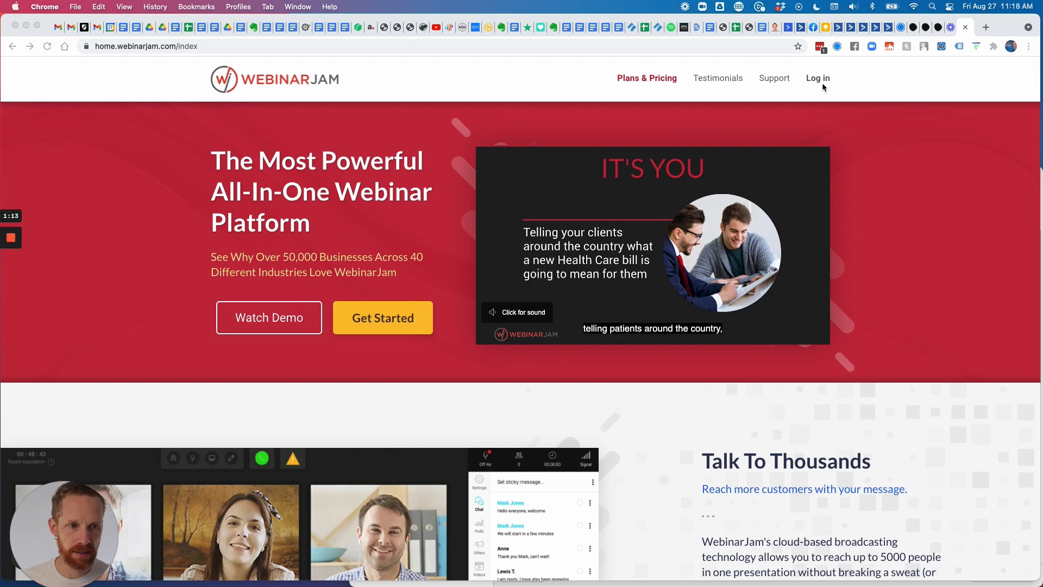
Log in to WebinarJam with the autofilled credentials and open the EverWebinar webinar list.
{"action": "left_click", "coordinate": [814, 81]}
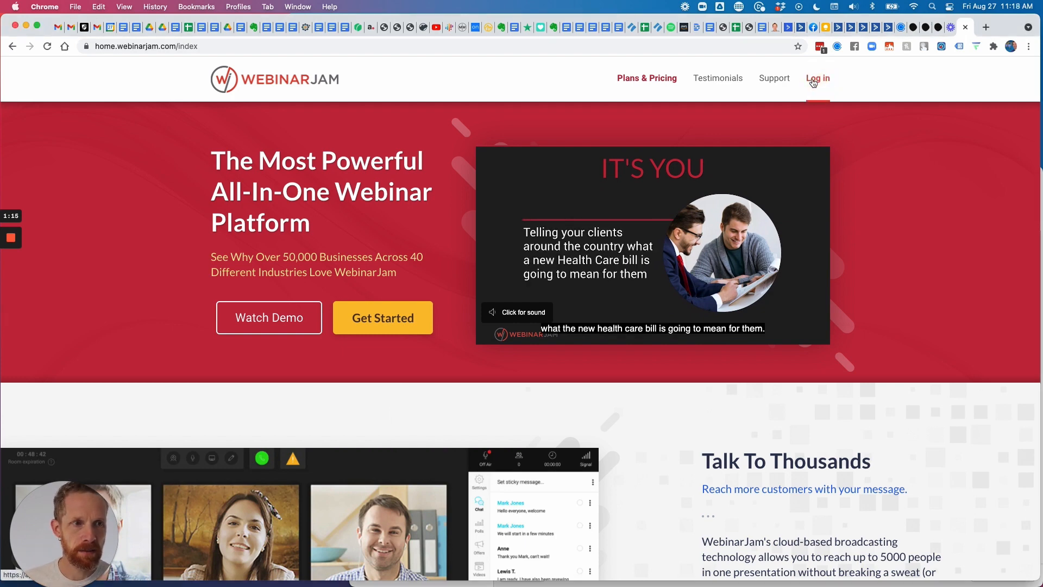
{"action": "left_click", "coordinate": [822, 81]}
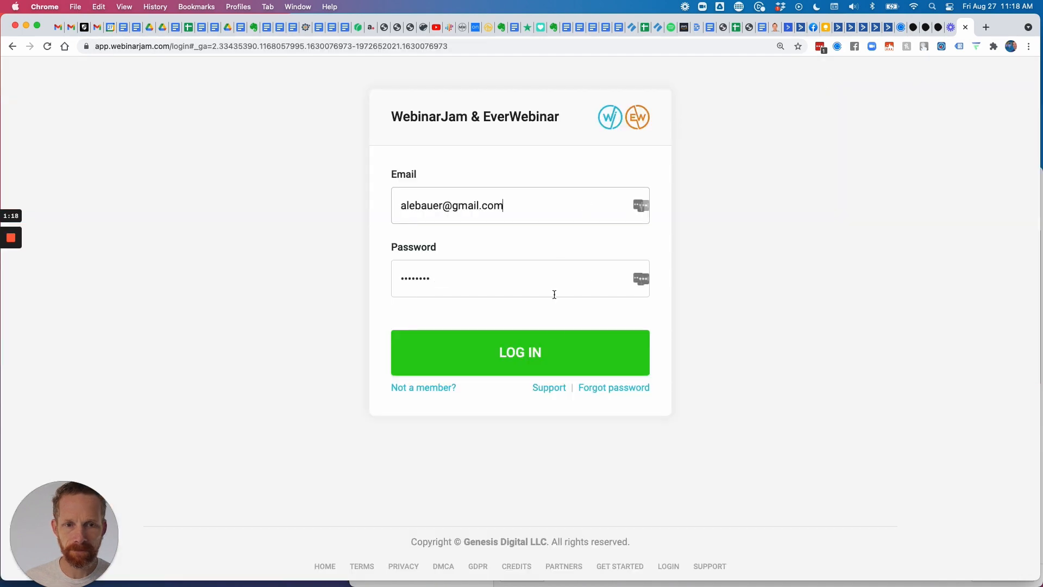
{"action": "left_click", "coordinate": [555, 351]}
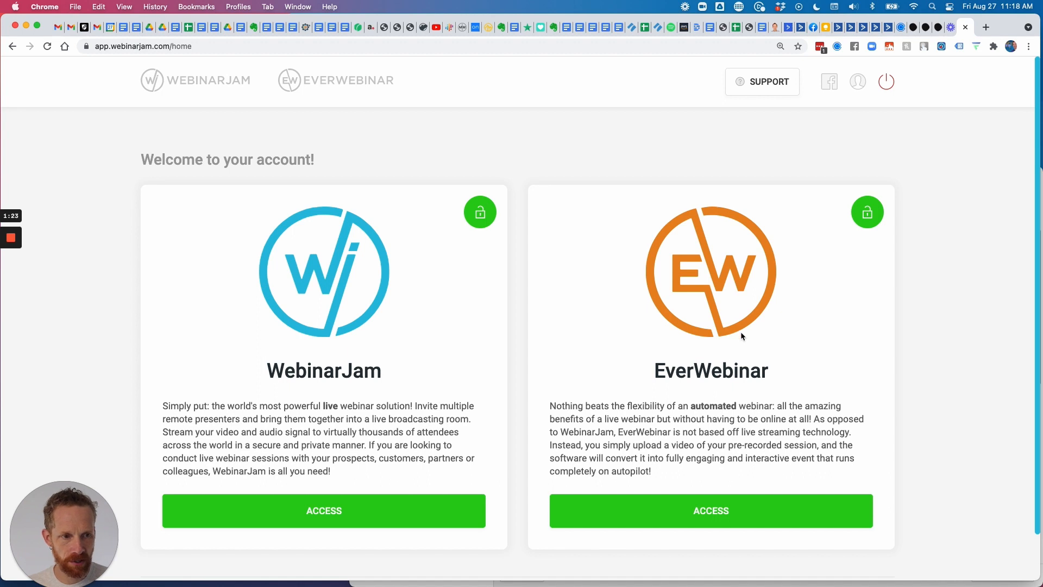
{"action": "scroll", "coordinate": [761, 423], "scroll_direction": "down", "scroll_amount": 2}
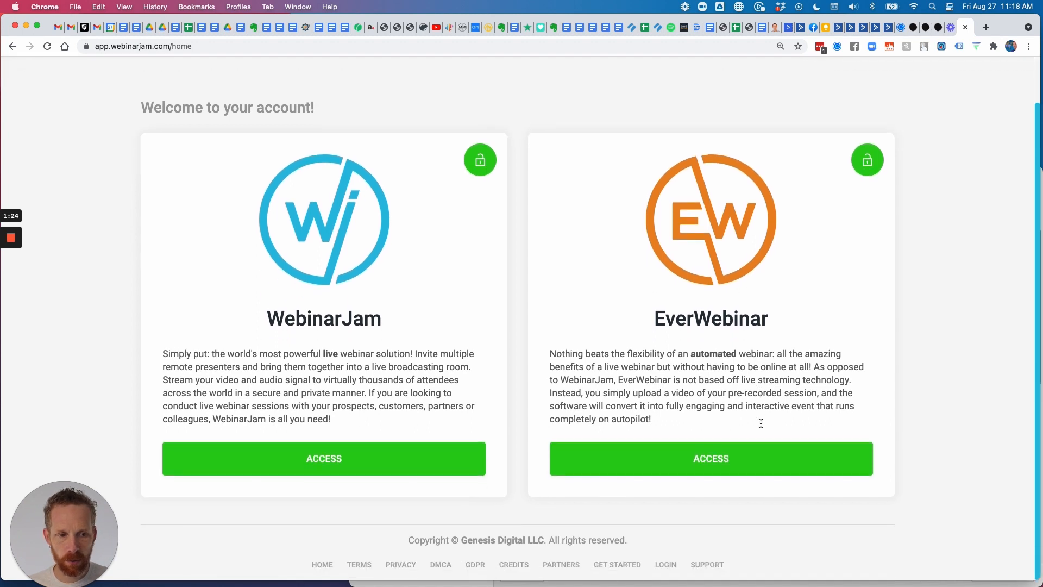
{"action": "left_click", "coordinate": [722, 466]}
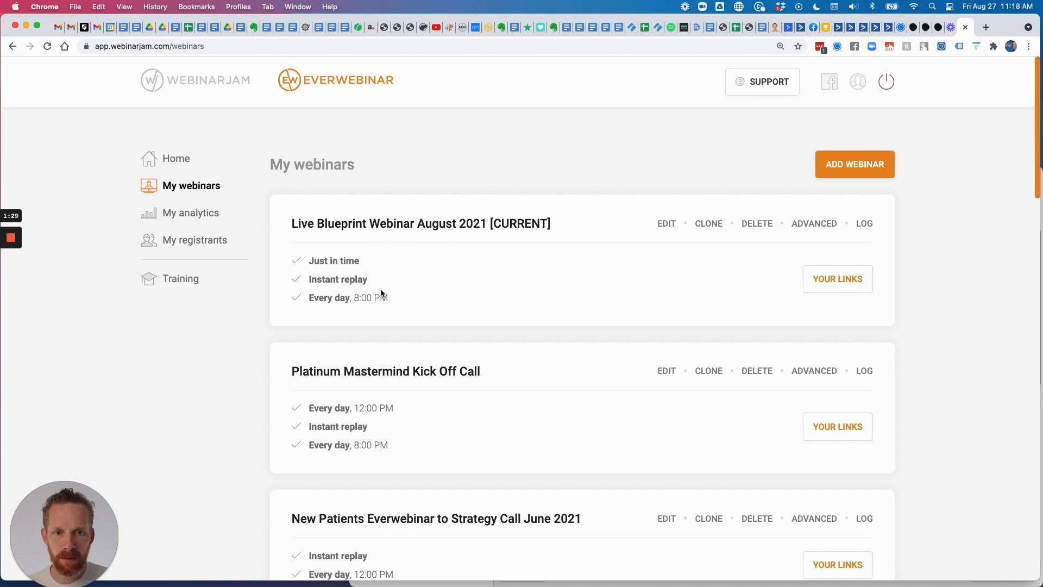
{"action": "scroll", "coordinate": [393, 305], "scroll_direction": "down", "scroll_amount": 3}
{"action": "scroll", "coordinate": [426, 403], "scroll_direction": "up", "scroll_amount": 4}
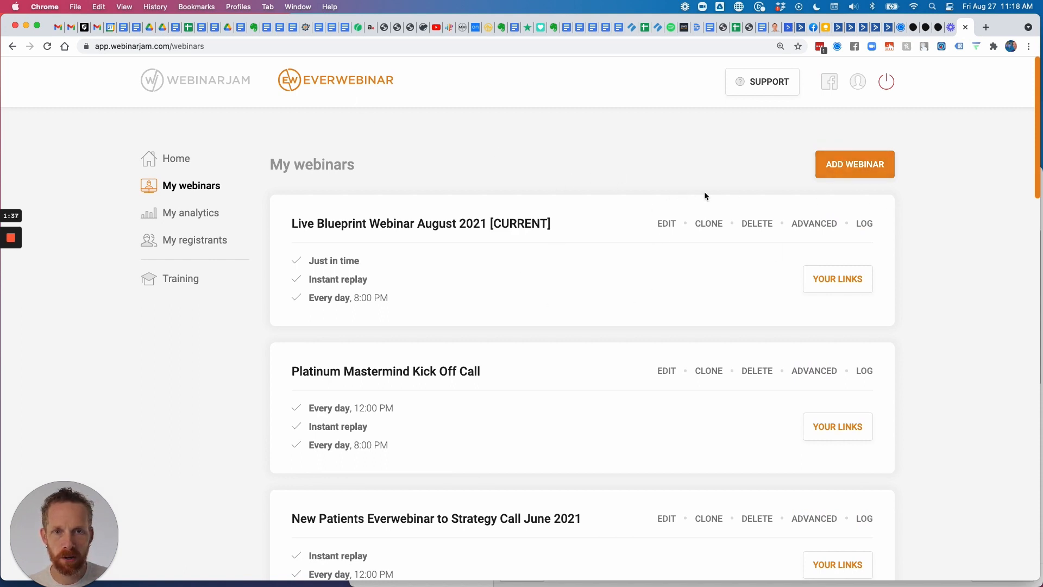
{"action": "left_click", "coordinate": [202, 82]}
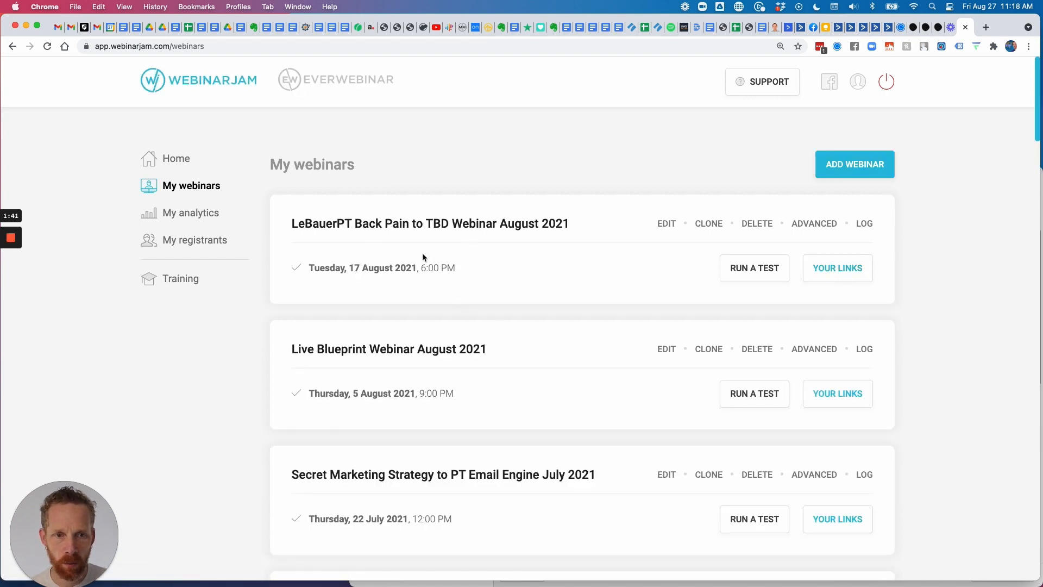
{"action": "left_click_drag", "start_coordinate": [293, 224], "coordinate": [866, 280]}
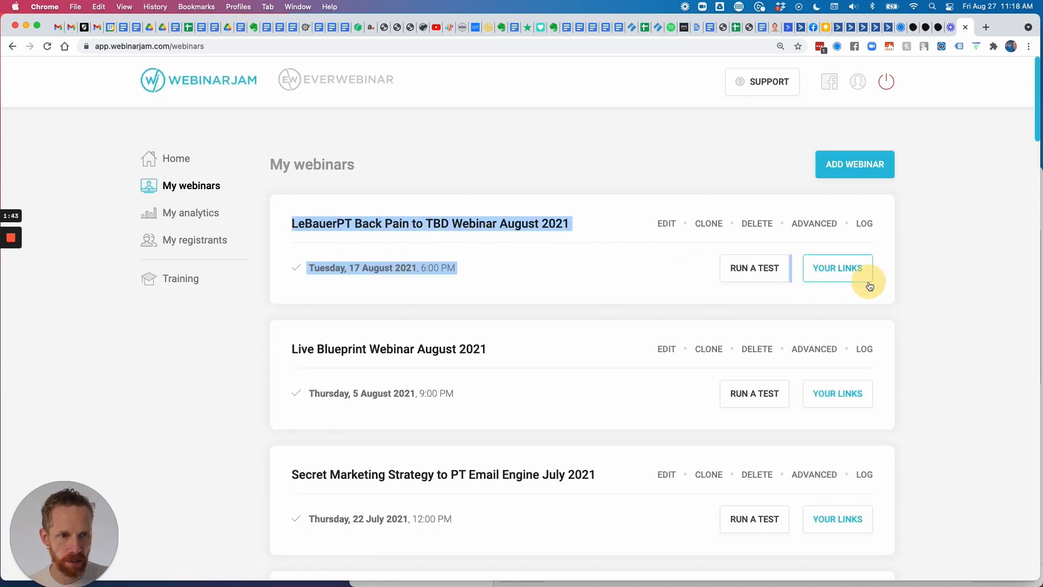
{"action": "left_click", "coordinate": [556, 277]}
{"action": "left_click_drag", "start_coordinate": [470, 273], "coordinate": [280, 220]}
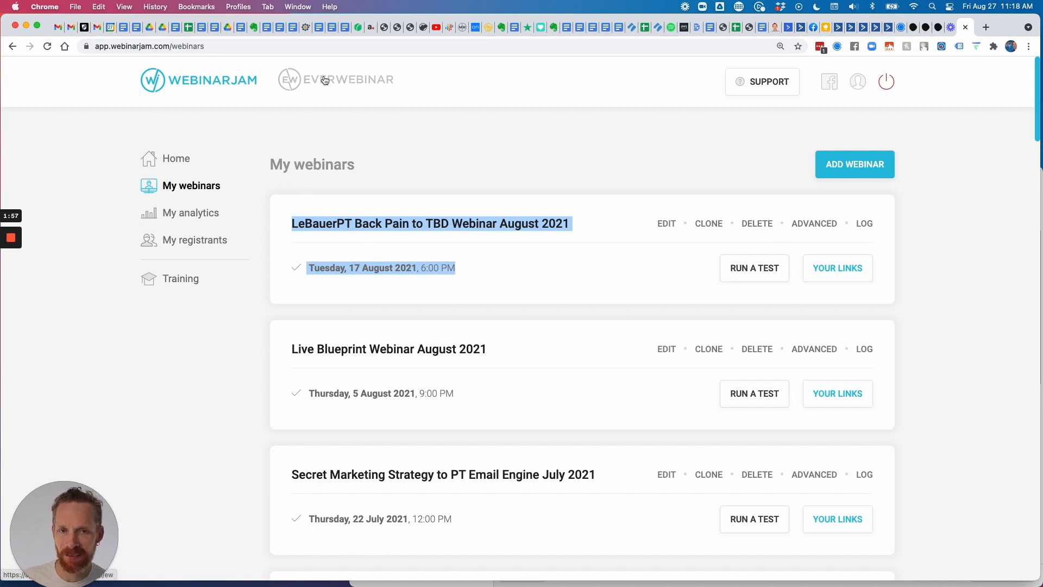
{"action": "left_click", "coordinate": [354, 80]}
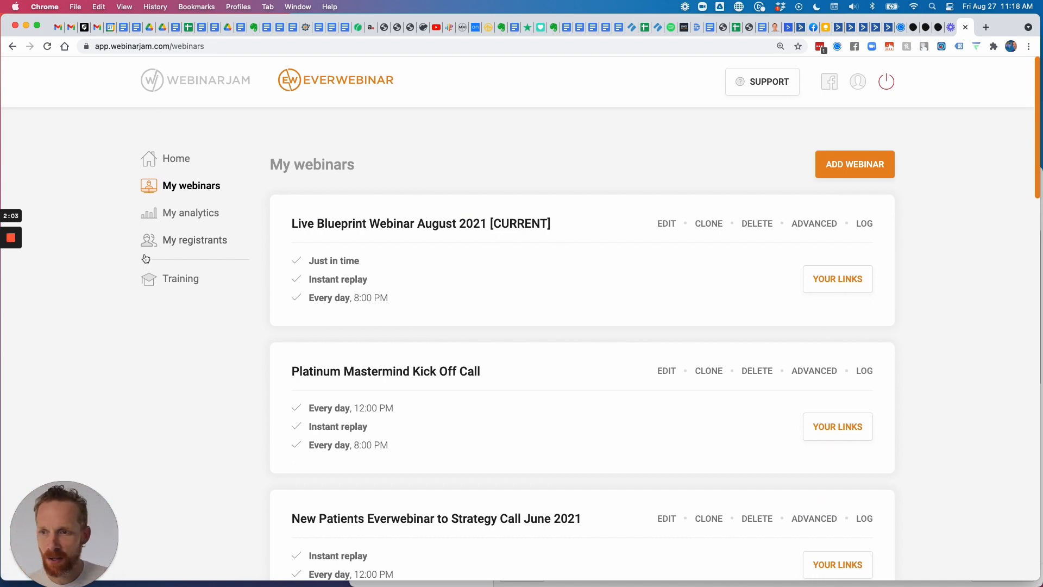
{"action": "left_click", "coordinate": [857, 167]}
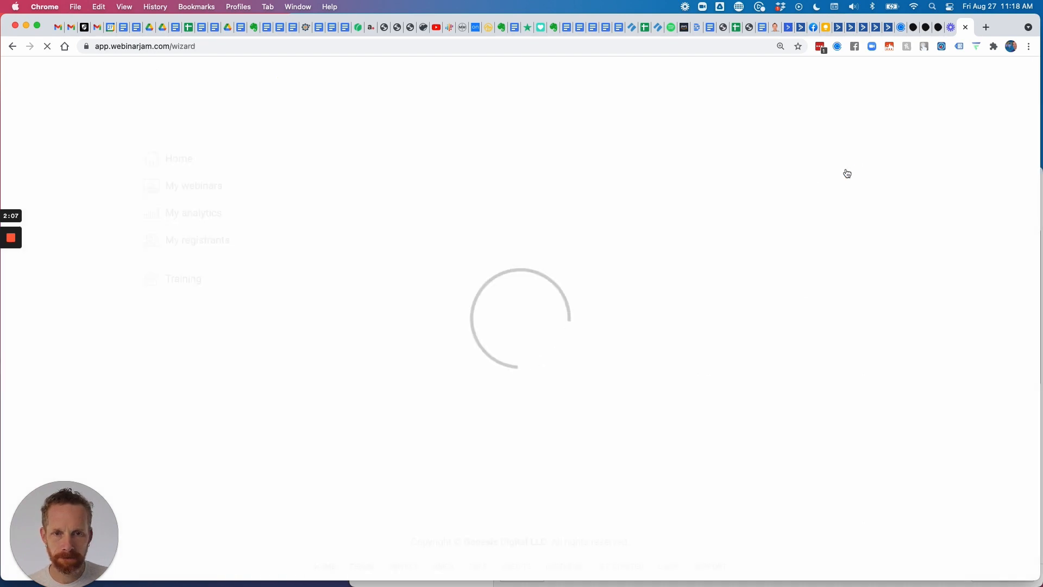
Source the webinar from a previous WebinarJam live session: LeBauerPT Back Pain to TBD Webinar August 2021.
{"action": "scroll", "coordinate": [425, 307], "scroll_direction": "down", "scroll_amount": 2}
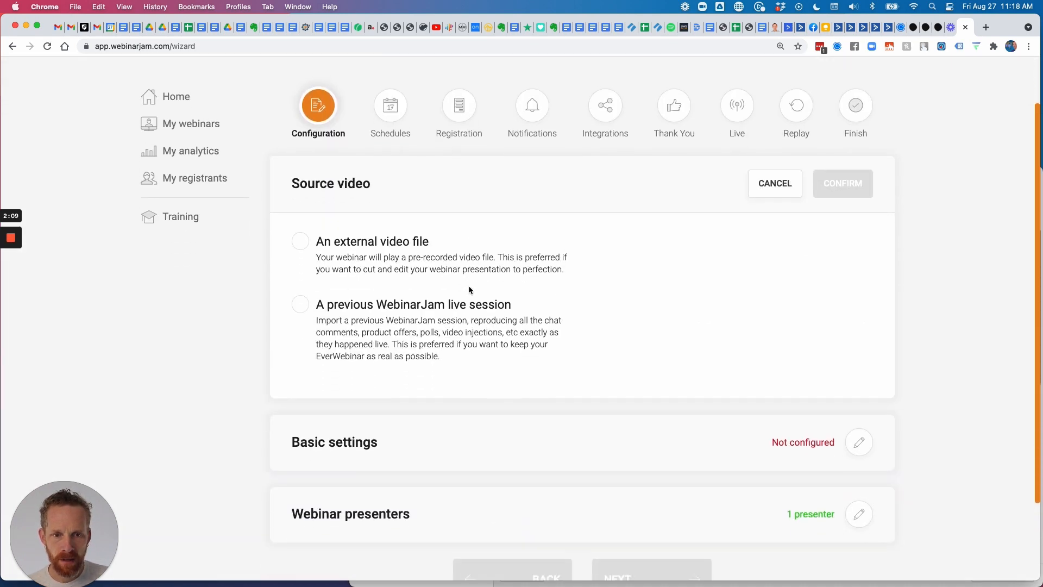
{"action": "left_click", "coordinate": [300, 302]}
{"action": "scroll", "coordinate": [481, 361], "scroll_direction": "down", "scroll_amount": 2}
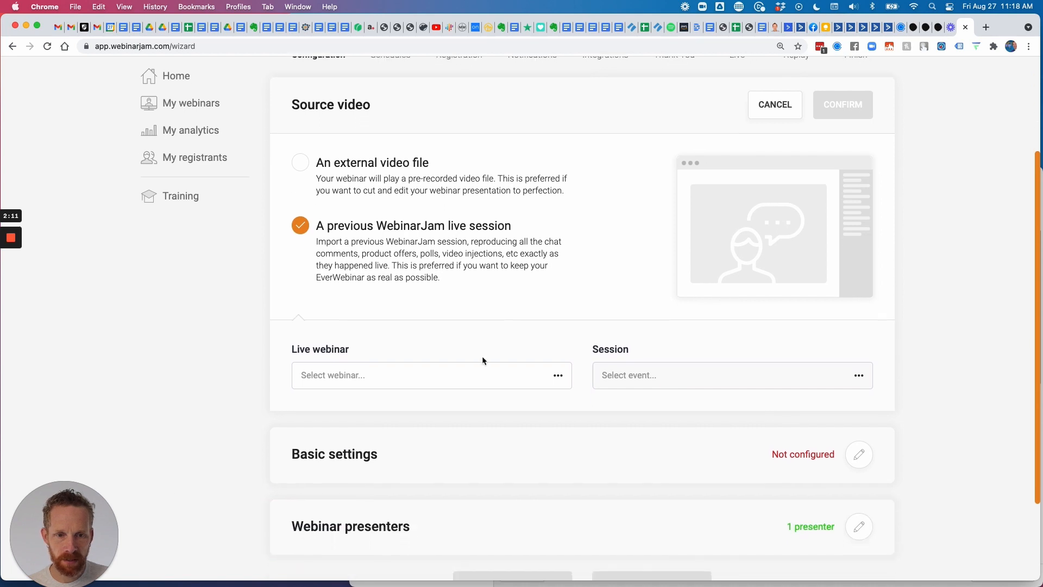
{"action": "left_click", "coordinate": [451, 375]}
{"action": "scroll", "coordinate": [456, 372], "scroll_direction": "down", "scroll_amount": 4}
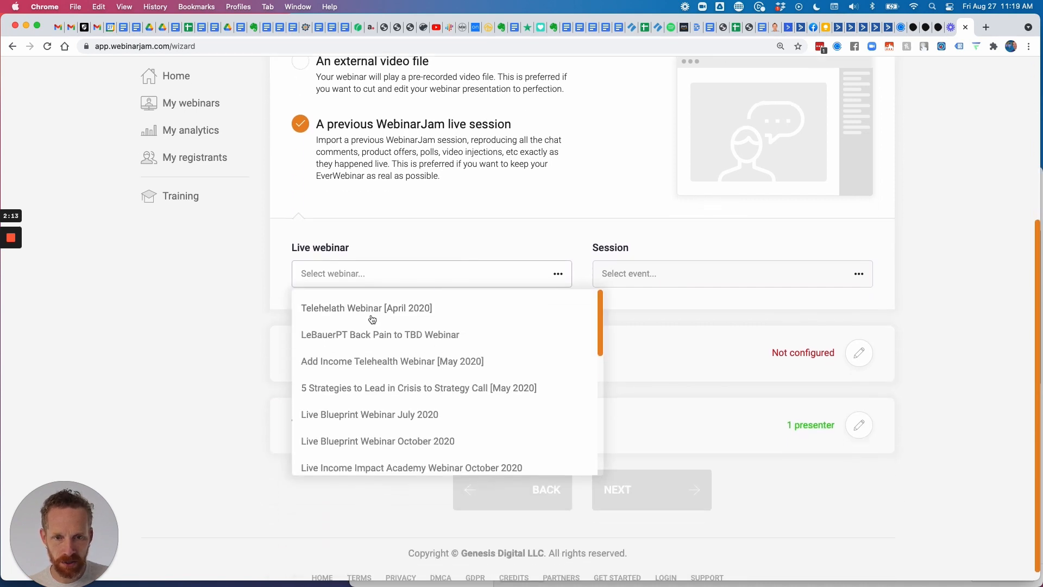
{"action": "left_click", "coordinate": [371, 309]}
{"action": "left_click", "coordinate": [386, 274]}
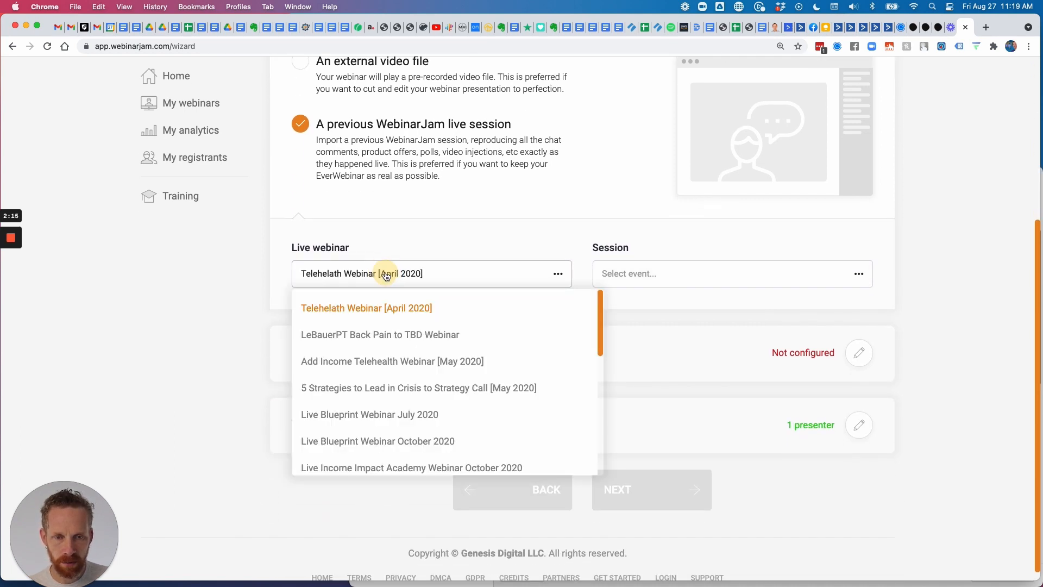
{"action": "scroll", "coordinate": [426, 318], "scroll_direction": "down", "scroll_amount": 6}
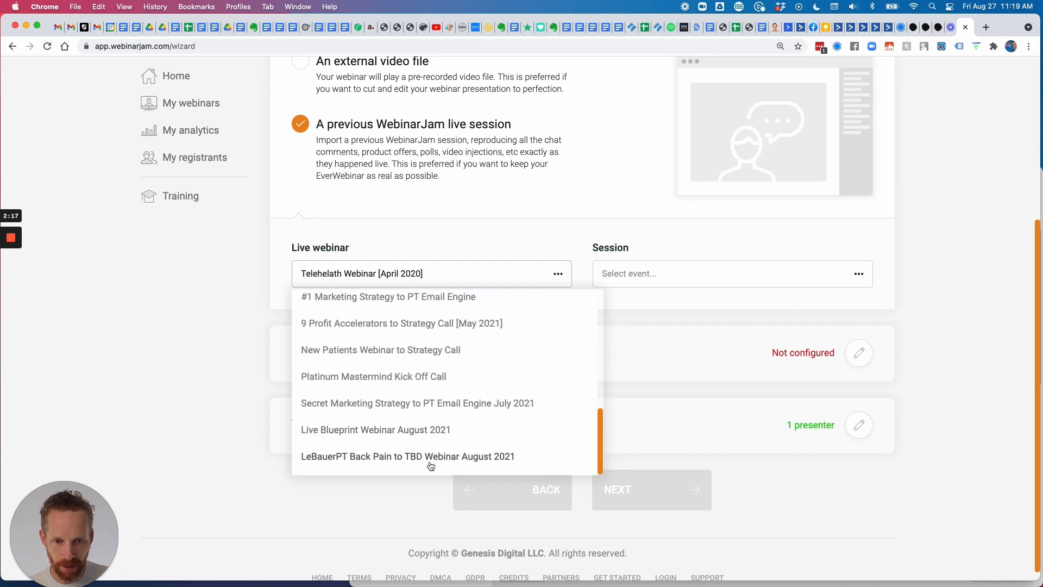
{"action": "left_click", "coordinate": [383, 457]}
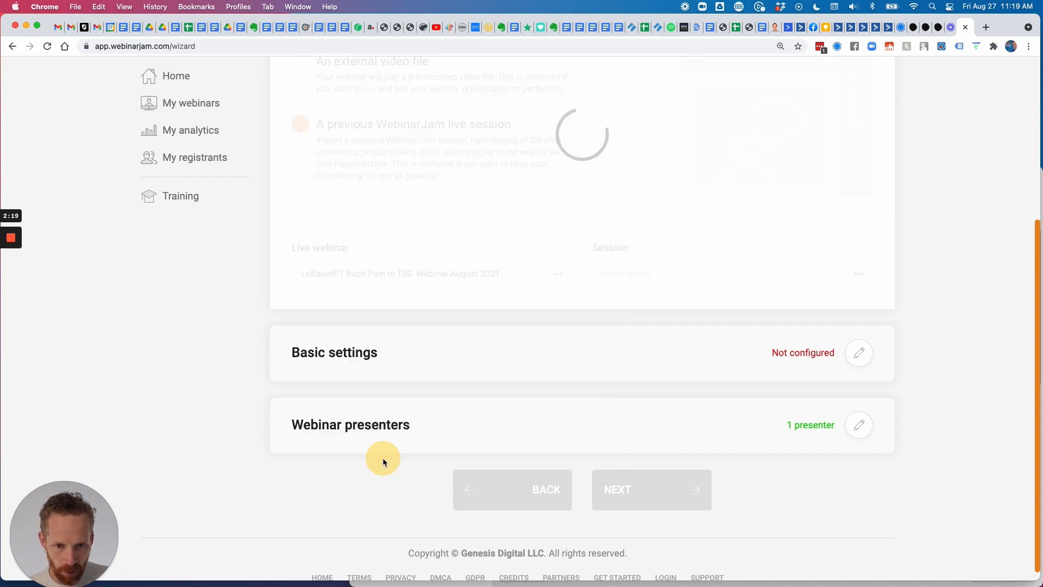
Pick the 17 Aug 2021 06:00 PM session and confirm the source.
{"action": "left_click", "coordinate": [654, 273]}
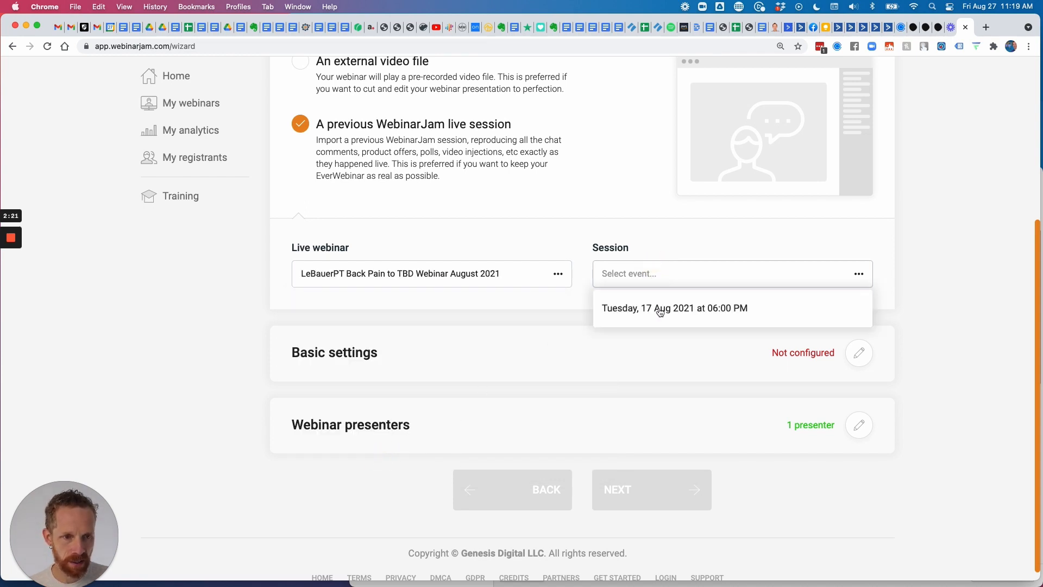
{"action": "left_click", "coordinate": [659, 307]}
{"action": "scroll", "coordinate": [789, 302], "scroll_direction": "up", "scroll_amount": 5}
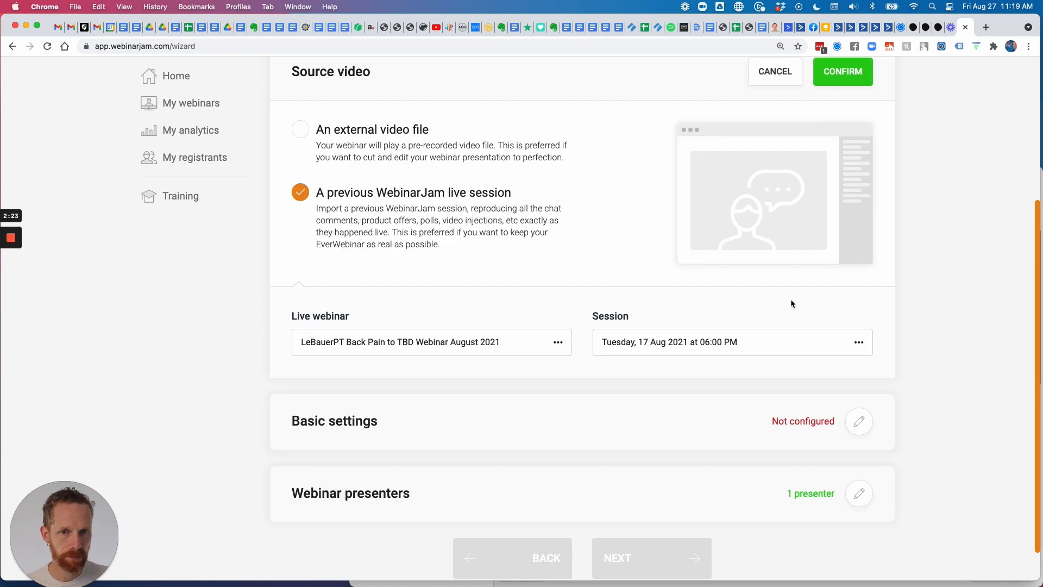
{"action": "scroll", "coordinate": [845, 215], "scroll_direction": "down", "scroll_amount": 2}
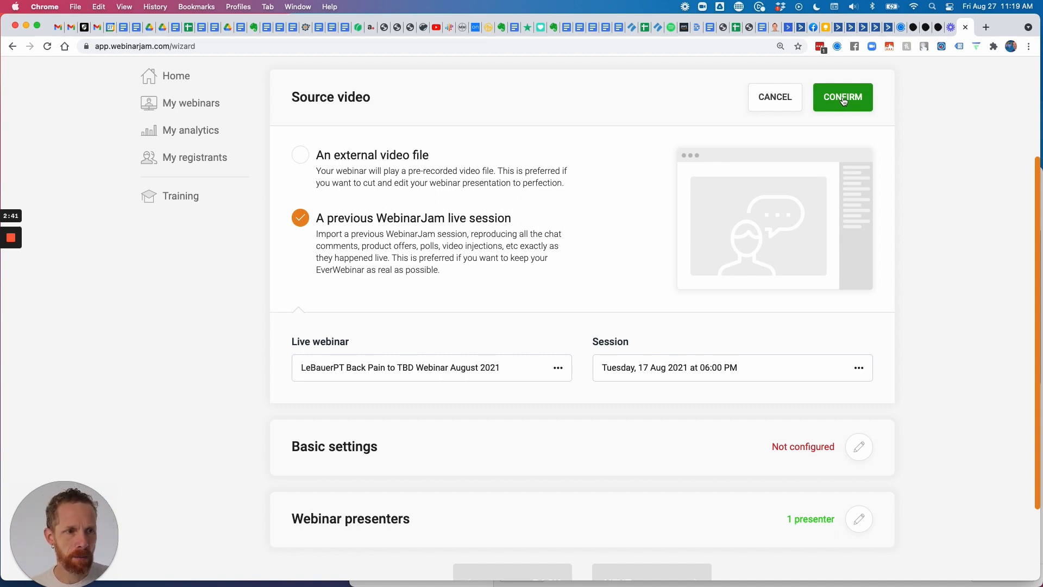
{"action": "left_click", "coordinate": [843, 101]}
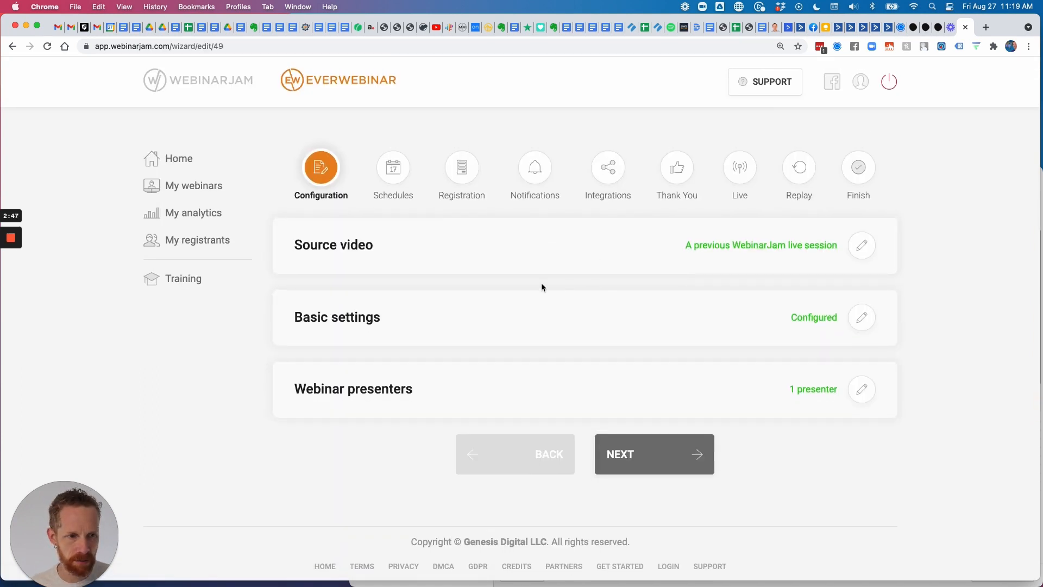
In Basic settings, change 'Webinar' to 'Everwebinar' in the webinar name.
{"action": "left_click", "coordinate": [862, 317]}
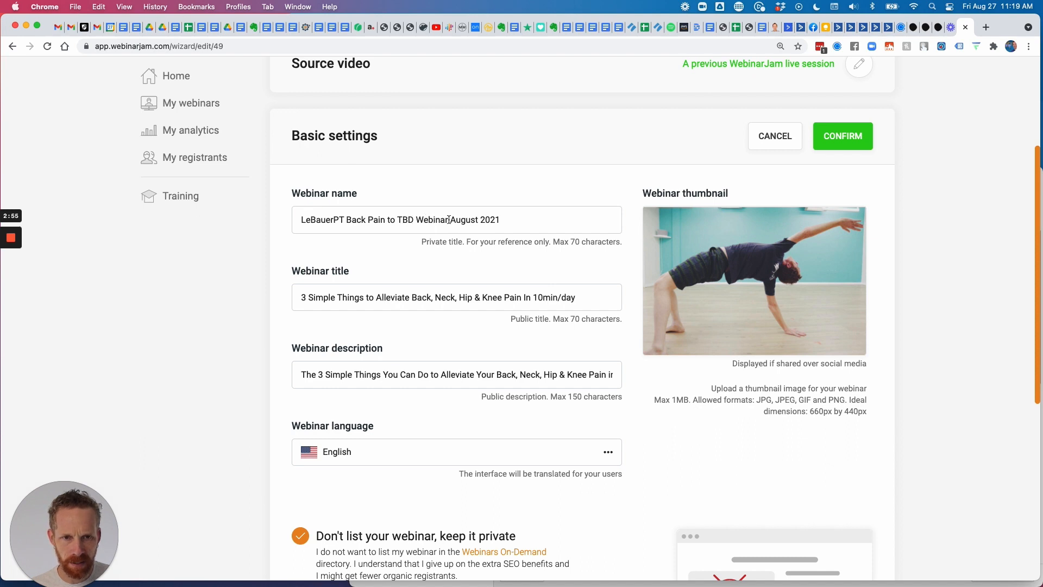
{"action": "left_click_drag", "start_coordinate": [417, 218], "coordinate": [528, 219]}
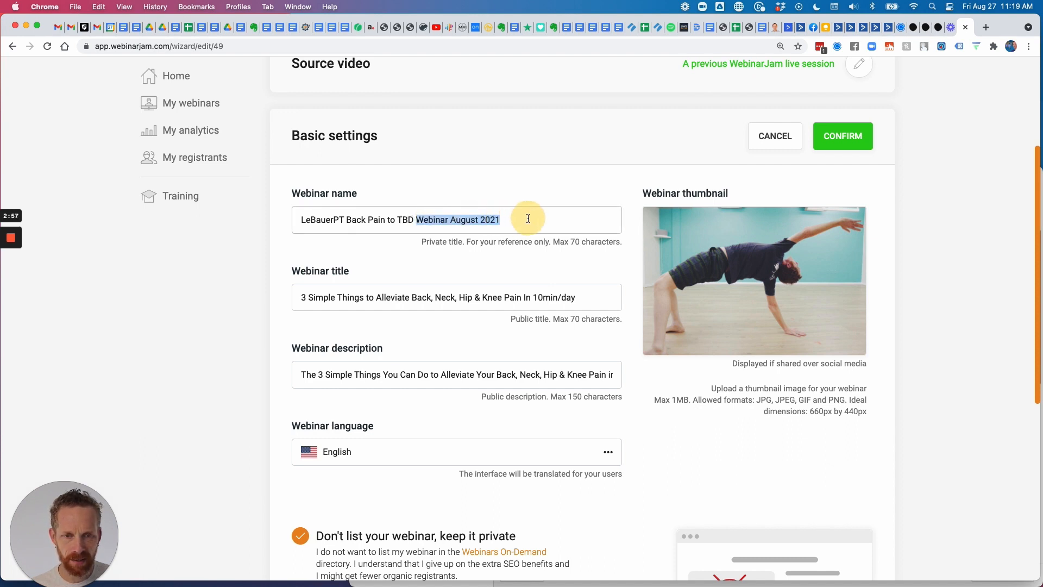
{"action": "left_click", "coordinate": [425, 219]}
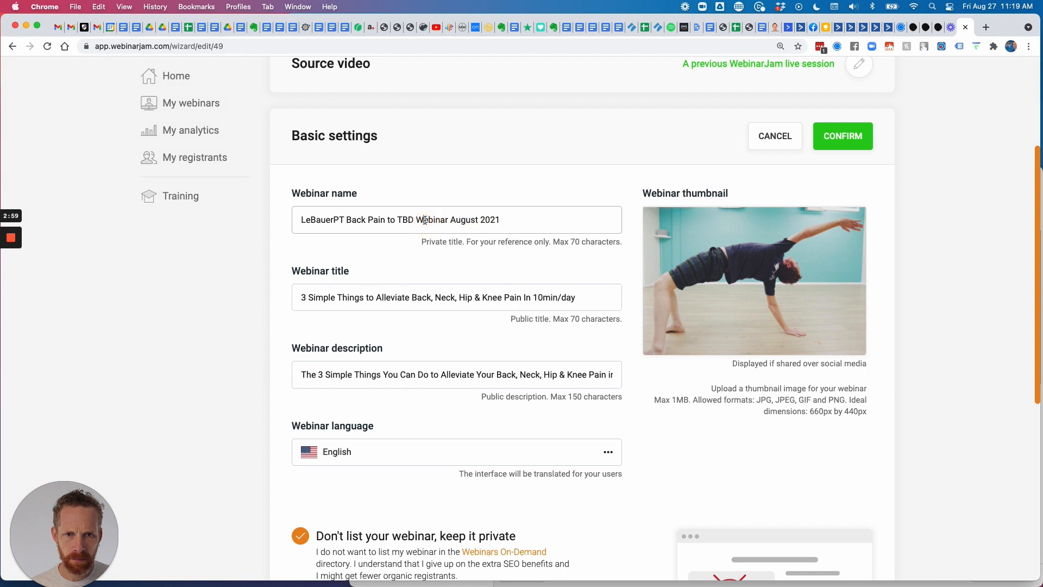
{"action": "key", "text": "BackSpace"}
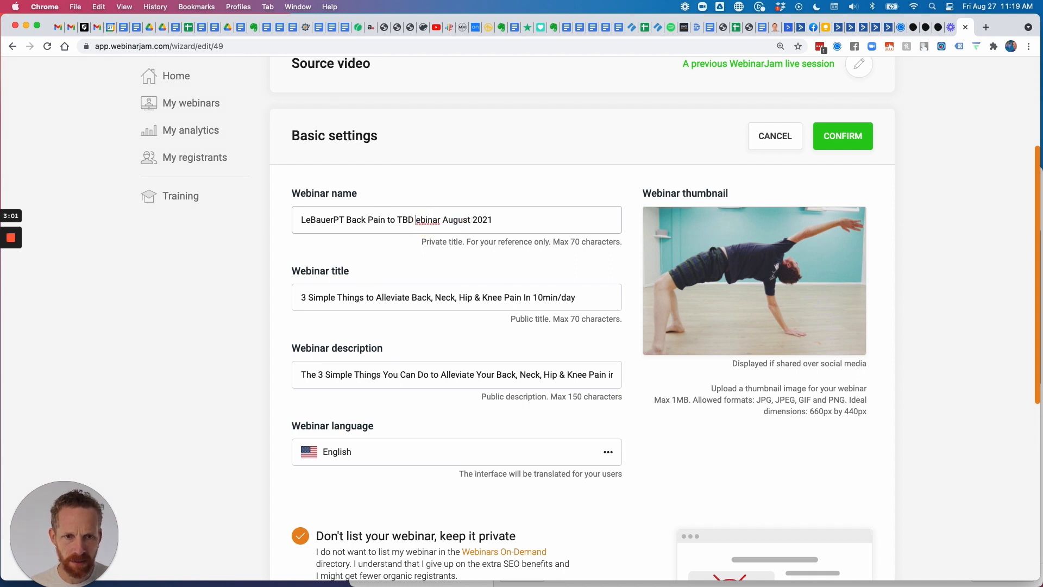
{"action": "type", "text": "Wv"}
{"action": "key", "text": "BackSpace"}
{"action": "key", "text": "BackSpace"}
{"action": "type", "text": "Everw"}
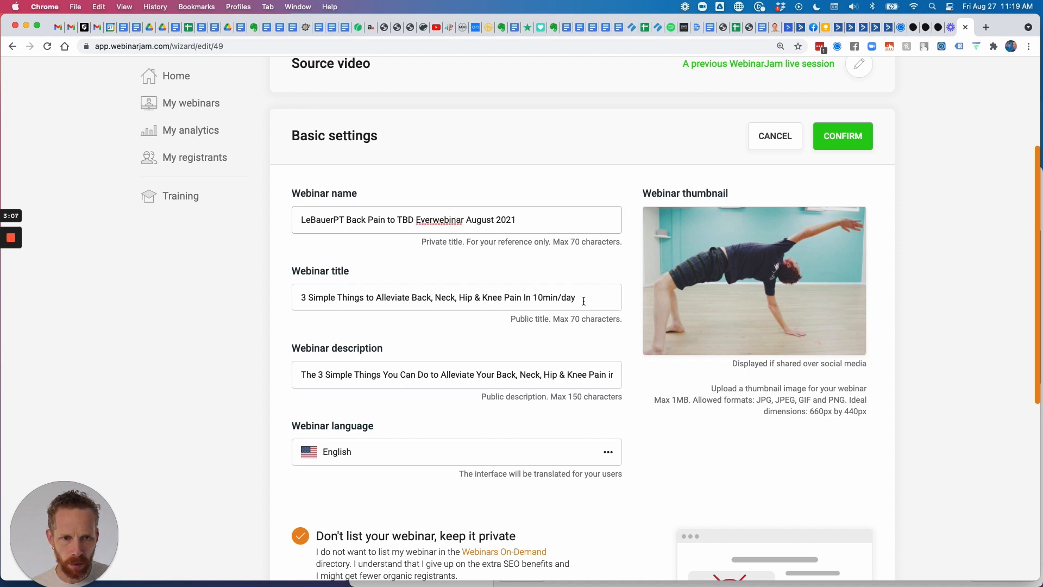
{"action": "left_click_drag", "start_coordinate": [584, 299], "coordinate": [245, 299]}
List the webinar in the On-Demand directory under the Health and beauty category.
{"action": "scroll", "coordinate": [312, 291], "scroll_direction": "down", "scroll_amount": 5}
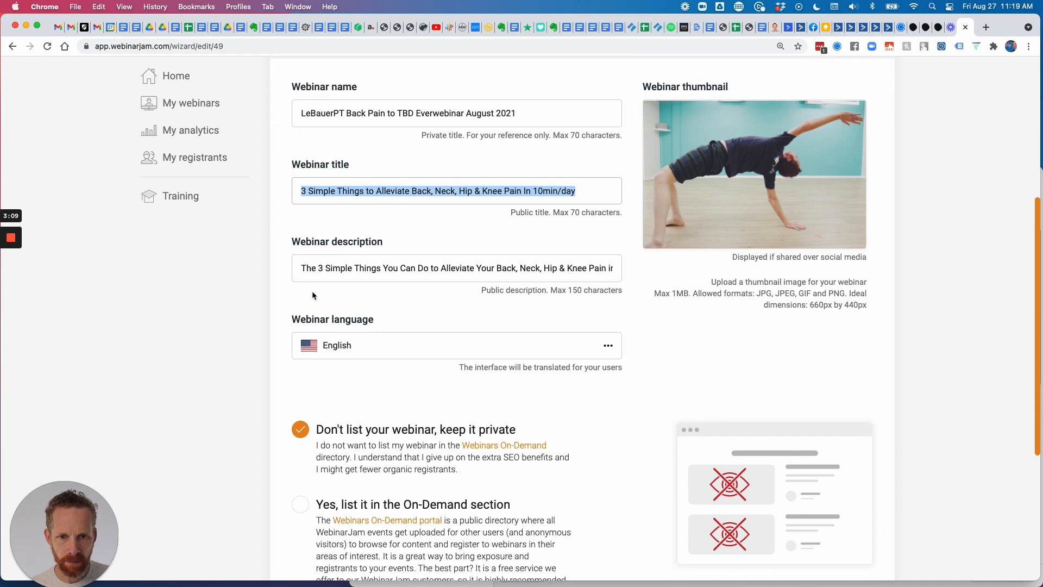
{"action": "scroll", "coordinate": [473, 263], "scroll_direction": "down", "scroll_amount": 5}
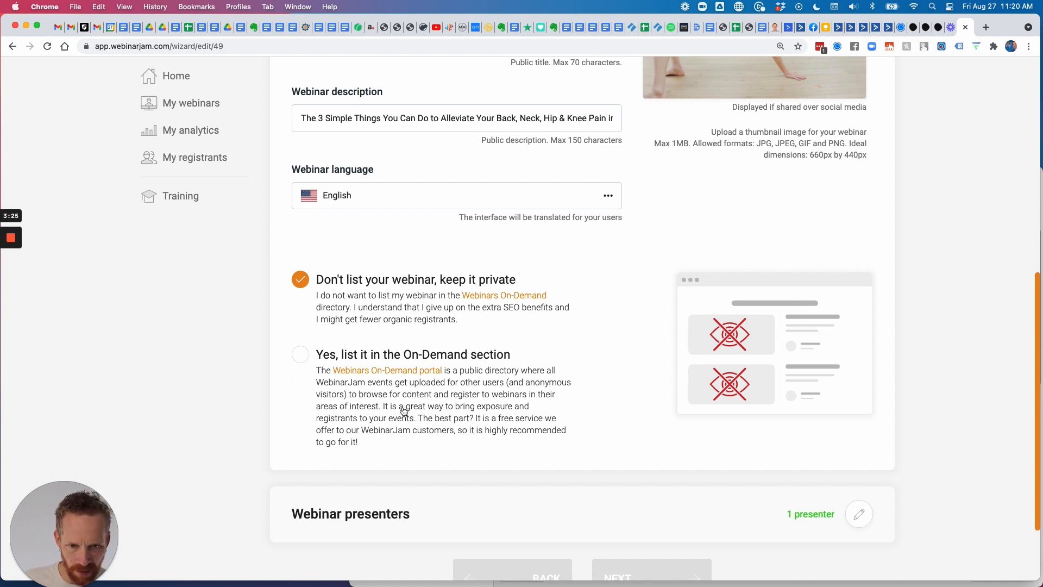
{"action": "left_click", "coordinate": [300, 355]}
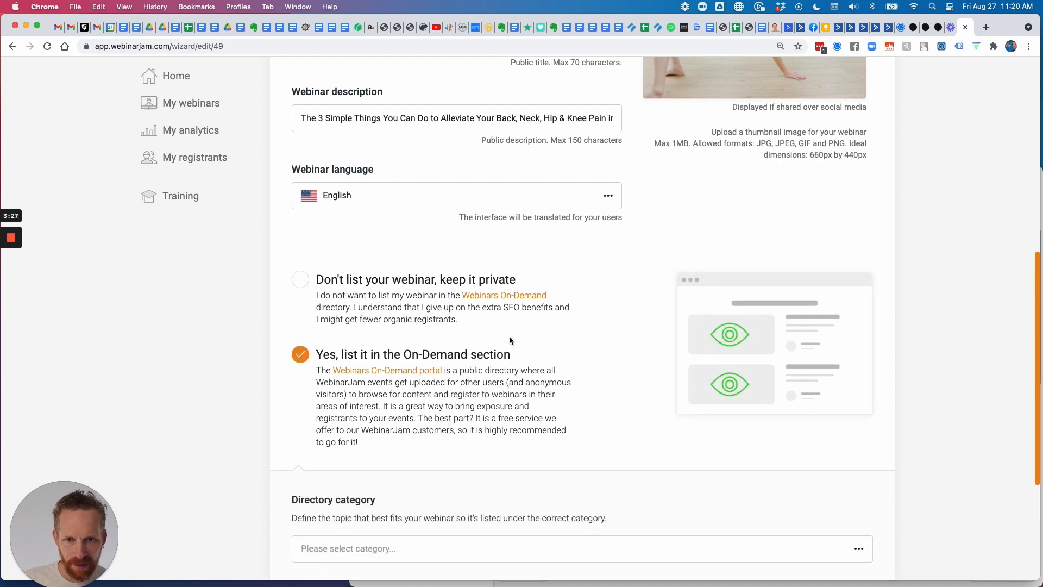
{"action": "scroll", "coordinate": [536, 341], "scroll_direction": "down", "scroll_amount": 5}
{"action": "left_click", "coordinate": [537, 415]}
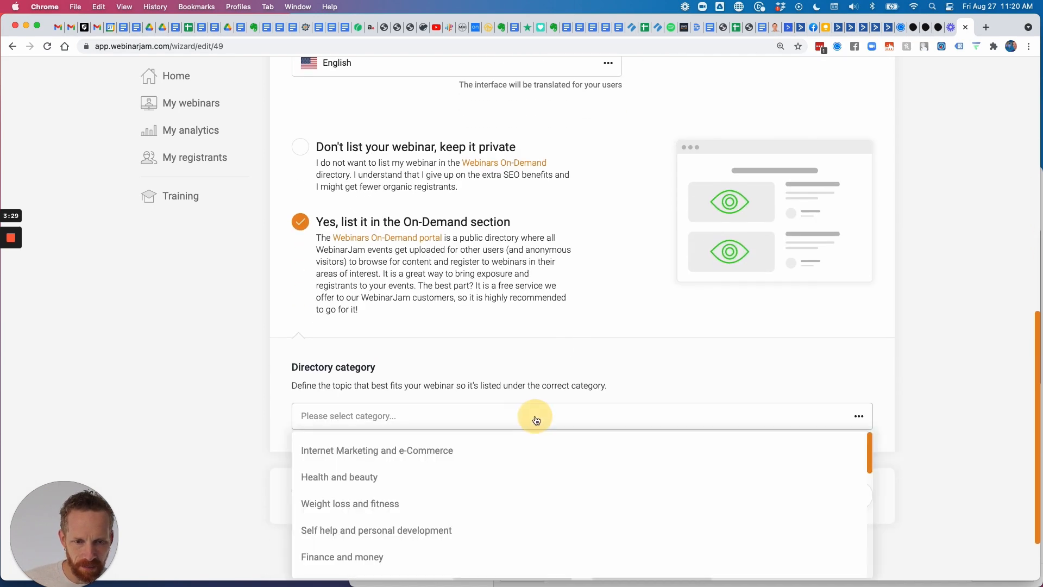
{"action": "scroll", "coordinate": [540, 417], "scroll_direction": "down", "scroll_amount": 3}
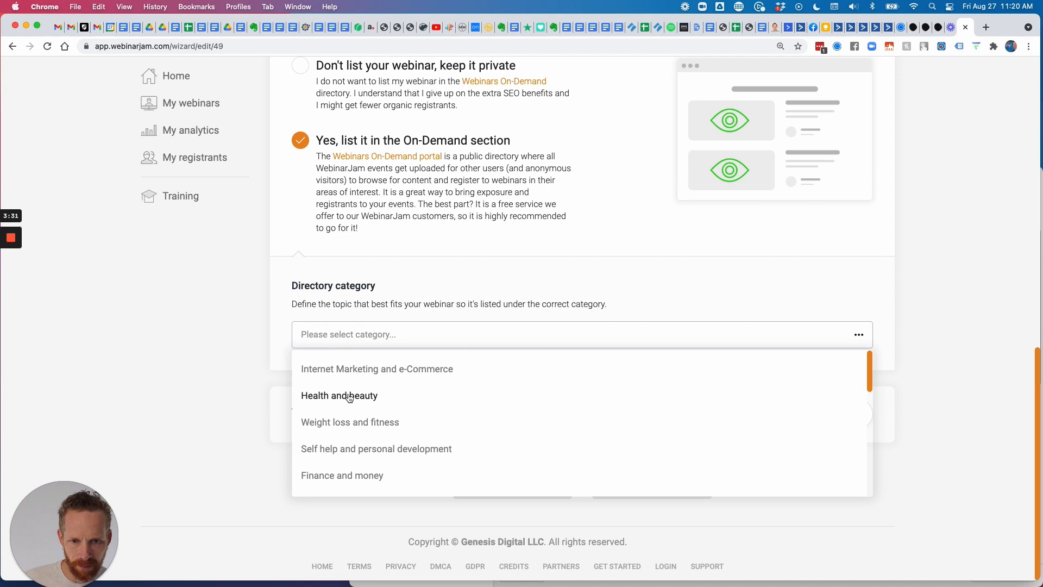
{"action": "scroll", "coordinate": [386, 466], "scroll_direction": "down", "scroll_amount": 8}
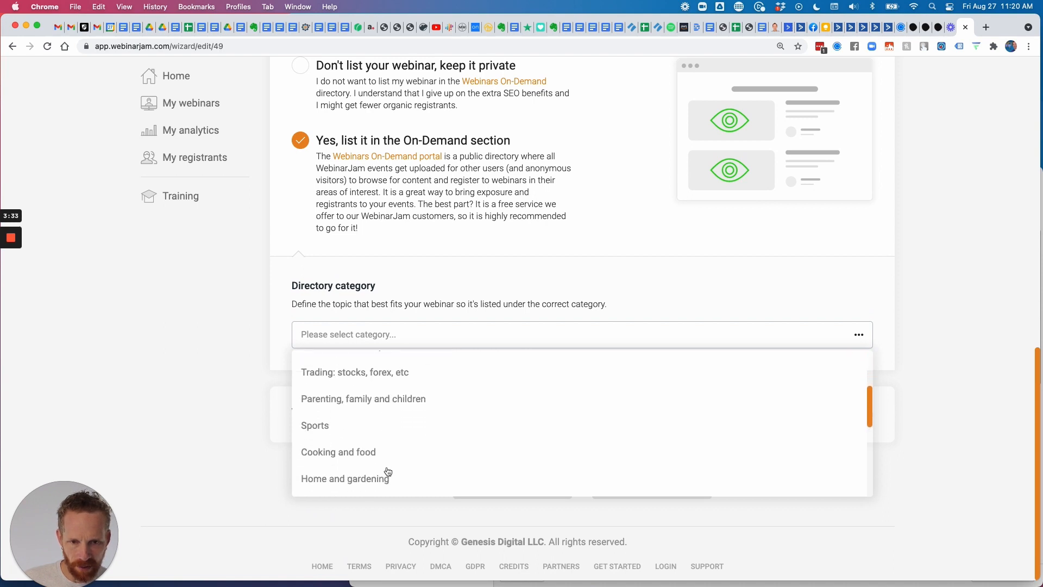
{"action": "scroll", "coordinate": [389, 471], "scroll_direction": "down", "scroll_amount": 4}
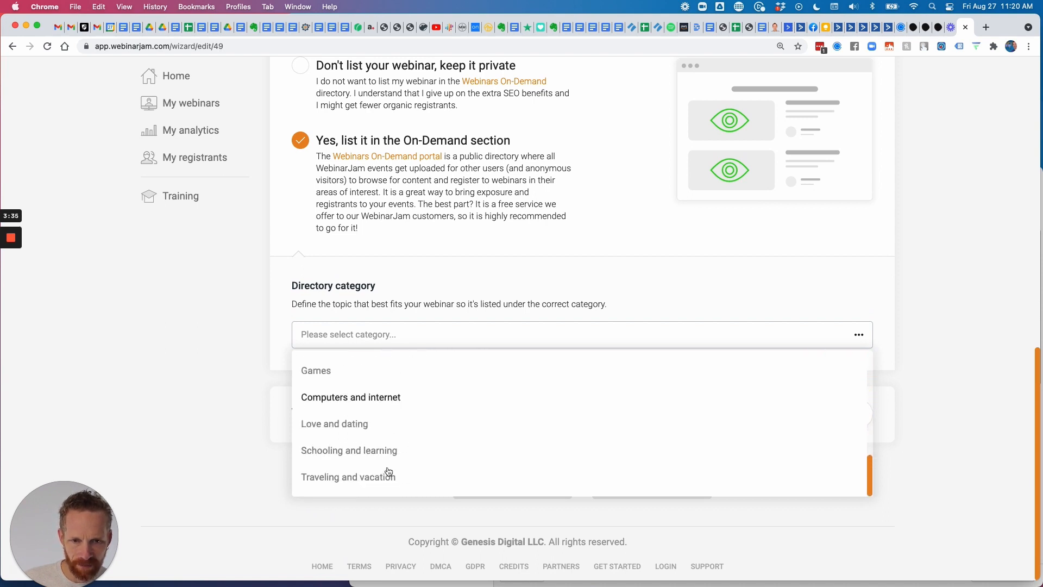
{"action": "scroll", "coordinate": [389, 471], "scroll_direction": "up", "scroll_amount": 12}
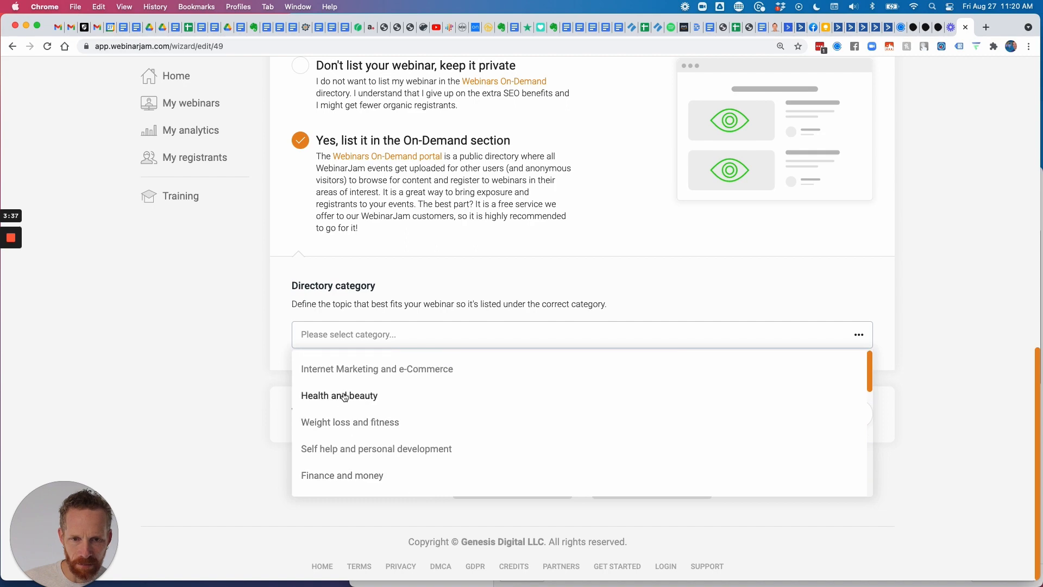
{"action": "left_click", "coordinate": [345, 397]}
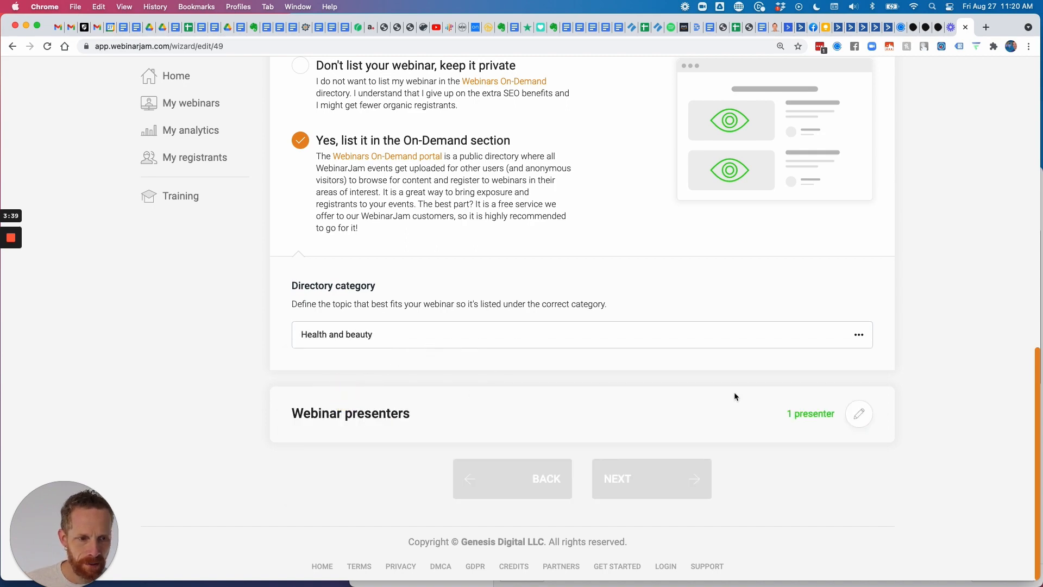
Switch to keeping the webinar private and save the basic settings.
{"action": "scroll", "coordinate": [692, 334], "scroll_direction": "up", "scroll_amount": 5}
{"action": "left_click", "coordinate": [303, 347]}
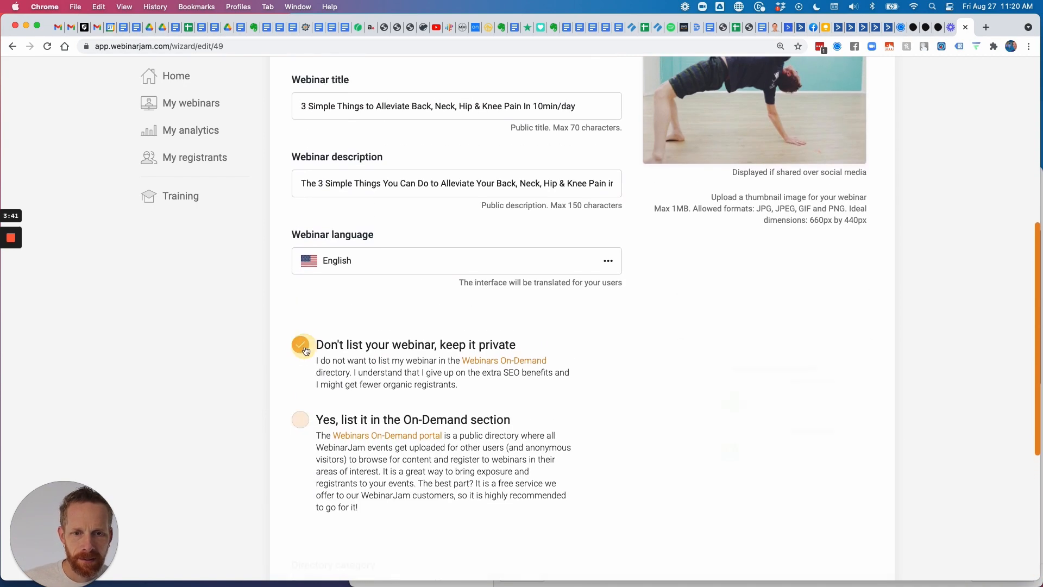
{"action": "scroll", "coordinate": [655, 360], "scroll_direction": "down", "scroll_amount": 3}
{"action": "scroll", "coordinate": [712, 348], "scroll_direction": "up", "scroll_amount": 10}
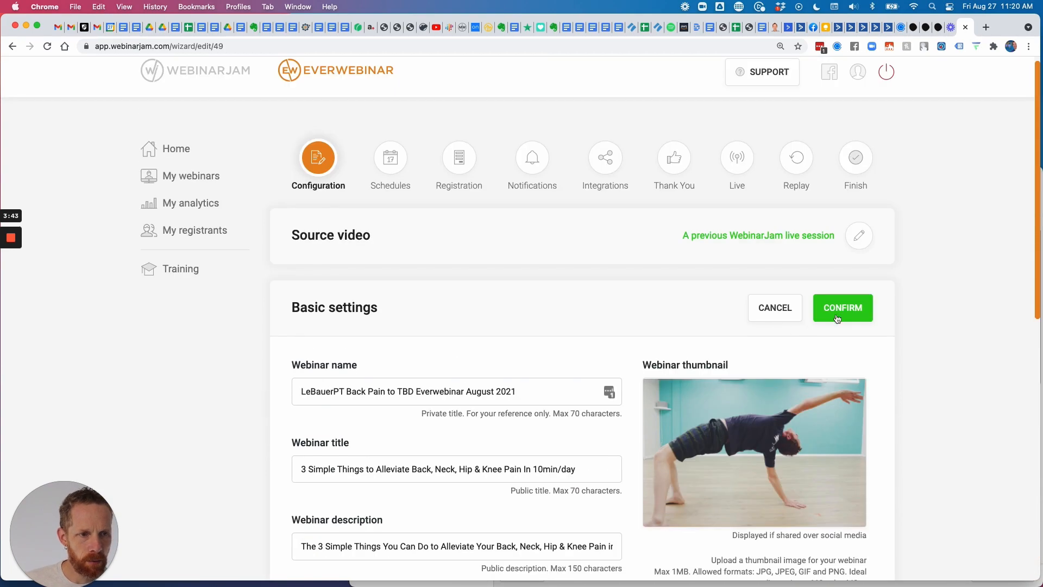
{"action": "left_click", "coordinate": [842, 310]}
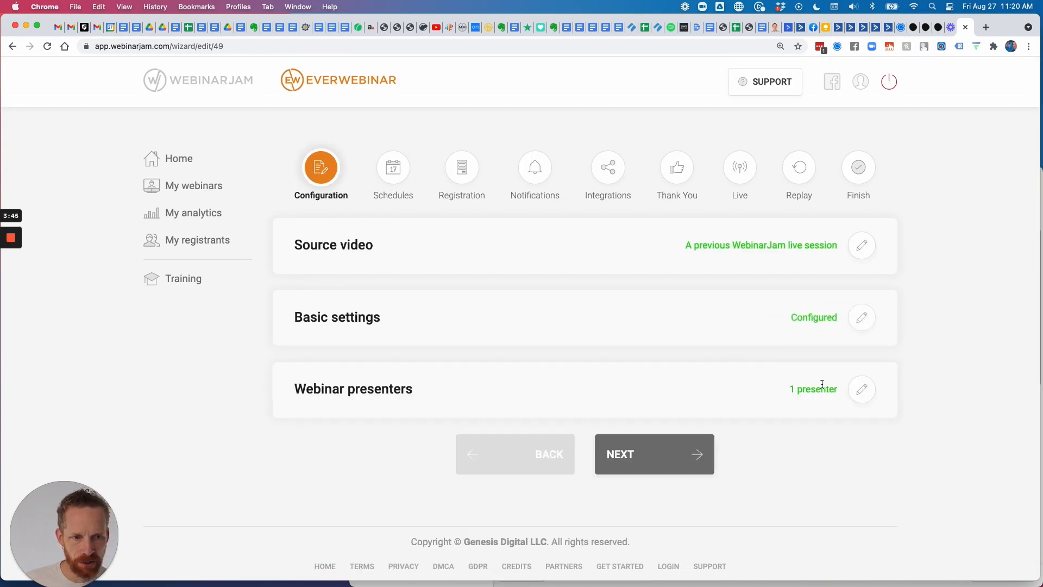
Confirm the single presenter unchanged, advance to Schedules, and edit the webinar schedules.
{"action": "left_click", "coordinate": [862, 389]}
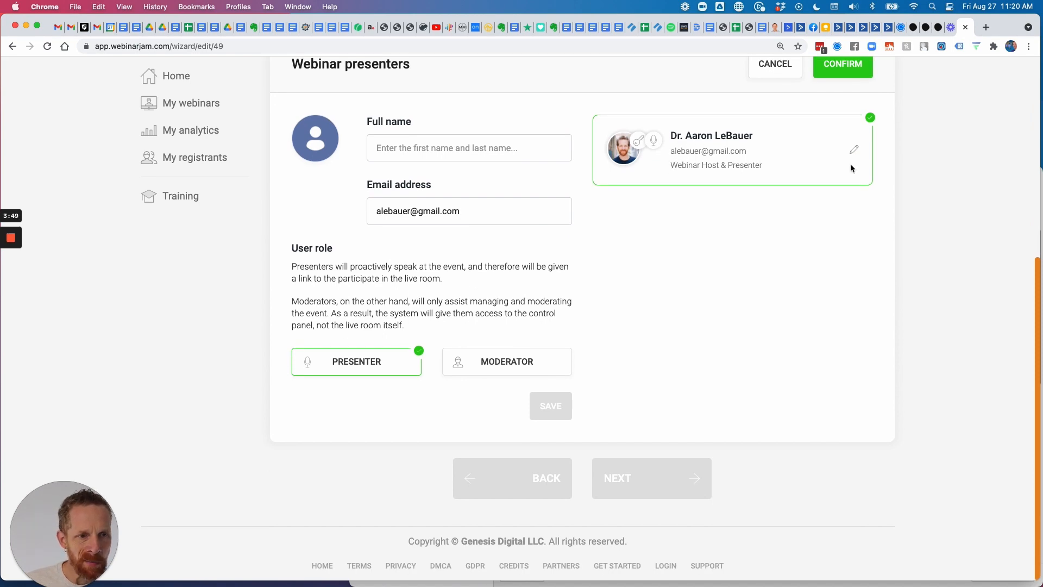
{"action": "scroll", "coordinate": [834, 207], "scroll_direction": "up", "scroll_amount": 2}
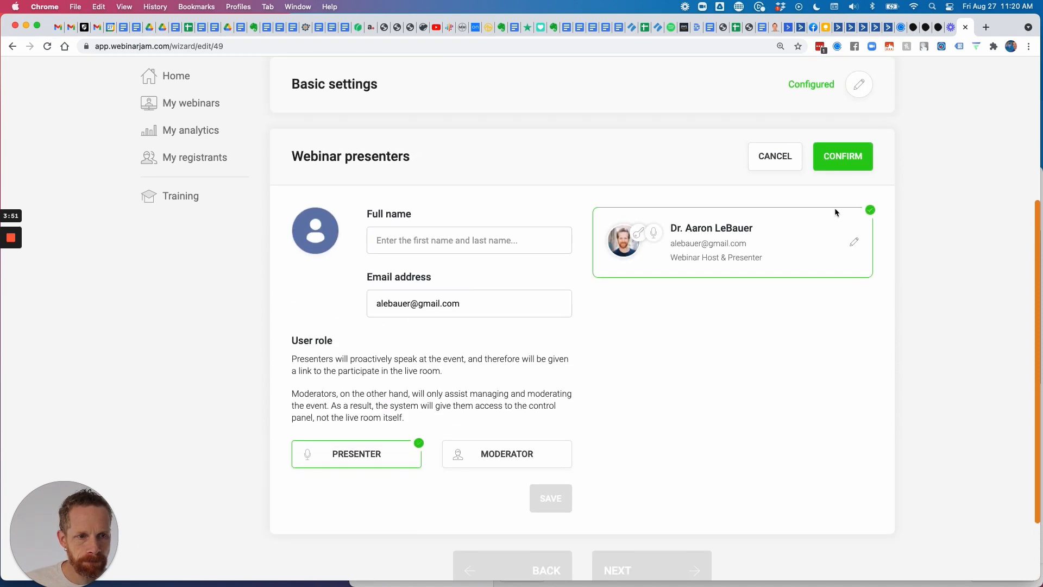
{"action": "left_click", "coordinate": [843, 155]}
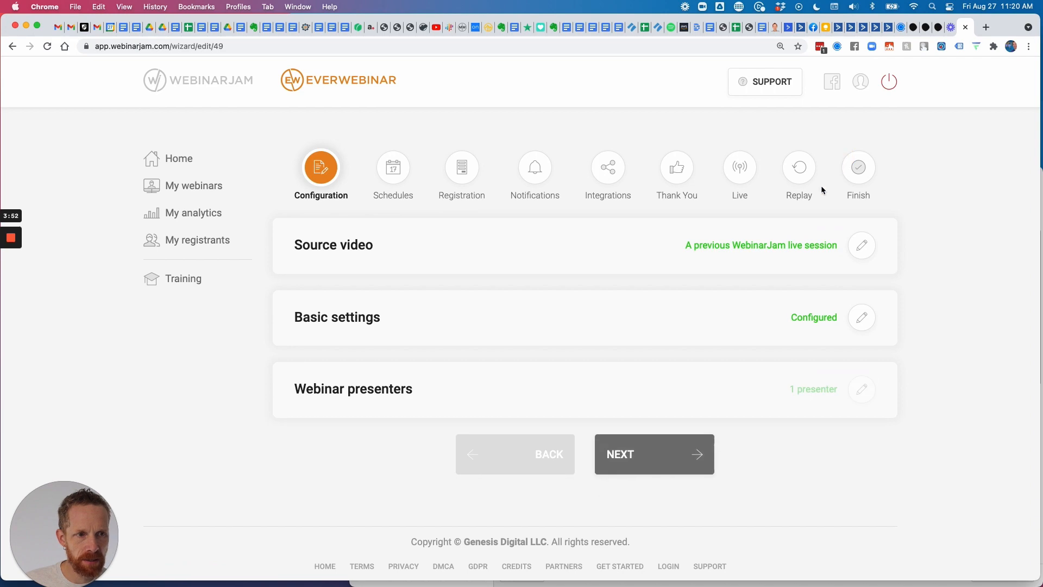
{"action": "left_click", "coordinate": [630, 454]}
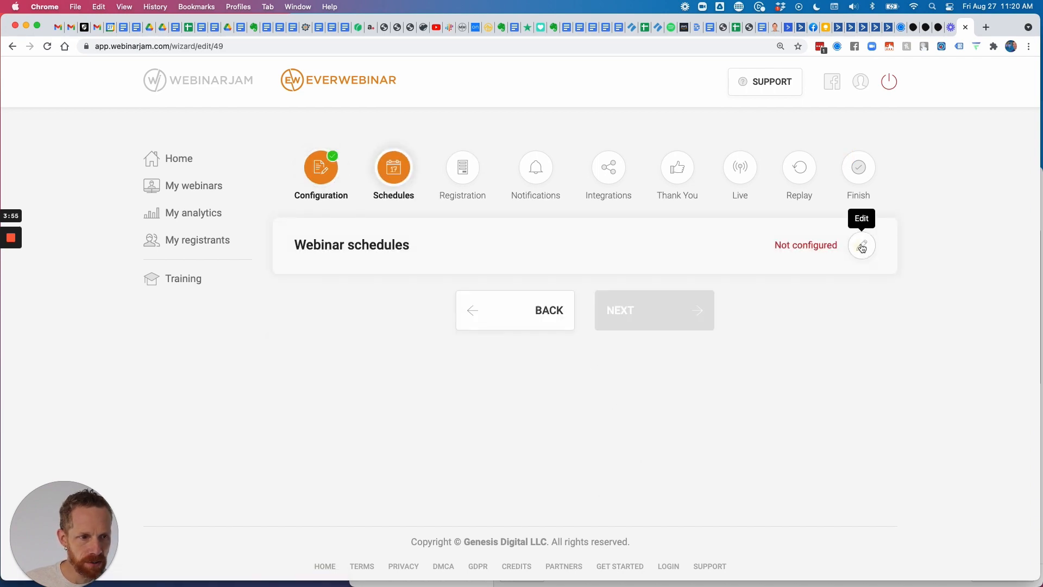
{"action": "left_click", "coordinate": [862, 246]}
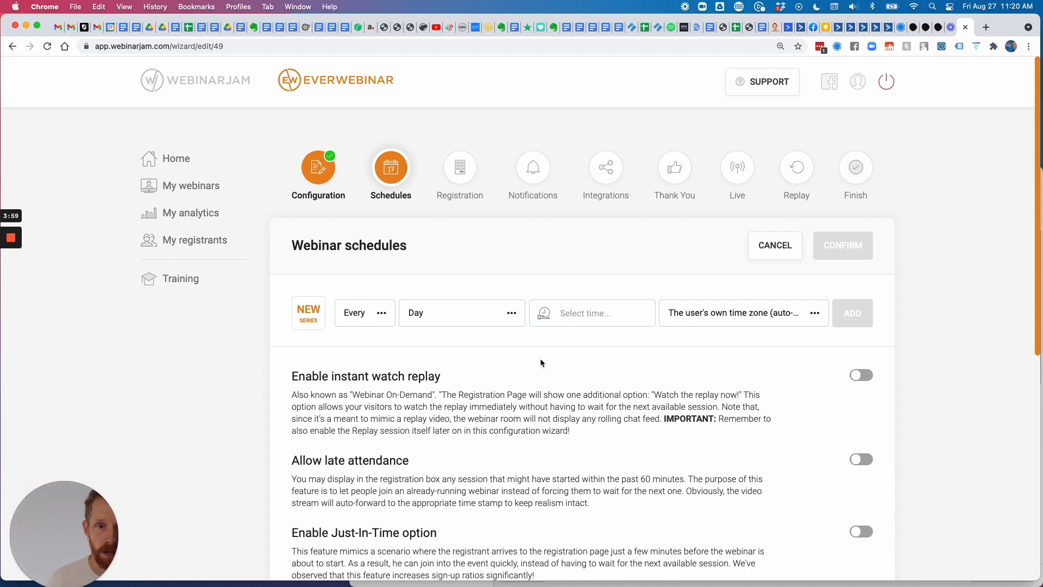
Add a schedule series repeating every Day at 06:00 PM.
{"action": "left_click", "coordinate": [582, 314]}
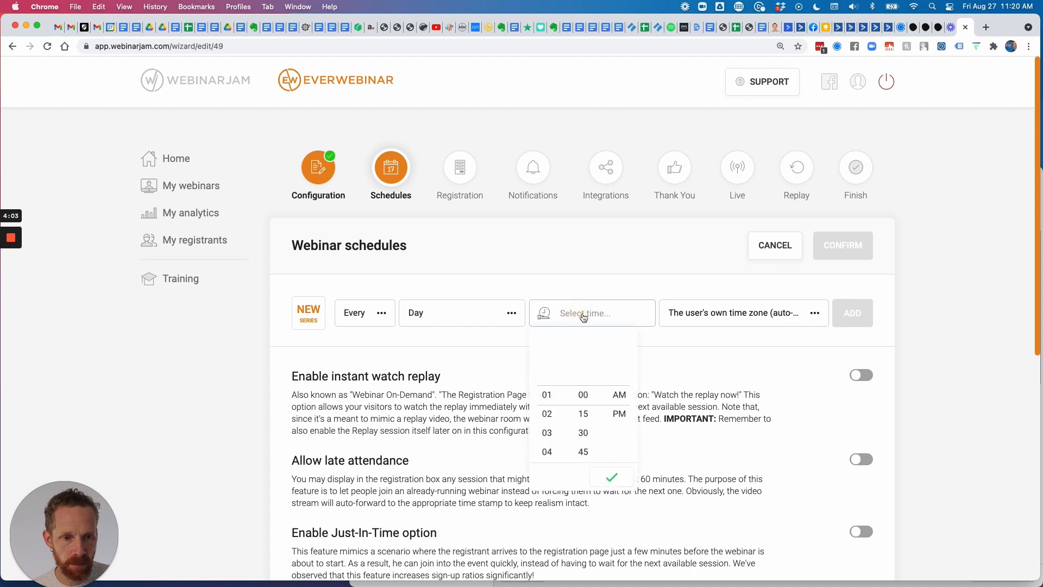
{"action": "scroll", "coordinate": [550, 435], "scroll_direction": "down", "scroll_amount": 3}
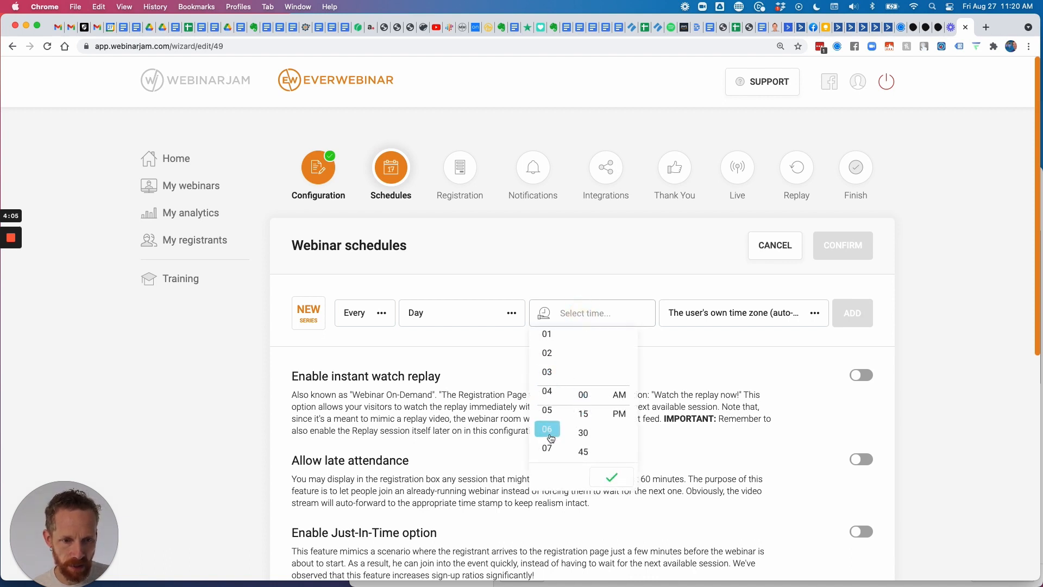
{"action": "left_click", "coordinate": [549, 434]}
{"action": "left_click", "coordinate": [619, 414]}
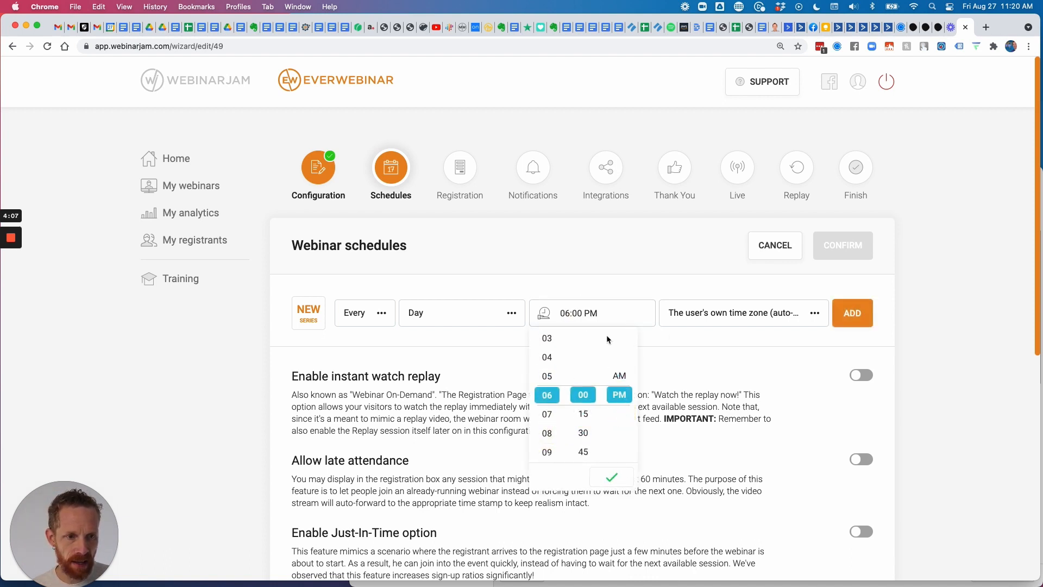
{"action": "left_click", "coordinate": [457, 314]}
{"action": "left_click", "coordinate": [436, 385]}
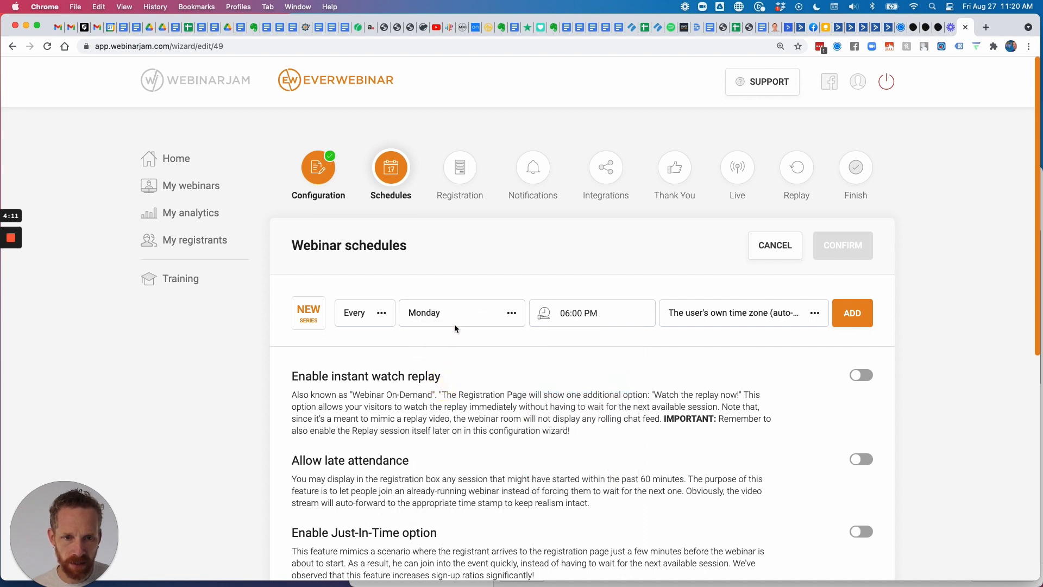
{"action": "left_click", "coordinate": [459, 319]}
{"action": "left_click", "coordinate": [450, 351]}
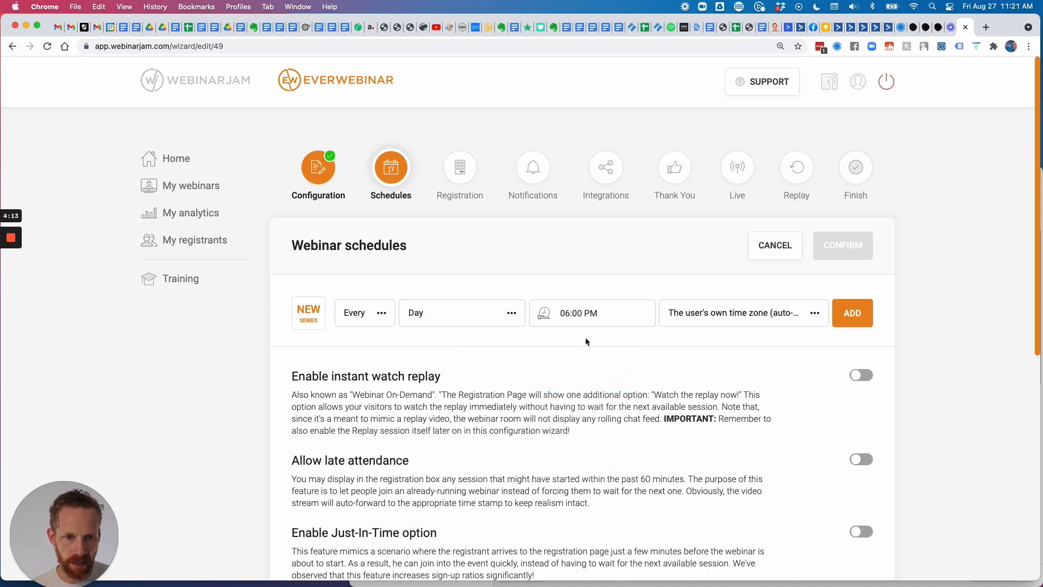
{"action": "scroll", "coordinate": [587, 341], "scroll_direction": "down", "scroll_amount": 1}
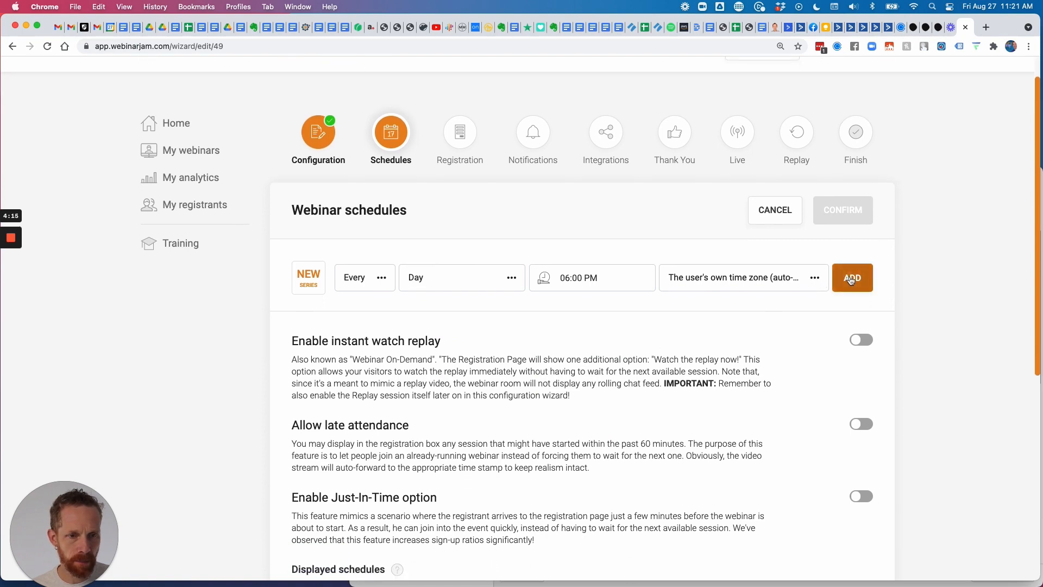
{"action": "left_click", "coordinate": [851, 279]}
Turn on the 'Enable Just-In-Time option' toggle in the schedule settings.
{"action": "scroll", "coordinate": [783, 341], "scroll_direction": "down", "scroll_amount": 5}
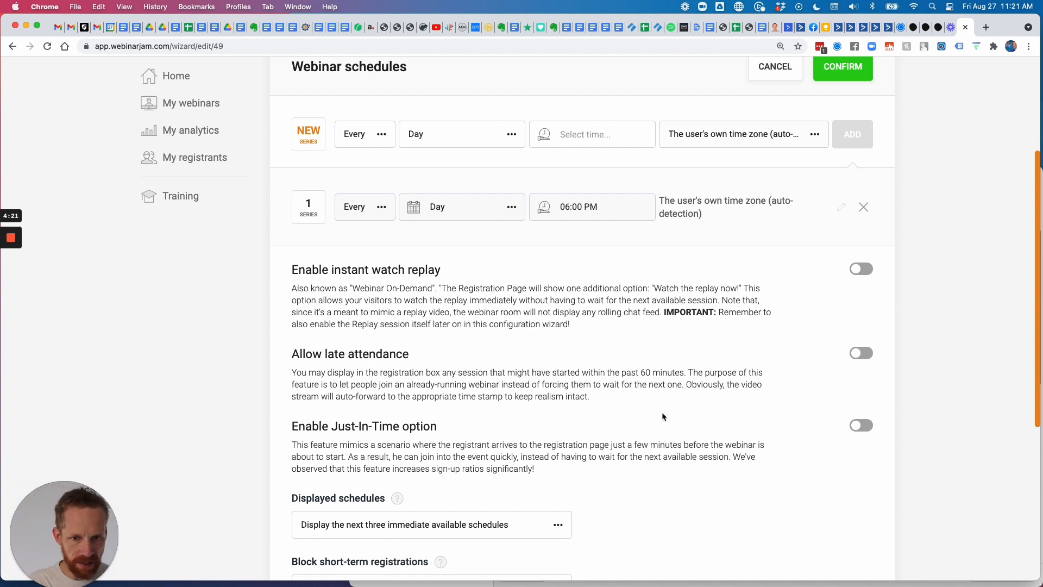
{"action": "scroll", "coordinate": [615, 413], "scroll_direction": "down", "scroll_amount": 3}
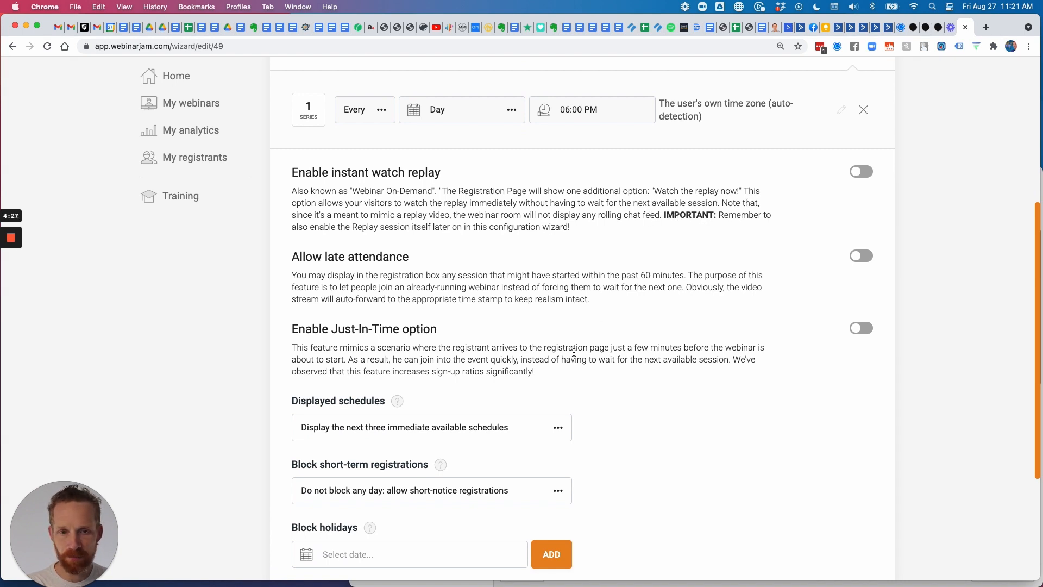
{"action": "left_click", "coordinate": [862, 333]}
{"action": "scroll", "coordinate": [447, 376], "scroll_direction": "down", "scroll_amount": 2}
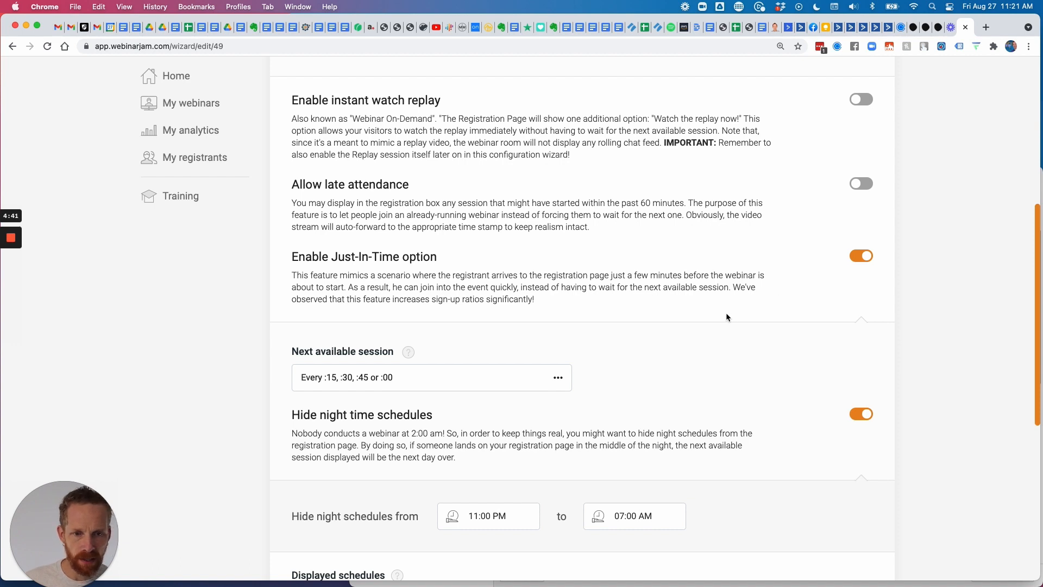
{"action": "scroll", "coordinate": [652, 311], "scroll_direction": "down", "scroll_amount": 3}
{"action": "scroll", "coordinate": [435, 309], "scroll_direction": "down", "scroll_amount": 6}
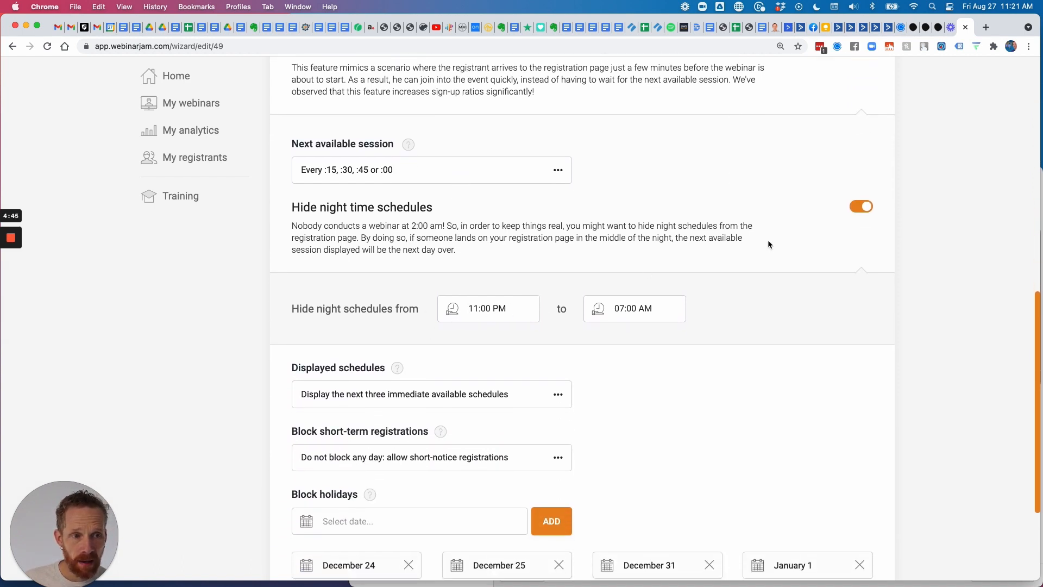
Set the hide-night-schedules start time to 10:00 PM.
{"action": "left_click", "coordinate": [474, 310]}
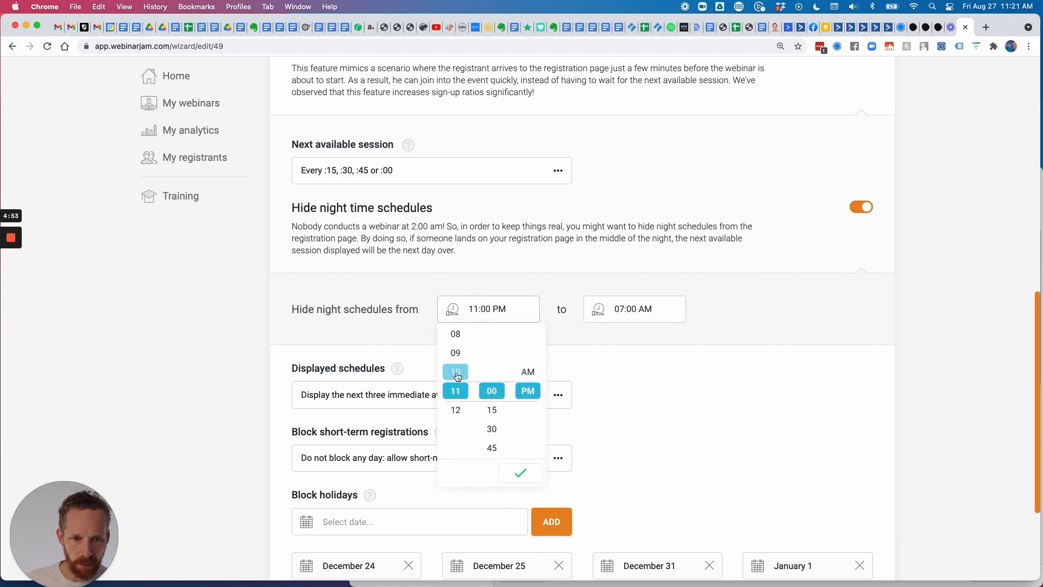
{"action": "left_click", "coordinate": [457, 374]}
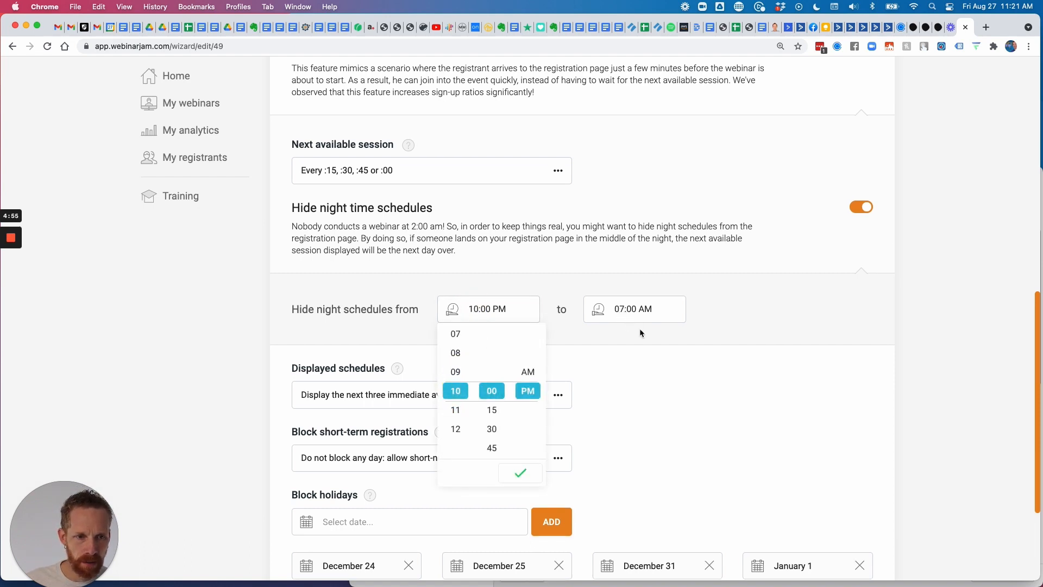
{"action": "left_click", "coordinate": [742, 316]}
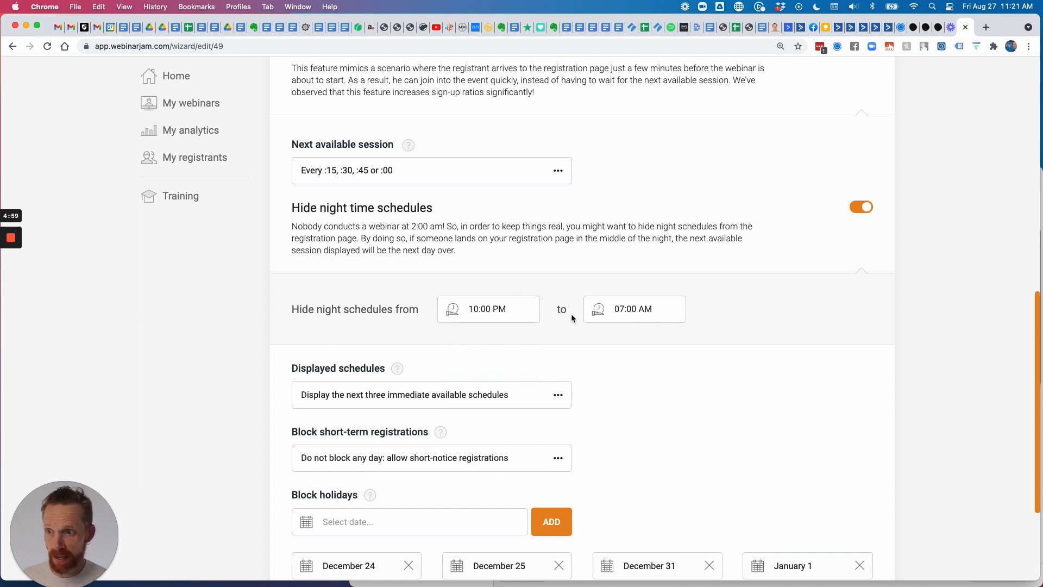
{"action": "scroll", "coordinate": [609, 365], "scroll_direction": "down", "scroll_amount": 3}
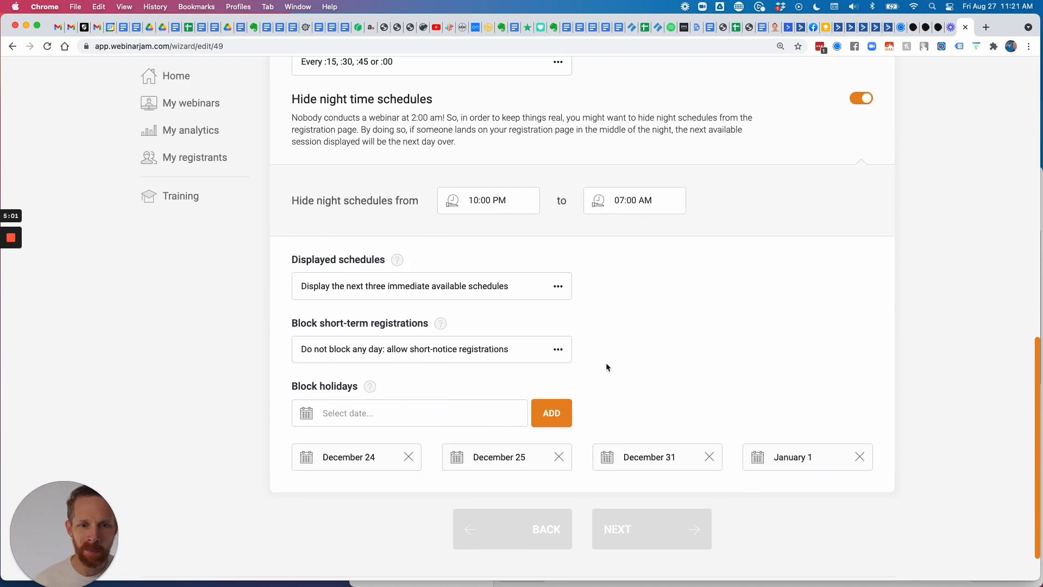
{"action": "scroll", "coordinate": [607, 367], "scroll_direction": "down", "scroll_amount": 1}
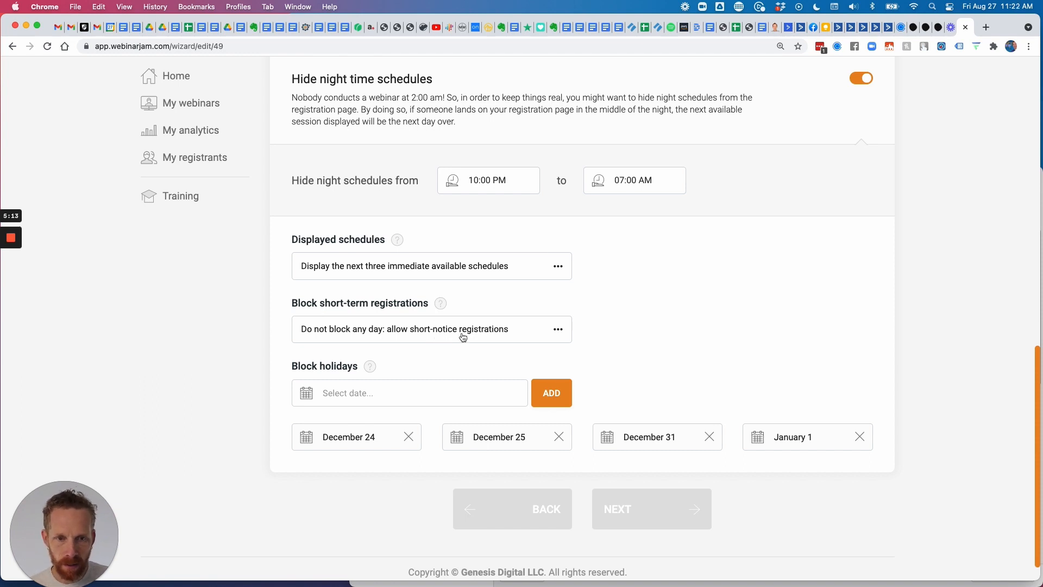
{"action": "scroll", "coordinate": [549, 336], "scroll_direction": "down", "scroll_amount": 1}
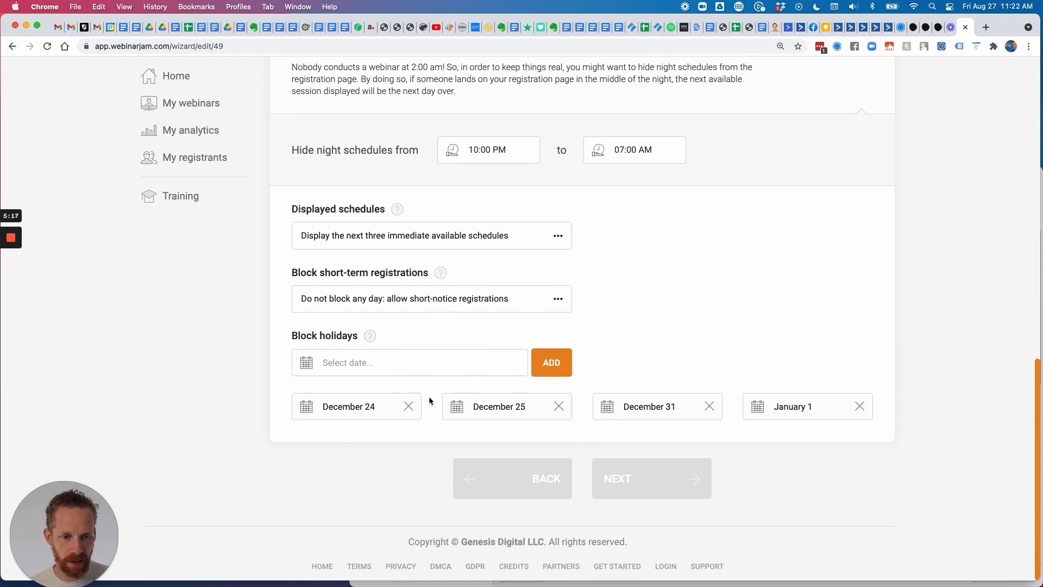
Browse the holiday calendar ahead to July 2022, where July 4 cannot be selected.
{"action": "left_click", "coordinate": [405, 361]}
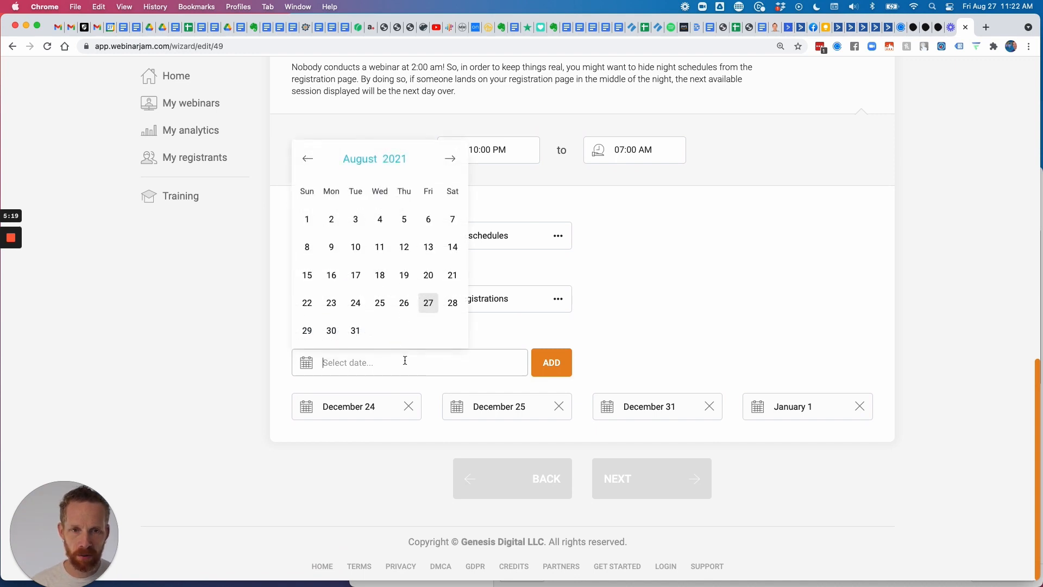
{"action": "left_click", "coordinate": [450, 158]}
{"action": "left_click", "coordinate": [451, 158]}
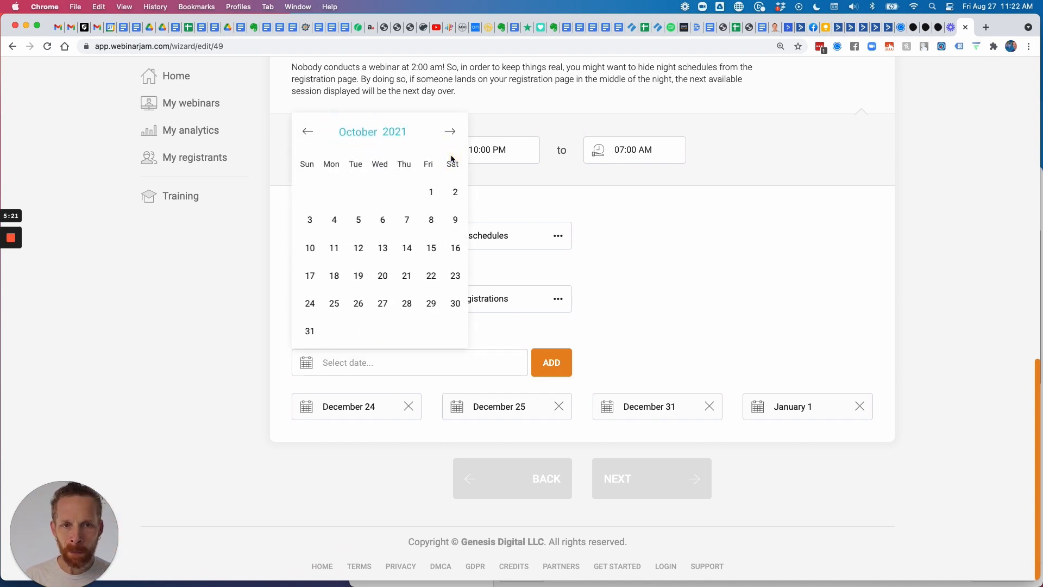
{"action": "left_click", "coordinate": [451, 157]}
{"action": "left_click", "coordinate": [453, 132]}
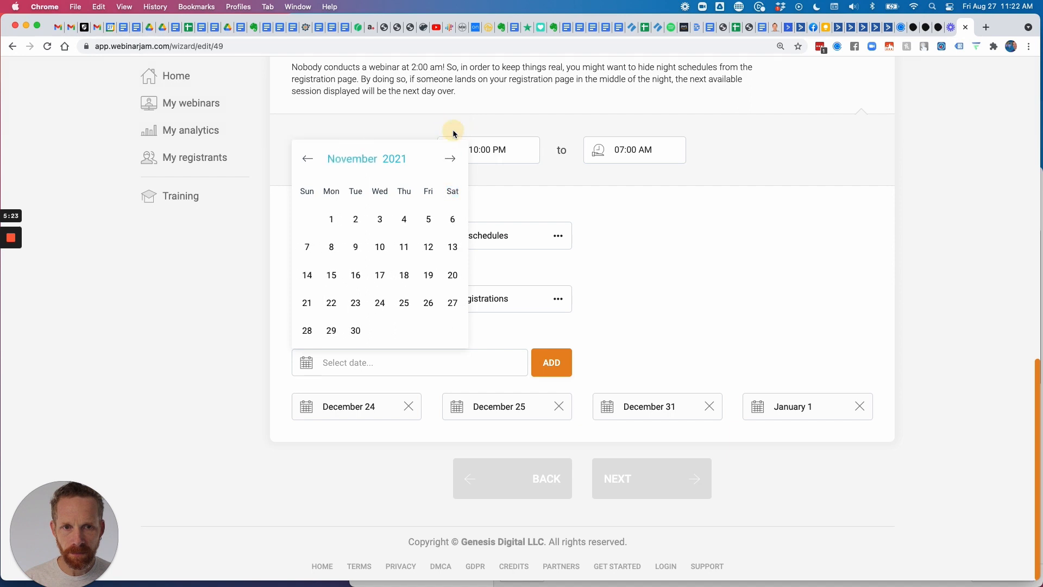
{"action": "left_click", "coordinate": [410, 362]}
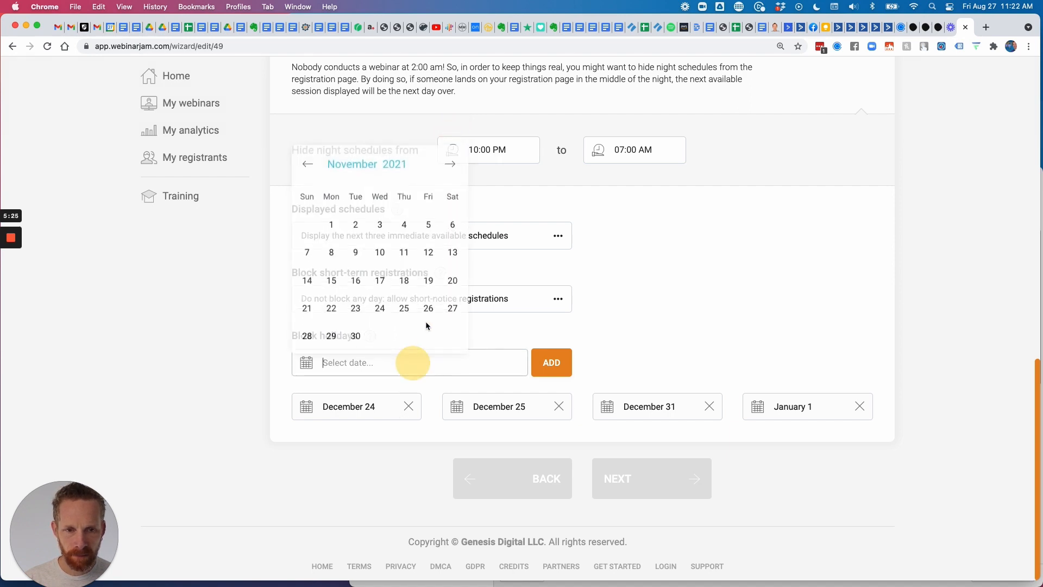
{"action": "left_click", "coordinate": [450, 160]}
{"action": "left_click", "coordinate": [450, 159]}
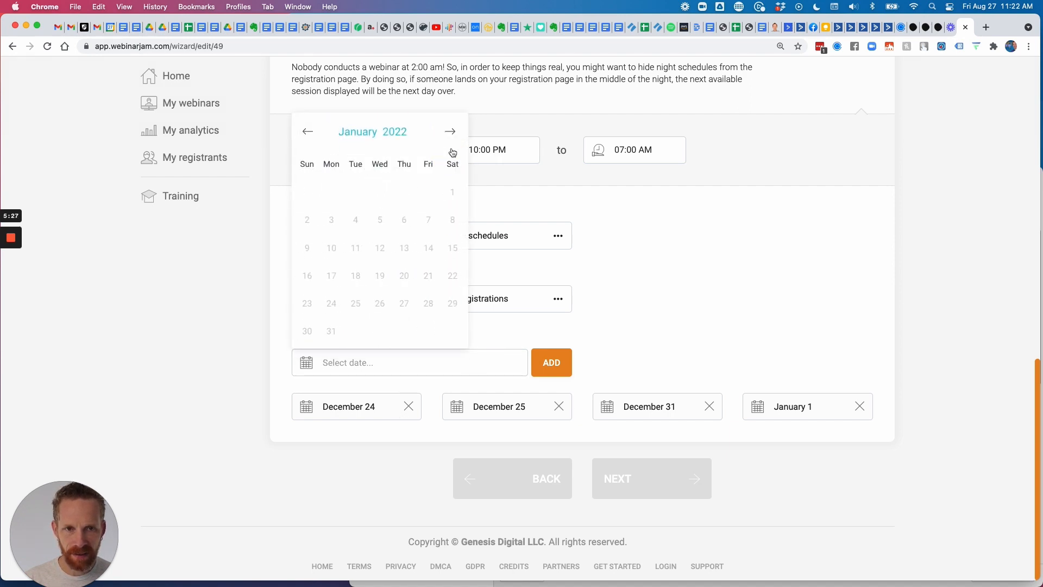
{"action": "left_click", "coordinate": [450, 133]}
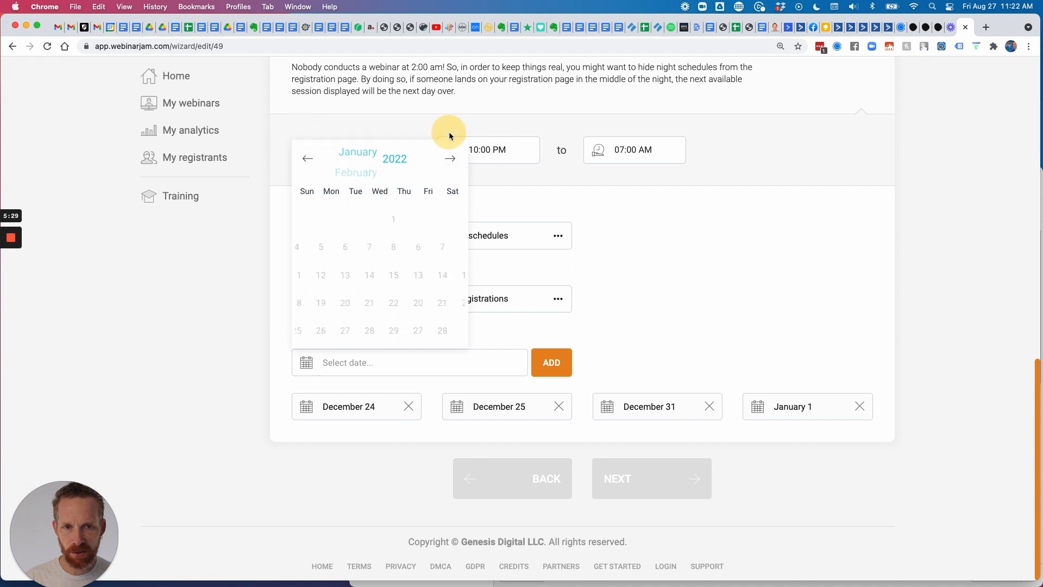
{"action": "left_click", "coordinate": [450, 159]}
{"action": "left_click", "coordinate": [450, 160]}
{"action": "left_click", "coordinate": [451, 160]}
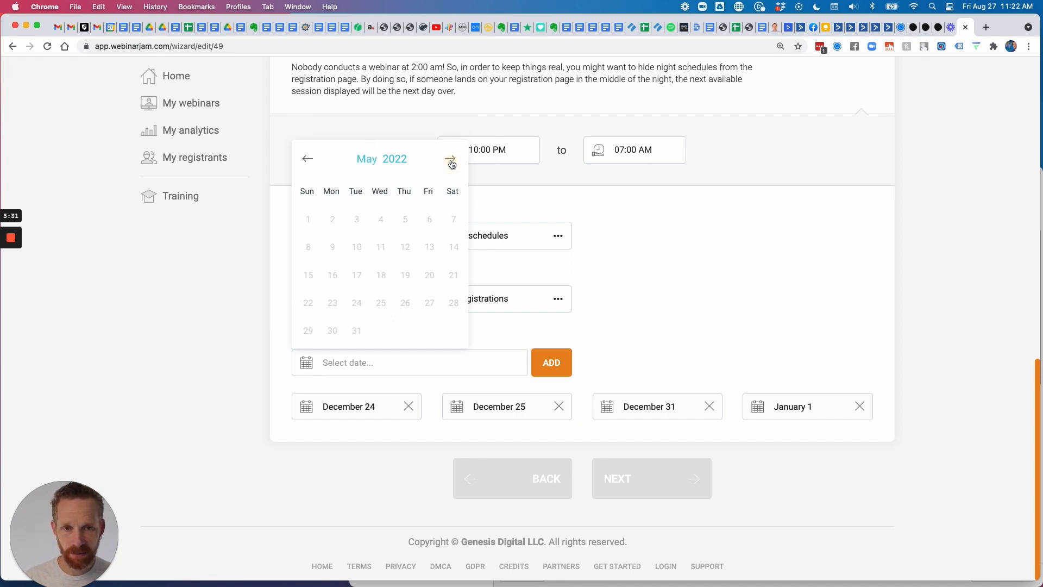
{"action": "left_click", "coordinate": [451, 160]}
{"action": "left_click", "coordinate": [450, 161]}
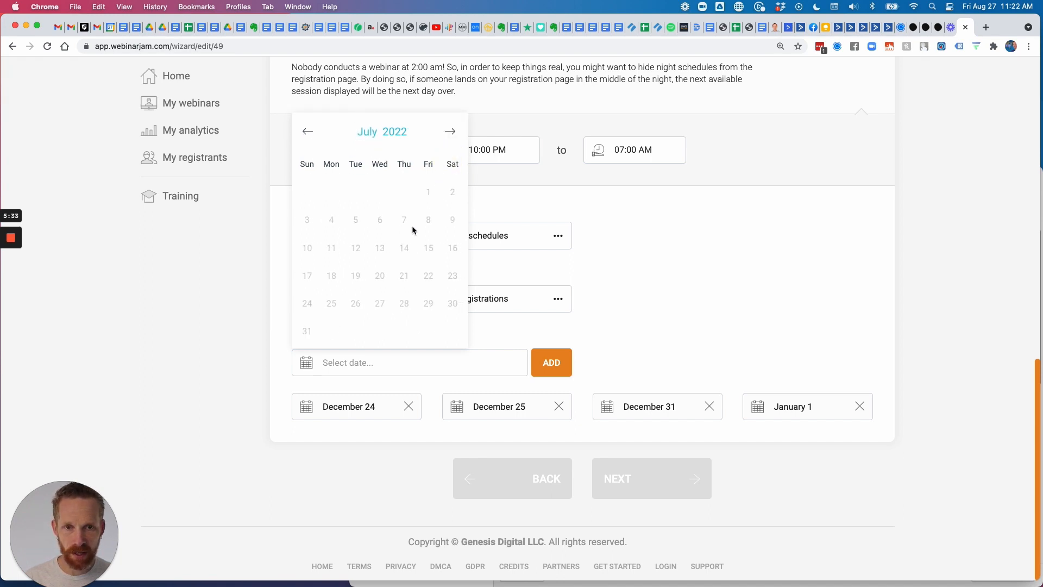
{"action": "left_click", "coordinate": [326, 220]}
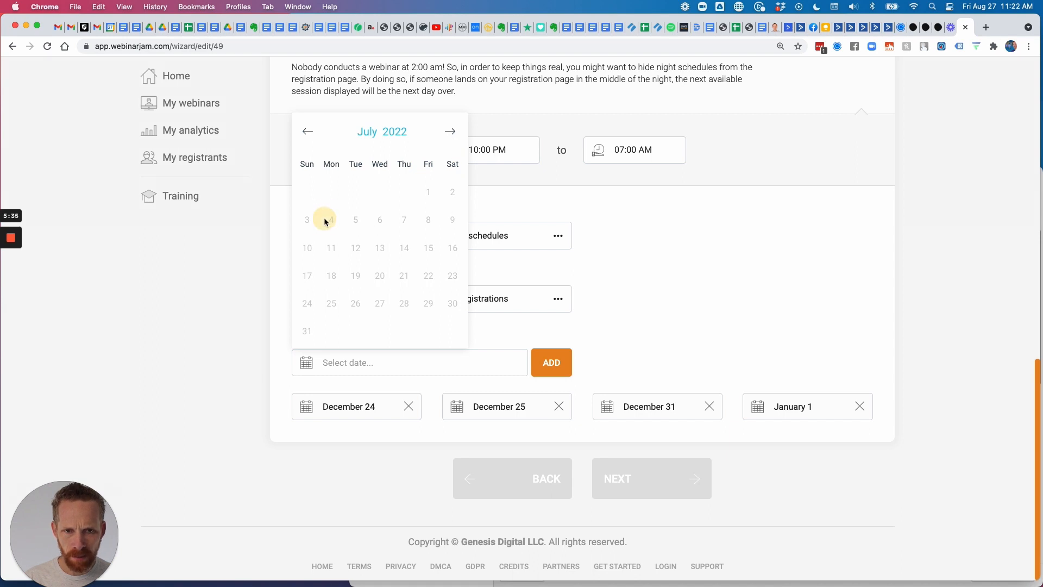
{"action": "left_click", "coordinate": [328, 220]}
{"action": "left_click", "coordinate": [361, 369]}
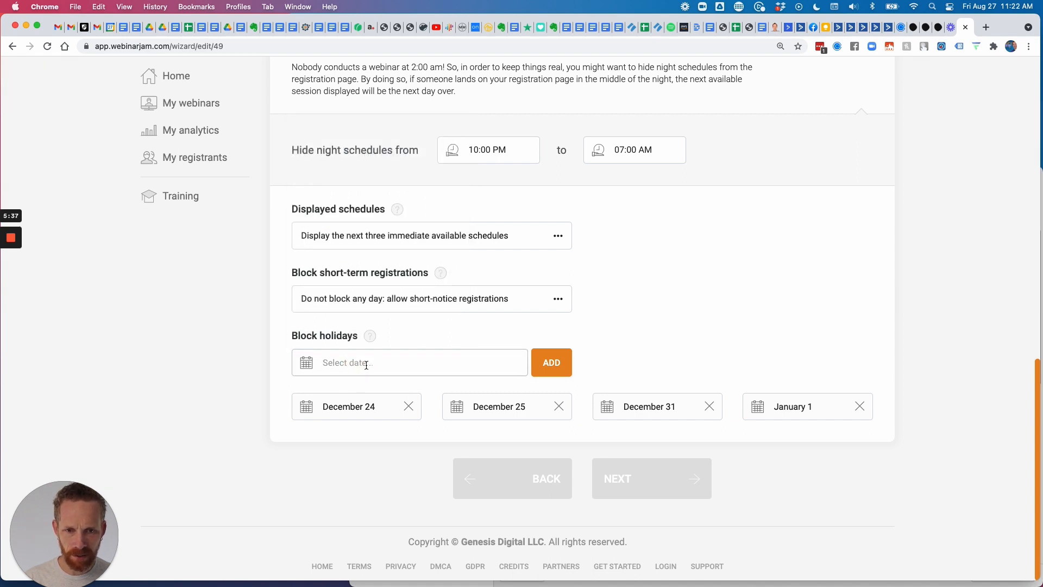
{"action": "type", "text": "J"}
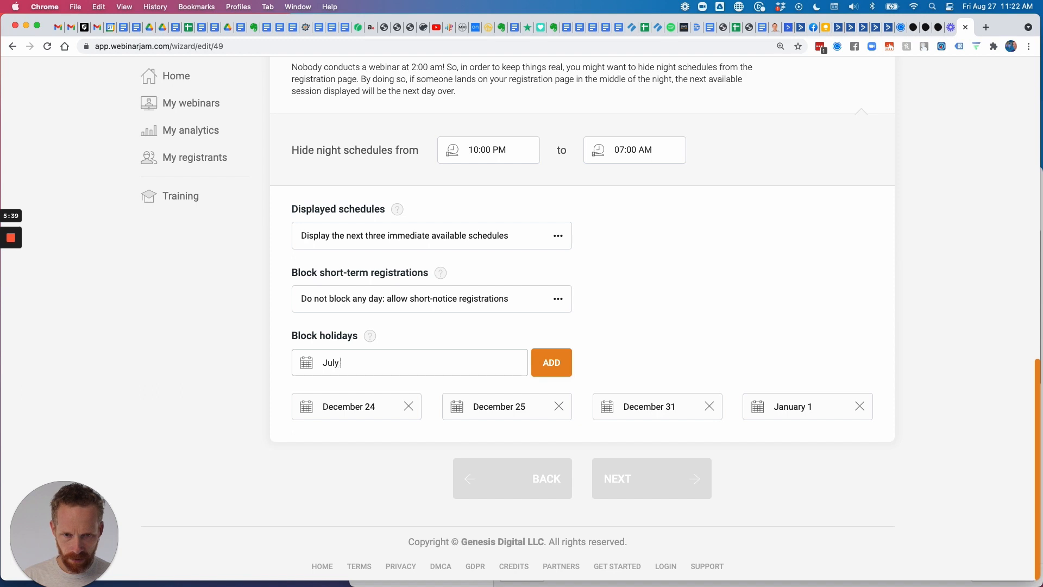
{"action": "key", "text": "BackSpace"}
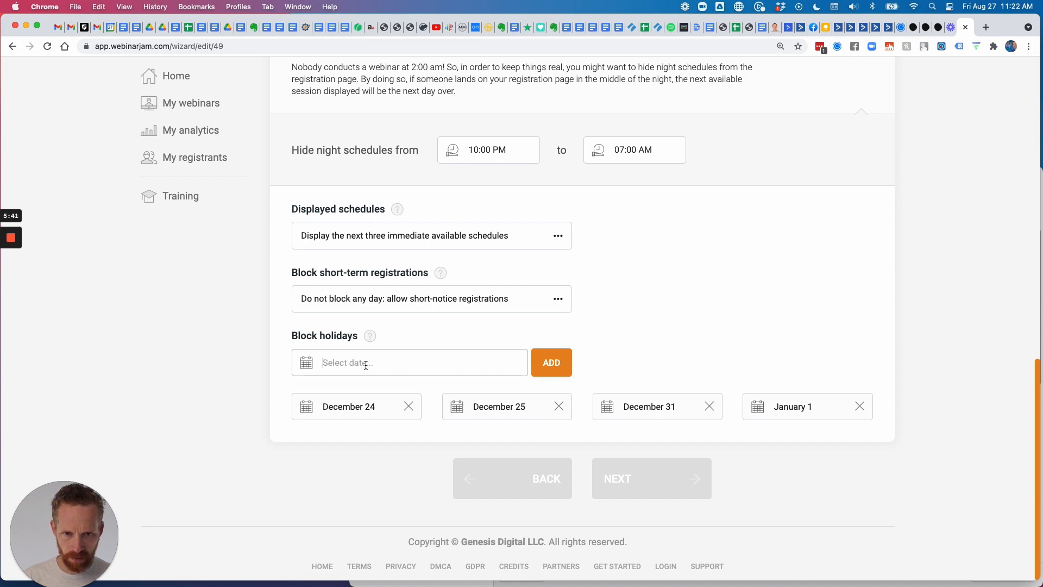
Pick July 4 in July 2021 and add it to the blocked holidays.
{"action": "left_click", "coordinate": [345, 363]}
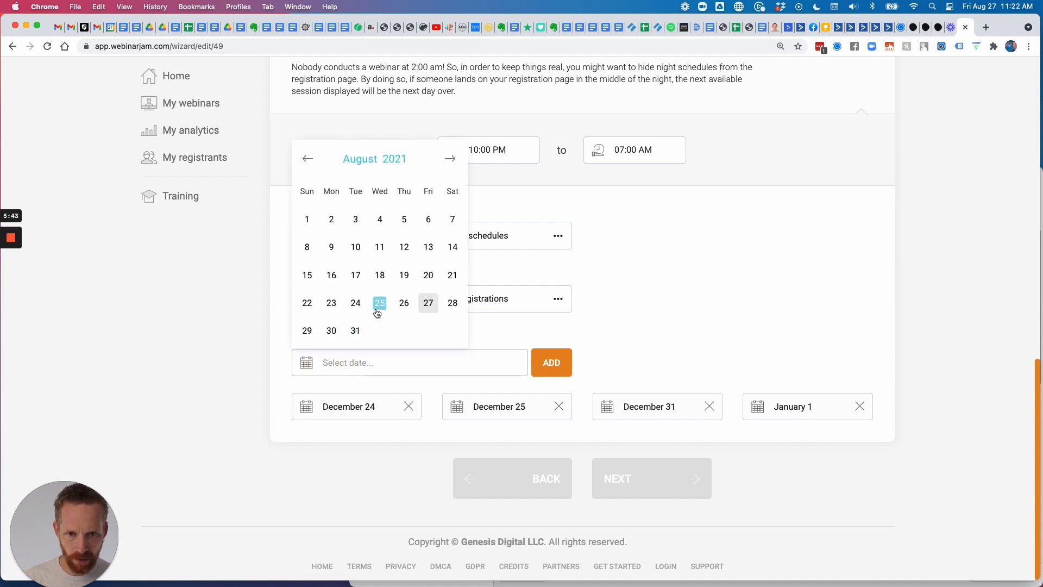
{"action": "left_click", "coordinate": [308, 160]}
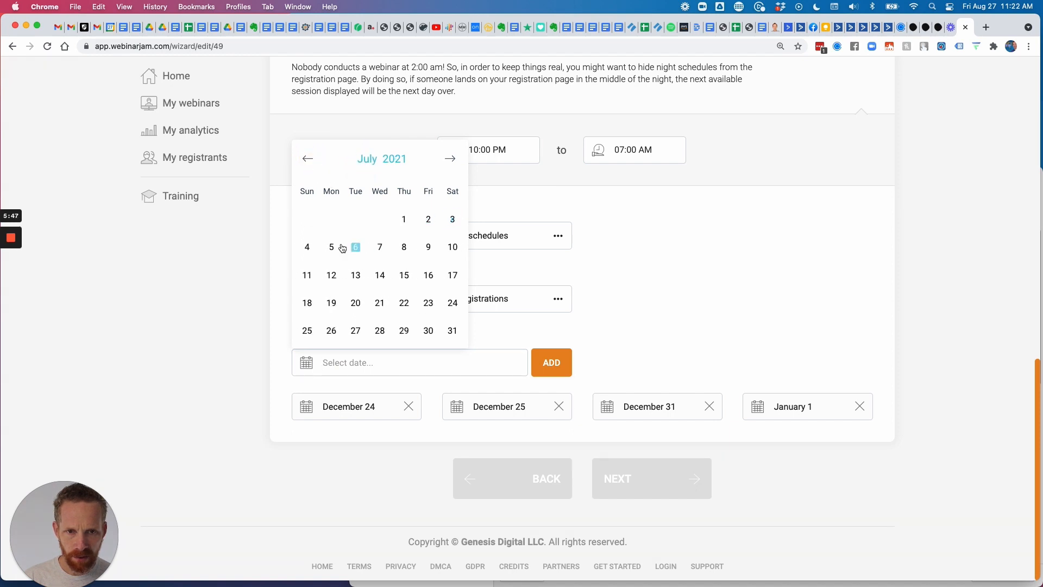
{"action": "left_click", "coordinate": [307, 247]}
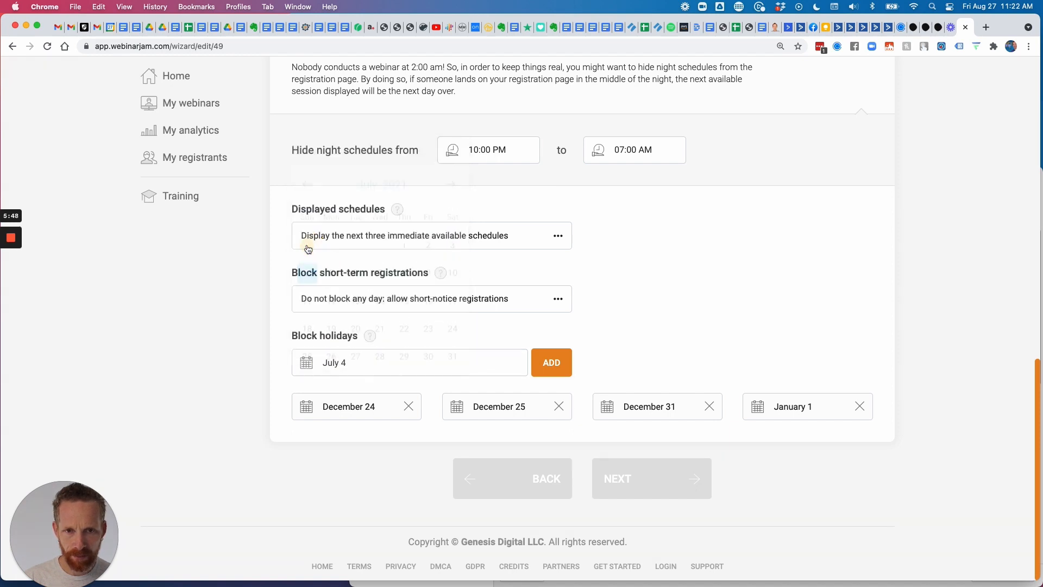
{"action": "left_click", "coordinate": [551, 362]}
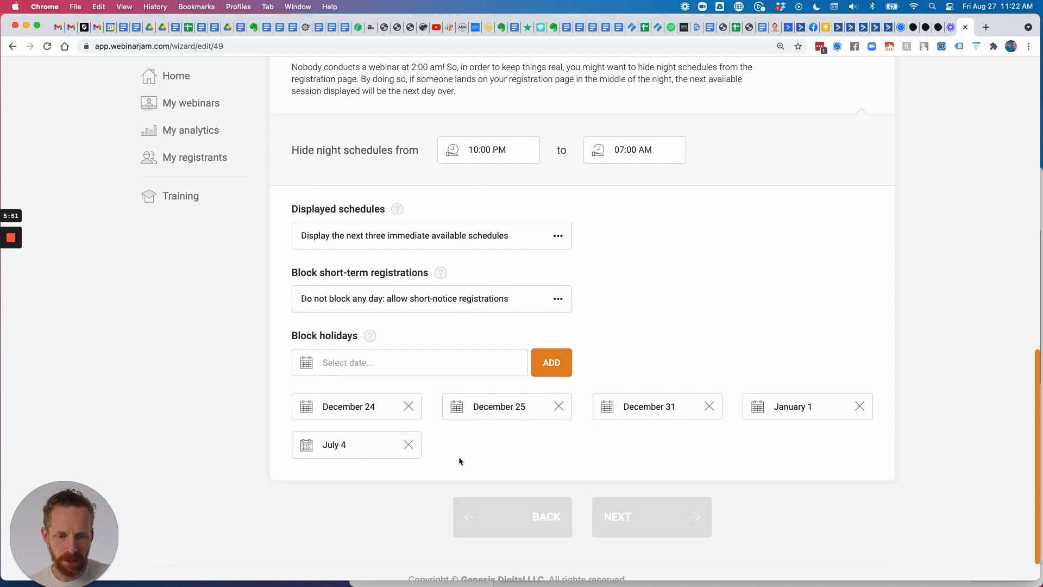
Save the webinar schedules and move on to the Registration step.
{"action": "scroll", "coordinate": [682, 464], "scroll_direction": "up", "scroll_amount": 10}
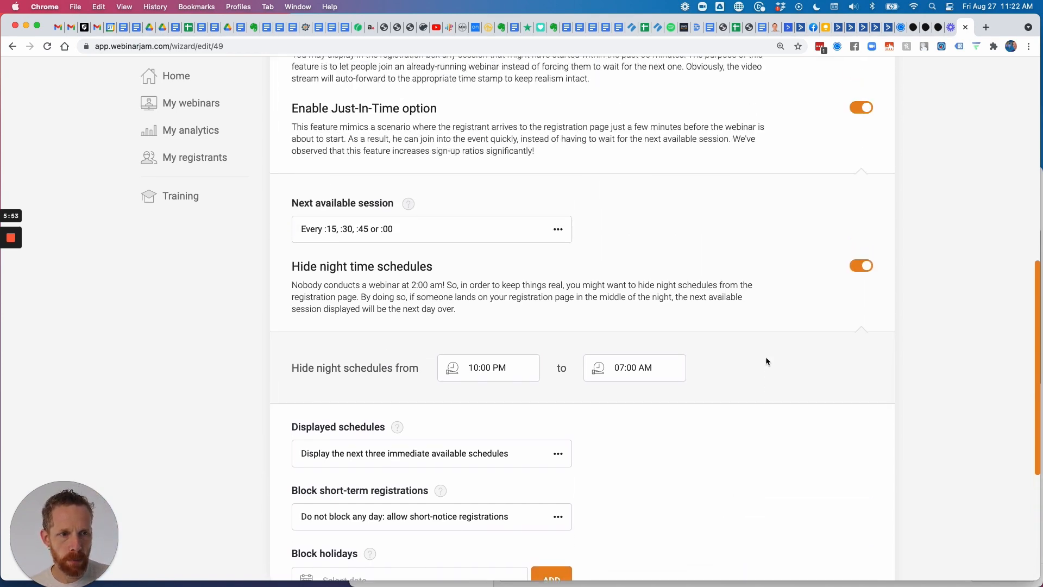
{"action": "scroll", "coordinate": [831, 216], "scroll_direction": "up", "scroll_amount": 4}
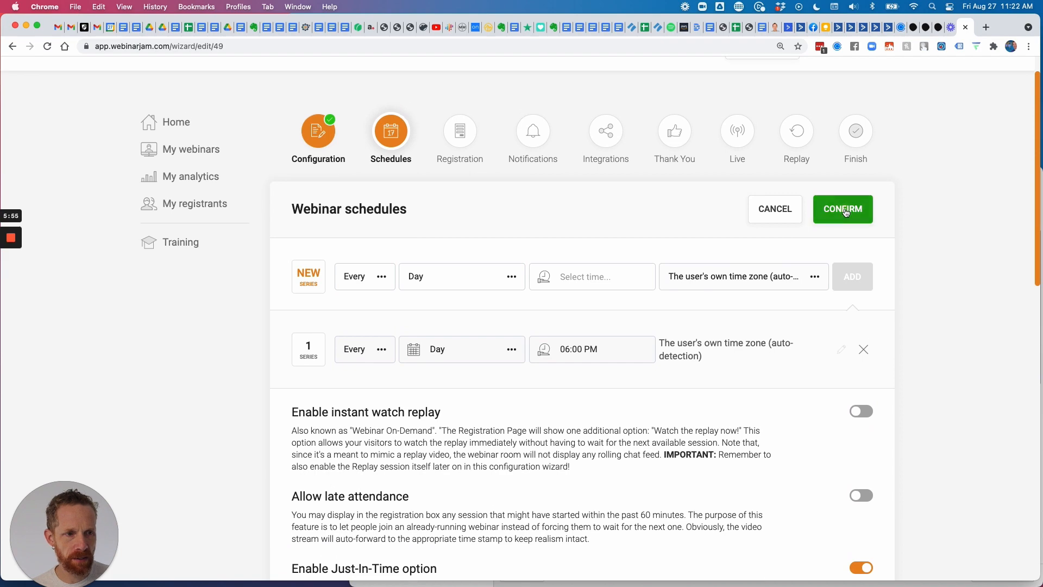
{"action": "left_click", "coordinate": [839, 209]}
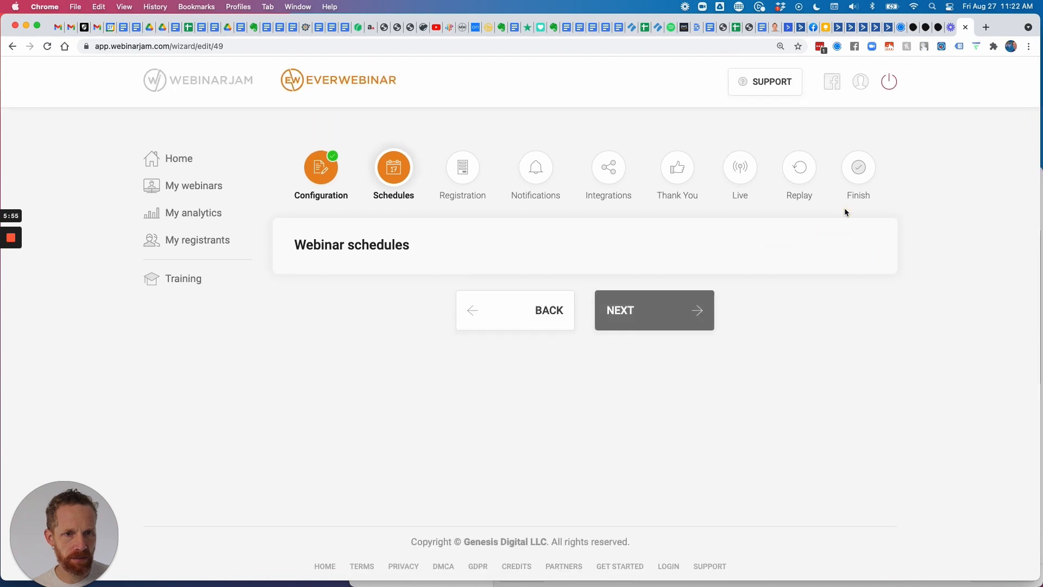
{"action": "left_click", "coordinate": [647, 317]}
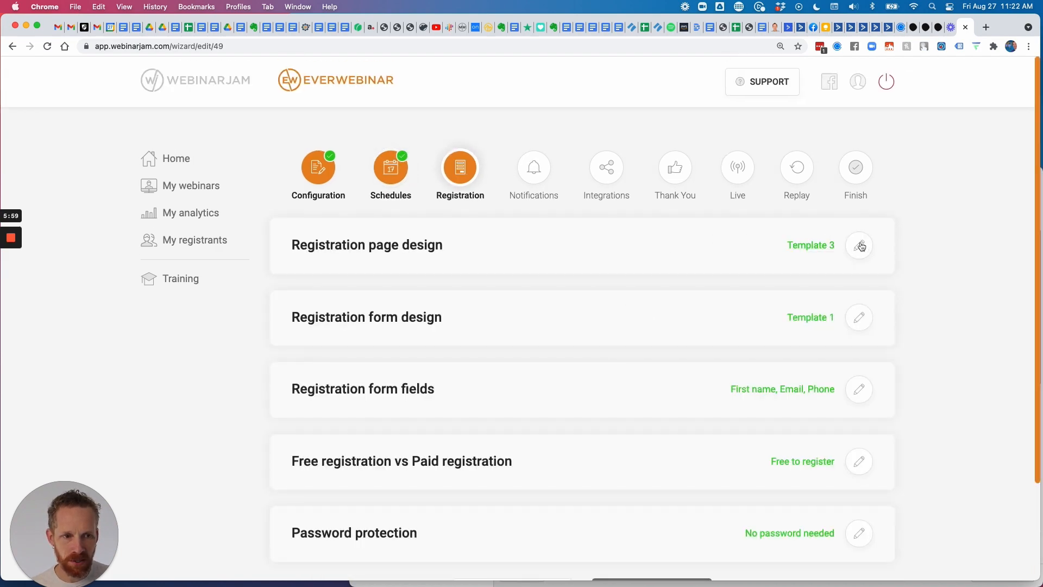
Edit the registration page design and customize the green Template 3.
{"action": "scroll", "coordinate": [670, 287], "scroll_direction": "down", "scroll_amount": 3}
{"action": "scroll", "coordinate": [676, 312], "scroll_direction": "up", "scroll_amount": 3}
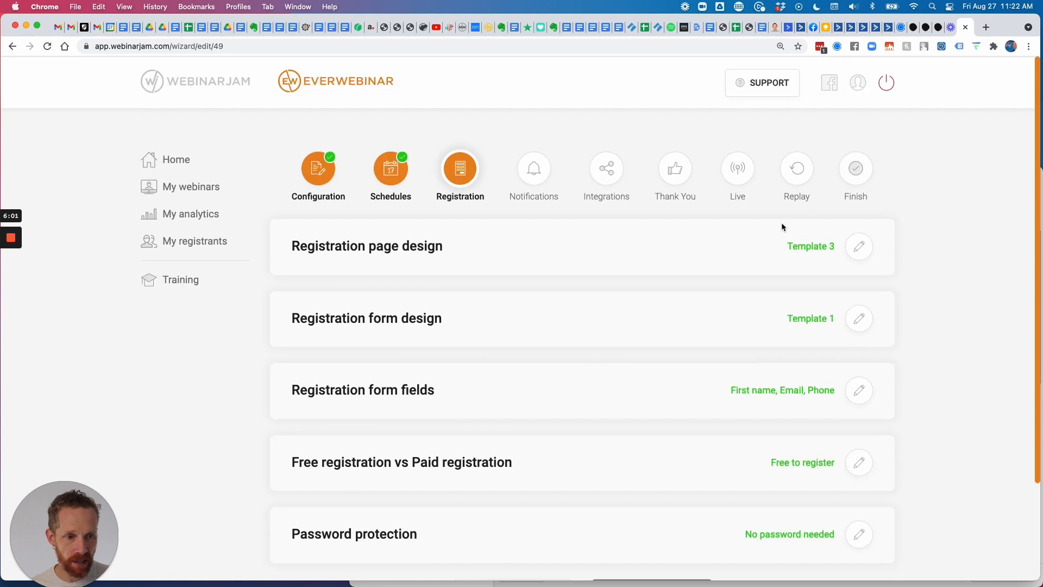
{"action": "left_click", "coordinate": [859, 245]}
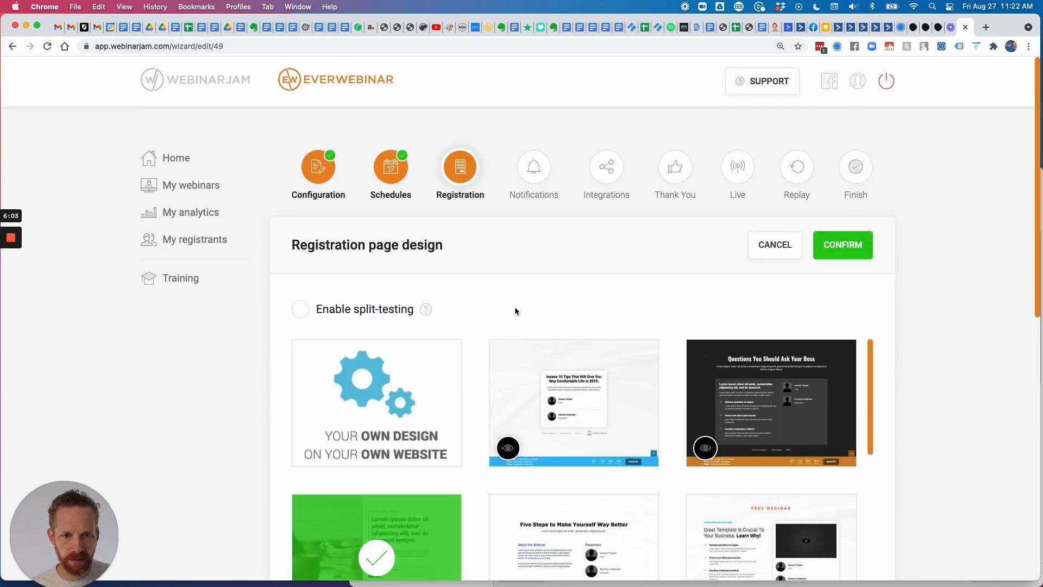
{"action": "scroll", "coordinate": [515, 311], "scroll_direction": "down", "scroll_amount": 3}
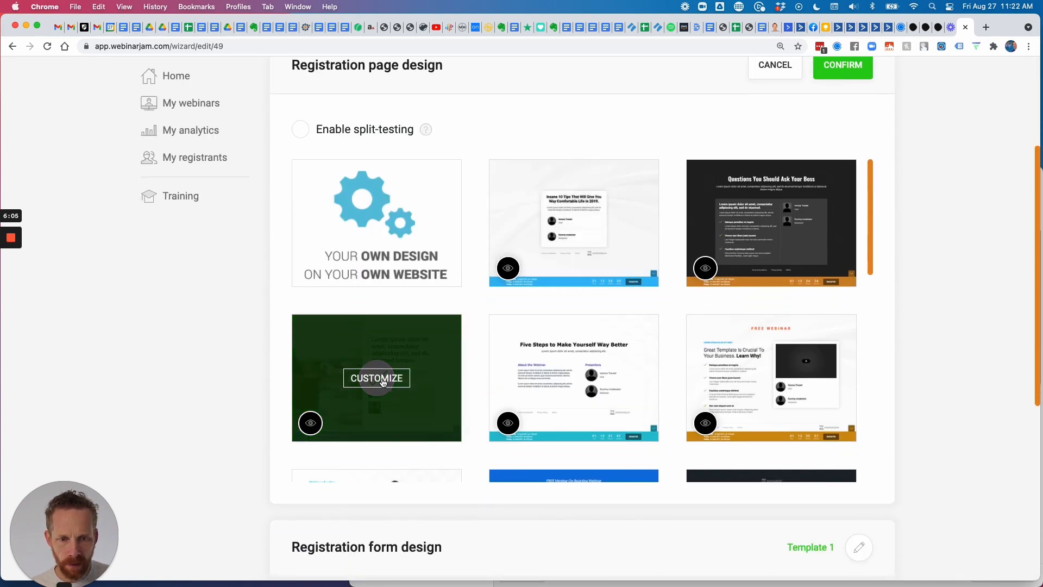
{"action": "left_click", "coordinate": [382, 379]}
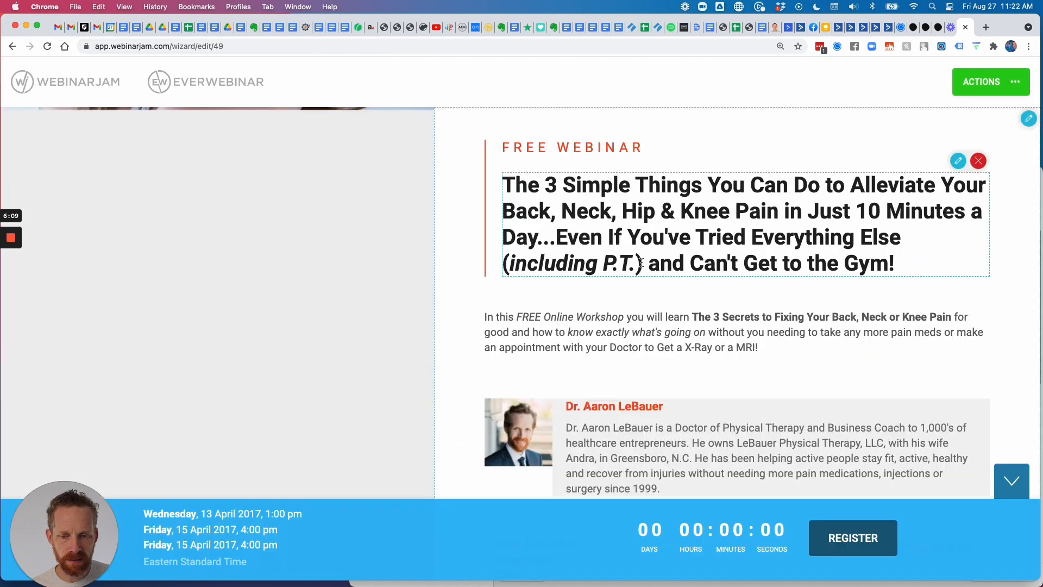
Search the page for 'live', then leave the builder via Cancel and Exit without saving.
{"action": "scroll", "coordinate": [714, 331], "scroll_direction": "down", "scroll_amount": 1}
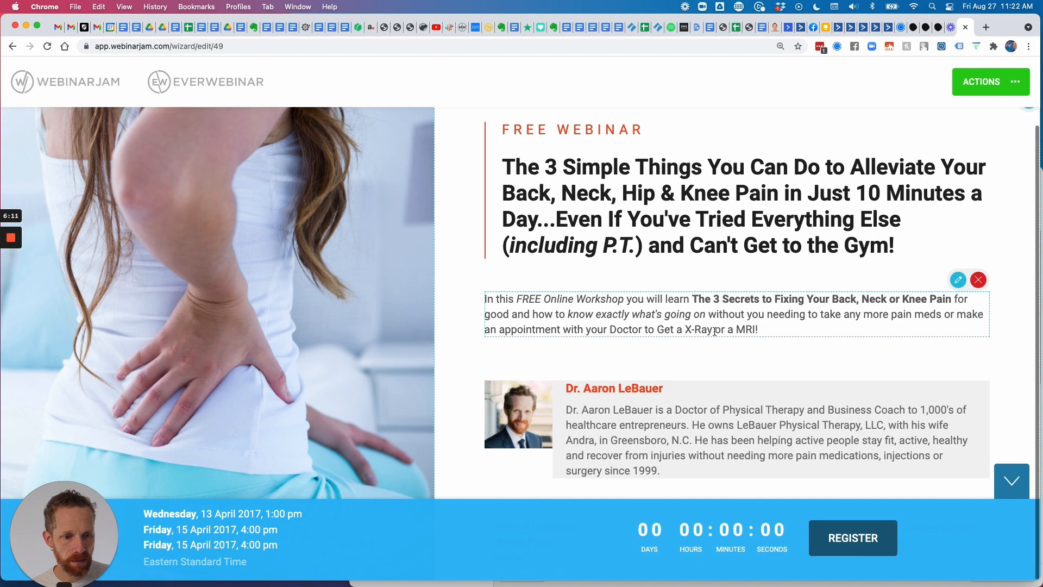
{"action": "scroll", "coordinate": [714, 330], "scroll_direction": "up", "scroll_amount": 1}
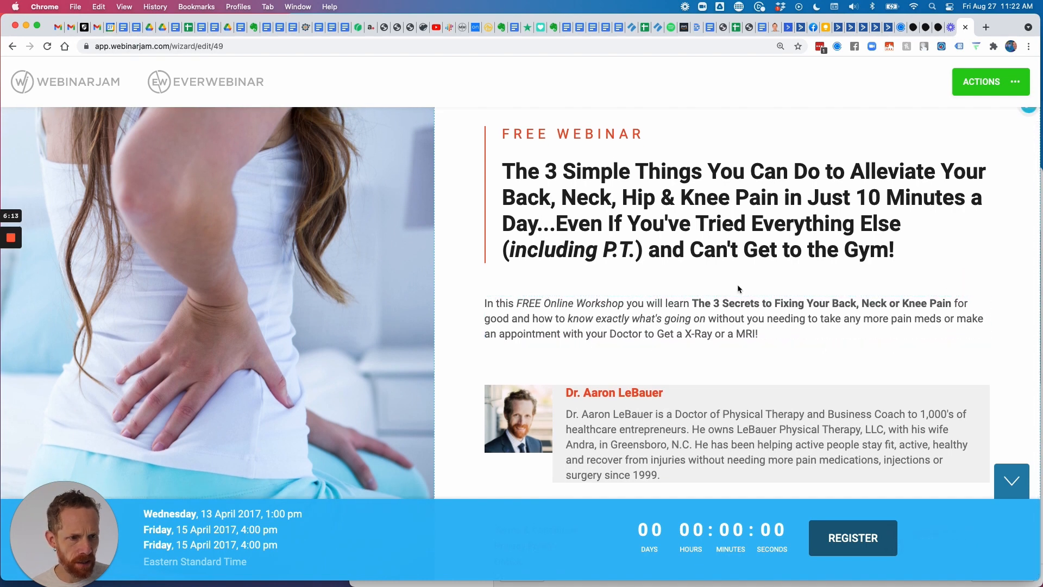
{"action": "key", "text": "super+f"}
{"action": "type", "text": "live"}
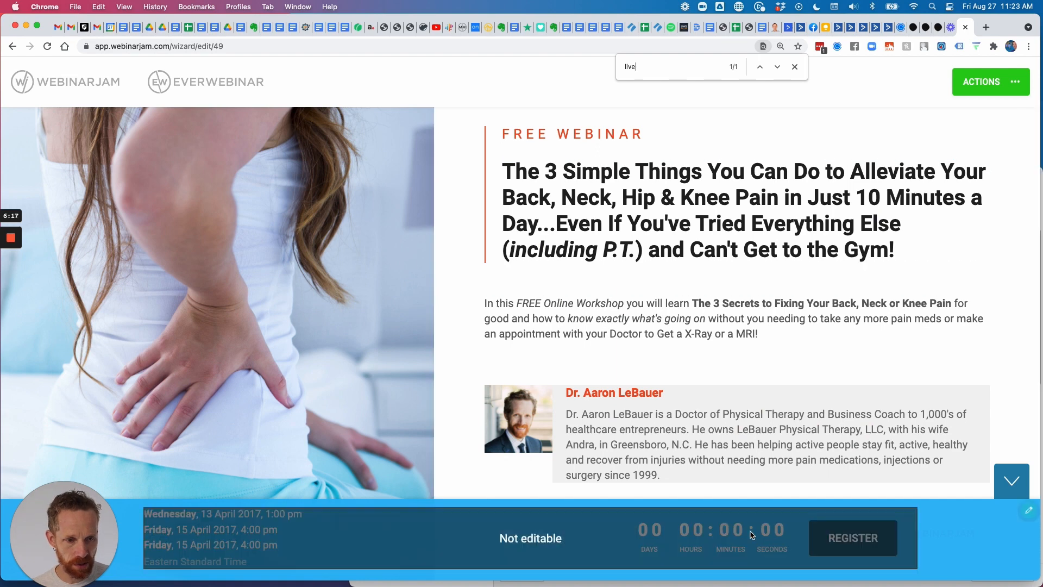
{"action": "left_click", "coordinate": [1006, 87]}
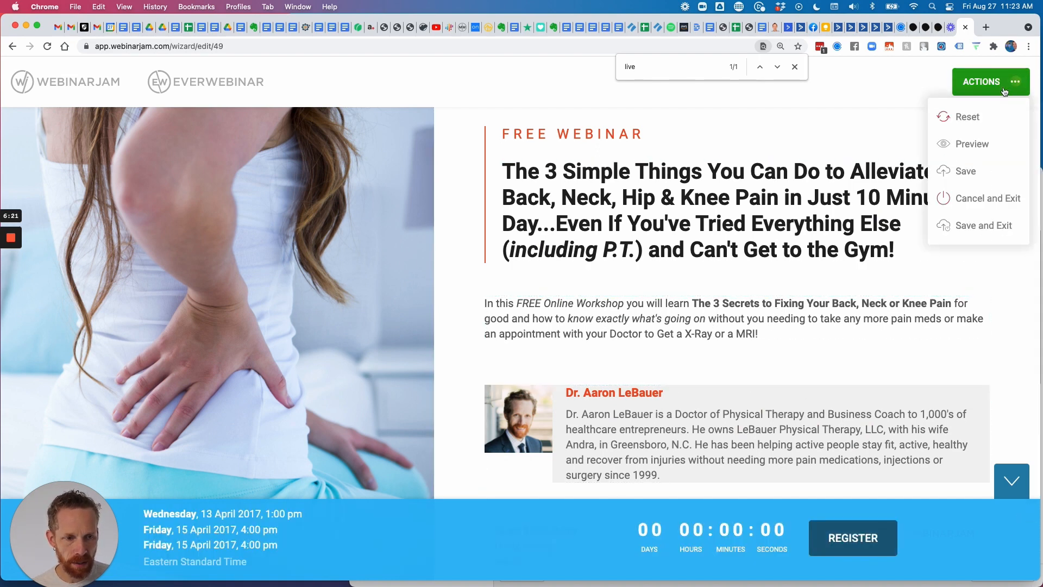
{"action": "left_click", "coordinate": [969, 201]}
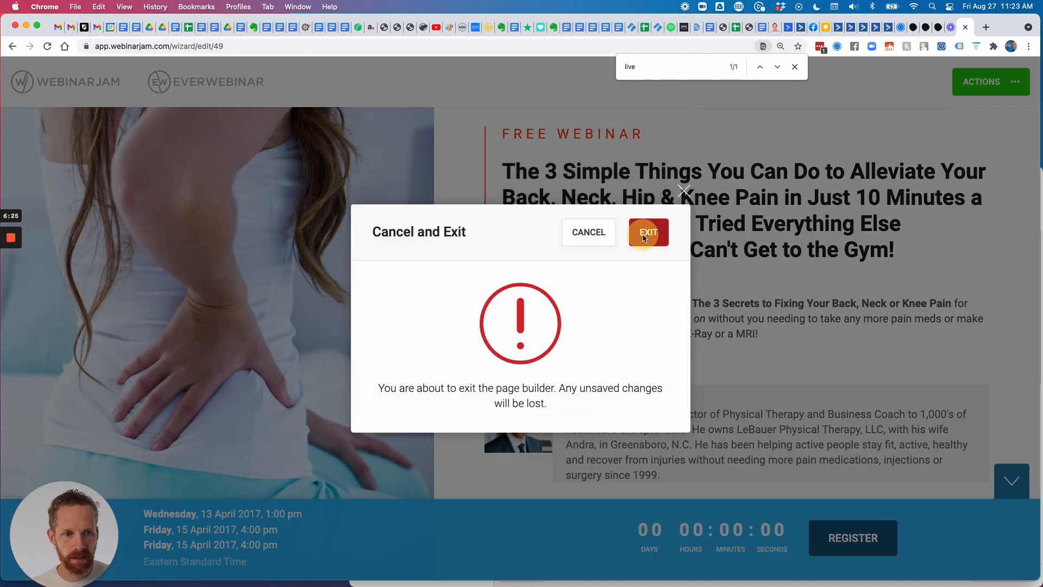
{"action": "left_click", "coordinate": [643, 237]}
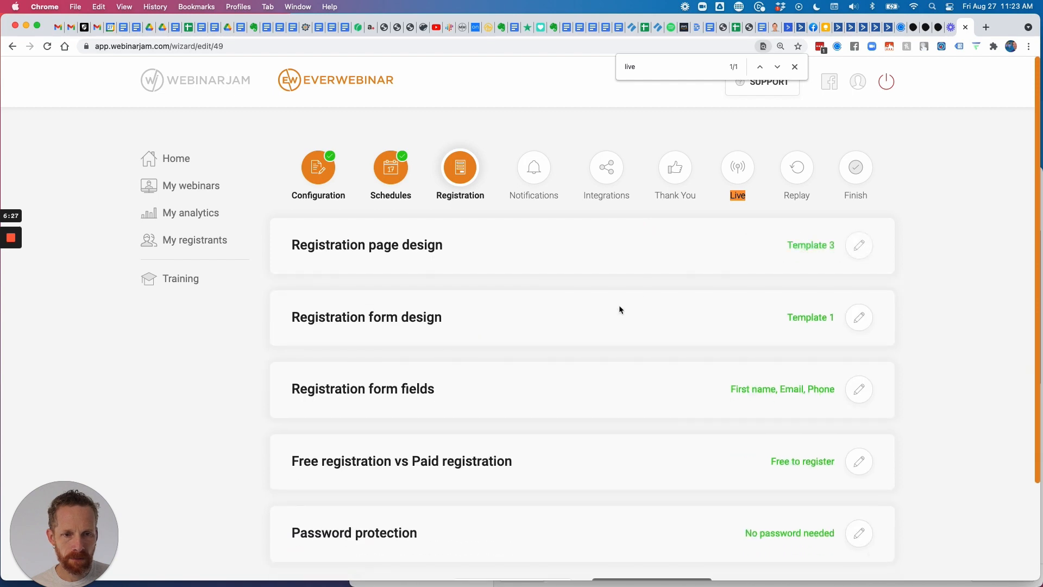
Review the Registration step settings and continue the wizard to Notifications.
{"action": "scroll", "coordinate": [852, 253], "scroll_direction": "down", "scroll_amount": 3}
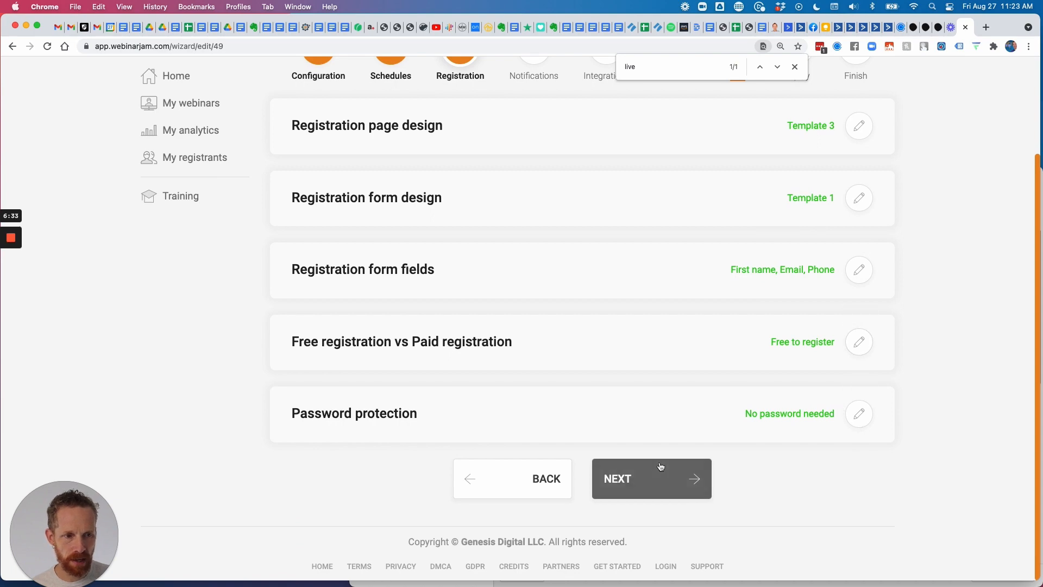
{"action": "scroll", "coordinate": [651, 256], "scroll_direction": "up", "scroll_amount": 1}
{"action": "scroll", "coordinate": [650, 252], "scroll_direction": "up", "scroll_amount": 1}
{"action": "scroll", "coordinate": [625, 380], "scroll_direction": "down", "scroll_amount": 2}
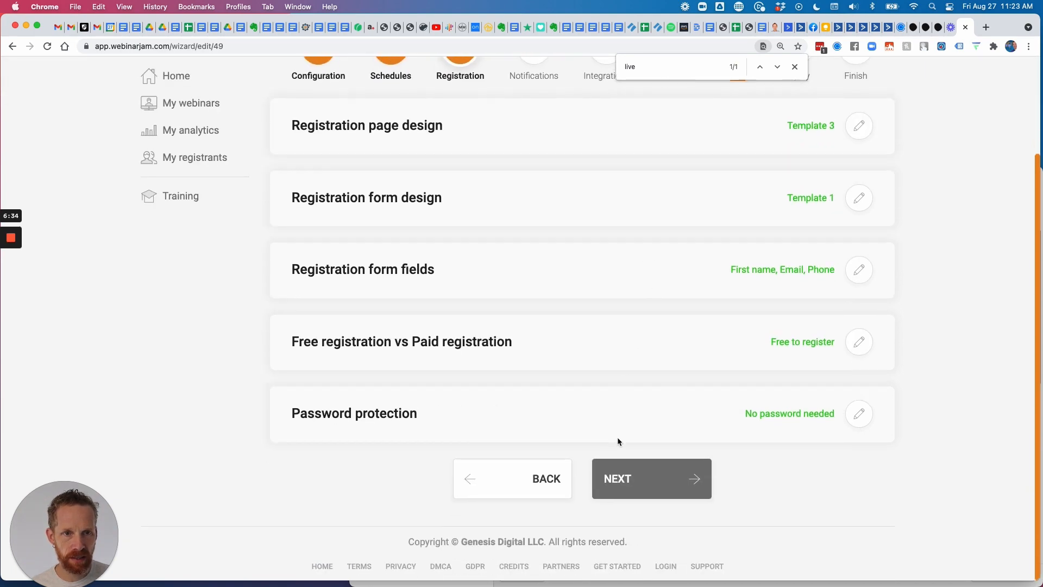
{"action": "left_click", "coordinate": [625, 476]}
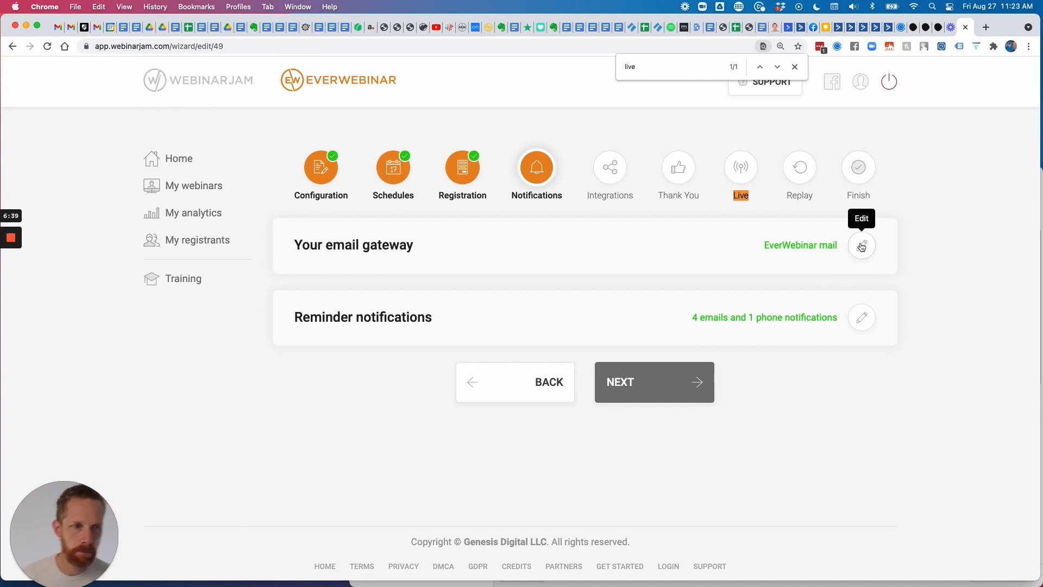
{"action": "left_click", "coordinate": [862, 246]}
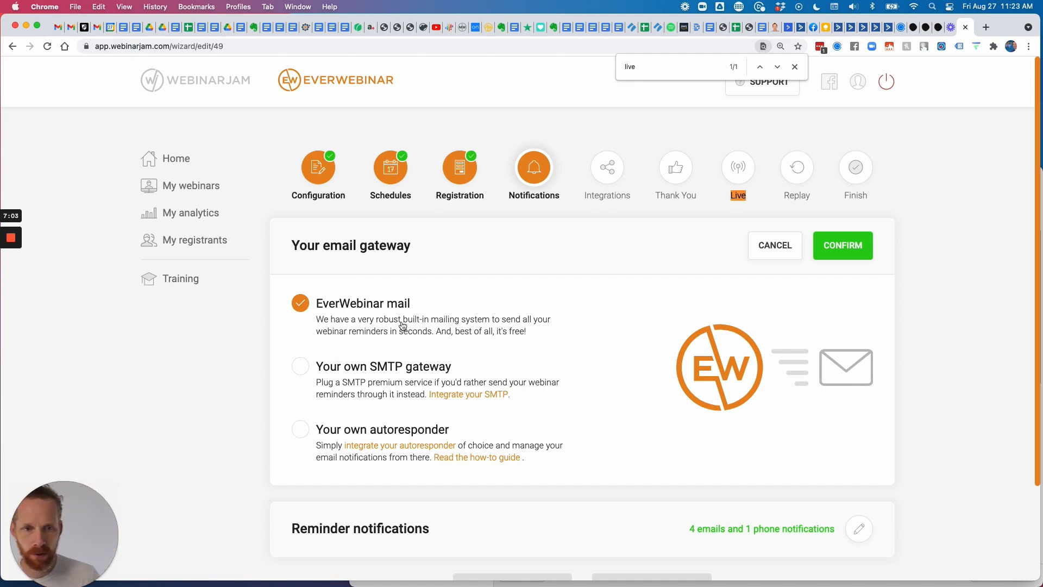
{"action": "left_click", "coordinate": [301, 366]}
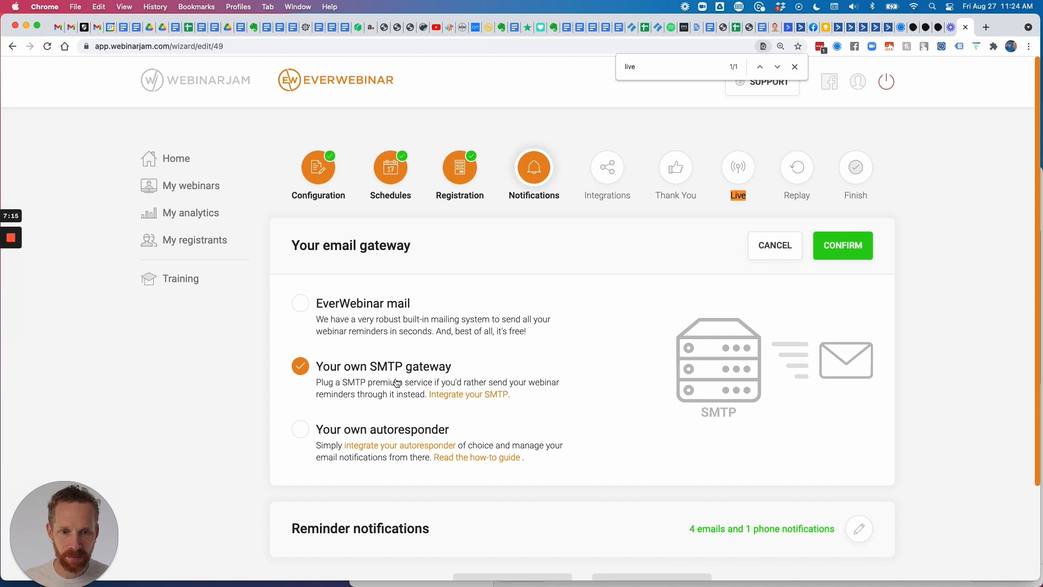
{"action": "left_click", "coordinate": [299, 303]}
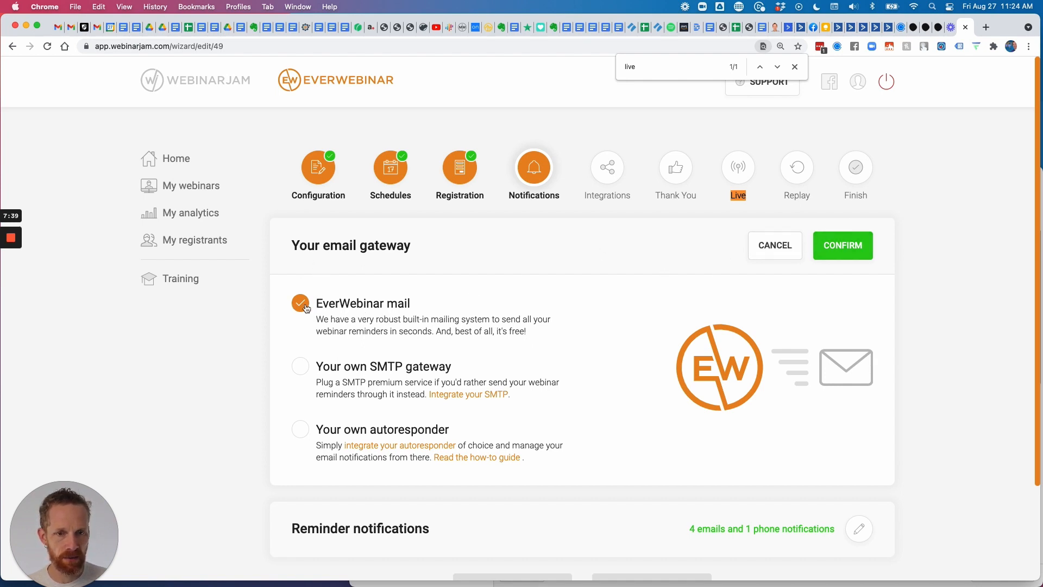
{"action": "left_click", "coordinate": [837, 249]}
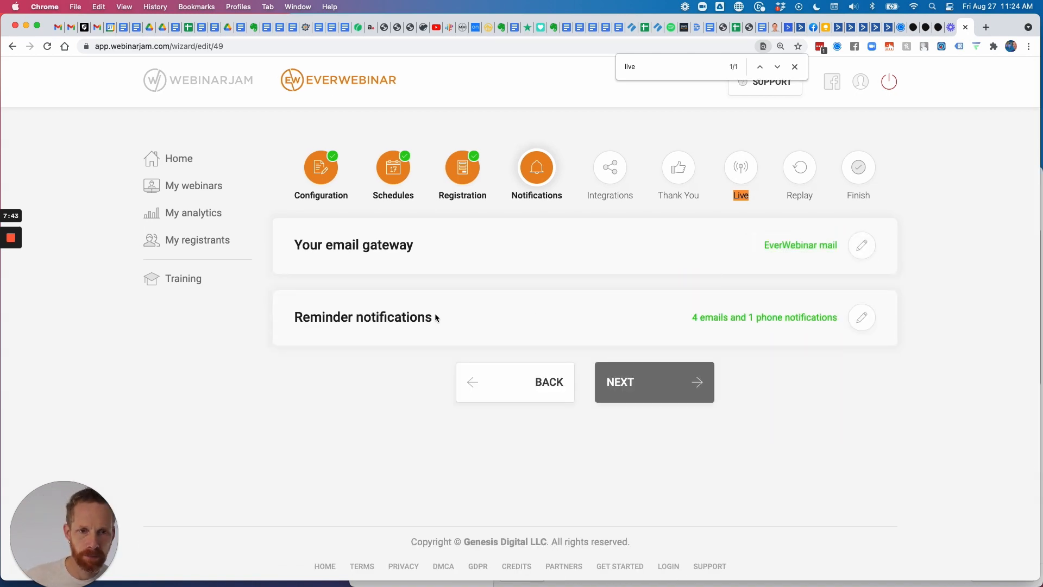
In reminder notifications, change the email gateway to Your own SMTP and check the new sender address.
{"action": "left_click", "coordinate": [861, 317]}
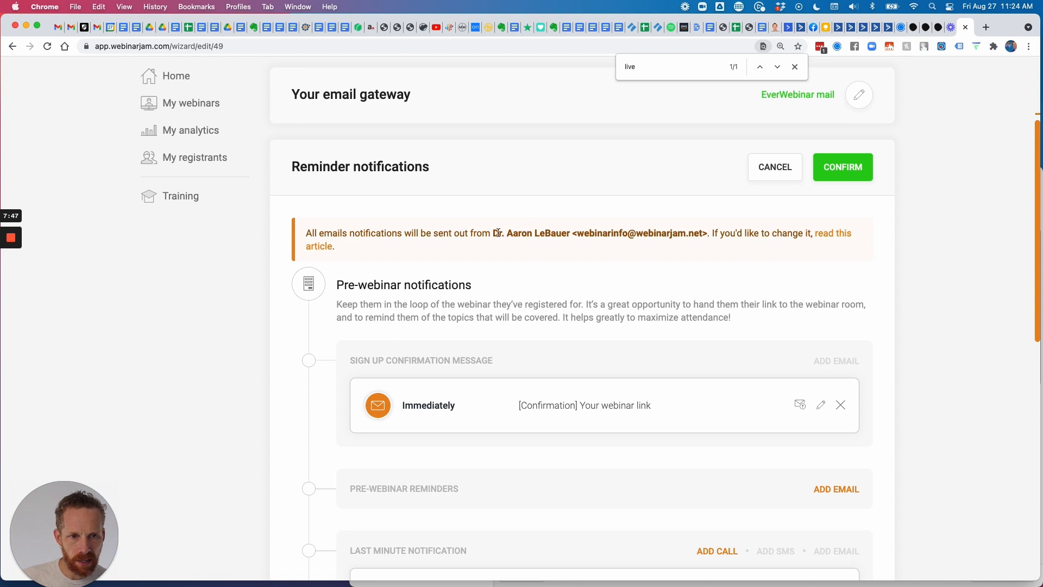
{"action": "left_click_drag", "start_coordinate": [494, 233], "coordinate": [693, 237]}
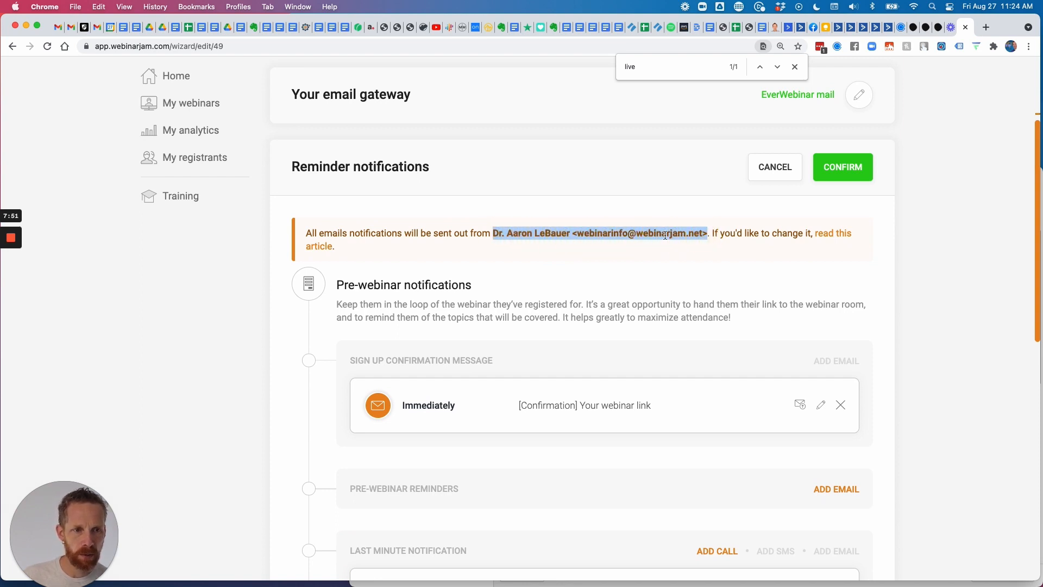
{"action": "scroll", "coordinate": [624, 266], "scroll_direction": "up", "scroll_amount": 3}
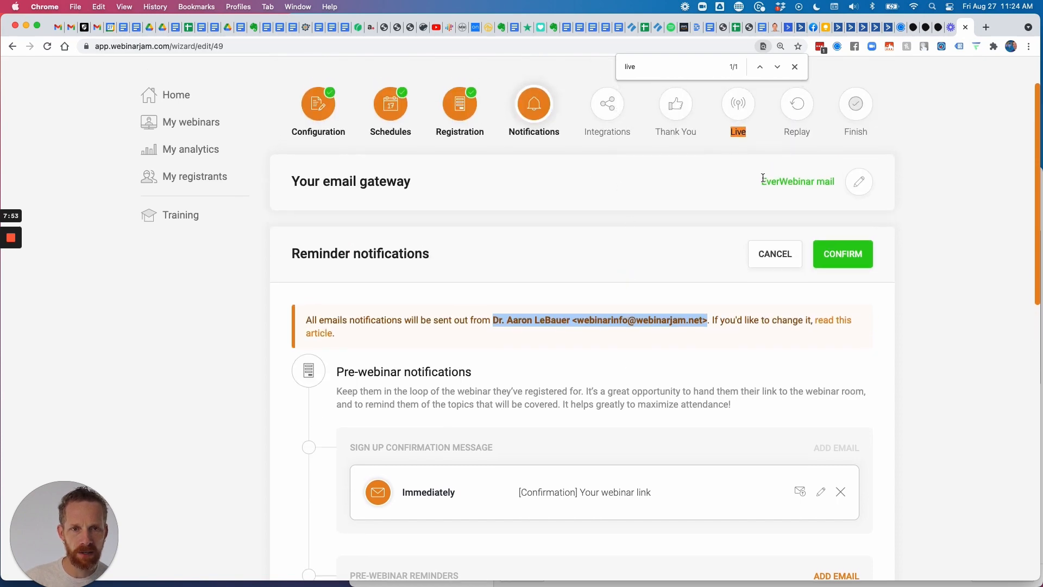
{"action": "left_click", "coordinate": [859, 185]}
{"action": "left_click", "coordinate": [300, 302]}
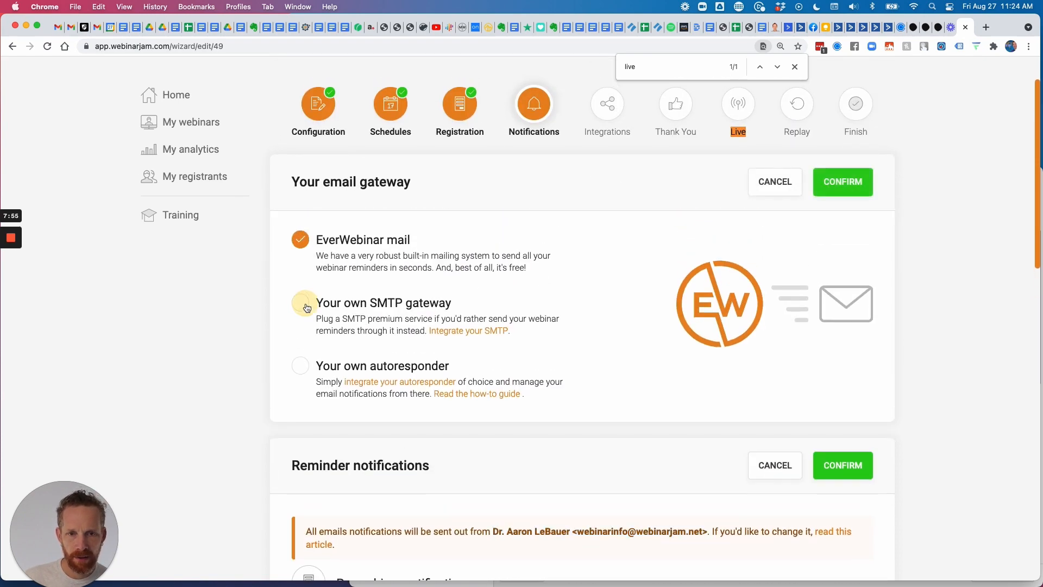
{"action": "left_click", "coordinate": [815, 194]}
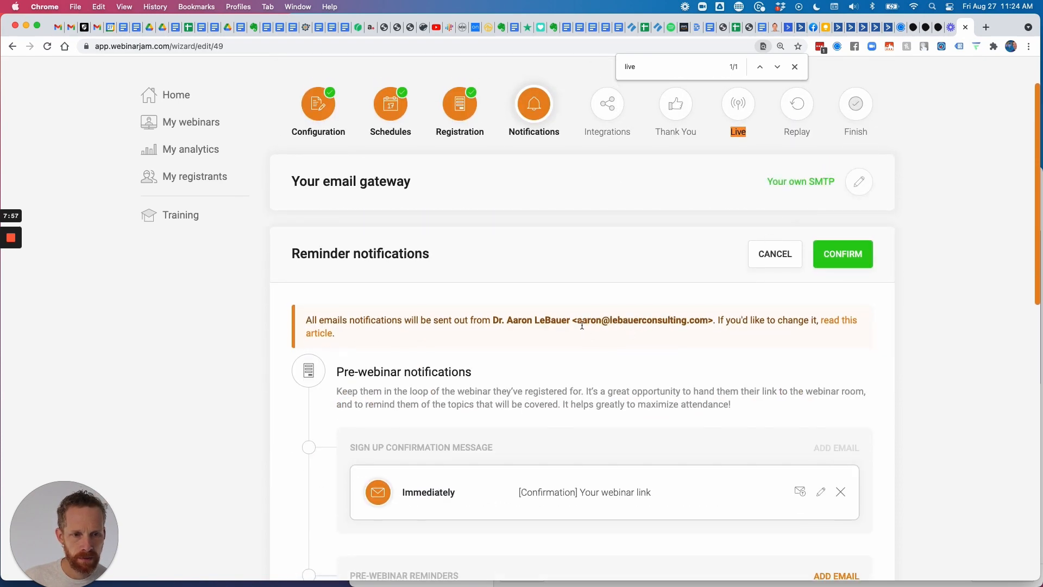
{"action": "left_click_drag", "start_coordinate": [573, 320], "coordinate": [711, 318]}
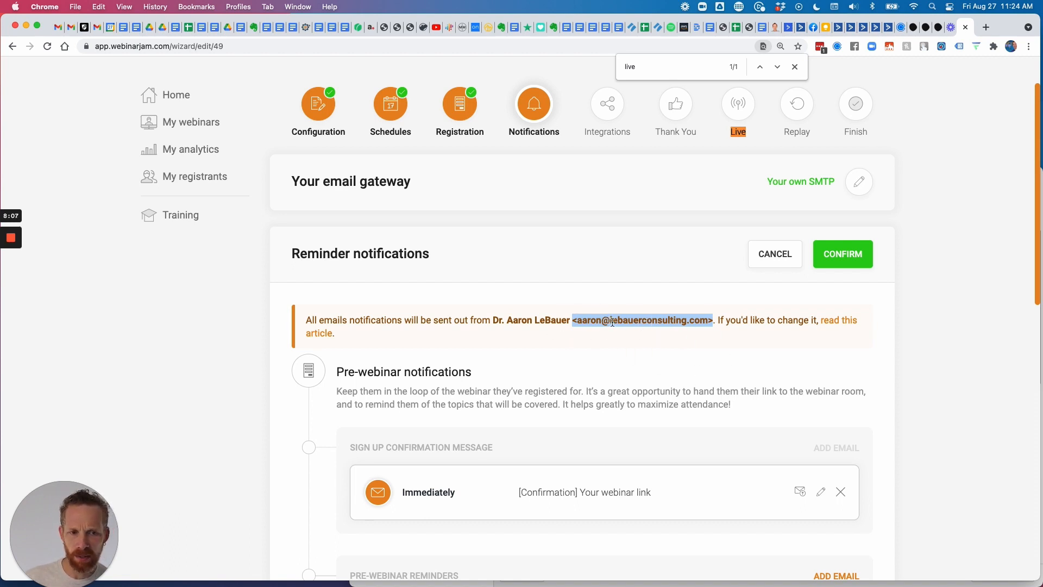
{"action": "scroll", "coordinate": [613, 333], "scroll_direction": "up", "scroll_amount": 2}
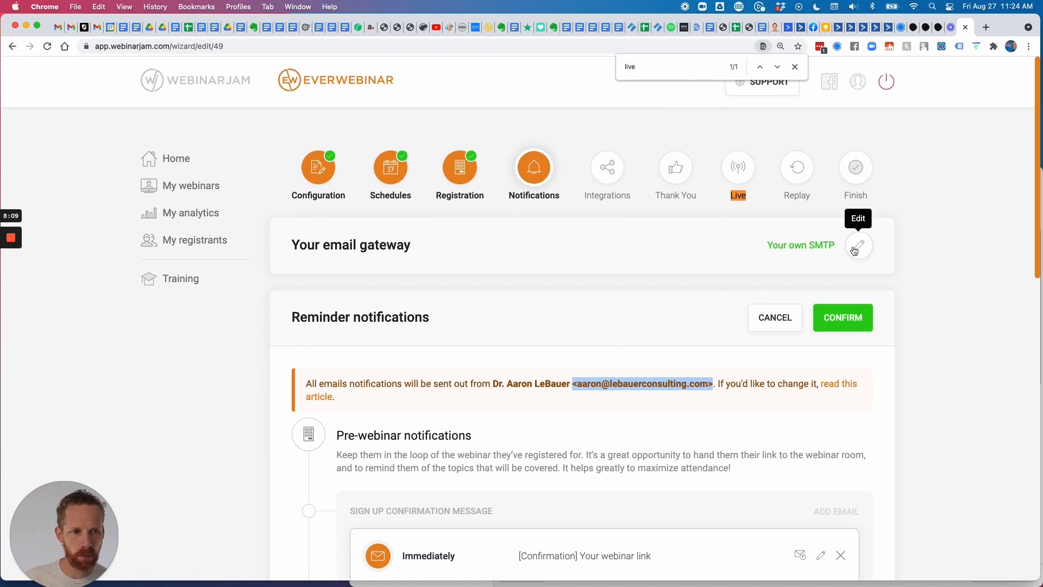
Switch the email gateway back to EverWebinar mail.
{"action": "left_click", "coordinate": [856, 247]}
{"action": "left_click", "coordinate": [301, 303]}
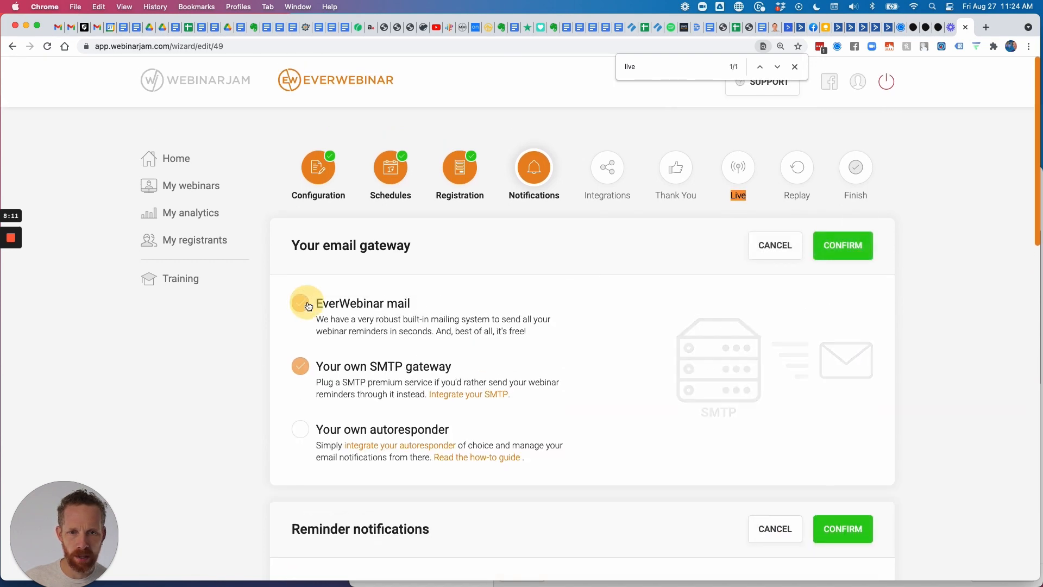
{"action": "left_click", "coordinate": [821, 246]}
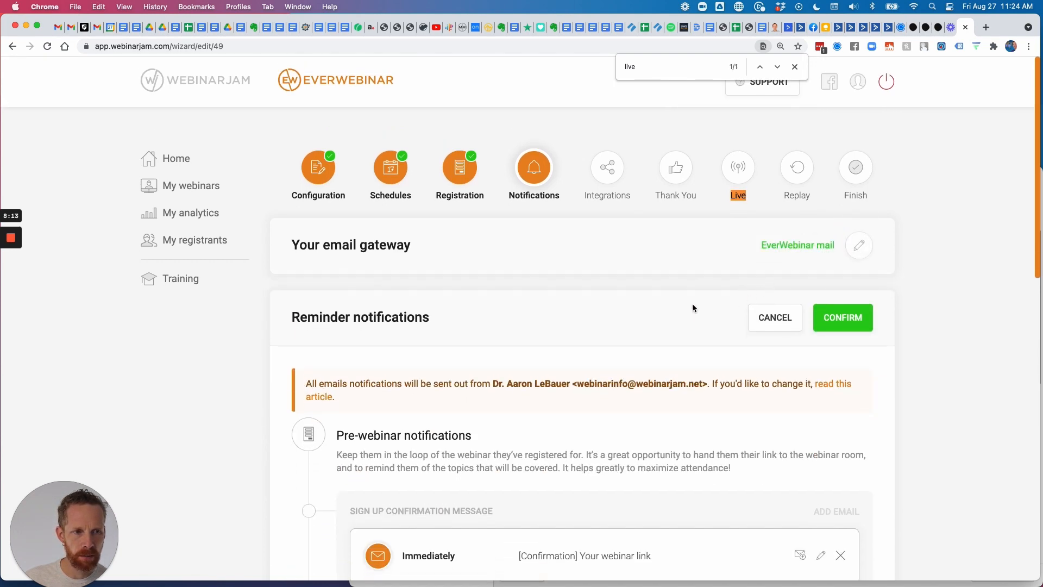
{"action": "scroll", "coordinate": [538, 389], "scroll_direction": "down", "scroll_amount": 3}
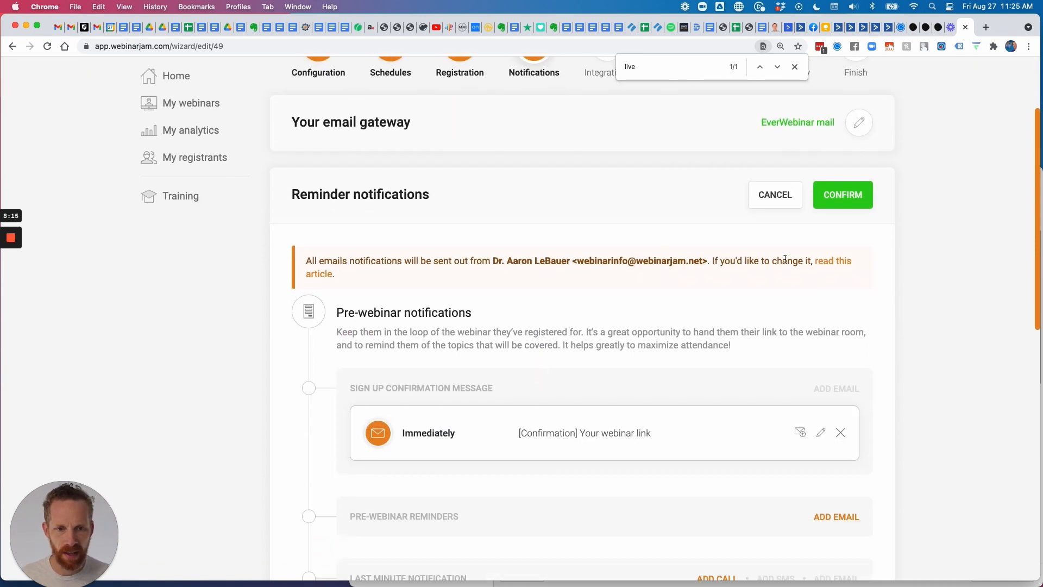
{"action": "scroll", "coordinate": [770, 275], "scroll_direction": "down", "scroll_amount": 5}
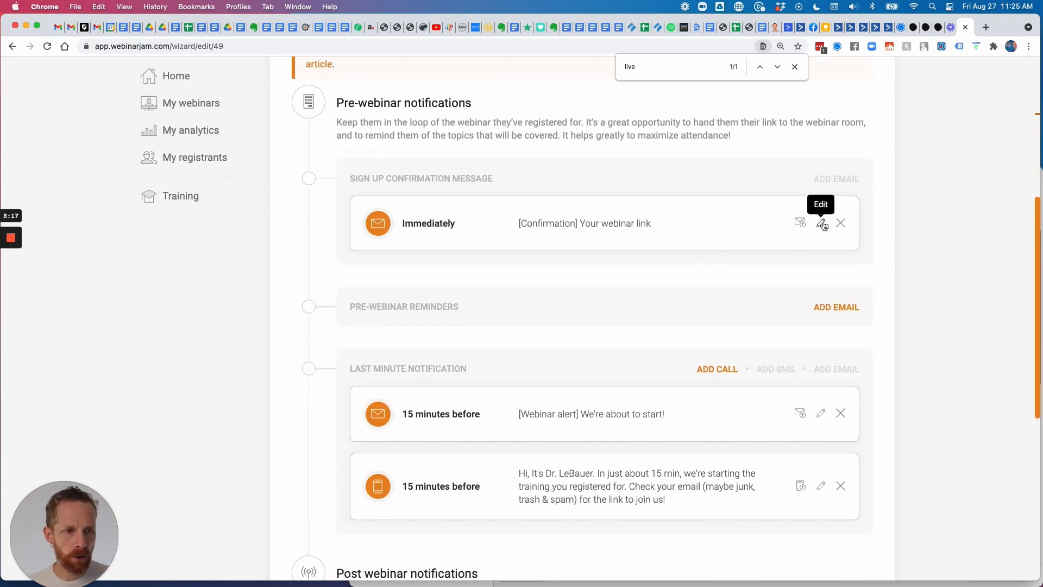
Review and save the sign-up confirmation email, then look over the reminder and follow-up emails.
{"action": "left_click", "coordinate": [821, 224]}
{"action": "scroll", "coordinate": [574, 265], "scroll_direction": "down", "scroll_amount": 2}
{"action": "scroll", "coordinate": [462, 340], "scroll_direction": "down", "scroll_amount": 1}
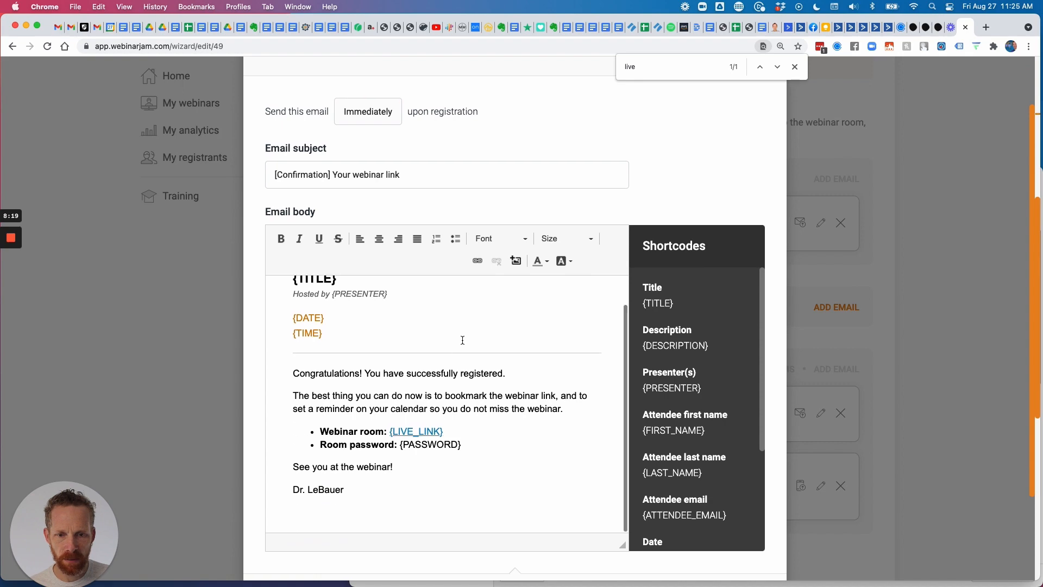
{"action": "scroll", "coordinate": [463, 340], "scroll_direction": "up", "scroll_amount": 1}
{"action": "scroll", "coordinate": [371, 210], "scroll_direction": "up", "scroll_amount": 2}
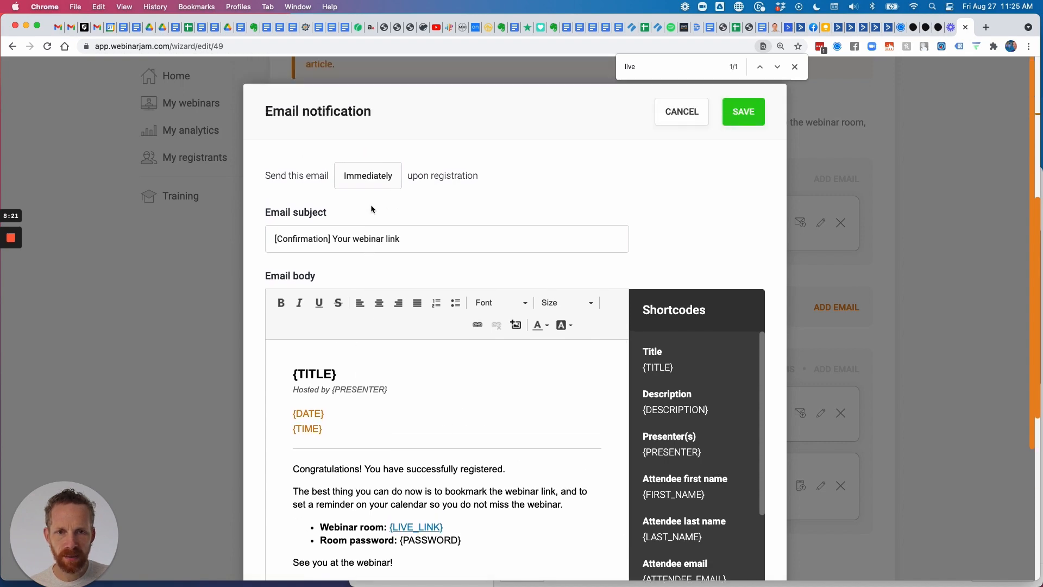
{"action": "left_click", "coordinate": [747, 104]}
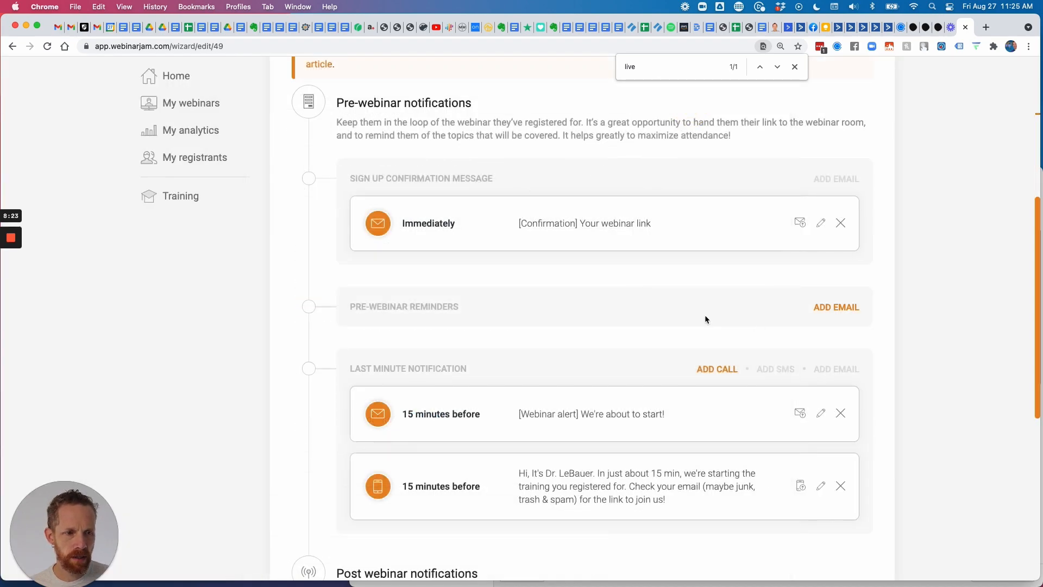
{"action": "scroll", "coordinate": [689, 367], "scroll_direction": "down", "scroll_amount": 3}
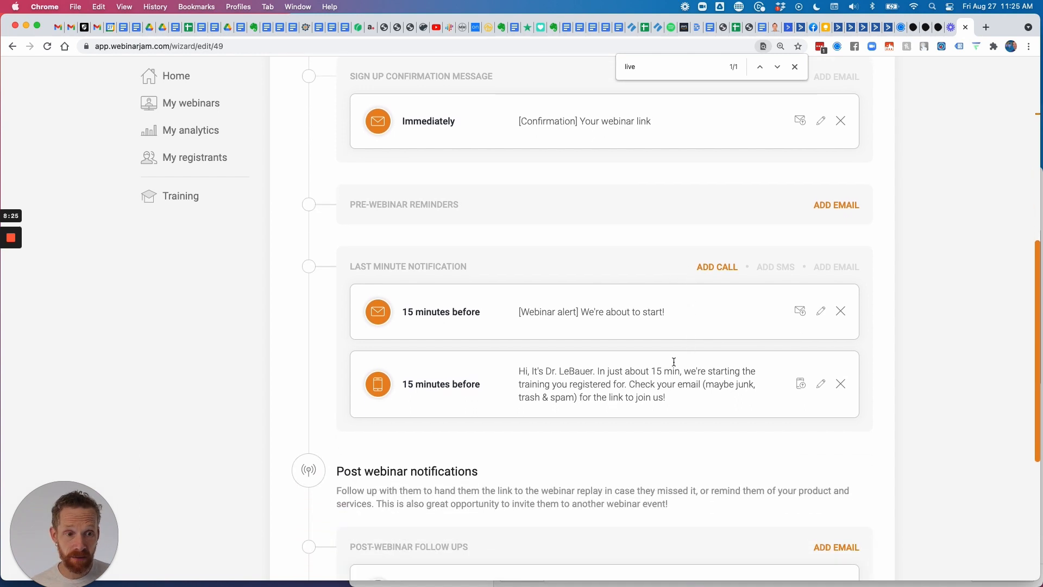
{"action": "scroll", "coordinate": [699, 311], "scroll_direction": "down", "scroll_amount": 1}
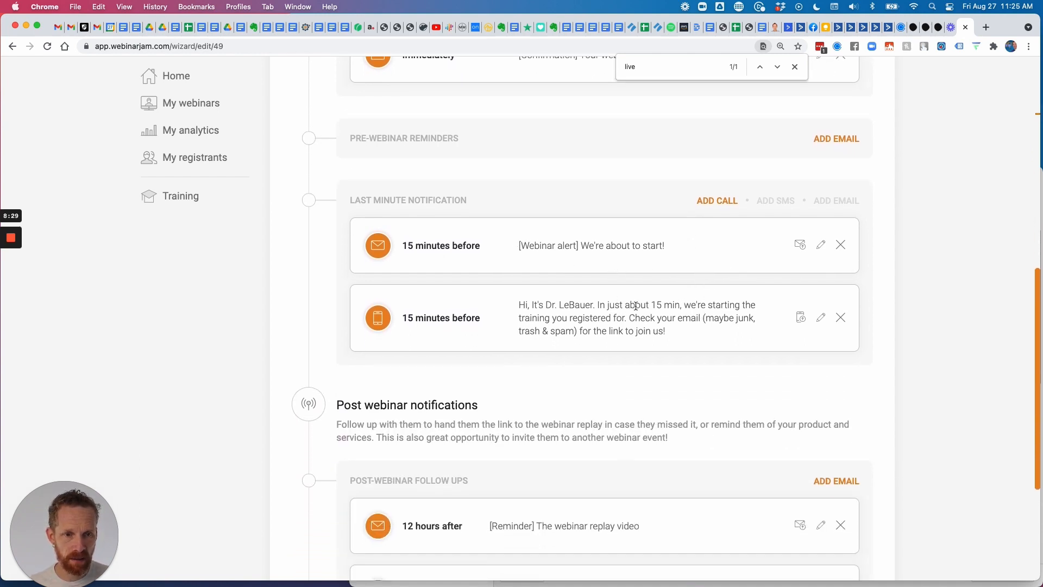
{"action": "scroll", "coordinate": [630, 294], "scroll_direction": "down", "scroll_amount": 5}
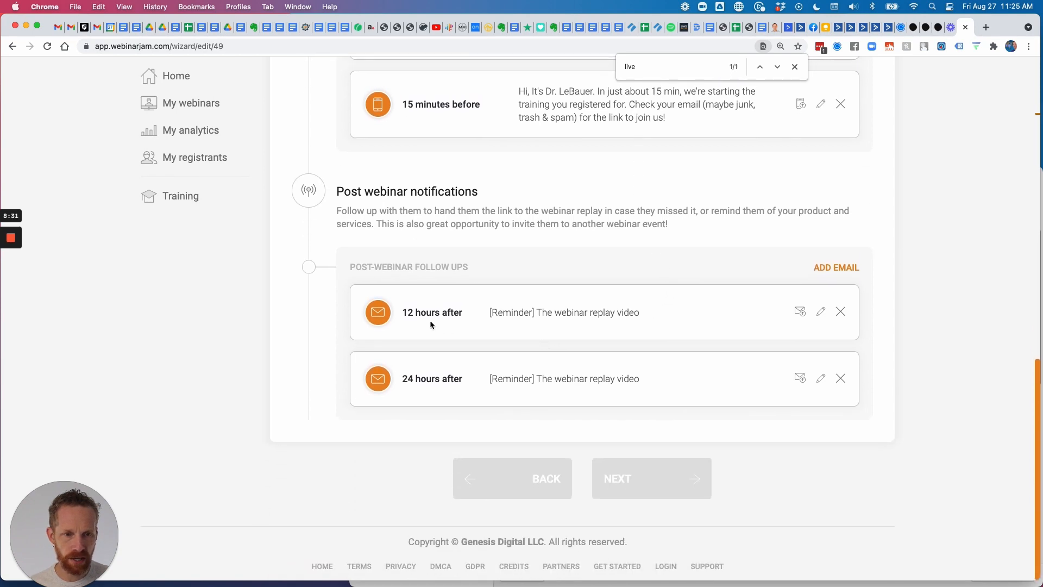
{"action": "scroll", "coordinate": [700, 334], "scroll_direction": "up", "scroll_amount": 15}
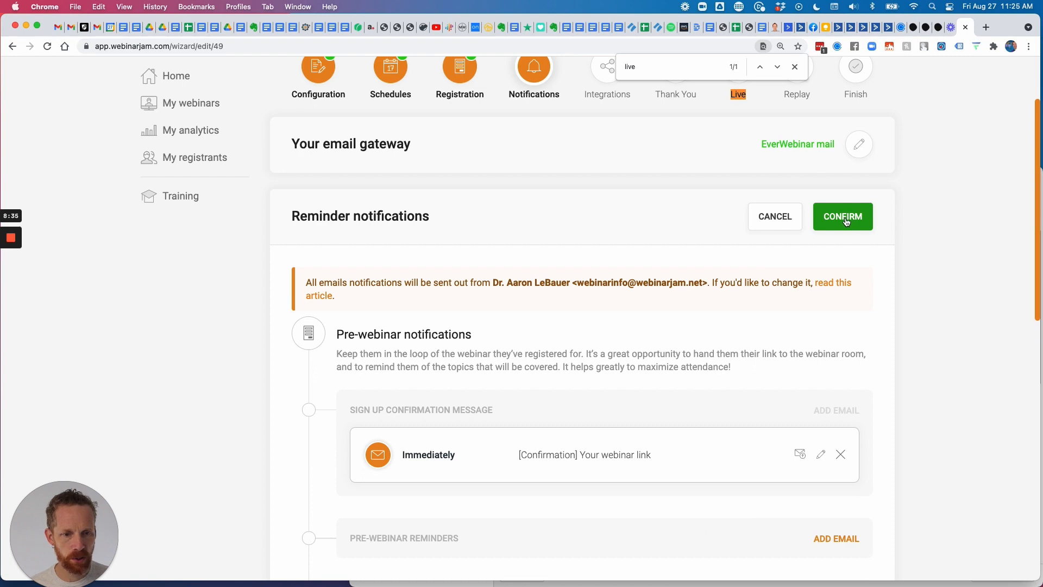
Confirm the notifications, move to Integrations and open the existing ActiveCampaign integration rules.
{"action": "left_click", "coordinate": [845, 221]}
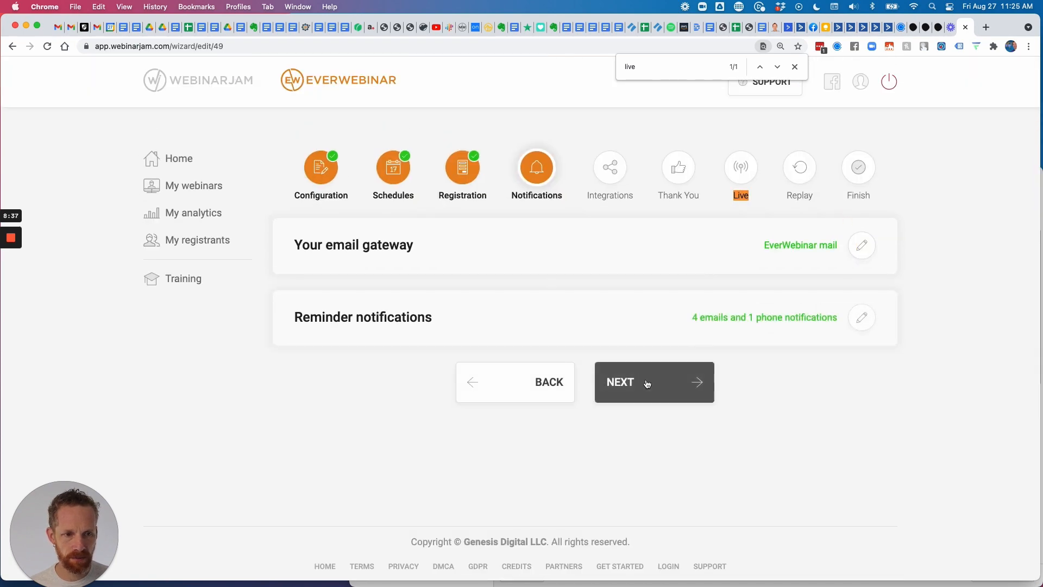
{"action": "left_click", "coordinate": [647, 384]}
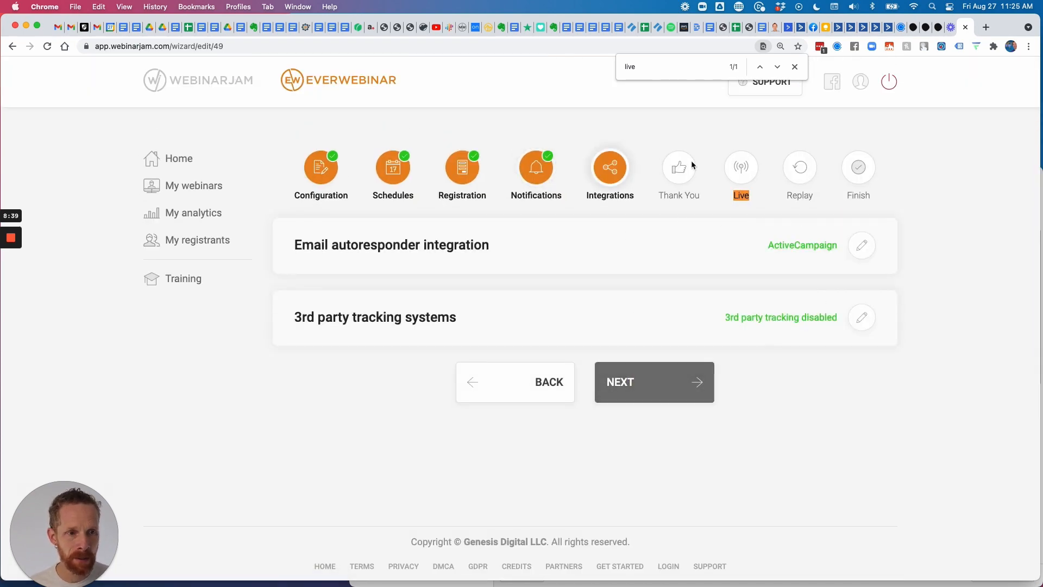
{"action": "left_click", "coordinate": [862, 245]}
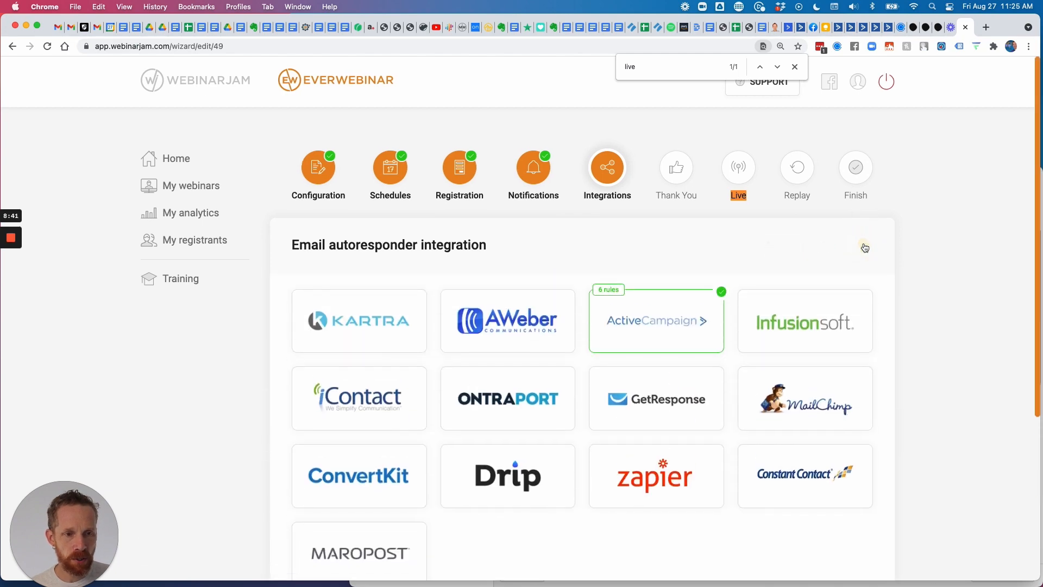
{"action": "scroll", "coordinate": [683, 242], "scroll_direction": "down", "scroll_amount": 5}
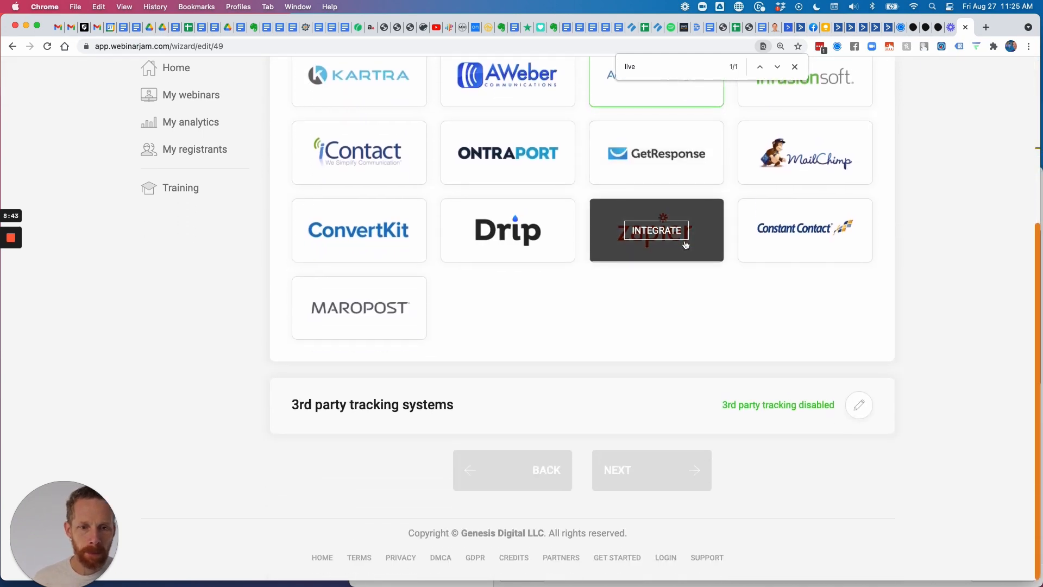
{"action": "scroll", "coordinate": [683, 242], "scroll_direction": "up", "scroll_amount": 5}
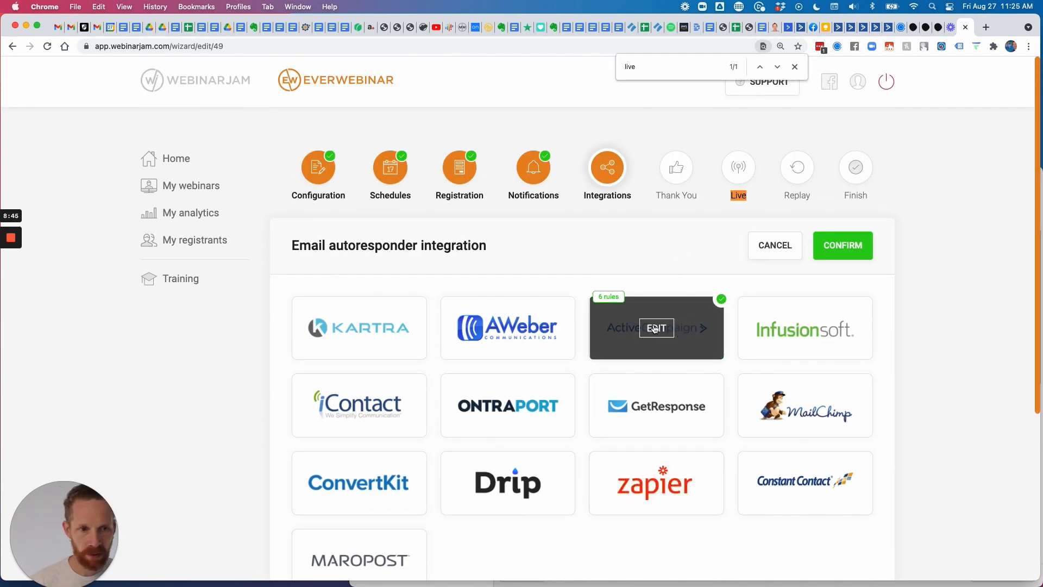
{"action": "left_click", "coordinate": [656, 327]}
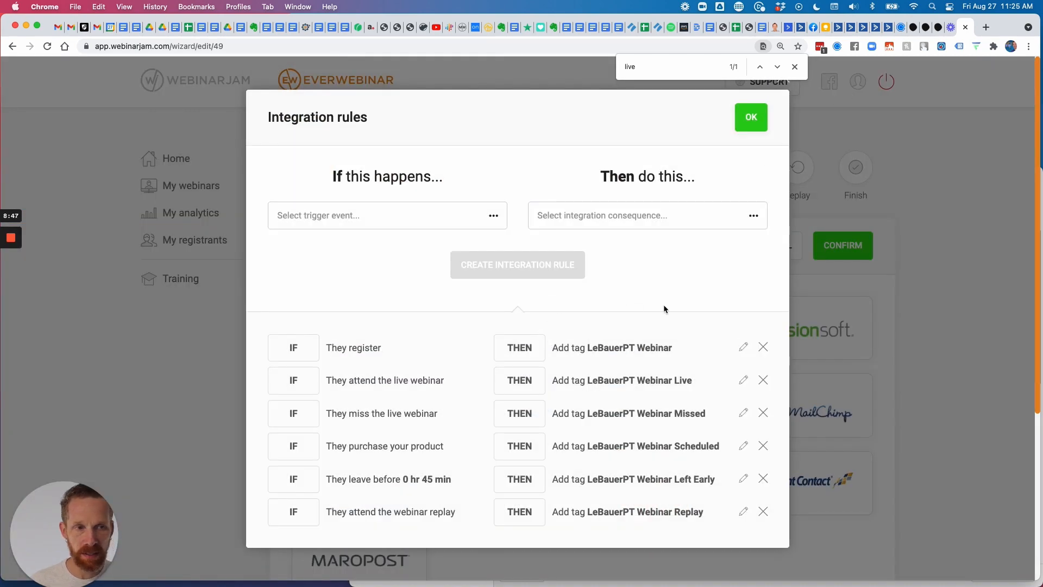
{"action": "scroll", "coordinate": [636, 325], "scroll_direction": "down", "scroll_amount": 2}
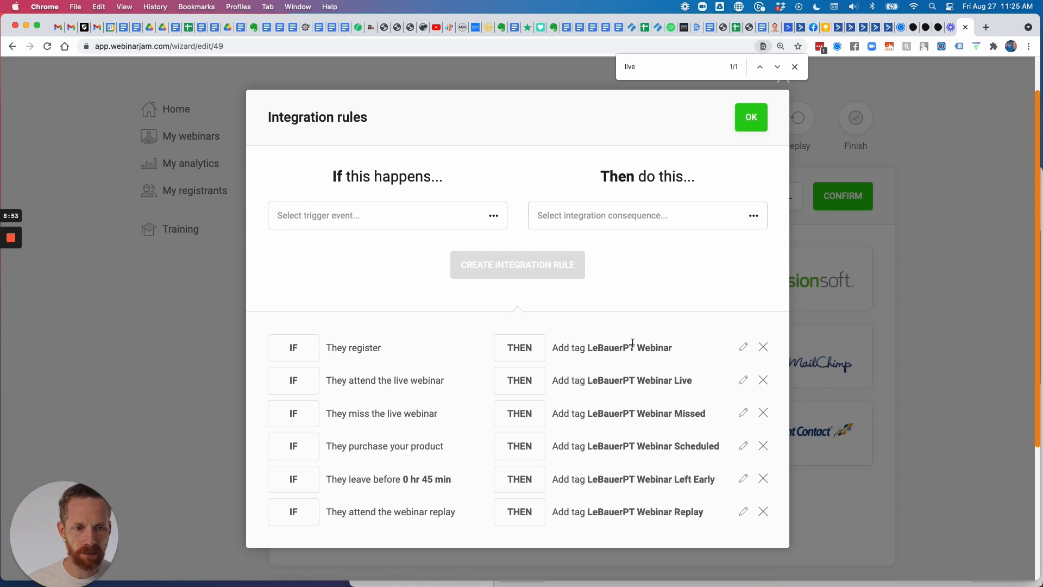
In a new browser tab, go to lebauerconsulting.com and load ActiveCampaign's Automations page.
{"action": "left_click", "coordinate": [985, 27]}
{"action": "type", "text": "le"}
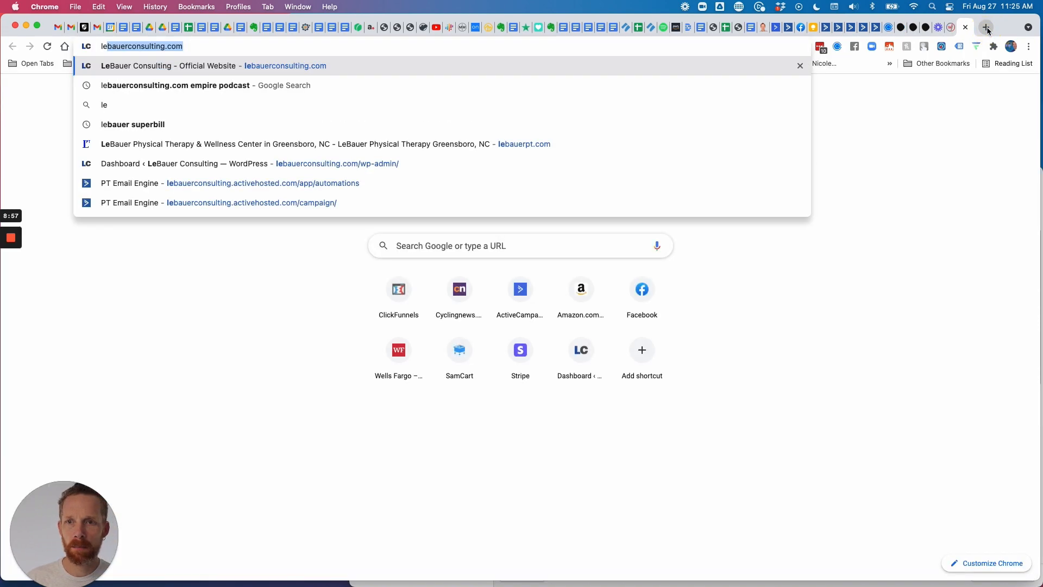
{"action": "key", "text": "Right"}
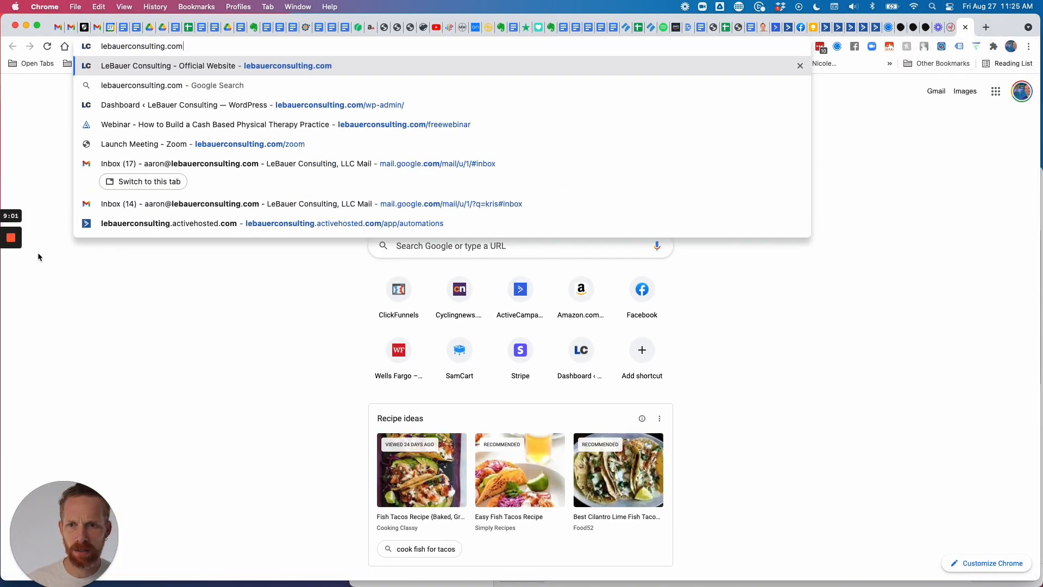
{"action": "mouse_move", "coordinate": [13, 265]}
{"action": "left_click", "coordinate": [11, 284]}
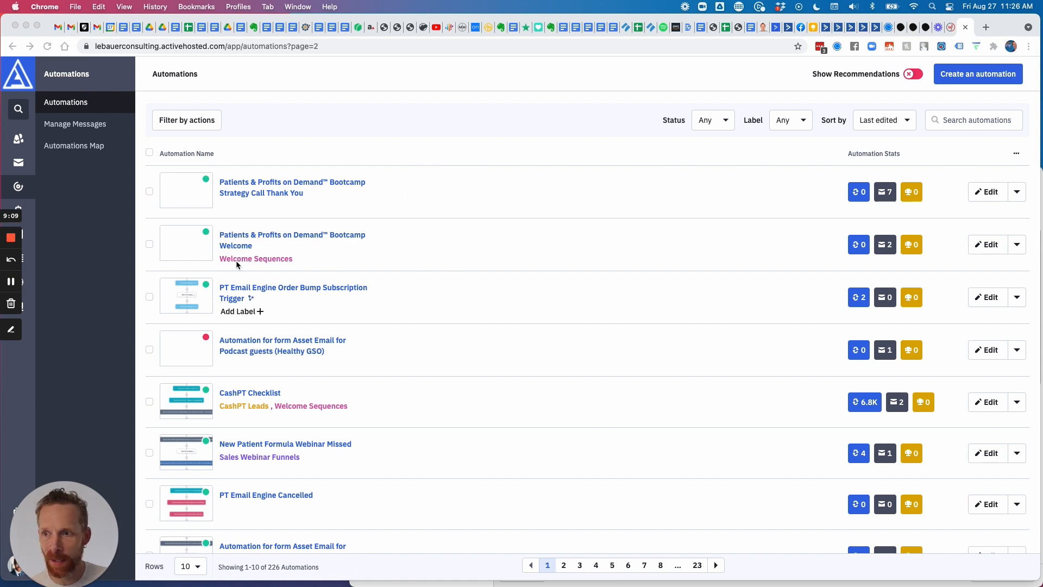
Search automations for 'webinar' and go to page 2 of the results.
{"action": "left_click", "coordinate": [976, 122]}
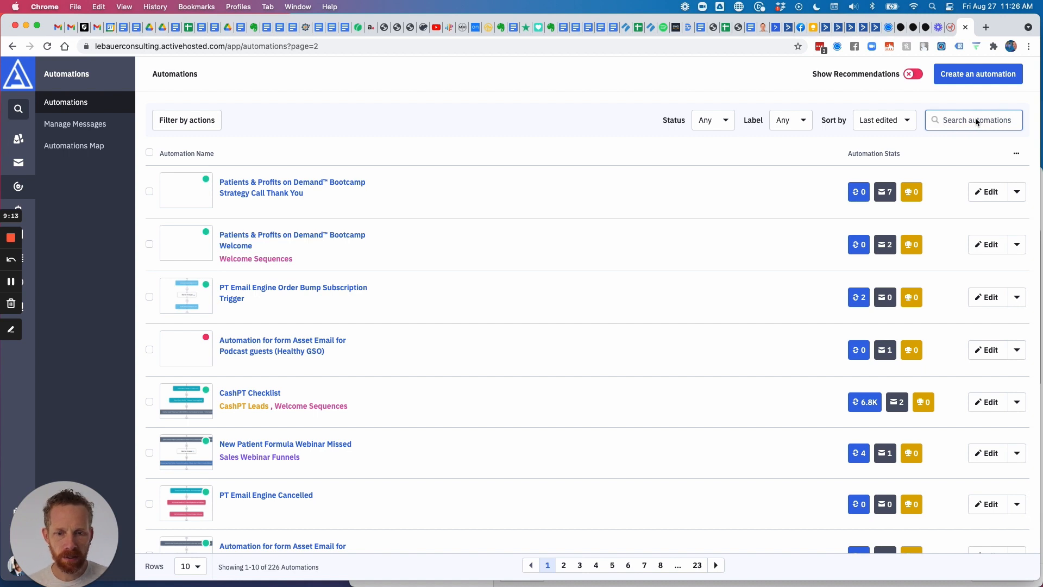
{"action": "type", "text": "web"}
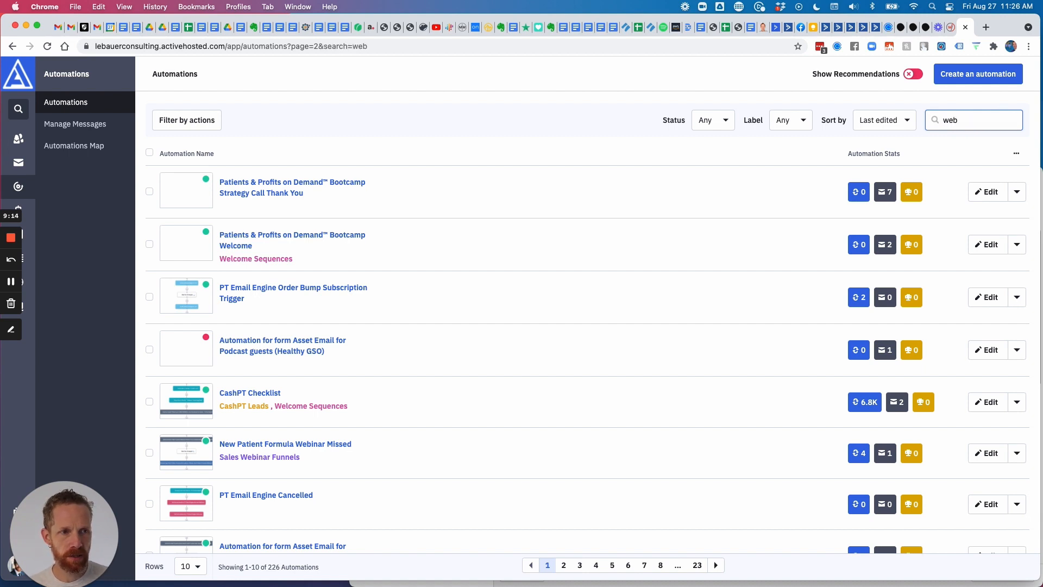
{"action": "type", "text": "inar"}
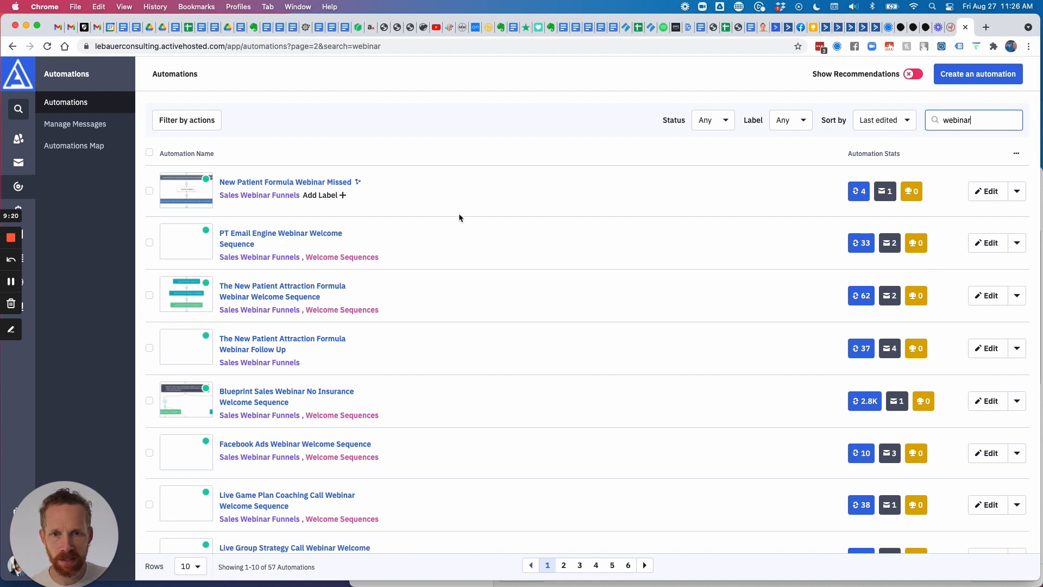
{"action": "scroll", "coordinate": [416, 206], "scroll_direction": "down", "scroll_amount": 5}
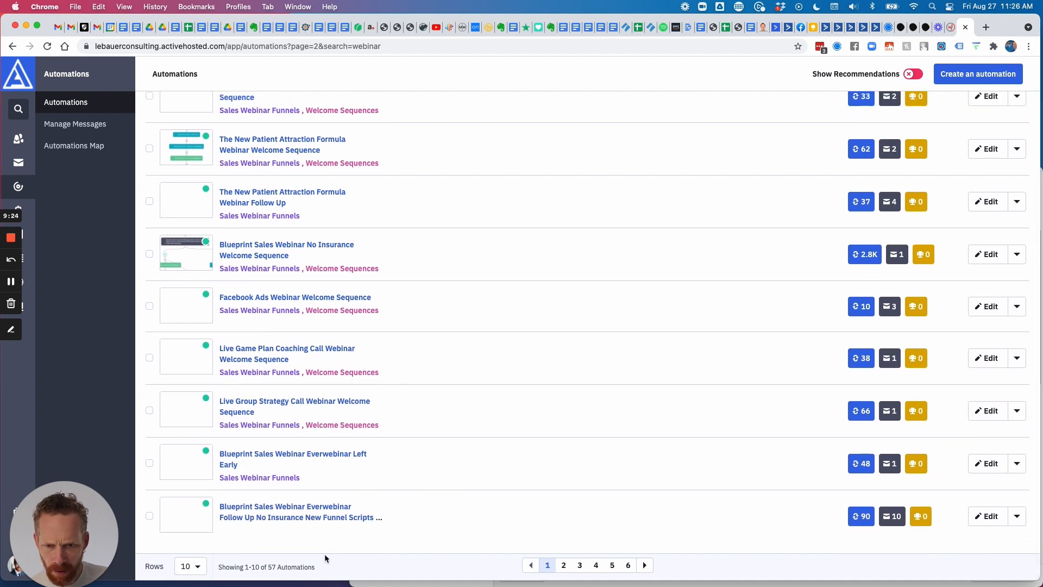
{"action": "left_click", "coordinate": [563, 566]}
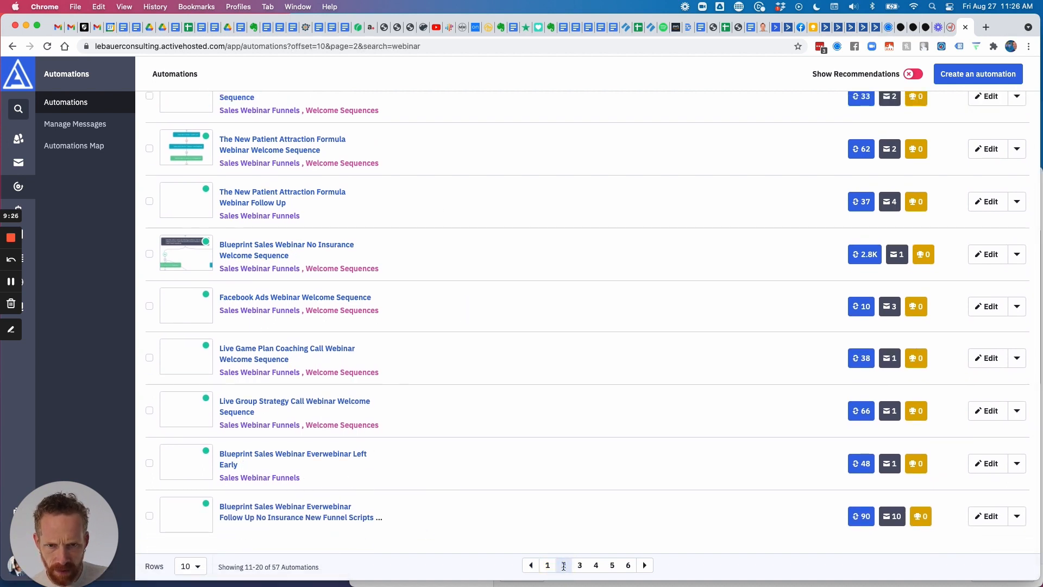
Open the LeBauerPT Webinar Welcome Sequence automation in a new tab.
{"action": "scroll", "coordinate": [333, 344], "scroll_direction": "up", "scroll_amount": 1}
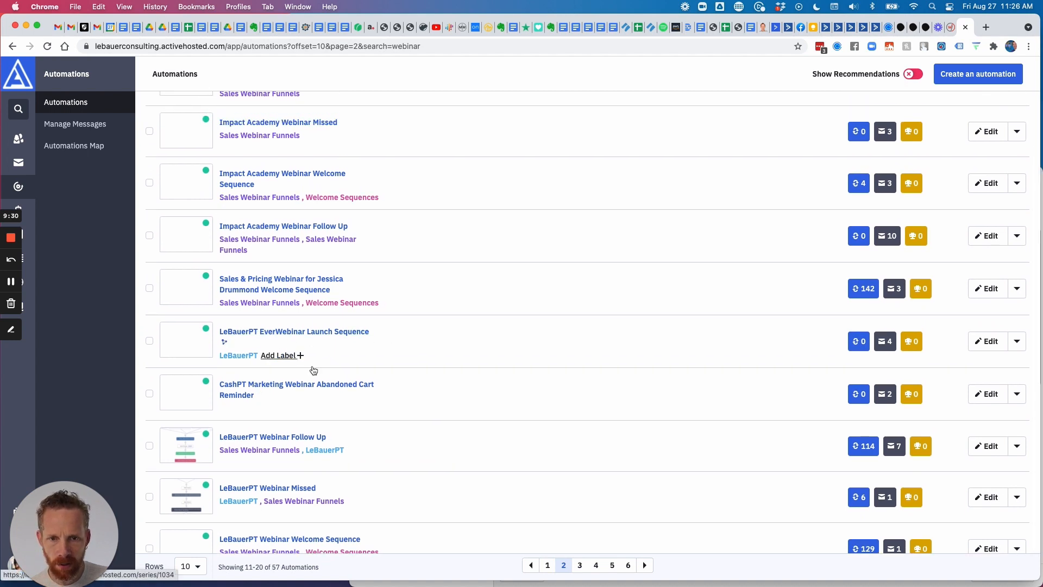
{"action": "scroll", "coordinate": [352, 399], "scroll_direction": "down", "scroll_amount": 1}
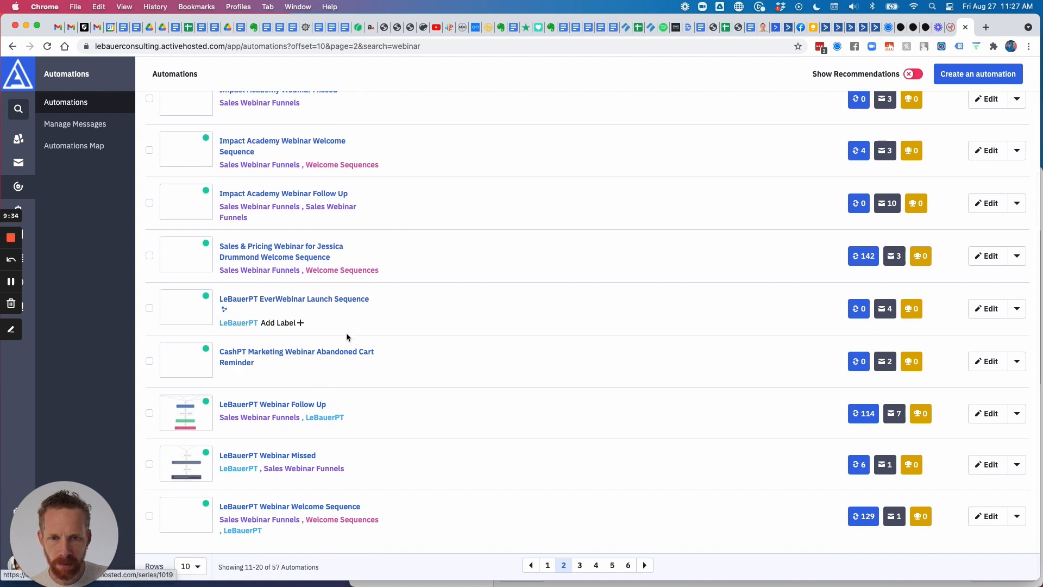
{"action": "scroll", "coordinate": [346, 332], "scroll_direction": "up", "scroll_amount": 4}
{"action": "scroll", "coordinate": [342, 336], "scroll_direction": "down", "scroll_amount": 4}
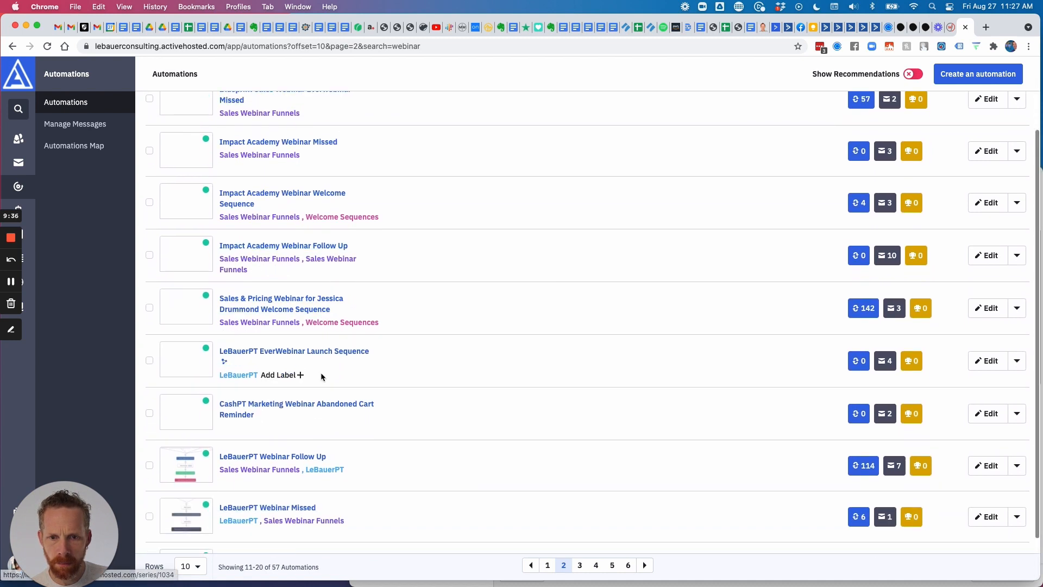
{"action": "right_click", "coordinate": [337, 507]}
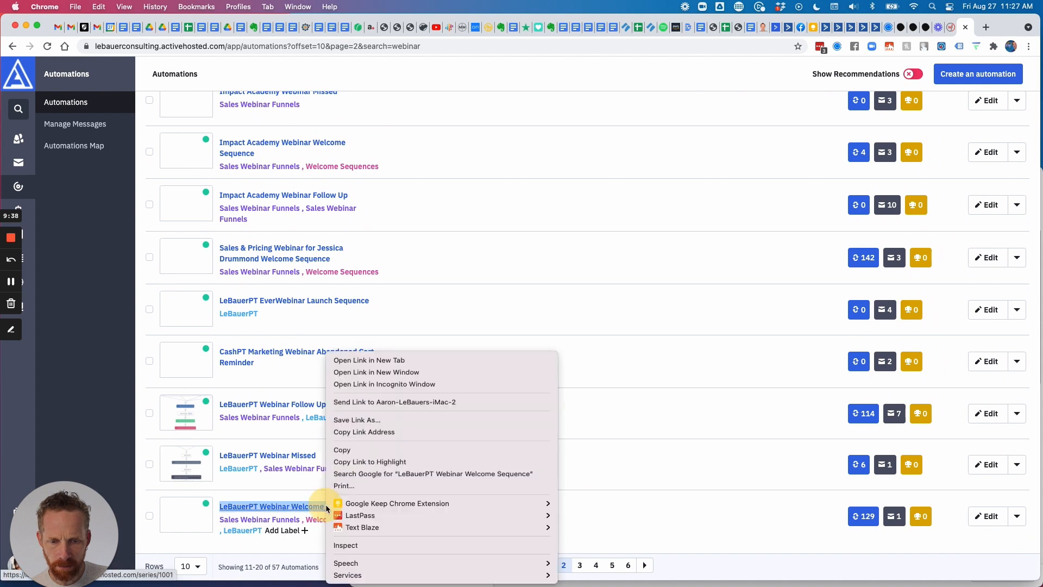
{"action": "left_click", "coordinate": [373, 360]}
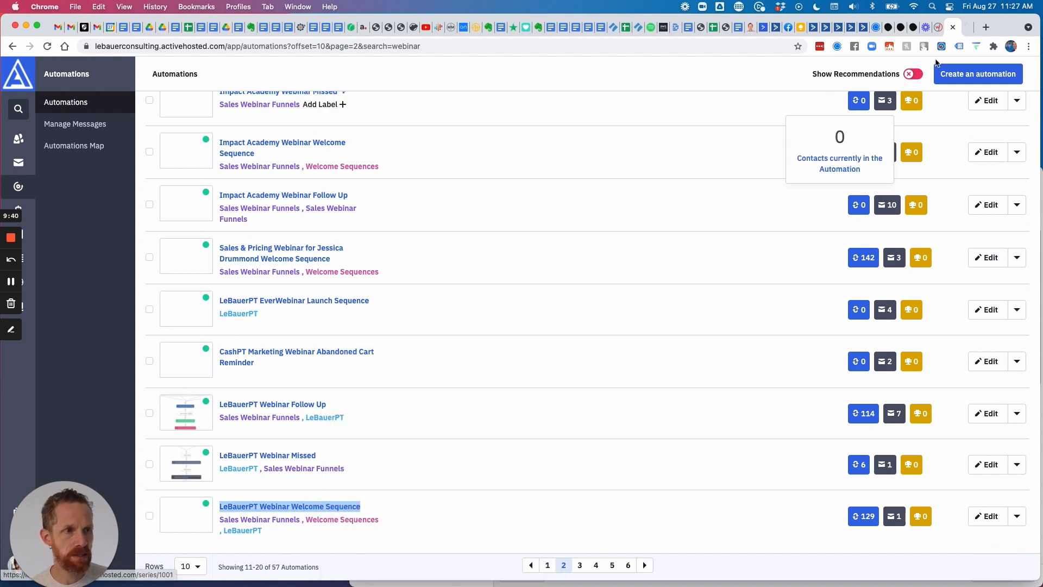
Check the Welcome Sequence's start triggers, then go back to the EverWebinar integration rules.
{"action": "left_click", "coordinate": [965, 29]}
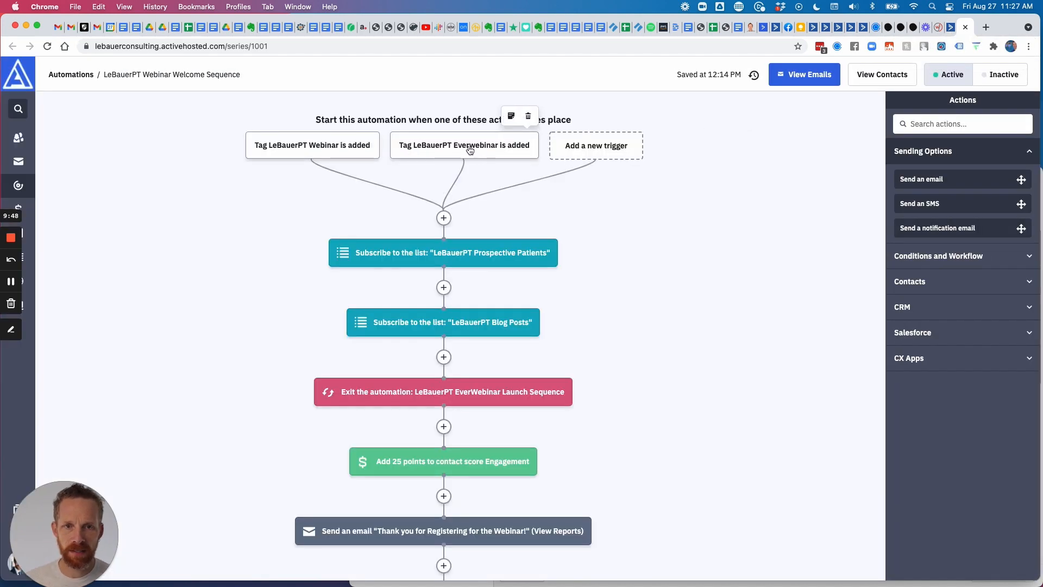
{"action": "left_click", "coordinate": [939, 27]}
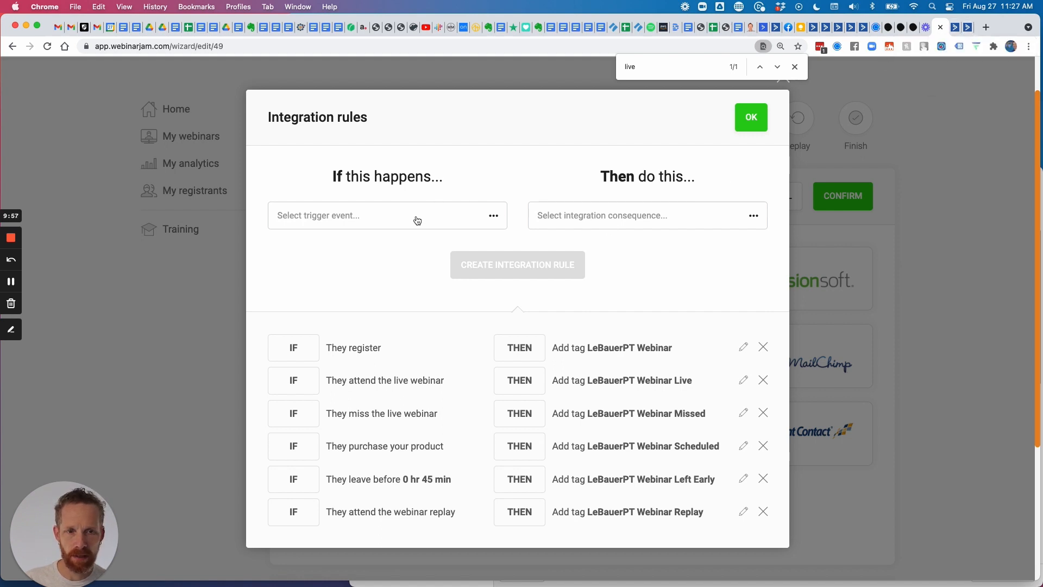
Create the rule 'If they register → Then add tag → LeBauerPT Everwebinar'.
{"action": "left_click", "coordinate": [388, 225]}
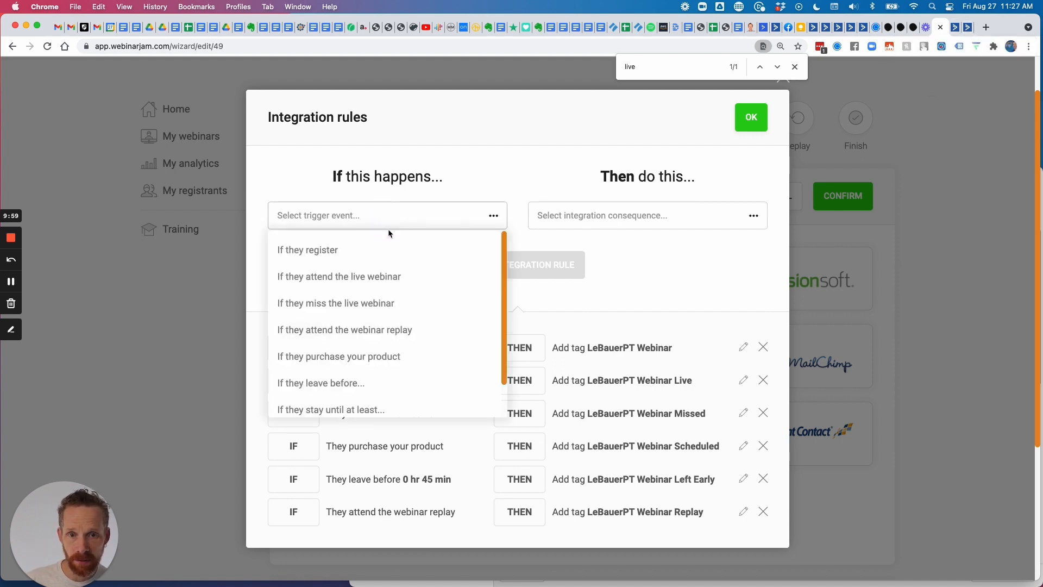
{"action": "left_click", "coordinate": [326, 249]}
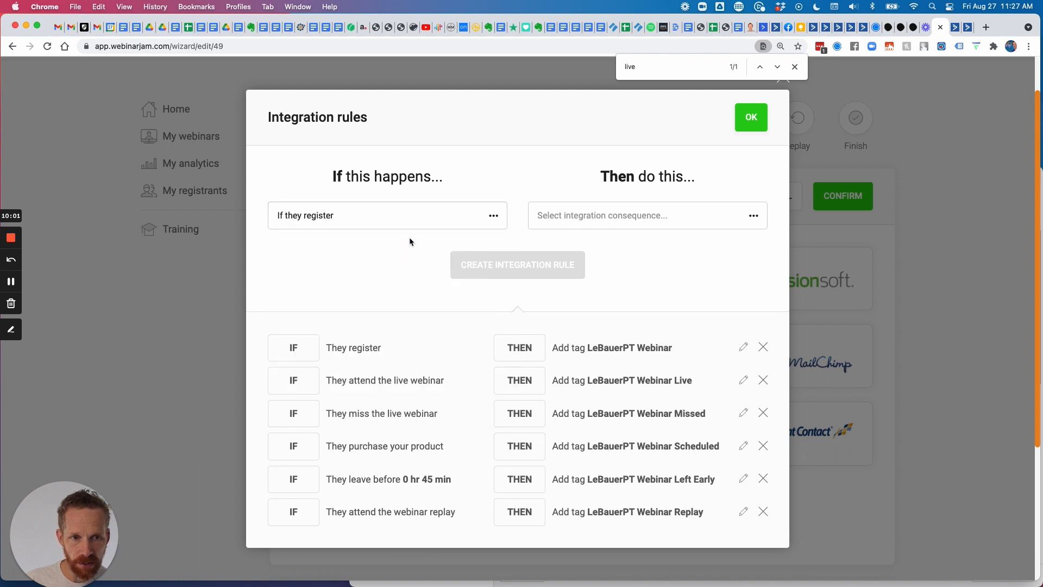
{"action": "left_click", "coordinate": [562, 216]}
{"action": "left_click", "coordinate": [573, 250]}
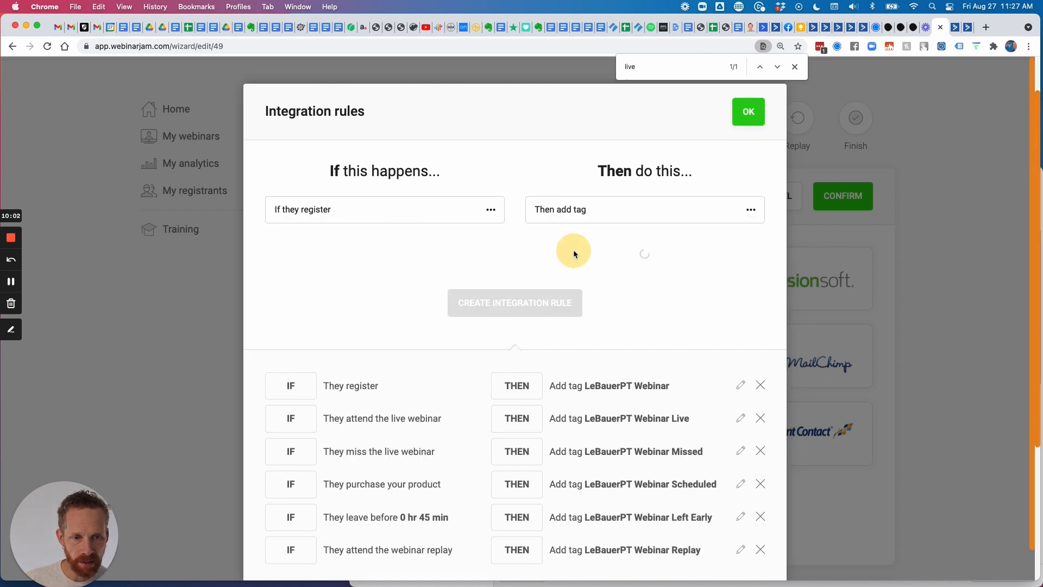
{"action": "left_click", "coordinate": [628, 259]}
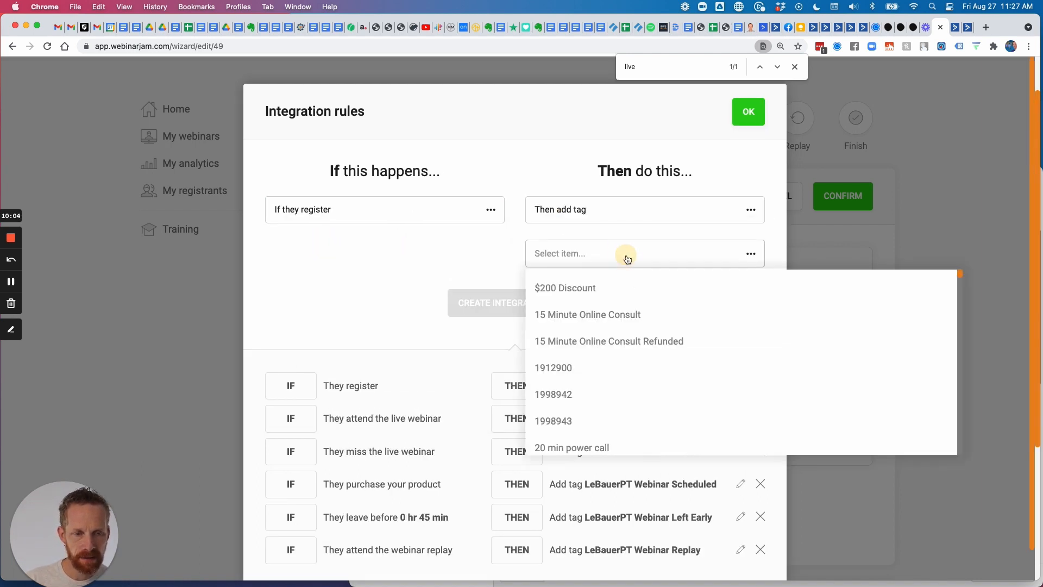
{"action": "scroll", "coordinate": [614, 307], "scroll_direction": "down", "scroll_amount": 10}
{"action": "scroll", "coordinate": [615, 309], "scroll_direction": "down", "scroll_amount": 20}
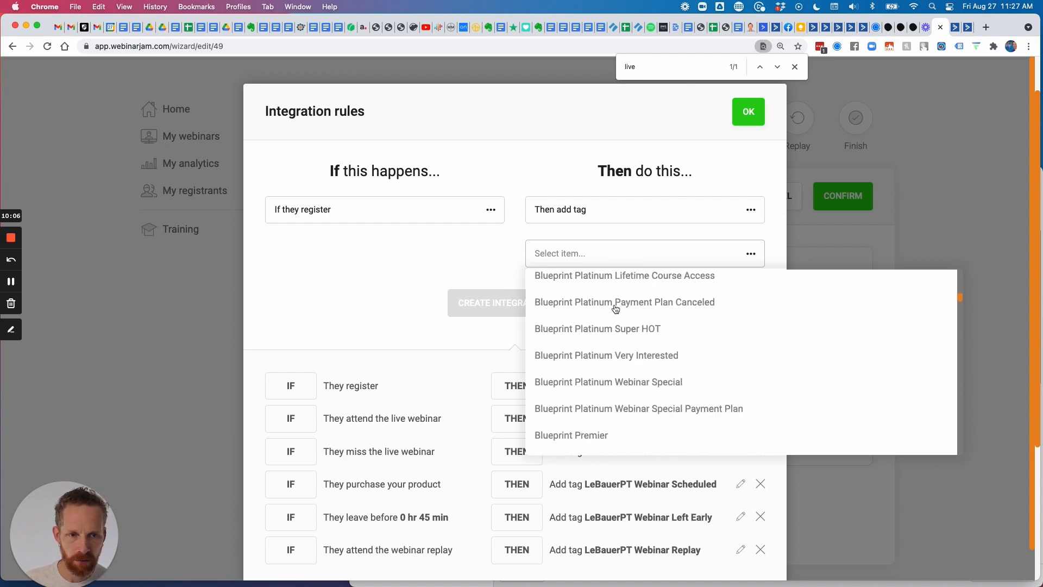
{"action": "scroll", "coordinate": [615, 308], "scroll_direction": "down", "scroll_amount": 20}
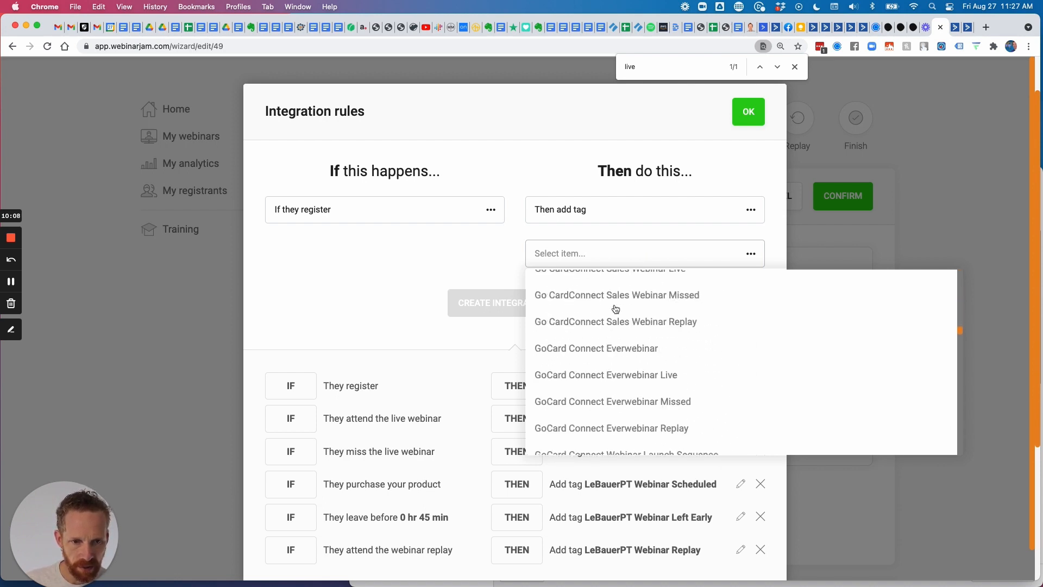
{"action": "scroll", "coordinate": [615, 308], "scroll_direction": "down", "scroll_amount": 20}
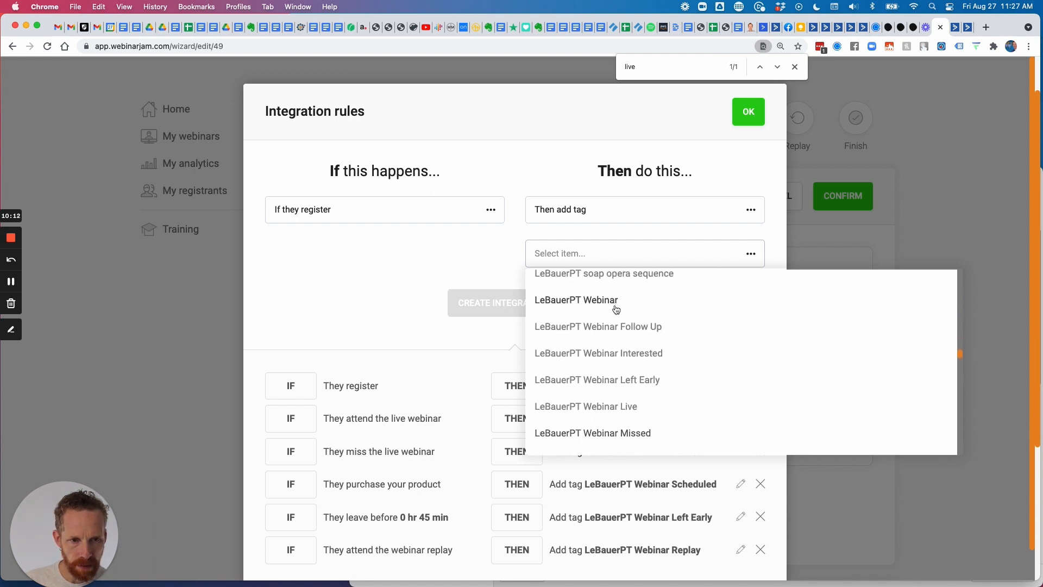
{"action": "scroll", "coordinate": [616, 310], "scroll_direction": "down", "scroll_amount": 2}
{"action": "scroll", "coordinate": [617, 326], "scroll_direction": "up", "scroll_amount": 10}
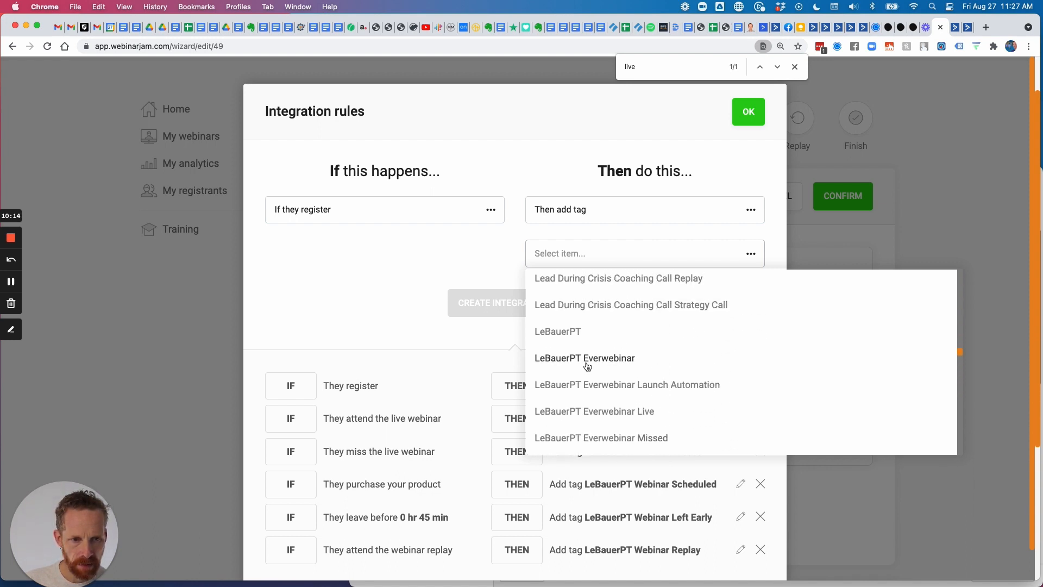
{"action": "left_click", "coordinate": [588, 356]}
{"action": "left_click", "coordinate": [517, 302]}
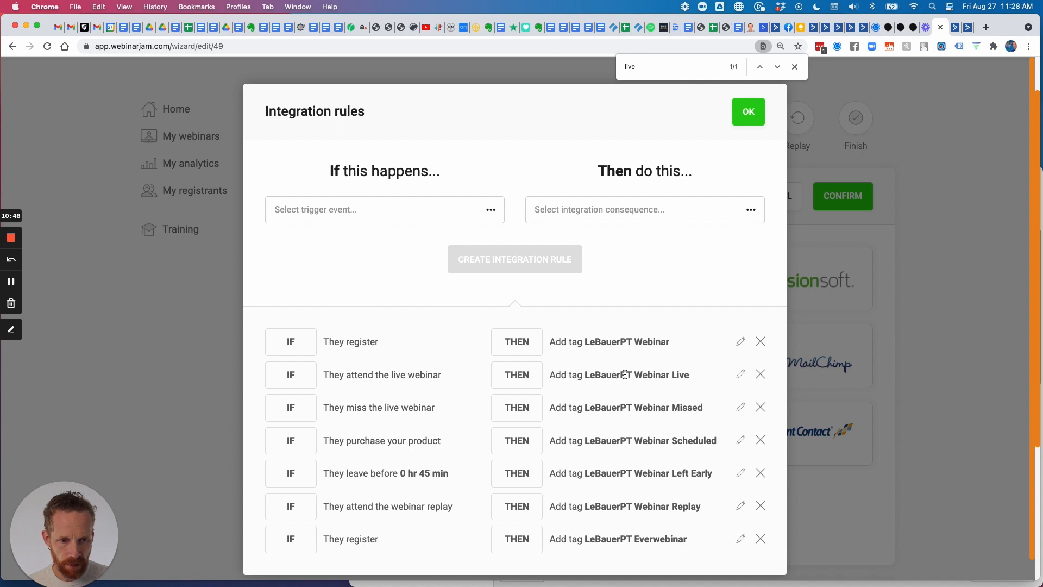
Create a rule tagging live webinar attendees with LeBauerPT Everwebinar Live.
{"action": "left_click", "coordinate": [423, 219]}
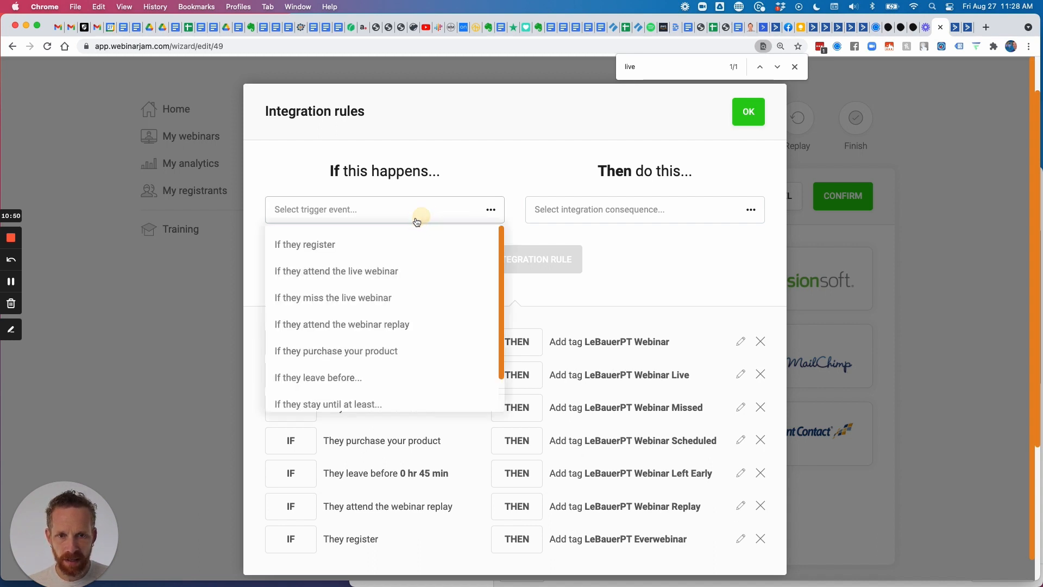
{"action": "left_click", "coordinate": [388, 268]}
{"action": "left_click", "coordinate": [577, 211]}
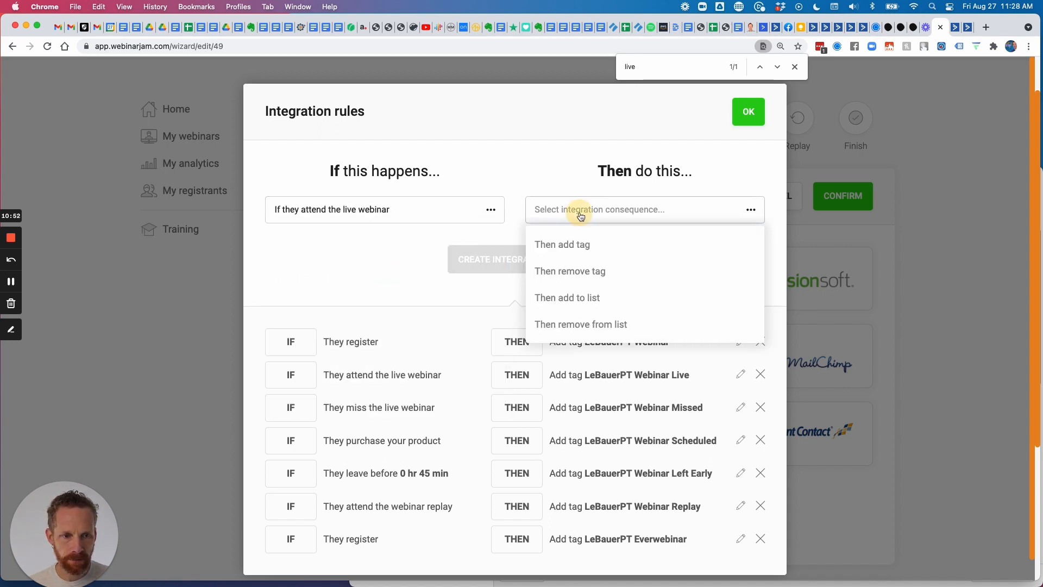
{"action": "left_click", "coordinate": [579, 246]}
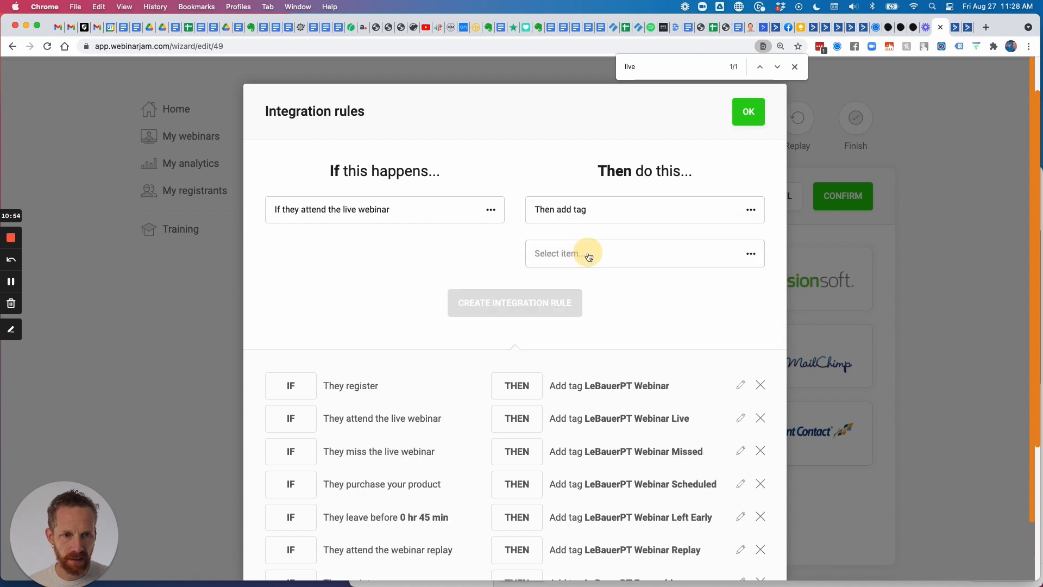
{"action": "left_click", "coordinate": [589, 255]}
{"action": "scroll", "coordinate": [596, 308], "scroll_direction": "down", "scroll_amount": 20}
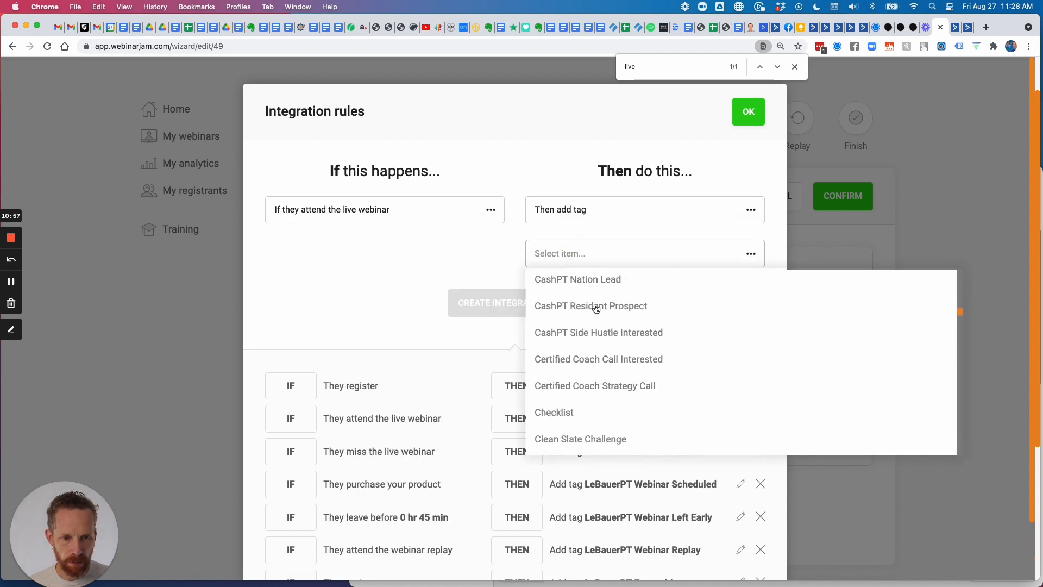
{"action": "scroll", "coordinate": [595, 309], "scroll_direction": "down", "scroll_amount": 20}
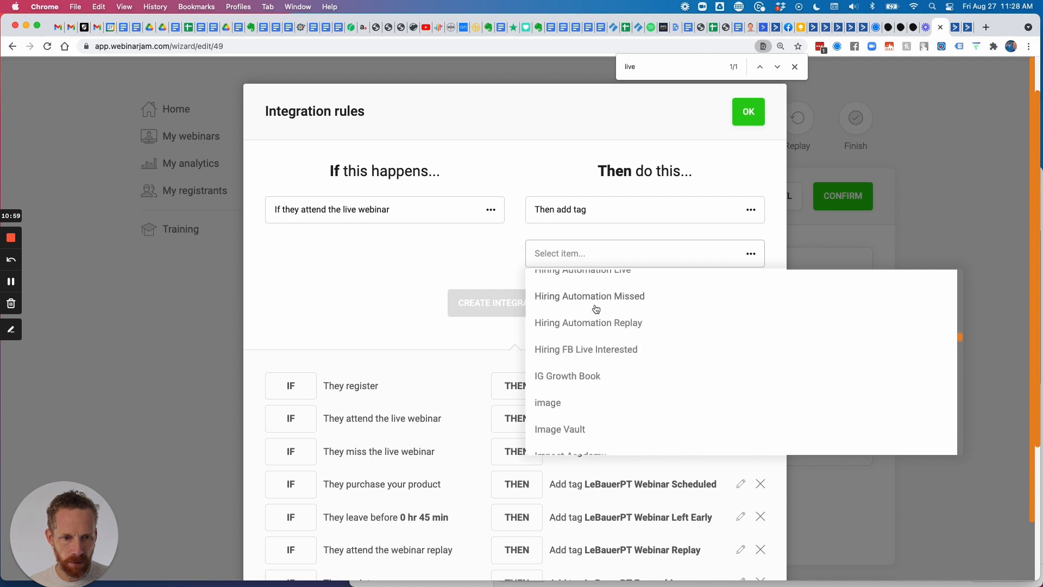
{"action": "scroll", "coordinate": [595, 309], "scroll_direction": "down", "scroll_amount": 15}
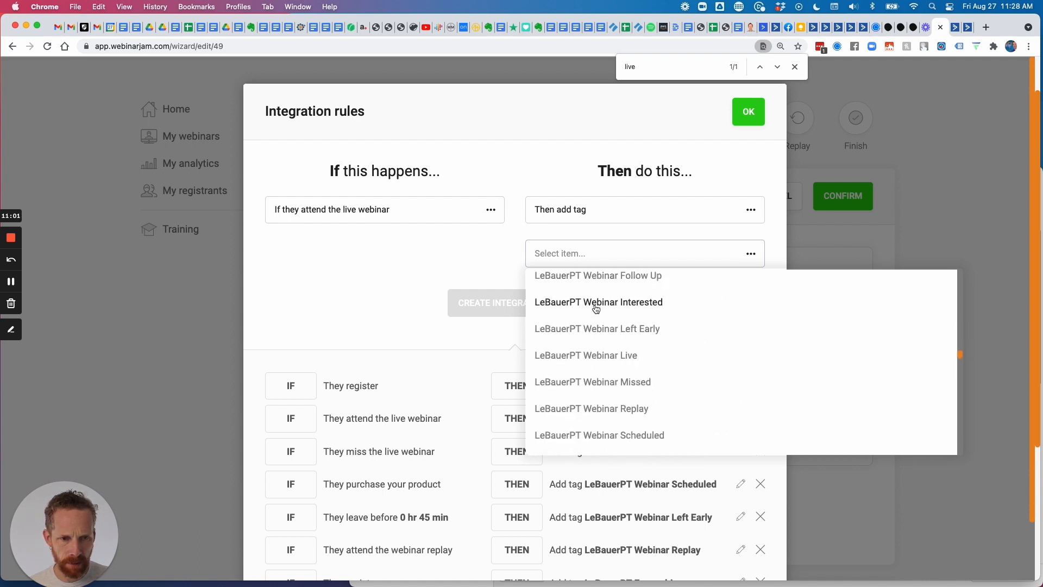
{"action": "scroll", "coordinate": [595, 308], "scroll_direction": "up", "scroll_amount": 5}
{"action": "scroll", "coordinate": [596, 308], "scroll_direction": "up", "scroll_amount": 4}
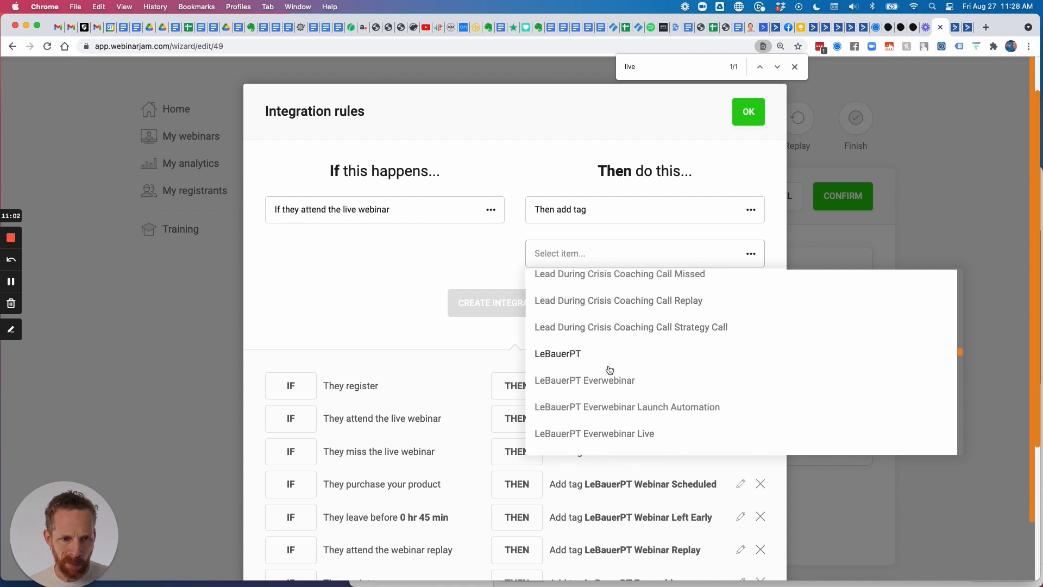
{"action": "scroll", "coordinate": [610, 370], "scroll_direction": "down", "scroll_amount": 3}
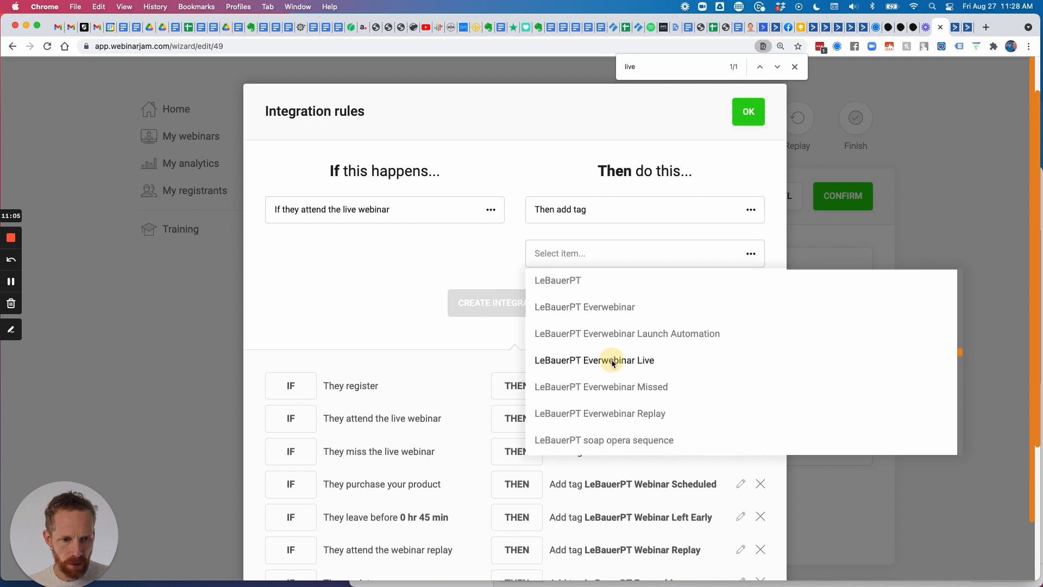
{"action": "left_click", "coordinate": [613, 360]}
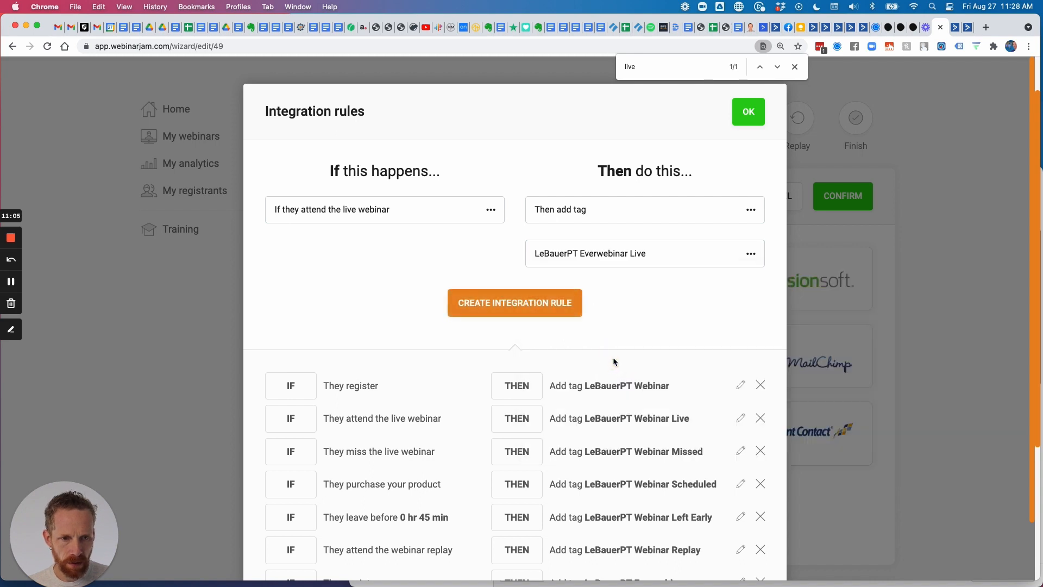
{"action": "left_click", "coordinate": [526, 305]}
Create a rule tagging people who miss the live webinar with LeBauerPT Everwebinar Missed.
{"action": "scroll", "coordinate": [568, 295], "scroll_direction": "down", "scroll_amount": 2}
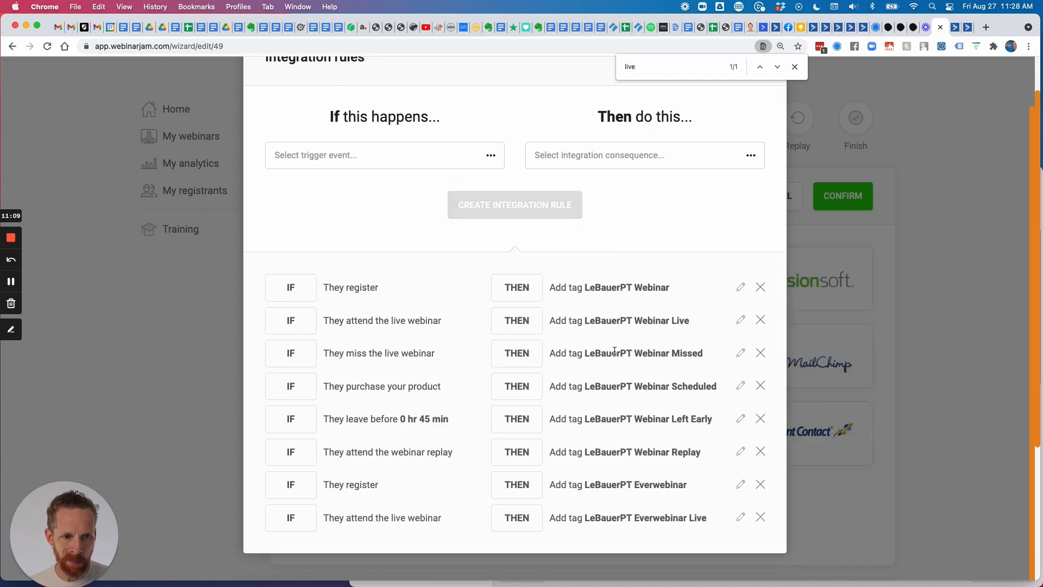
{"action": "left_click", "coordinate": [413, 157]}
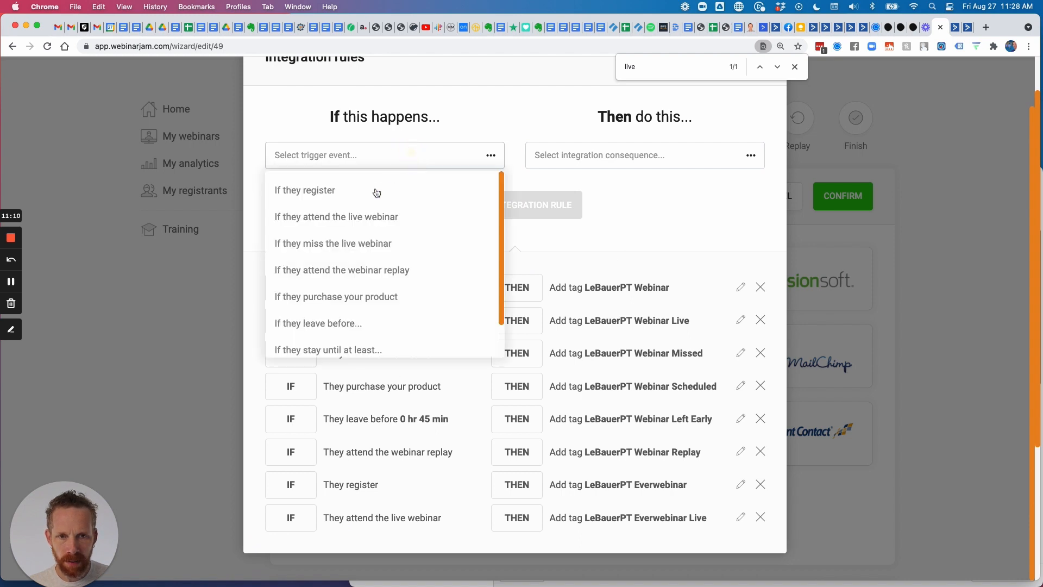
{"action": "left_click", "coordinate": [371, 245]}
{"action": "left_click", "coordinate": [559, 156]}
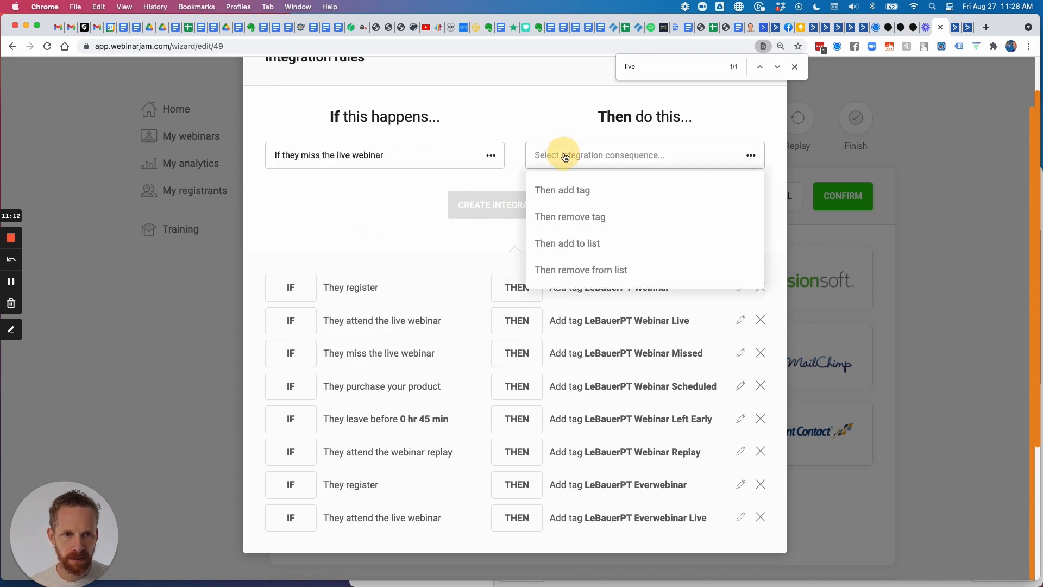
{"action": "left_click", "coordinate": [550, 190]}
{"action": "left_click", "coordinate": [589, 205]}
{"action": "scroll", "coordinate": [601, 270], "scroll_direction": "down", "scroll_amount": 15}
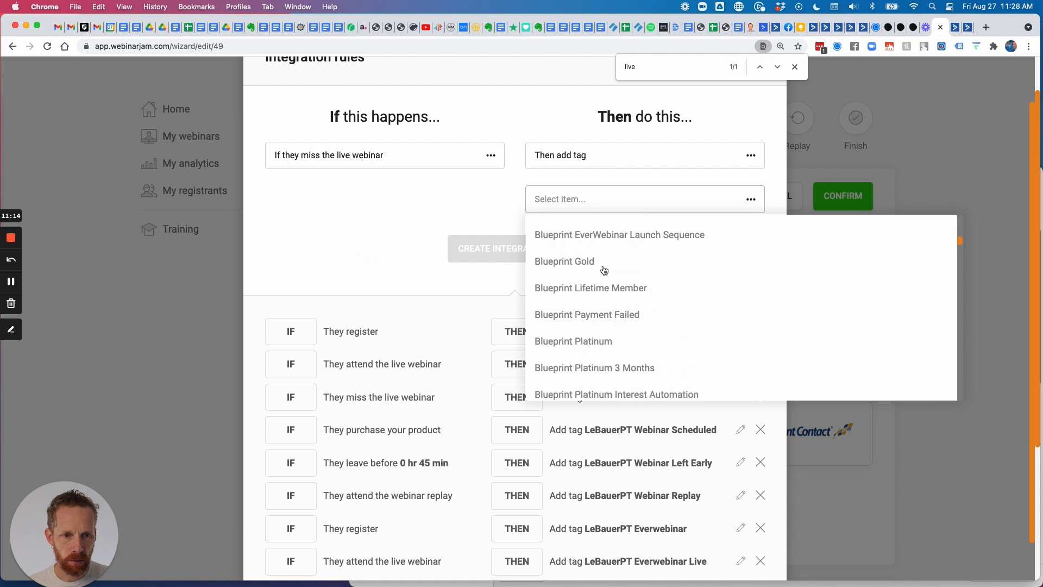
{"action": "scroll", "coordinate": [605, 270], "scroll_direction": "down", "scroll_amount": 20}
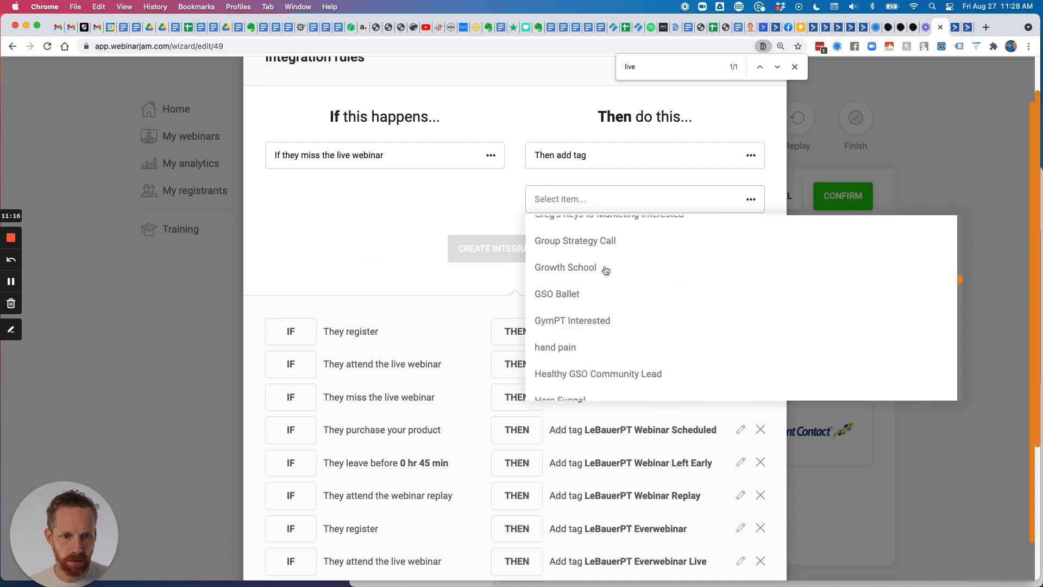
{"action": "scroll", "coordinate": [606, 270], "scroll_direction": "down", "scroll_amount": 15}
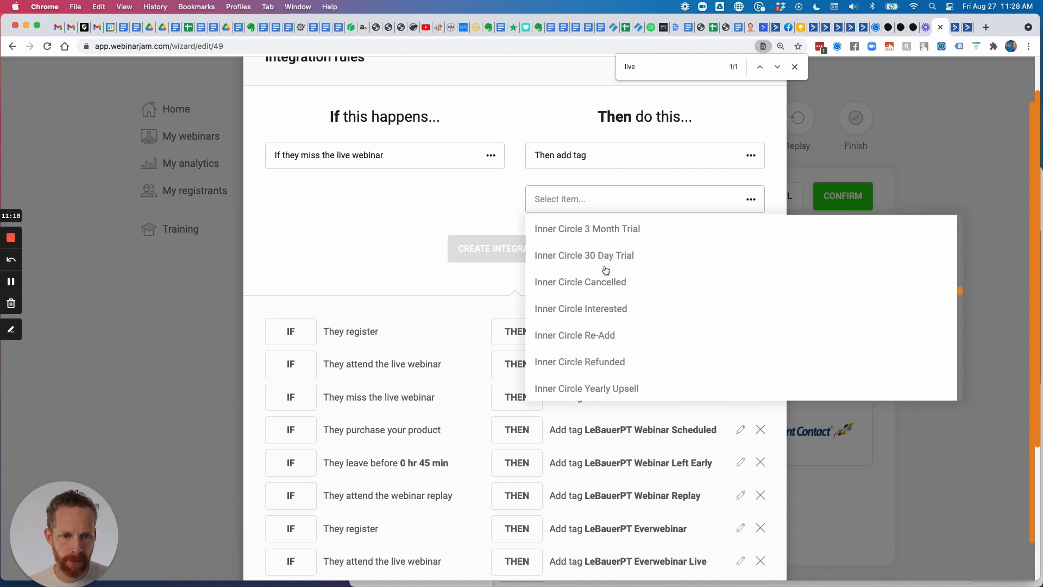
{"action": "scroll", "coordinate": [605, 270], "scroll_direction": "down", "scroll_amount": 15}
{"action": "scroll", "coordinate": [606, 270], "scroll_direction": "up", "scroll_amount": 5}
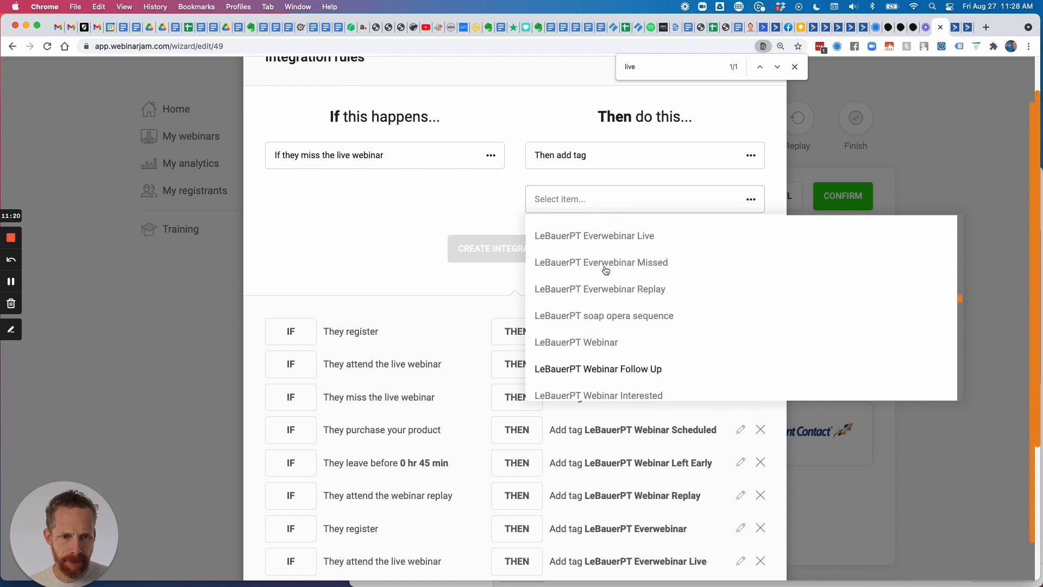
{"action": "left_click", "coordinate": [619, 352]}
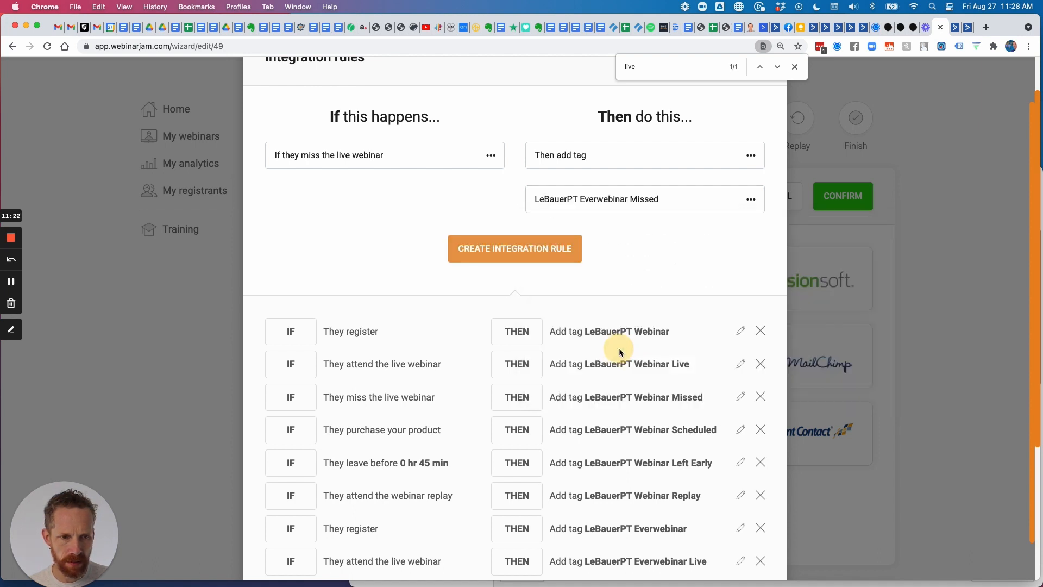
{"action": "left_click", "coordinate": [544, 247]}
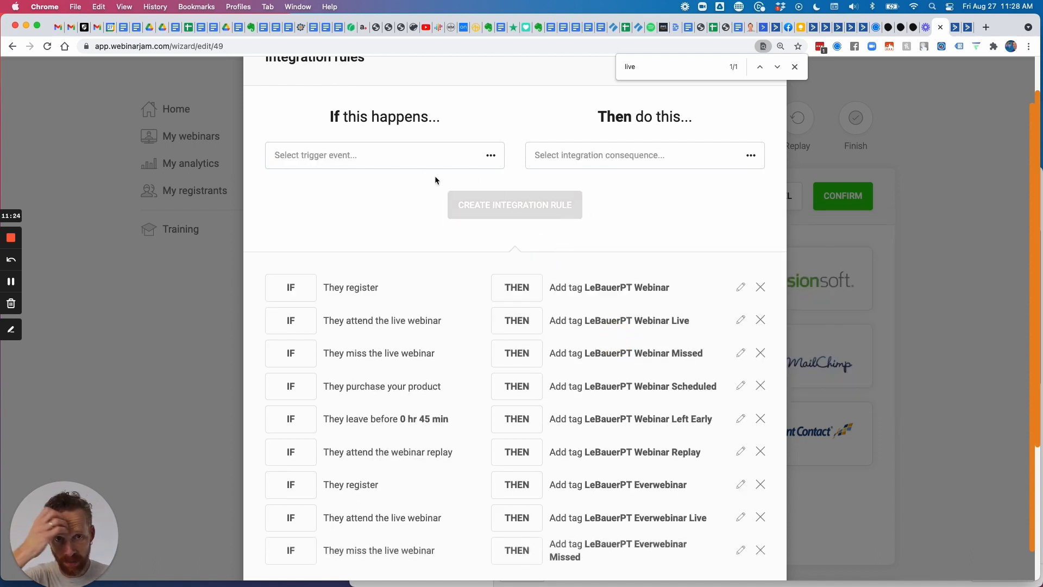
{"action": "left_click", "coordinate": [425, 155]}
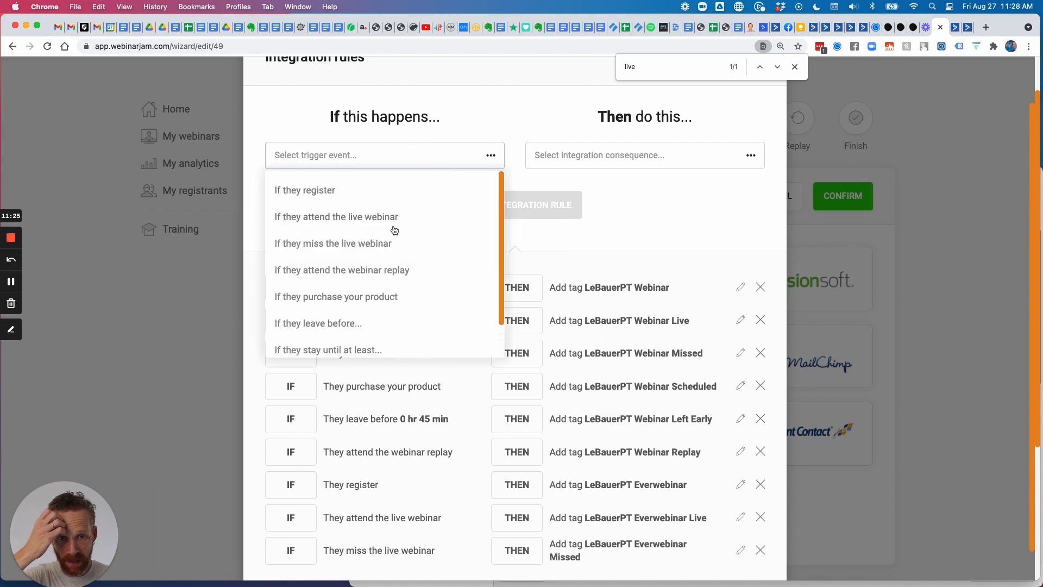
Create a rule tagging webinar replay attendees with LeBauerPT Everwebinar Replay.
{"action": "left_click", "coordinate": [394, 271]}
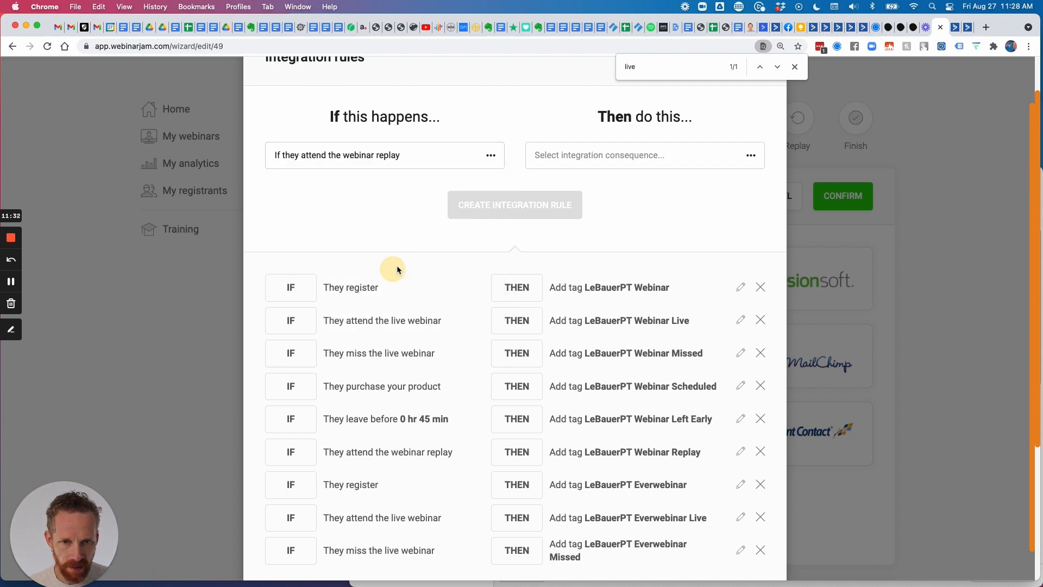
{"action": "left_click", "coordinate": [577, 156]}
{"action": "left_click", "coordinate": [572, 191]}
{"action": "left_click", "coordinate": [580, 202]}
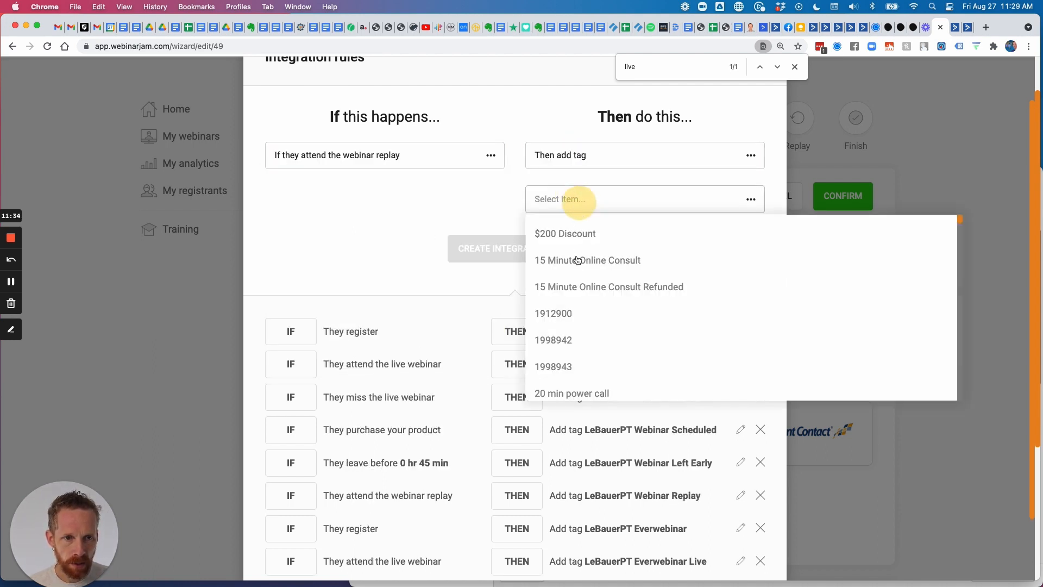
{"action": "scroll", "coordinate": [577, 272], "scroll_direction": "down", "scroll_amount": 10}
{"action": "scroll", "coordinate": [581, 274], "scroll_direction": "down", "scroll_amount": 20}
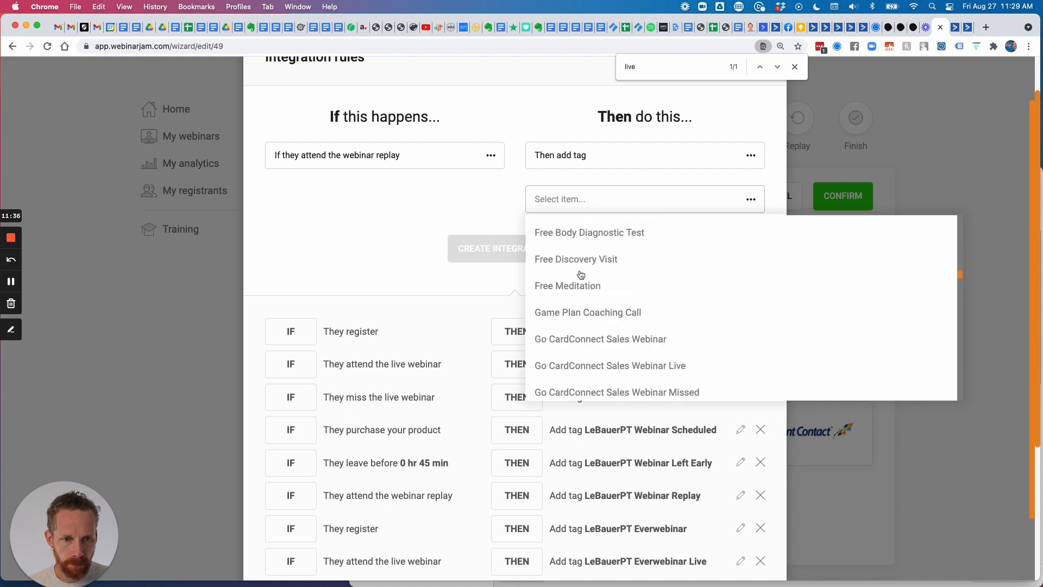
{"action": "scroll", "coordinate": [581, 274], "scroll_direction": "down", "scroll_amount": 20}
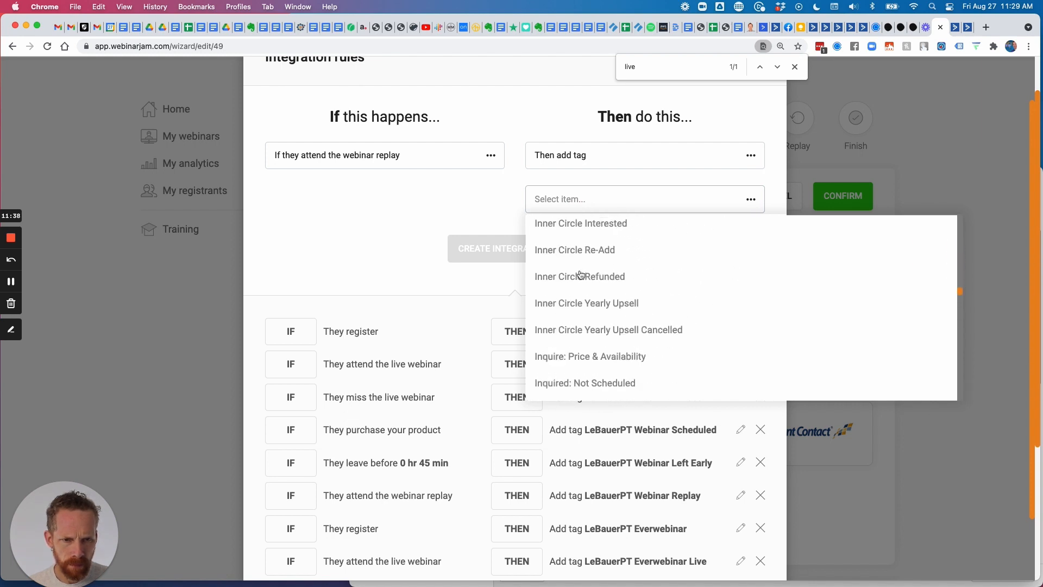
{"action": "scroll", "coordinate": [580, 274], "scroll_direction": "down", "scroll_amount": 2}
{"action": "scroll", "coordinate": [581, 274], "scroll_direction": "up", "scroll_amount": 1}
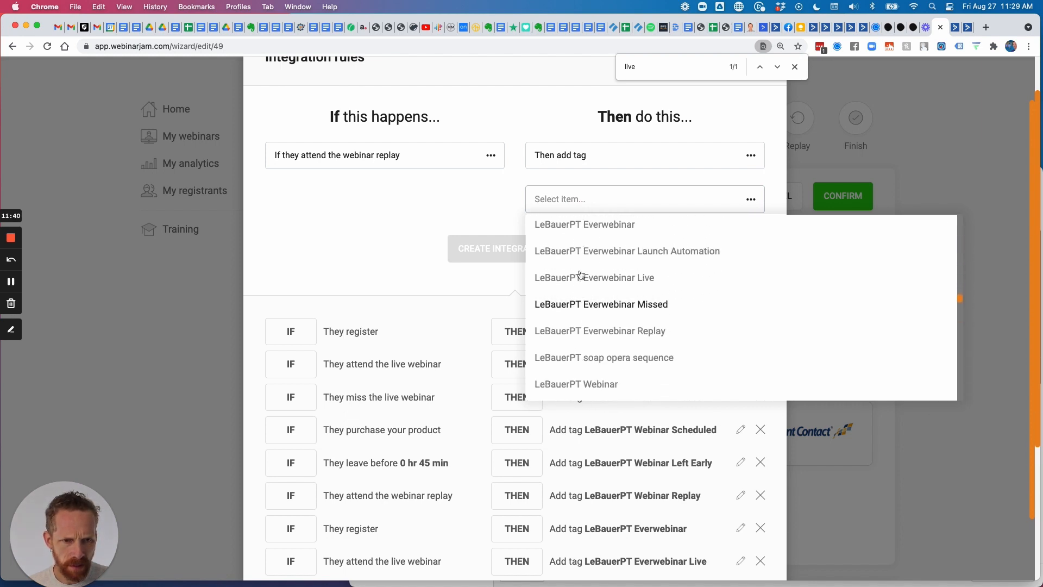
{"action": "scroll", "coordinate": [581, 276], "scroll_direction": "down", "scroll_amount": 2}
{"action": "left_click", "coordinate": [607, 293]}
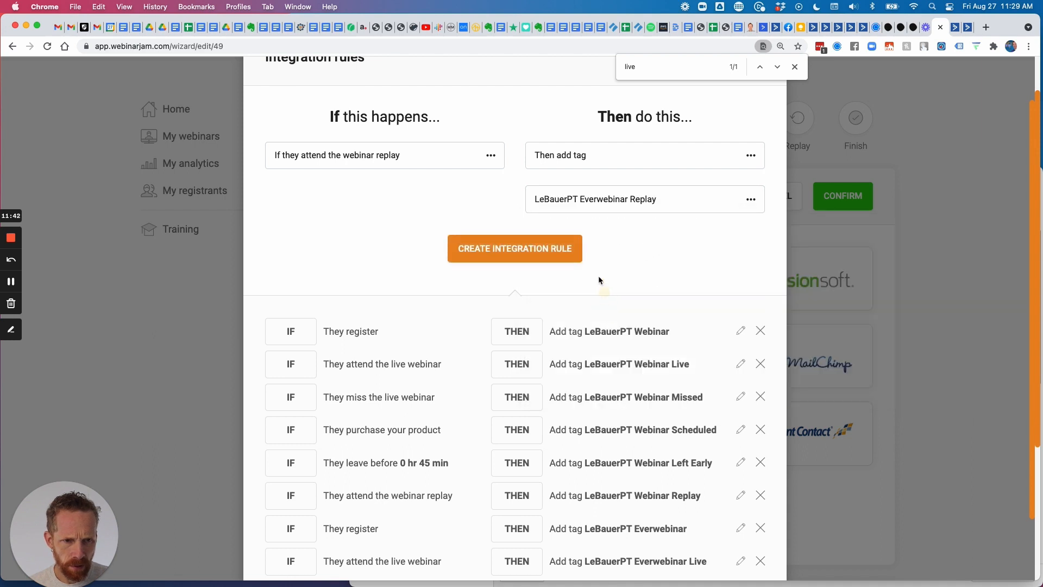
{"action": "left_click", "coordinate": [527, 248]}
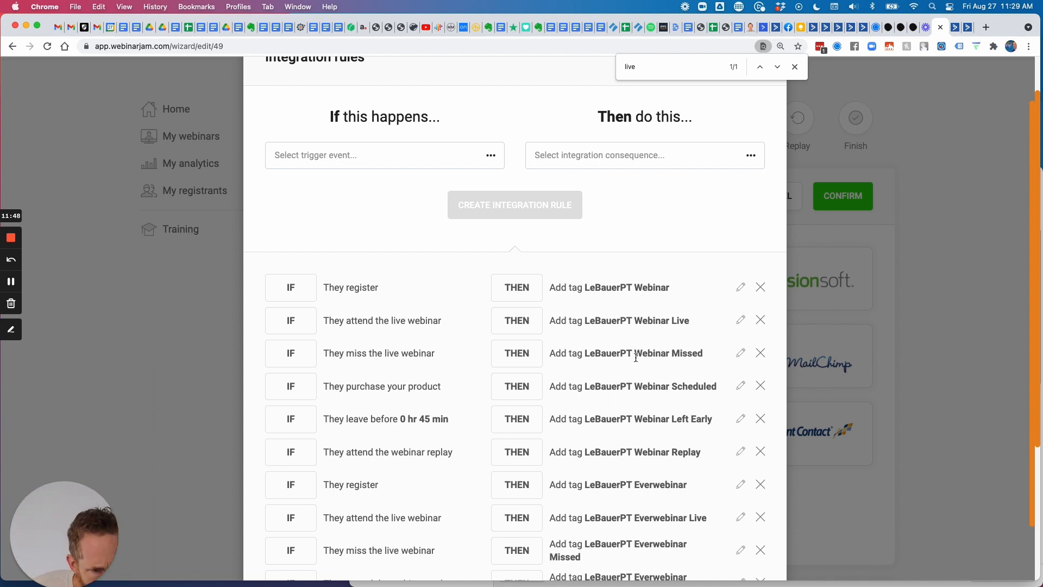
Highlight the existing purchase rule's text to point it out, then clear the highlight.
{"action": "scroll", "coordinate": [635, 357], "scroll_direction": "down", "scroll_amount": 2}
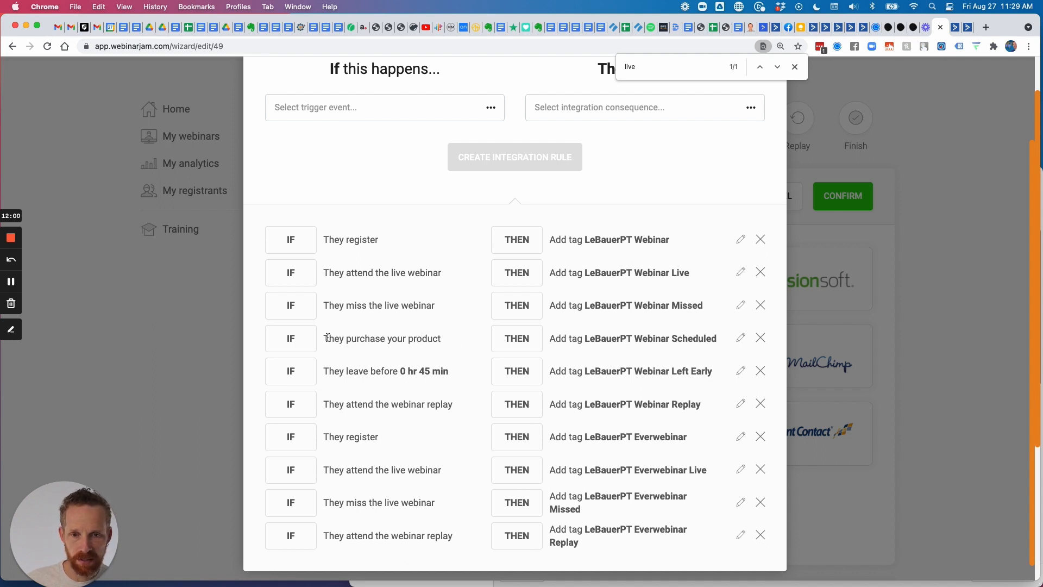
{"action": "left_click_drag", "start_coordinate": [326, 338], "coordinate": [735, 342]}
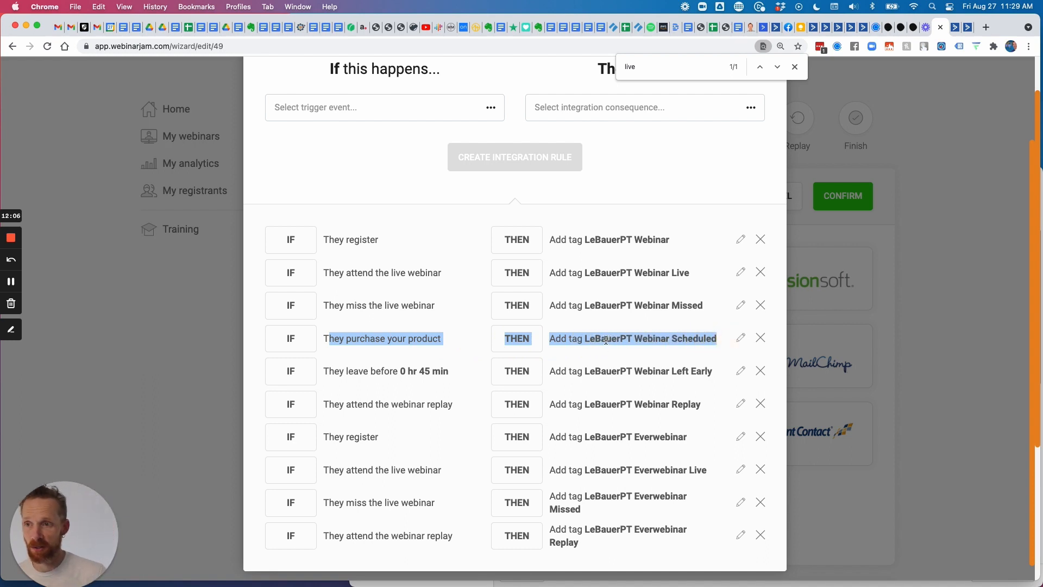
{"action": "left_click", "coordinate": [622, 336]}
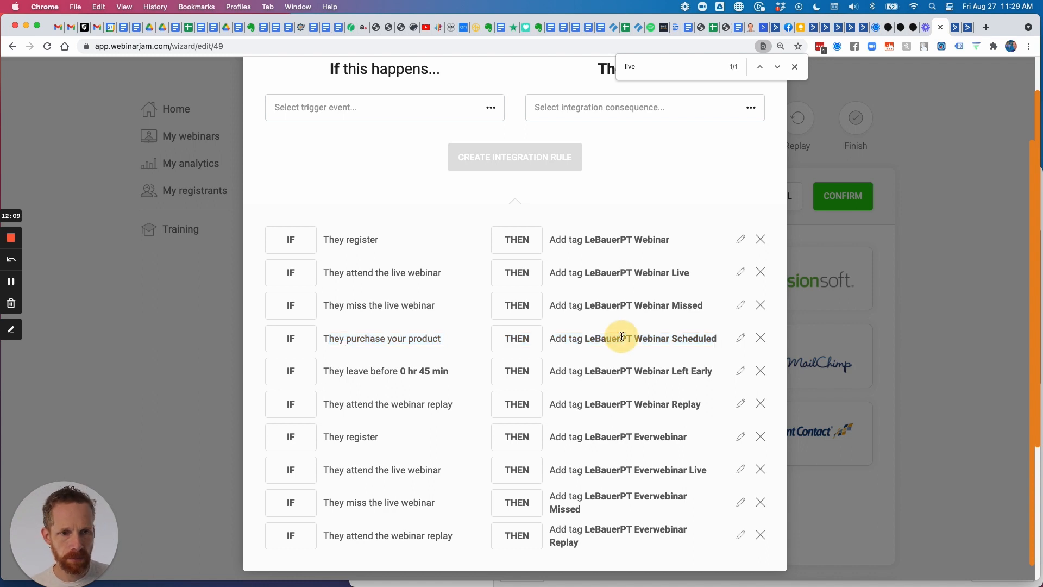
{"action": "left_click", "coordinate": [458, 107]}
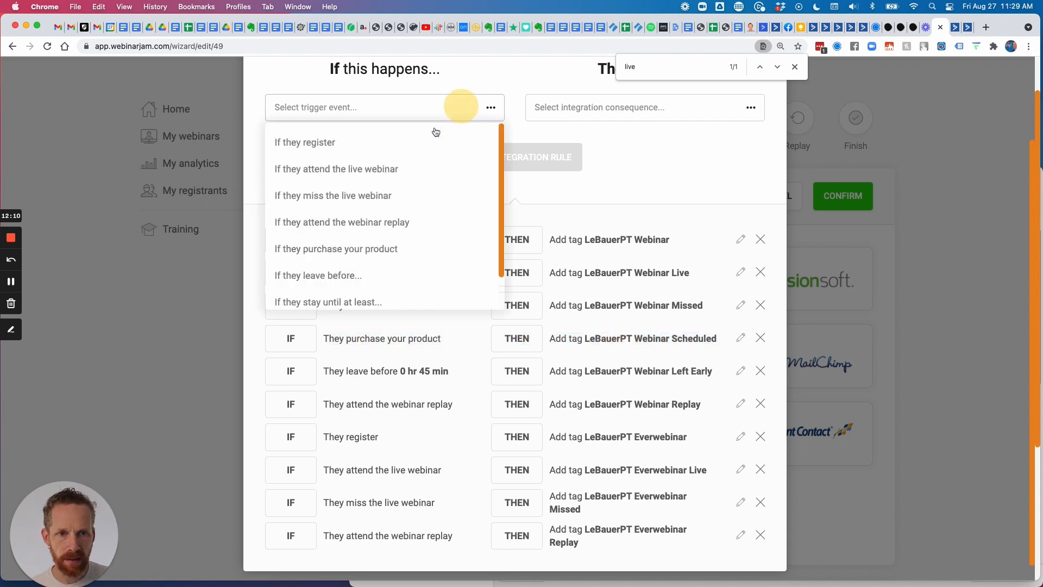
Draft a rule with the product-purchase trigger and add-tag consequence, browsing the available tags.
{"action": "left_click", "coordinate": [364, 248]}
{"action": "left_click", "coordinate": [560, 112]}
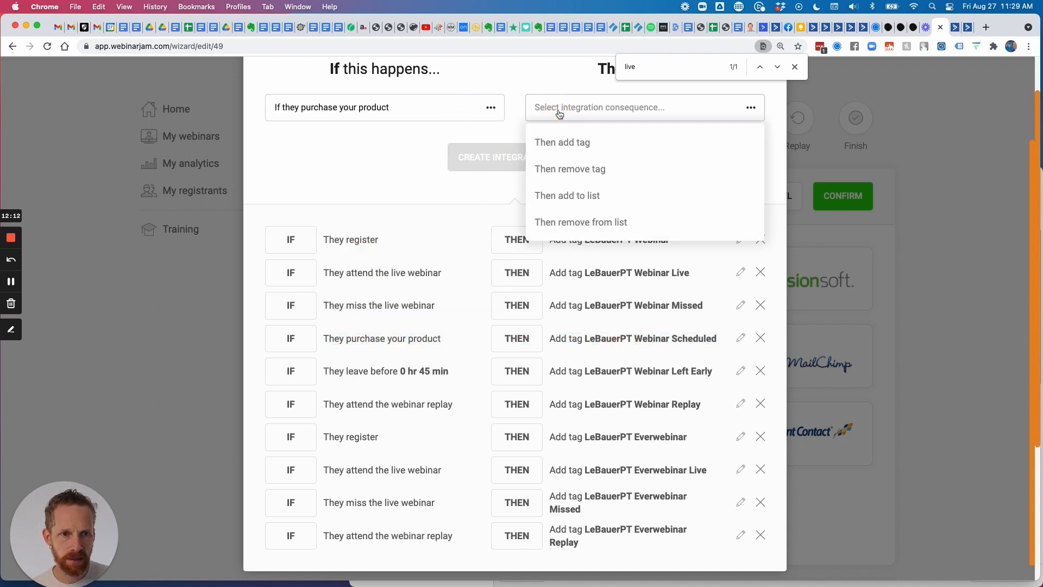
{"action": "left_click", "coordinate": [578, 142]}
{"action": "left_click", "coordinate": [575, 151]}
{"action": "scroll", "coordinate": [587, 214], "scroll_direction": "down", "scroll_amount": 20}
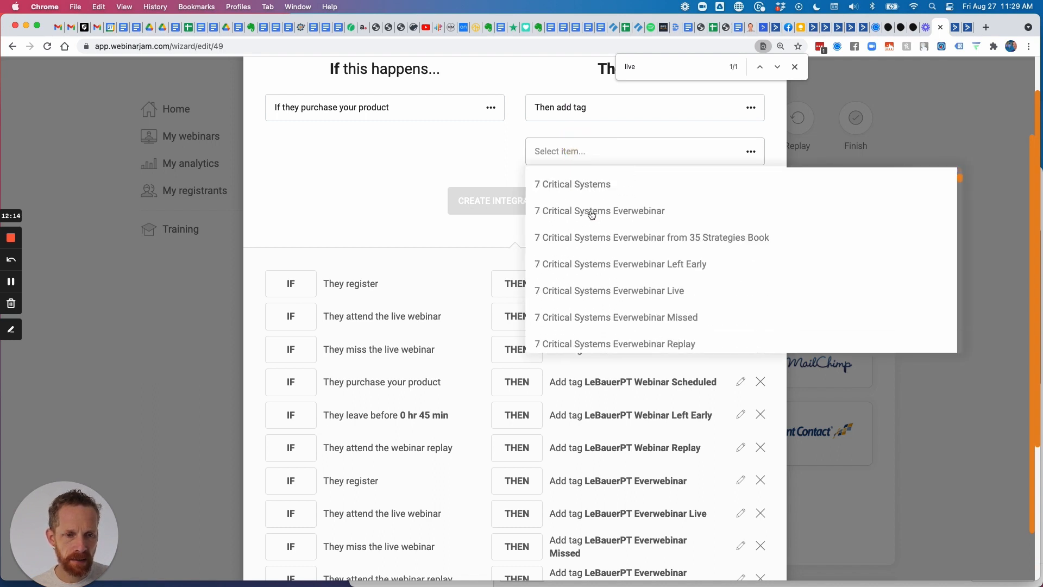
{"action": "scroll", "coordinate": [598, 214], "scroll_direction": "down", "scroll_amount": 20}
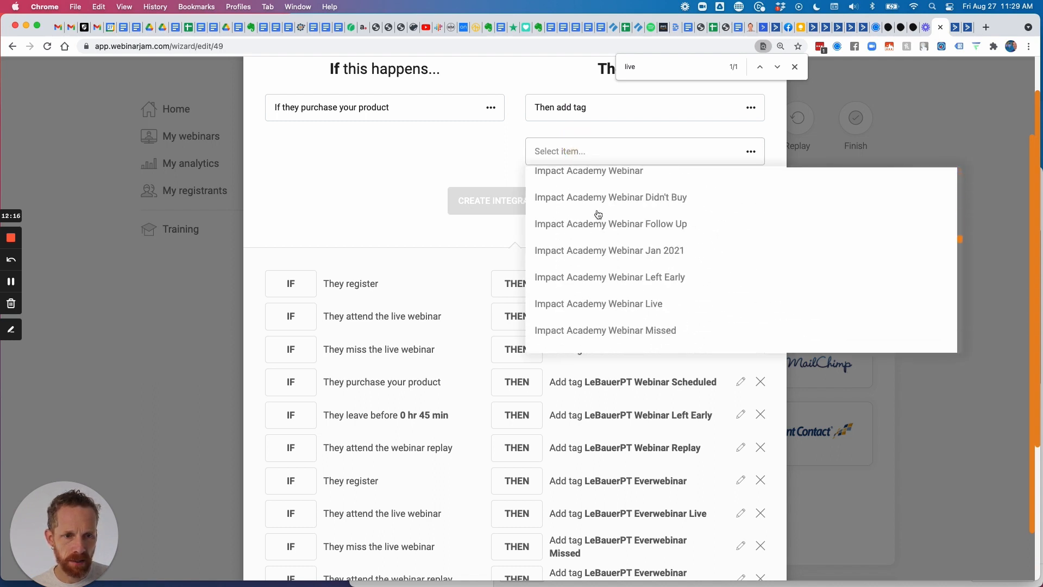
{"action": "scroll", "coordinate": [598, 214], "scroll_direction": "down", "scroll_amount": 5}
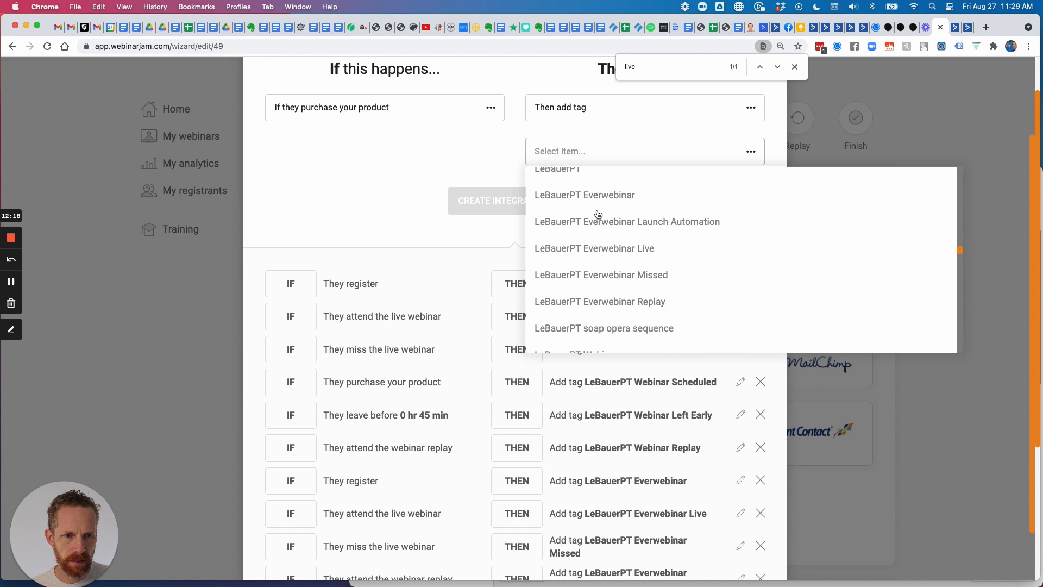
{"action": "scroll", "coordinate": [624, 227], "scroll_direction": "up", "scroll_amount": 4}
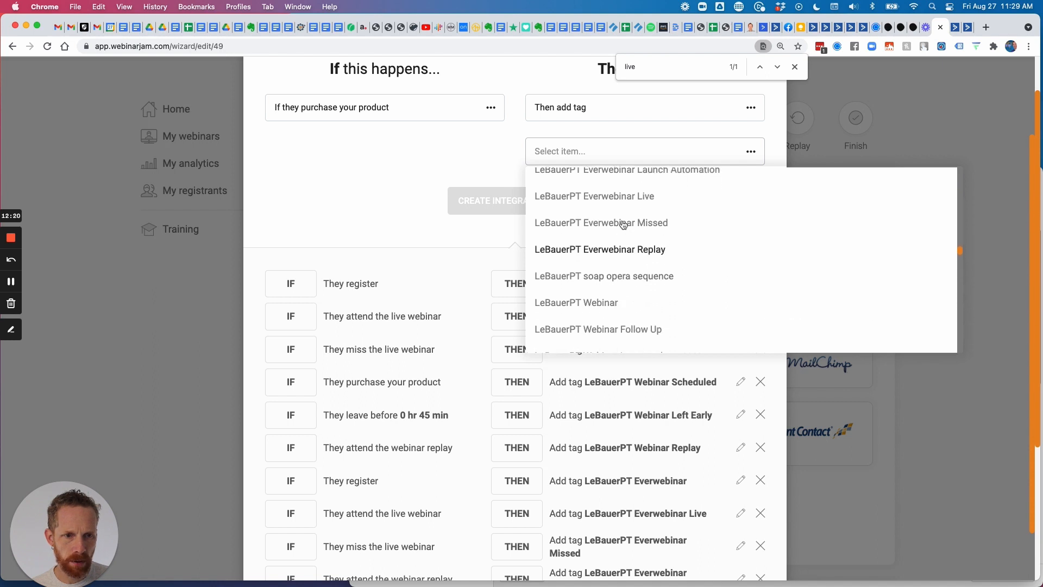
{"action": "scroll", "coordinate": [623, 225], "scroll_direction": "down", "scroll_amount": 4}
{"action": "scroll", "coordinate": [623, 225], "scroll_direction": "down", "scroll_amount": 4}
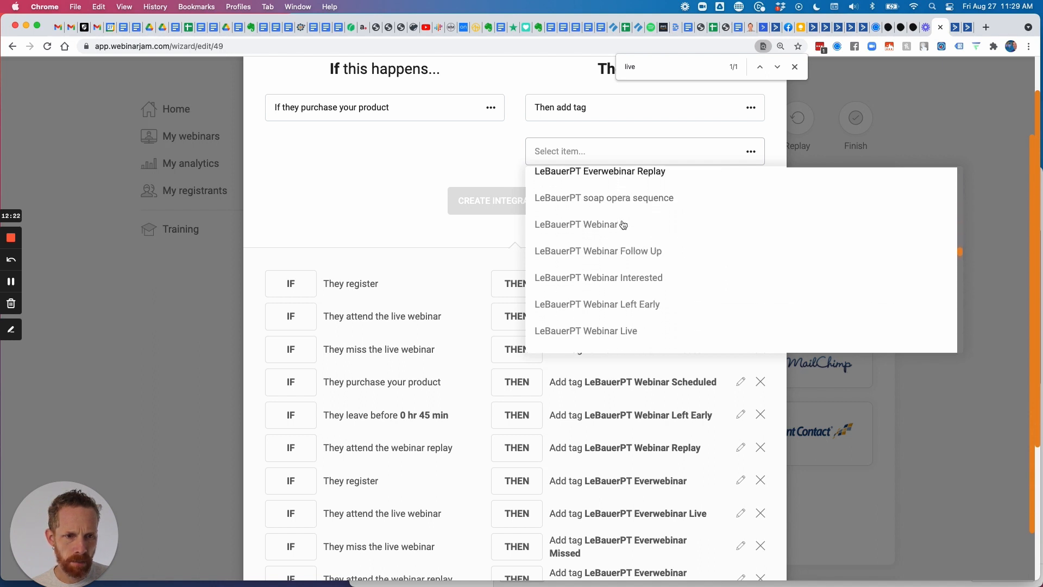
{"action": "scroll", "coordinate": [623, 225], "scroll_direction": "up", "scroll_amount": 8}
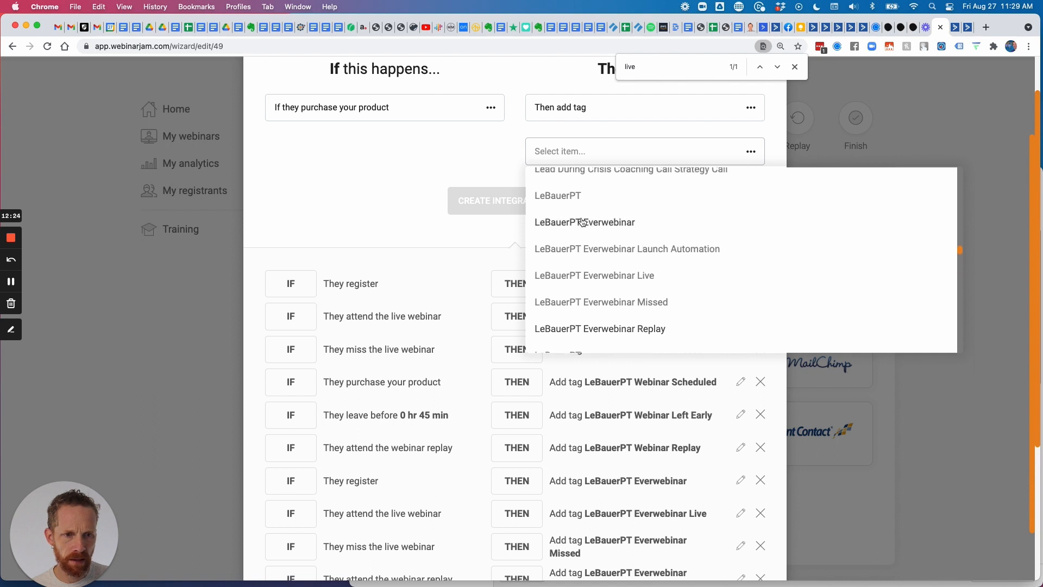
{"action": "scroll", "coordinate": [623, 225], "scroll_direction": "down", "scroll_amount": 3}
{"action": "scroll", "coordinate": [623, 264], "scroll_direction": "up", "scroll_amount": 1}
{"action": "scroll", "coordinate": [622, 264], "scroll_direction": "up", "scroll_amount": 1}
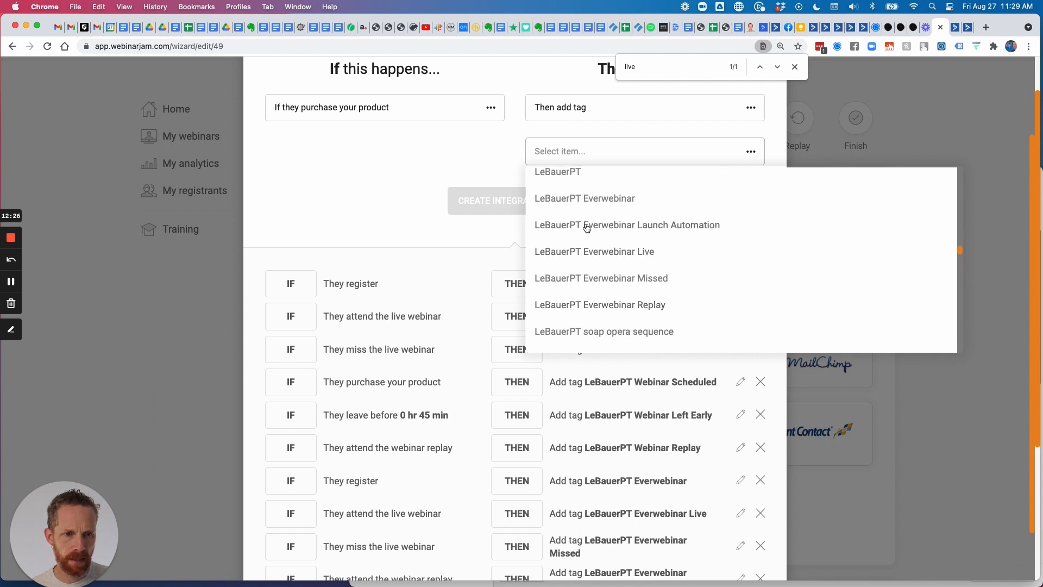
{"action": "scroll", "coordinate": [612, 197], "scroll_direction": "up", "scroll_amount": 2}
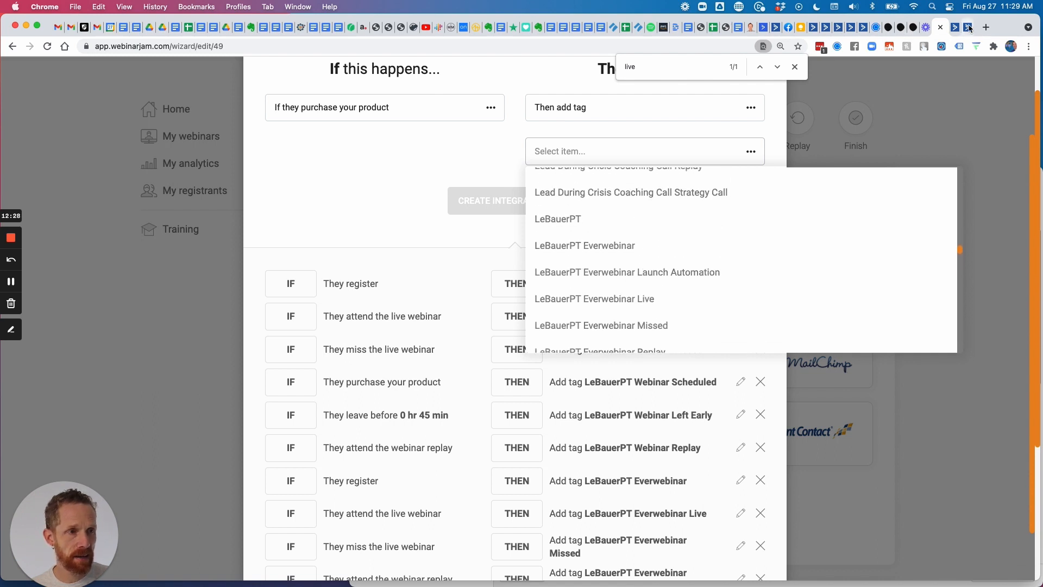
Close the tag list unselected and select the 'LeBauerPT Webinar Scheduled' tag name to copy.
{"action": "left_click", "coordinate": [450, 152]}
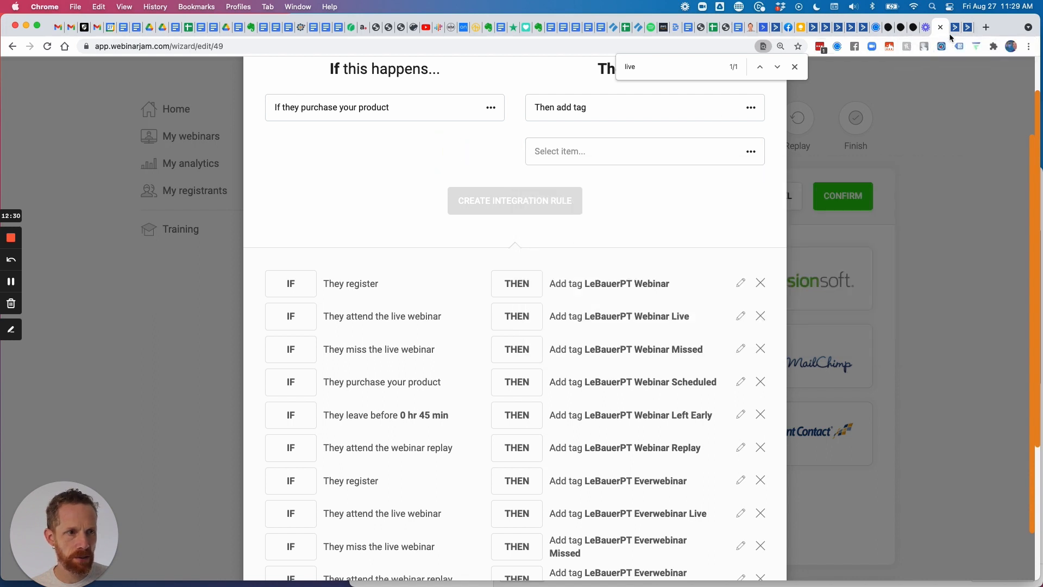
{"action": "scroll", "coordinate": [643, 388], "scroll_direction": "down", "scroll_amount": 2}
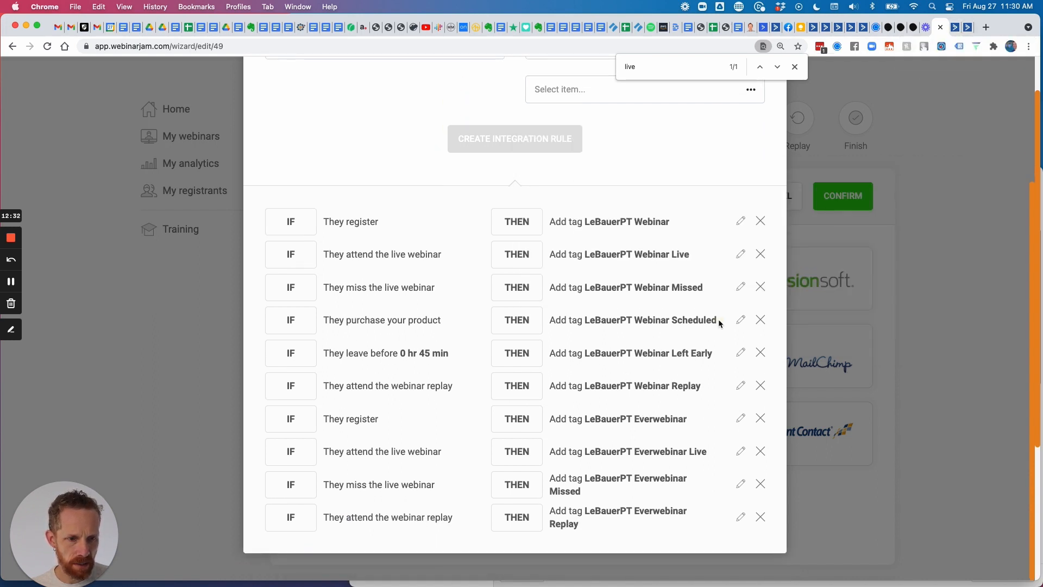
{"action": "left_click_drag", "start_coordinate": [718, 318], "coordinate": [583, 320]}
{"action": "key", "text": "super+c"}
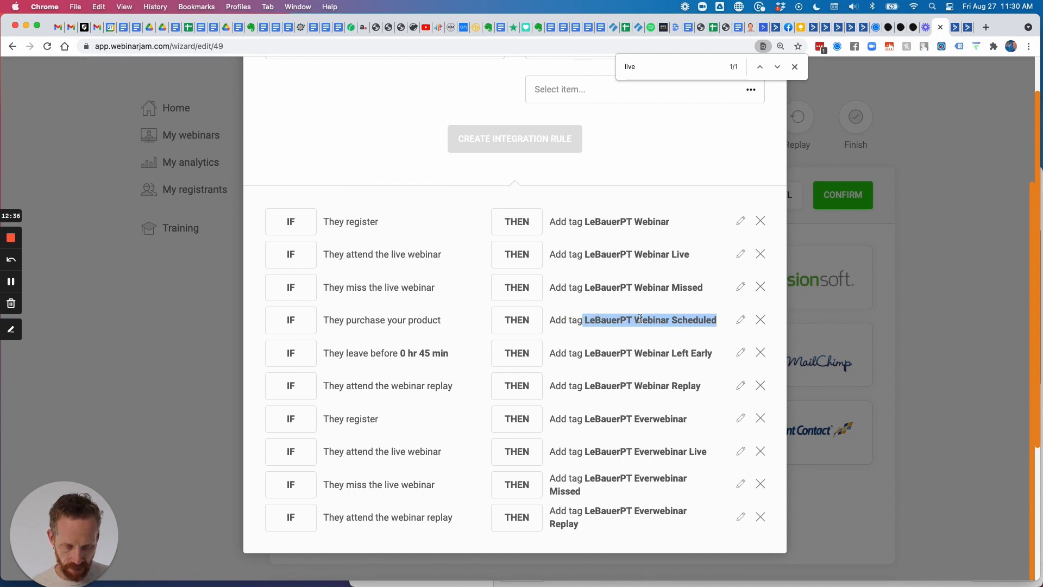
In ActiveCampaign's Manage Tags, enter the new tag name LeBauerPT Everwebinar Scheduled.
{"action": "left_click", "coordinate": [967, 27]}
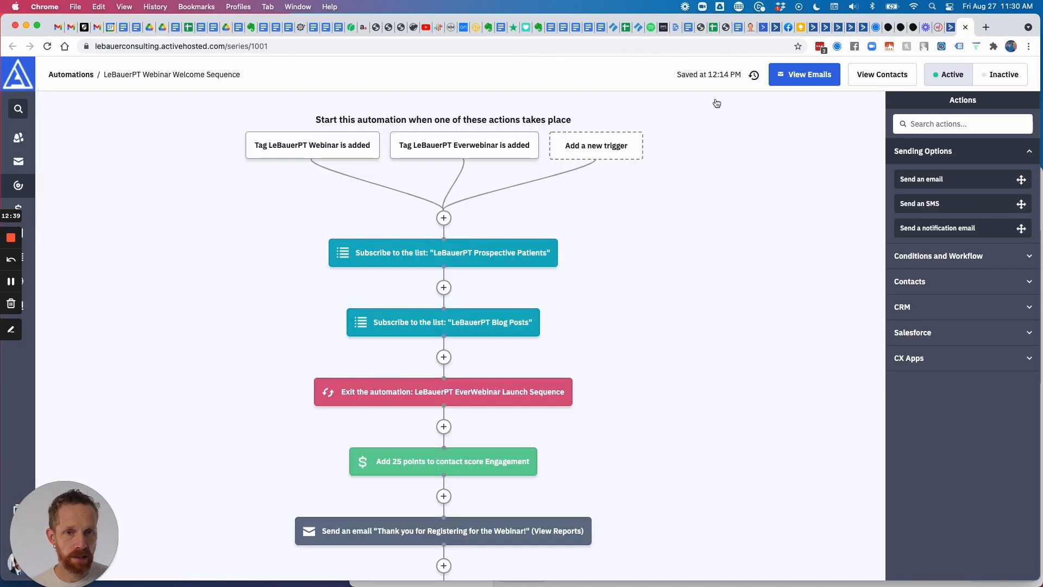
{"action": "left_click", "coordinate": [18, 139]}
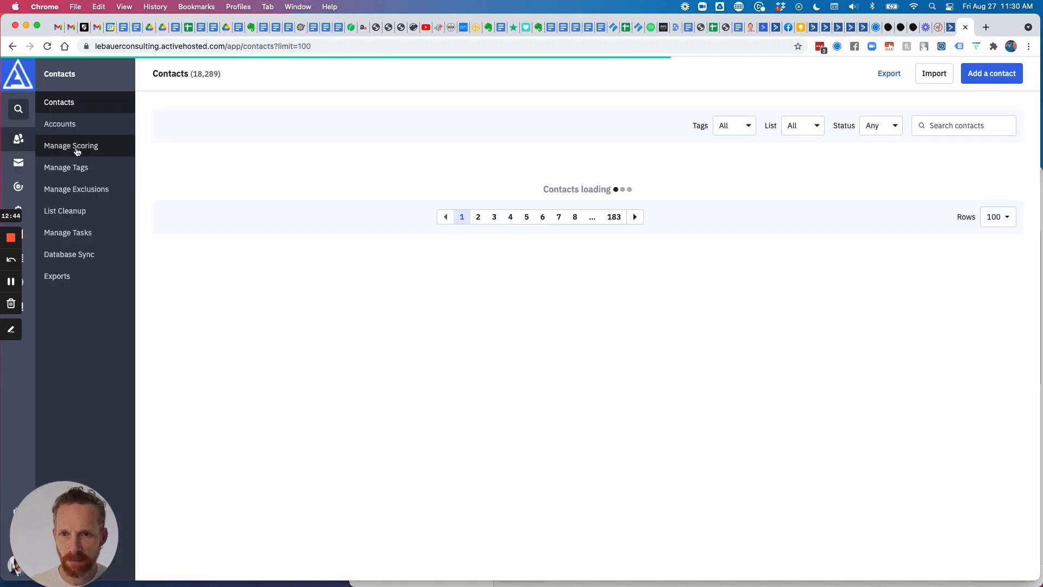
{"action": "left_click", "coordinate": [67, 167]}
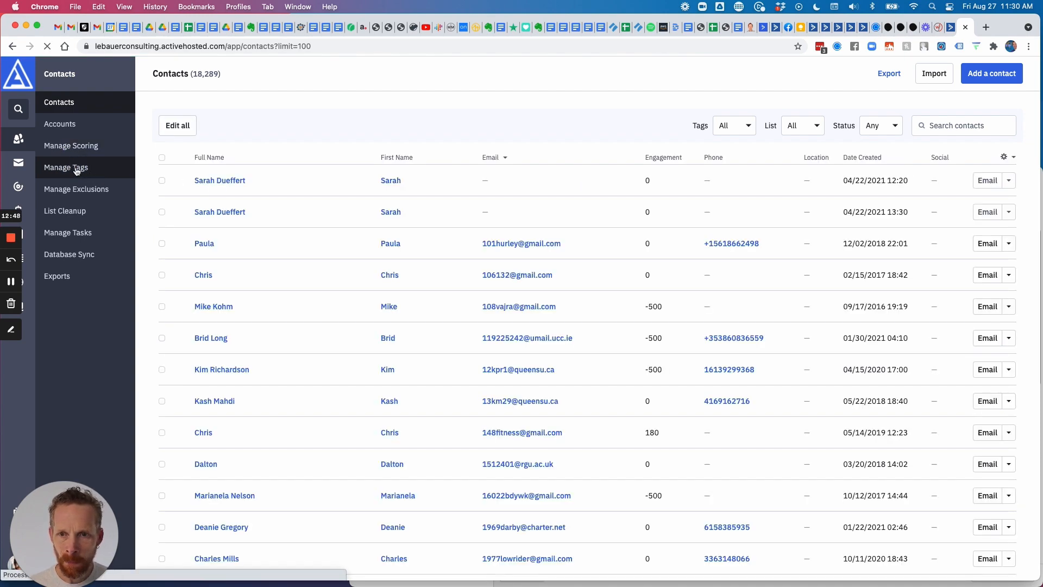
{"action": "left_click", "coordinate": [208, 202]}
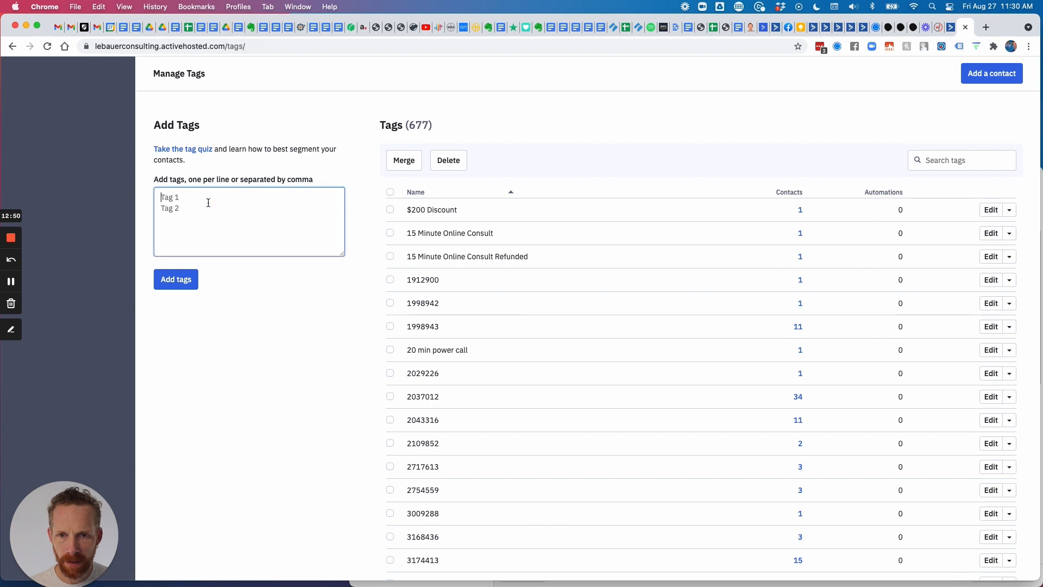
{"action": "key", "text": "super+v"}
{"action": "left_click", "coordinate": [206, 197]}
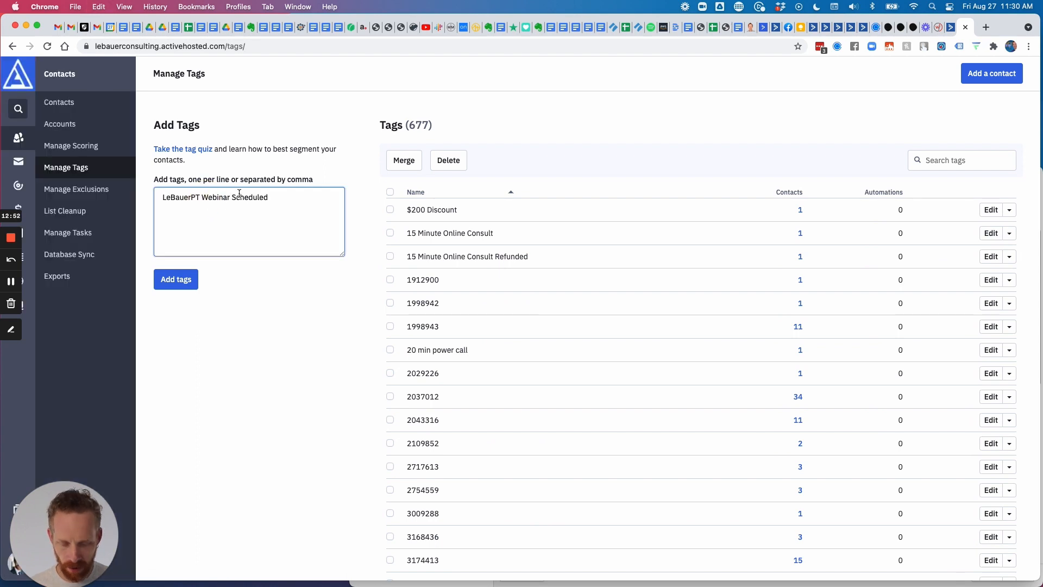
{"action": "key", "text": "BackSpace"}
{"action": "type", "text": "Everw"}
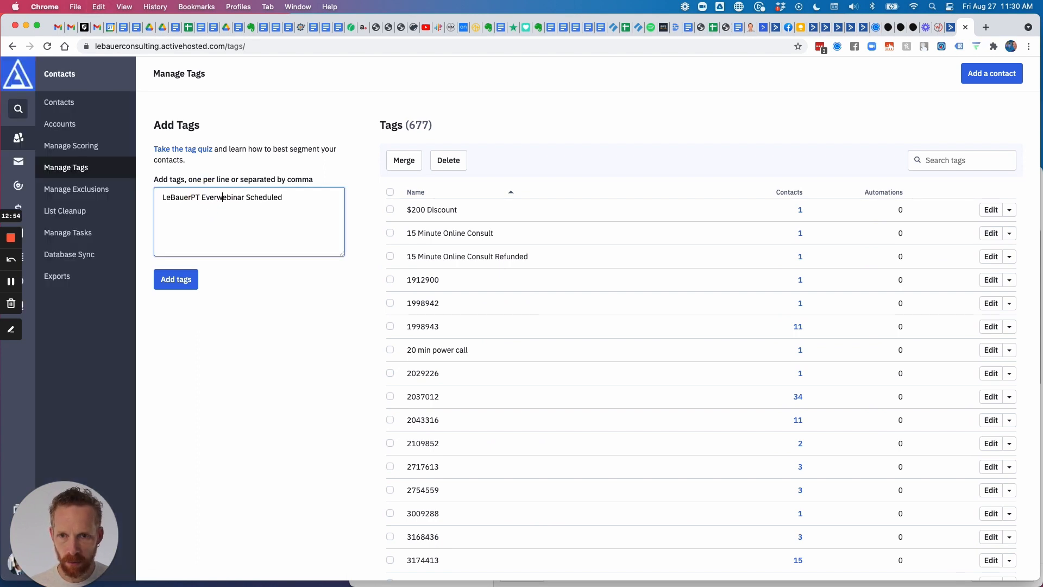
Try adding the tag several times without success, then reload the Manage Tags page.
{"action": "left_click", "coordinate": [177, 281]}
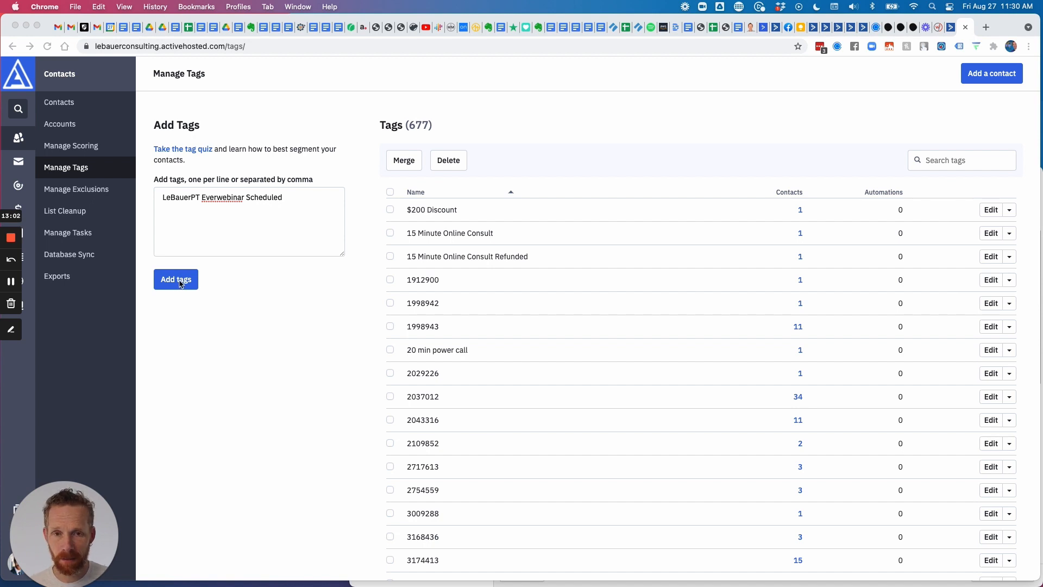
{"action": "left_click", "coordinate": [180, 283]}
{"action": "left_click_drag", "start_coordinate": [97, 531], "coordinate": [125, 546]}
{"action": "left_click", "coordinate": [180, 284]}
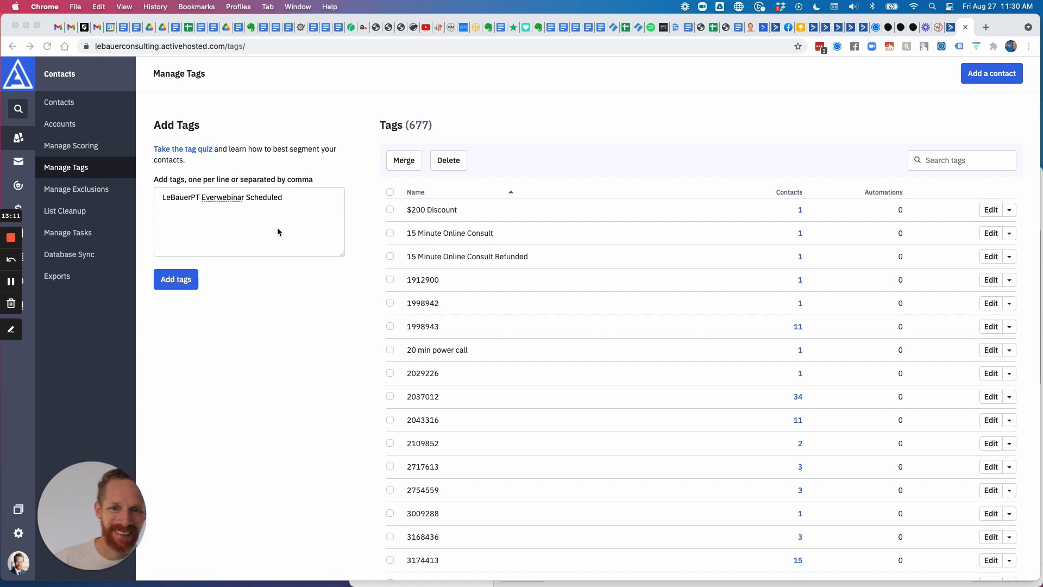
{"action": "scroll", "coordinate": [309, 347], "scroll_direction": "down", "scroll_amount": 1}
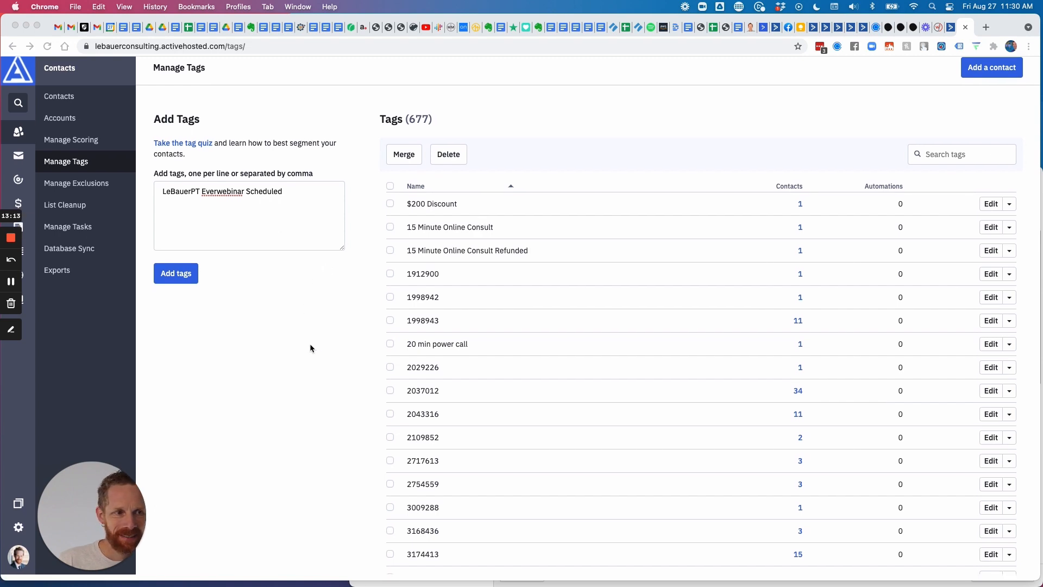
{"action": "scroll", "coordinate": [554, 272], "scroll_direction": "down", "scroll_amount": 4}
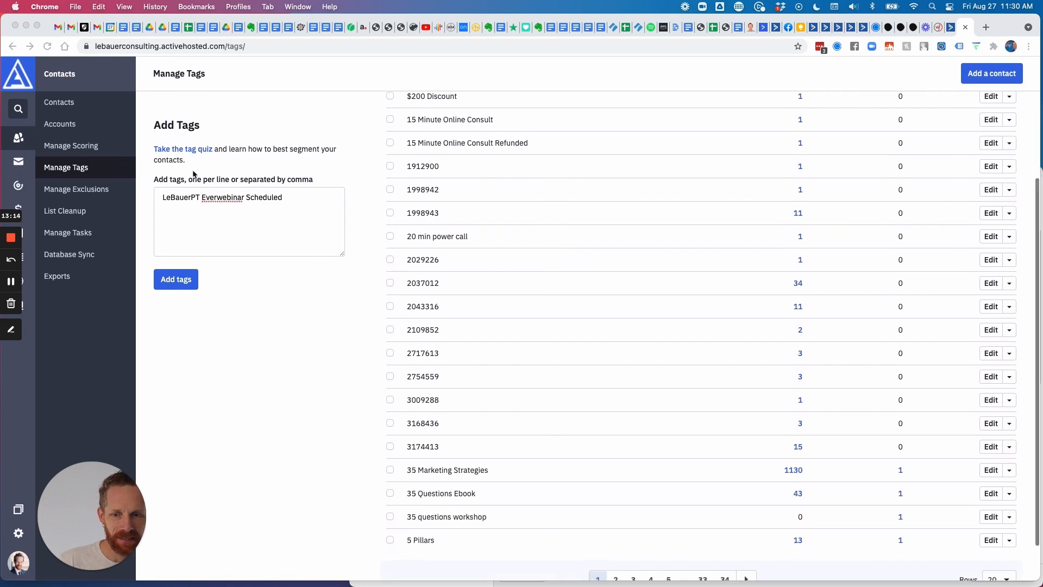
{"action": "left_click", "coordinate": [47, 46]}
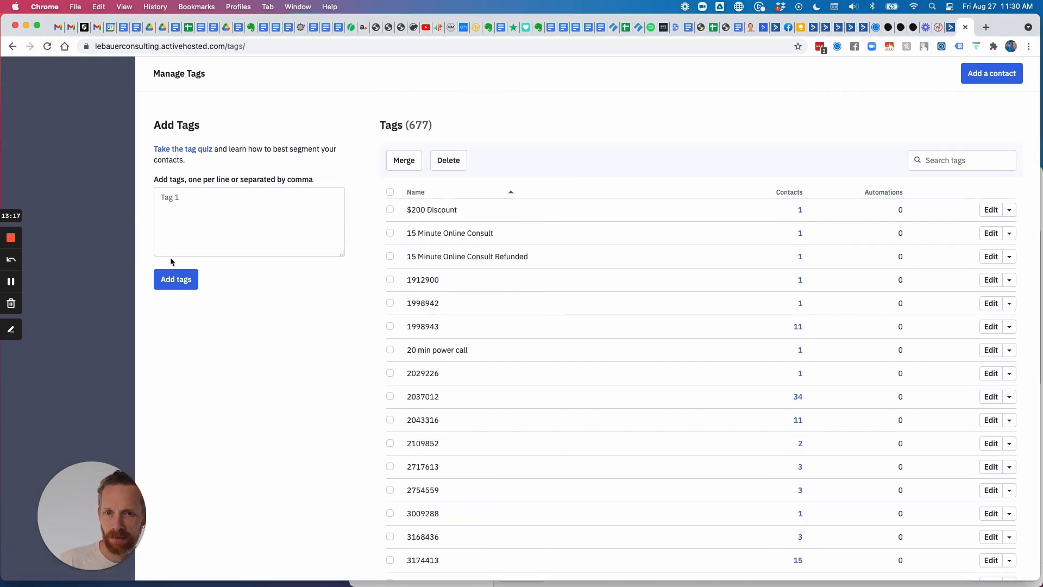
Search the existing tags and re-enter LeBauerPT Everwebinar Scheduled, which still doesn't save.
{"action": "left_click", "coordinate": [966, 163]}
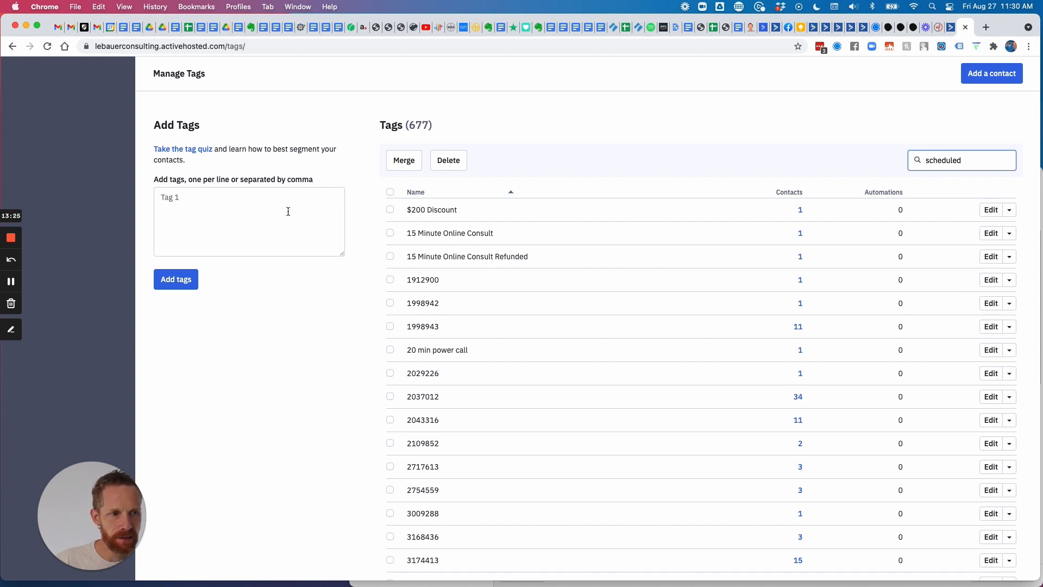
{"action": "left_click", "coordinate": [214, 199]}
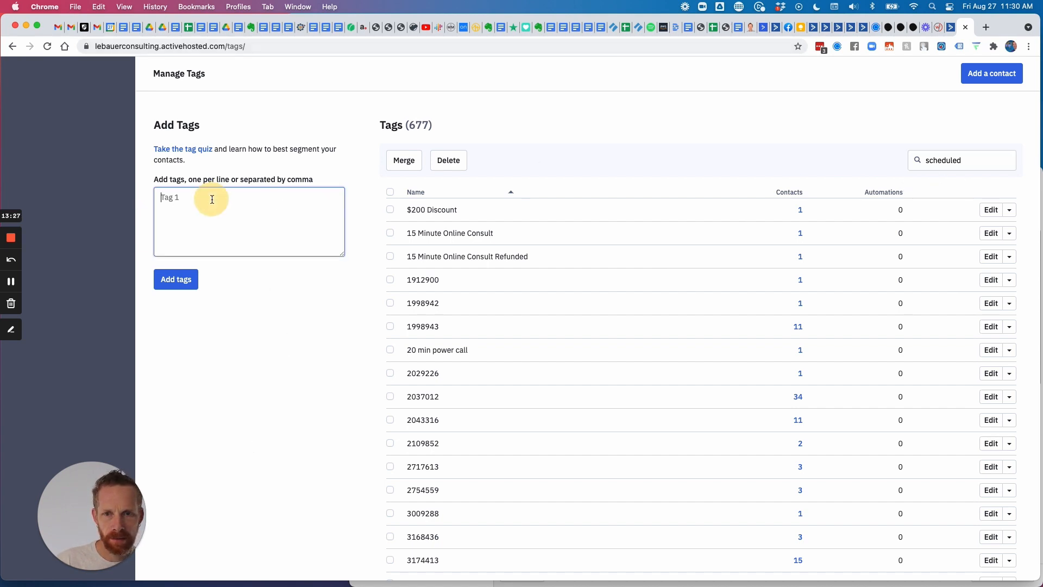
{"action": "key", "text": "super+v"}
{"action": "left_click", "coordinate": [210, 198]}
{"action": "key", "text": "BackSpace"}
{"action": "type", "text": "Ever"}
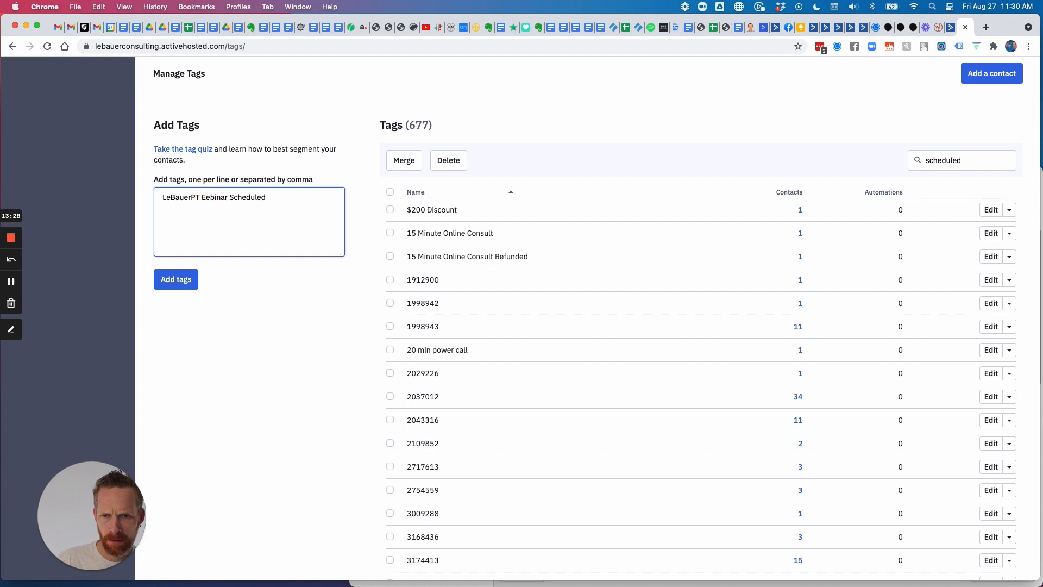
{"action": "type", "text": "w"}
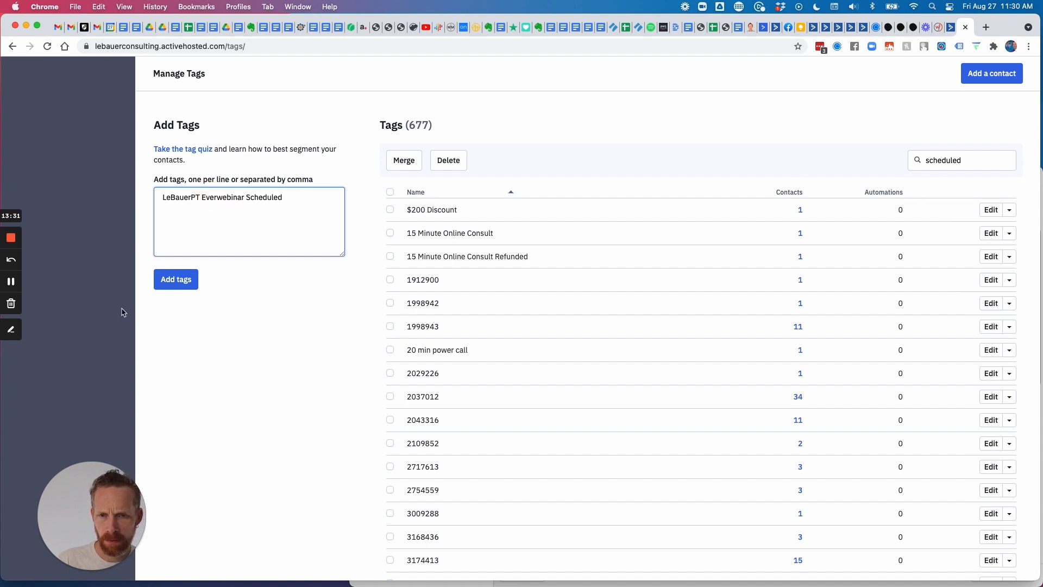
{"action": "left_click", "coordinate": [174, 283]}
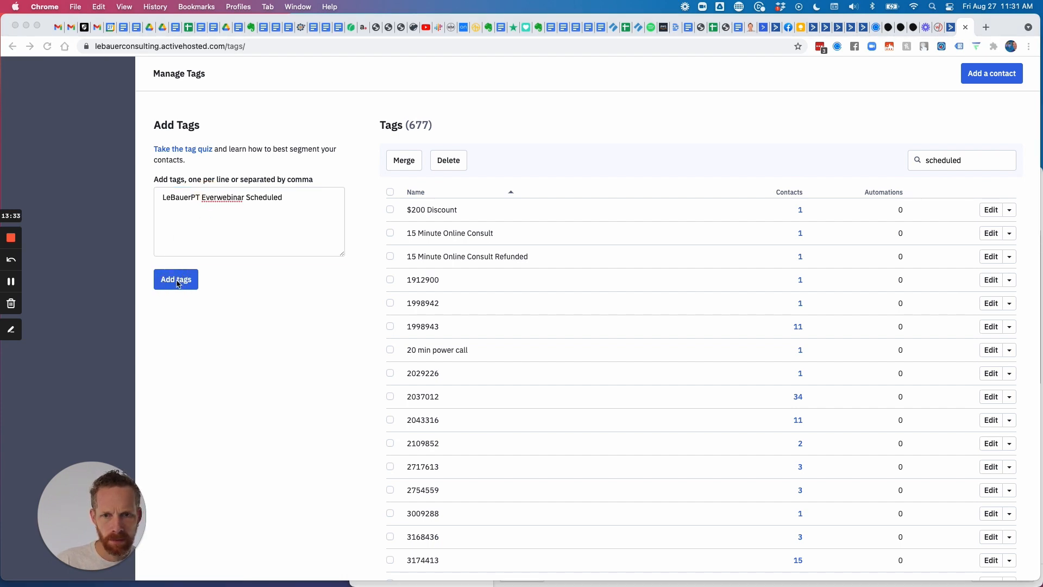
{"action": "left_click", "coordinate": [177, 280]}
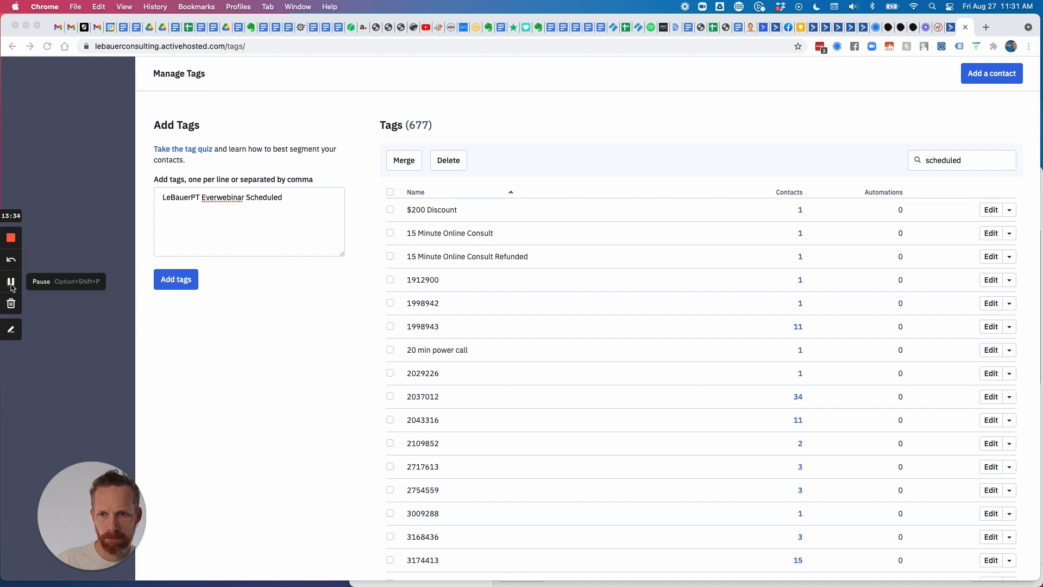
{"action": "left_click", "coordinate": [11, 281]}
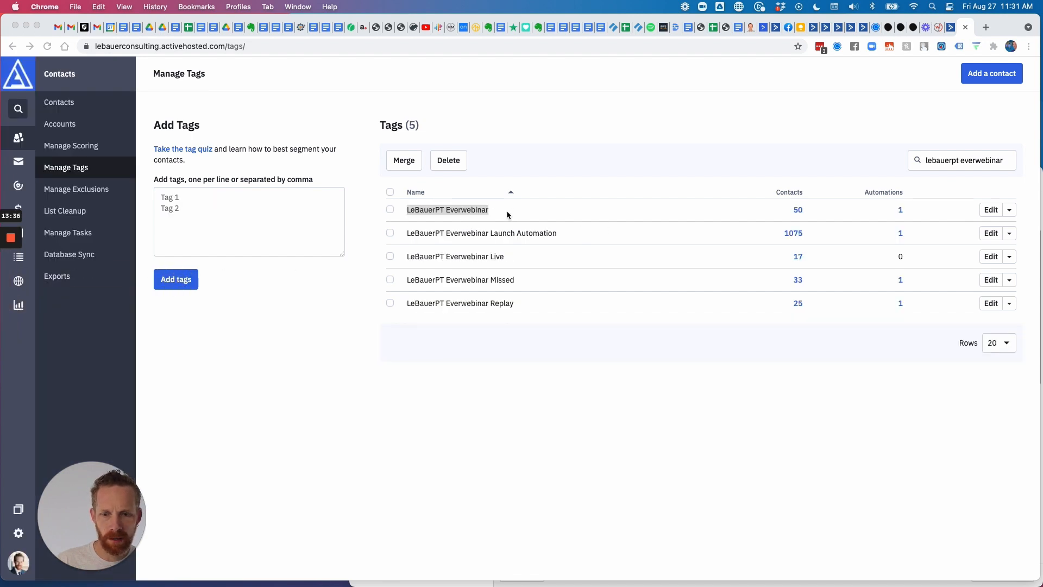
Create LeBauerPT Everwebinar Scheduled from the copied LeBauerPT Everwebinar name, then return to EverWebinar.
{"action": "left_click_drag", "start_coordinate": [497, 208], "coordinate": [408, 208]}
{"action": "key", "text": "super+c"}
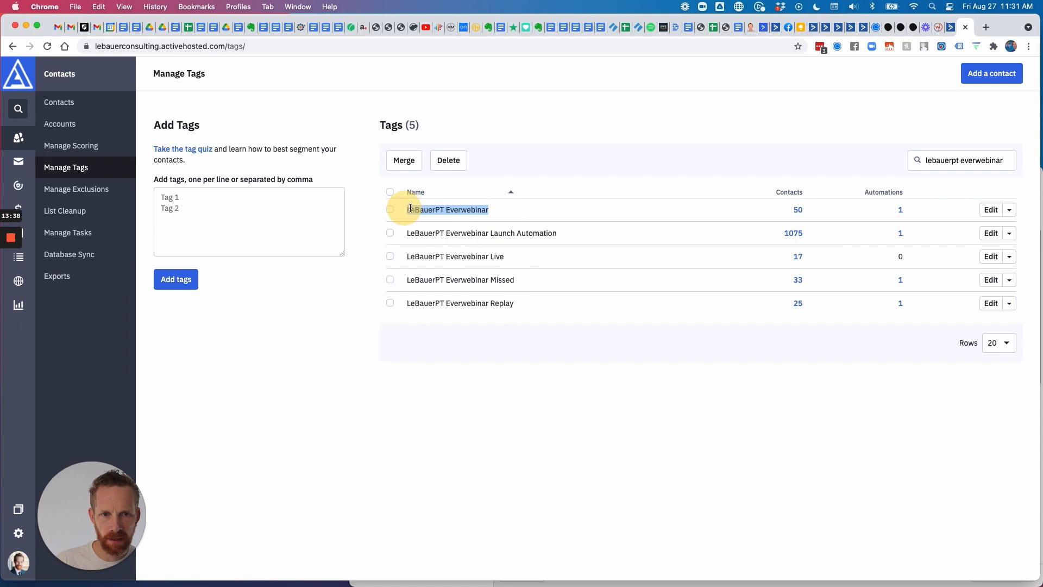
{"action": "left_click", "coordinate": [264, 209]}
{"action": "key", "text": "super+v"}
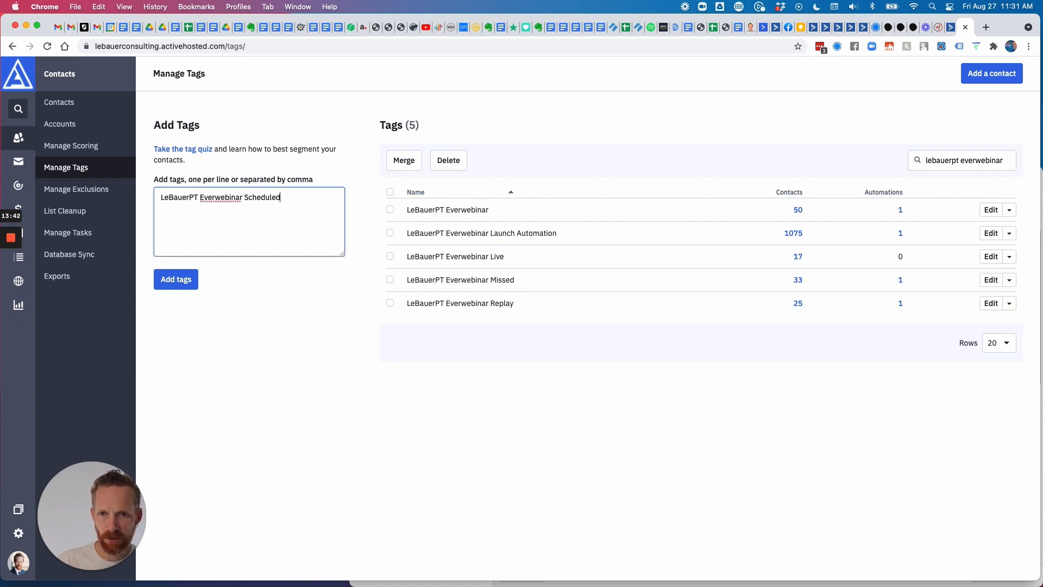
{"action": "left_click", "coordinate": [191, 285]}
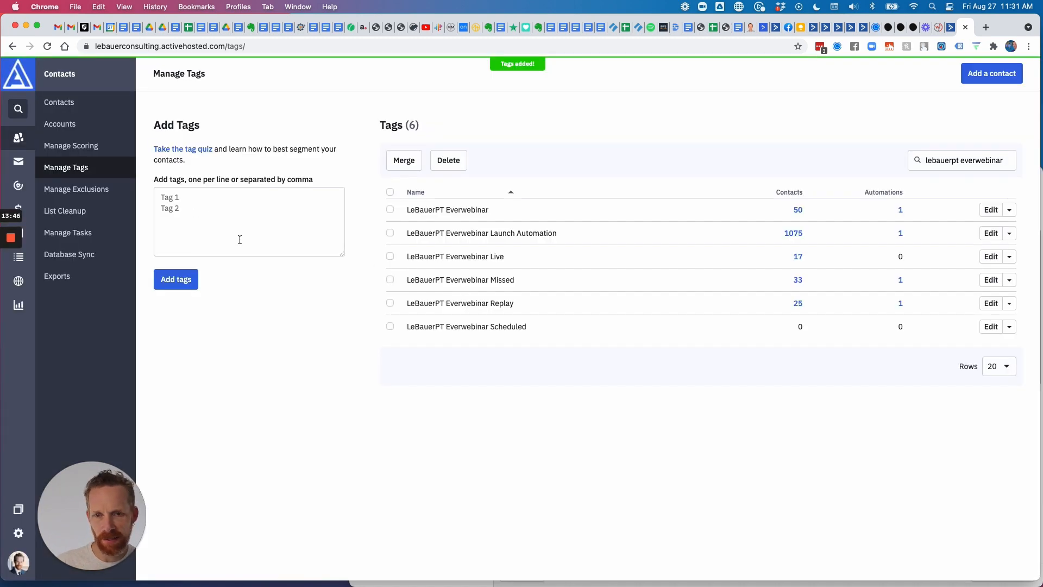
{"action": "left_click", "coordinate": [939, 28]}
Browse the purchase rule's tag list without choosing a tag, then close the integration rules with OK.
{"action": "mouse_move", "coordinate": [17, 234]}
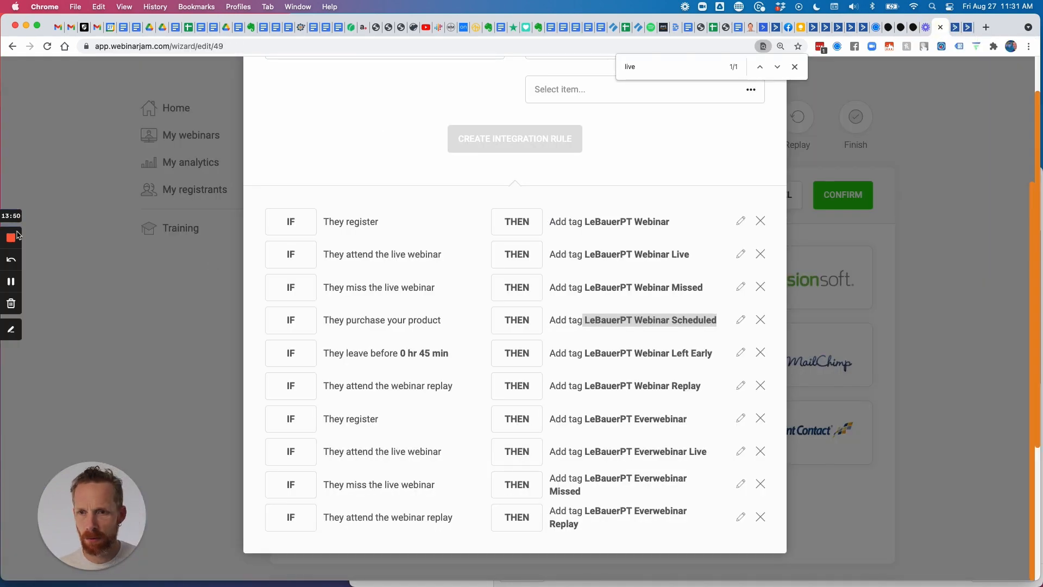
{"action": "scroll", "coordinate": [630, 260], "scroll_direction": "up", "scroll_amount": 3}
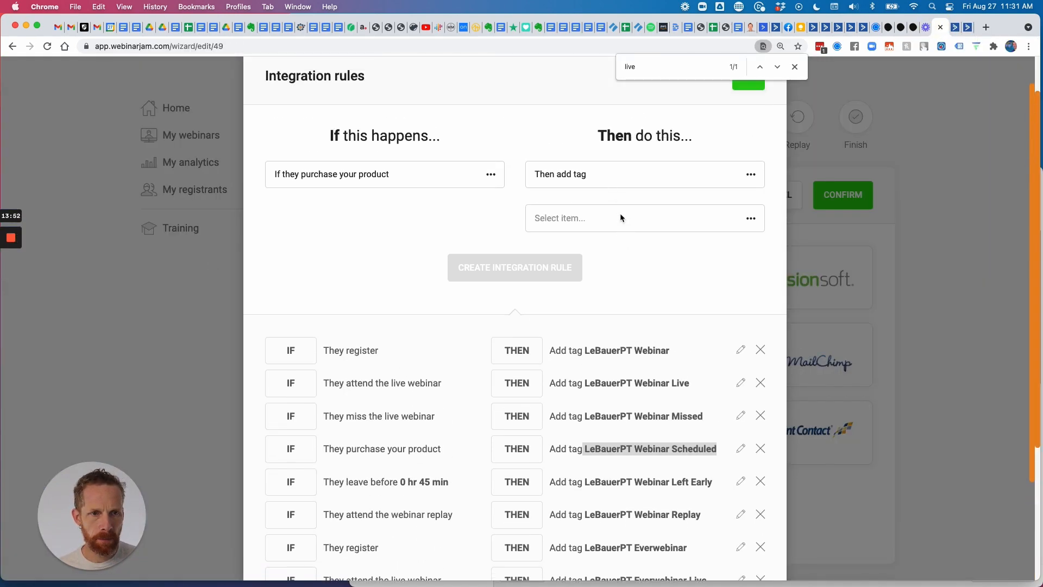
{"action": "left_click", "coordinate": [602, 239]}
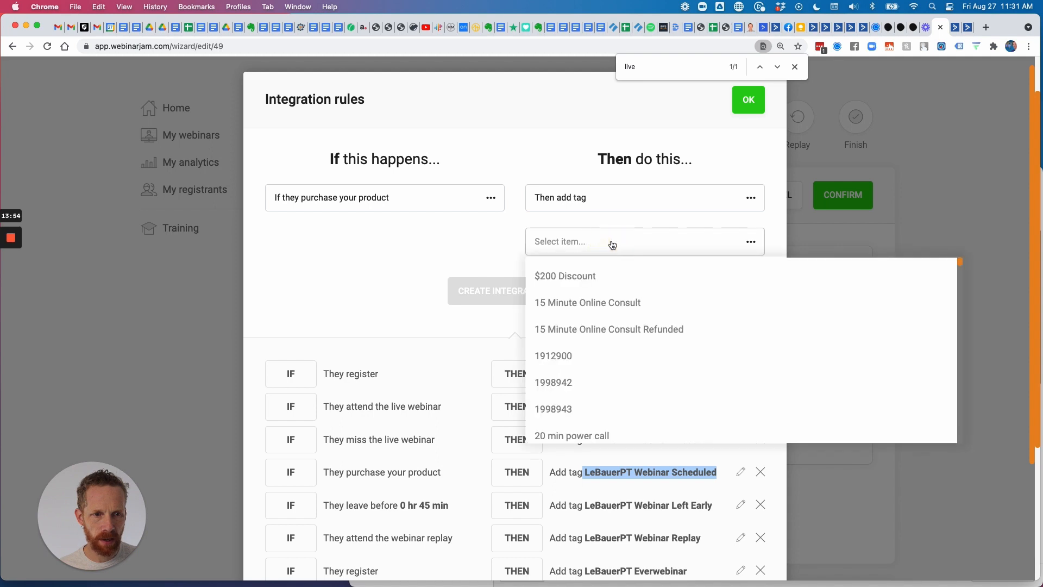
{"action": "scroll", "coordinate": [620, 315], "scroll_direction": "down", "scroll_amount": 2}
{"action": "scroll", "coordinate": [622, 321], "scroll_direction": "down", "scroll_amount": 20}
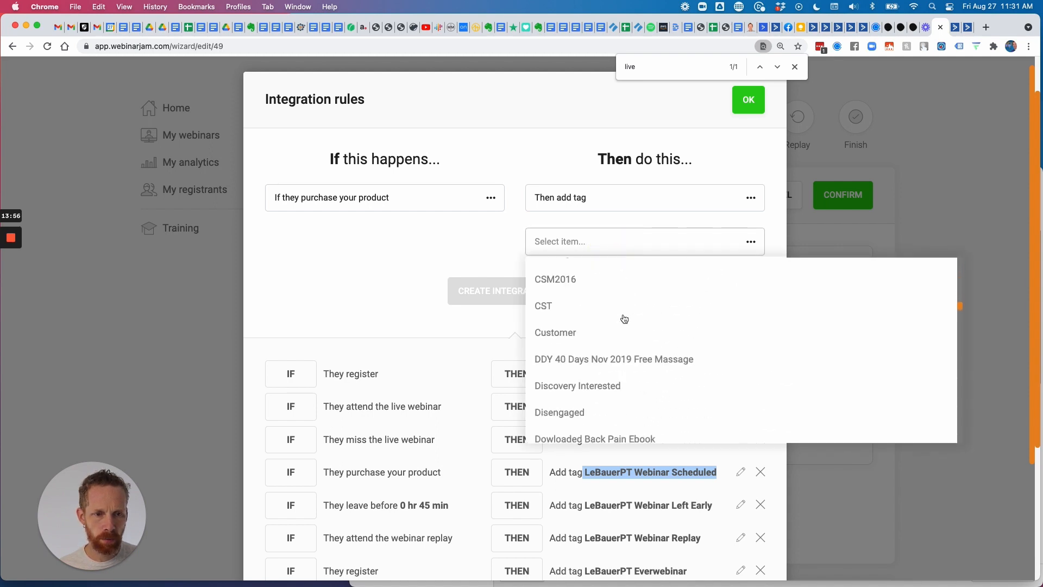
{"action": "scroll", "coordinate": [624, 318], "scroll_direction": "down", "scroll_amount": 20}
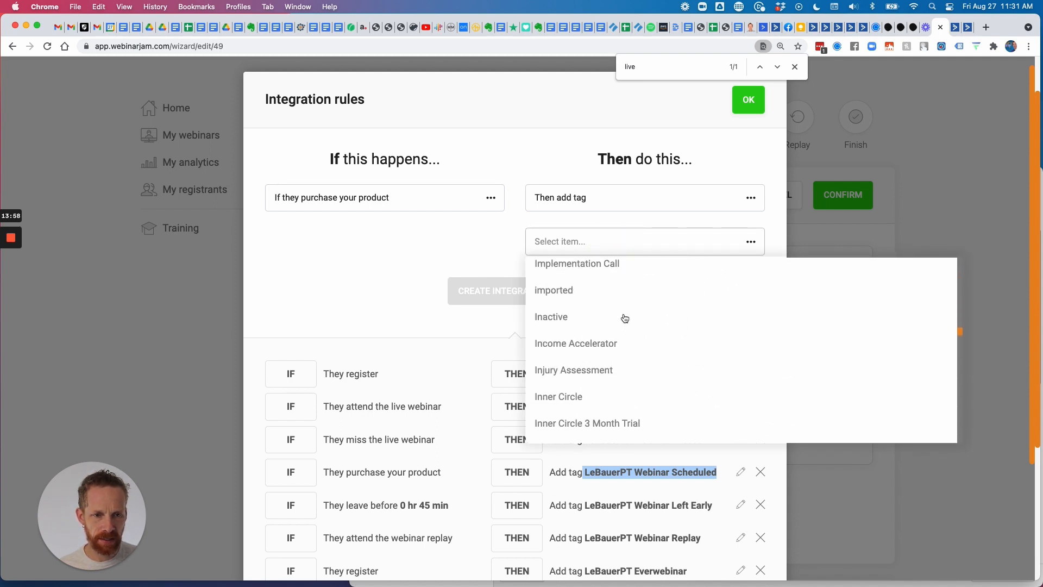
{"action": "scroll", "coordinate": [624, 319], "scroll_direction": "down", "scroll_amount": 6}
{"action": "scroll", "coordinate": [626, 323], "scroll_direction": "up", "scroll_amount": 4}
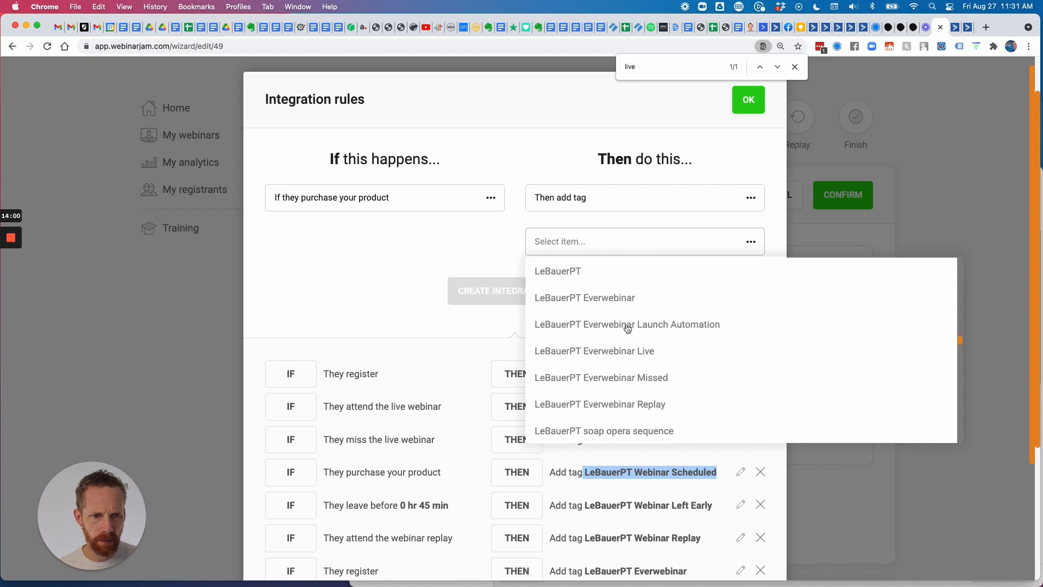
{"action": "scroll", "coordinate": [628, 328], "scroll_direction": "down", "scroll_amount": 2}
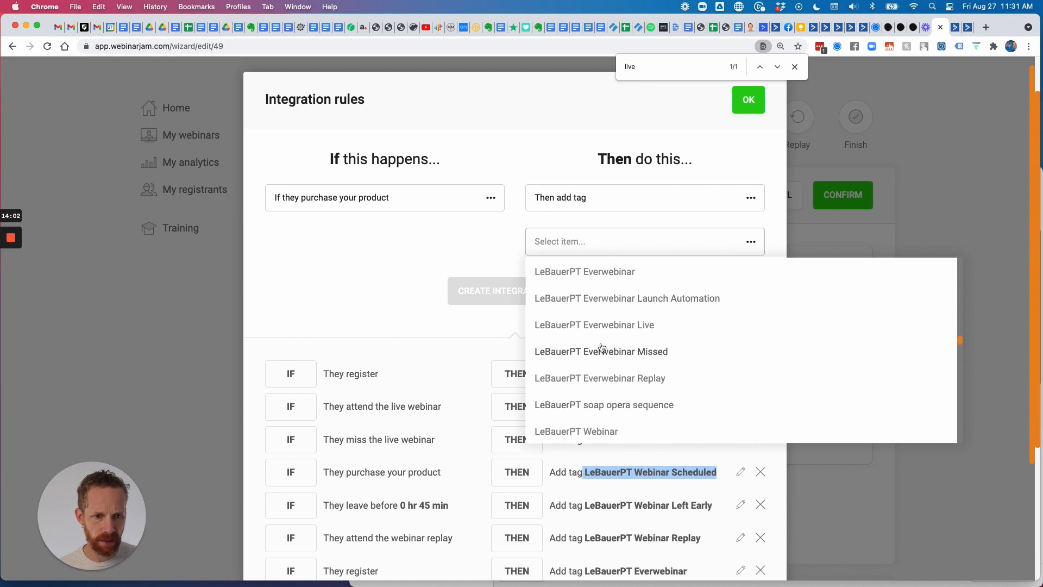
{"action": "scroll", "coordinate": [600, 350], "scroll_direction": "up", "scroll_amount": 2}
{"action": "left_click", "coordinate": [456, 251]}
{"action": "left_click", "coordinate": [747, 103]}
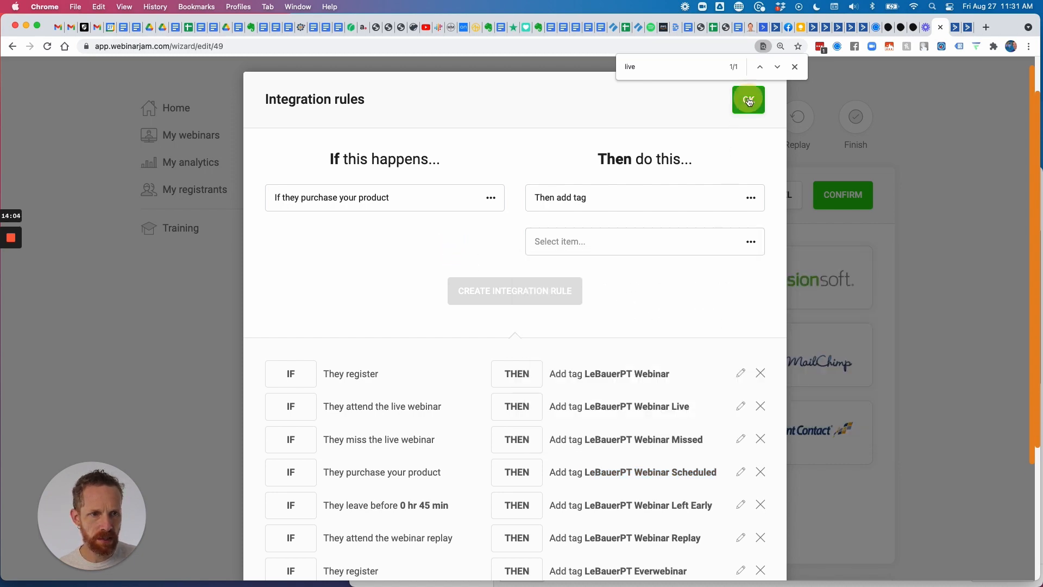
{"action": "left_click", "coordinate": [837, 197]}
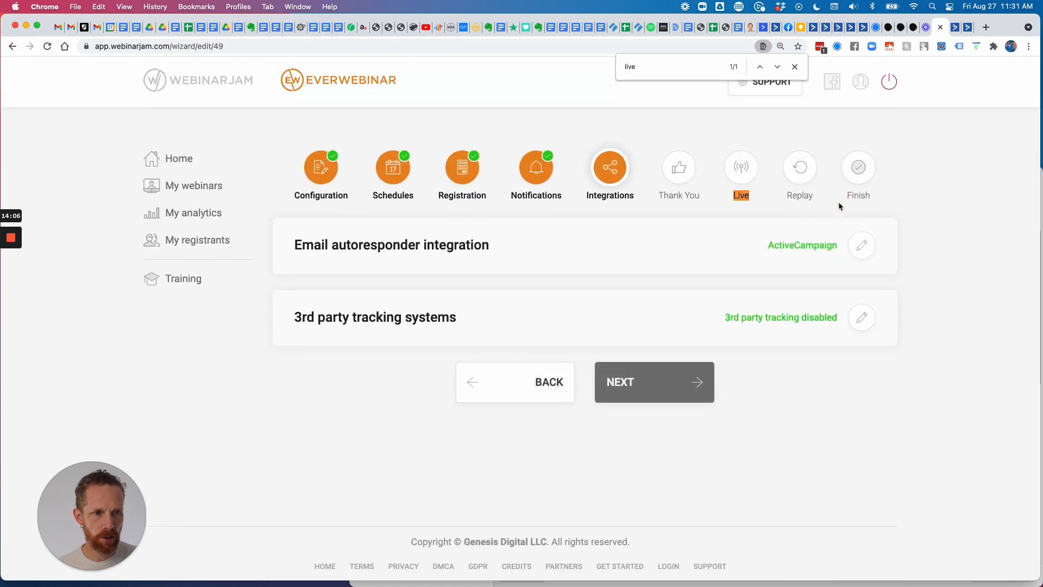
{"action": "left_click", "coordinate": [864, 247]}
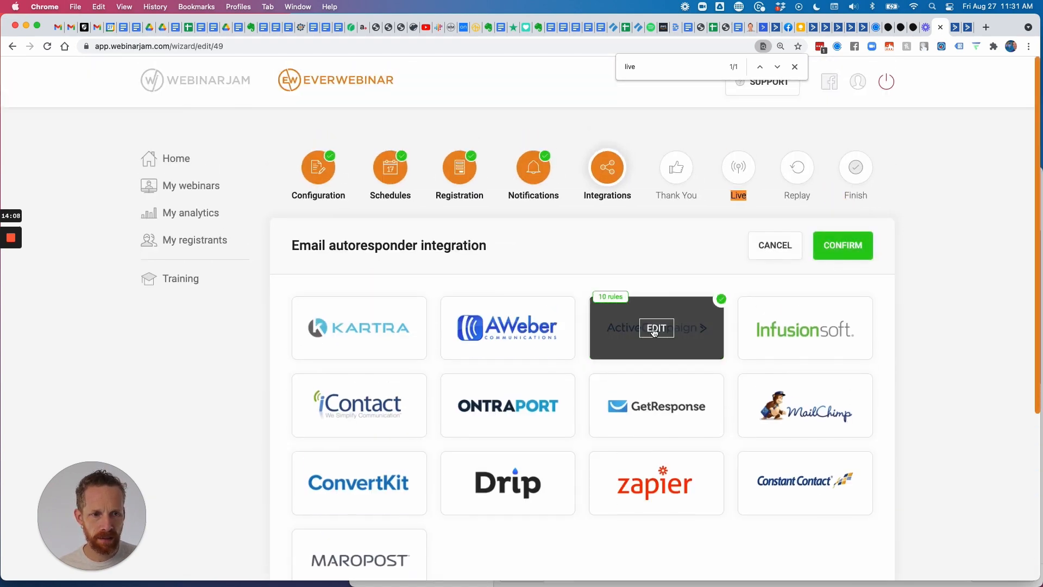
{"action": "left_click", "coordinate": [655, 328]}
{"action": "left_click", "coordinate": [424, 187]}
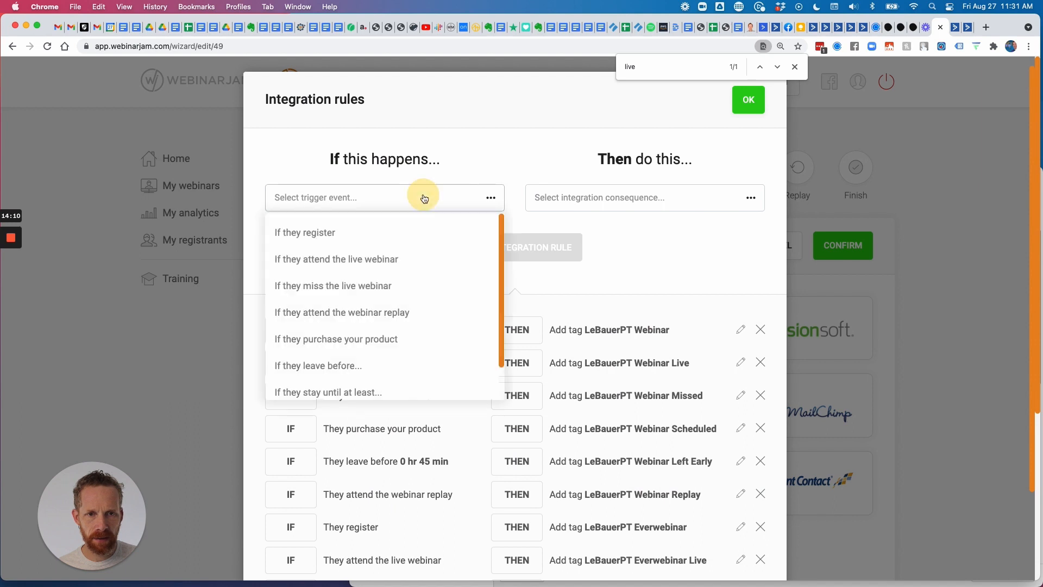
{"action": "left_click", "coordinate": [389, 341]}
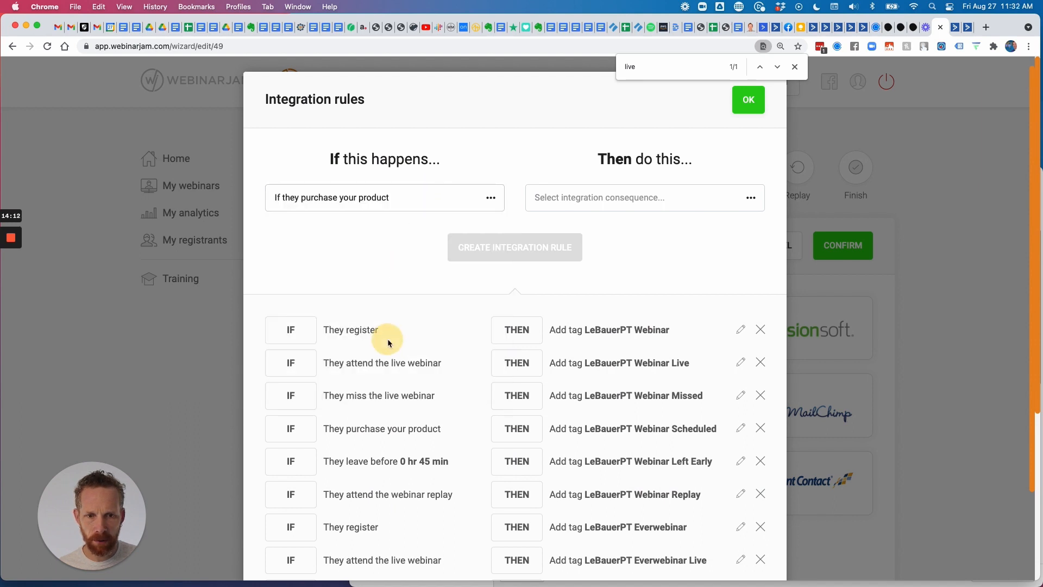
{"action": "left_click", "coordinate": [558, 203]}
{"action": "left_click", "coordinate": [563, 233]}
{"action": "left_click", "coordinate": [575, 241]}
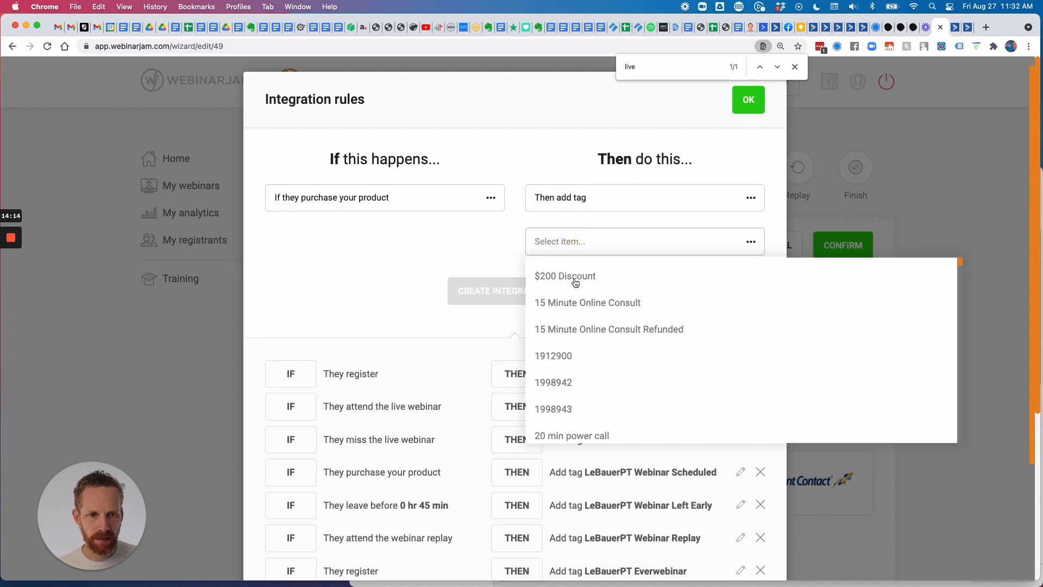
{"action": "scroll", "coordinate": [576, 282], "scroll_direction": "down", "scroll_amount": 15}
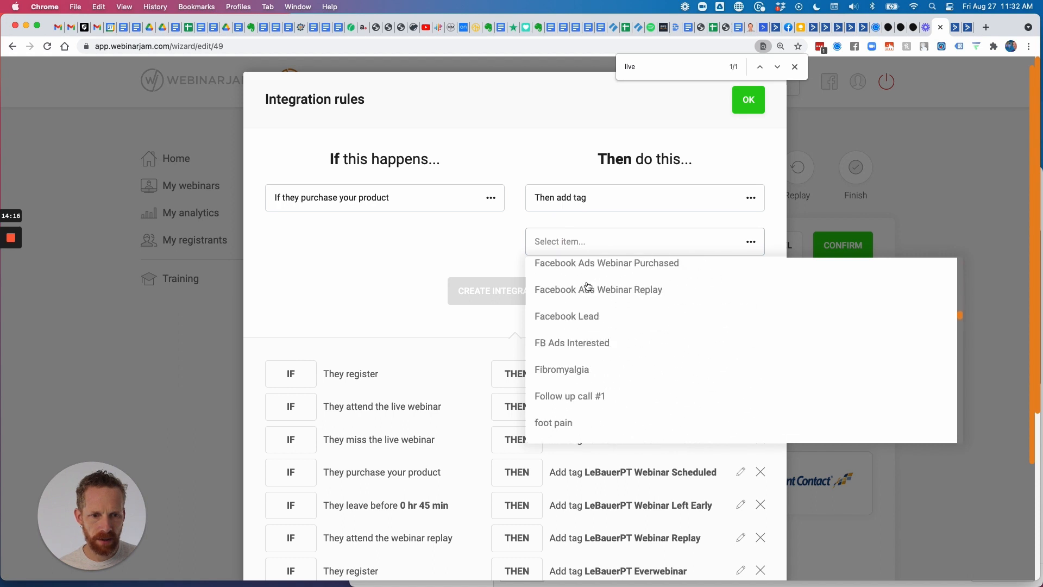
{"action": "scroll", "coordinate": [587, 286], "scroll_direction": "down", "scroll_amount": 15}
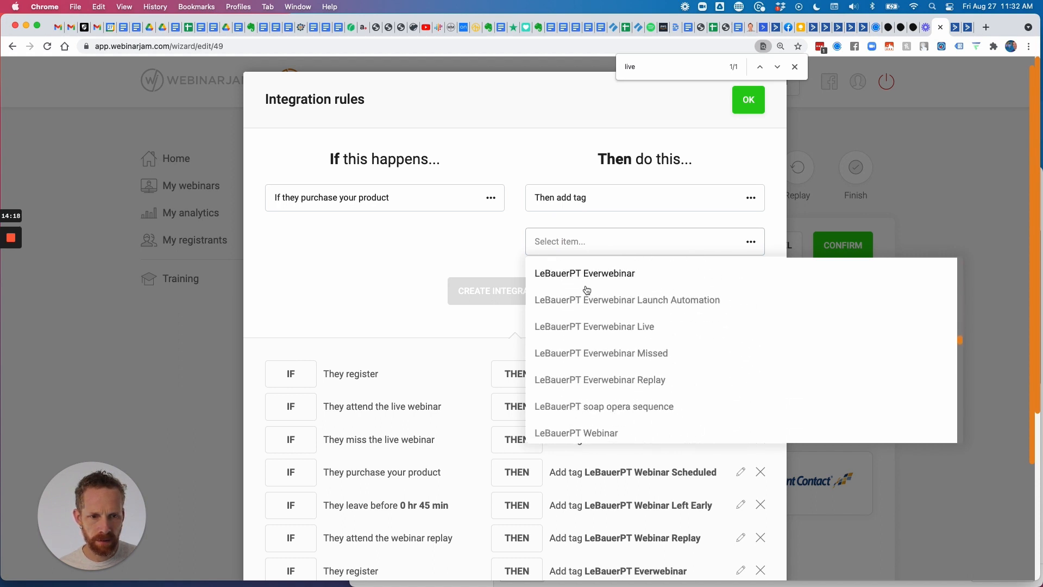
{"action": "scroll", "coordinate": [588, 291], "scroll_direction": "down", "scroll_amount": 2}
{"action": "scroll", "coordinate": [591, 293], "scroll_direction": "up", "scroll_amount": 3}
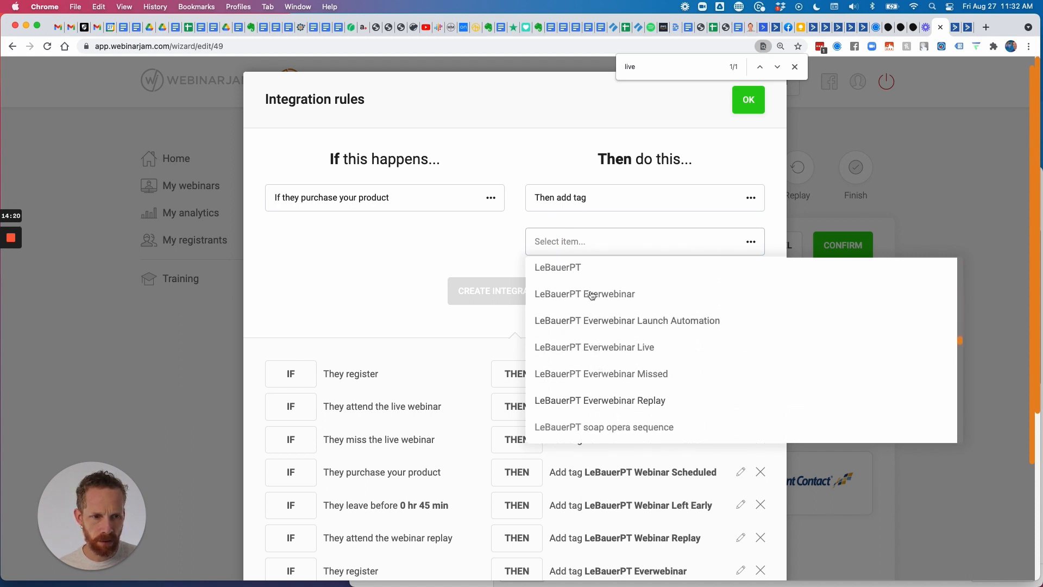
{"action": "scroll", "coordinate": [593, 295], "scroll_direction": "up", "scroll_amount": 2}
{"action": "scroll", "coordinate": [594, 296], "scroll_direction": "down", "scroll_amount": 5}
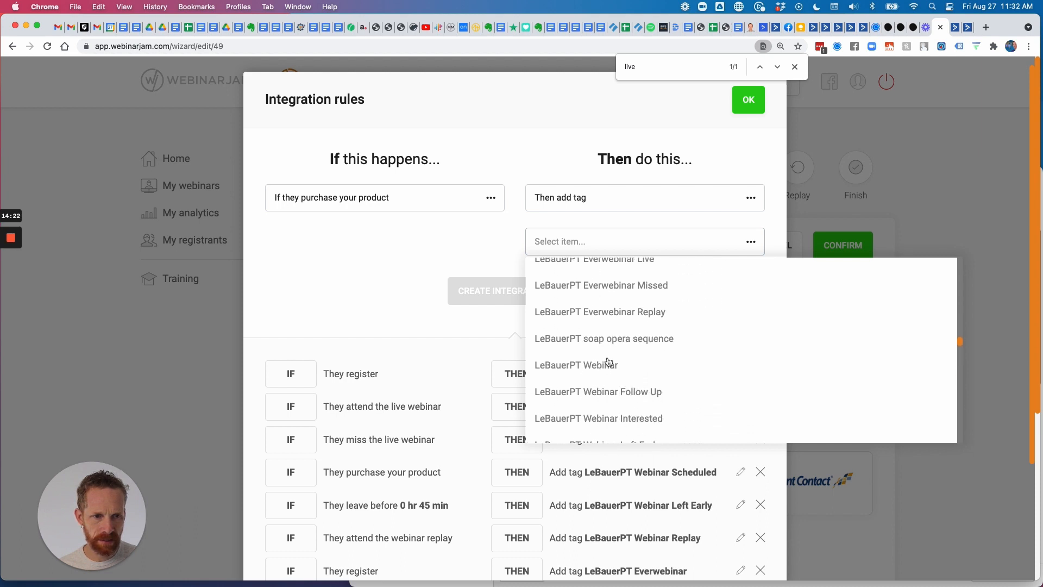
{"action": "scroll", "coordinate": [598, 396], "scroll_direction": "down", "scroll_amount": 4}
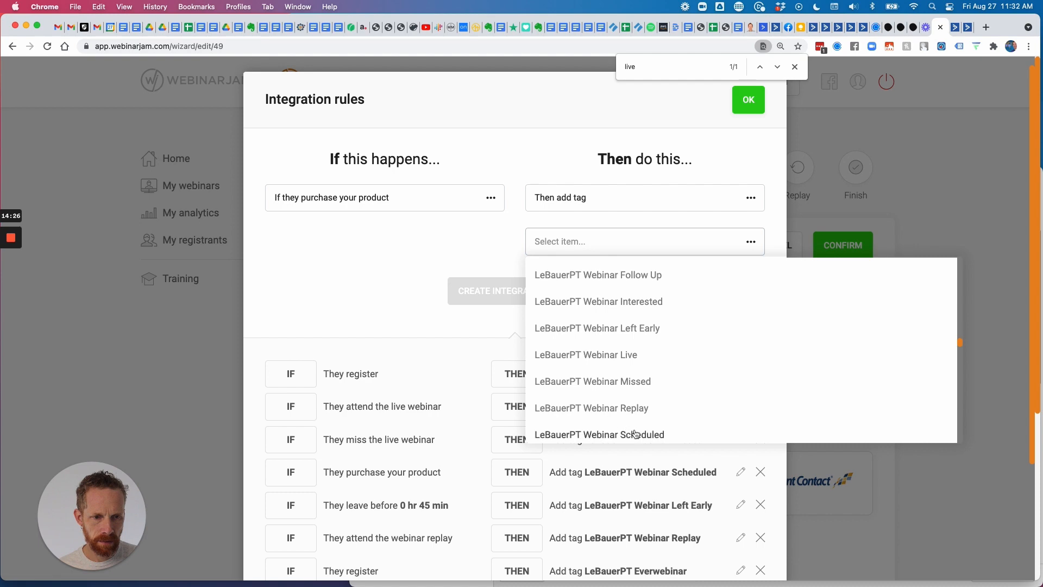
{"action": "left_click", "coordinate": [425, 247]}
{"action": "left_click", "coordinate": [752, 99]}
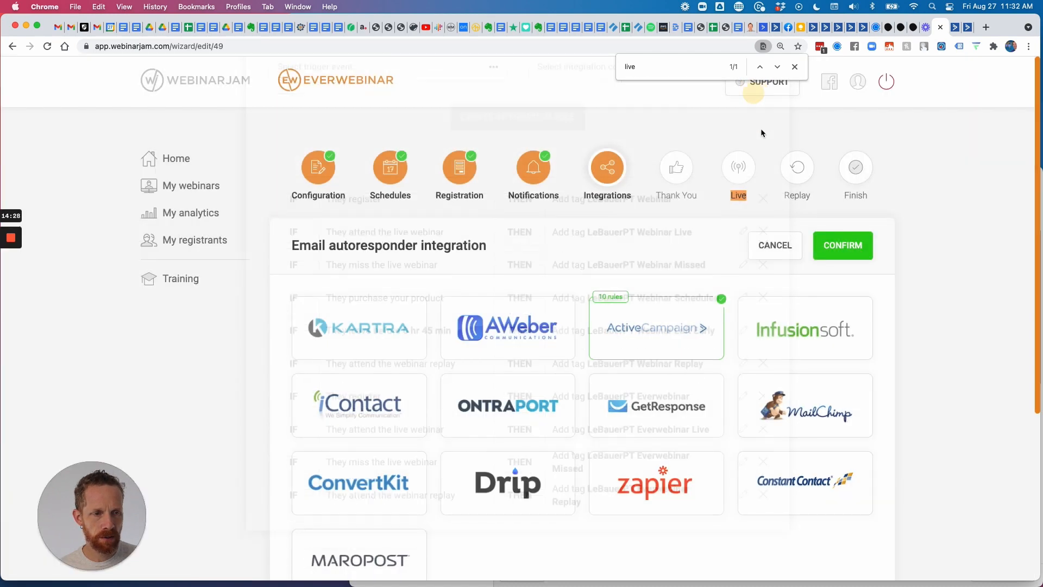
{"action": "left_click", "coordinate": [842, 245]}
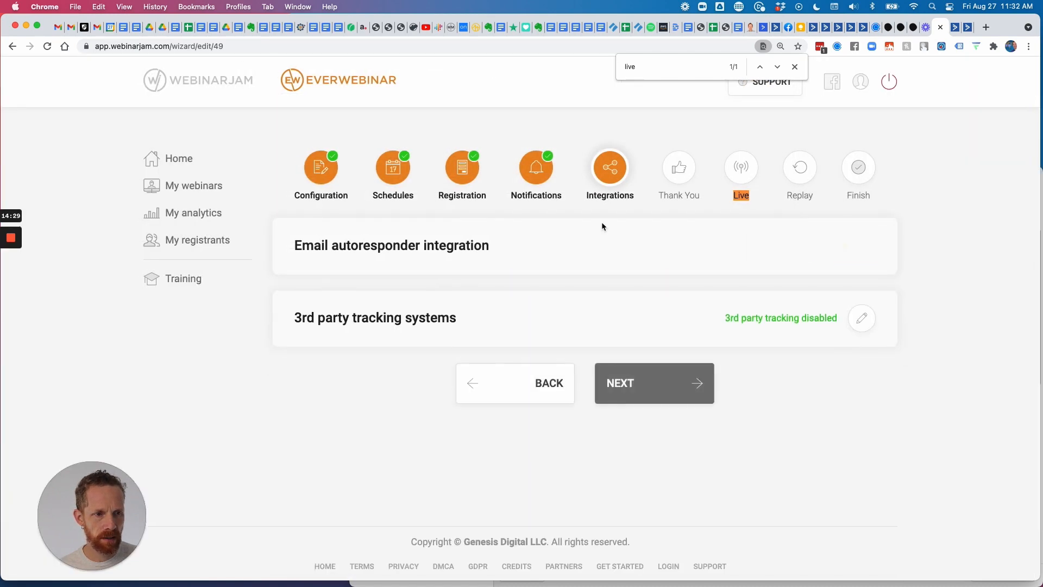
Reload the webinar wizard and re-confirm the webinar schedules.
{"action": "left_click", "coordinate": [46, 48]}
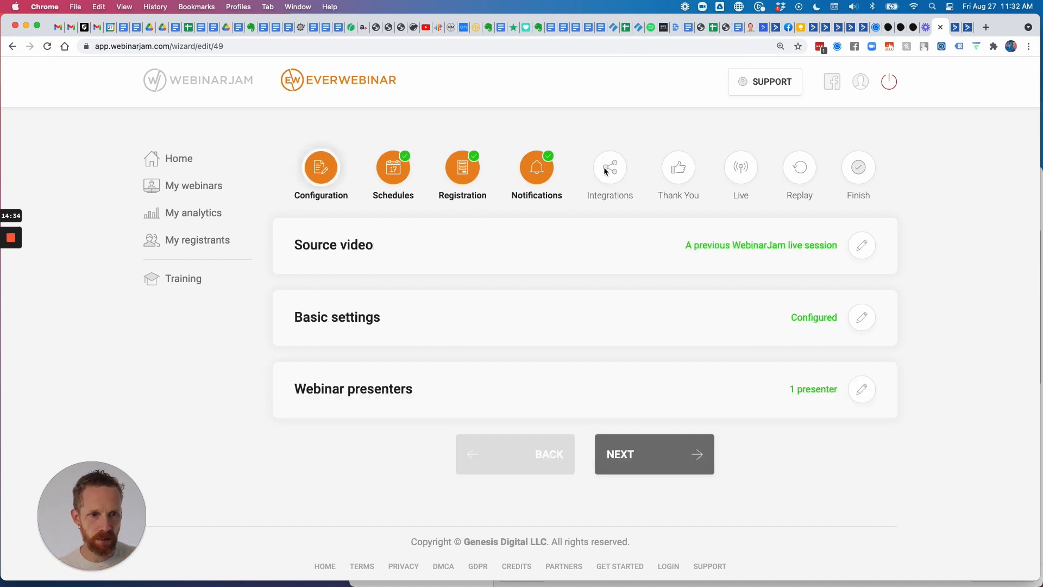
{"action": "left_click", "coordinate": [624, 454]}
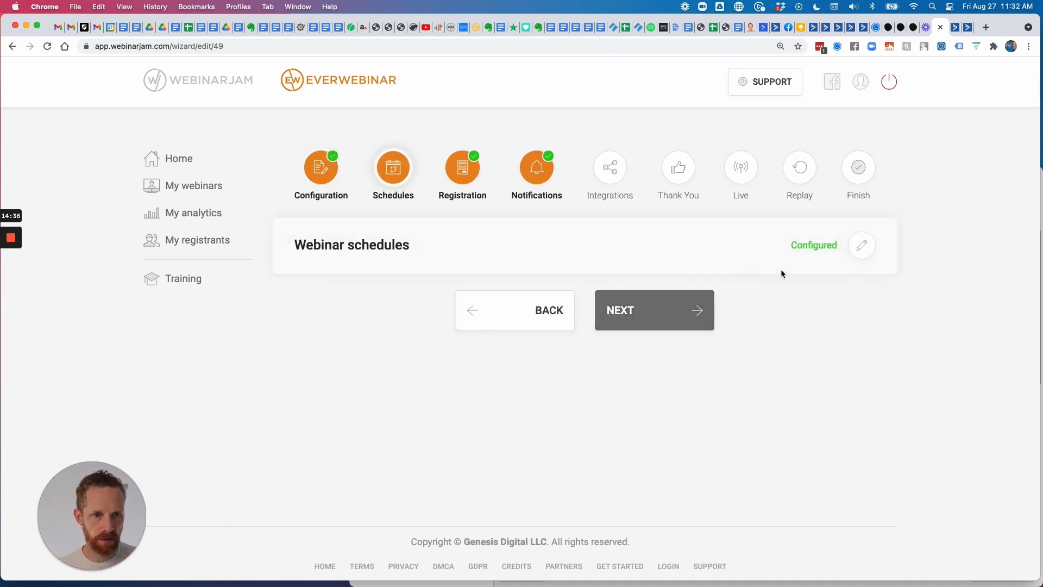
{"action": "left_click", "coordinate": [864, 247]}
{"action": "scroll", "coordinate": [668, 334], "scroll_direction": "down", "scroll_amount": 3}
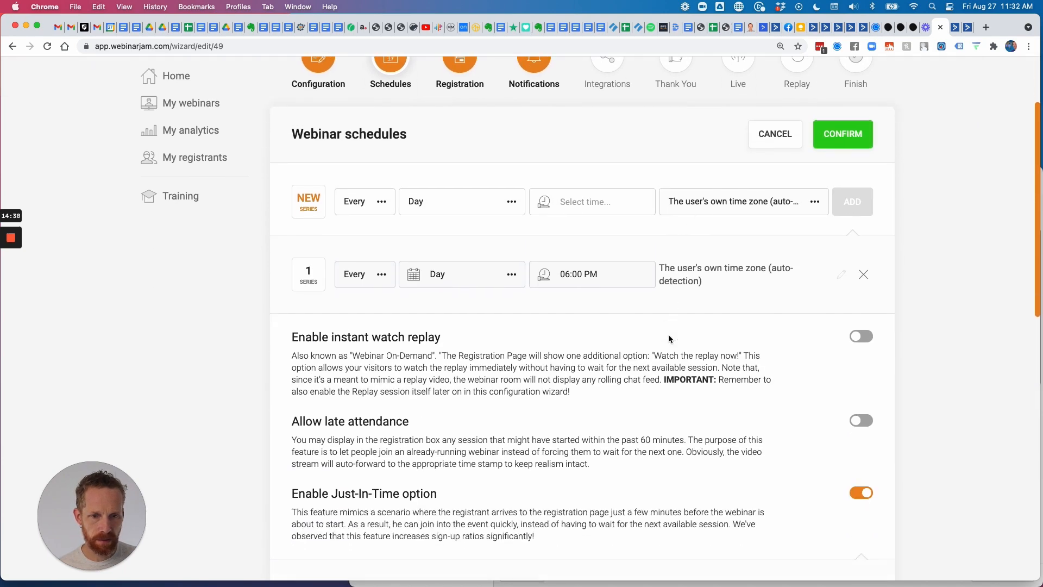
{"action": "scroll", "coordinate": [668, 335], "scroll_direction": "up", "scroll_amount": 3}
{"action": "left_click", "coordinate": [842, 247]}
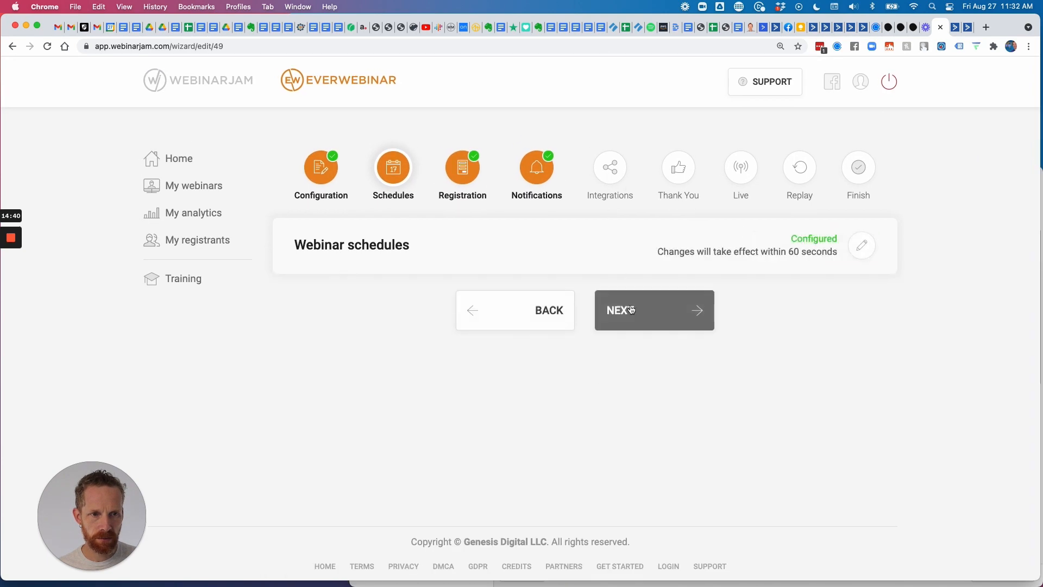
Advance through Registration and Notifications to Integrations and open the ActiveCampaign integration rules.
{"action": "left_click", "coordinate": [643, 314]}
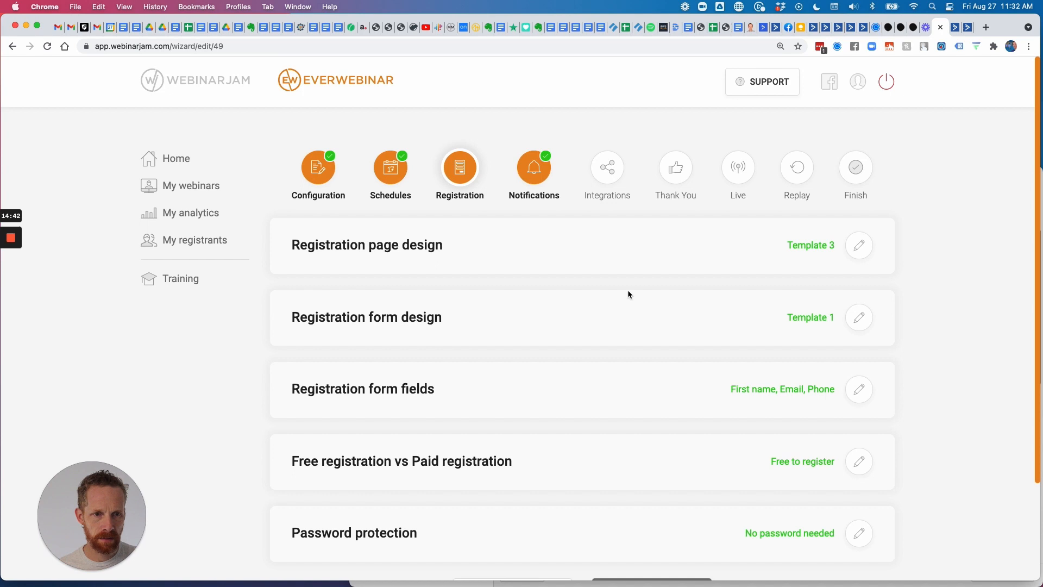
{"action": "scroll", "coordinate": [628, 289], "scroll_direction": "down", "scroll_amount": 1}
{"action": "scroll", "coordinate": [630, 337], "scroll_direction": "down", "scroll_amount": 3}
{"action": "left_click", "coordinate": [648, 478]}
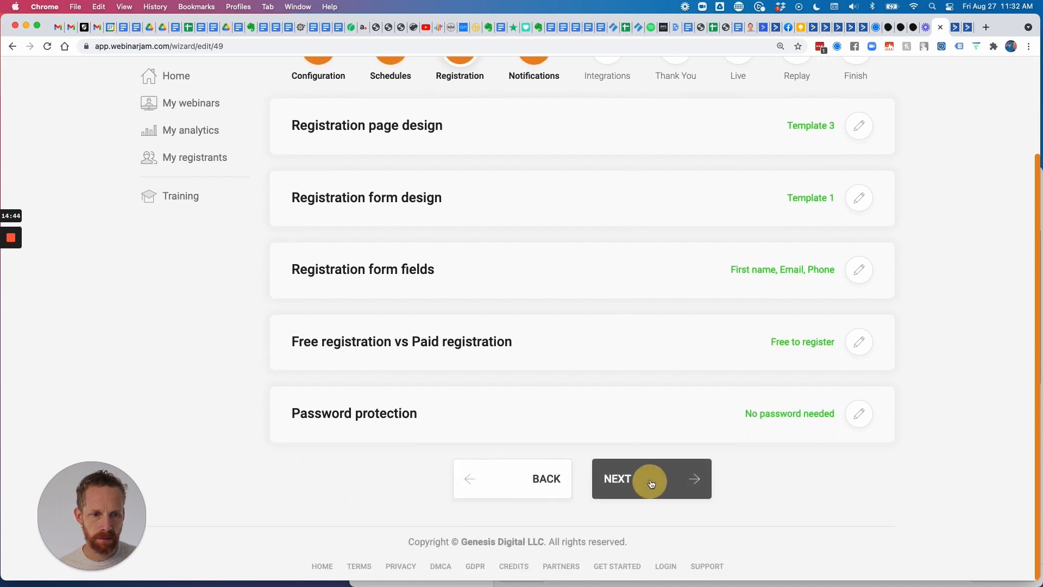
{"action": "left_click", "coordinate": [650, 380]}
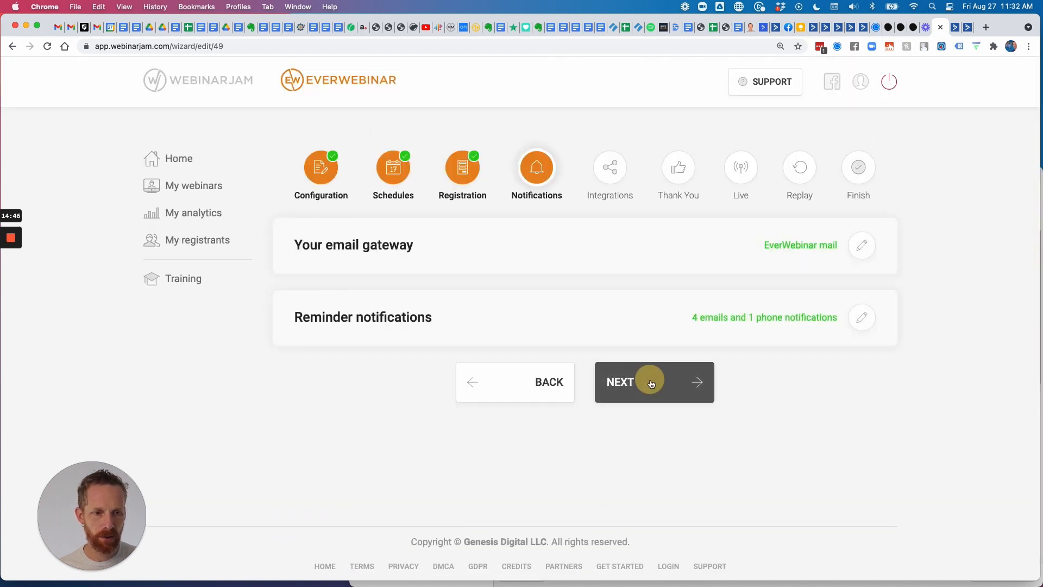
{"action": "left_click", "coordinate": [863, 245]}
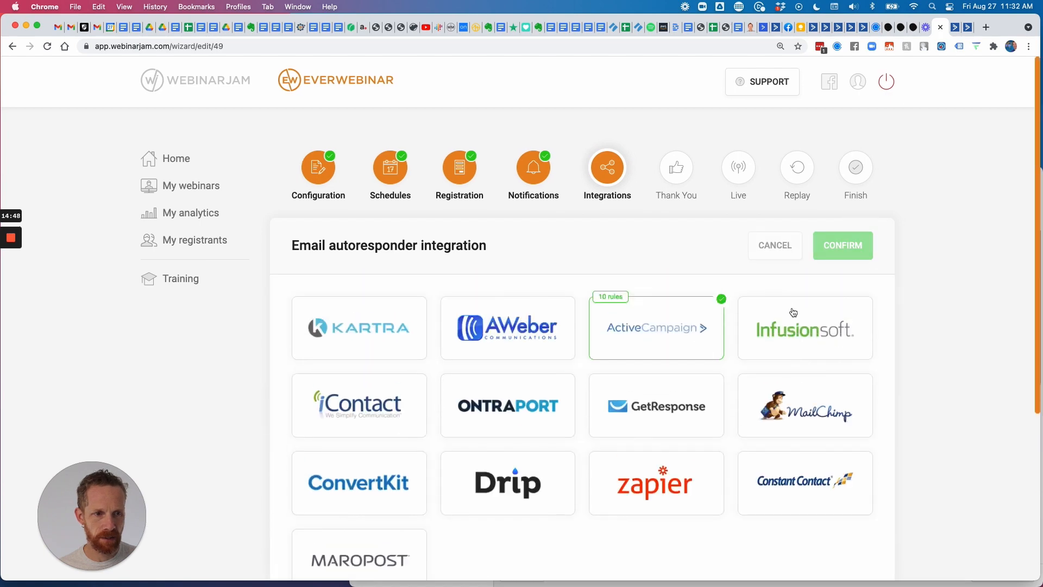
{"action": "left_click", "coordinate": [652, 328]}
Start a rule triggered by purchasing the product, with the 'Then add tag' consequence.
{"action": "scroll", "coordinate": [649, 326], "scroll_direction": "down", "scroll_amount": 3}
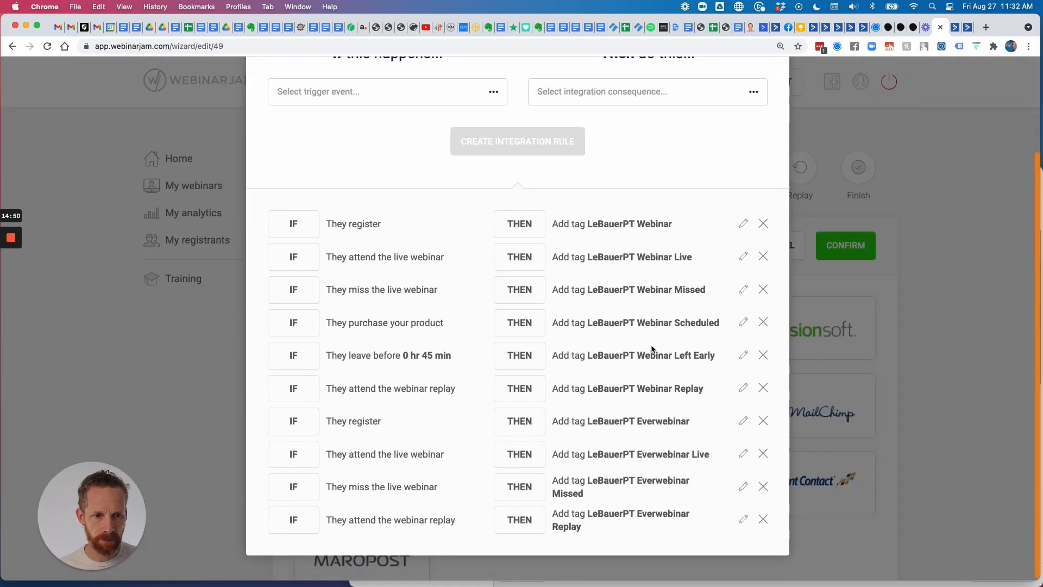
{"action": "scroll", "coordinate": [648, 418], "scroll_direction": "up", "scroll_amount": 3}
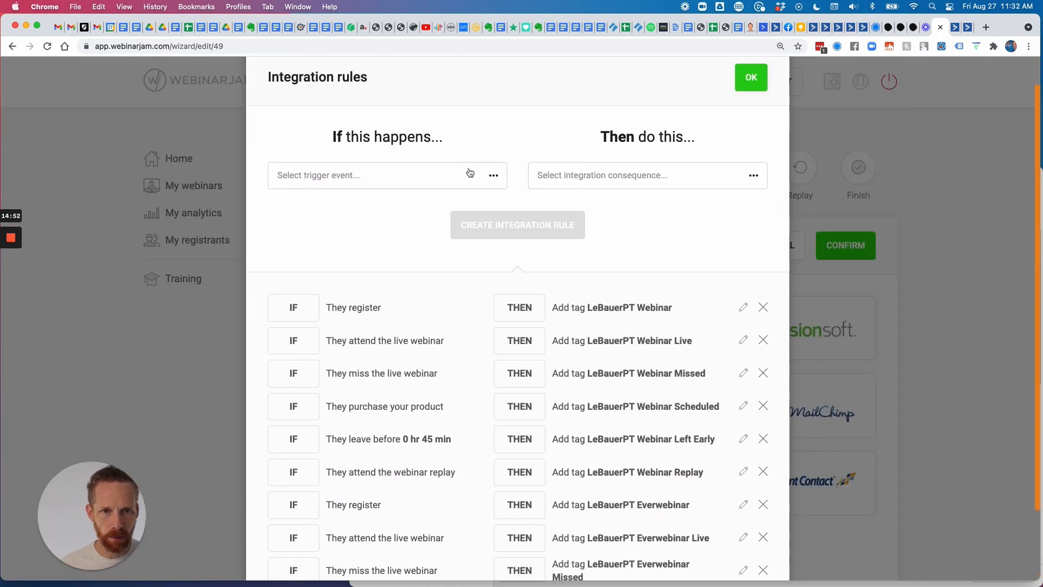
{"action": "left_click", "coordinate": [469, 173]}
{"action": "left_click", "coordinate": [383, 315]}
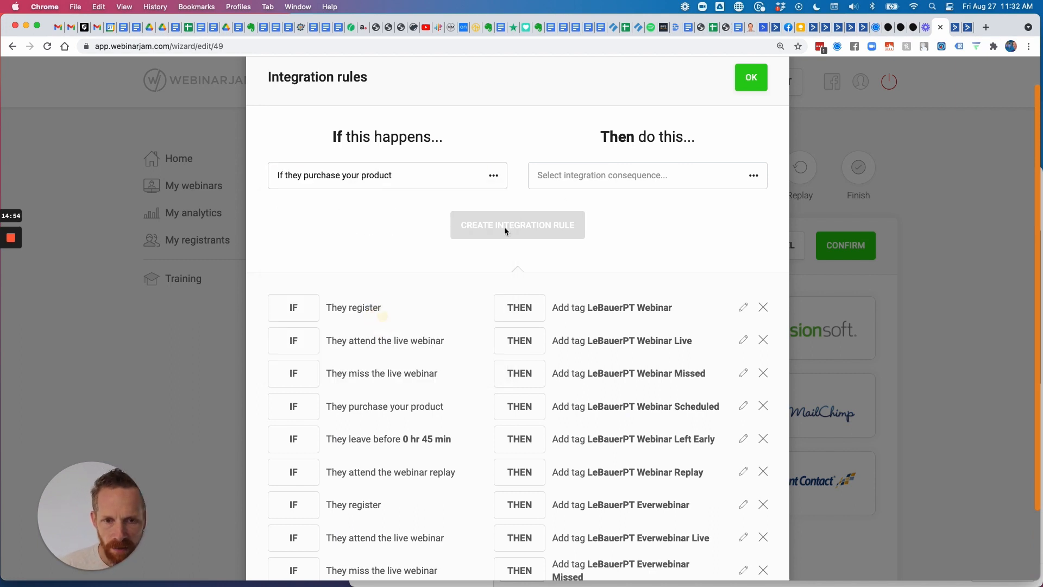
{"action": "left_click", "coordinate": [581, 175]}
{"action": "left_click", "coordinate": [590, 212]}
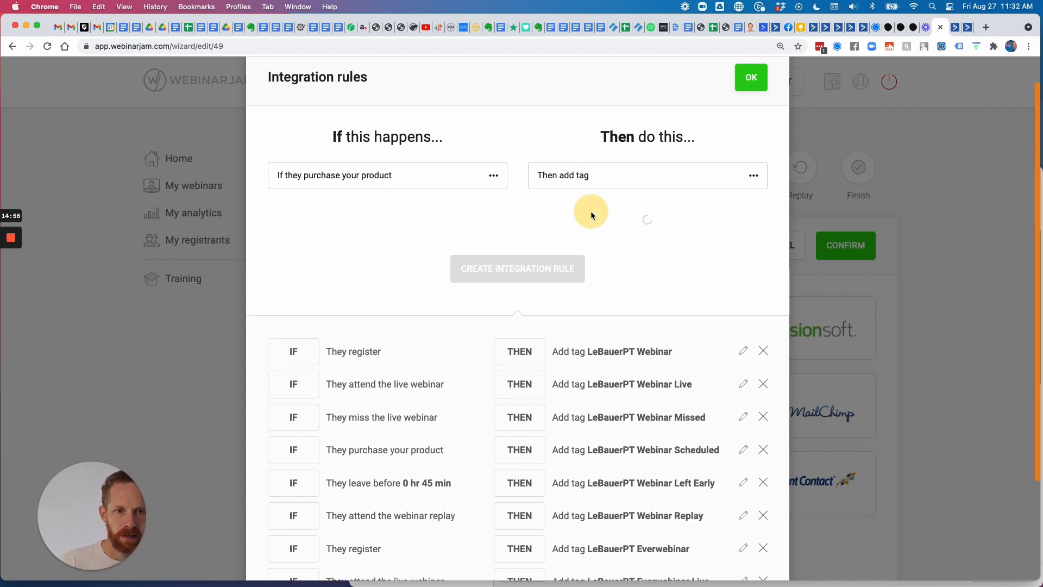
Choose the LeBauerPT Everwebinar Scheduled tag, create the rule, and review the rules list.
{"action": "left_click", "coordinate": [620, 220]}
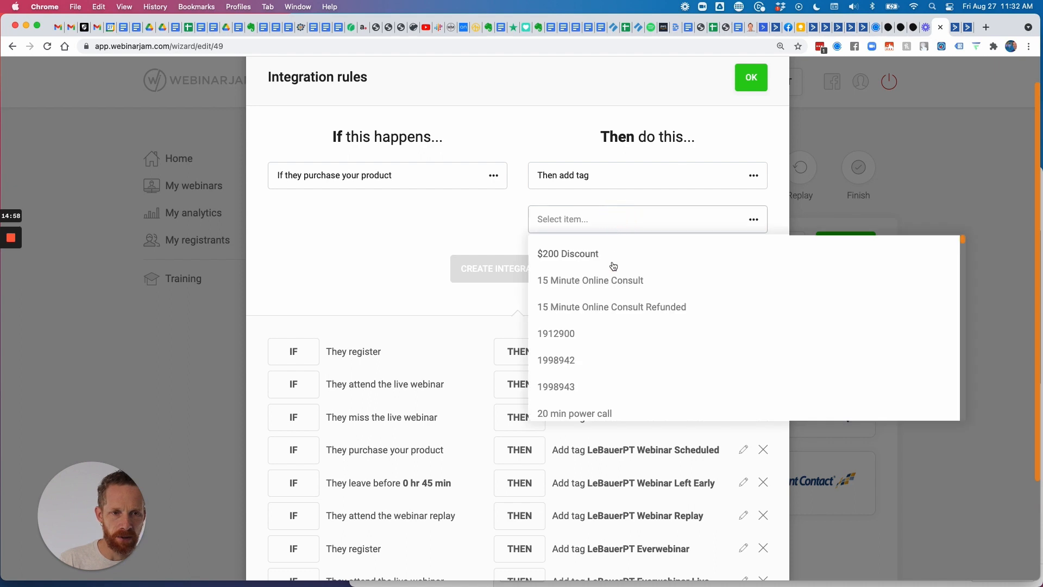
{"action": "scroll", "coordinate": [615, 266], "scroll_direction": "down", "scroll_amount": 15}
{"action": "scroll", "coordinate": [615, 270], "scroll_direction": "down", "scroll_amount": 20}
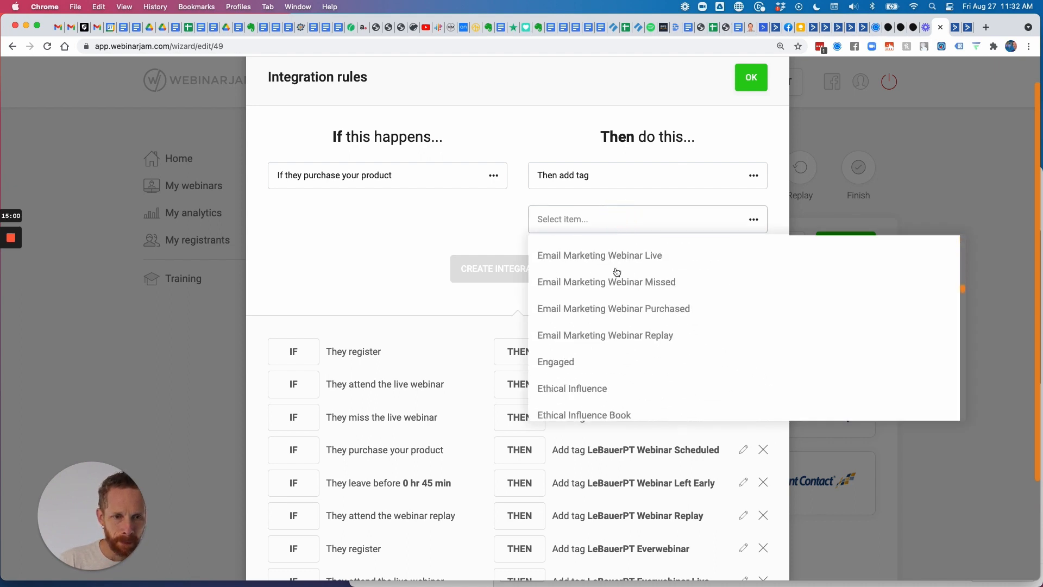
{"action": "scroll", "coordinate": [617, 273], "scroll_direction": "down", "scroll_amount": 20}
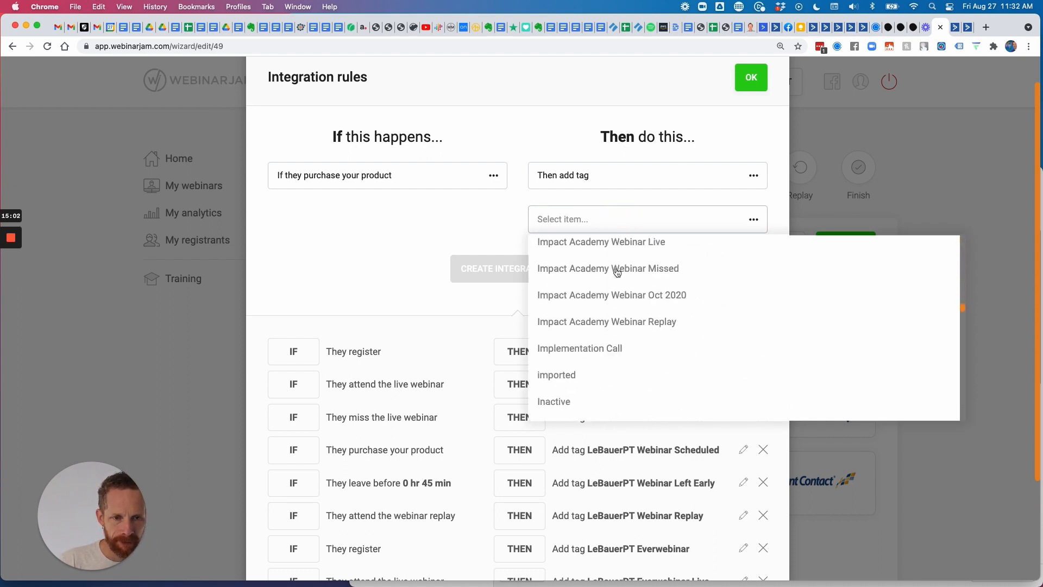
{"action": "scroll", "coordinate": [616, 272], "scroll_direction": "up", "scroll_amount": 2}
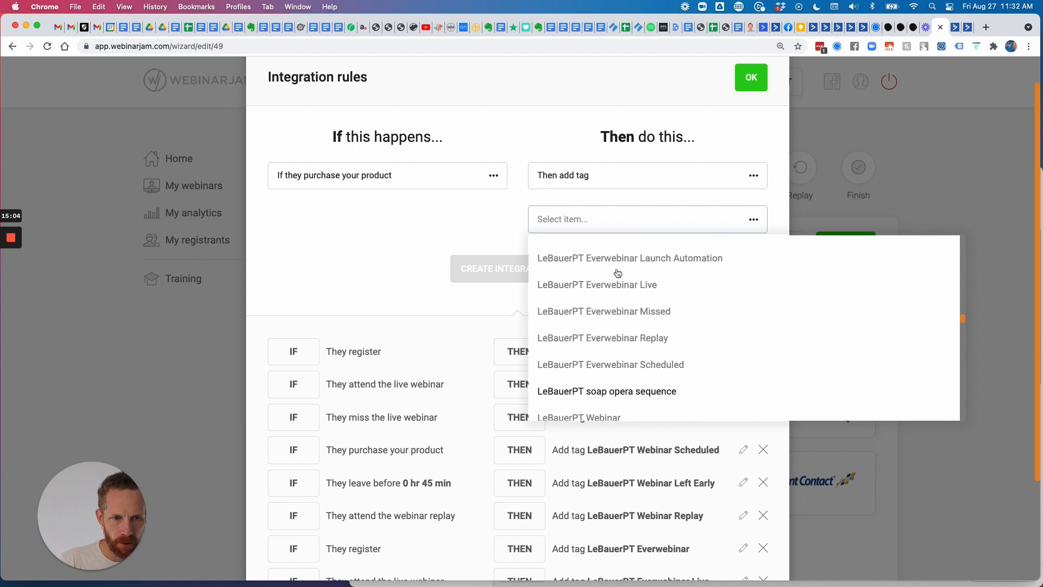
{"action": "left_click", "coordinate": [612, 364]}
{"action": "left_click", "coordinate": [520, 270]}
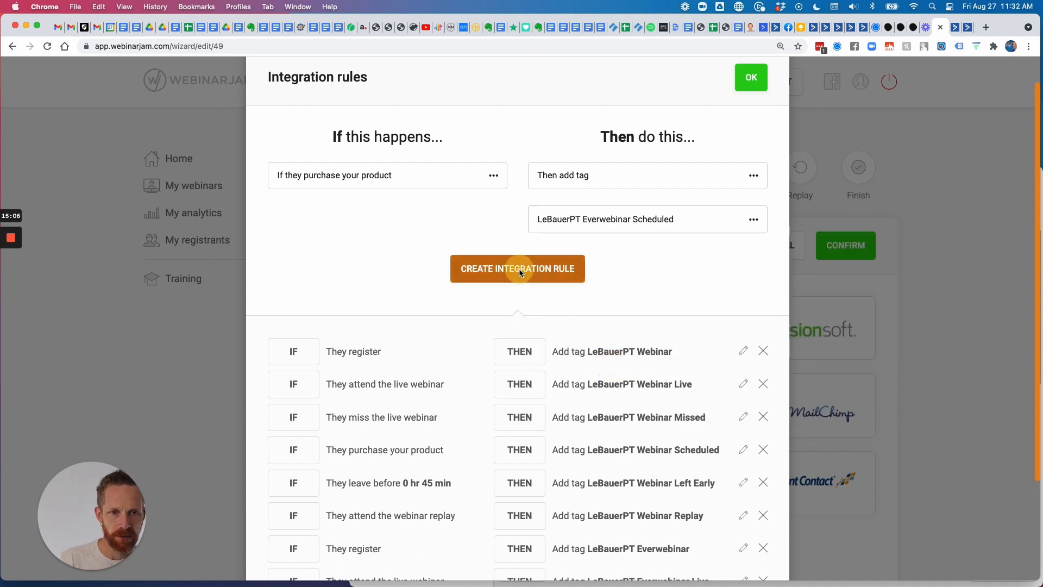
{"action": "scroll", "coordinate": [652, 438], "scroll_direction": "down", "scroll_amount": 2}
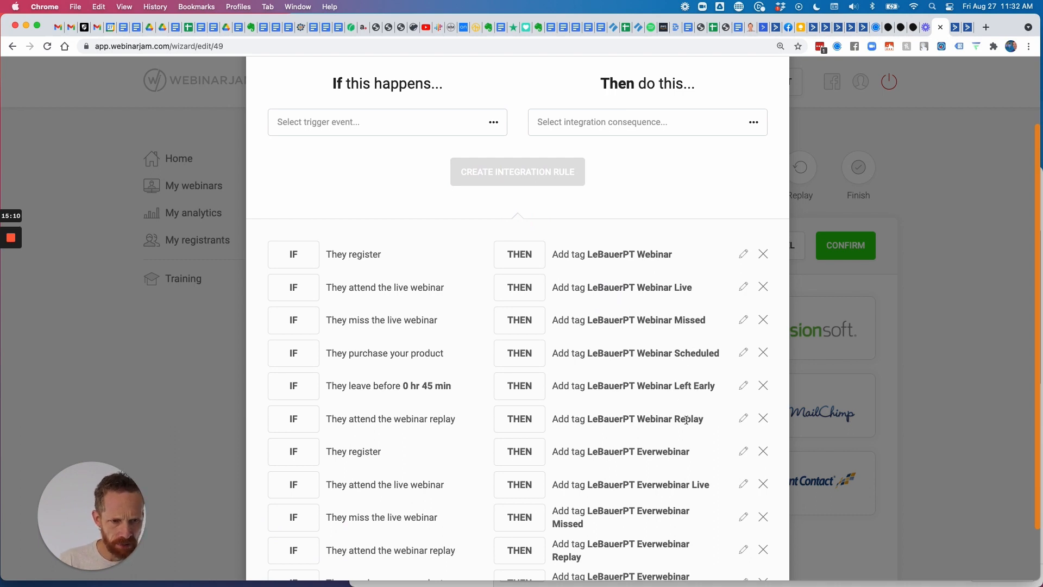
{"action": "scroll", "coordinate": [652, 369], "scroll_direction": "down", "scroll_amount": 3}
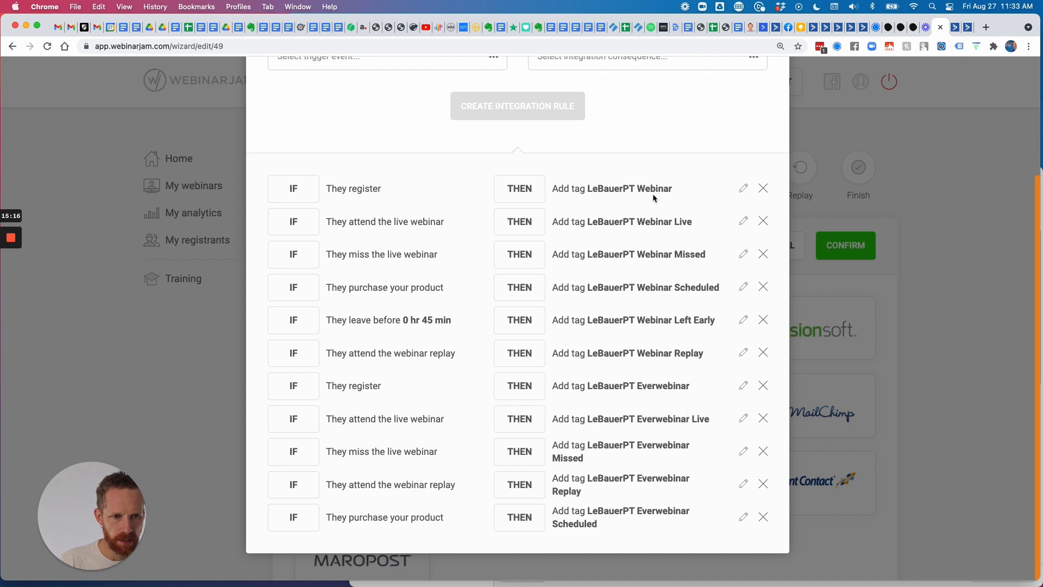
{"action": "scroll", "coordinate": [679, 351], "scroll_direction": "up", "scroll_amount": 6}
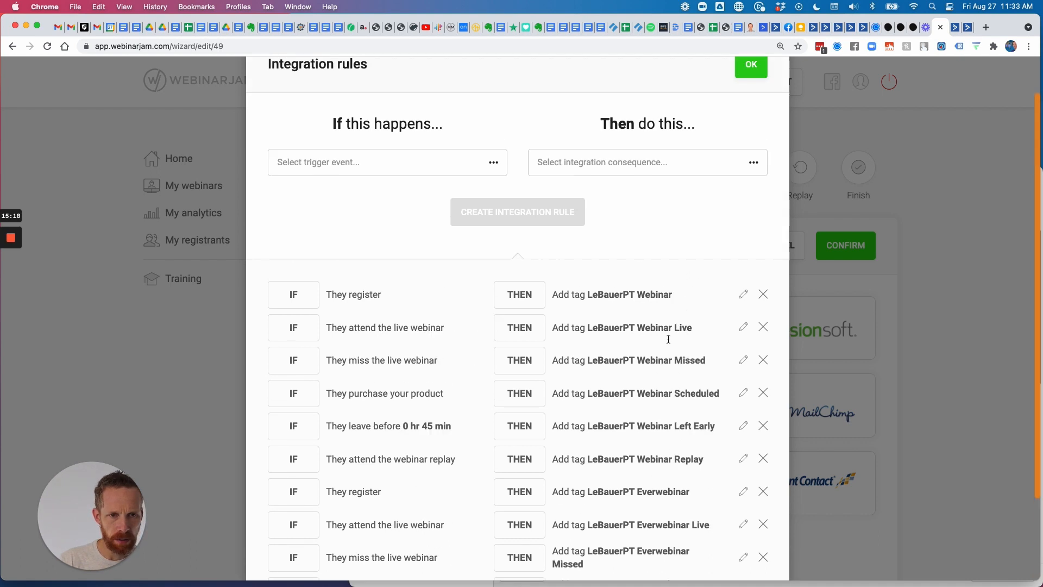
Set the rule trigger to 'If they leave before' 0 hr 45 min.
{"action": "left_click", "coordinate": [411, 202]}
{"action": "scroll", "coordinate": [378, 258], "scroll_direction": "down", "scroll_amount": 1}
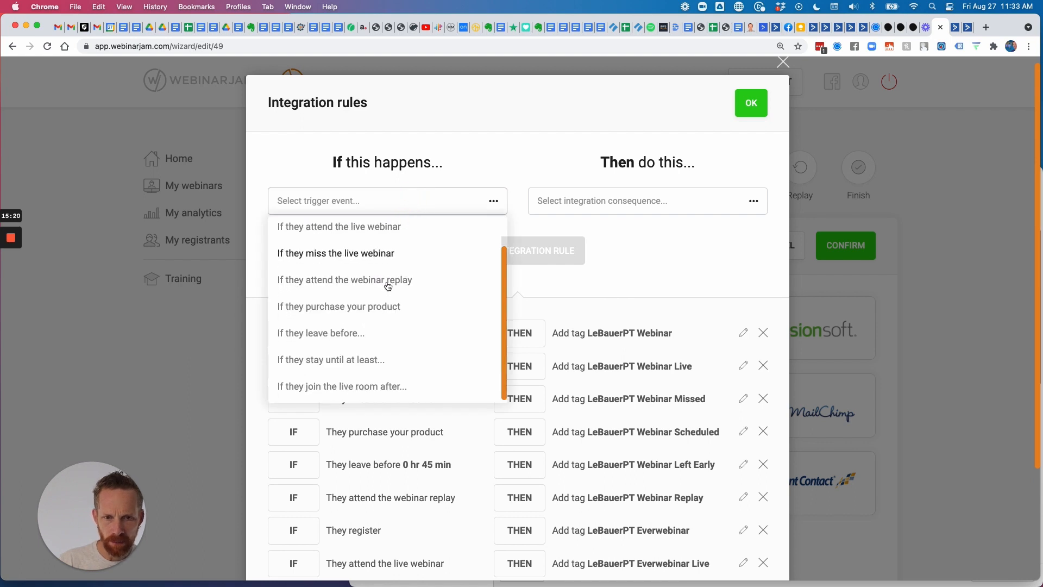
{"action": "left_click", "coordinate": [345, 330]}
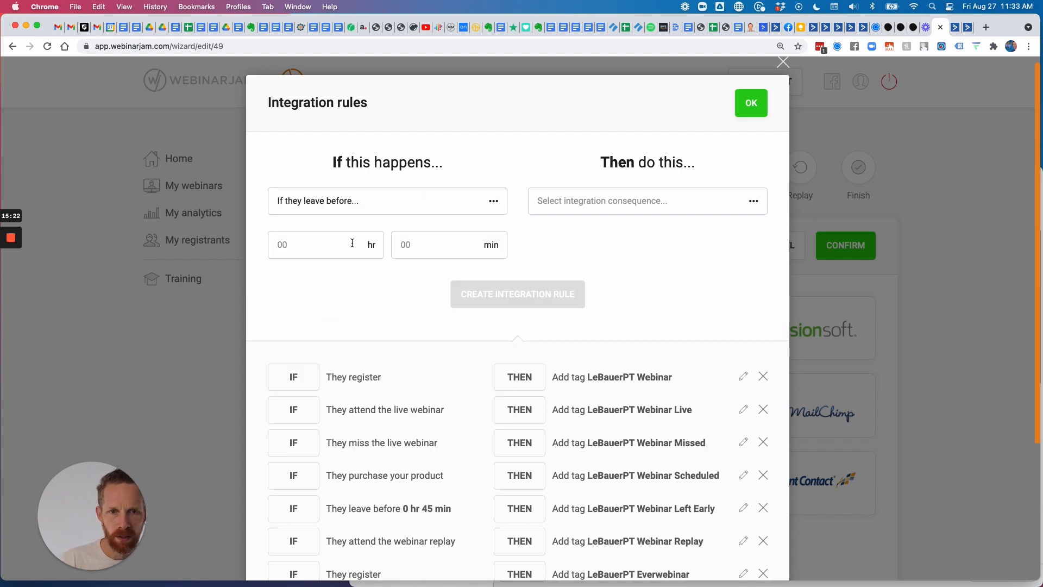
{"action": "left_click", "coordinate": [429, 242]}
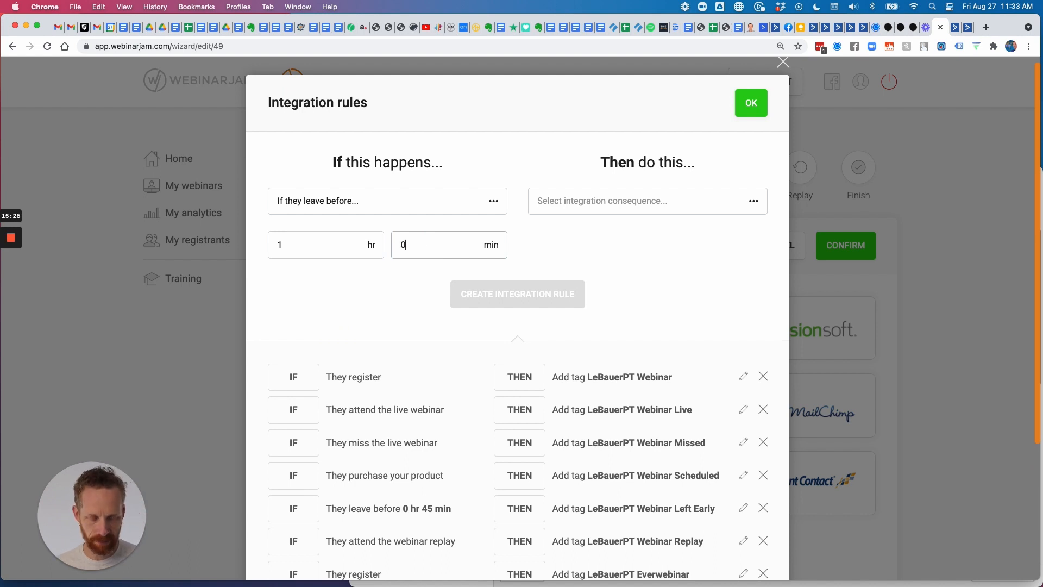
{"action": "key", "text": "Tab"}
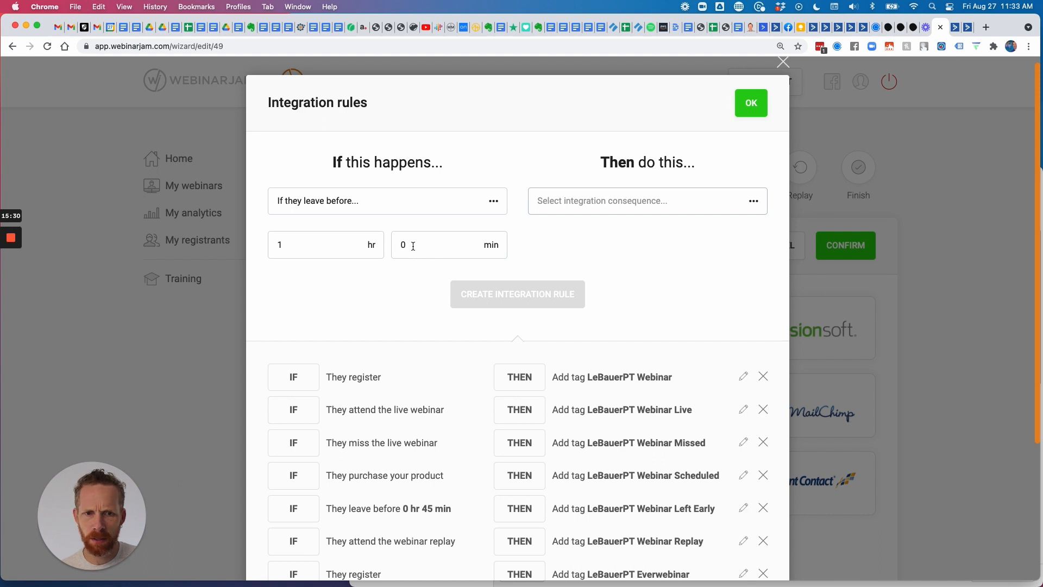
{"action": "left_click_drag", "start_coordinate": [348, 245], "coordinate": [246, 235]}
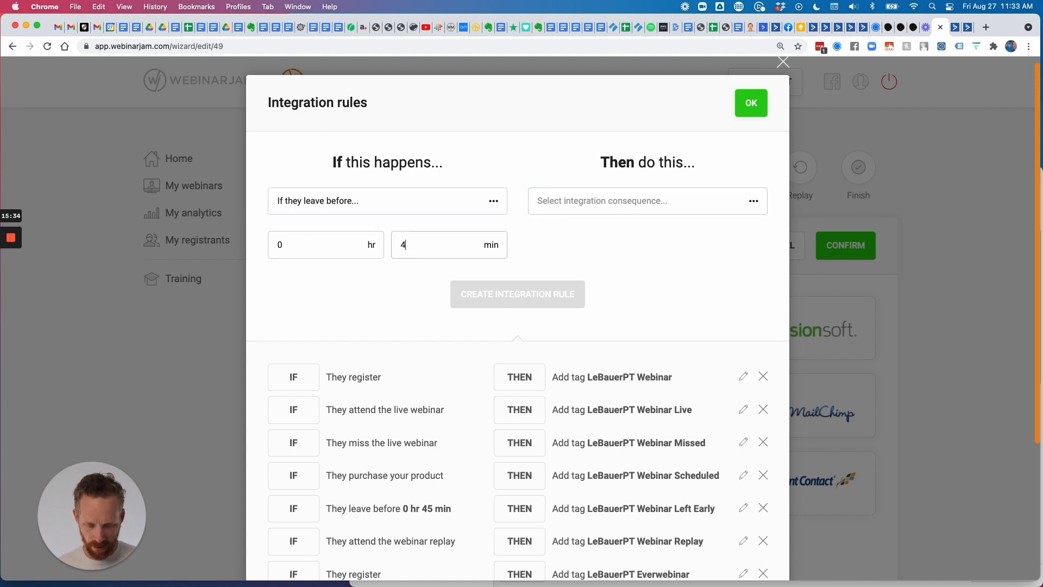
Set the consequence to 'Then add tag' and browse the available tags before switching to ActiveCampaign.
{"action": "left_click", "coordinate": [683, 203]}
{"action": "left_click", "coordinate": [591, 238]}
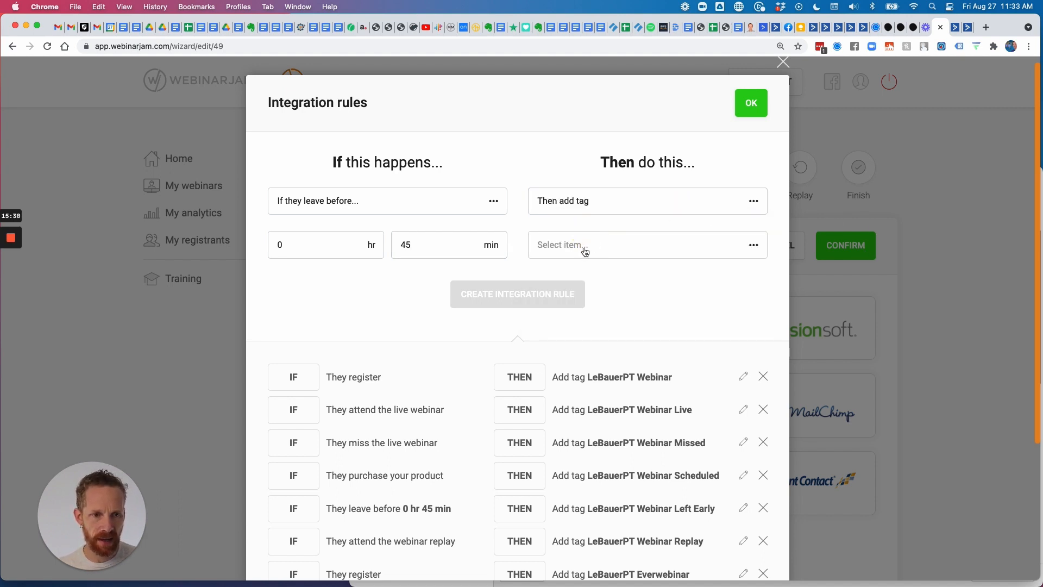
{"action": "left_click", "coordinate": [584, 251]}
{"action": "scroll", "coordinate": [619, 313], "scroll_direction": "down", "scroll_amount": 10}
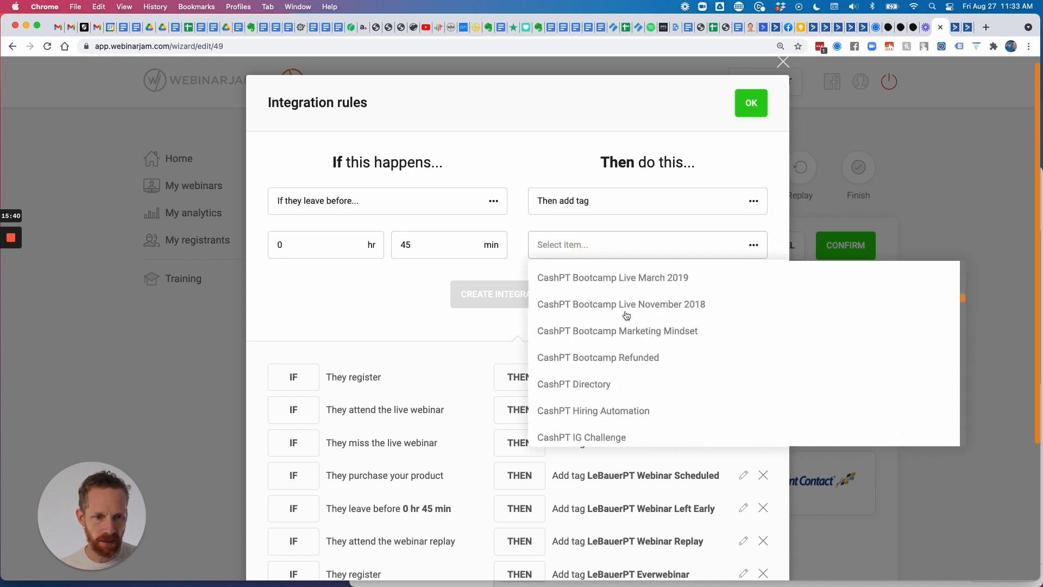
{"action": "scroll", "coordinate": [626, 316], "scroll_direction": "down", "scroll_amount": 15}
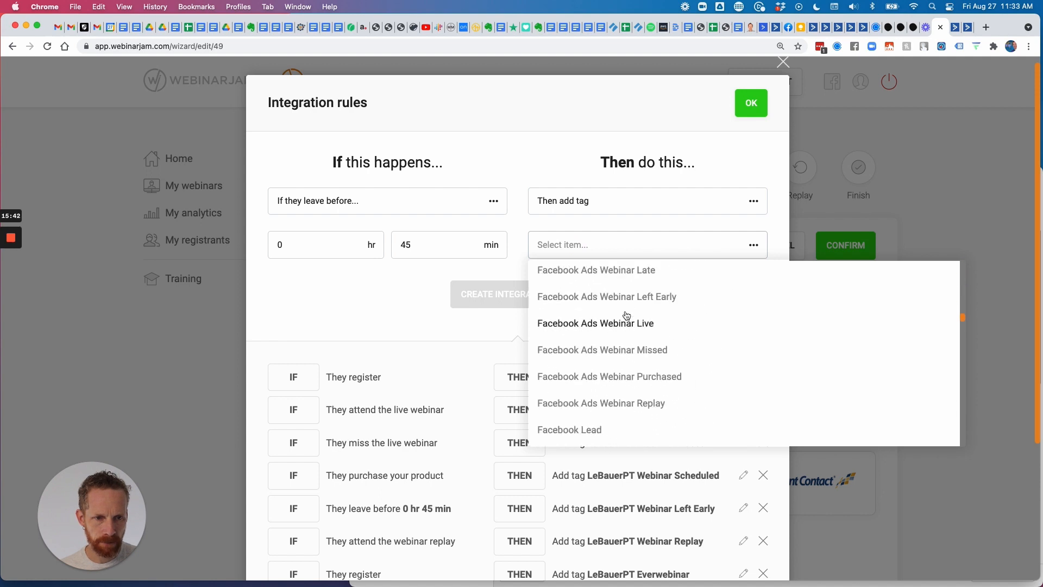
{"action": "scroll", "coordinate": [626, 316], "scroll_direction": "down", "scroll_amount": 15}
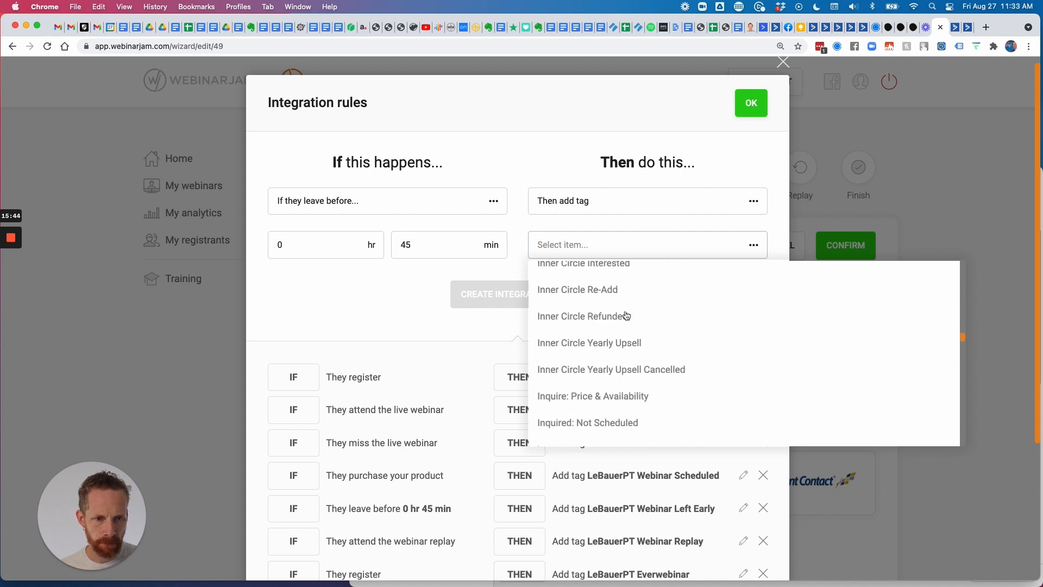
{"action": "scroll", "coordinate": [626, 315], "scroll_direction": "down", "scroll_amount": 12}
{"action": "scroll", "coordinate": [630, 350], "scroll_direction": "down", "scroll_amount": 2}
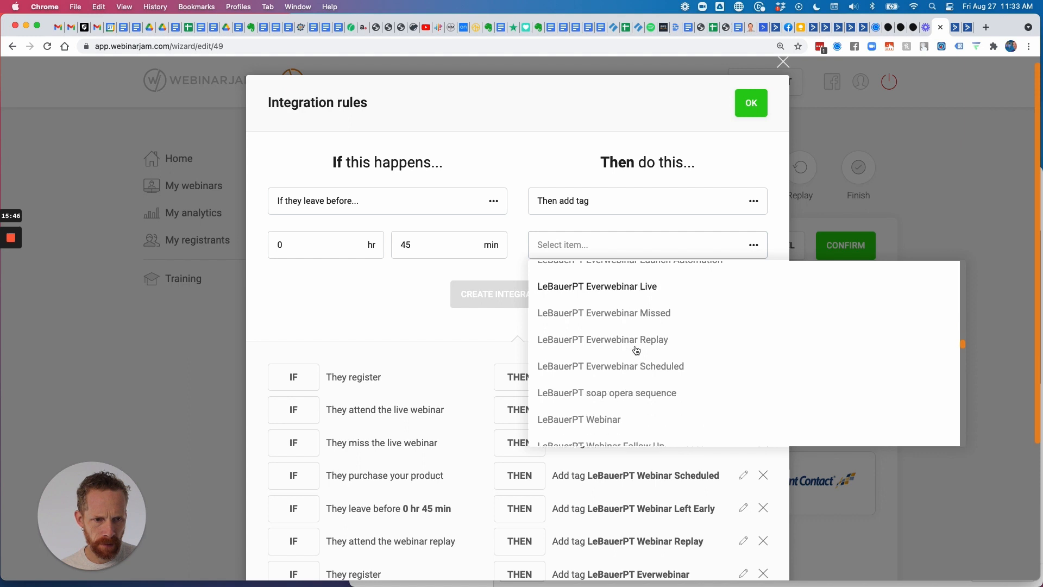
{"action": "scroll", "coordinate": [636, 350], "scroll_direction": "down", "scroll_amount": 2}
{"action": "scroll", "coordinate": [636, 351], "scroll_direction": "up", "scroll_amount": 1}
{"action": "scroll", "coordinate": [636, 350], "scroll_direction": "down", "scroll_amount": 1}
{"action": "scroll", "coordinate": [637, 351], "scroll_direction": "up", "scroll_amount": 2}
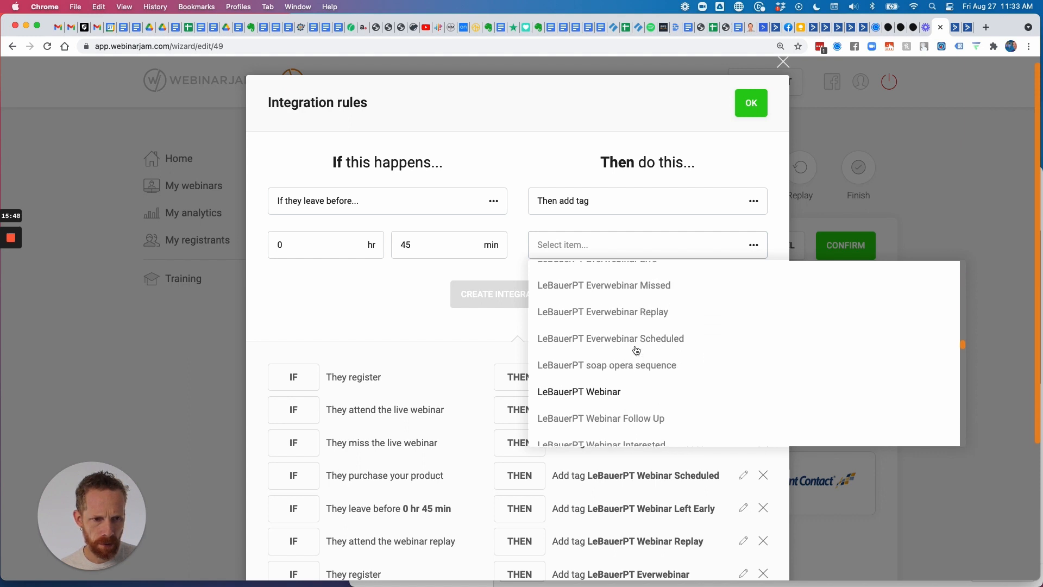
{"action": "scroll", "coordinate": [636, 351], "scroll_direction": "up", "scroll_amount": 7}
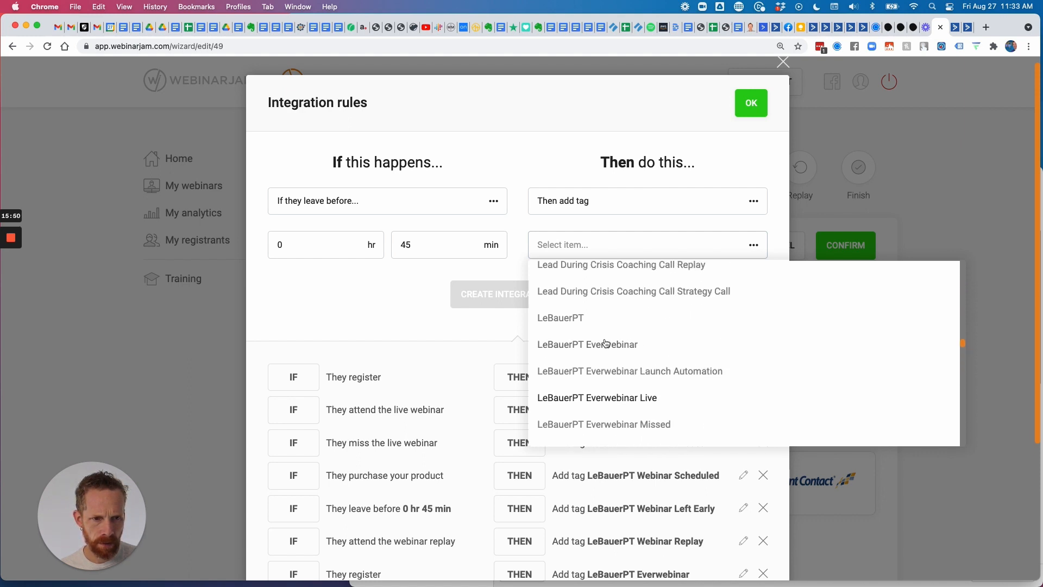
{"action": "scroll", "coordinate": [608, 343], "scroll_direction": "up", "scroll_amount": 1}
{"action": "scroll", "coordinate": [613, 339], "scroll_direction": "down", "scroll_amount": 7}
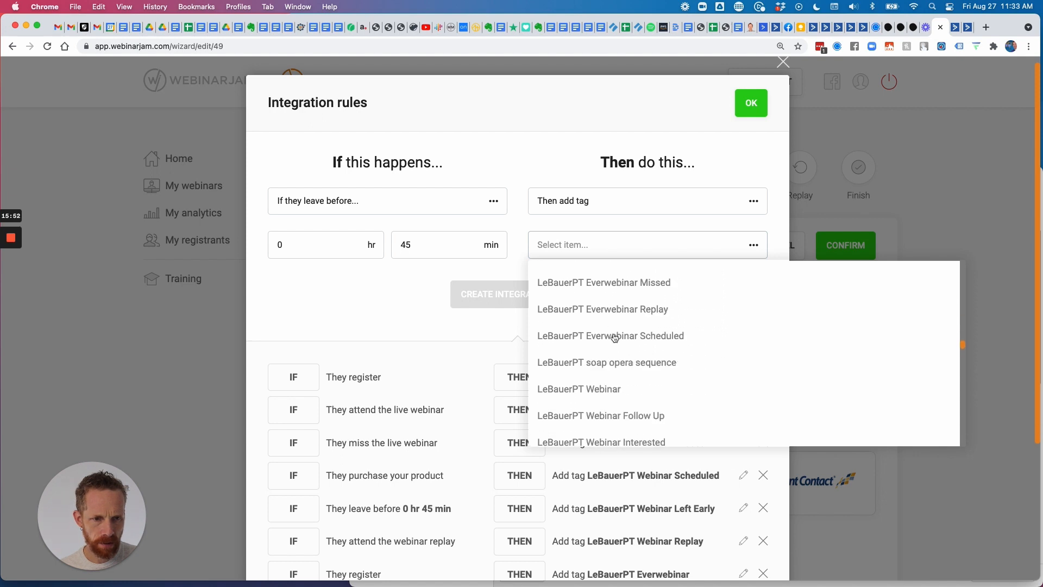
{"action": "scroll", "coordinate": [615, 338], "scroll_direction": "down", "scroll_amount": 5}
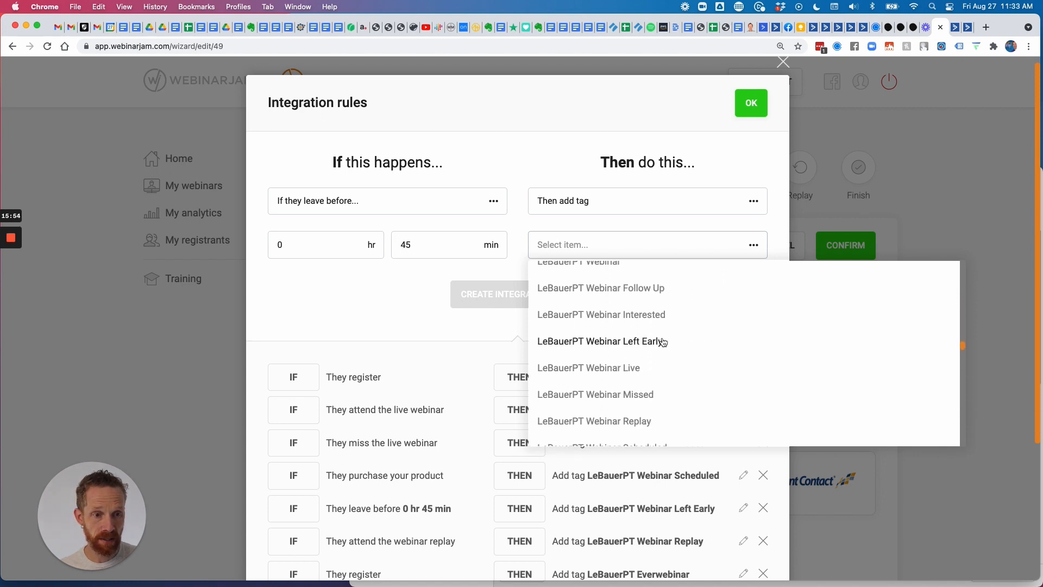
{"action": "left_click", "coordinate": [969, 27]}
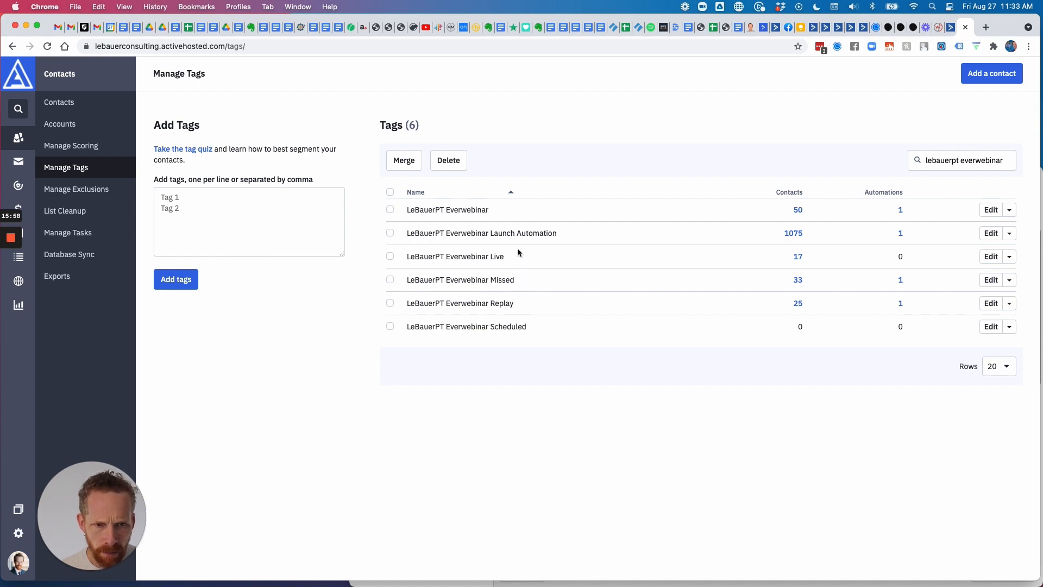
Create the LeBauerPT Everwebinar Left Early tag by copying and editing the Missed tag name.
{"action": "left_click_drag", "start_coordinate": [513, 276], "coordinate": [406, 280]}
{"action": "key", "text": "super+c"}
{"action": "left_click", "coordinate": [240, 210]}
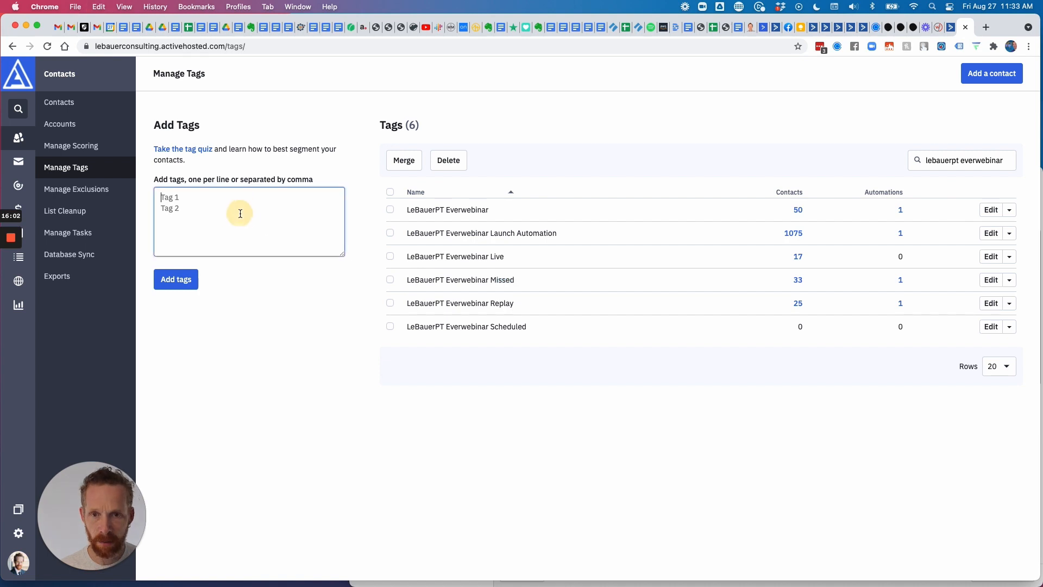
{"action": "key", "text": "super+v"}
{"action": "double_click", "coordinate": [256, 197]}
{"action": "type", "text": "LE"}
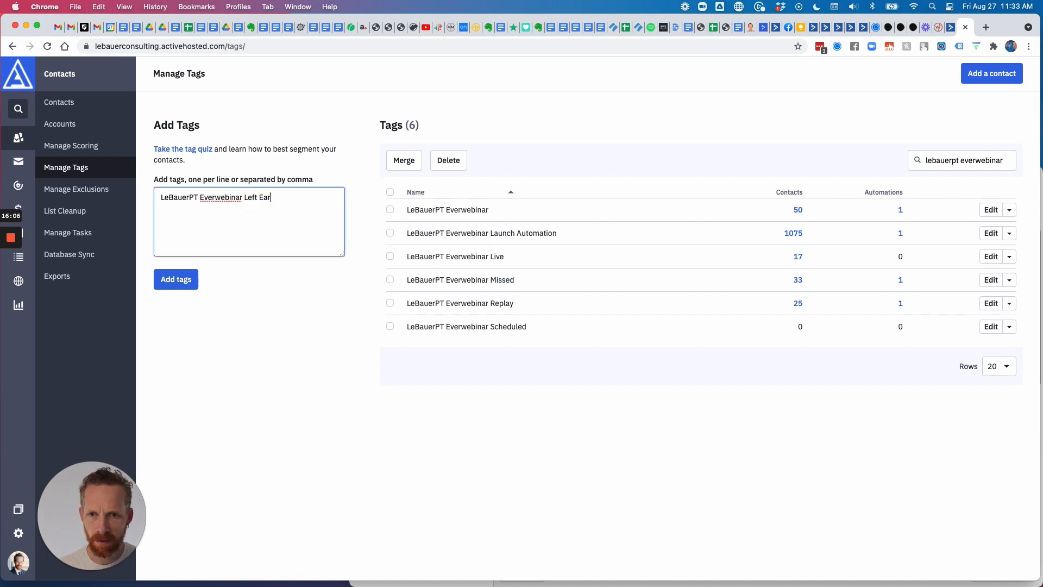
{"action": "left_click", "coordinate": [204, 276]}
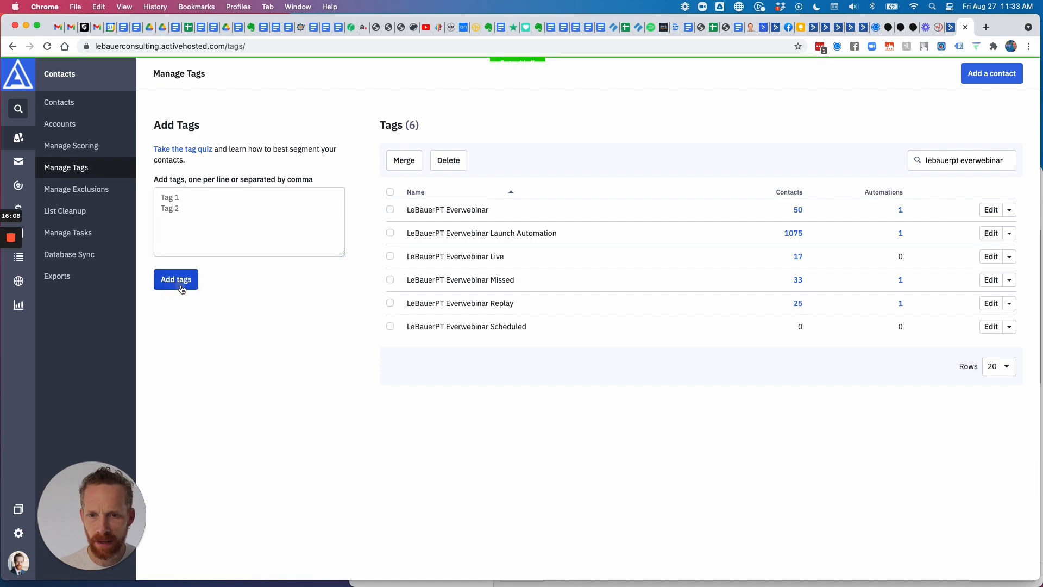
{"action": "left_click", "coordinate": [938, 27]}
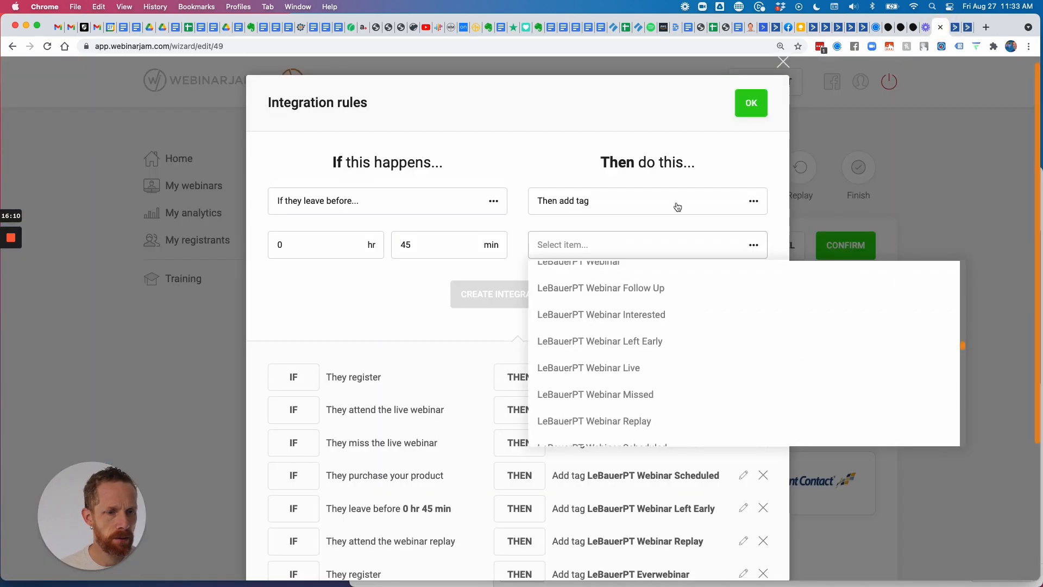
Close and confirm the integration rules, then reopen the ActiveCampaign integration rules.
{"action": "left_click", "coordinate": [739, 162]}
{"action": "left_click", "coordinate": [751, 103]}
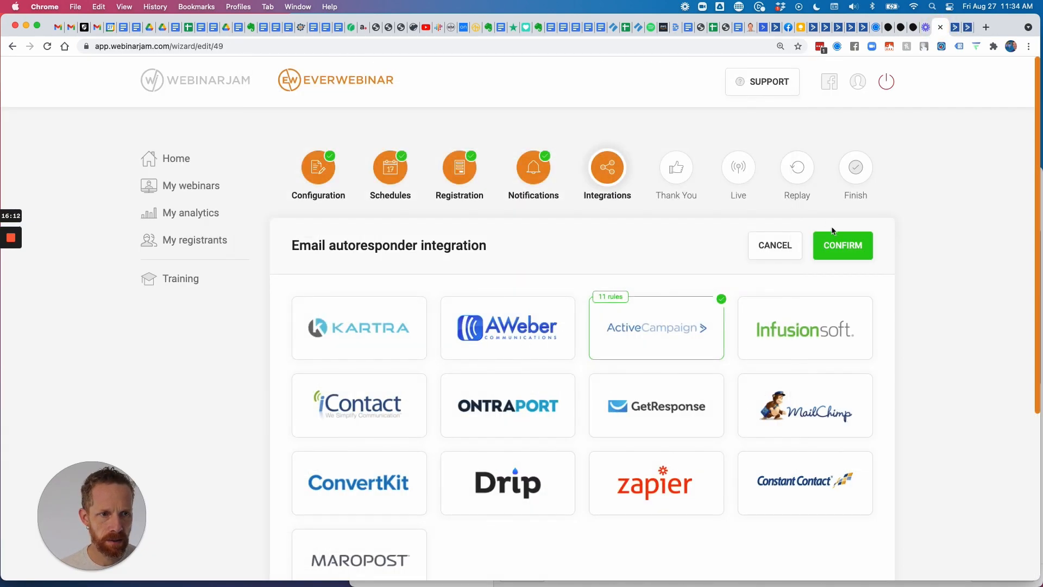
{"action": "left_click", "coordinate": [845, 248]}
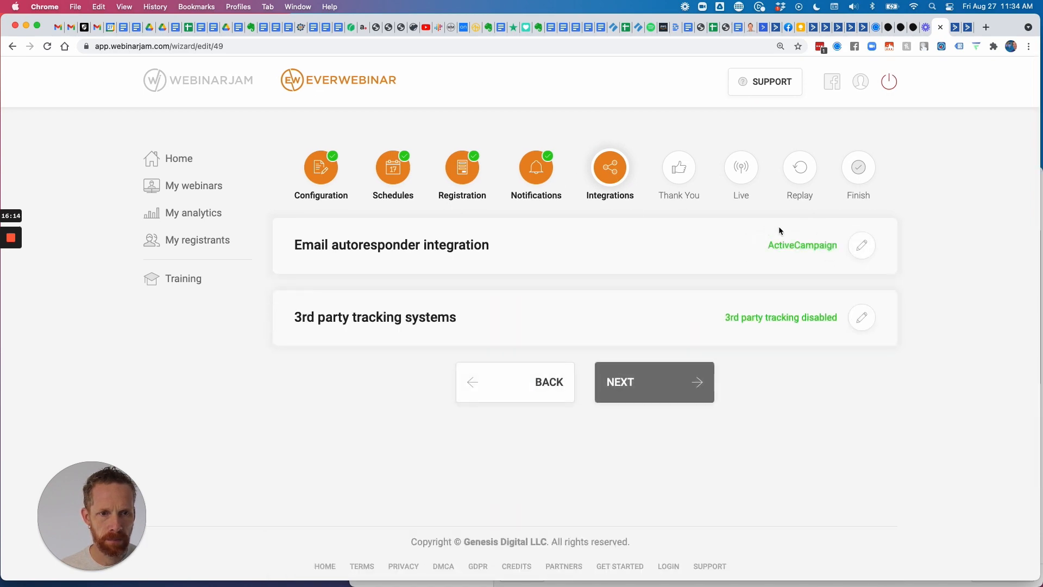
{"action": "left_click", "coordinate": [862, 245]}
{"action": "left_click", "coordinate": [657, 325]}
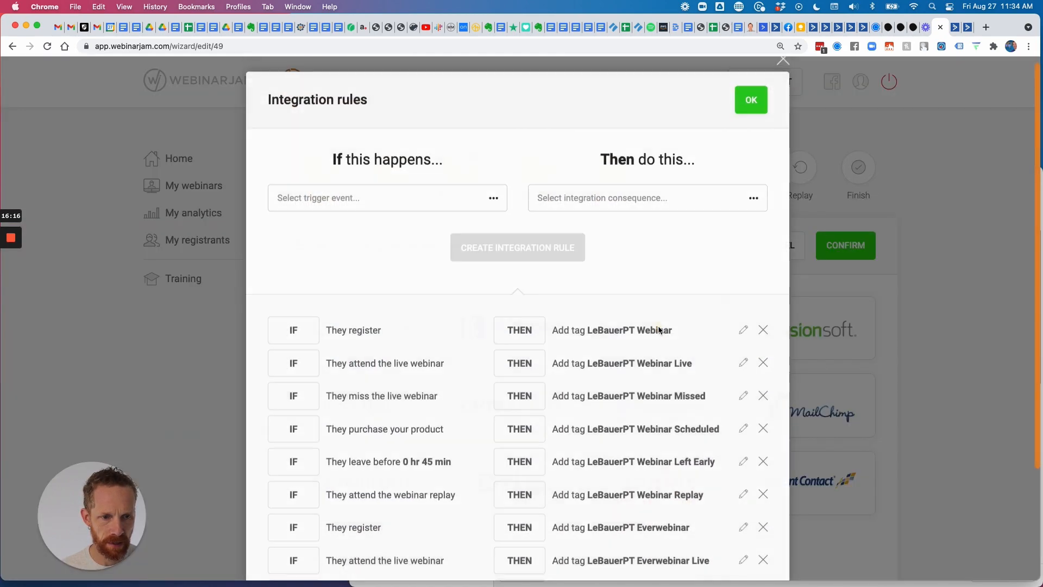
Set a new rule's trigger to 'If they leave before' 0 hr 45 min.
{"action": "left_click", "coordinate": [463, 199]}
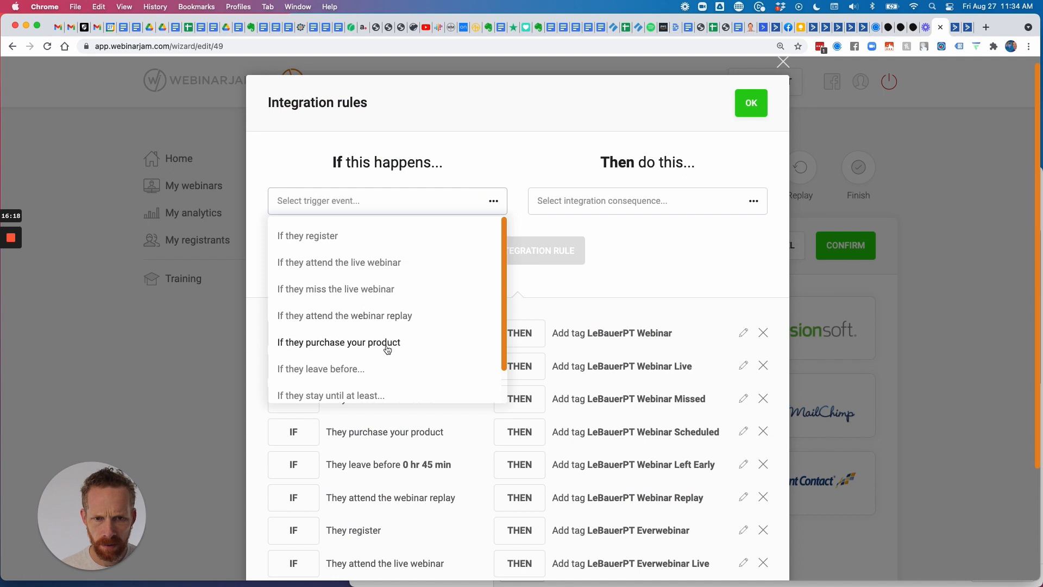
{"action": "scroll", "coordinate": [380, 320], "scroll_direction": "down", "scroll_amount": 1}
{"action": "left_click", "coordinate": [359, 331]}
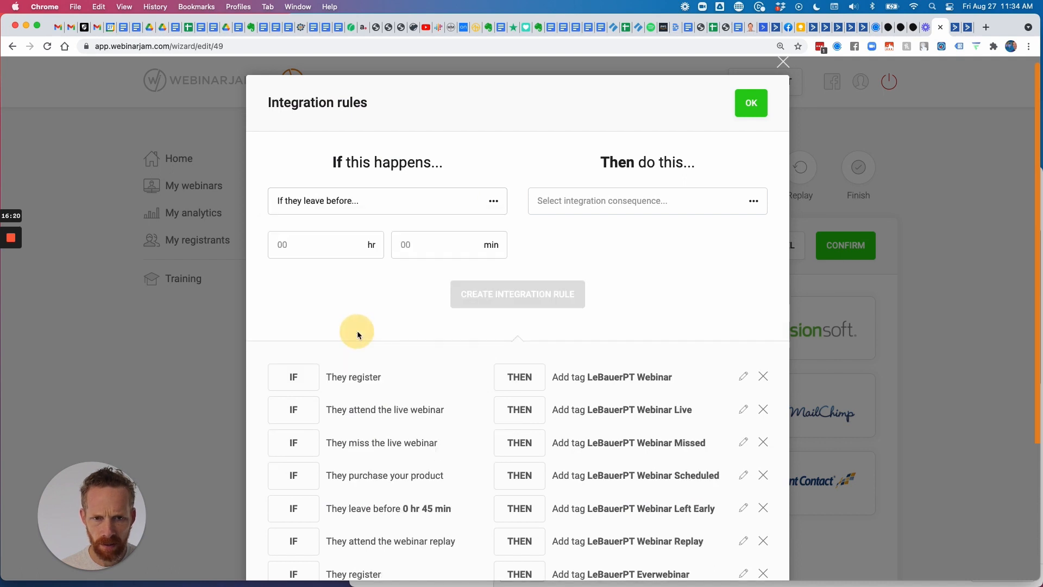
{"action": "left_click", "coordinate": [340, 246]}
{"action": "left_click", "coordinate": [401, 244]}
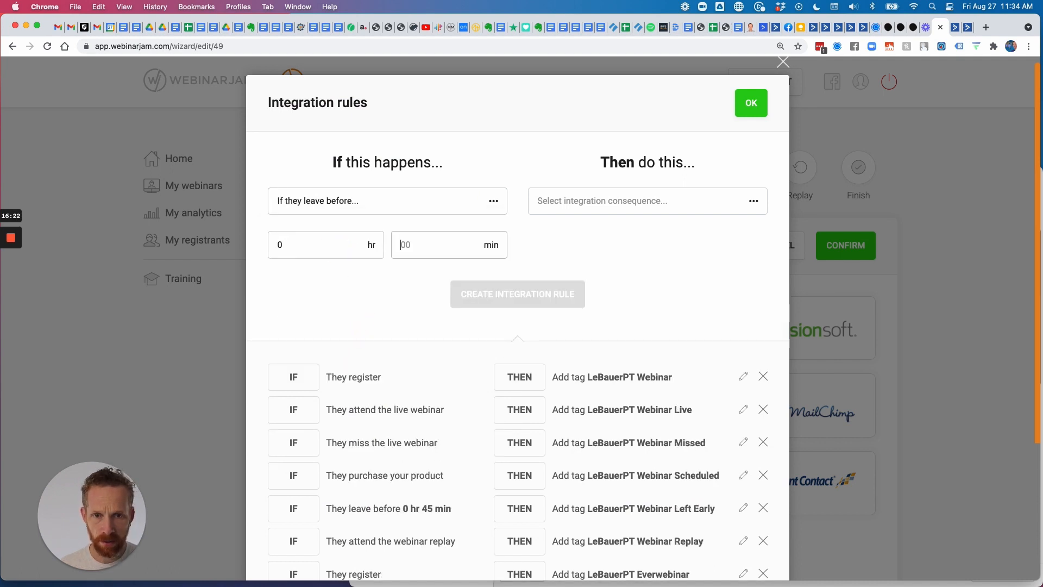
{"action": "key", "text": "Tab"}
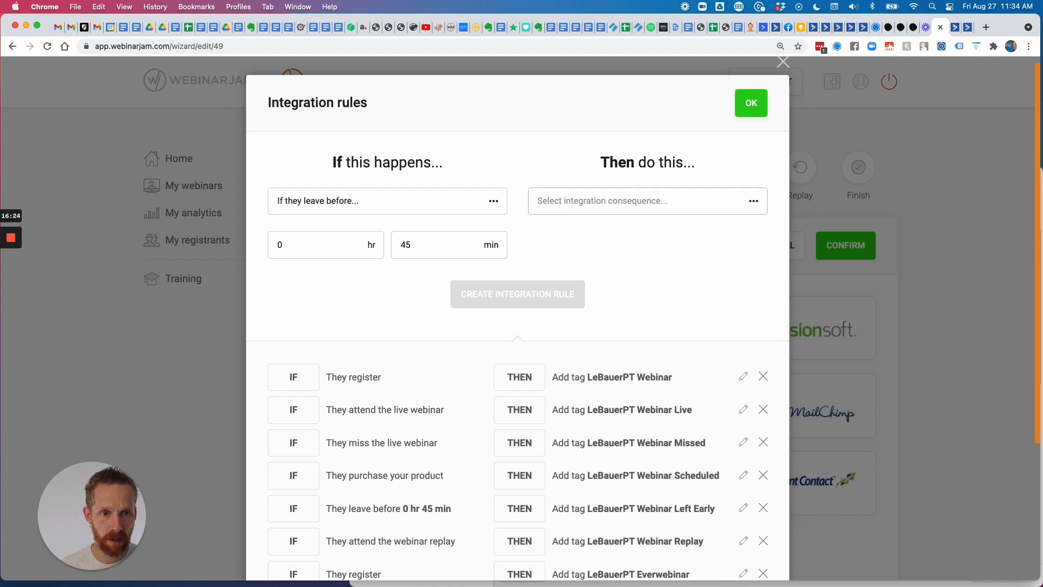
Choose 'Then add tag', browse the ActiveCampaign tags, and close the integration rules.
{"action": "left_click", "coordinate": [565, 204]}
{"action": "left_click", "coordinate": [566, 235]}
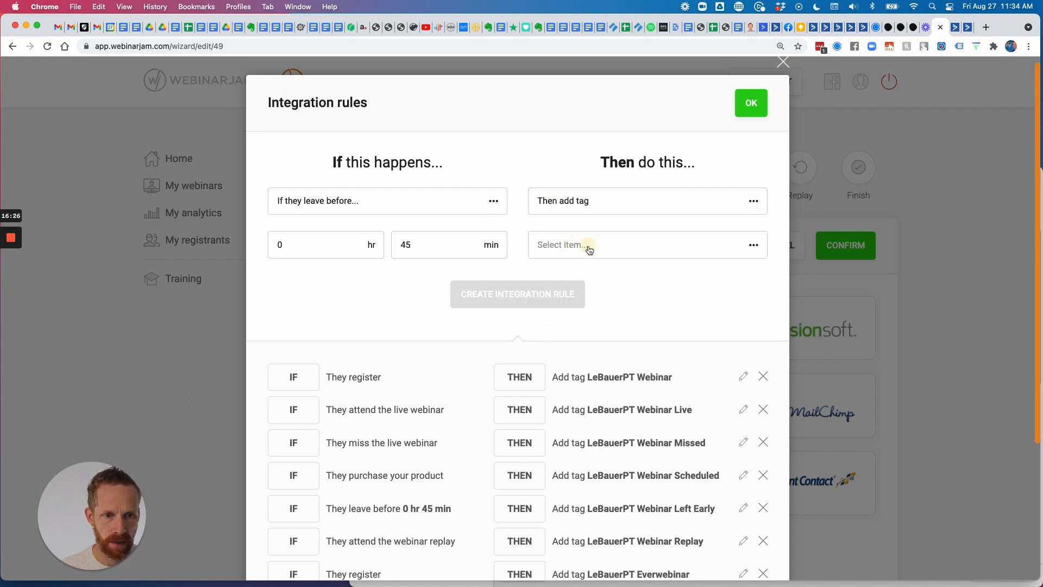
{"action": "left_click", "coordinate": [589, 250]}
{"action": "scroll", "coordinate": [591, 290], "scroll_direction": "down", "scroll_amount": 10}
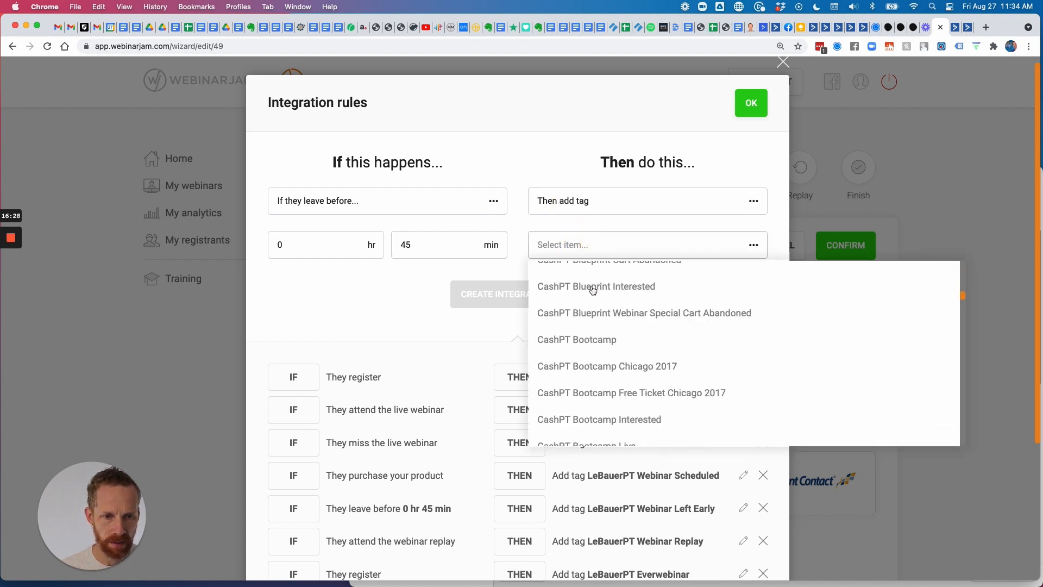
{"action": "scroll", "coordinate": [592, 290], "scroll_direction": "down", "scroll_amount": 15}
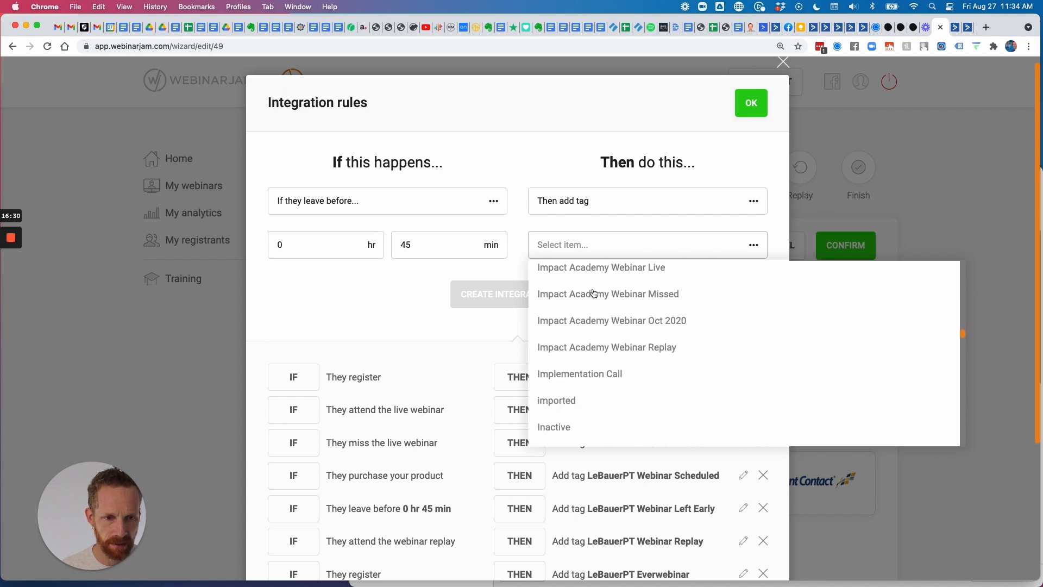
{"action": "scroll", "coordinate": [594, 293], "scroll_direction": "down", "scroll_amount": 12}
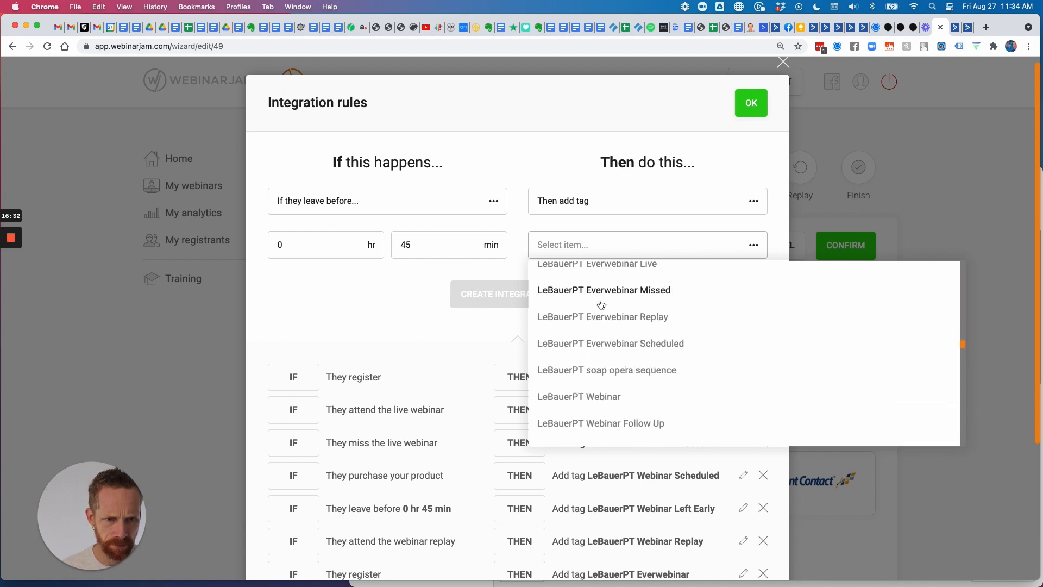
{"action": "scroll", "coordinate": [614, 326], "scroll_direction": "down", "scroll_amount": 1}
{"action": "scroll", "coordinate": [631, 353], "scroll_direction": "up", "scroll_amount": 5}
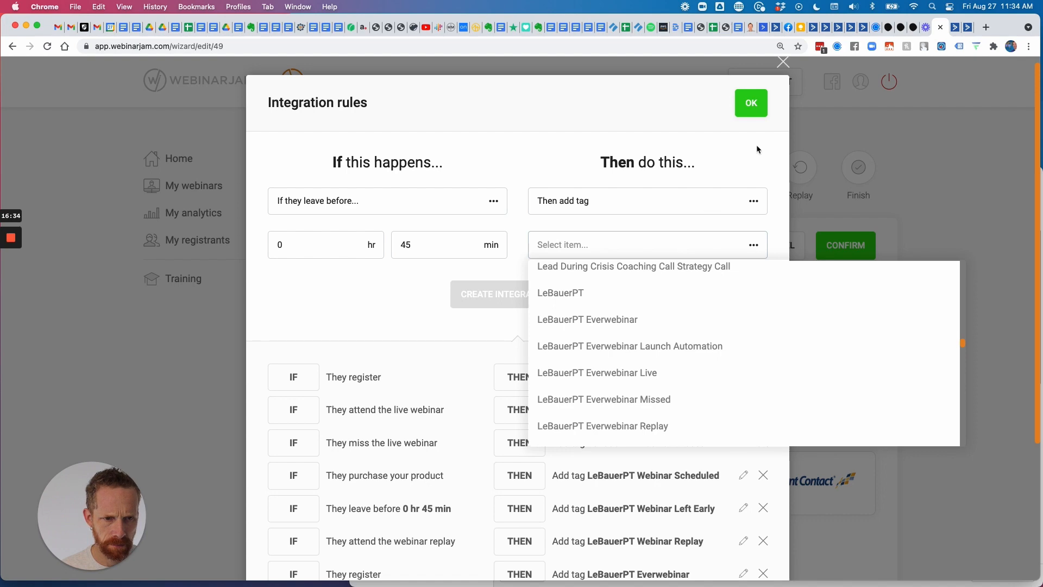
{"action": "left_click", "coordinate": [752, 104]}
Confirm the ActiveCampaign settings, reload the wizard, and step through to Integrations to reopen the ActiveCampaign rules.
{"action": "left_click", "coordinate": [845, 246]}
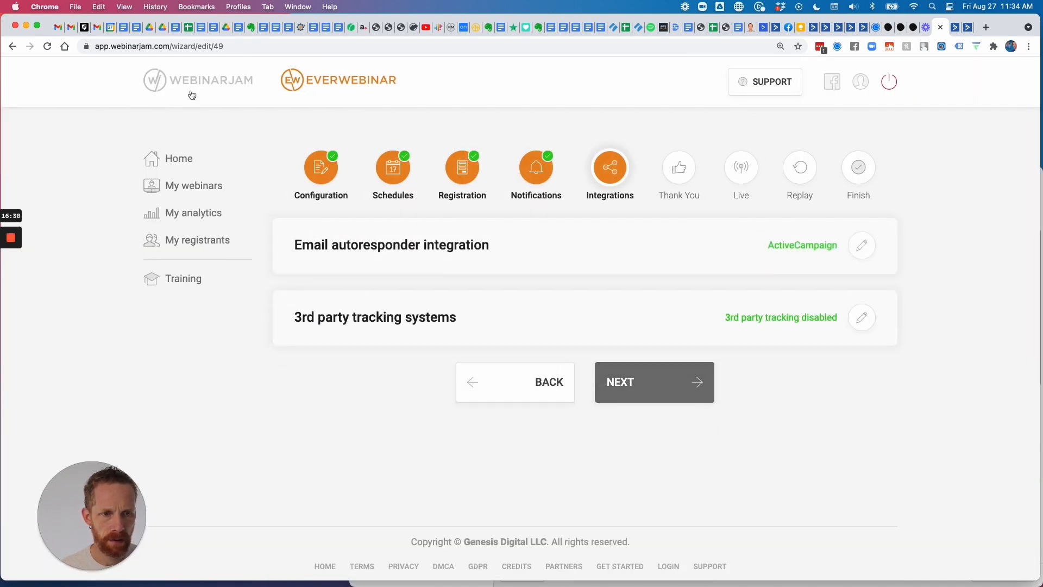
{"action": "left_click", "coordinate": [46, 46]}
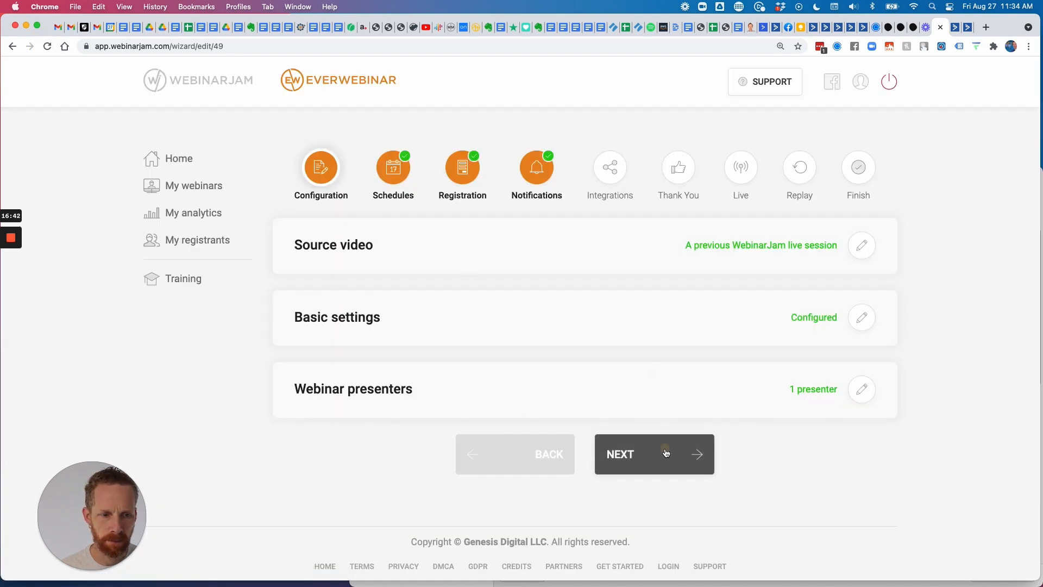
{"action": "left_click", "coordinate": [666, 452]}
{"action": "left_click", "coordinate": [649, 307]}
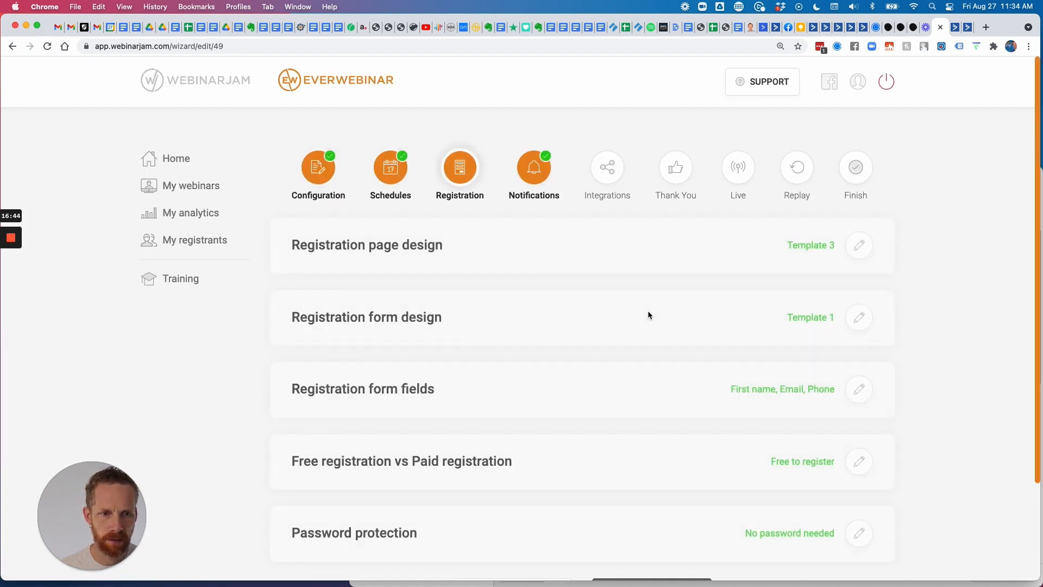
{"action": "scroll", "coordinate": [647, 359], "scroll_direction": "down", "scroll_amount": 3}
{"action": "left_click", "coordinate": [663, 482]}
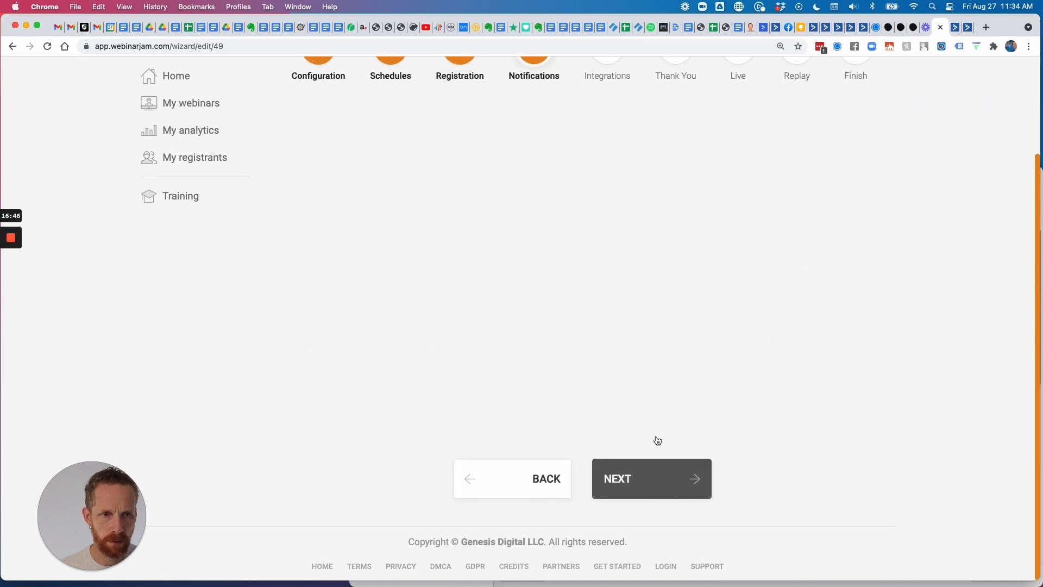
{"action": "left_click", "coordinate": [660, 381]}
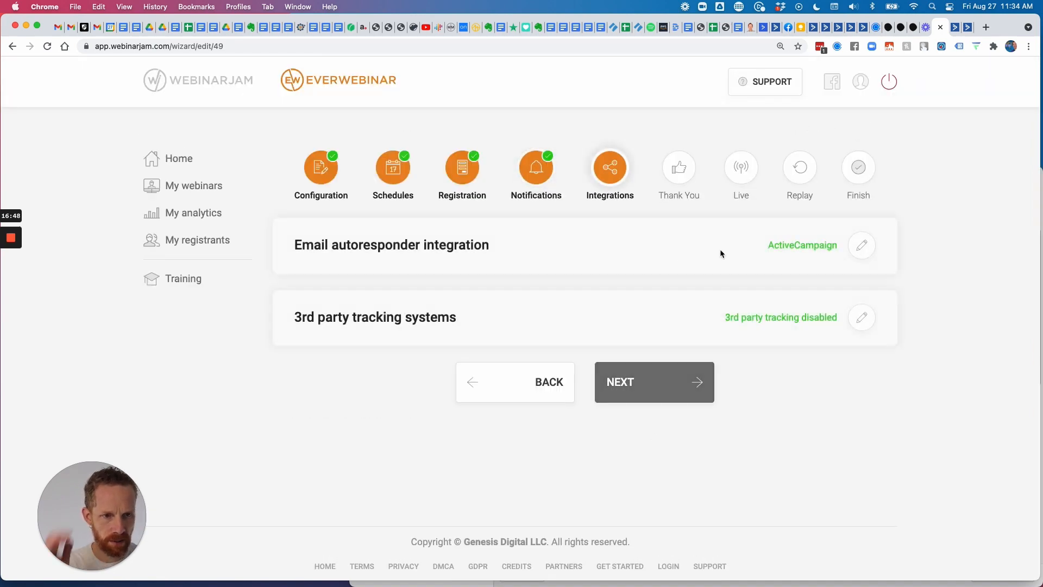
{"action": "left_click", "coordinate": [861, 249]}
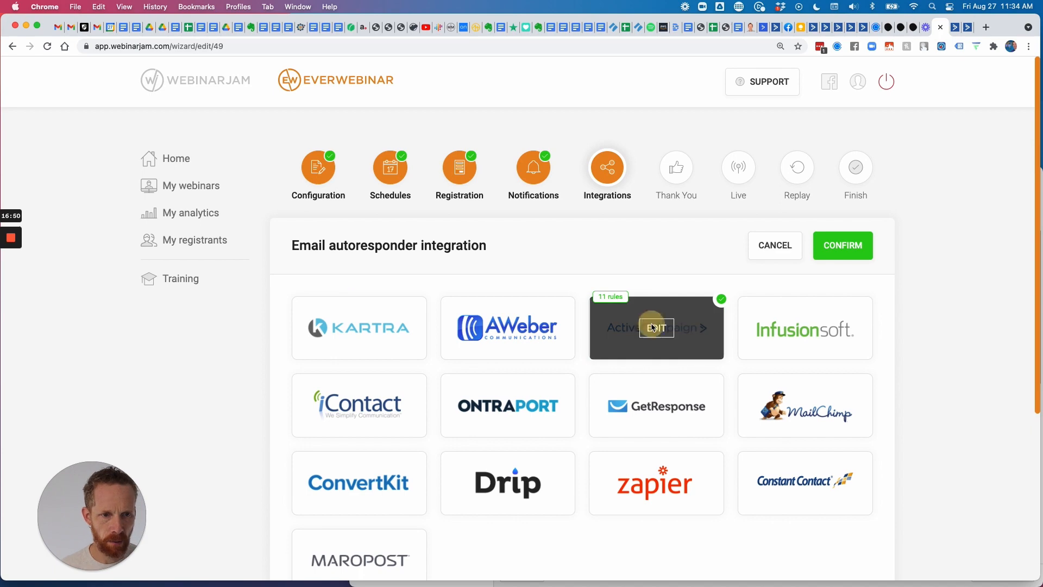
{"action": "left_click", "coordinate": [650, 324]}
Set the new rule's trigger to 'If they leave before' 0 hr 45 min.
{"action": "left_click", "coordinate": [432, 208]}
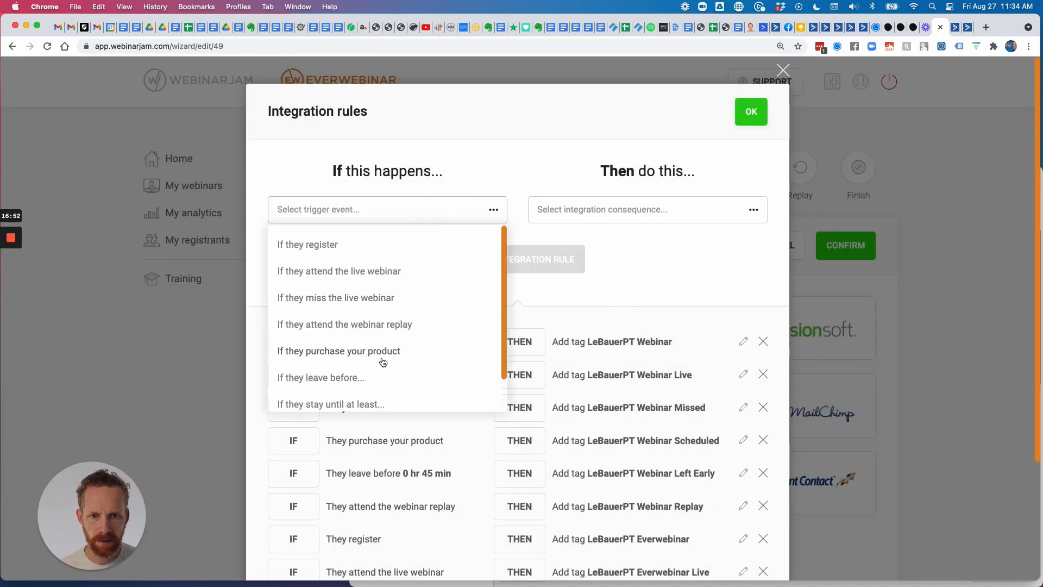
{"action": "scroll", "coordinate": [359, 353], "scroll_direction": "down", "scroll_amount": 1}
{"action": "left_click", "coordinate": [317, 339]}
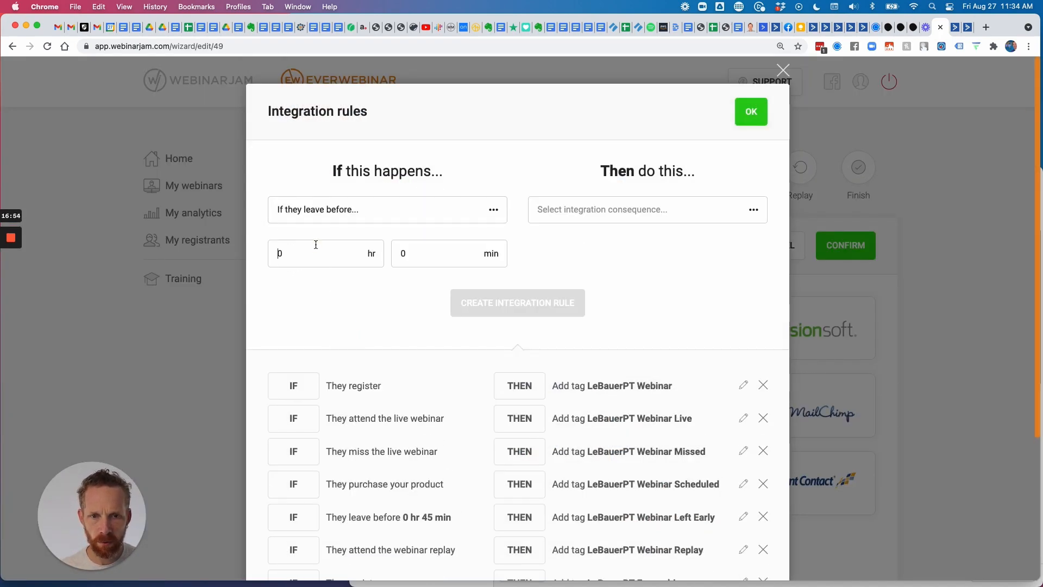
{"action": "key", "text": "Tab"}
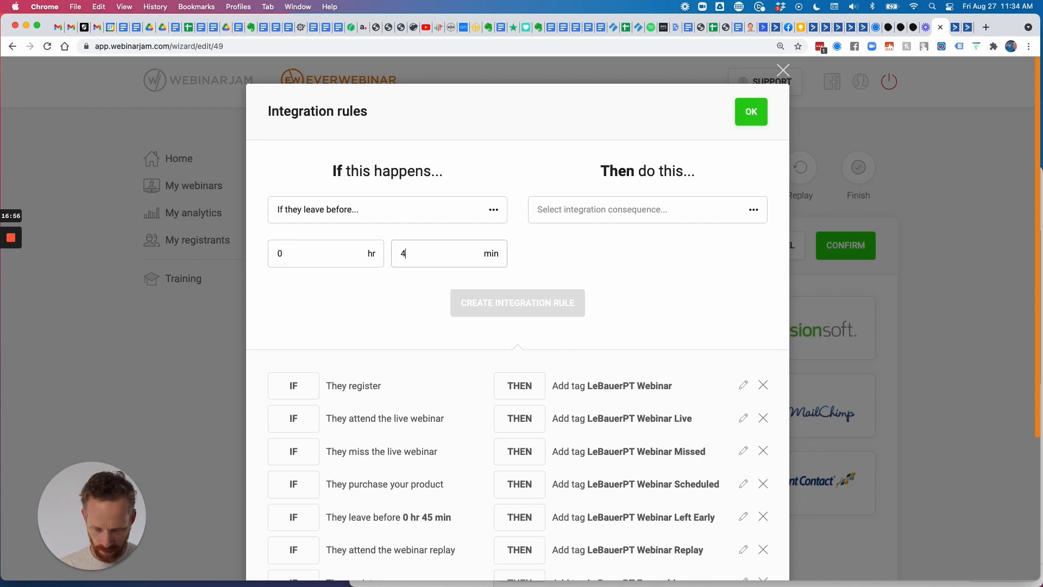
Have the rule add the LeBauerPT Everwebinar Left Early tag, and create it.
{"action": "left_click", "coordinate": [581, 216]}
{"action": "left_click", "coordinate": [571, 244]}
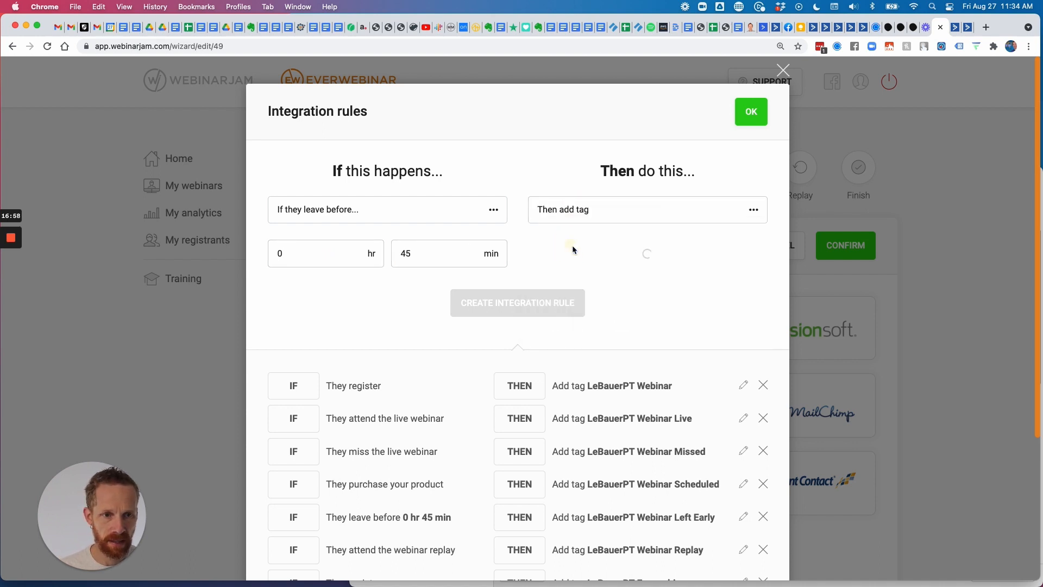
{"action": "left_click", "coordinate": [614, 253]}
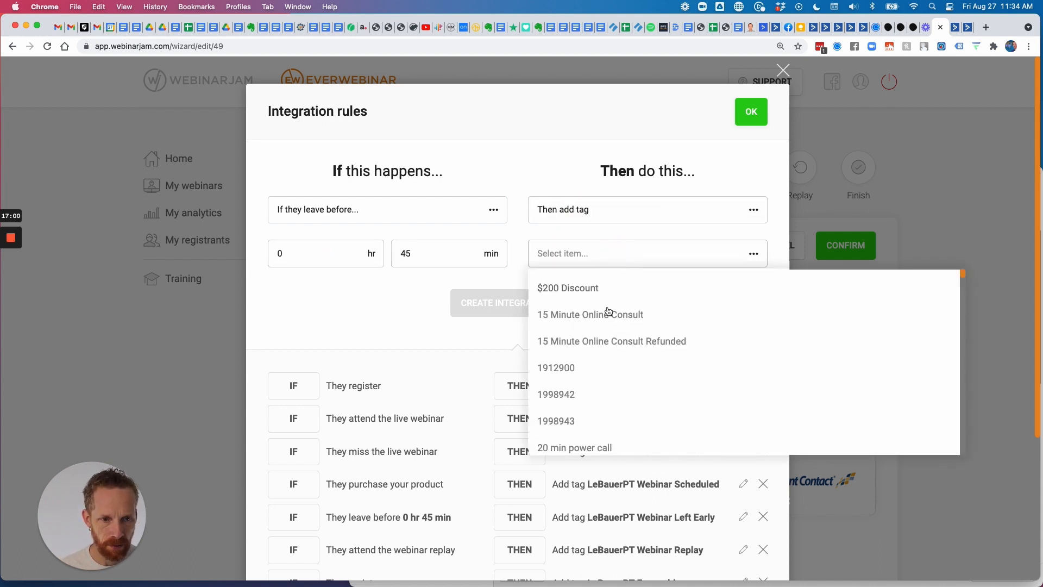
{"action": "scroll", "coordinate": [611, 309], "scroll_direction": "down", "scroll_amount": 3}
{"action": "scroll", "coordinate": [615, 309], "scroll_direction": "down", "scroll_amount": 20}
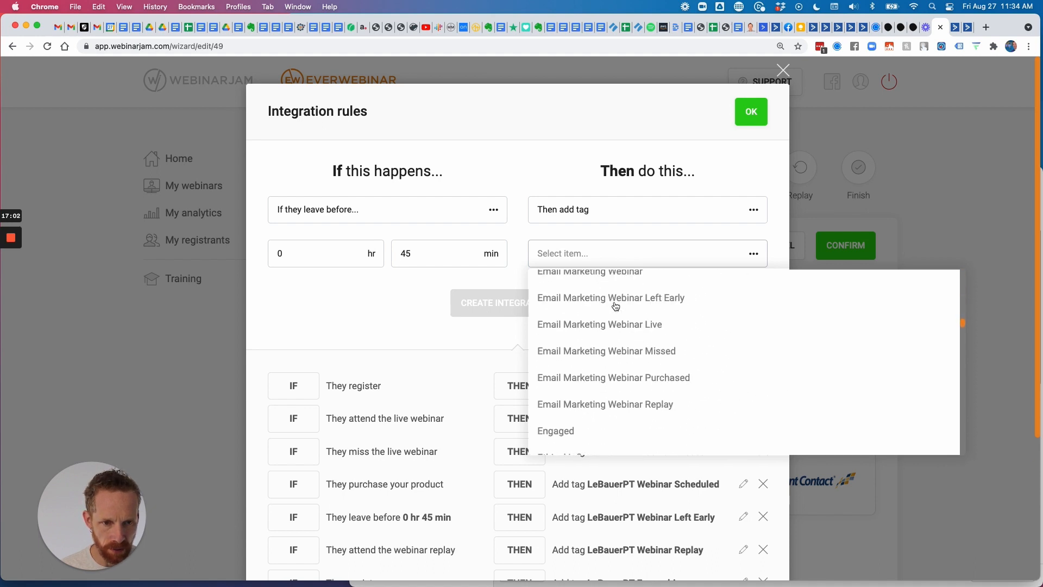
{"action": "scroll", "coordinate": [615, 307], "scroll_direction": "down", "scroll_amount": 15}
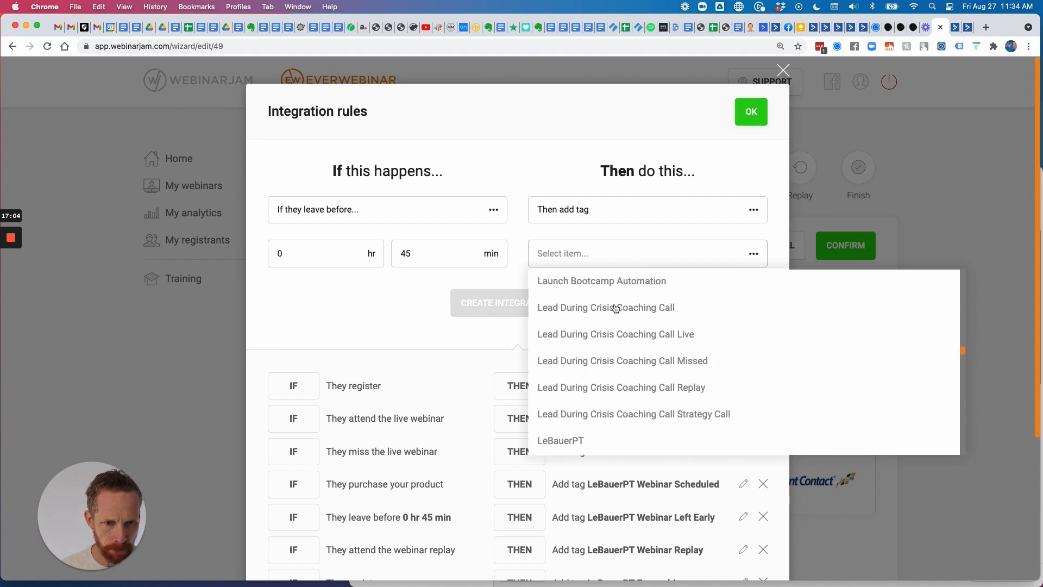
{"action": "scroll", "coordinate": [559, 377], "scroll_direction": "down", "scroll_amount": 3}
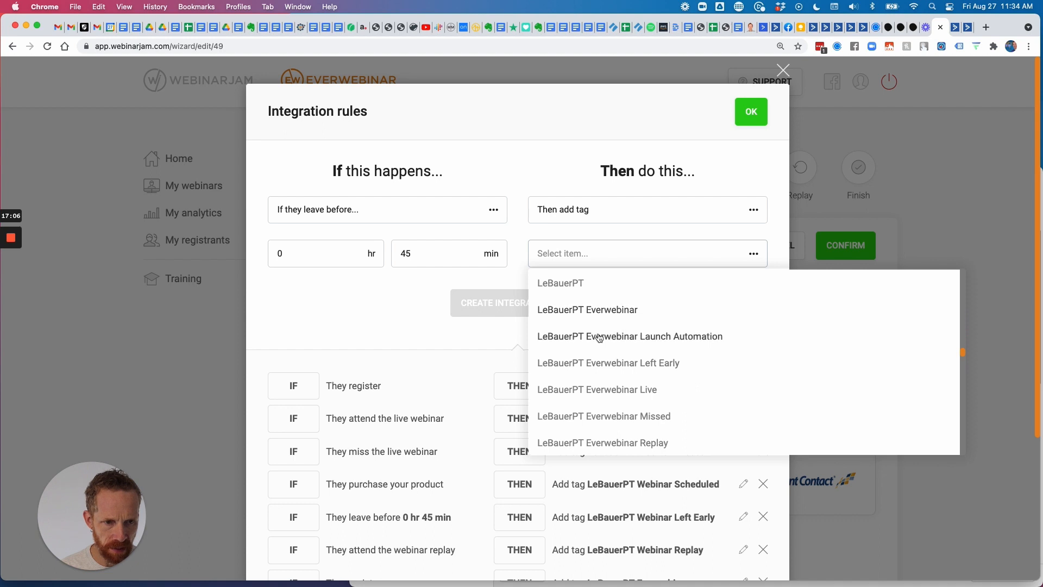
{"action": "scroll", "coordinate": [589, 321], "scroll_direction": "down", "scroll_amount": 2}
{"action": "left_click", "coordinate": [589, 320]}
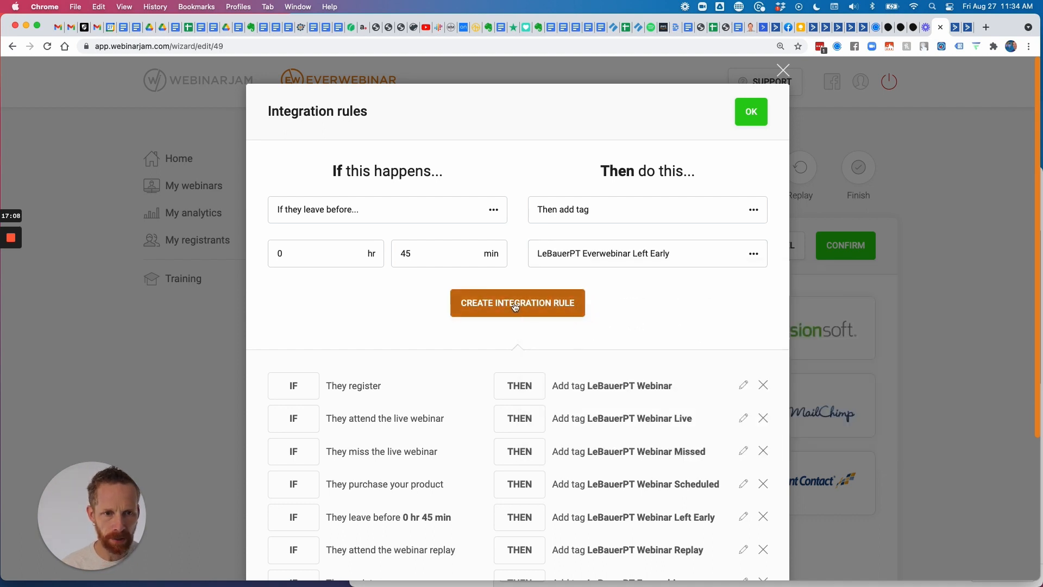
{"action": "left_click", "coordinate": [514, 302]}
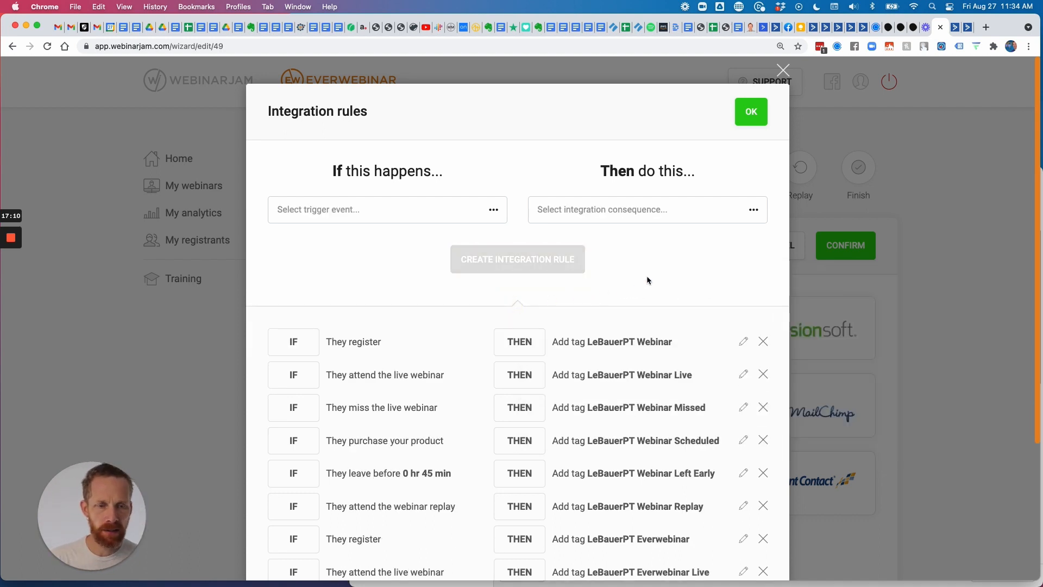
Delete the old registration rule adding LeBauerPT Webinar and the LeBauerPT Webinar Live rule.
{"action": "scroll", "coordinate": [646, 276], "scroll_direction": "down", "scroll_amount": 4}
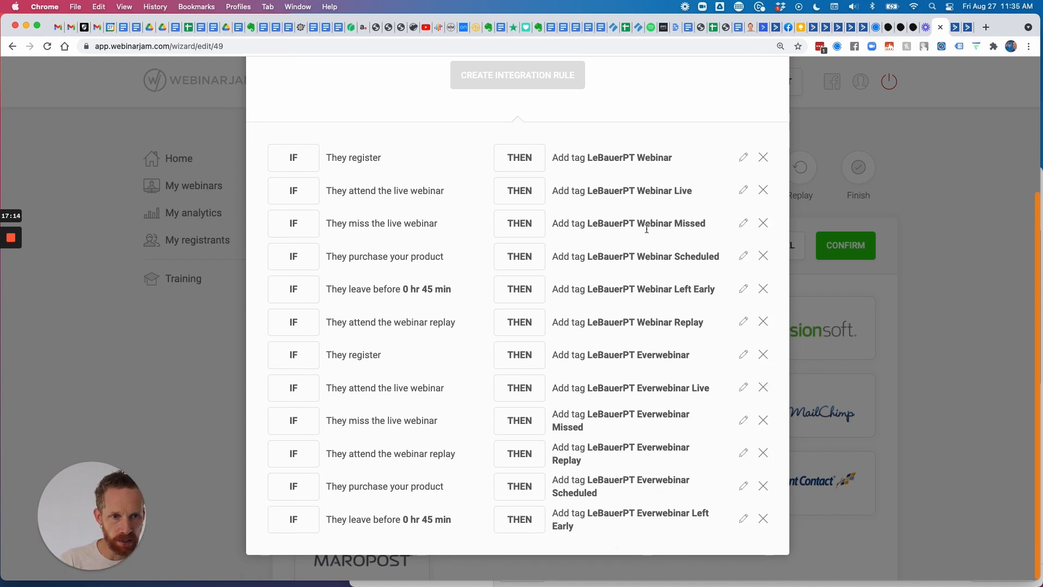
{"action": "left_click", "coordinate": [763, 157]}
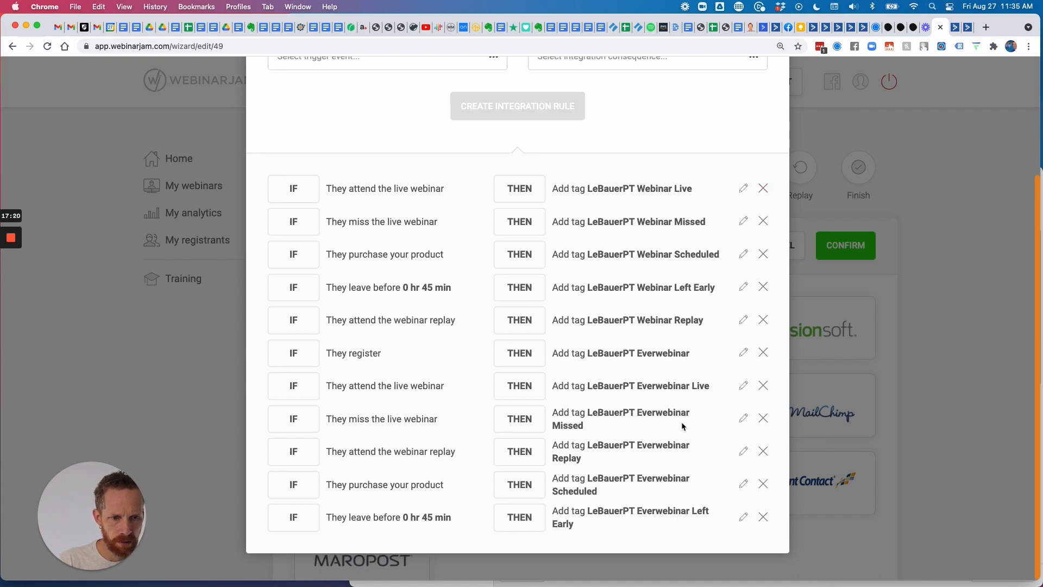
{"action": "left_click", "coordinate": [764, 188]}
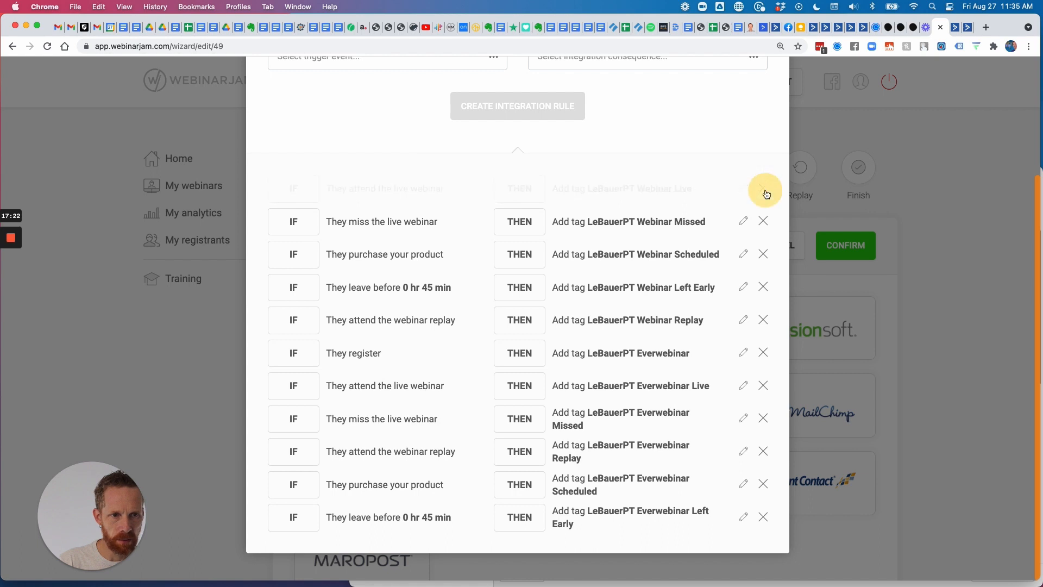
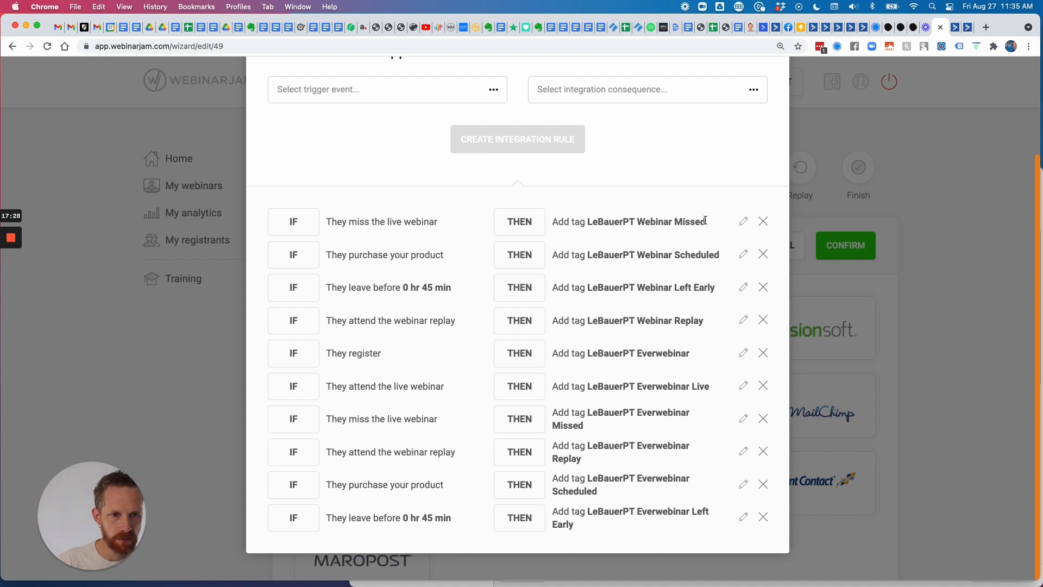
Delete the LeBauerPT Webinar Missed, Scheduled, Left Early and Replay tag rules, then close the rules list.
{"action": "left_click", "coordinate": [763, 221]}
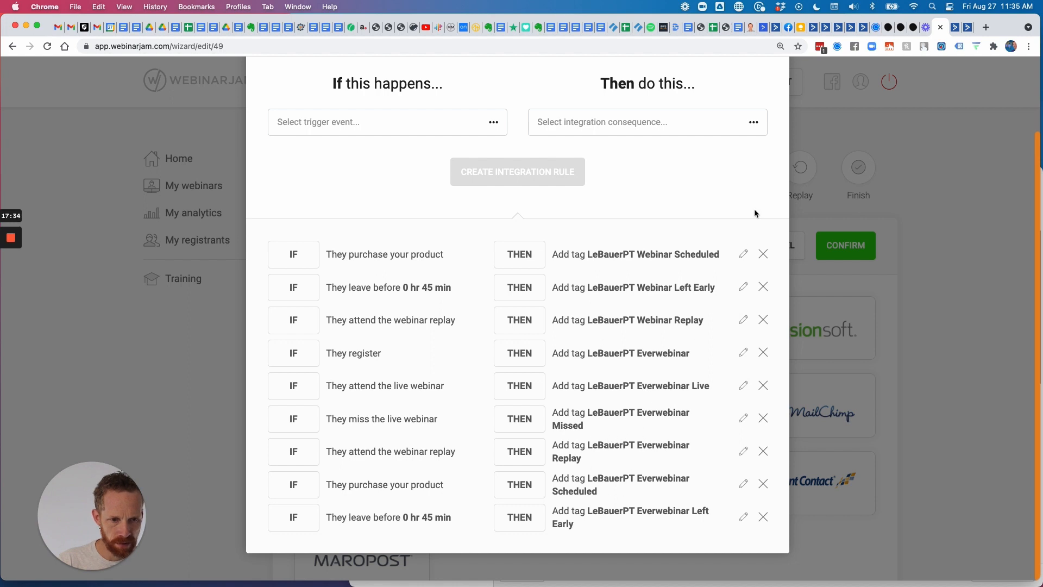
{"action": "left_click", "coordinate": [763, 253]}
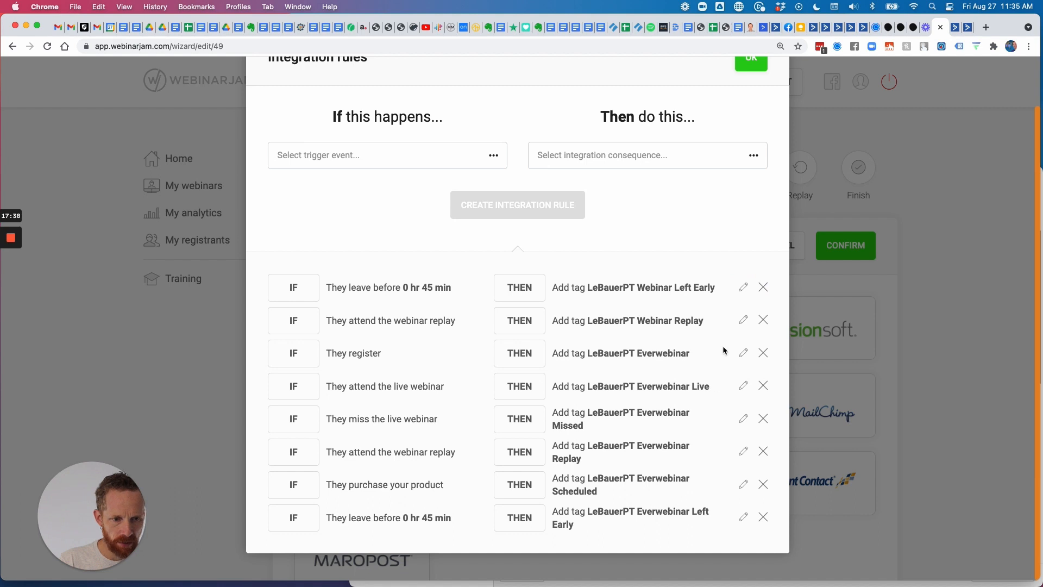
{"action": "left_click", "coordinate": [763, 286]}
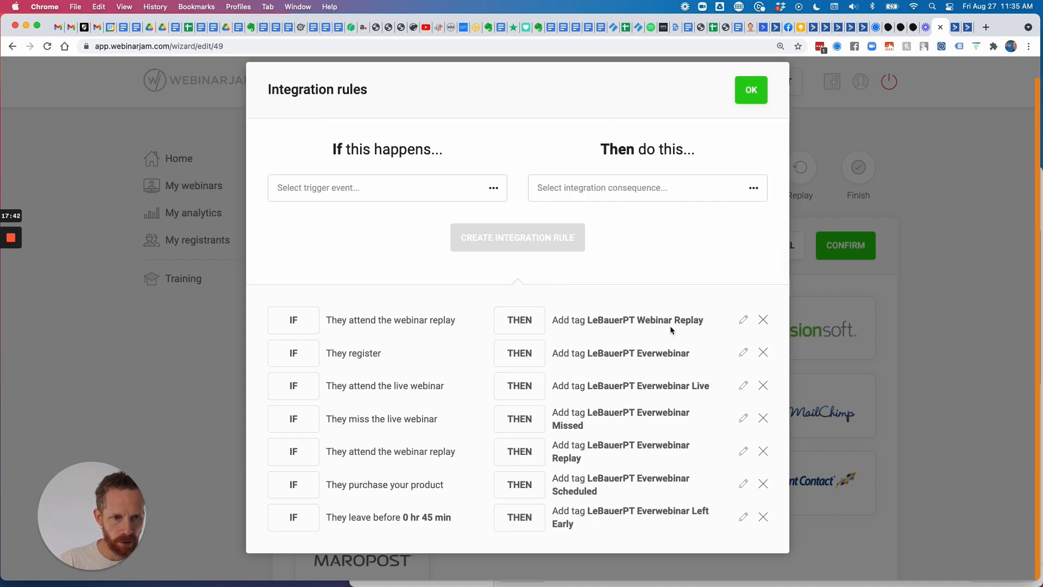
{"action": "left_click", "coordinate": [763, 319]}
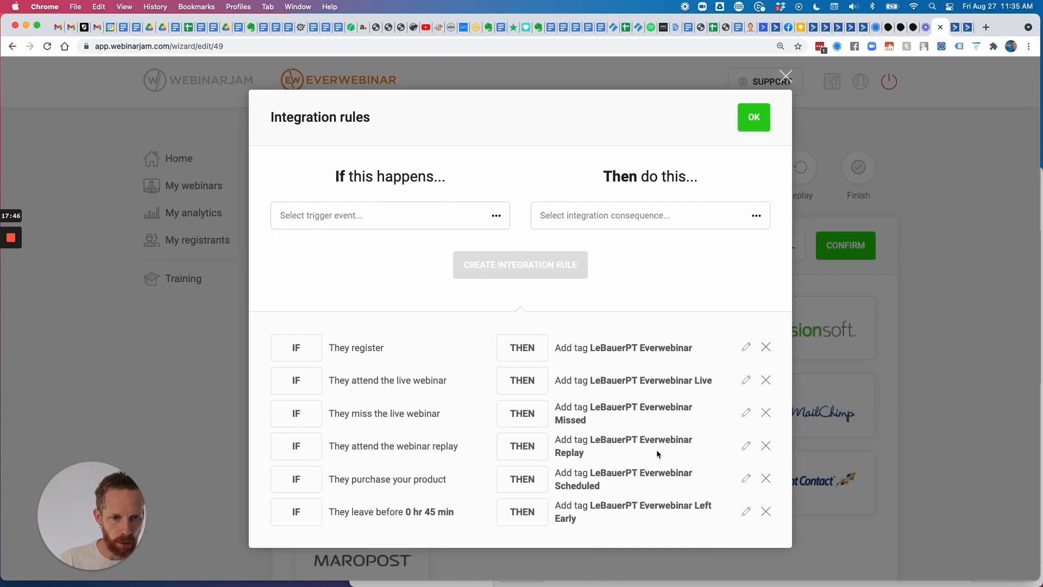
{"action": "left_click", "coordinate": [754, 117]}
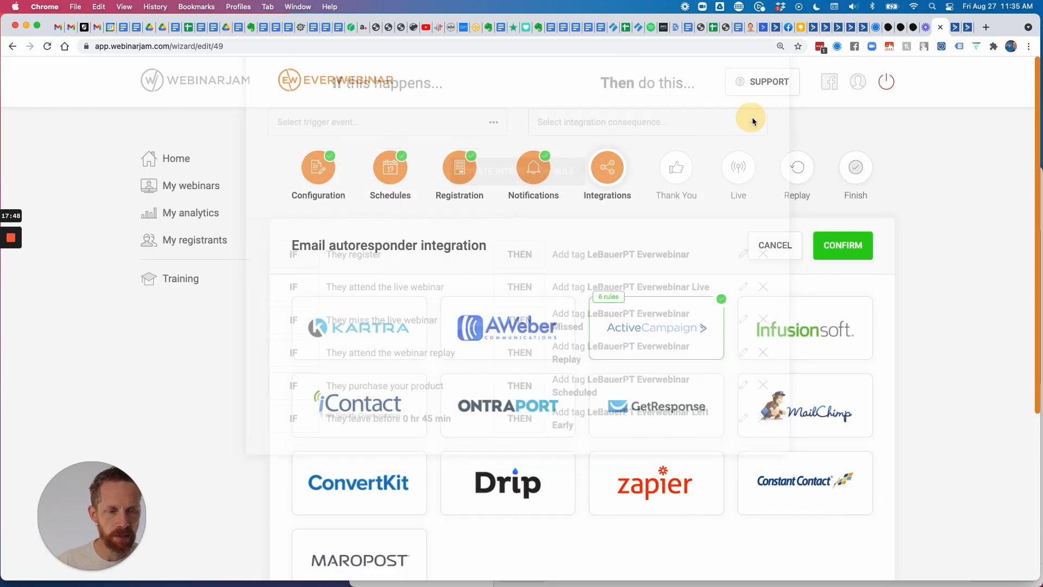
Confirm the ActiveCampaign integration with 'I don't use any 3rd party tracking', then continue to Thank You.
{"action": "left_click", "coordinate": [825, 247]}
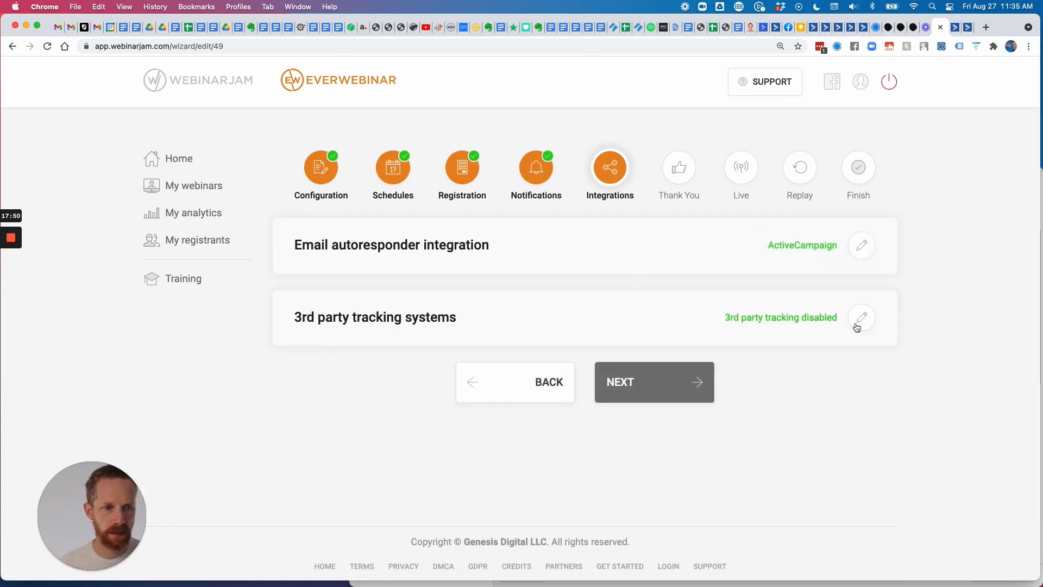
{"action": "left_click", "coordinate": [861, 318]}
{"action": "scroll", "coordinate": [643, 324], "scroll_direction": "down", "scroll_amount": 2}
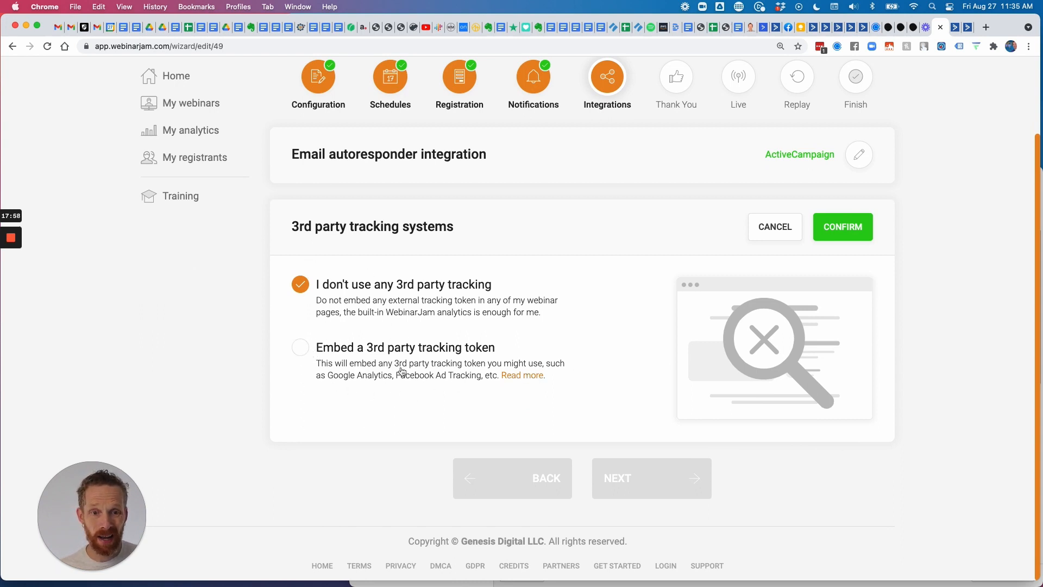
{"action": "left_click", "coordinate": [846, 230]}
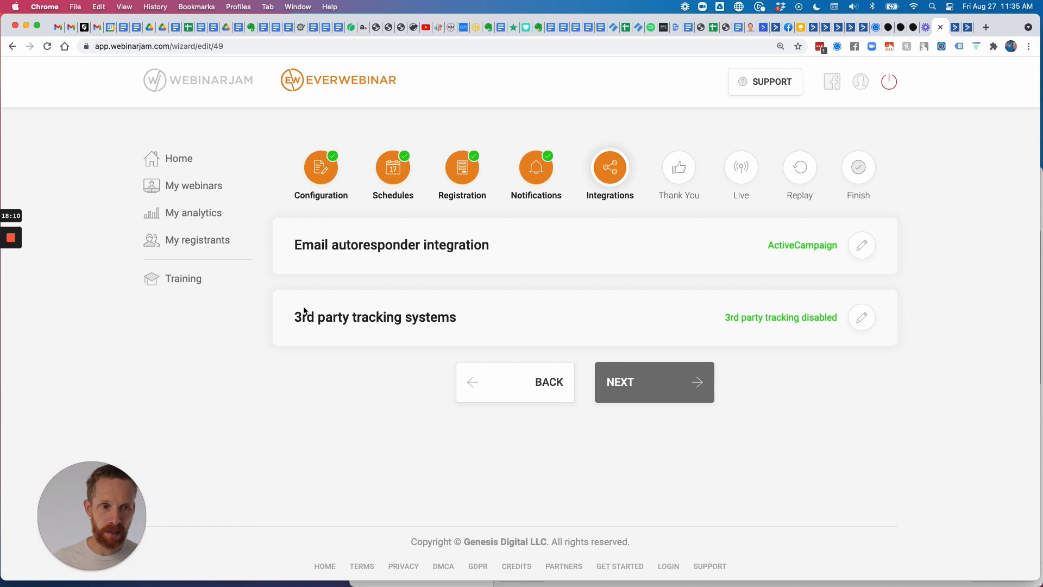
{"action": "left_click", "coordinate": [644, 383]}
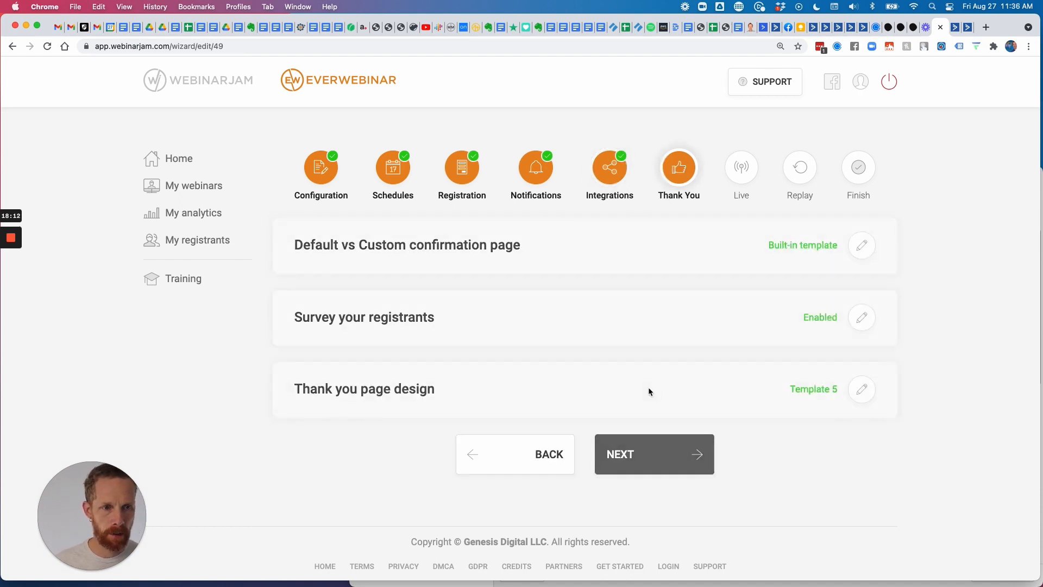
Confirm the default confirmation page and the enabled registrant survey, then bring up the thank-you page designs.
{"action": "left_click", "coordinate": [862, 249]}
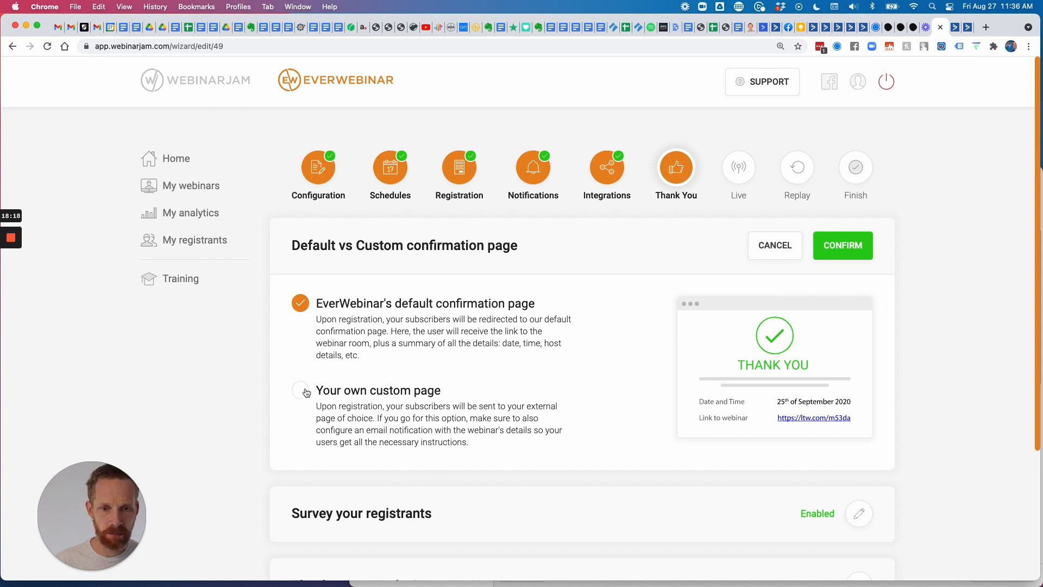
{"action": "scroll", "coordinate": [558, 379], "scroll_direction": "down", "scroll_amount": 3}
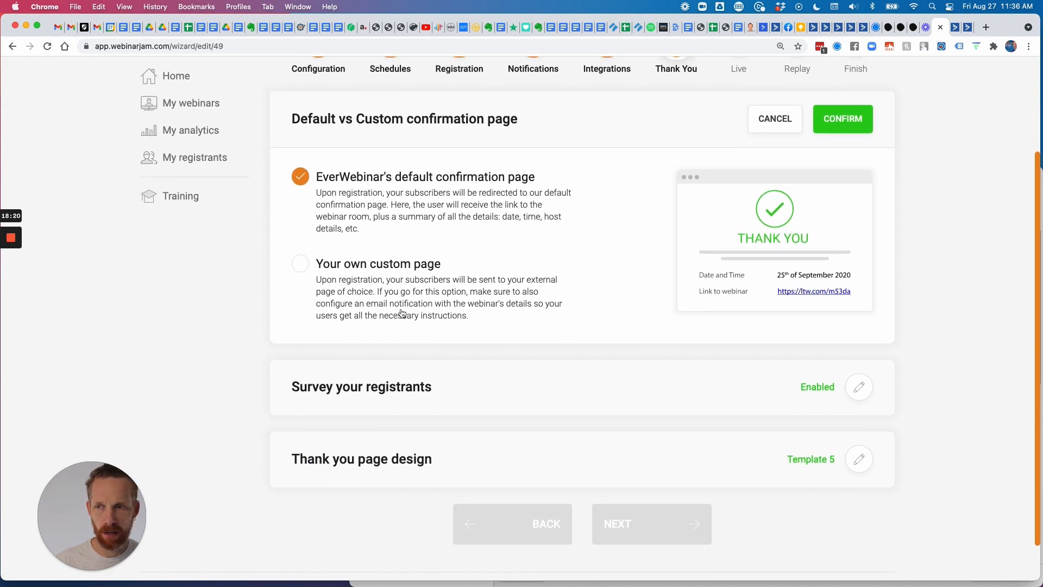
{"action": "left_click", "coordinate": [820, 130]}
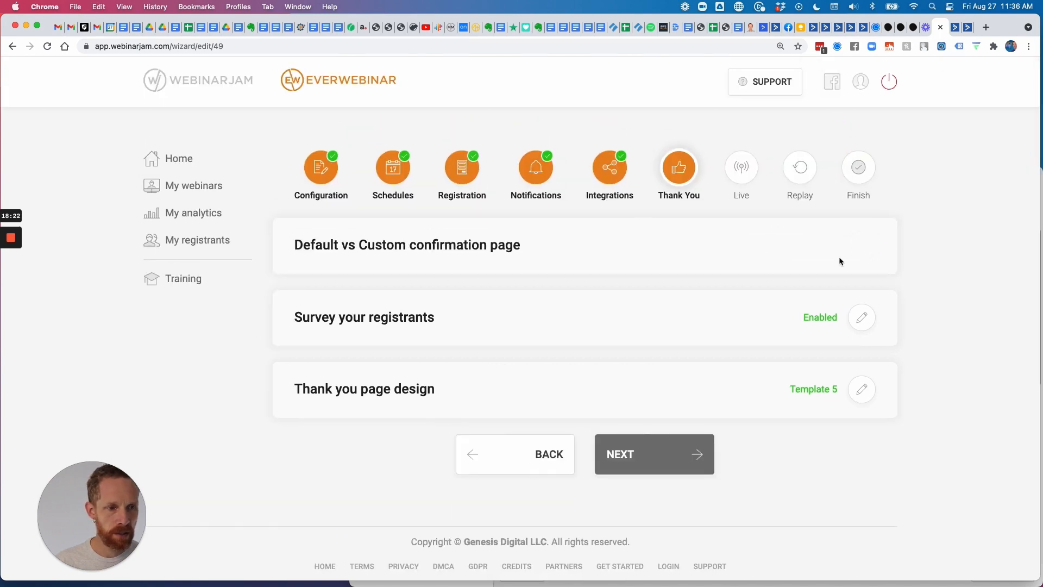
{"action": "left_click", "coordinate": [863, 324]}
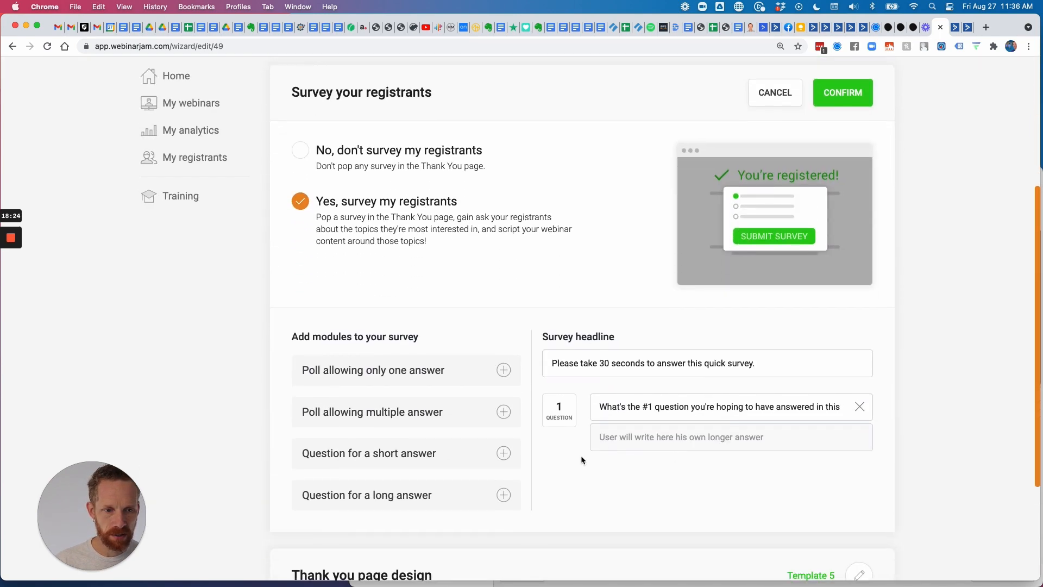
{"action": "left_click", "coordinate": [843, 90]}
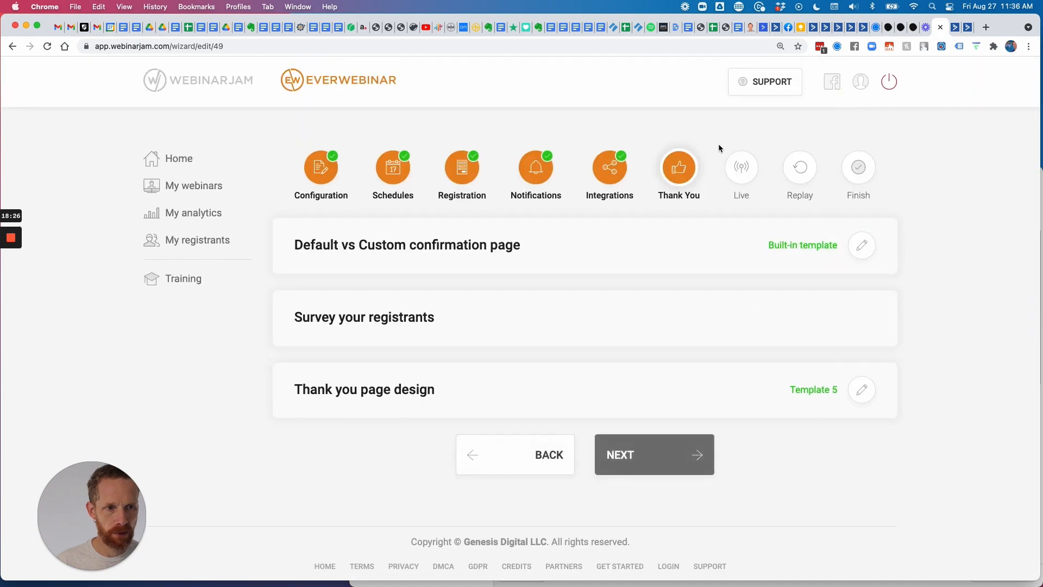
{"action": "left_click", "coordinate": [861, 389]}
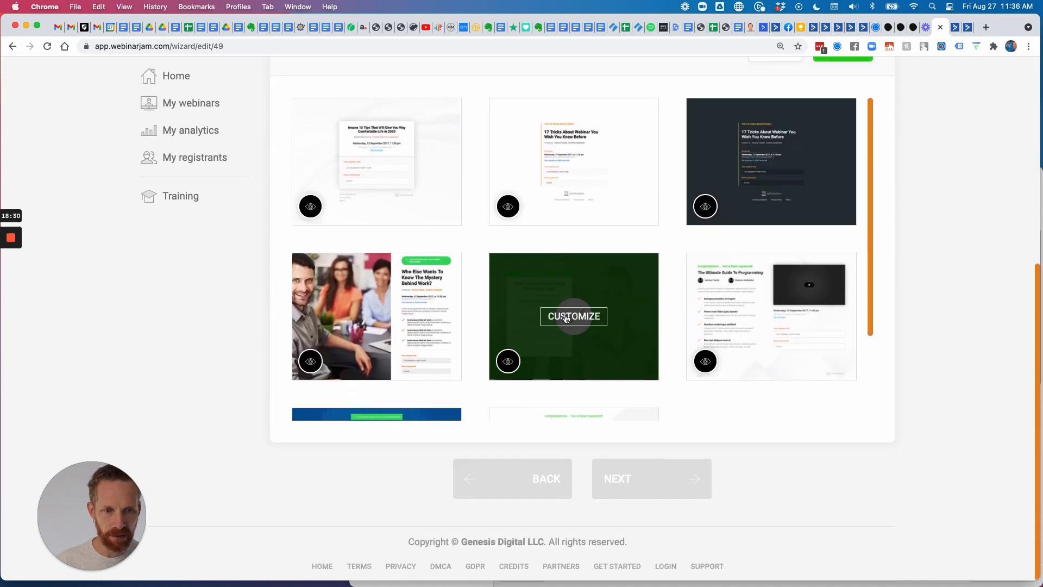
Preview the thank you template in the page builder and search it for 'live'.
{"action": "left_click", "coordinate": [585, 323]}
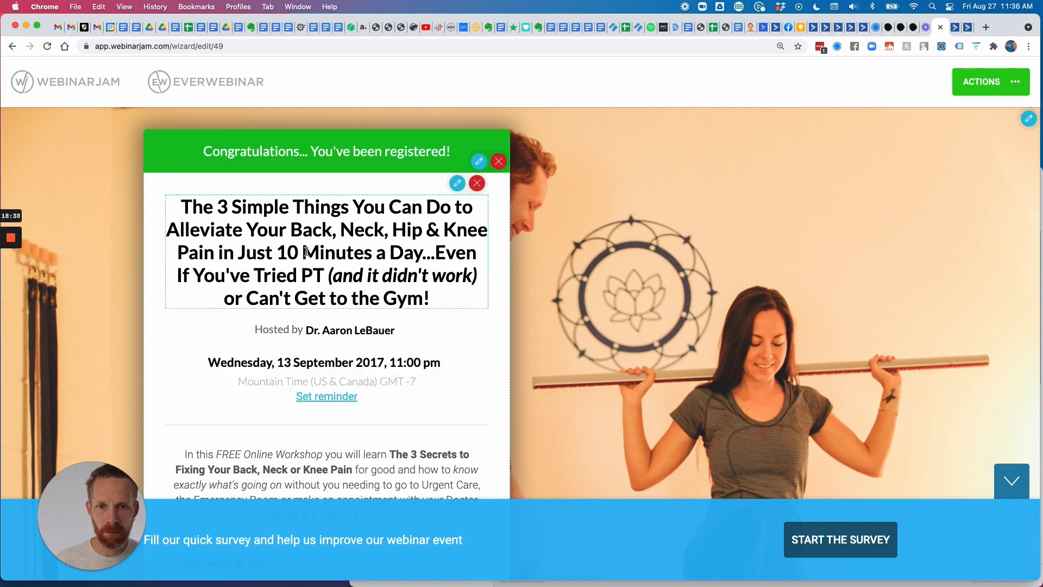
{"action": "scroll", "coordinate": [353, 381], "scroll_direction": "down", "scroll_amount": 2}
{"action": "scroll", "coordinate": [358, 382], "scroll_direction": "down", "scroll_amount": 1}
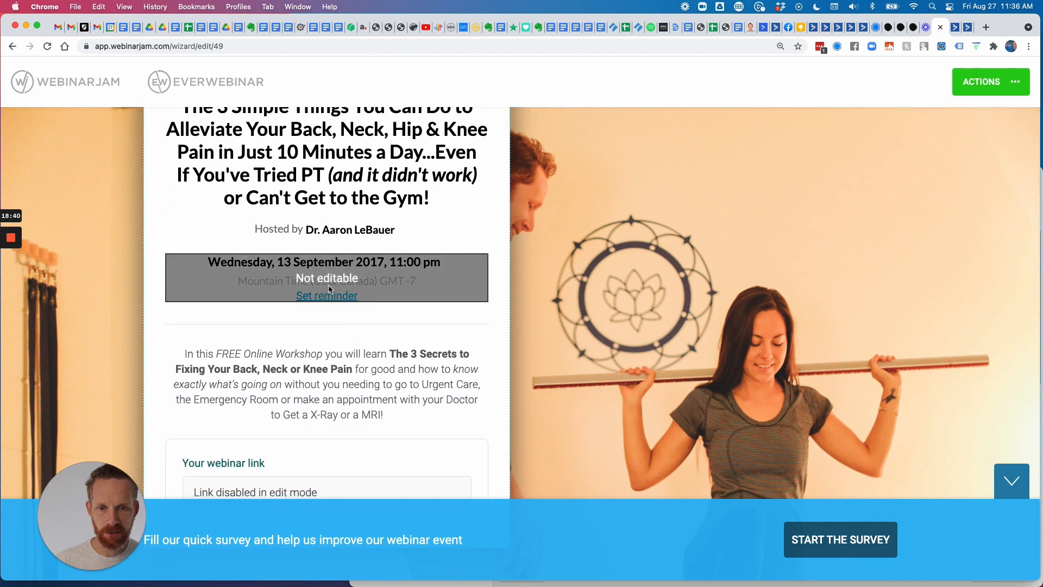
{"action": "scroll", "coordinate": [328, 284], "scroll_direction": "down", "scroll_amount": 1}
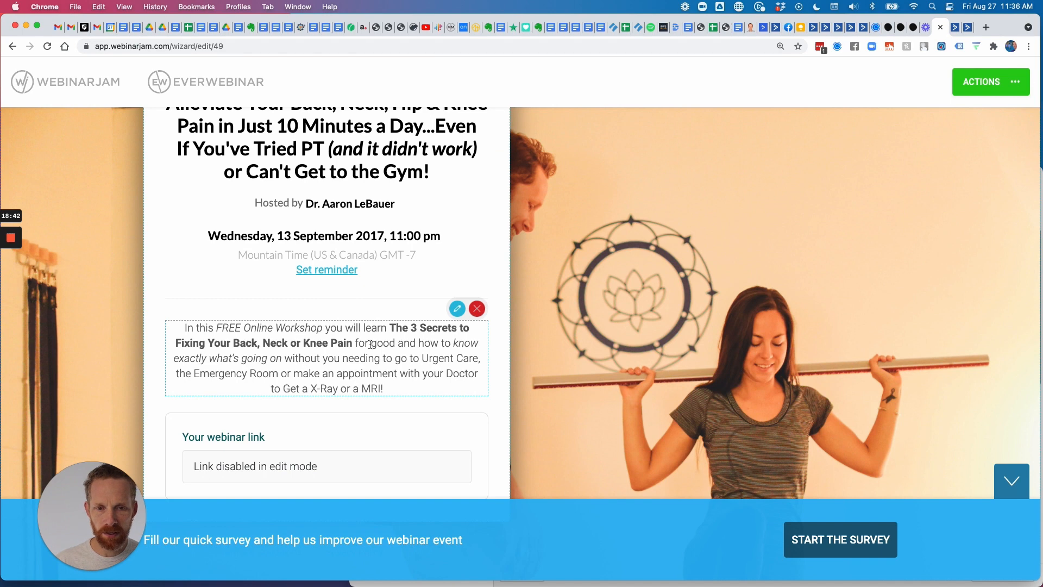
{"action": "key", "text": "super+f"}
{"action": "type", "text": "live"}
{"action": "key", "text": "BackSpace"}
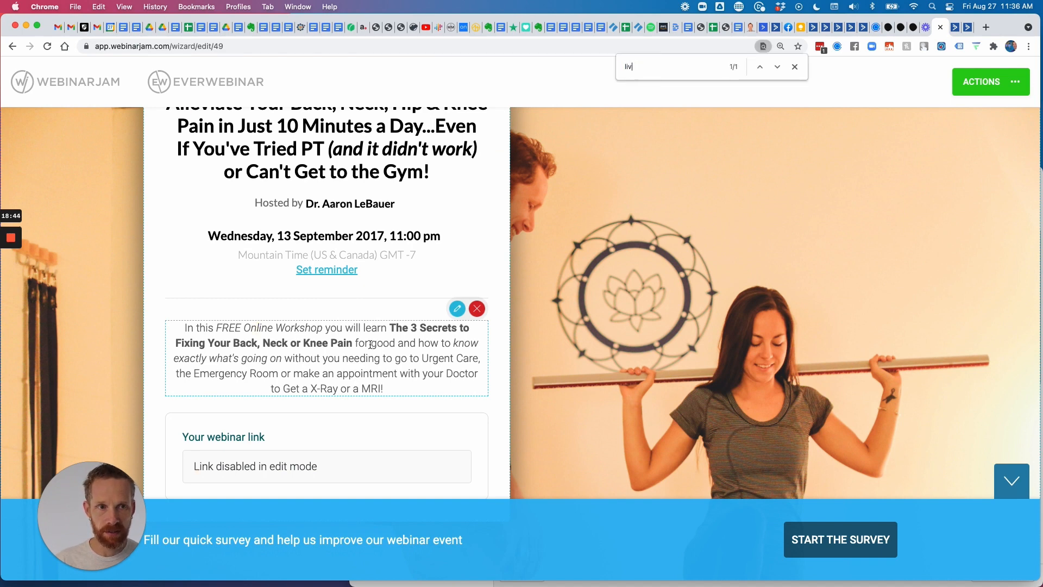
{"action": "key", "text": "BackSpace"}
{"action": "key", "text": "BackSpace"}
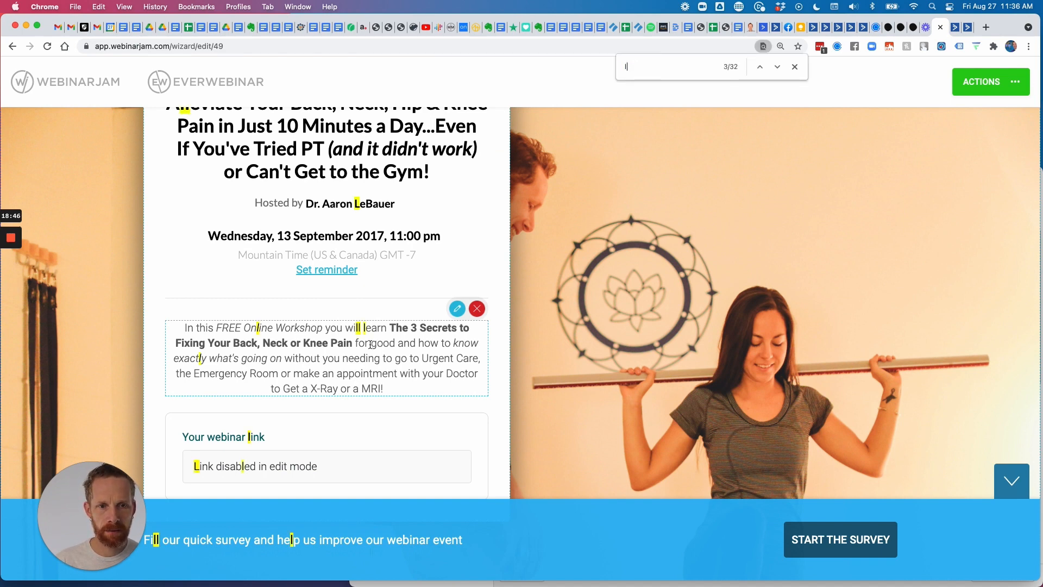
{"action": "type", "text": "ive"}
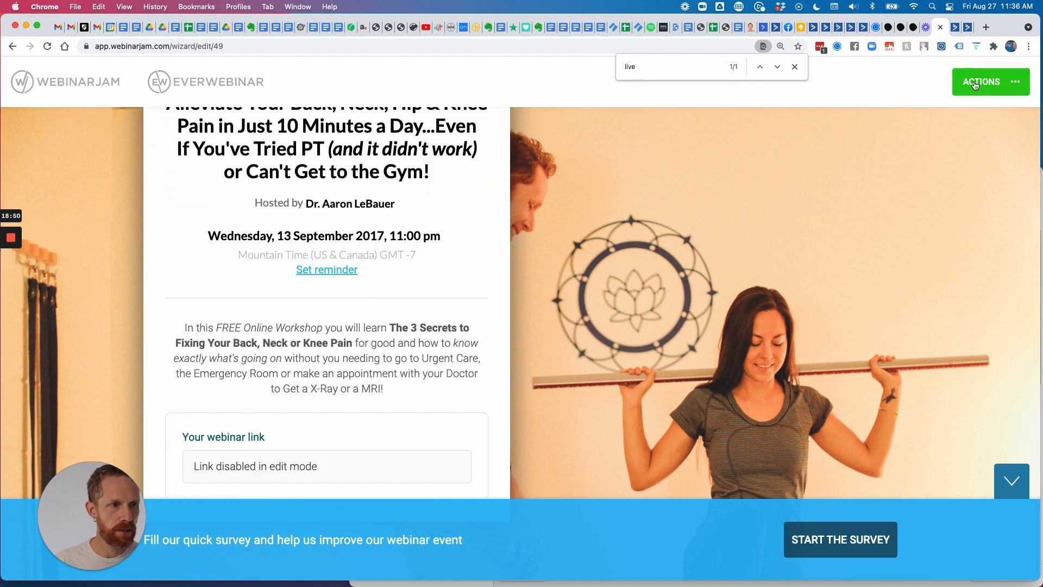
Cancel and exit the page builder without saving changes.
{"action": "left_click", "coordinate": [991, 82]}
{"action": "left_click", "coordinate": [976, 200]}
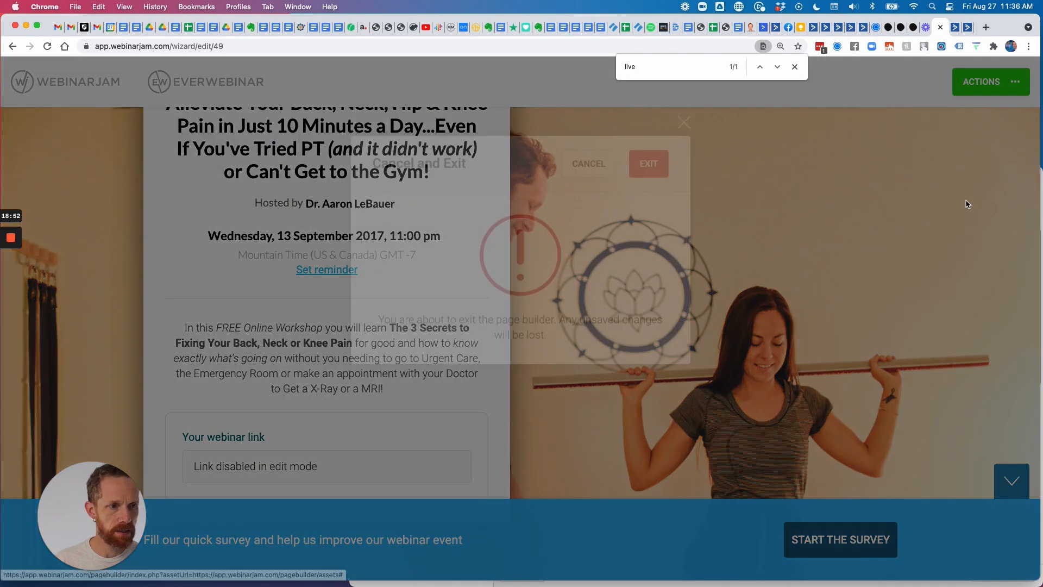
{"action": "left_click", "coordinate": [653, 231]}
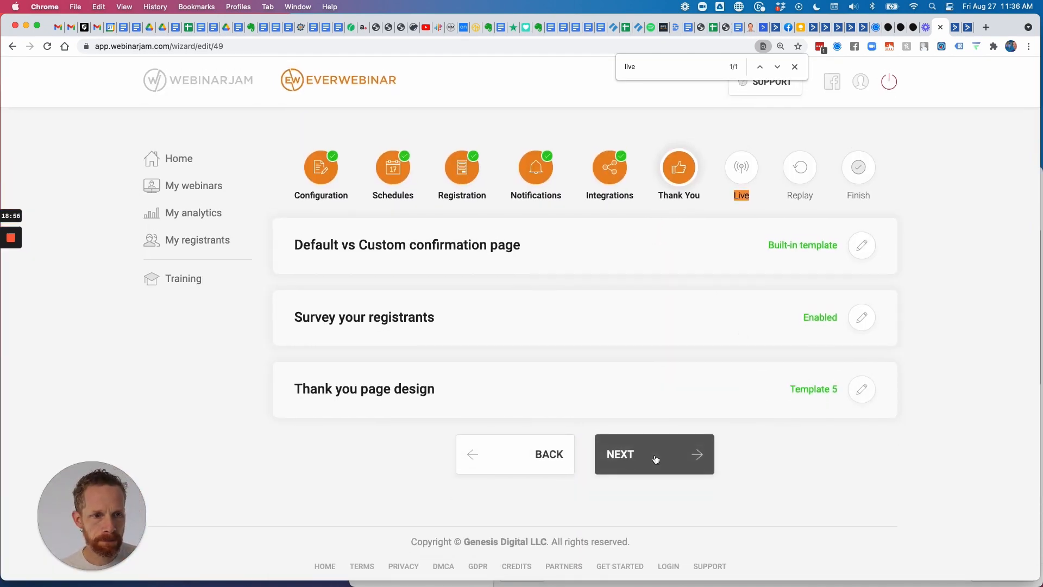
Advance to the Live step and look over its list of sections.
{"action": "left_click", "coordinate": [654, 458]}
{"action": "scroll", "coordinate": [628, 251], "scroll_direction": "down", "scroll_amount": 3}
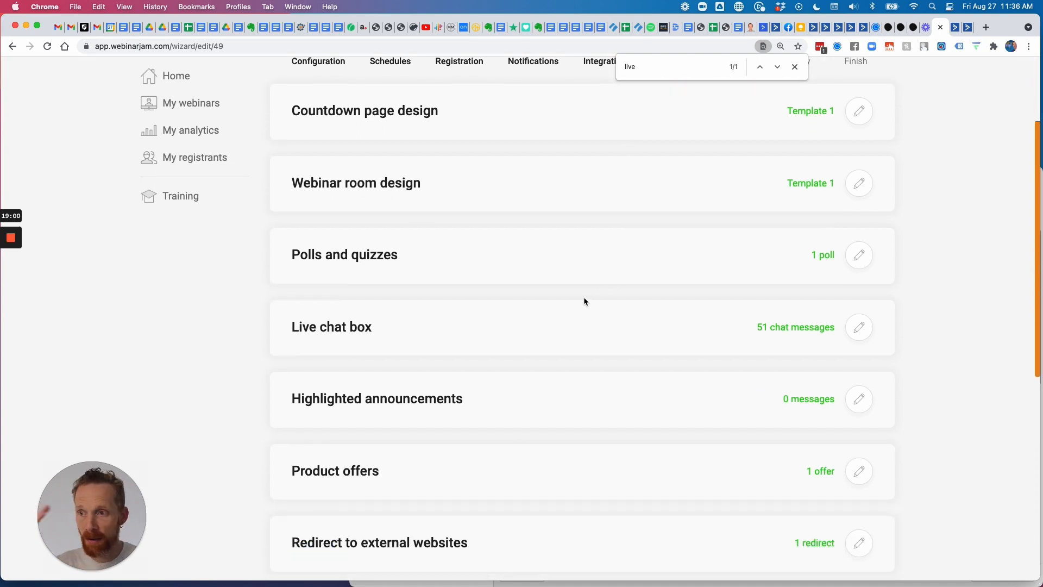
{"action": "scroll", "coordinate": [584, 300], "scroll_direction": "down", "scroll_amount": 1}
{"action": "scroll", "coordinate": [584, 299], "scroll_direction": "down", "scroll_amount": 7}
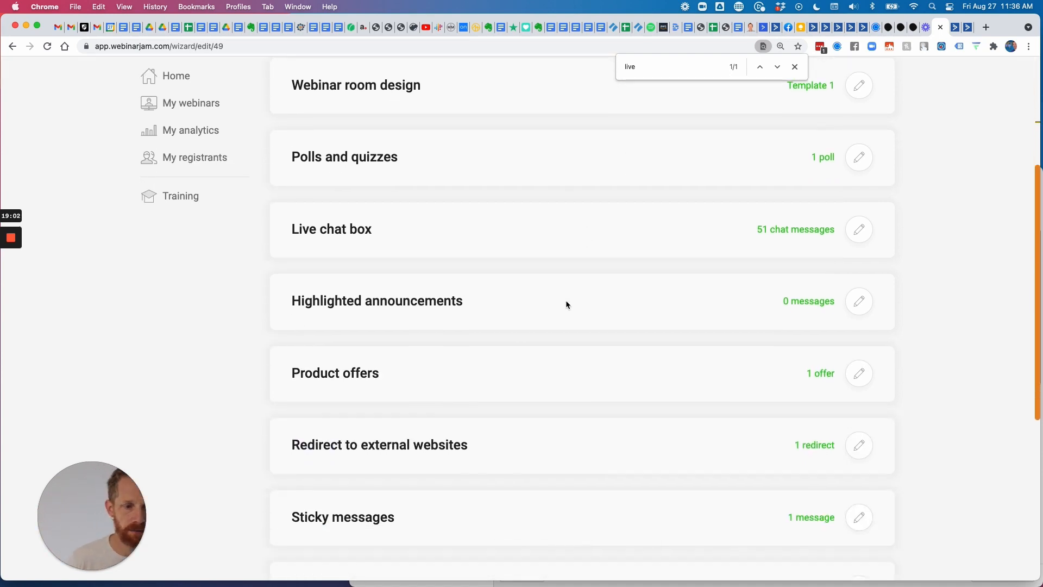
{"action": "scroll", "coordinate": [622, 325], "scroll_direction": "down", "scroll_amount": 1}
{"action": "scroll", "coordinate": [633, 321], "scroll_direction": "up", "scroll_amount": 10}
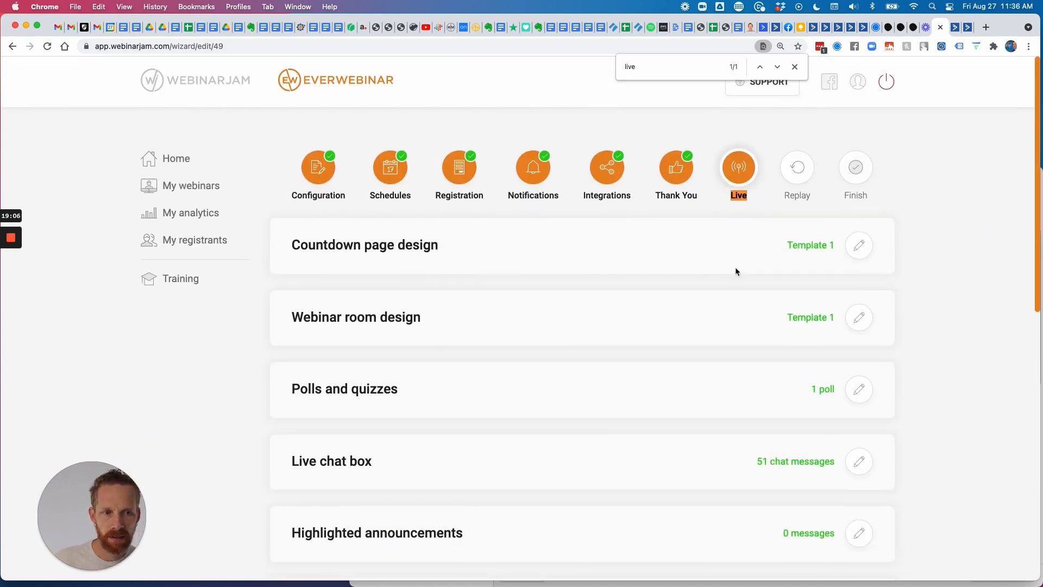
{"action": "scroll", "coordinate": [666, 291], "scroll_direction": "down", "scroll_amount": 4}
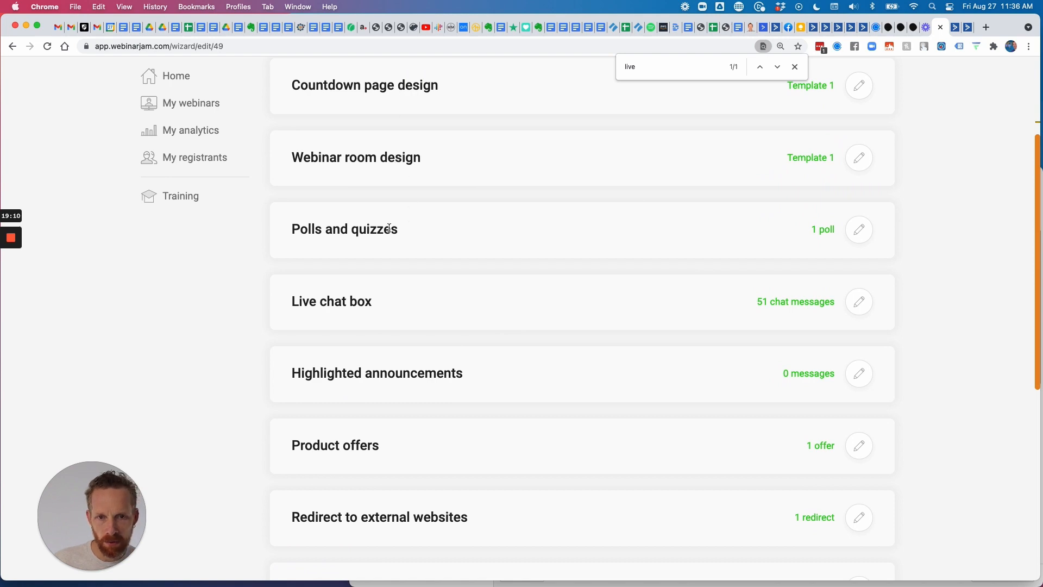
Review poll 1 in Polls and quizzes and close the editor without changes.
{"action": "left_click", "coordinate": [857, 232]}
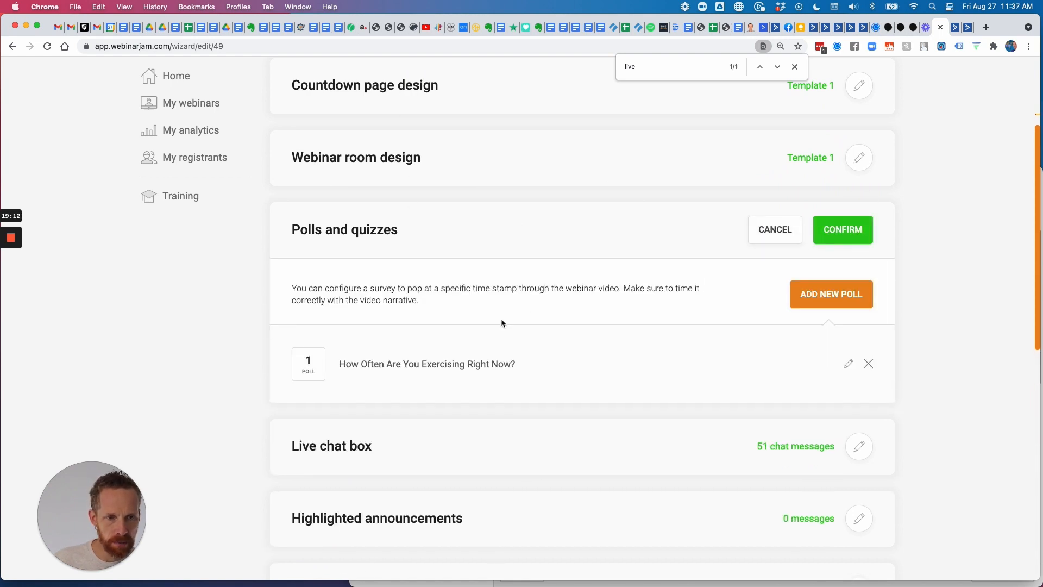
{"action": "left_click", "coordinate": [847, 363]}
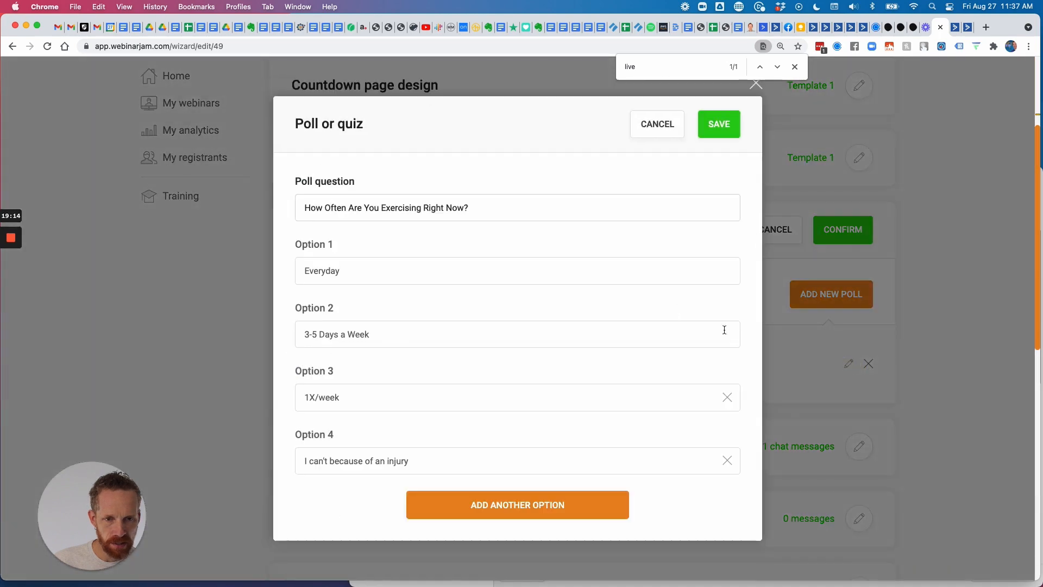
{"action": "scroll", "coordinate": [404, 340], "scroll_direction": "down", "scroll_amount": 3}
{"action": "scroll", "coordinate": [407, 341], "scroll_direction": "up", "scroll_amount": 3}
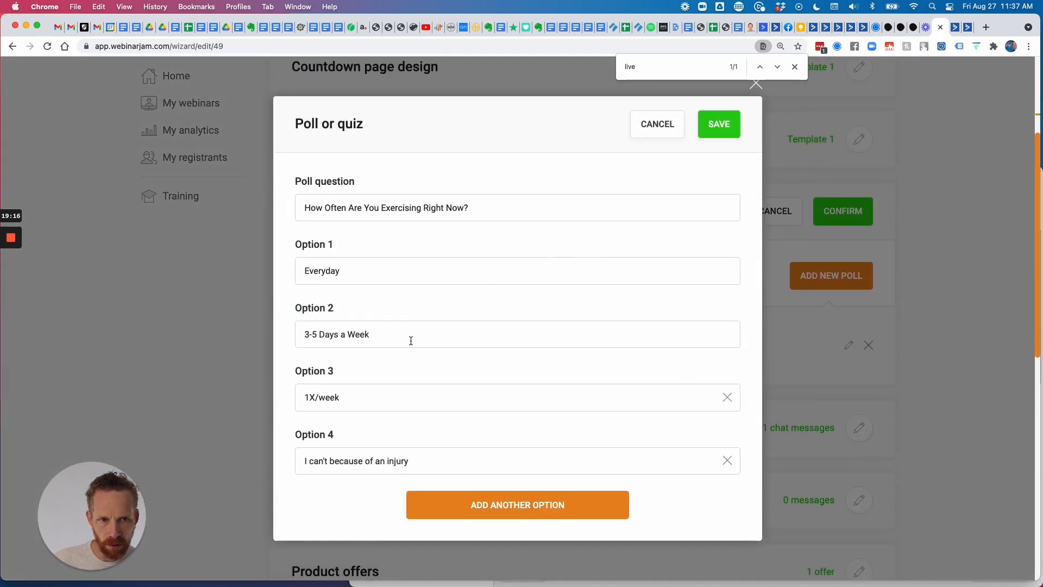
{"action": "left_click", "coordinate": [646, 127]}
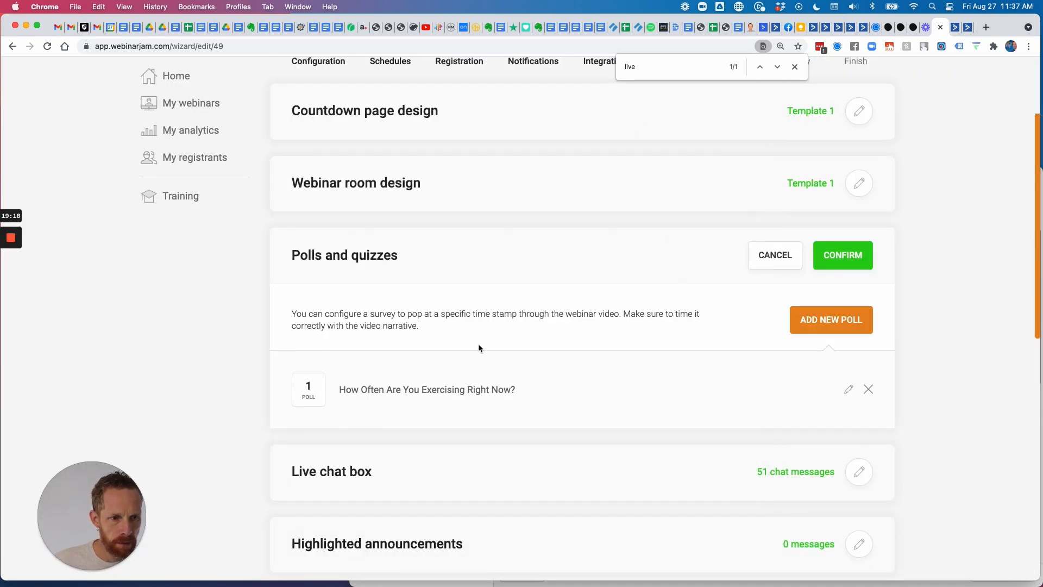
{"action": "scroll", "coordinate": [553, 370], "scroll_direction": "down", "scroll_amount": 3}
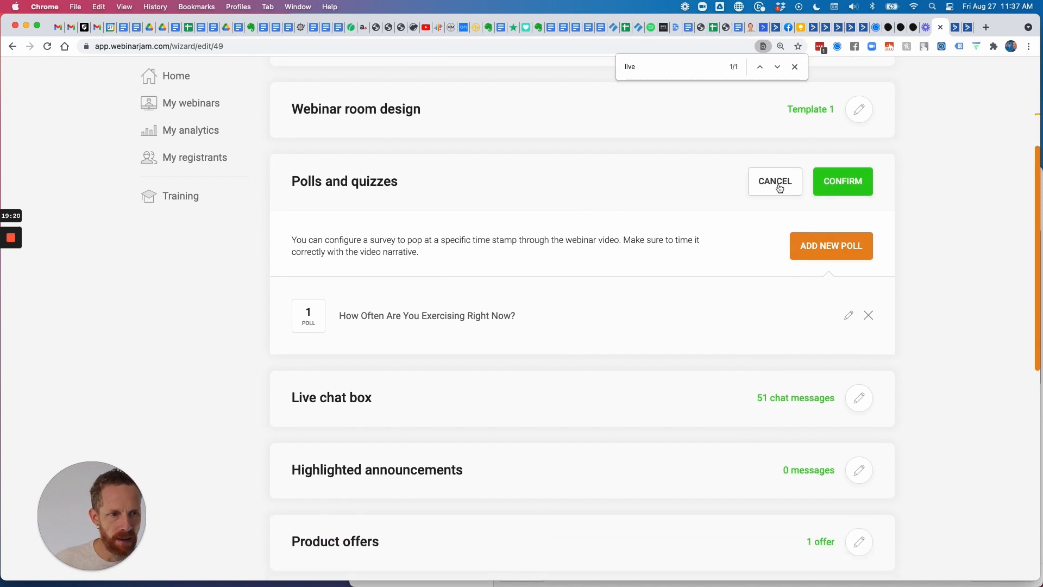
{"action": "left_click", "coordinate": [775, 182]}
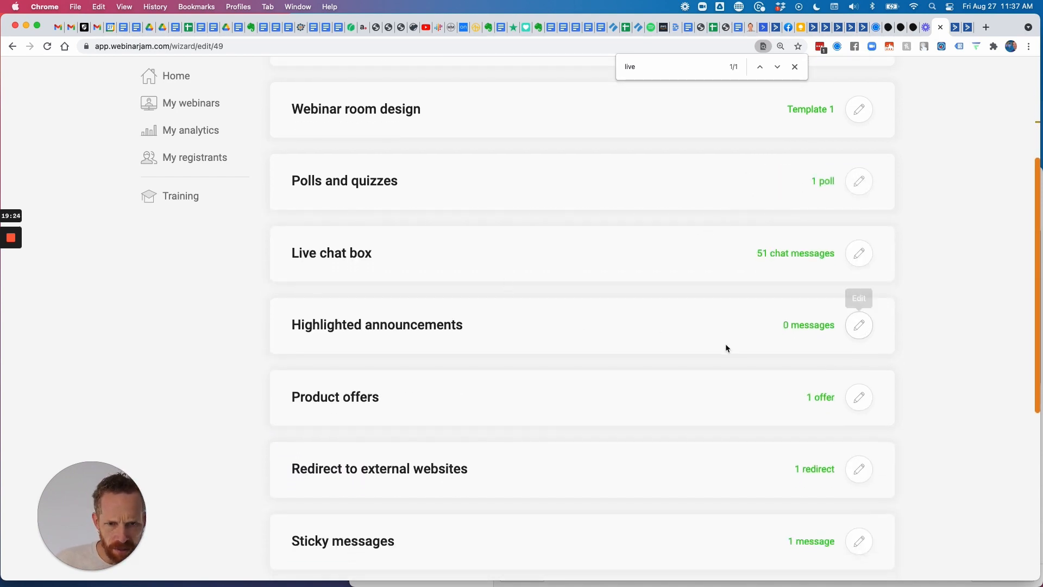
{"action": "scroll", "coordinate": [724, 344], "scroll_direction": "down", "scroll_amount": 8}
{"action": "scroll", "coordinate": [724, 343], "scroll_direction": "up", "scroll_amount": 12}
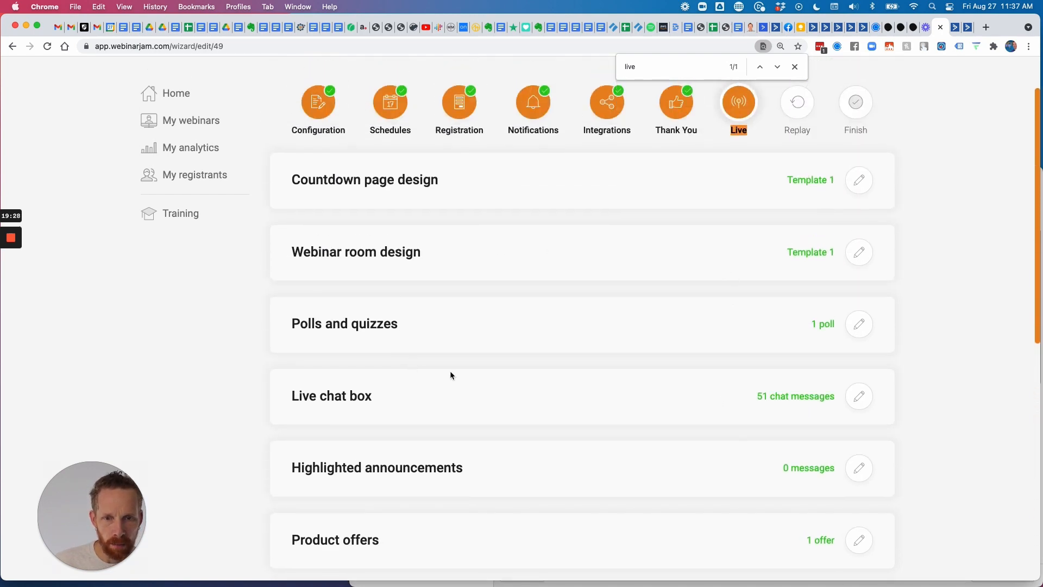
{"action": "scroll", "coordinate": [478, 383], "scroll_direction": "down", "scroll_amount": 1}
Scroll through the 51 live chat messages and cancel the chat editor unchanged.
{"action": "left_click", "coordinate": [859, 393]}
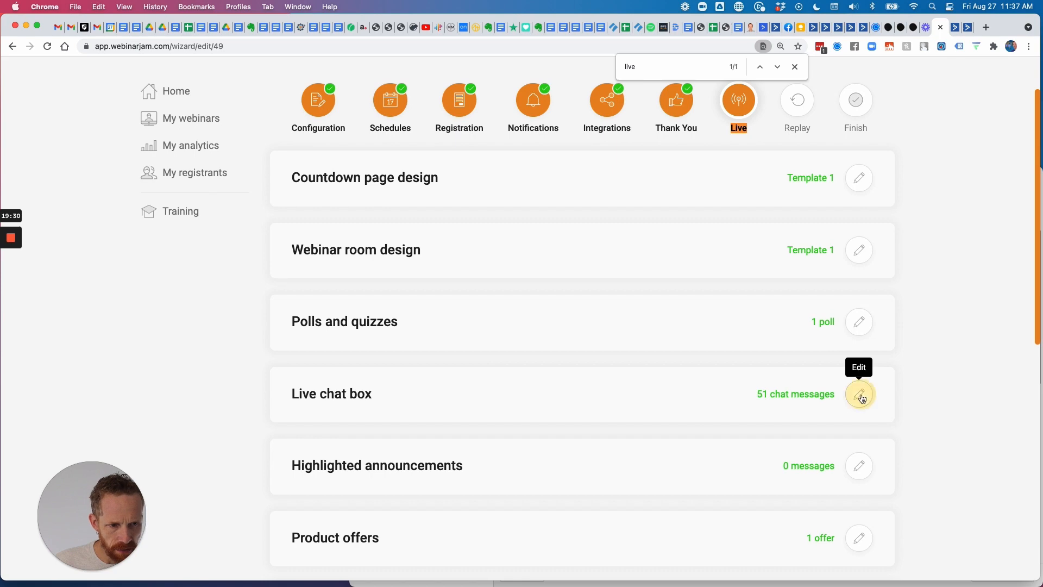
{"action": "scroll", "coordinate": [761, 380], "scroll_direction": "down", "scroll_amount": 6}
{"action": "scroll", "coordinate": [538, 334], "scroll_direction": "down", "scroll_amount": 10}
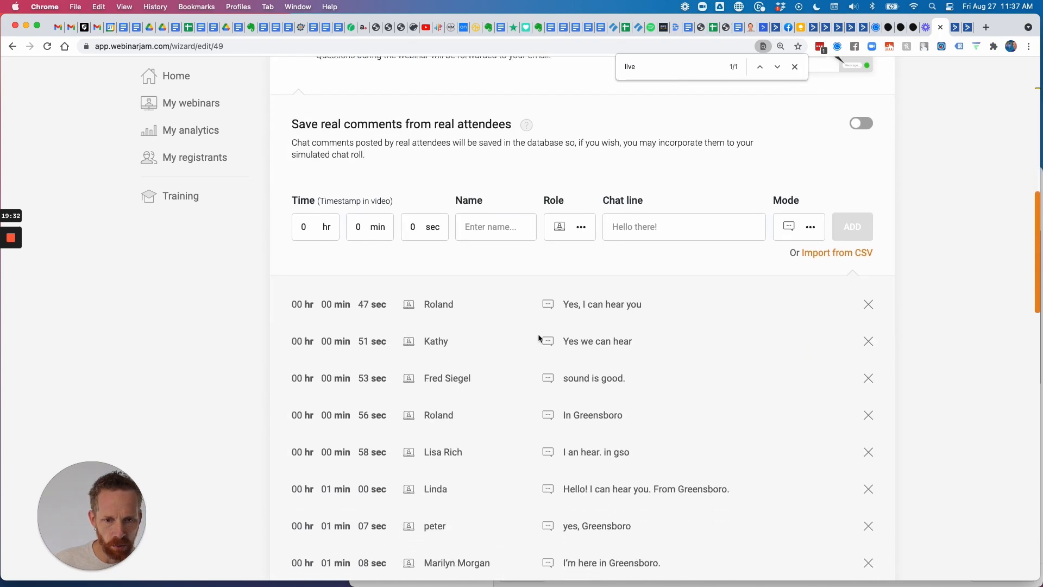
{"action": "scroll", "coordinate": [592, 407], "scroll_direction": "down", "scroll_amount": 6}
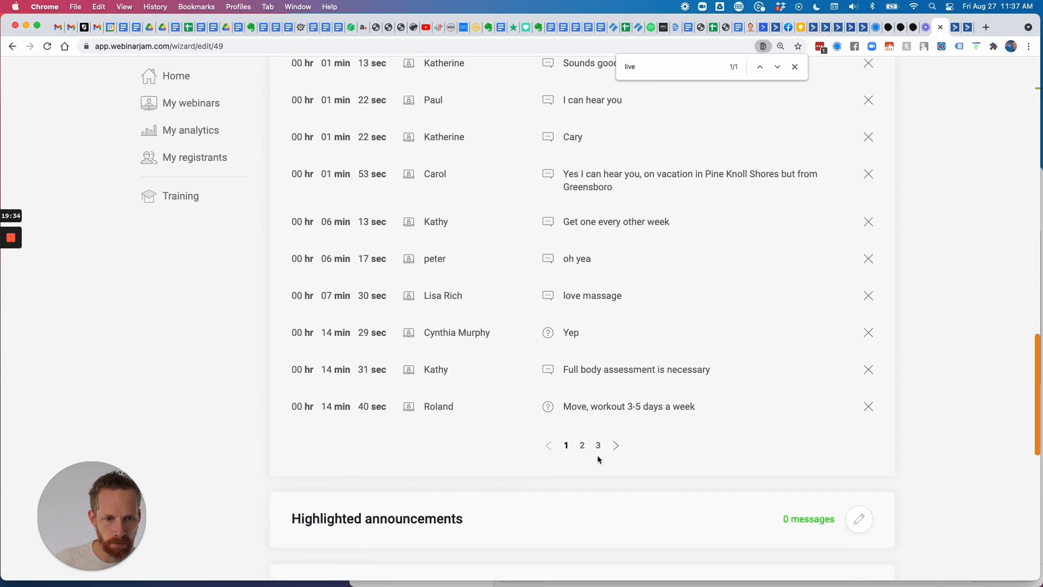
{"action": "scroll", "coordinate": [603, 421], "scroll_direction": "up", "scroll_amount": 20}
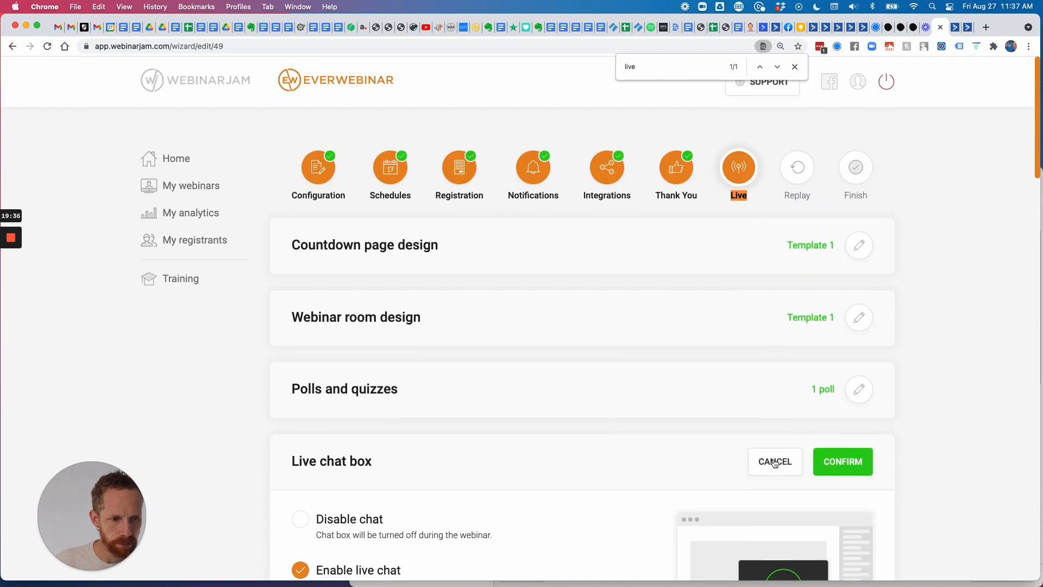
{"action": "left_click", "coordinate": [775, 462]}
{"action": "scroll", "coordinate": [606, 351], "scroll_direction": "down", "scroll_amount": 5}
{"action": "scroll", "coordinate": [494, 344], "scroll_direction": "down", "scroll_amount": 1}
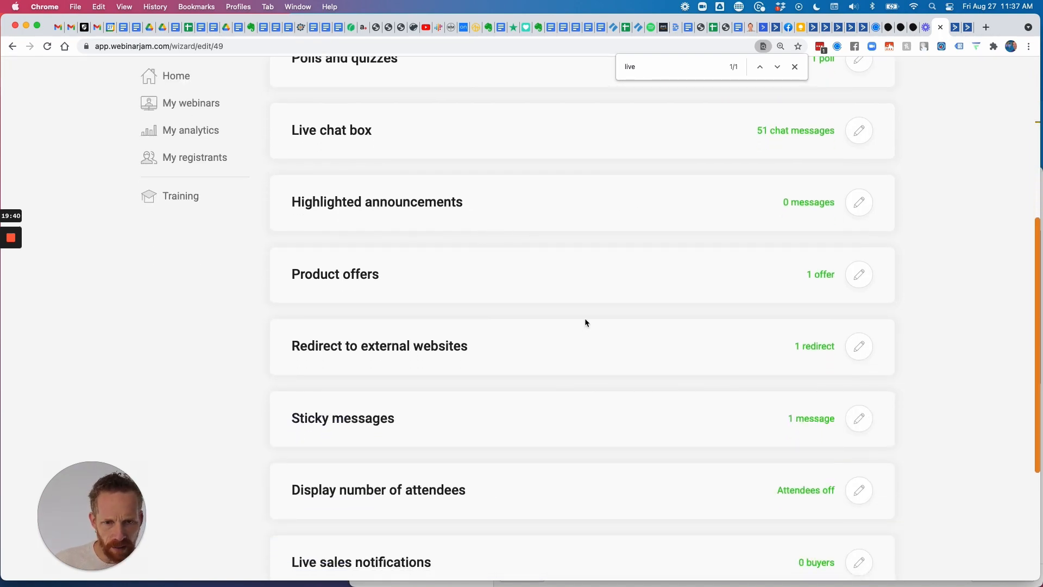
{"action": "scroll", "coordinate": [707, 353], "scroll_direction": "down", "scroll_amount": 1}
Copy the existing welcome sticky message text into the new sticky message field.
{"action": "left_click", "coordinate": [860, 356]}
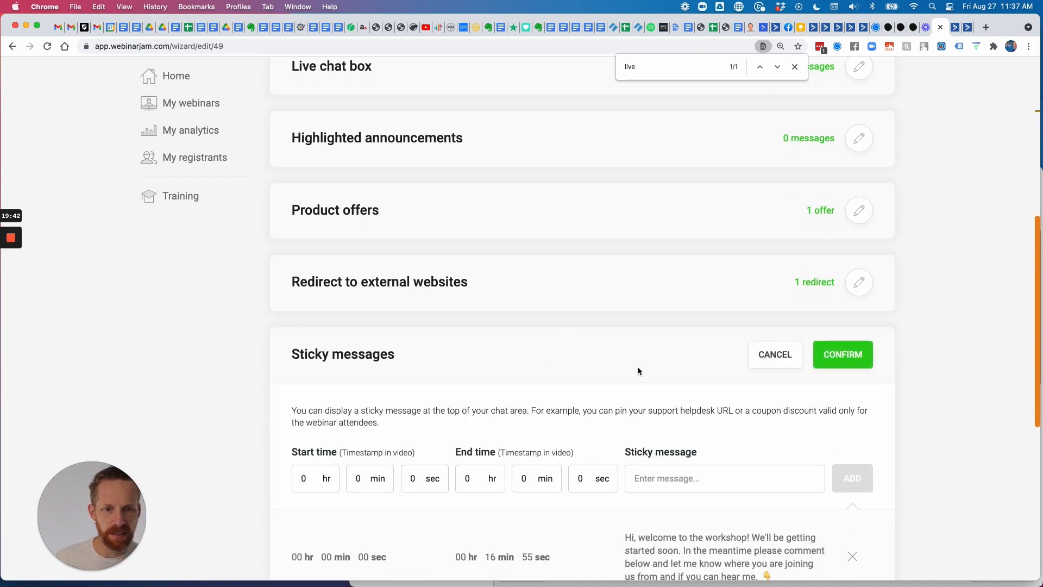
{"action": "scroll", "coordinate": [636, 366], "scroll_direction": "down", "scroll_amount": 3}
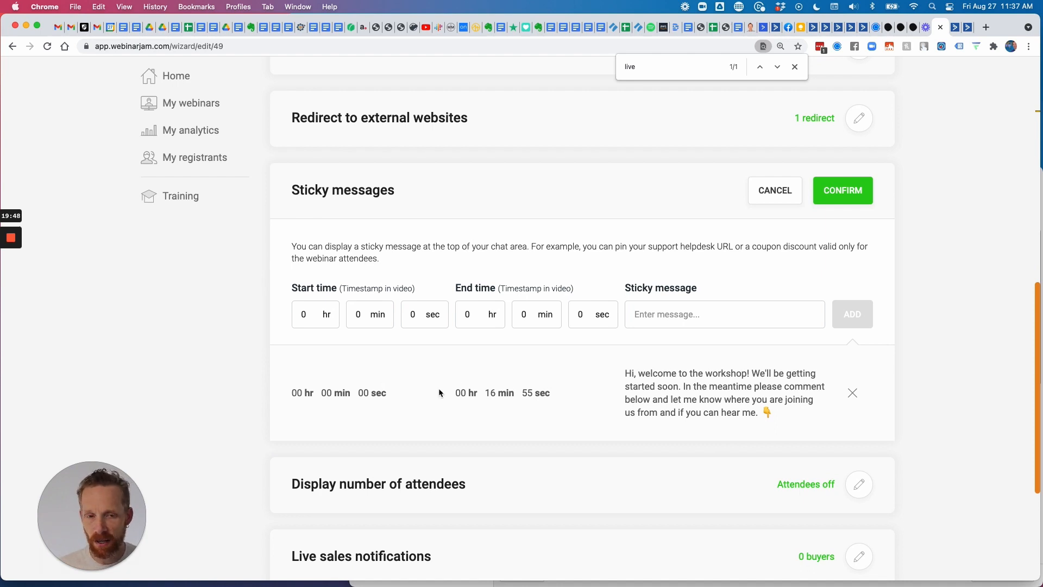
{"action": "left_click_drag", "start_coordinate": [623, 373], "coordinate": [767, 422]}
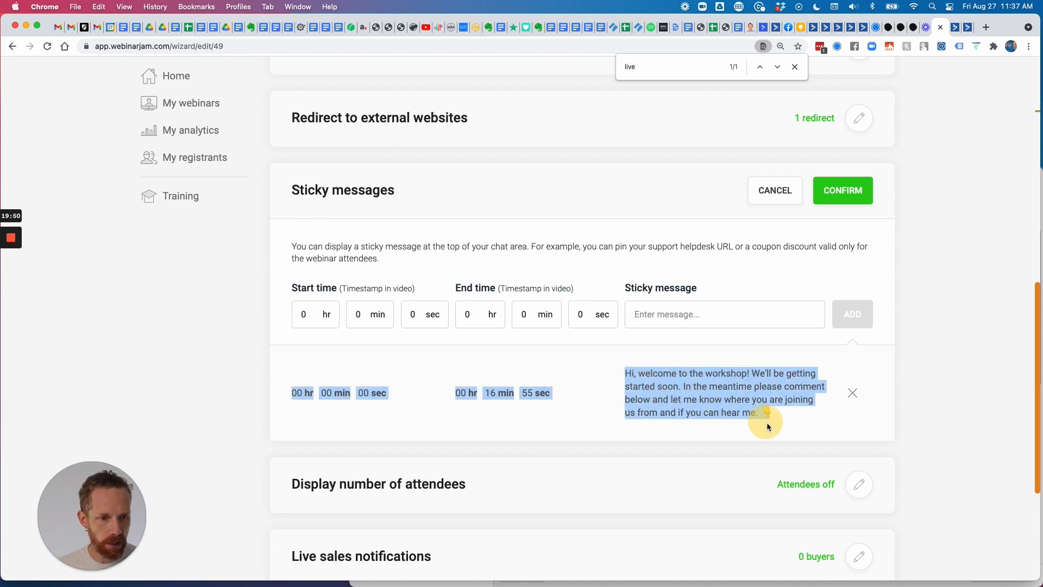
{"action": "left_click", "coordinate": [592, 402]}
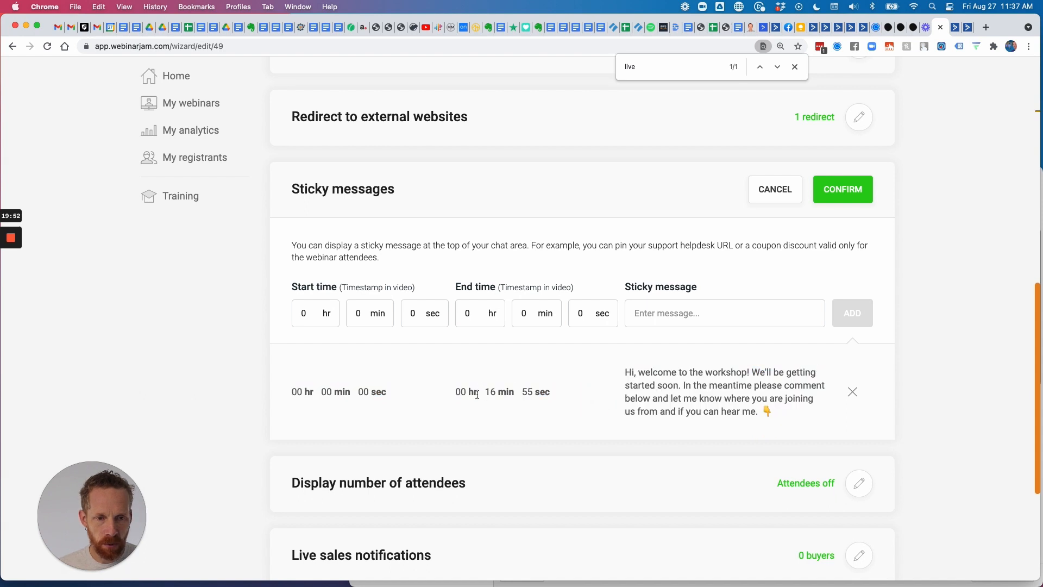
{"action": "left_click_drag", "start_coordinate": [784, 418], "coordinate": [619, 375]}
{"action": "left_click_drag", "start_coordinate": [691, 398], "coordinate": [697, 400]}
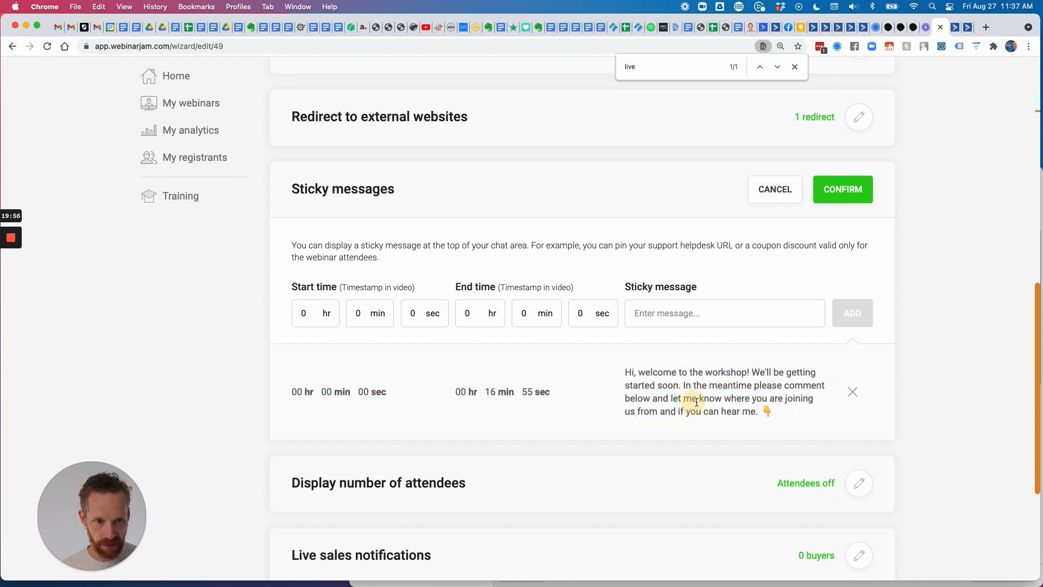
{"action": "left_click_drag", "start_coordinate": [768, 411], "coordinate": [627, 371]}
{"action": "key", "text": "super+c"}
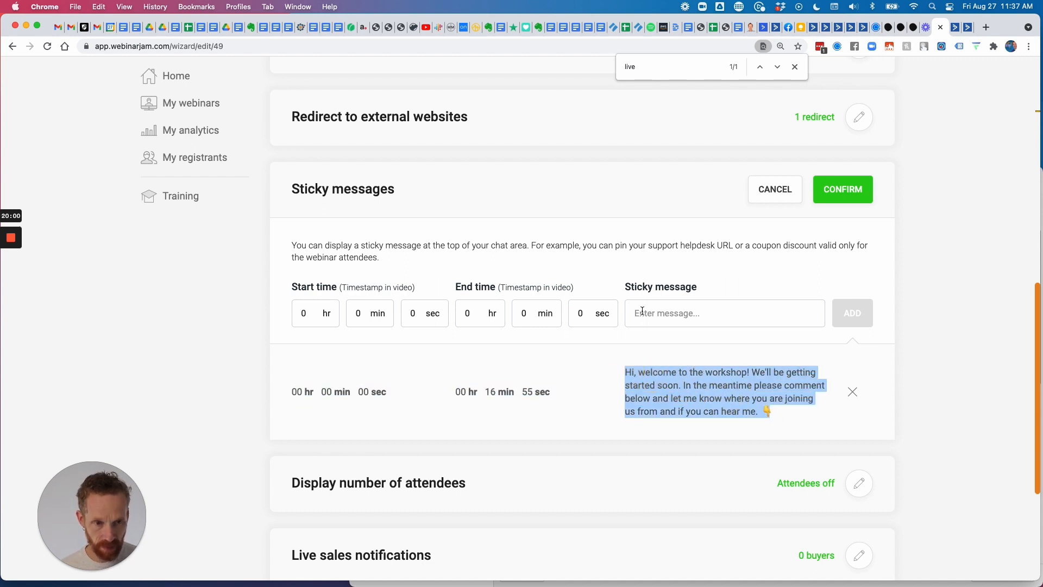
{"action": "left_click", "coordinate": [641, 314]}
{"action": "key", "text": "super+v"}
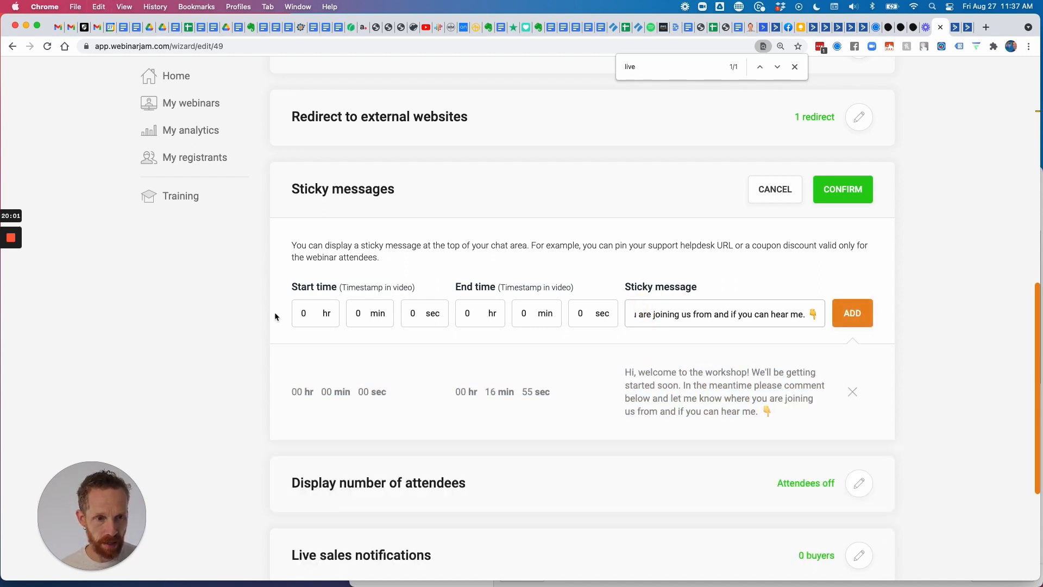
Add the message with end time 0 hr 12 min 24 sec, delete the 16:55 row, and confirm.
{"action": "left_click", "coordinate": [315, 312]}
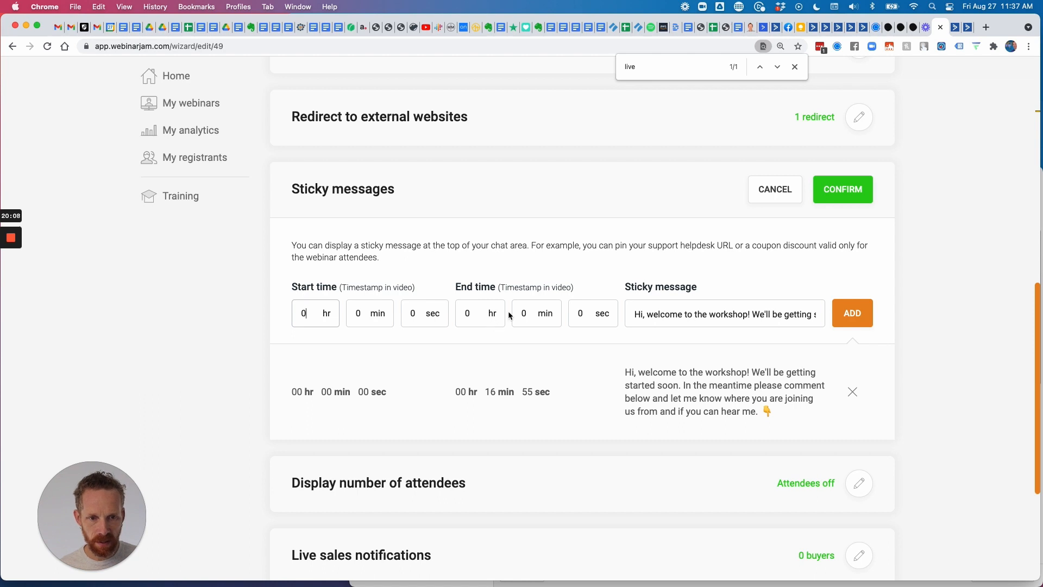
{"action": "left_click", "coordinate": [530, 314]}
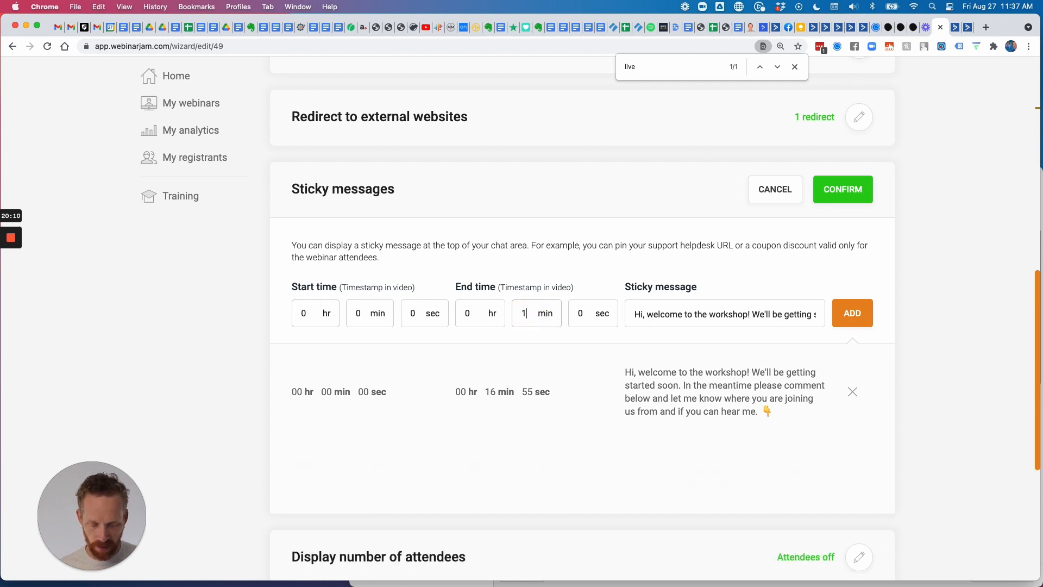
{"action": "key", "text": "BackSpace"}
{"action": "type", "text": "12"}
{"action": "left_click", "coordinate": [584, 313]}
{"action": "key", "text": "BackSpace"}
{"action": "type", "text": "24"}
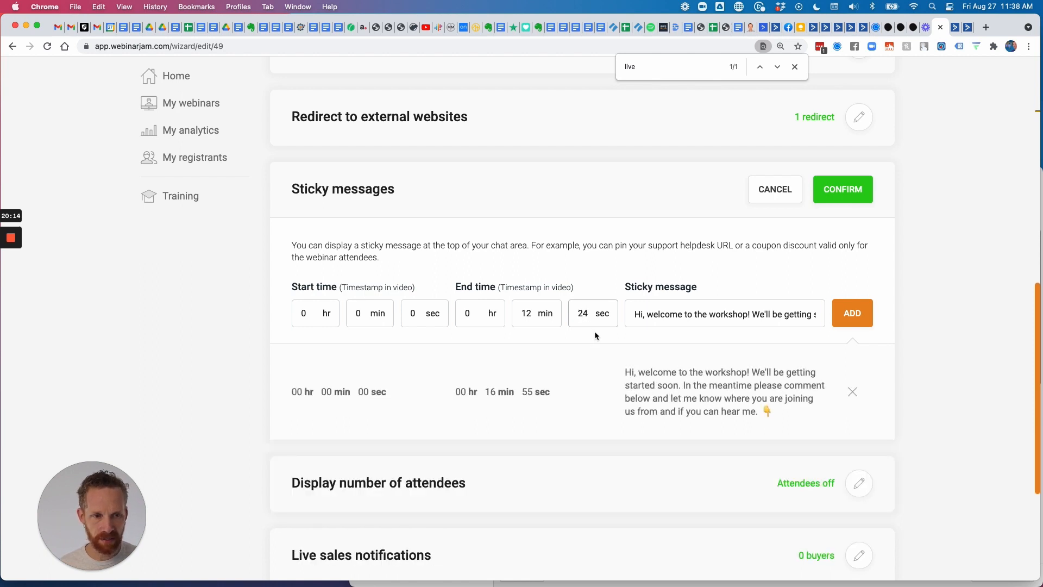
{"action": "left_click", "coordinate": [851, 314]}
{"action": "scroll", "coordinate": [486, 422], "scroll_direction": "down", "scroll_amount": 2}
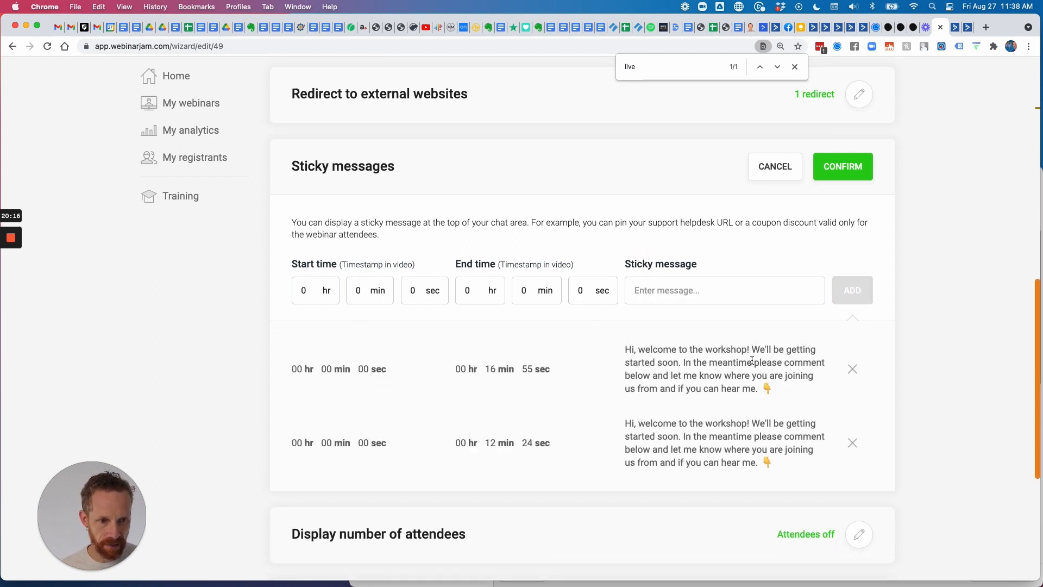
{"action": "left_click", "coordinate": [853, 352]}
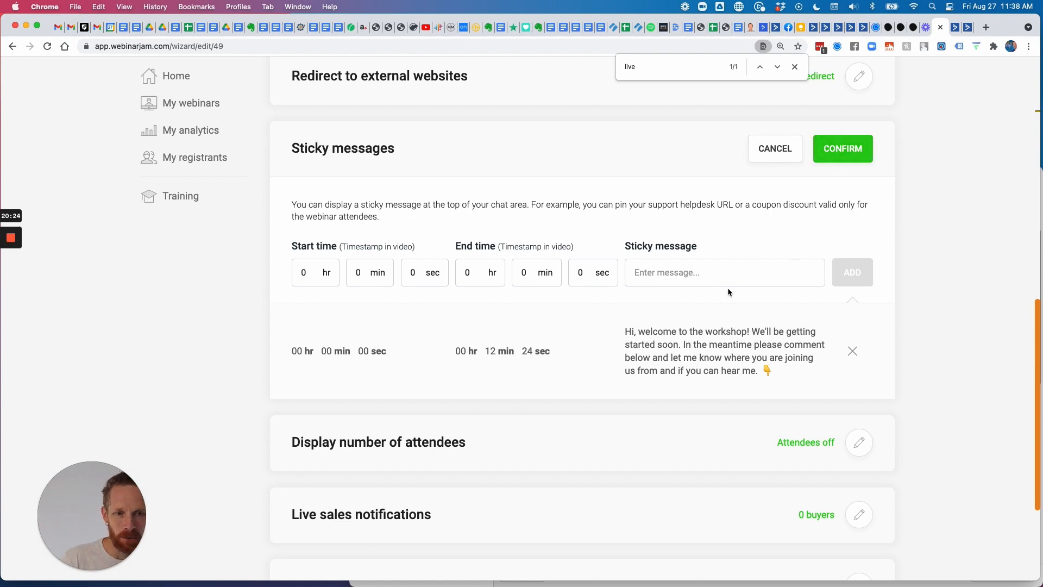
{"action": "left_click", "coordinate": [844, 150]}
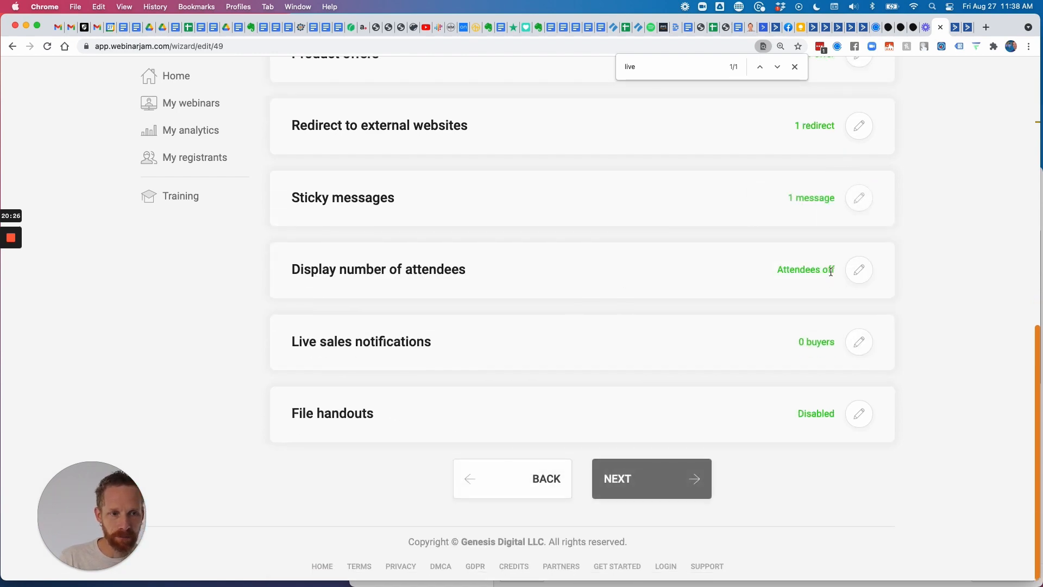
{"action": "left_click", "coordinate": [858, 271]}
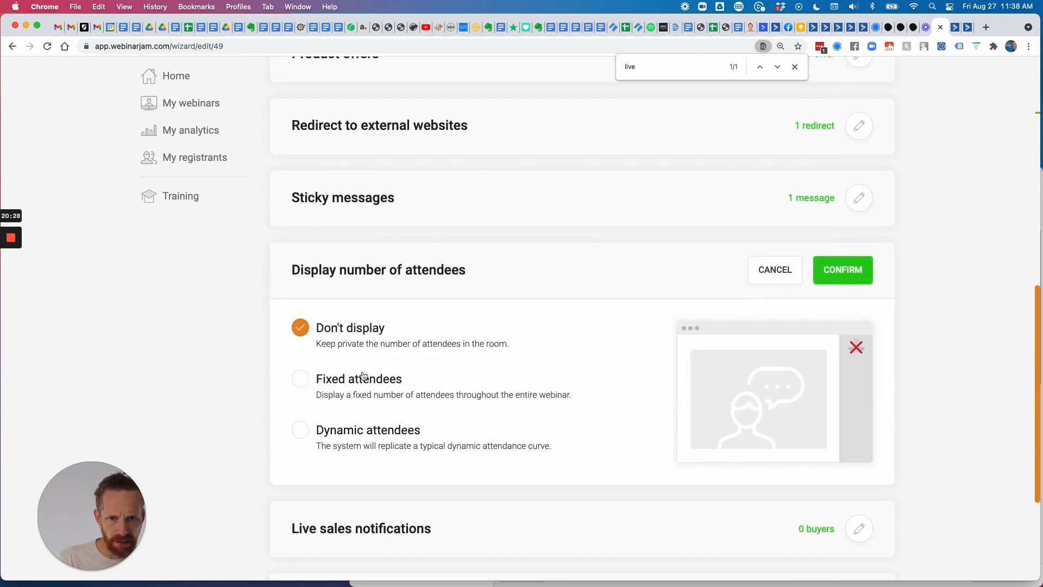
Switch the attendee count display to Dynamic attendees with a dynamic attendance of 55.
{"action": "left_click", "coordinate": [300, 433]}
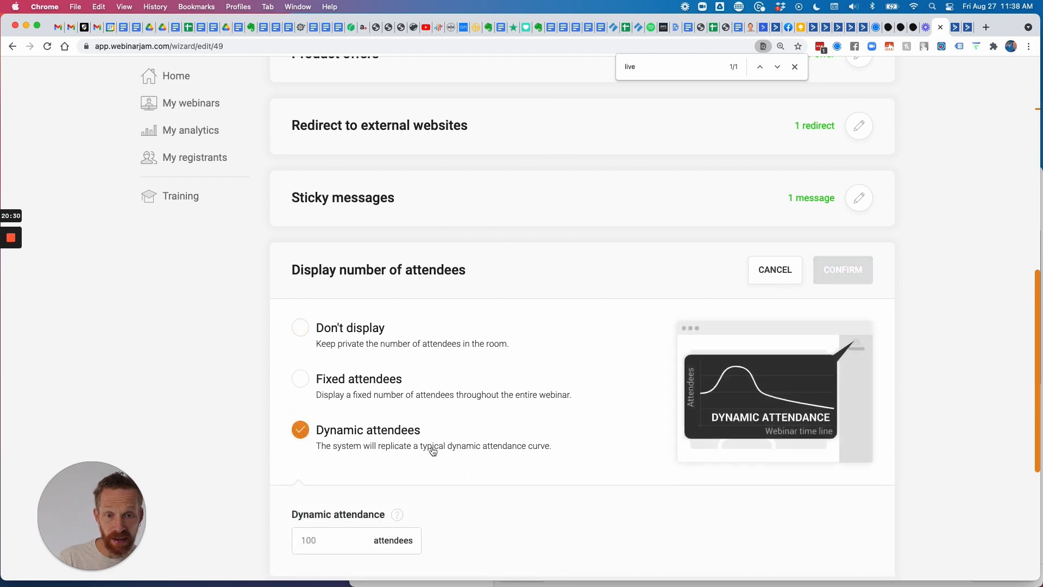
{"action": "scroll", "coordinate": [432, 450], "scroll_direction": "down", "scroll_amount": 3}
{"action": "left_click", "coordinate": [314, 379]}
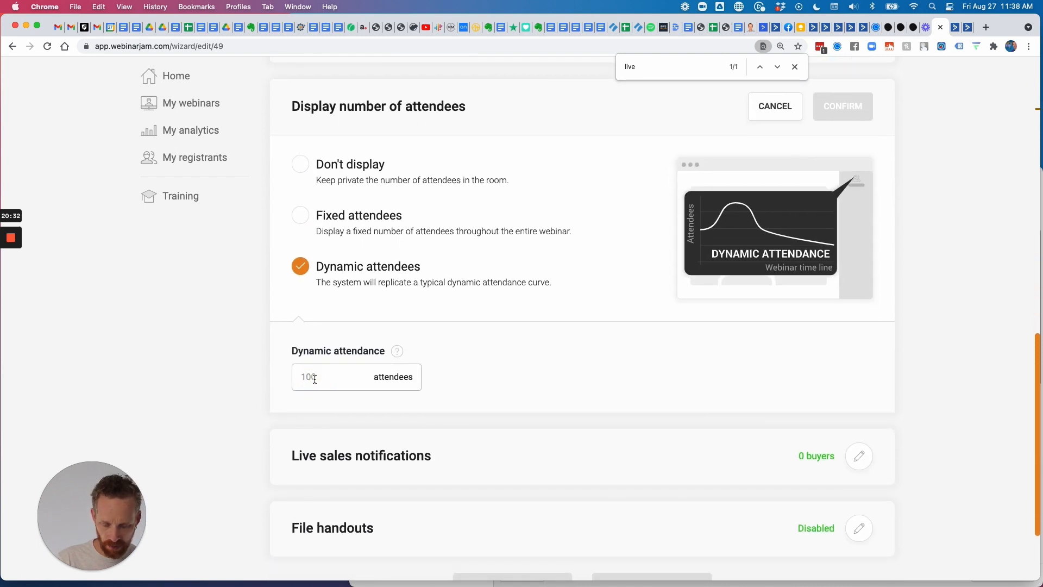
{"action": "type", "text": "55"}
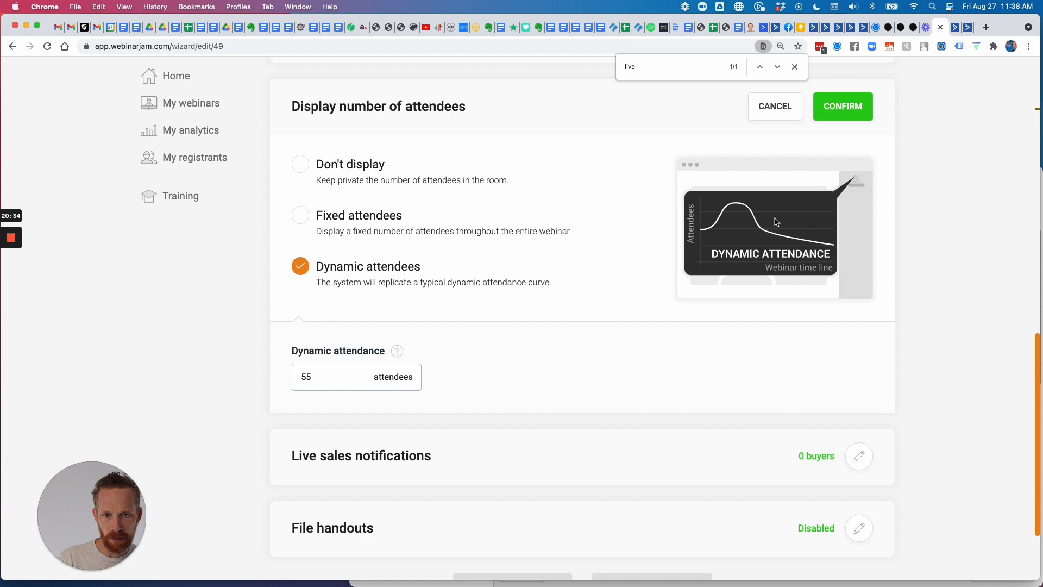
{"action": "left_click", "coordinate": [843, 107]}
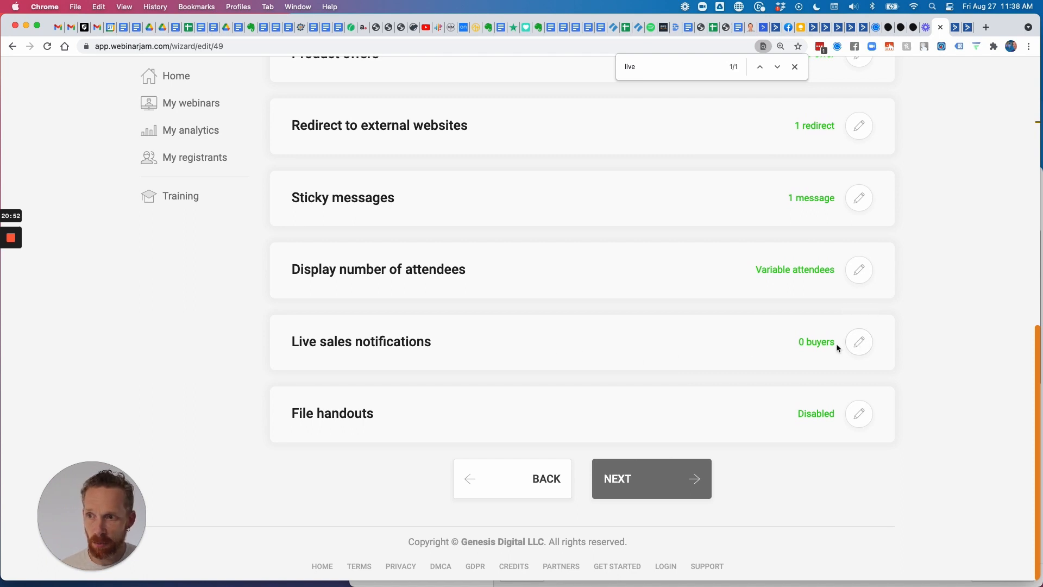
{"action": "scroll", "coordinate": [851, 348], "scroll_direction": "up", "scroll_amount": 1}
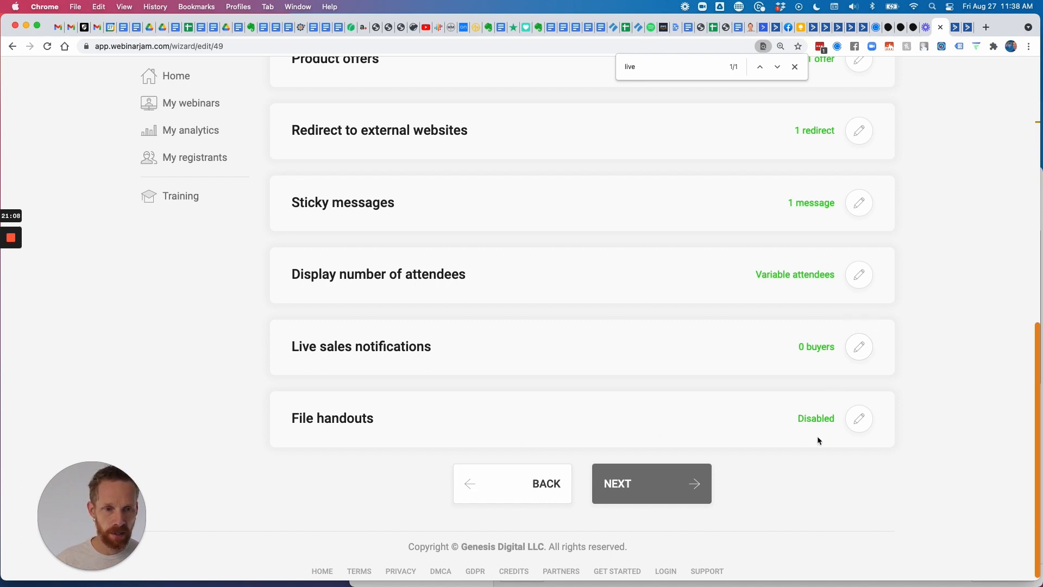
{"action": "scroll", "coordinate": [647, 431], "scroll_direction": "up", "scroll_amount": 3}
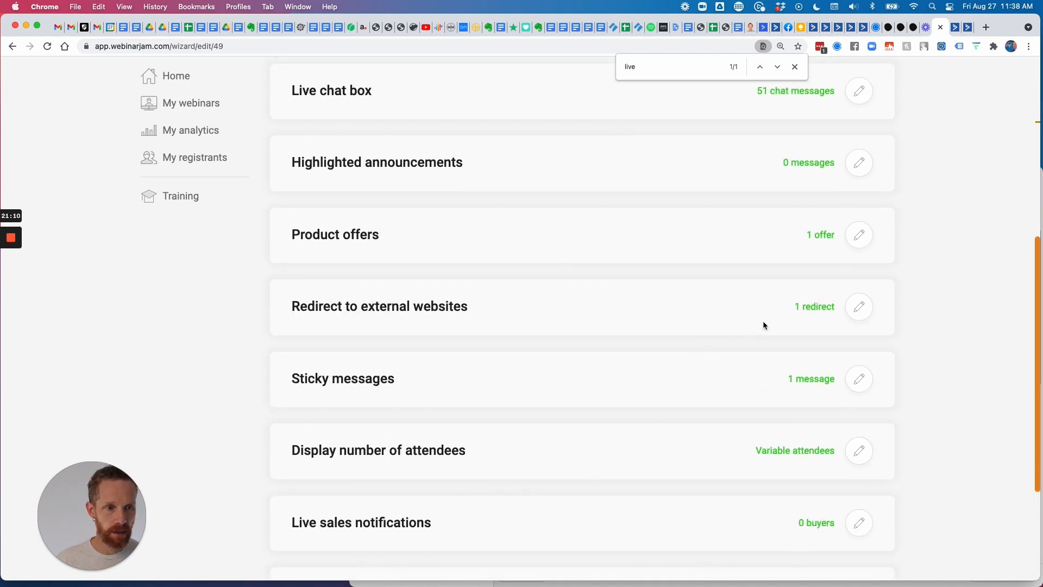
{"action": "scroll", "coordinate": [815, 359], "scroll_direction": "up", "scroll_amount": 2}
{"action": "left_click", "coordinate": [858, 379]}
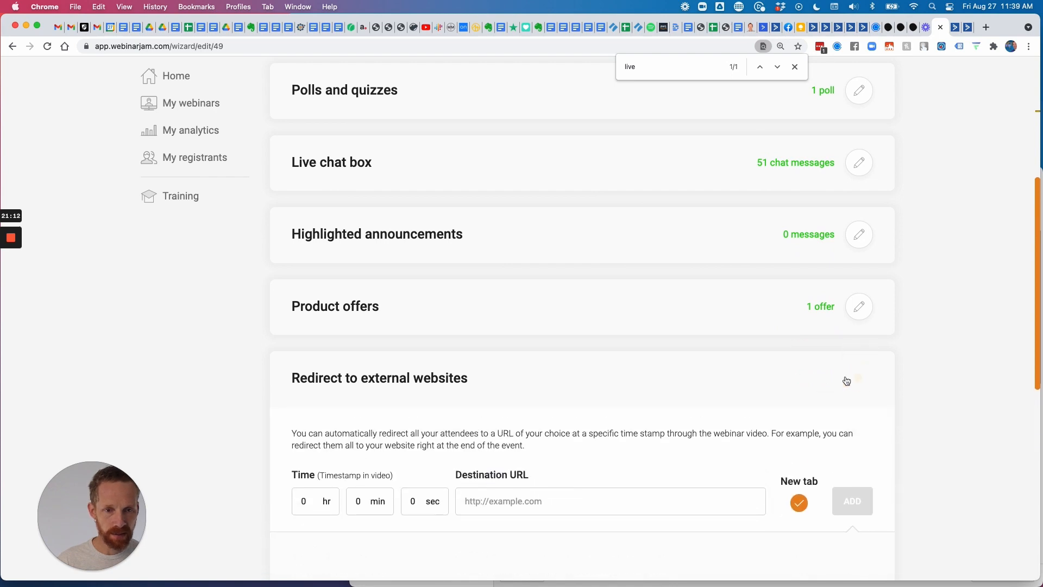
{"action": "scroll", "coordinate": [703, 348], "scroll_direction": "down", "scroll_amount": 2}
{"action": "scroll", "coordinate": [703, 348], "scroll_direction": "down", "scroll_amount": 2}
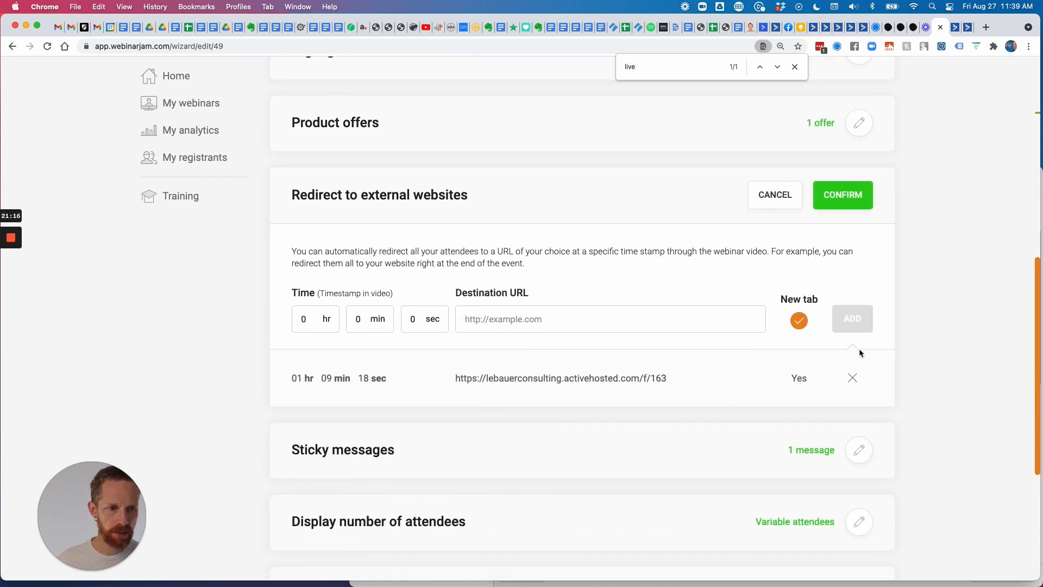
{"action": "left_click", "coordinate": [855, 198]}
{"action": "scroll", "coordinate": [712, 288], "scroll_direction": "up", "scroll_amount": 3}
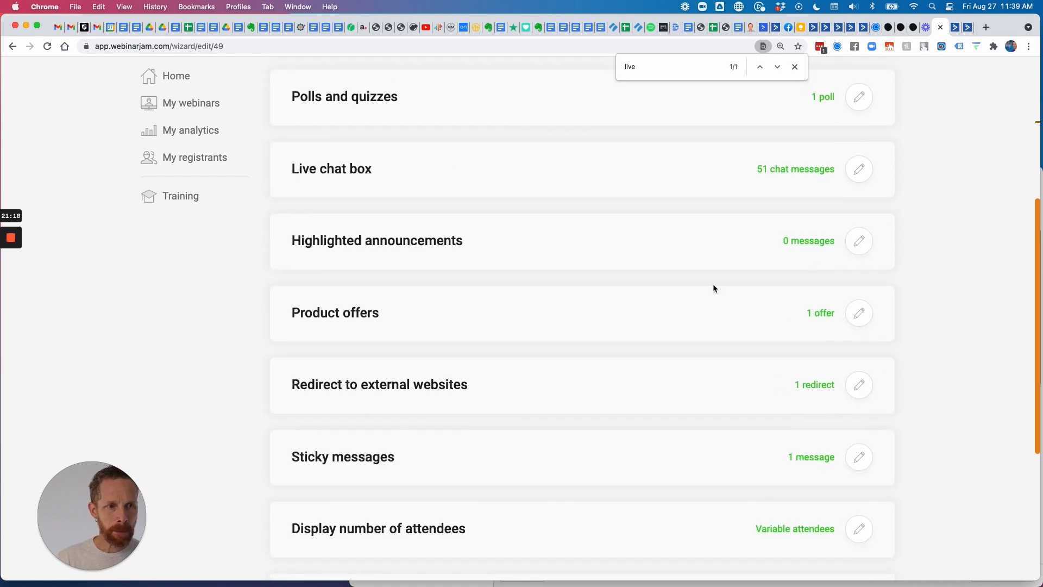
{"action": "scroll", "coordinate": [539, 261], "scroll_direction": "up", "scroll_amount": 5}
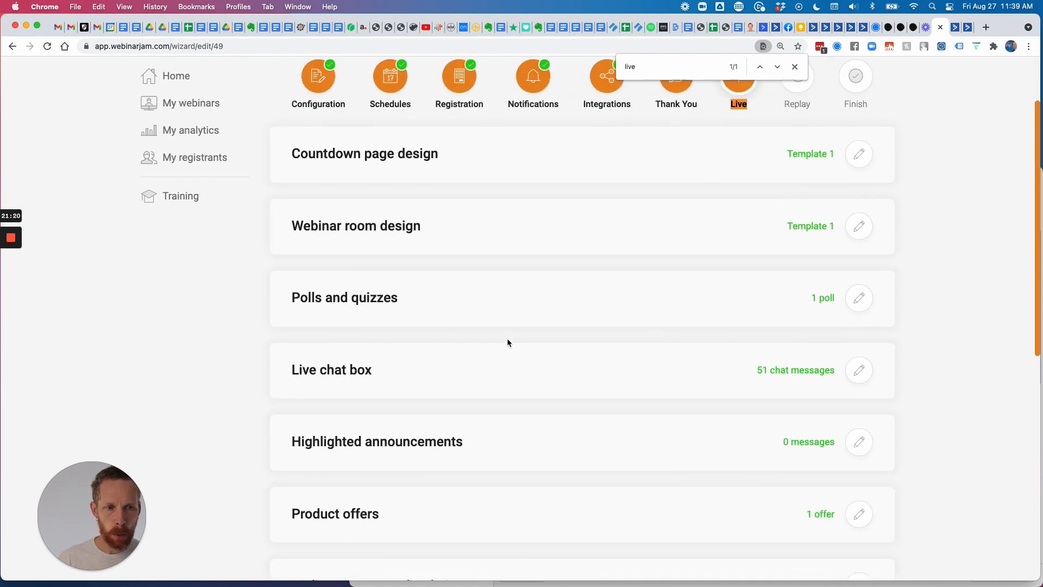
{"action": "scroll", "coordinate": [507, 343], "scroll_direction": "down", "scroll_amount": 5}
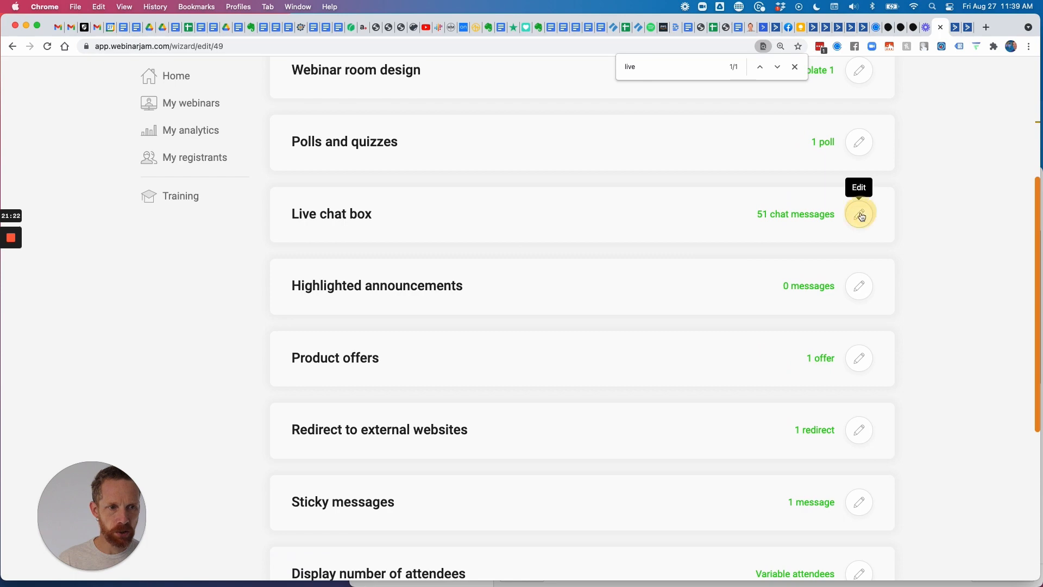
Open the Live chat box and page through chat comment pages 1 and 2.
{"action": "left_click", "coordinate": [860, 214]}
{"action": "scroll", "coordinate": [635, 320], "scroll_direction": "down", "scroll_amount": 15}
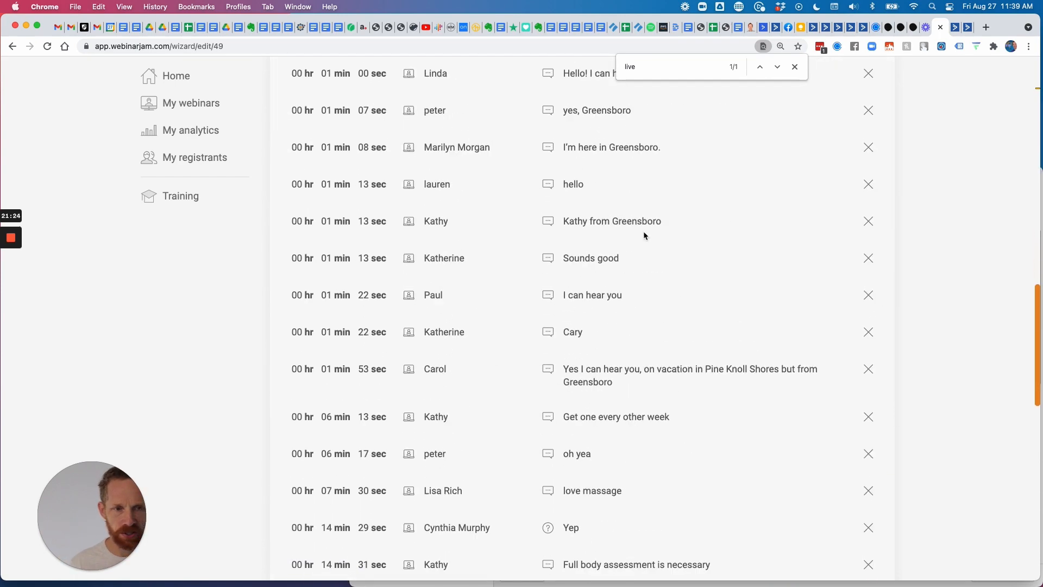
{"action": "scroll", "coordinate": [654, 252], "scroll_direction": "down", "scroll_amount": 3}
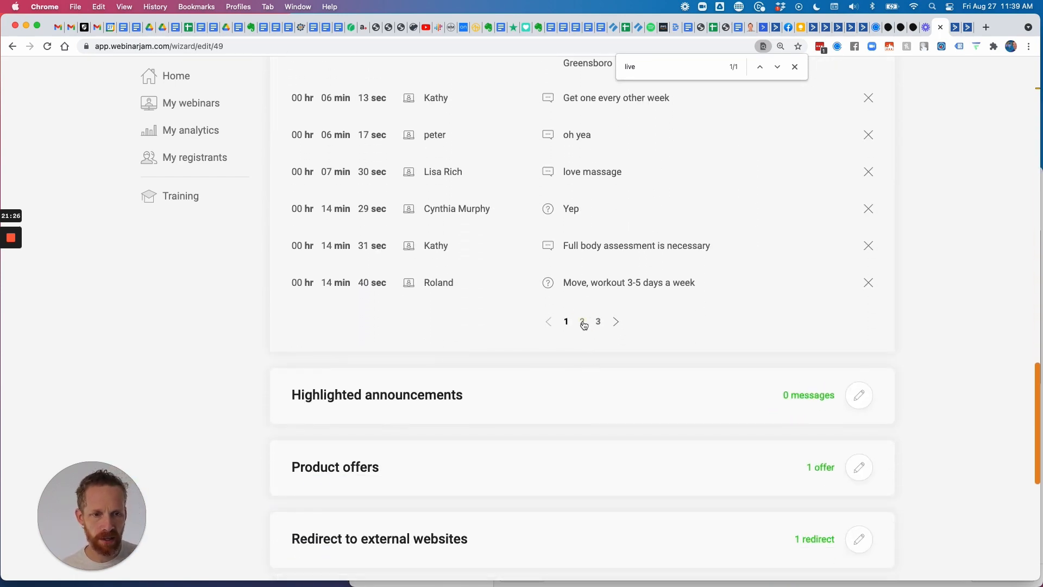
{"action": "left_click", "coordinate": [583, 322]}
{"action": "scroll", "coordinate": [680, 326], "scroll_direction": "up", "scroll_amount": 6}
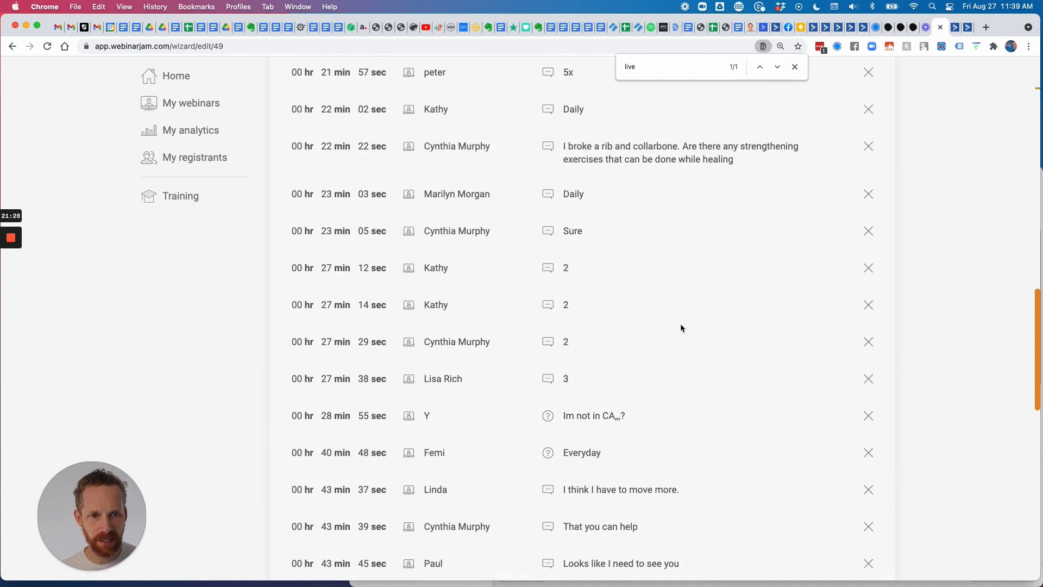
{"action": "scroll", "coordinate": [680, 324], "scroll_direction": "up", "scroll_amount": 8}
{"action": "scroll", "coordinate": [680, 323], "scroll_direction": "down", "scroll_amount": 5}
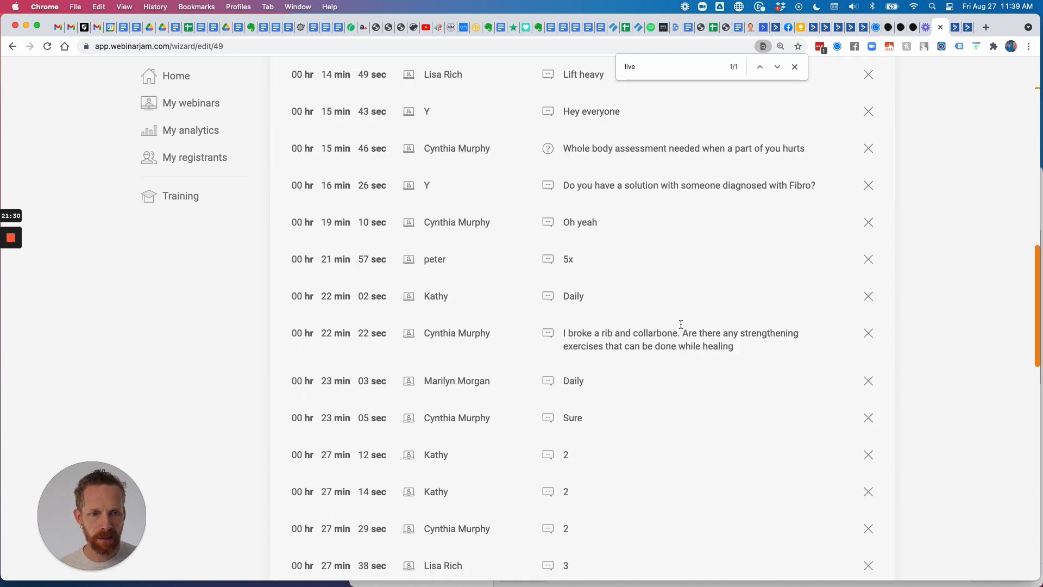
{"action": "scroll", "coordinate": [681, 324], "scroll_direction": "down", "scroll_amount": 9}
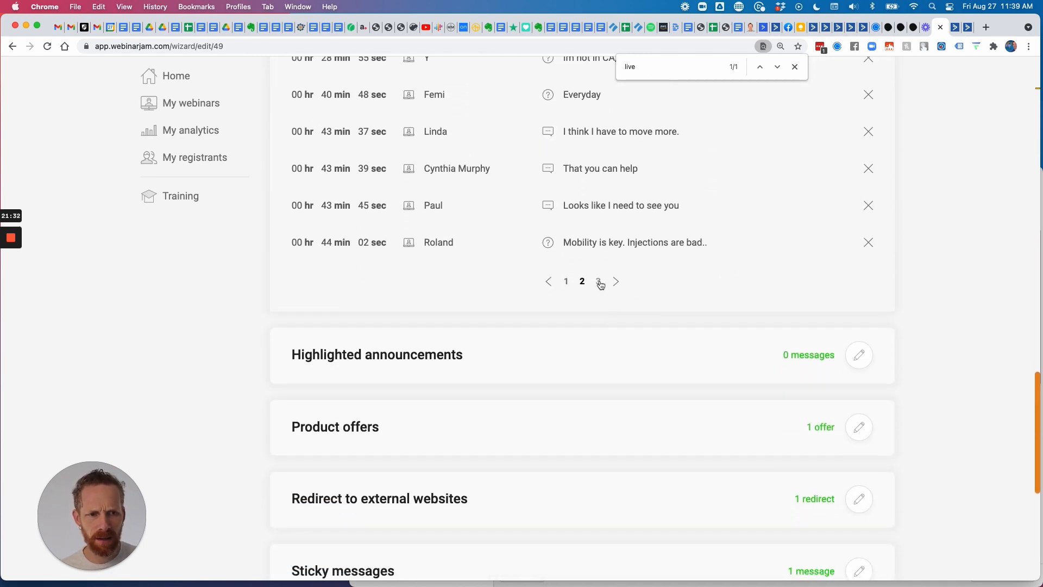
Review comment page 3 and confirm the Live chat box with its 51 messages.
{"action": "left_click", "coordinate": [599, 281]}
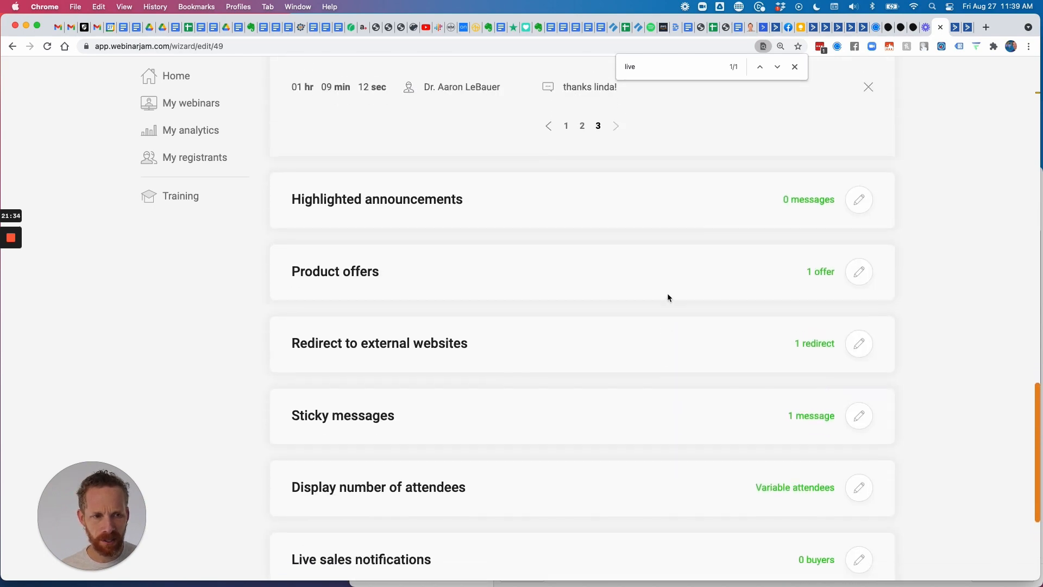
{"action": "scroll", "coordinate": [667, 292], "scroll_direction": "up", "scroll_amount": 7}
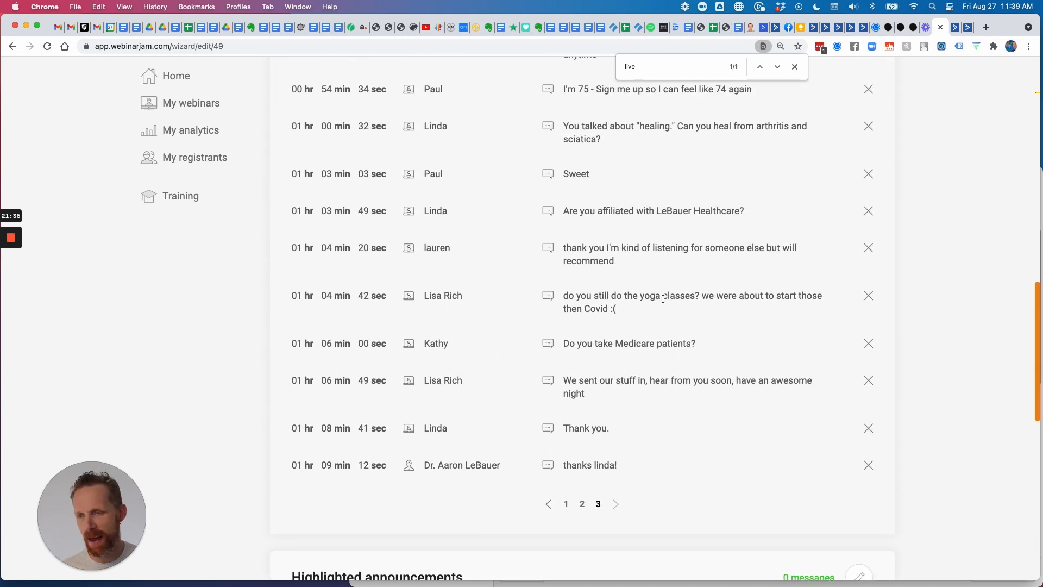
{"action": "scroll", "coordinate": [662, 299], "scroll_direction": "up", "scroll_amount": 2}
{"action": "scroll", "coordinate": [710, 277], "scroll_direction": "up", "scroll_amount": 1}
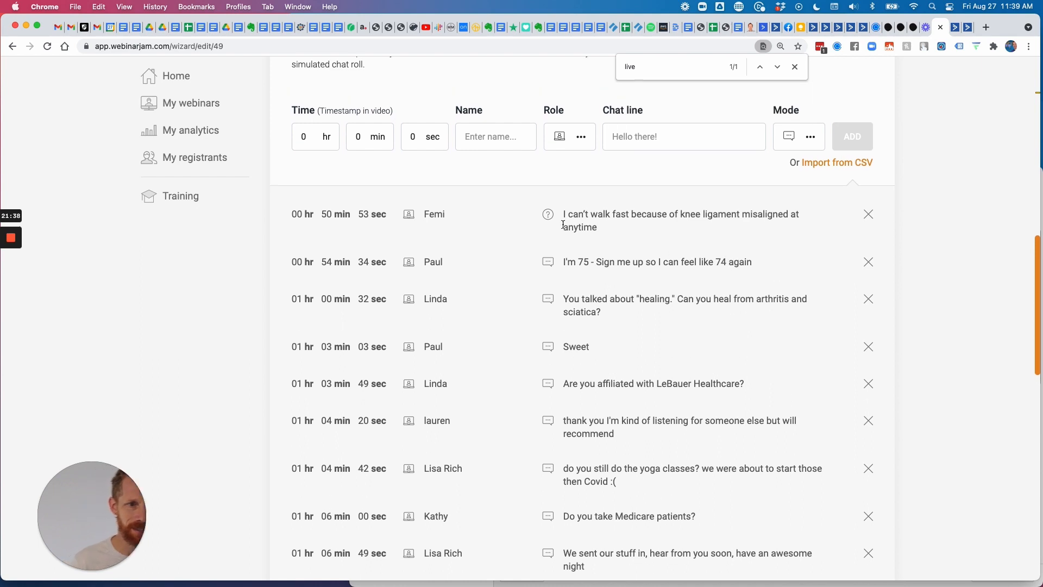
{"action": "scroll", "coordinate": [634, 269], "scroll_direction": "down", "scroll_amount": 3}
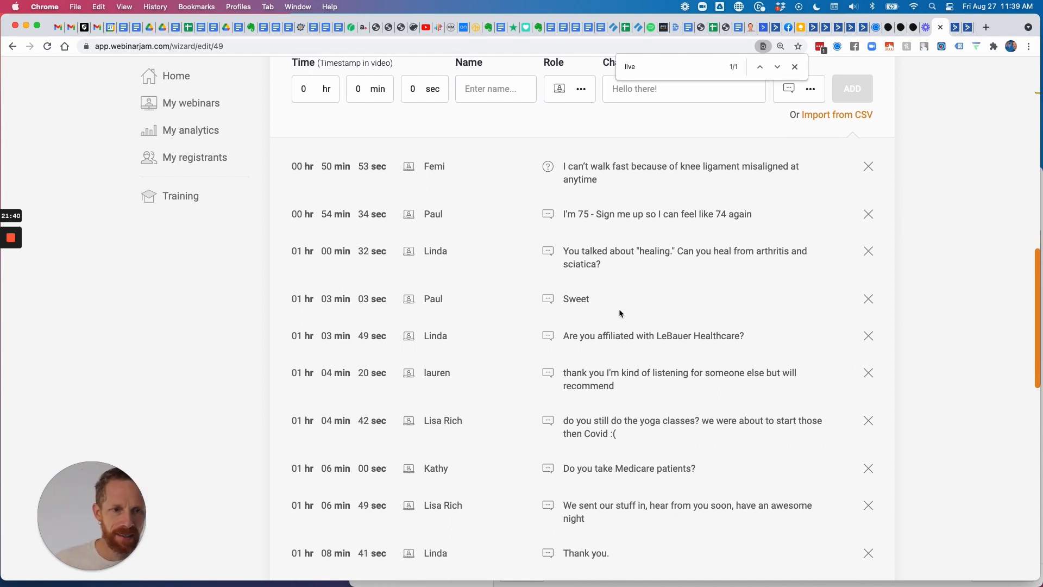
{"action": "scroll", "coordinate": [620, 312], "scroll_direction": "down", "scroll_amount": 2}
{"action": "scroll", "coordinate": [698, 309], "scroll_direction": "down", "scroll_amount": 1}
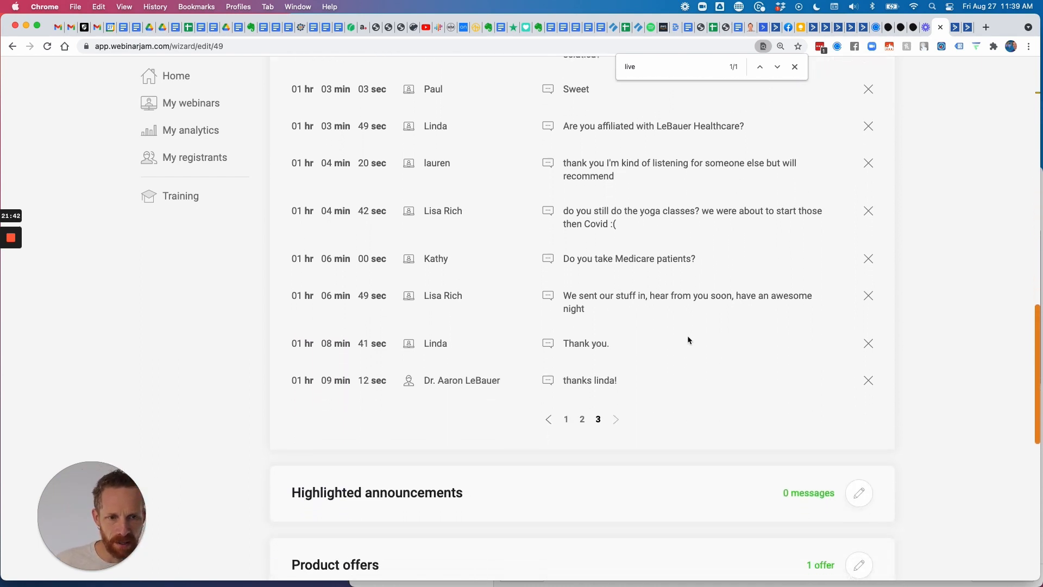
{"action": "scroll", "coordinate": [723, 321], "scroll_direction": "up", "scroll_amount": 15}
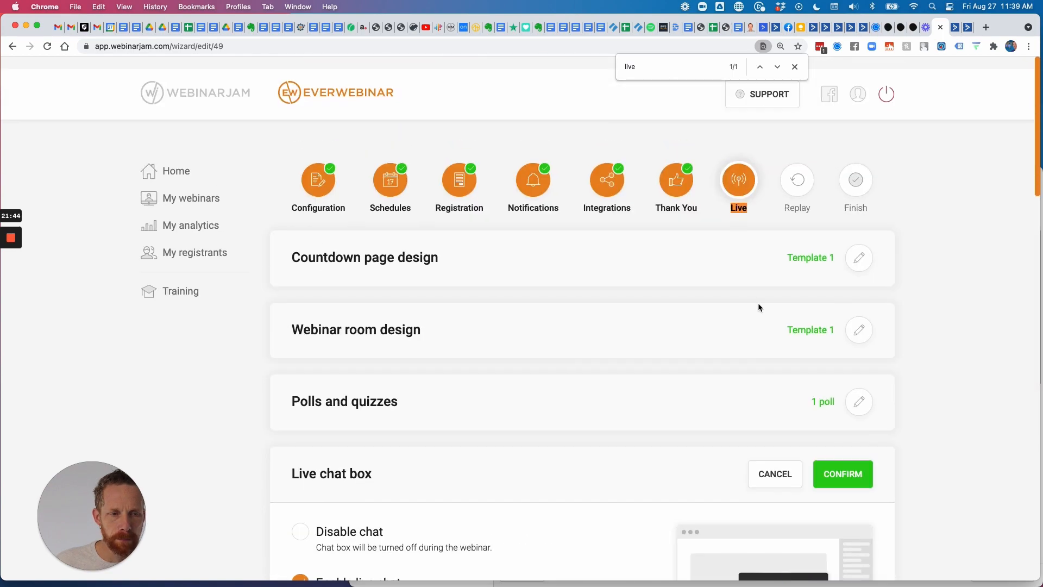
{"action": "scroll", "coordinate": [762, 301], "scroll_direction": "down", "scroll_amount": 2}
{"action": "scroll", "coordinate": [763, 302], "scroll_direction": "down", "scroll_amount": 3}
{"action": "left_click", "coordinate": [843, 183]}
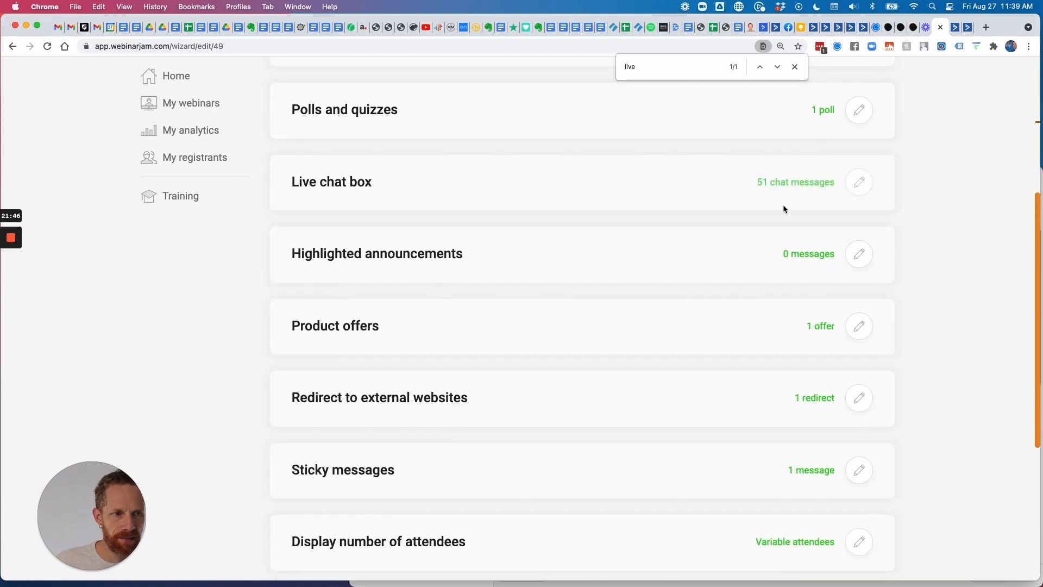
{"action": "scroll", "coordinate": [721, 264], "scroll_direction": "down", "scroll_amount": 5}
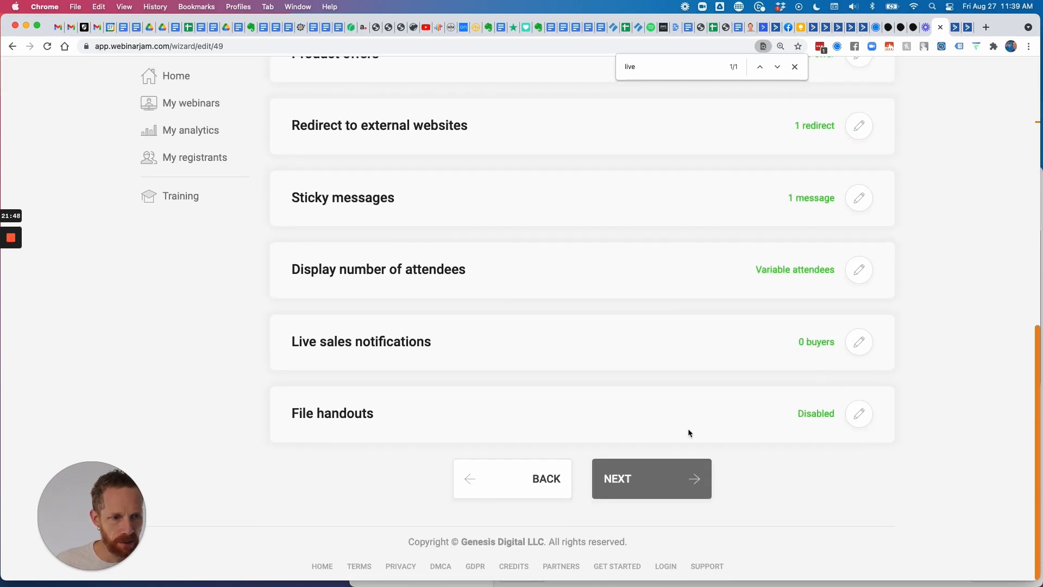
Go to the Replay step and edit 'Allow users to submit questions'.
{"action": "left_click", "coordinate": [650, 497]}
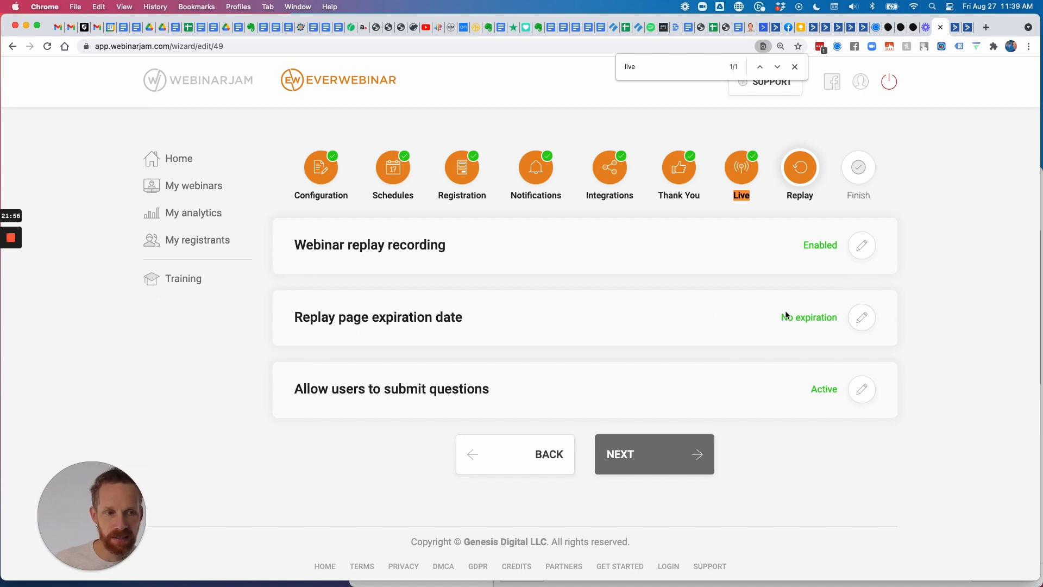
{"action": "left_click", "coordinate": [862, 389]}
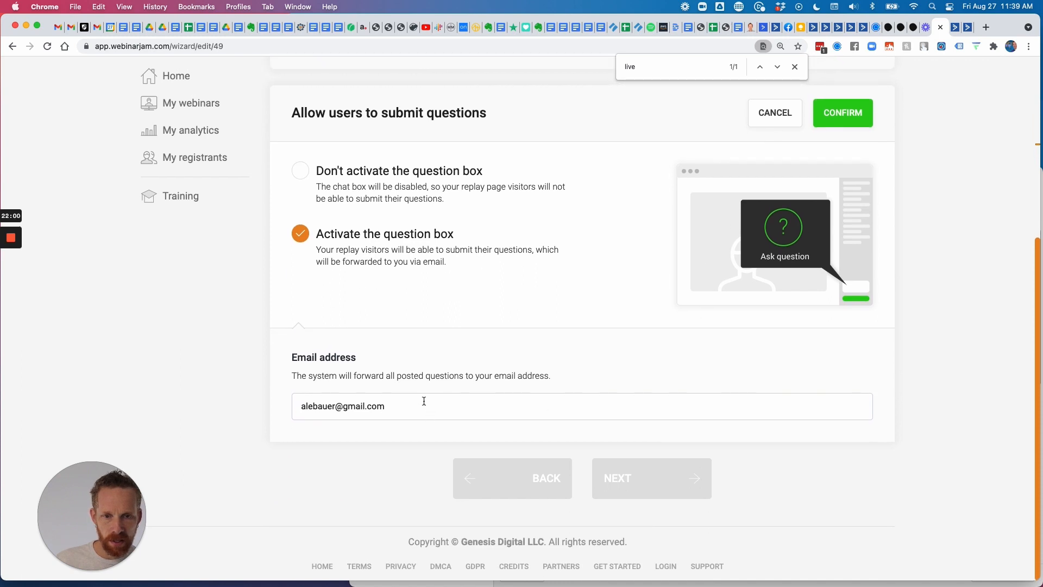
Replace the forwarding email with the new business email address and confirm the Active question box.
{"action": "left_click_drag", "start_coordinate": [413, 407], "coordinate": [250, 403]}
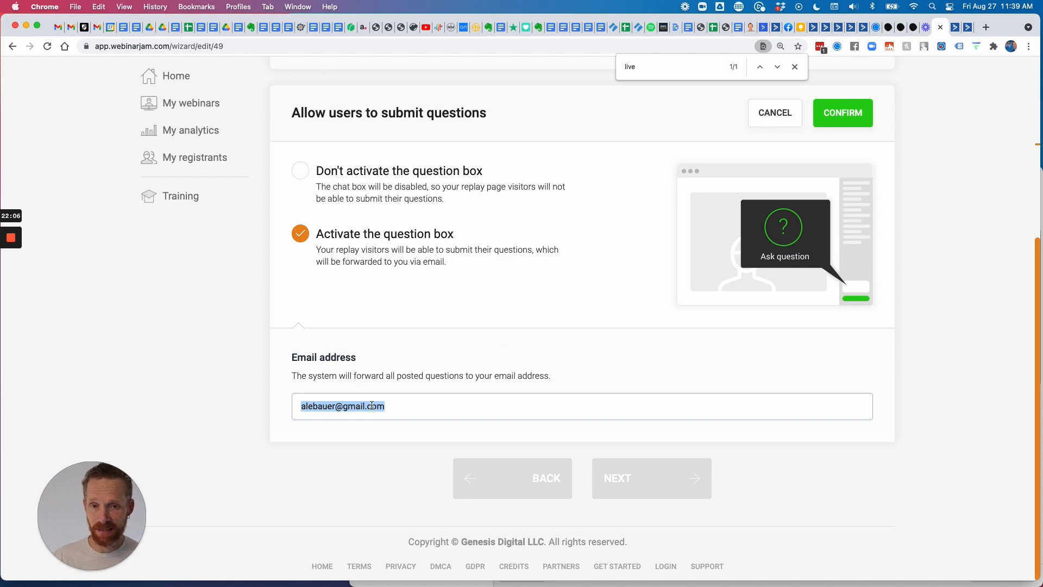
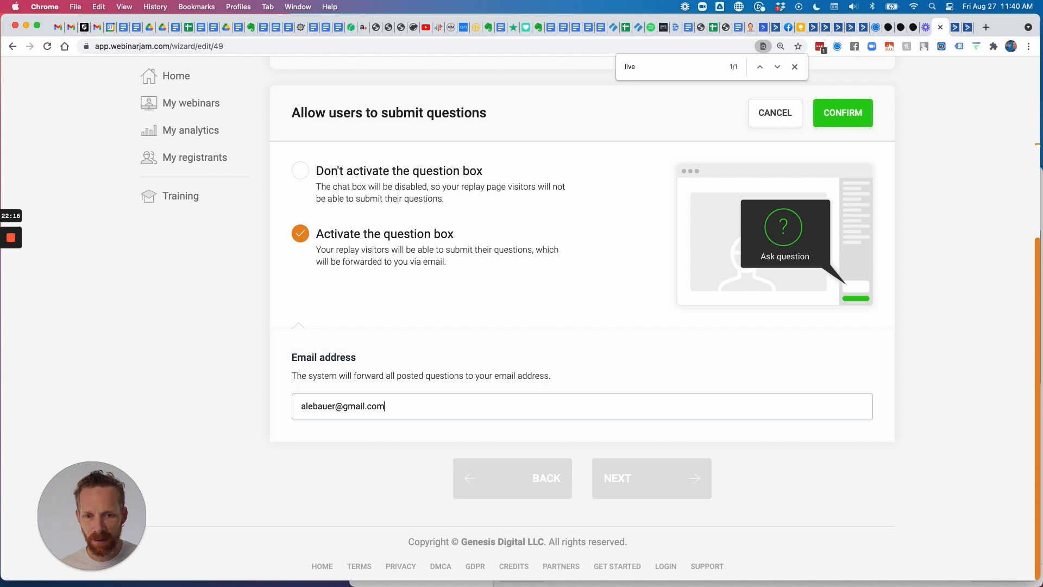
{"action": "key", "text": "super+a"}
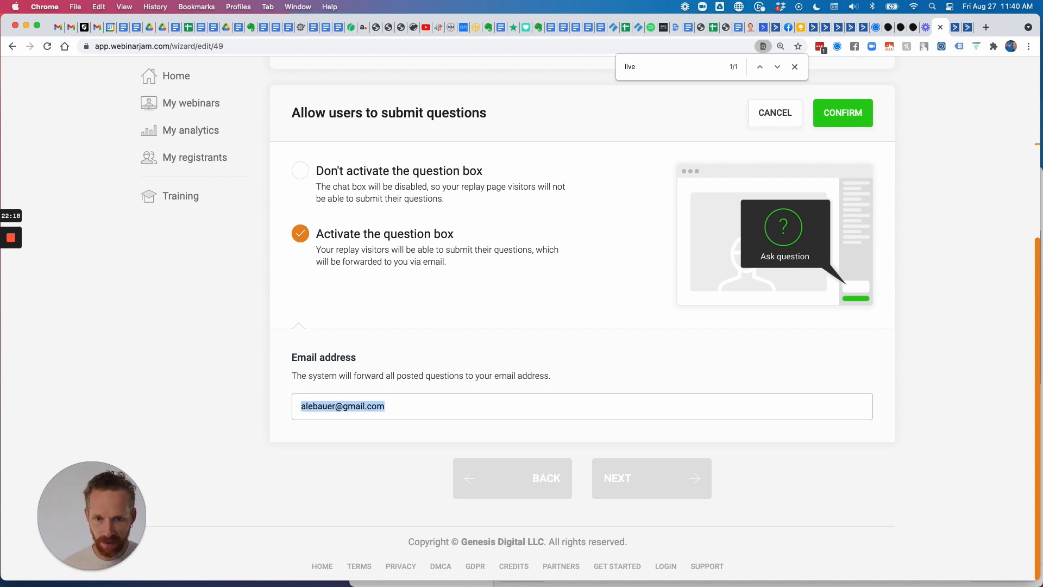
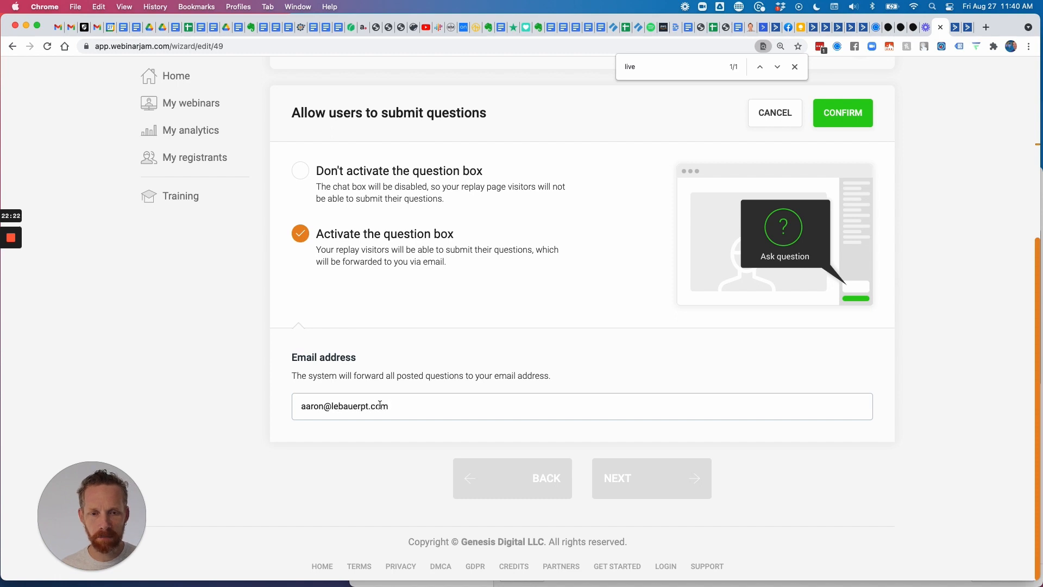
{"action": "left_click", "coordinate": [414, 432]}
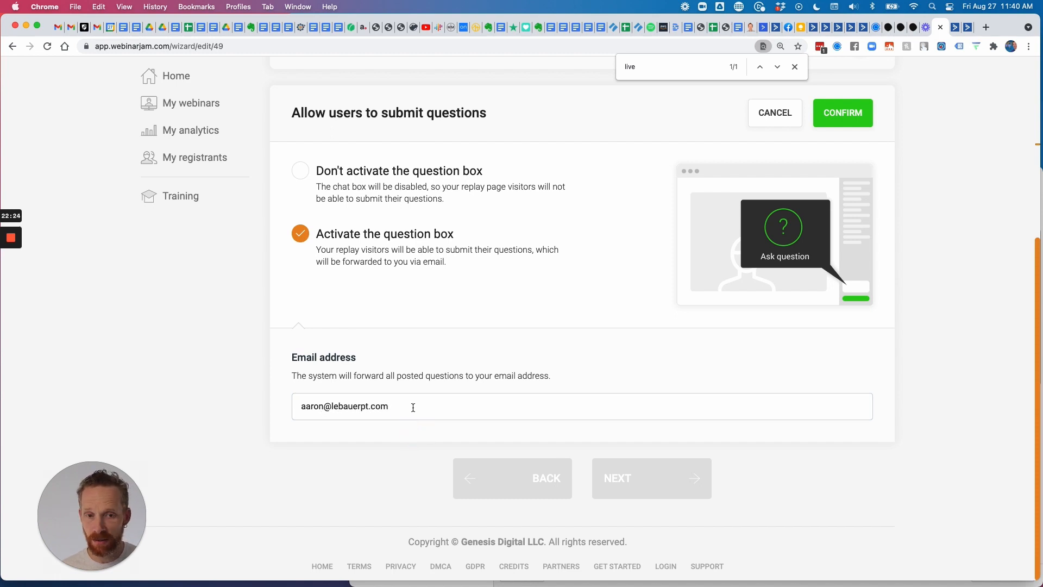
{"action": "left_click_drag", "start_coordinate": [413, 408], "coordinate": [289, 402]}
{"action": "left_click", "coordinate": [515, 428]}
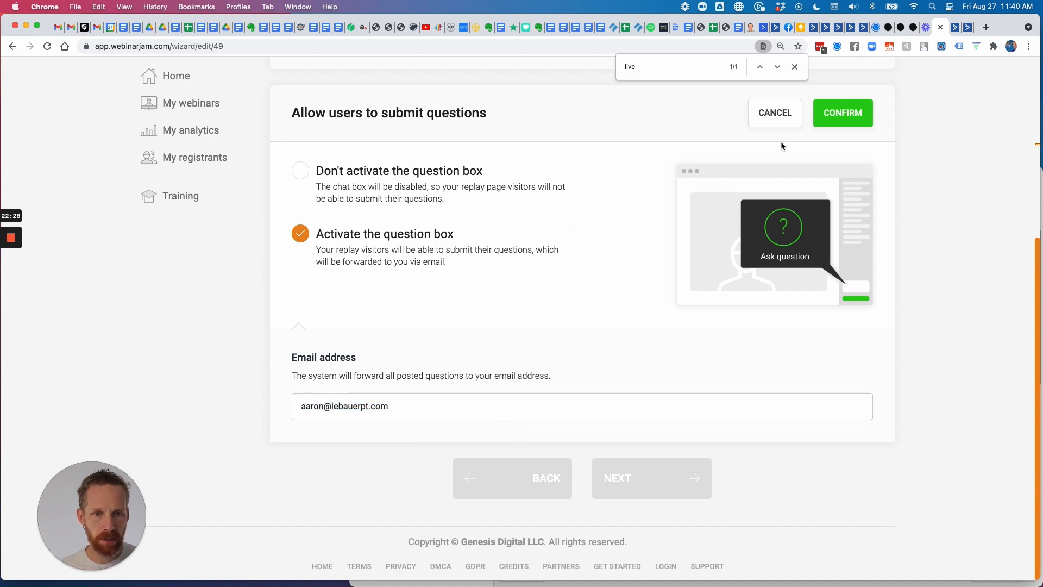
{"action": "left_click", "coordinate": [842, 114]}
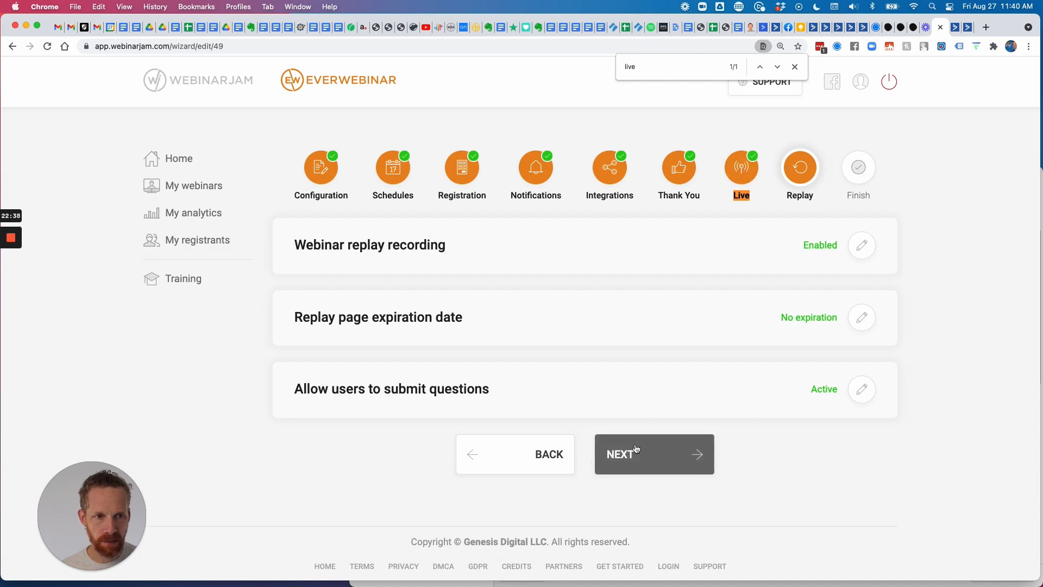
Return to the Live step and review its settings: 1 sticky message, variable attendees and handouts disabled.
{"action": "left_click", "coordinate": [516, 454]}
{"action": "scroll", "coordinate": [601, 340], "scroll_direction": "down", "scroll_amount": 5}
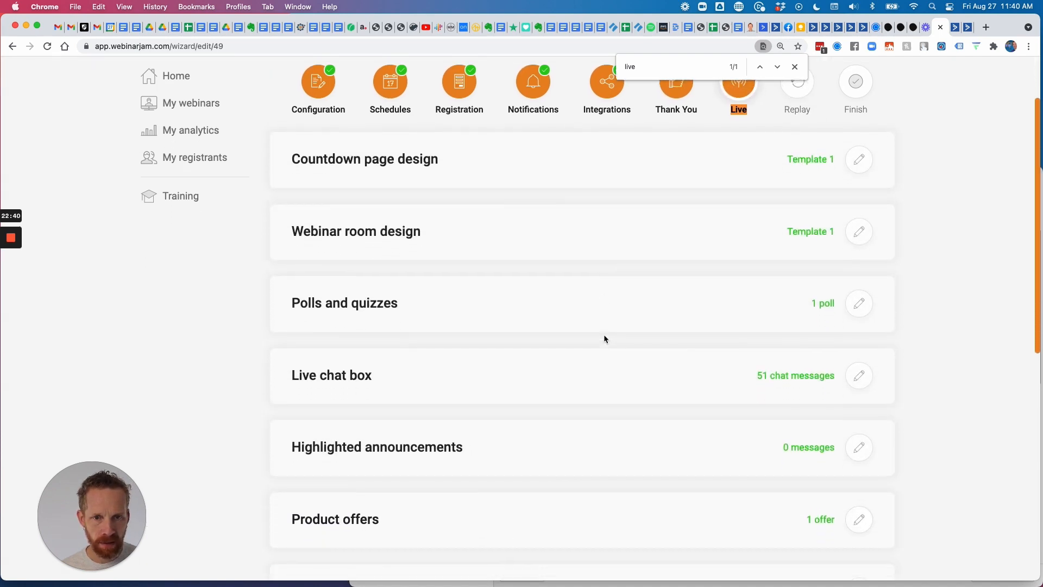
{"action": "scroll", "coordinate": [592, 340], "scroll_direction": "down", "scroll_amount": 8}
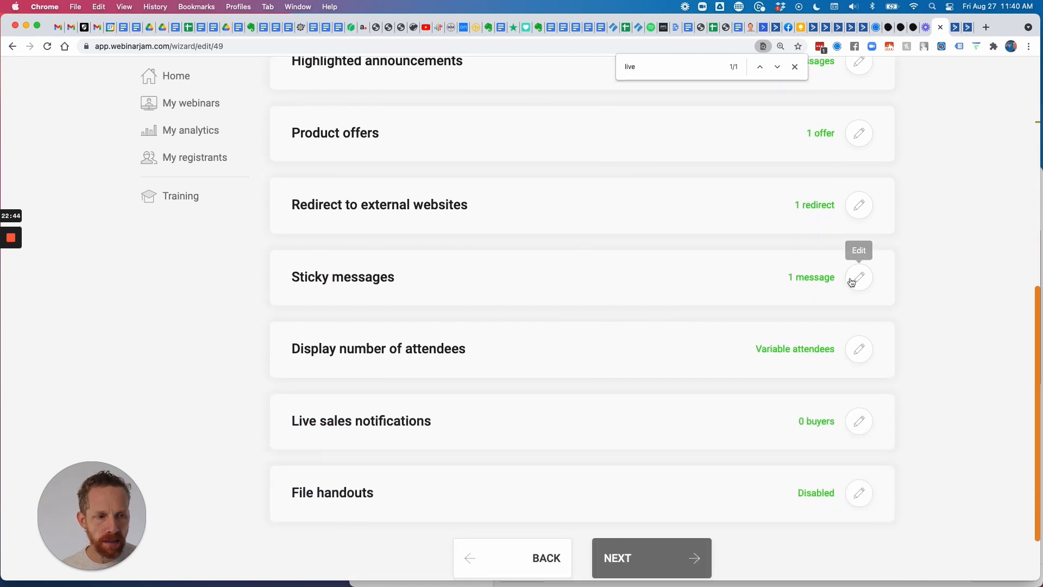
{"action": "scroll", "coordinate": [712, 349], "scroll_direction": "down", "scroll_amount": 2}
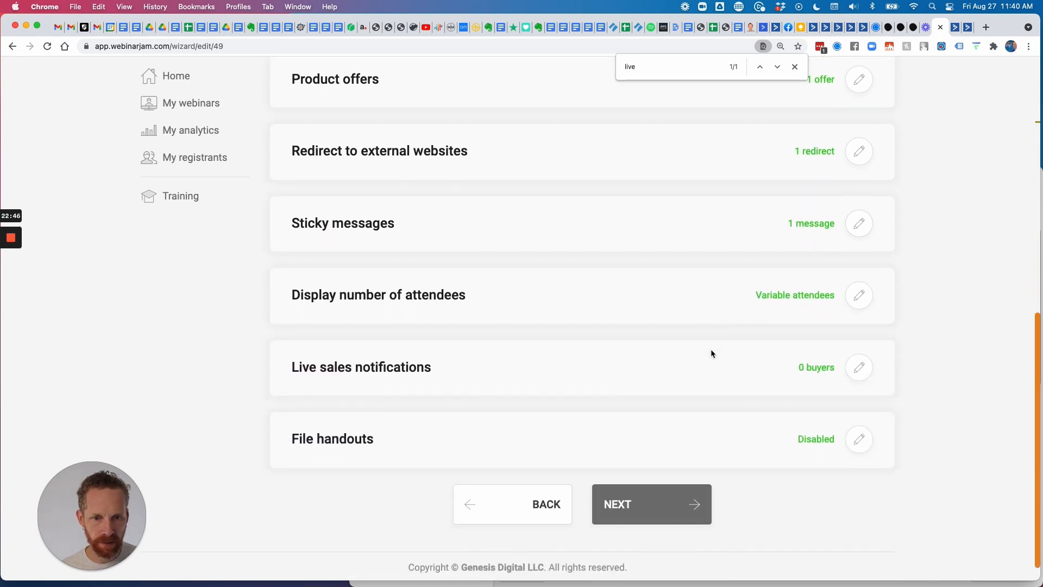
{"action": "scroll", "coordinate": [710, 349], "scroll_direction": "up", "scroll_amount": 10}
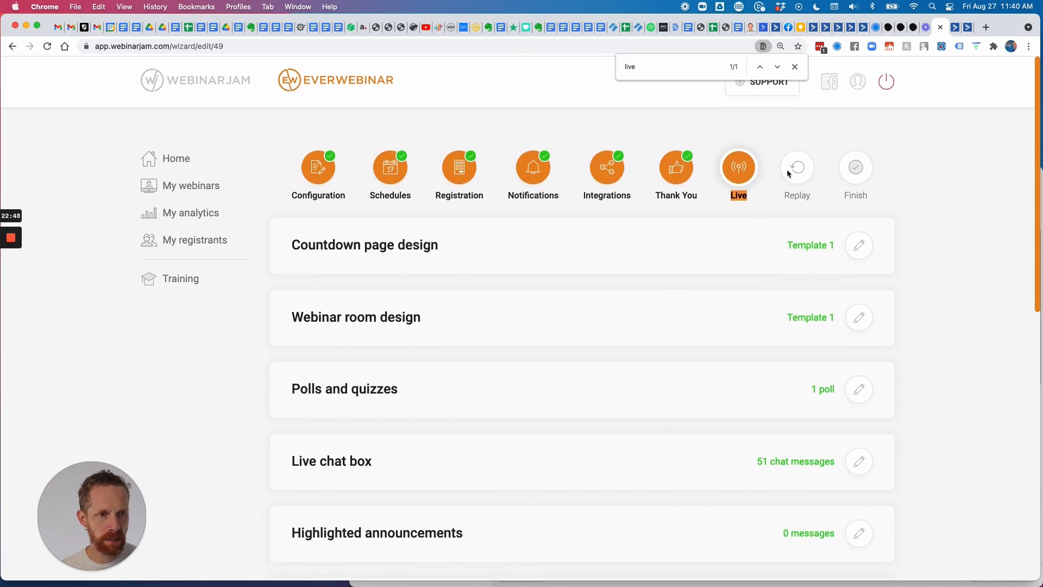
On the Replay step, set 'Allow users to submit questions' to Don't activate the question box.
{"action": "scroll", "coordinate": [660, 424], "scroll_direction": "down", "scroll_amount": 10}
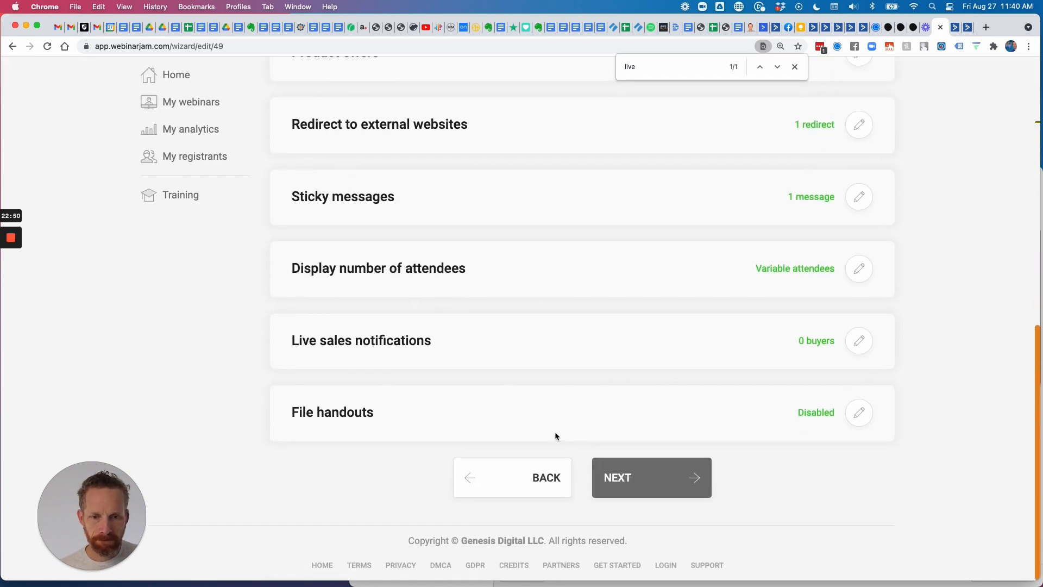
{"action": "left_click", "coordinate": [620, 480]}
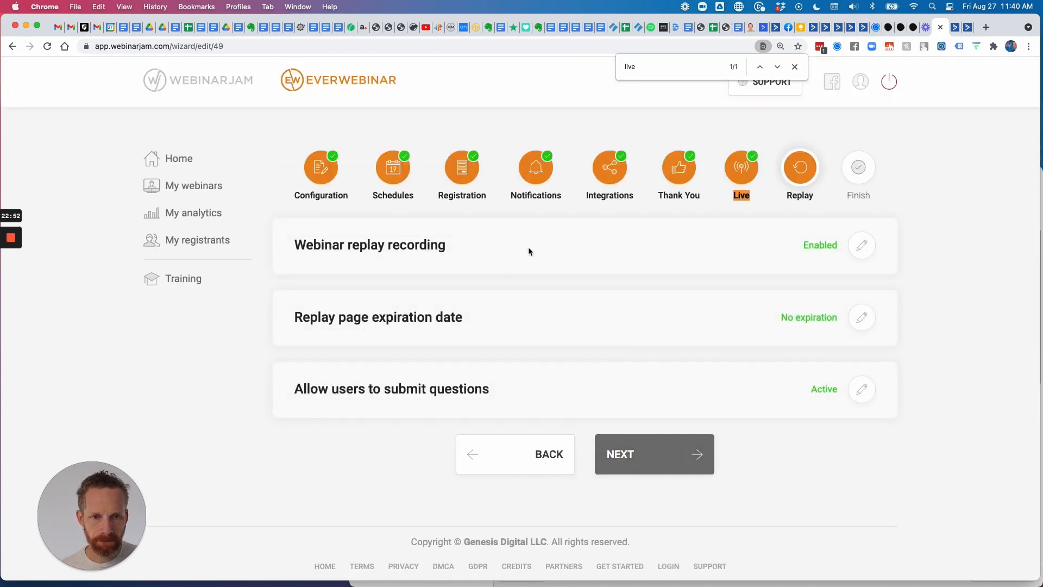
{"action": "left_click", "coordinate": [862, 389]}
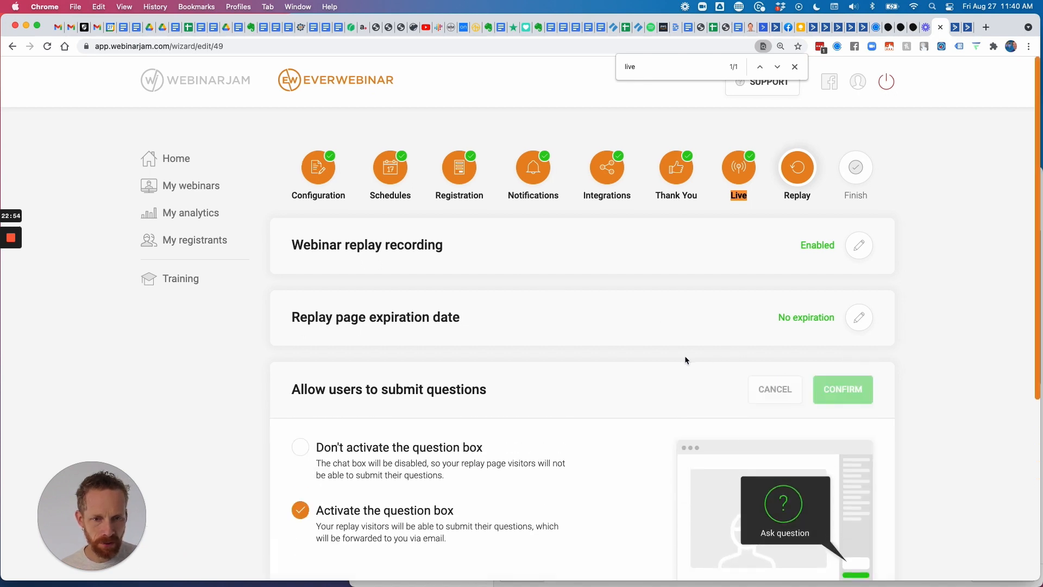
{"action": "left_click", "coordinate": [306, 449]}
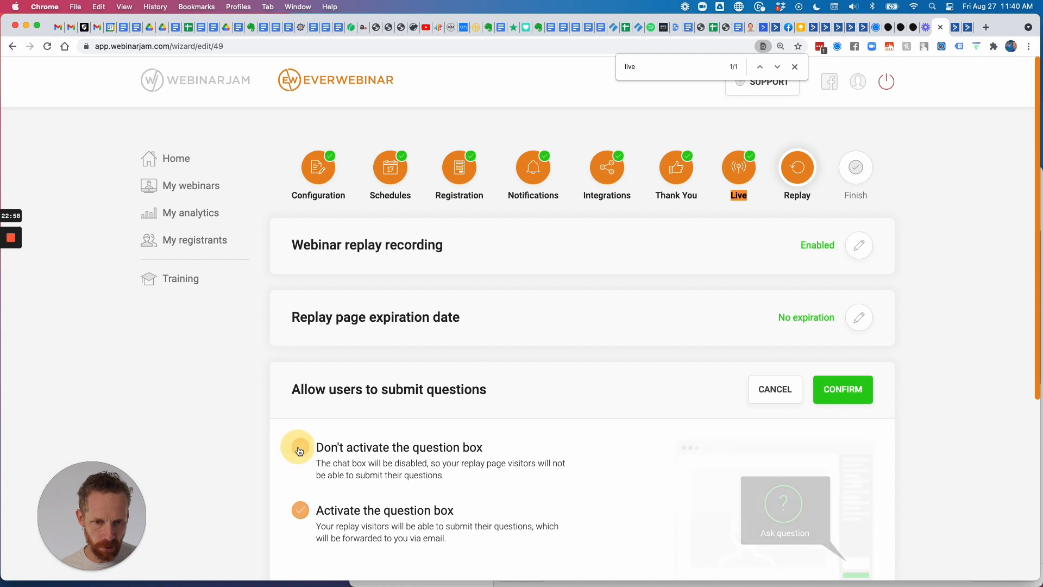
{"action": "scroll", "coordinate": [549, 448], "scroll_direction": "down", "scroll_amount": 3}
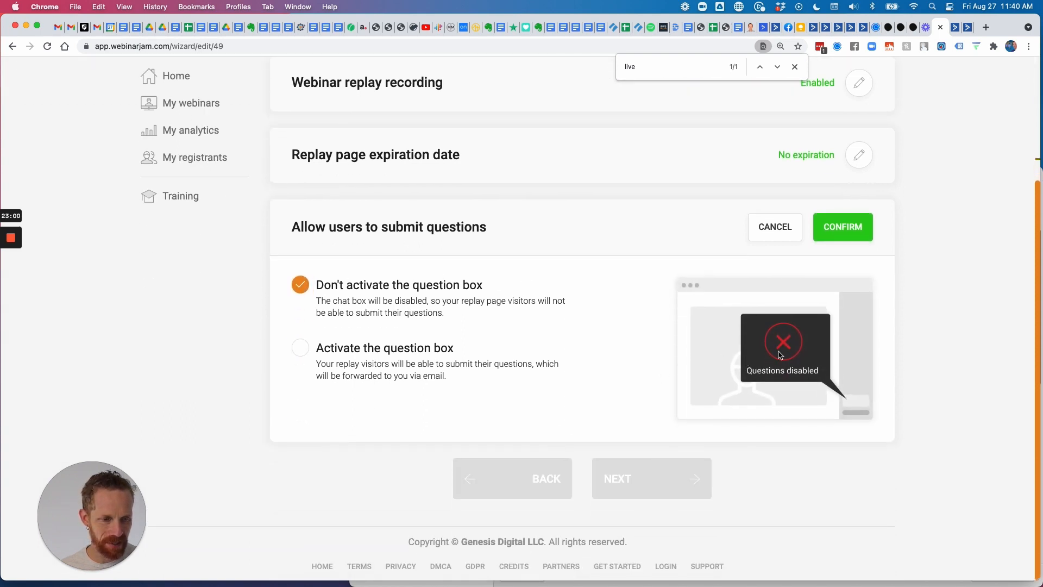
{"action": "left_click", "coordinate": [847, 228]}
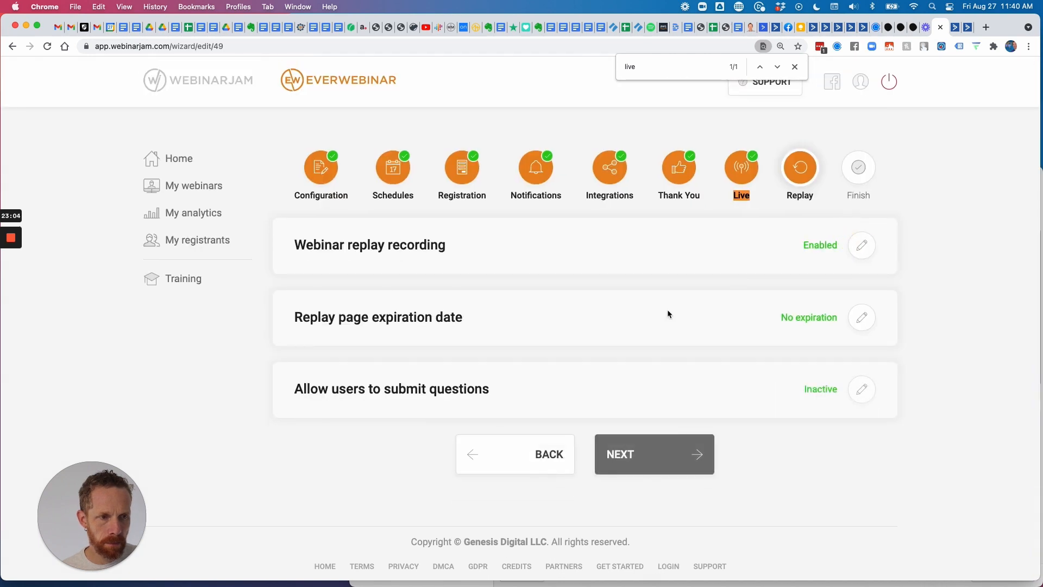
Advance to the Finish step's Congratulations page and go to the dashboard.
{"action": "left_click", "coordinate": [644, 455]}
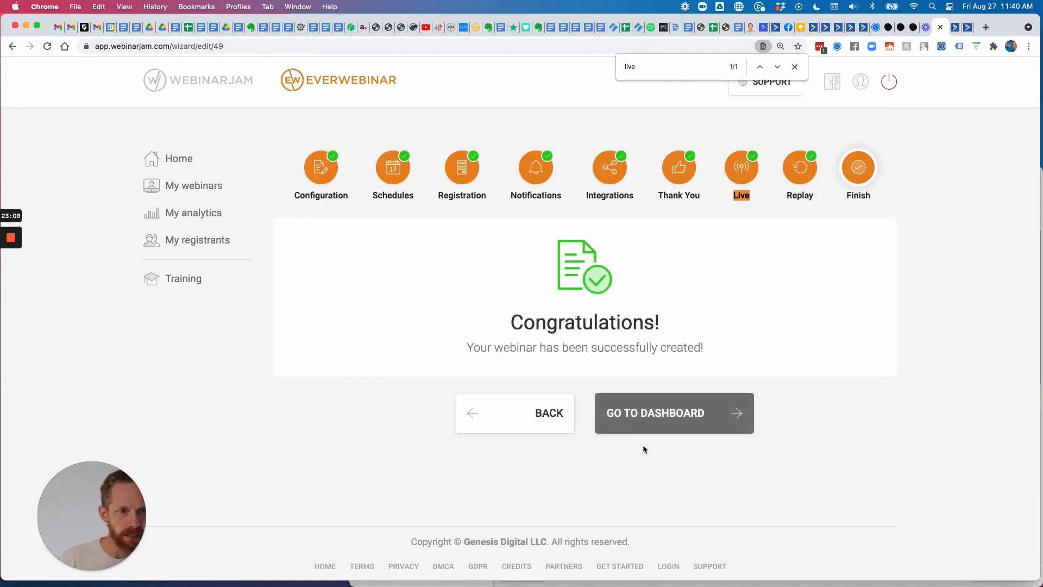
{"action": "left_click", "coordinate": [652, 412]}
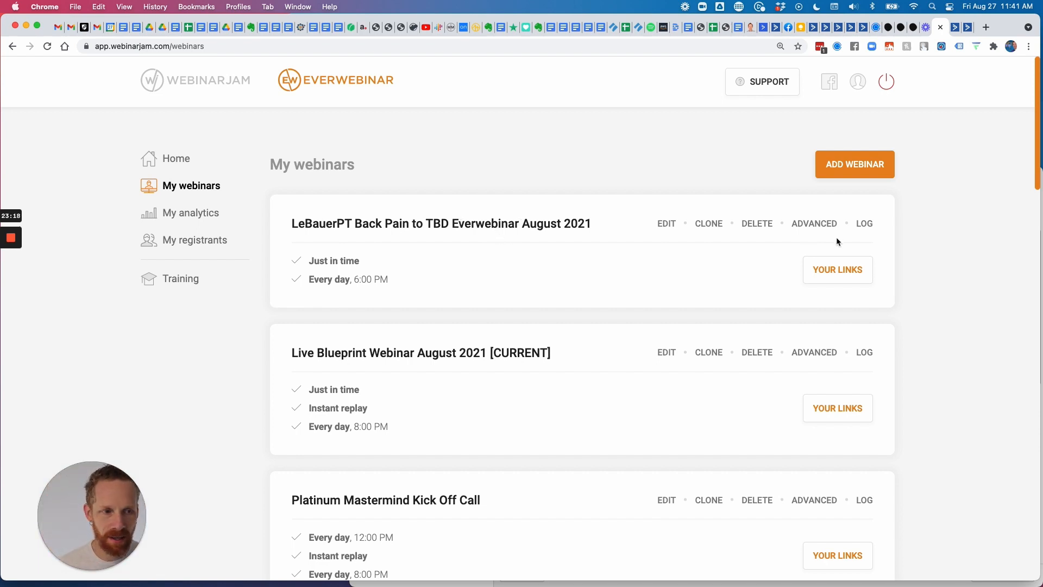
{"action": "left_click", "coordinate": [811, 224]}
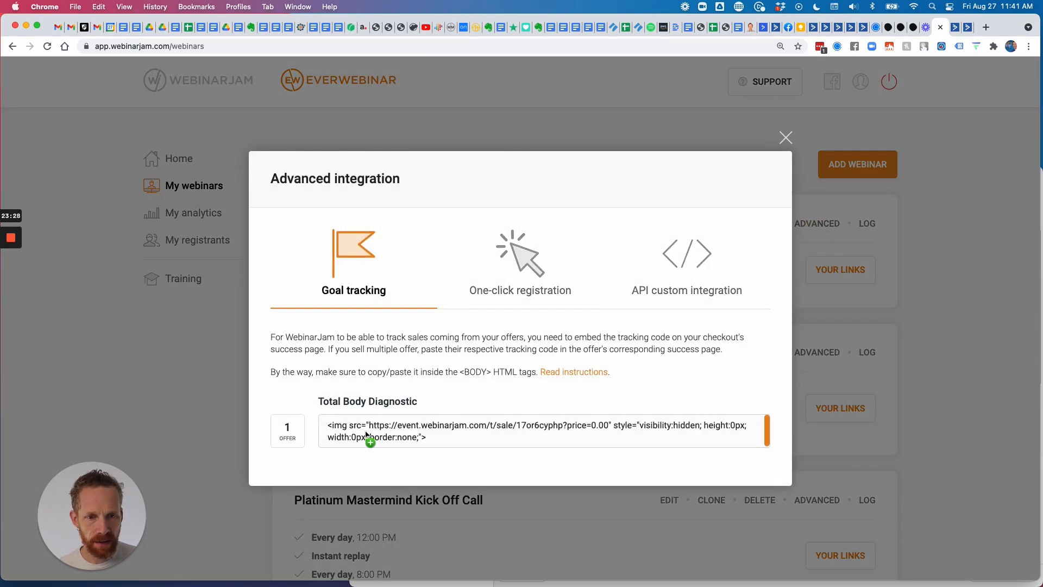
{"action": "left_click", "coordinate": [446, 438]}
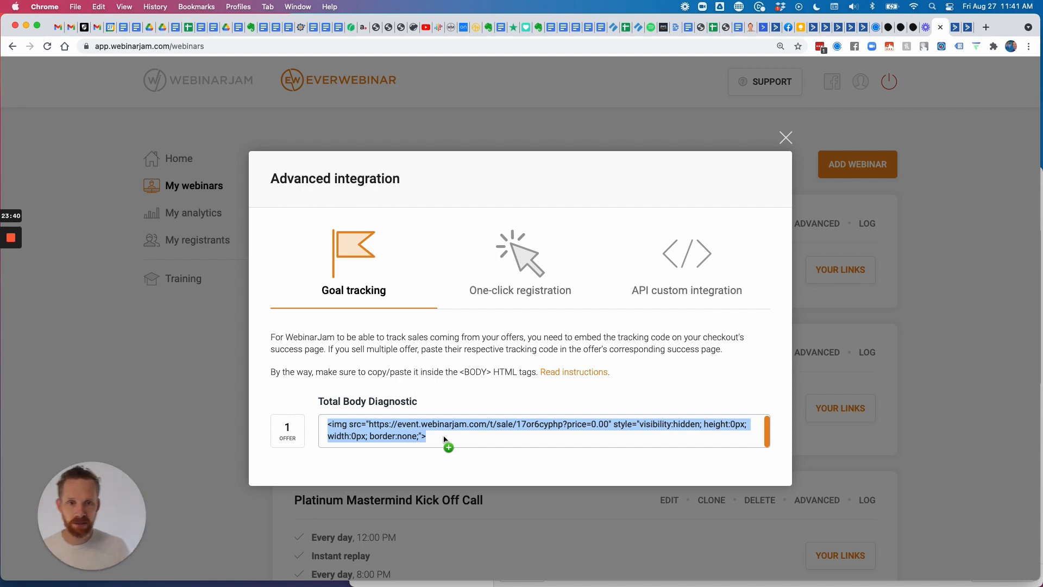
{"action": "left_click", "coordinate": [596, 427]}
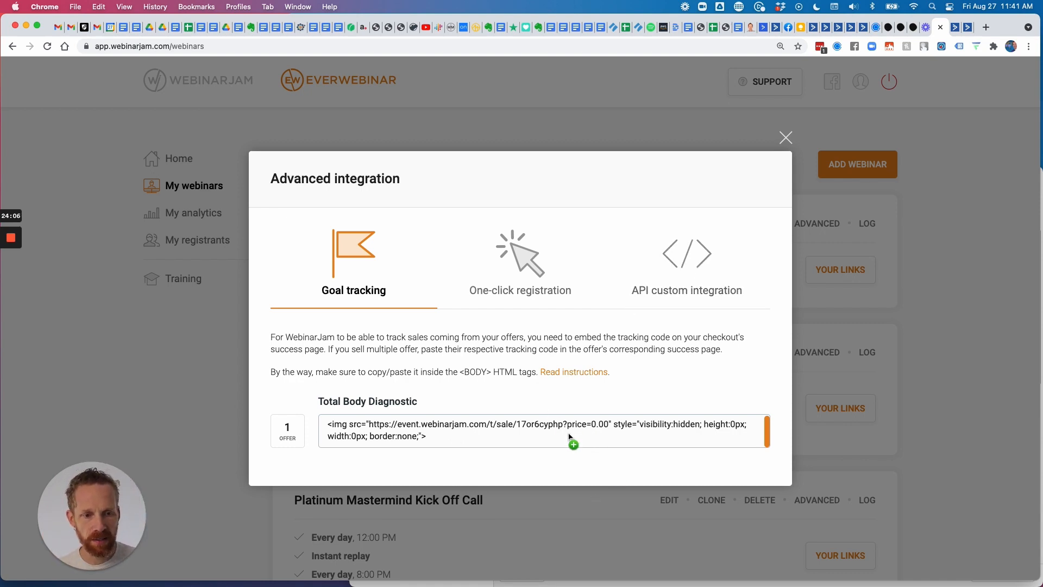
{"action": "left_click_drag", "start_coordinate": [570, 438], "coordinate": [324, 430]}
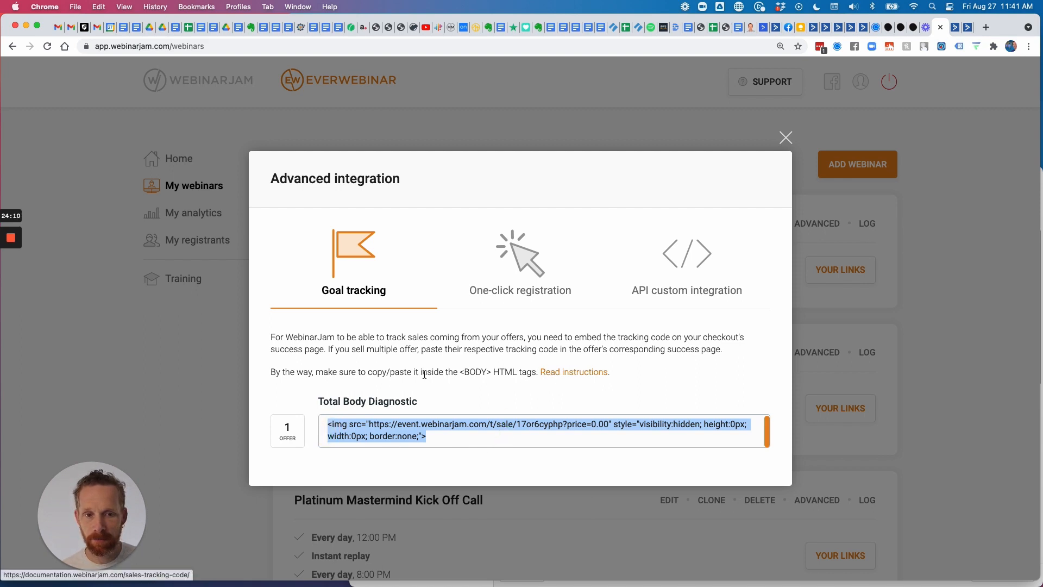
{"action": "left_click", "coordinate": [292, 376]}
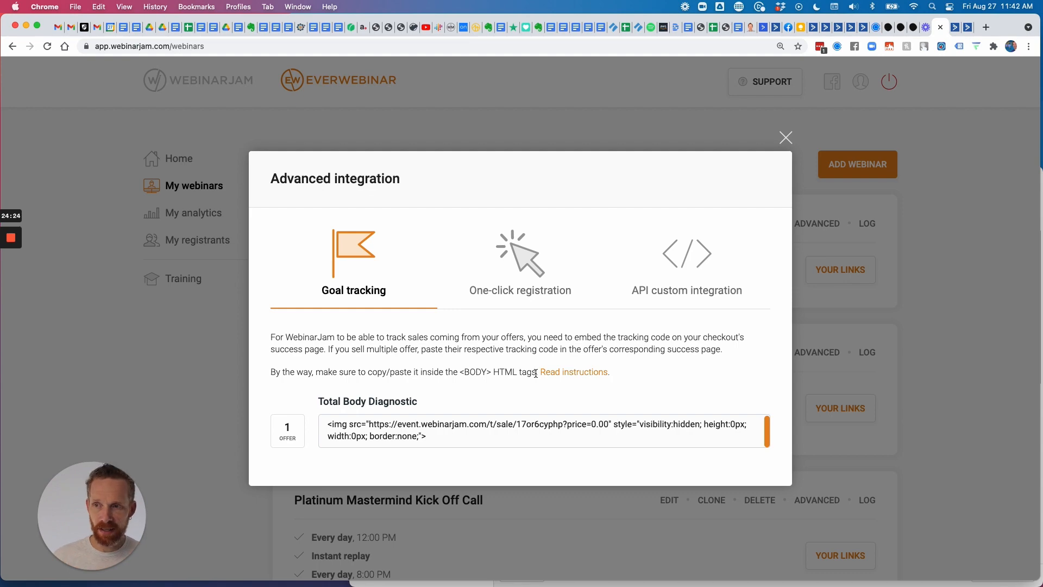
{"action": "left_click", "coordinate": [785, 139]}
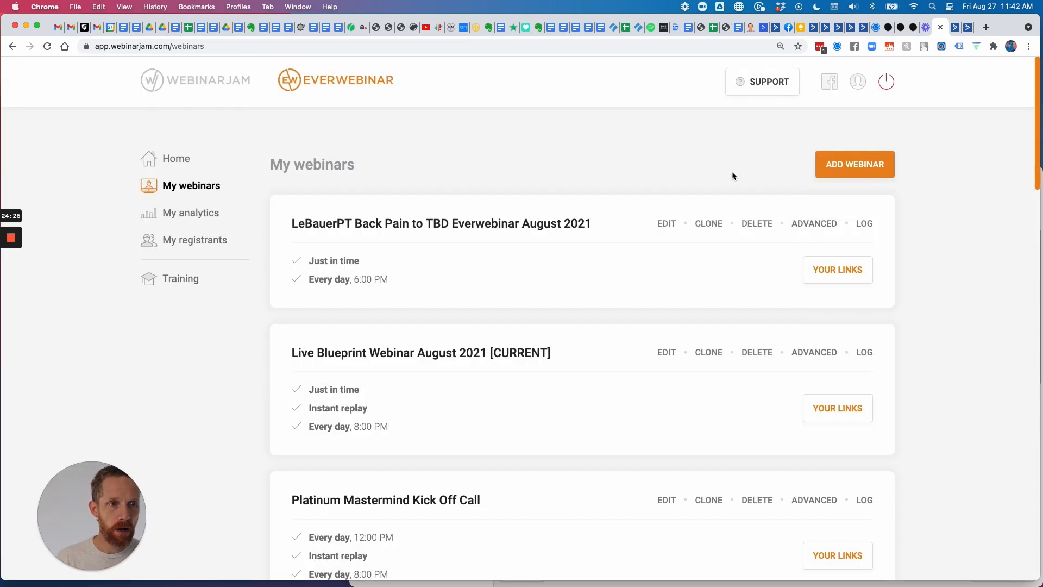
{"action": "left_click", "coordinate": [664, 223]}
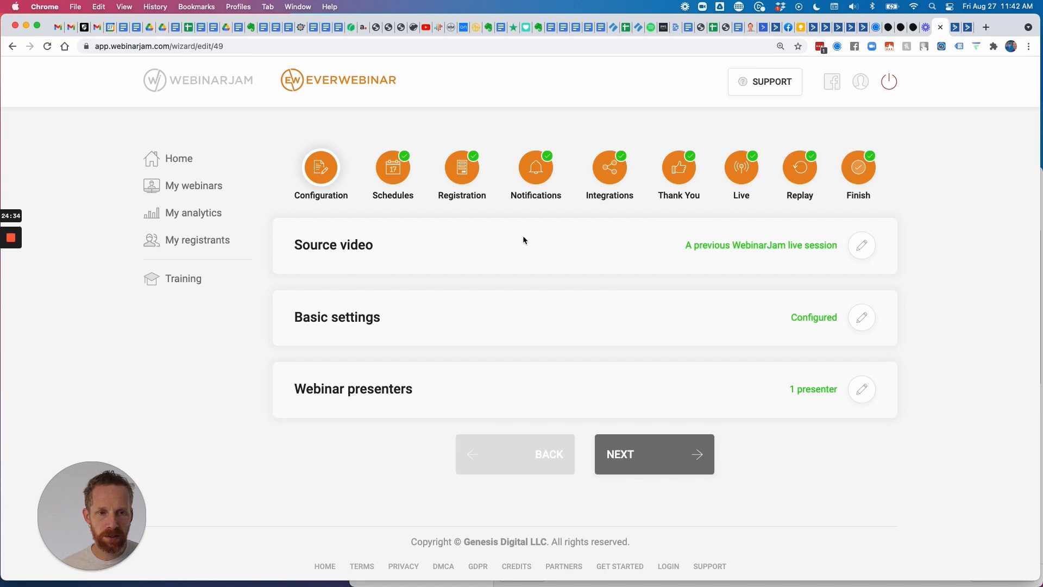
{"action": "left_click", "coordinate": [862, 245]}
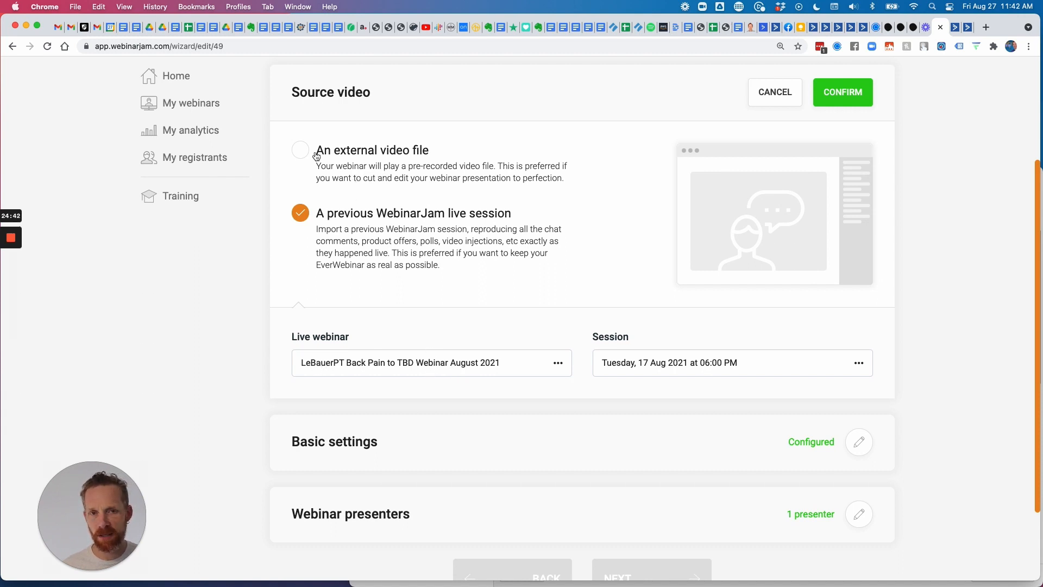
{"action": "left_click", "coordinate": [299, 150]}
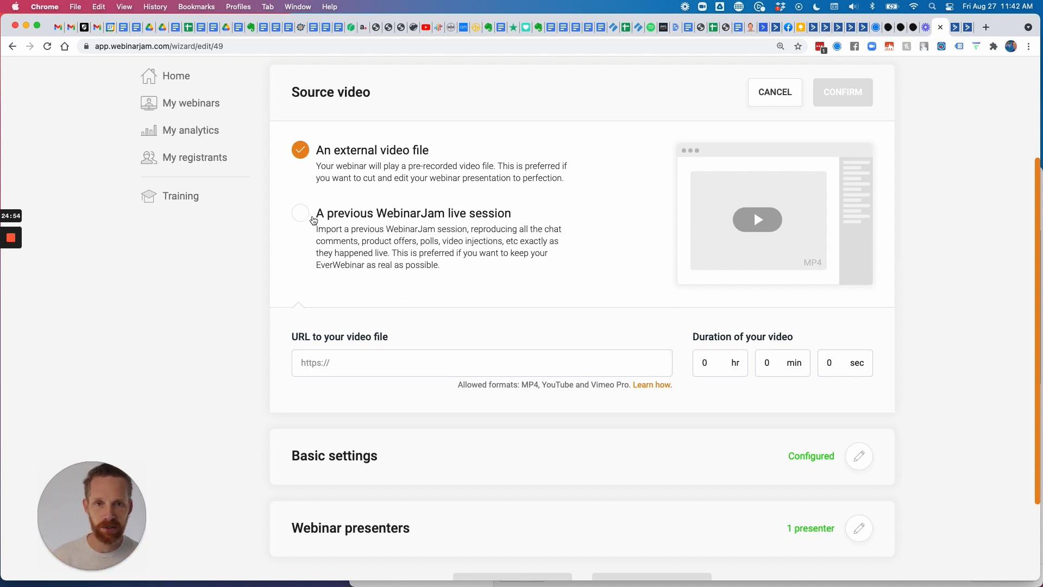
{"action": "left_click", "coordinate": [299, 217]}
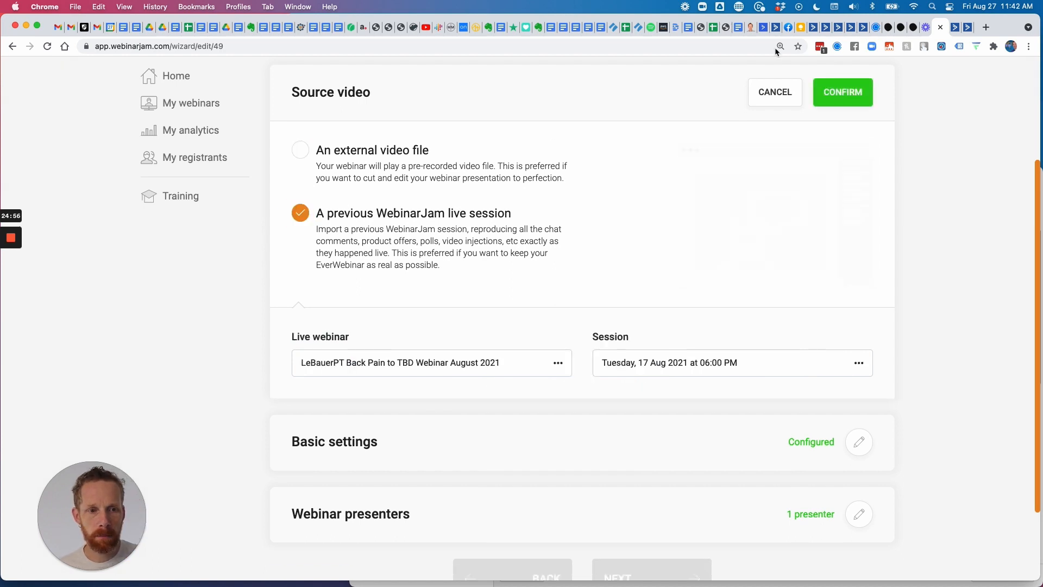
{"action": "left_click", "coordinate": [781, 96]}
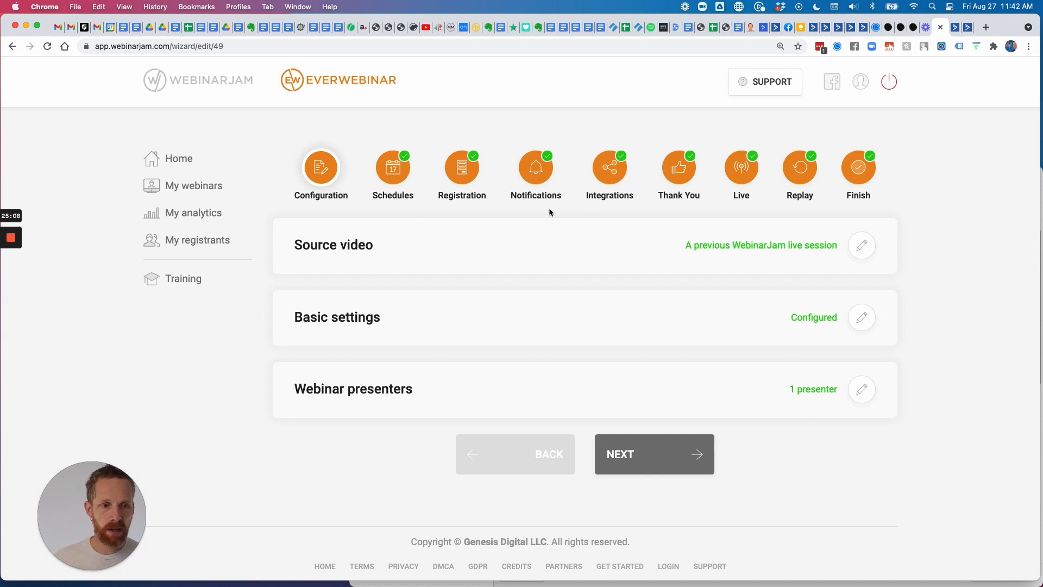
{"action": "left_click", "coordinate": [206, 186]}
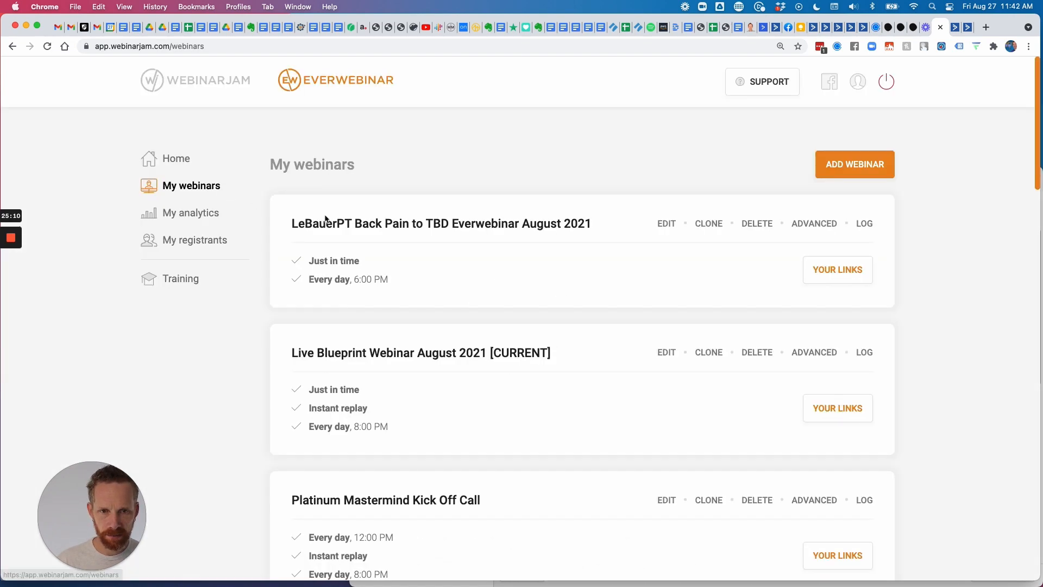
Open the Live Blueprint Webinar's source video settings for editing.
{"action": "scroll", "coordinate": [493, 284], "scroll_direction": "down", "scroll_amount": 3}
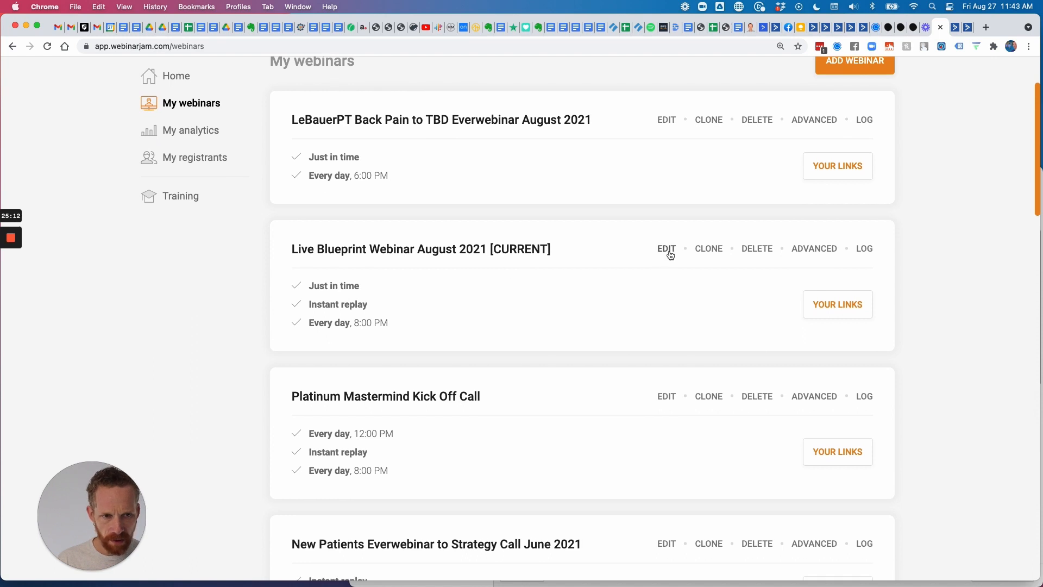
{"action": "scroll", "coordinate": [671, 223], "scroll_direction": "down", "scroll_amount": 2}
{"action": "left_click", "coordinate": [667, 187]}
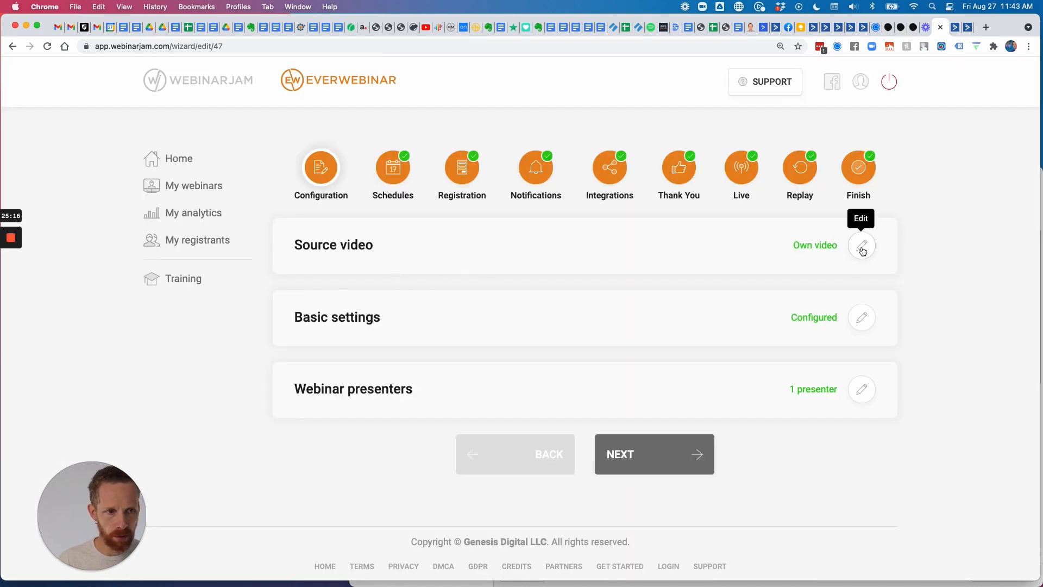
{"action": "left_click", "coordinate": [863, 249]}
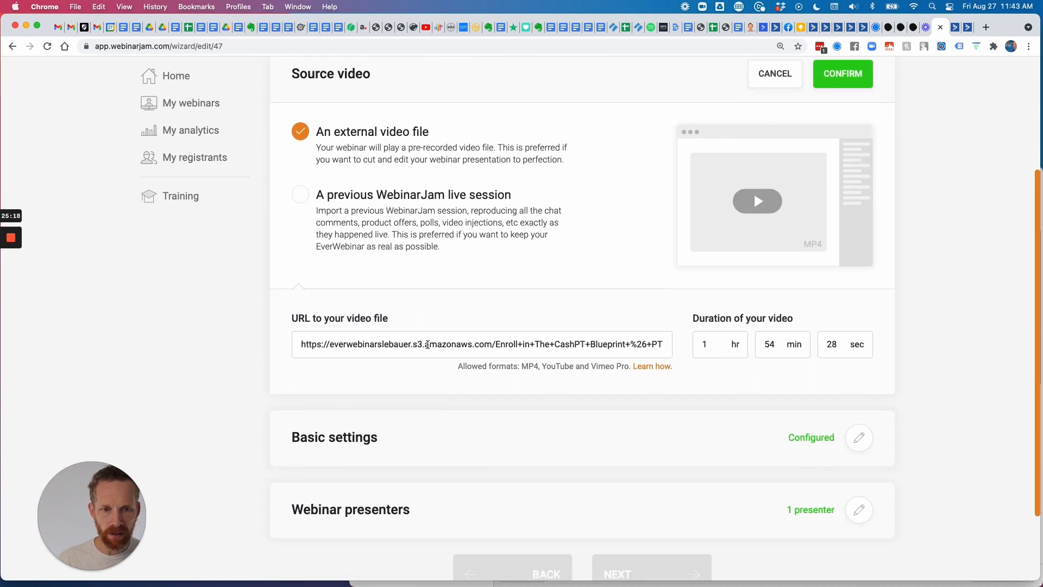
Review the amazonaws MP4 URL and allowed formats, cancel without saving, and switch to WebinarJam.
{"action": "double_click", "coordinate": [428, 343]}
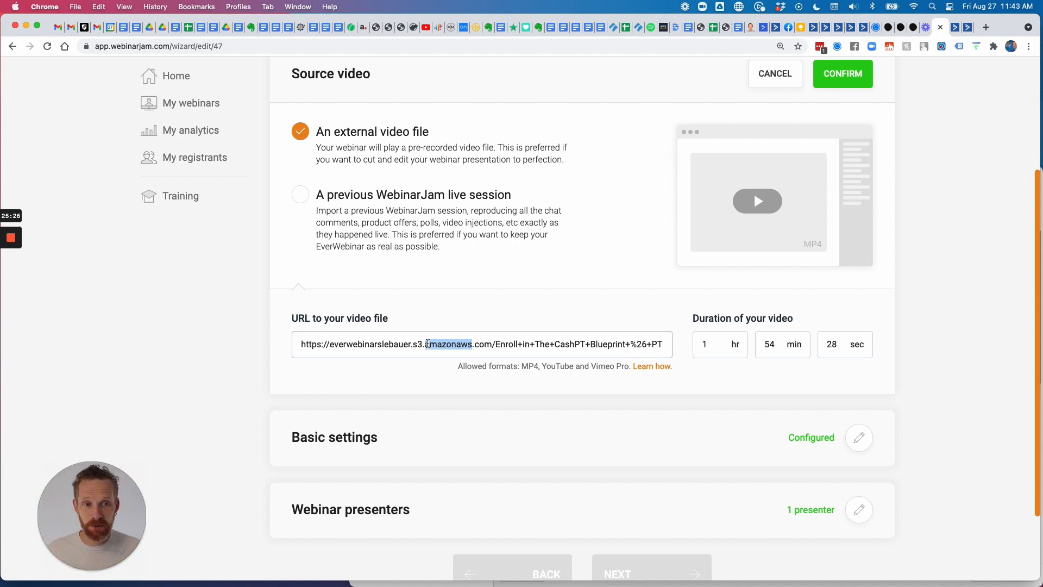
{"action": "left_click", "coordinate": [543, 369]}
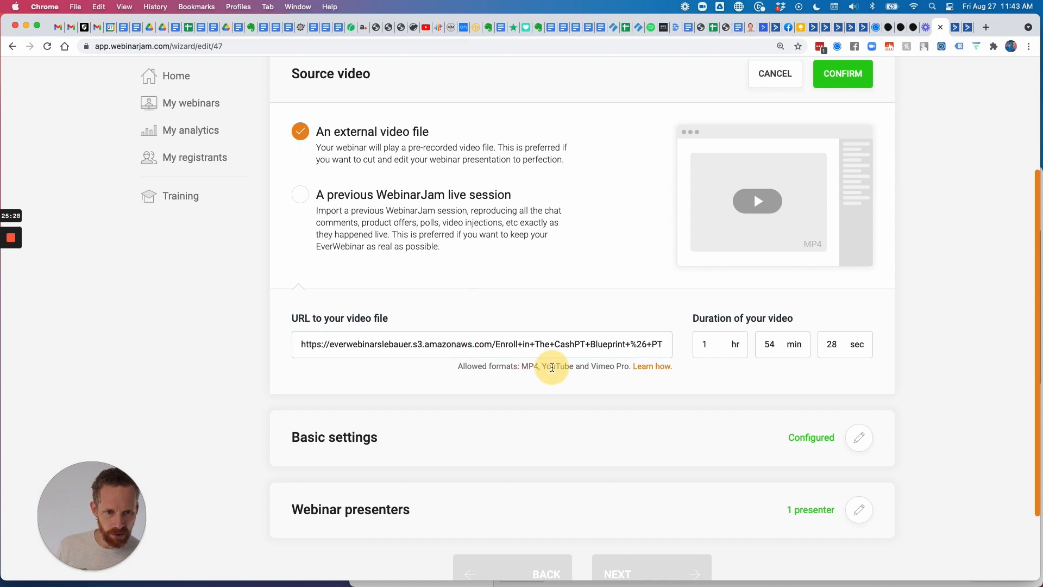
{"action": "left_click_drag", "start_coordinate": [628, 368], "coordinate": [448, 368]}
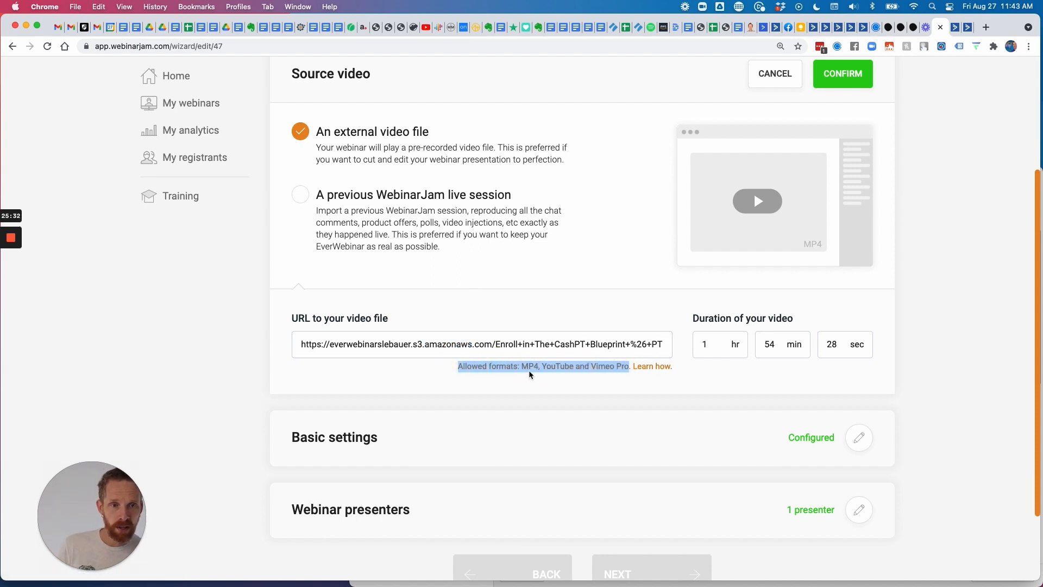
{"action": "scroll", "coordinate": [573, 351], "scroll_direction": "right", "scroll_amount": 5}
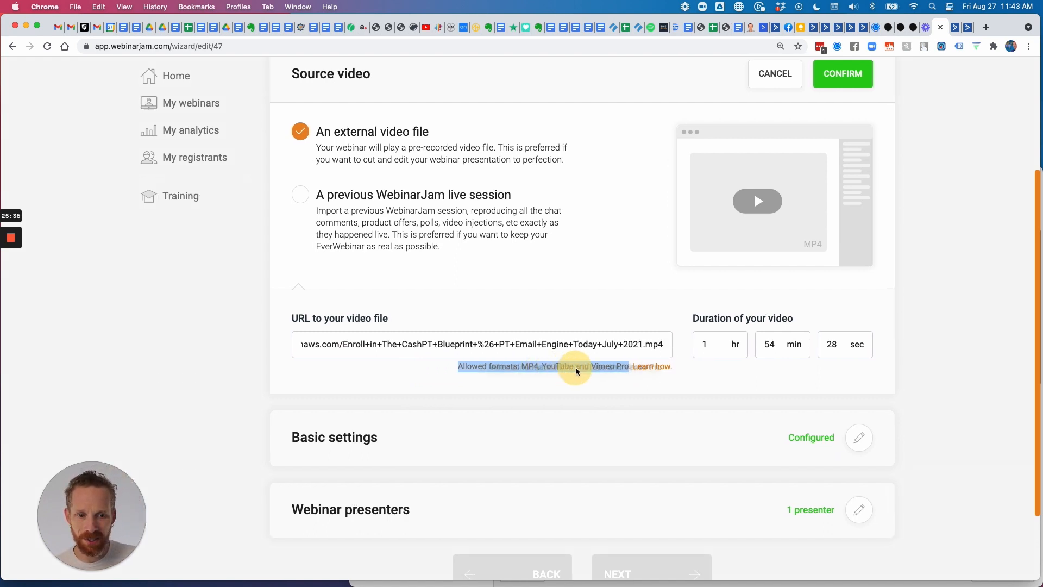
{"action": "left_click", "coordinate": [612, 385]}
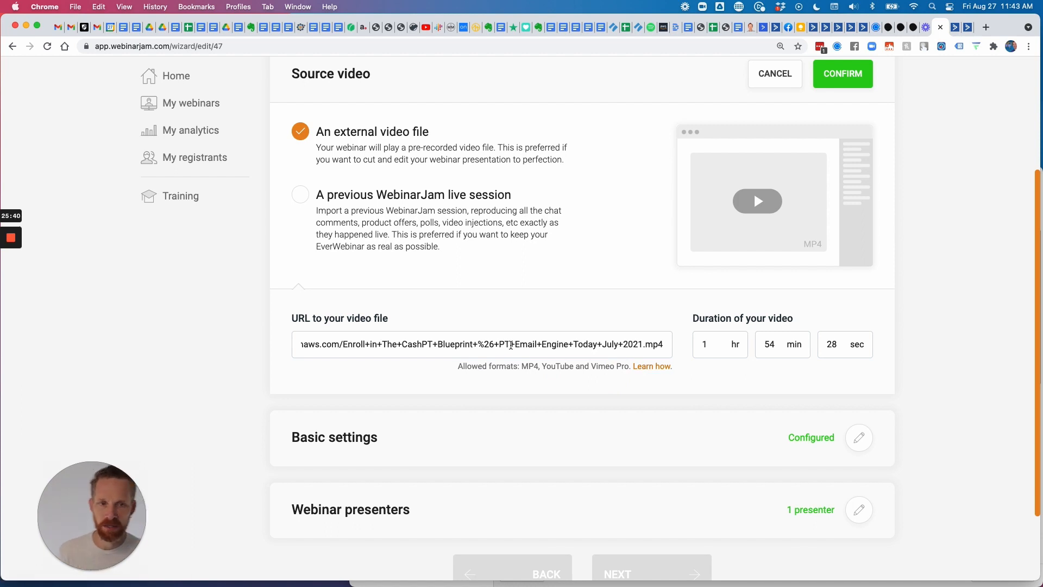
{"action": "scroll", "coordinate": [510, 345], "scroll_direction": "left", "scroll_amount": 5}
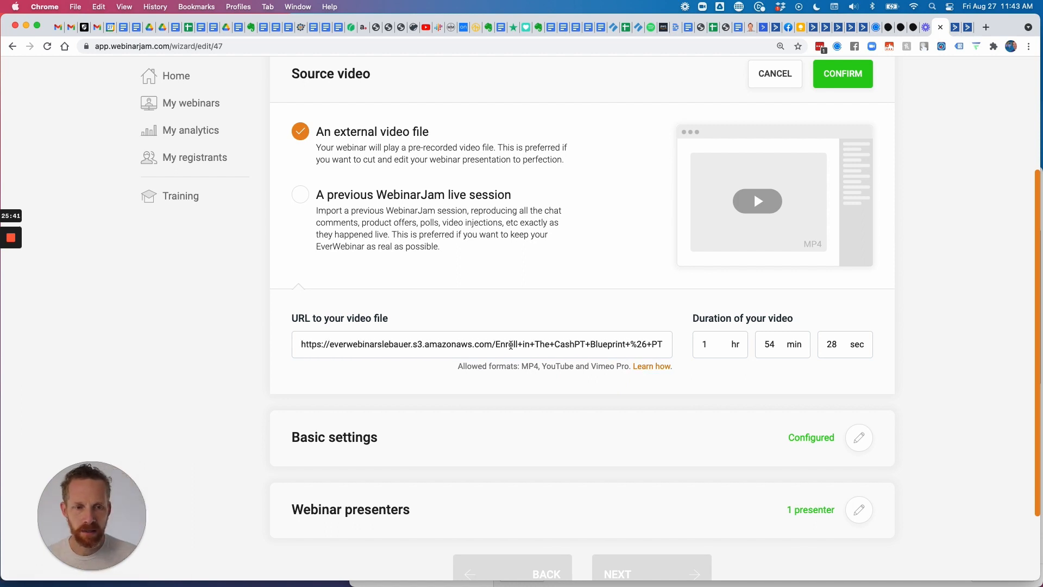
{"action": "left_click", "coordinate": [776, 76]}
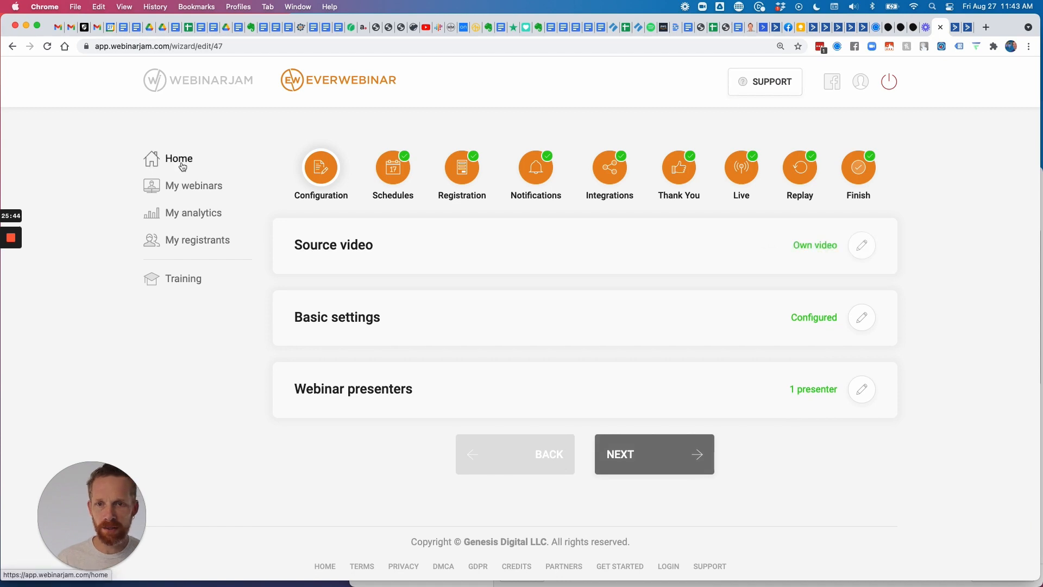
{"action": "left_click", "coordinate": [214, 83]}
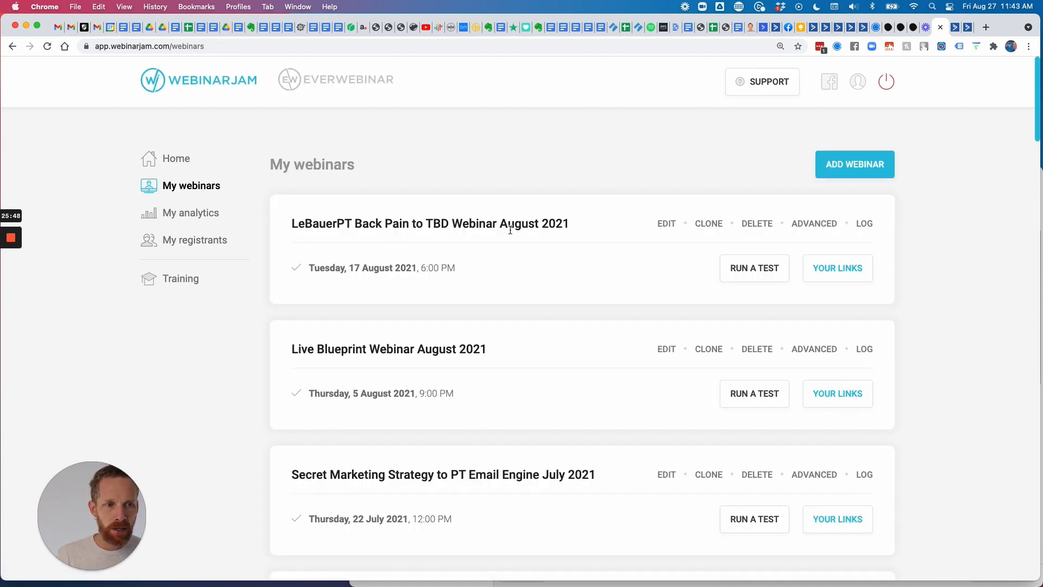
From the first webinar's Replay links, download the Tuesday 17 August session's replay video.
{"action": "left_click", "coordinate": [837, 270]}
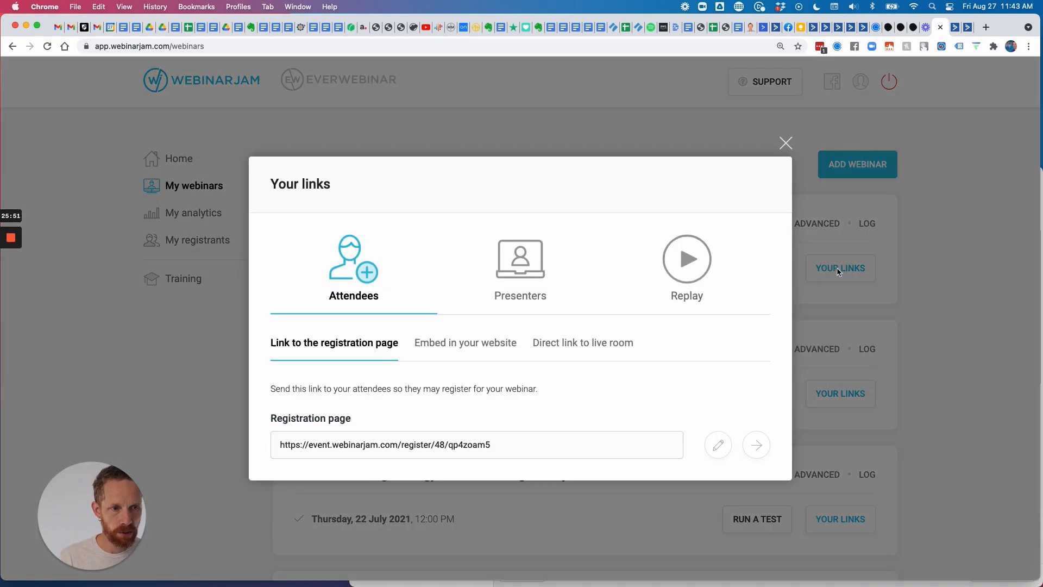
{"action": "left_click", "coordinate": [639, 300]}
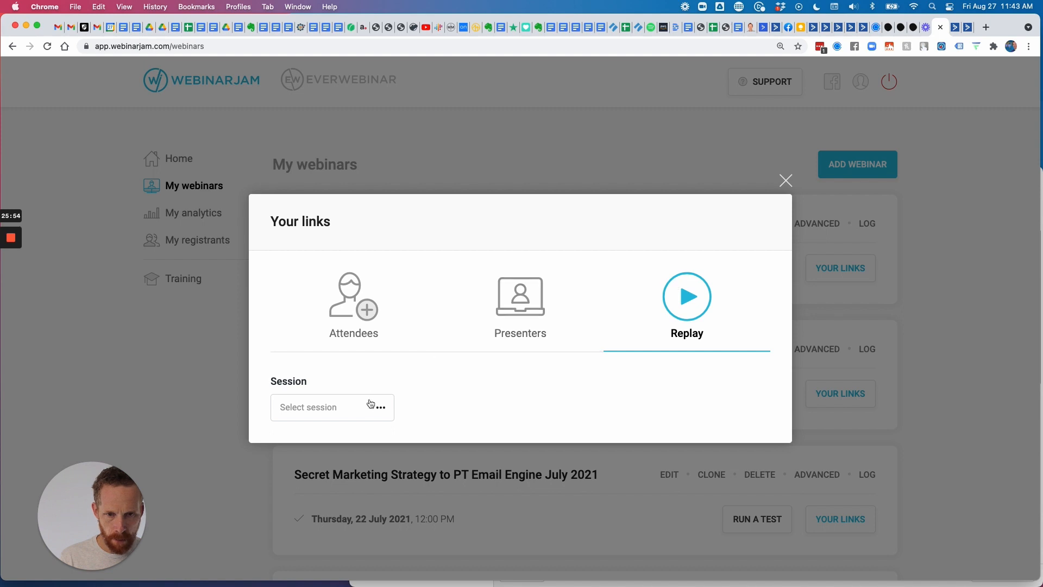
{"action": "left_click", "coordinate": [371, 406]}
{"action": "left_click", "coordinate": [346, 438]}
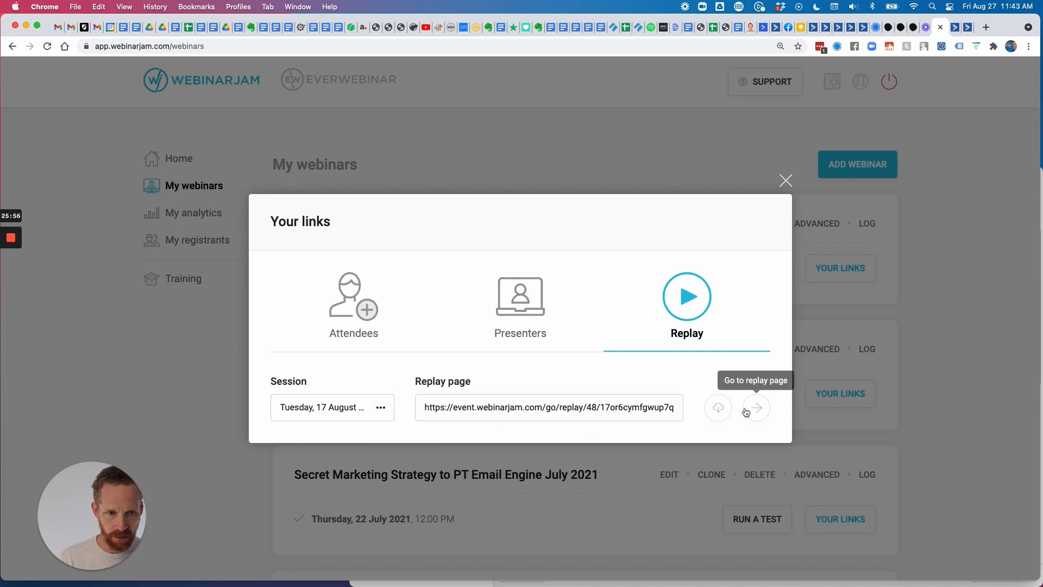
{"action": "mouse_move", "coordinate": [718, 410]}
{"action": "left_mouse_down"}
{"action": "mouse_move", "coordinate": [601, 410]}
{"action": "mouse_move", "coordinate": [718, 412]}
{"action": "left_mouse_up"}
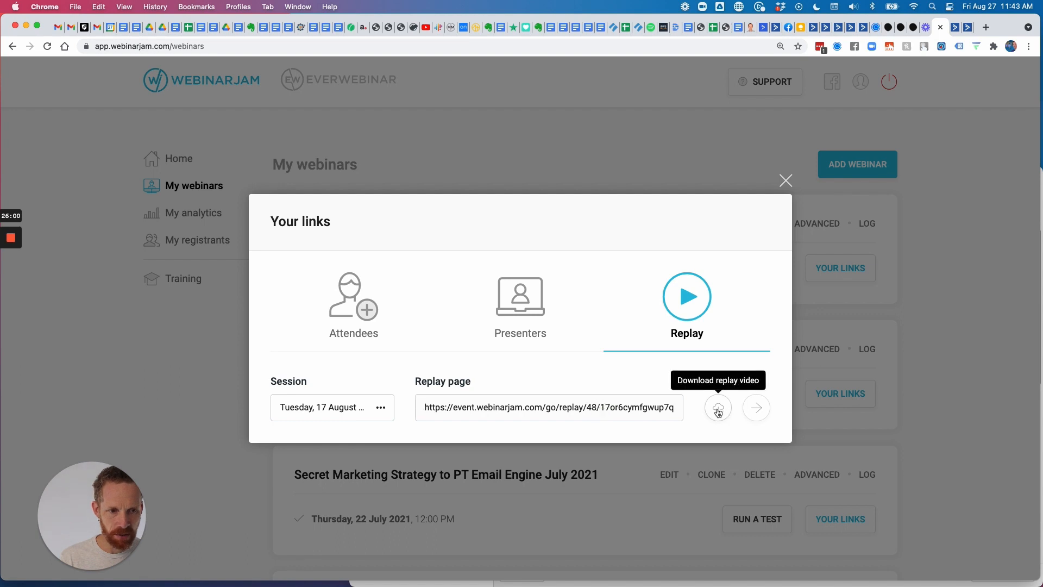
{"action": "left_click", "coordinate": [718, 408]}
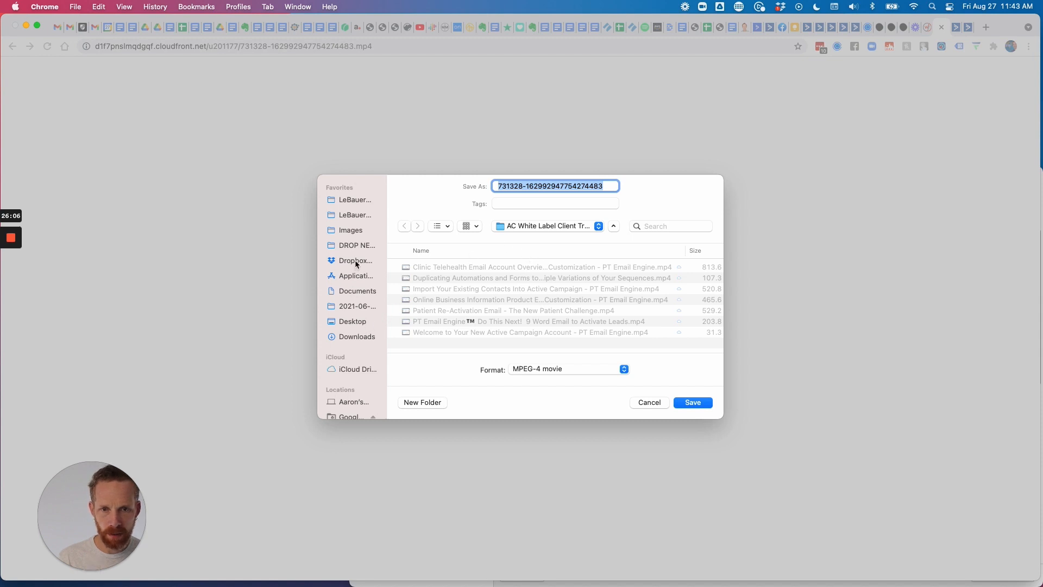
Save the video to the Desktop as 'Fix Your Back Pain in 3 Easy Steps - LeBauer Physical Therapy Online Workshop'.
{"action": "left_click", "coordinate": [353, 321]}
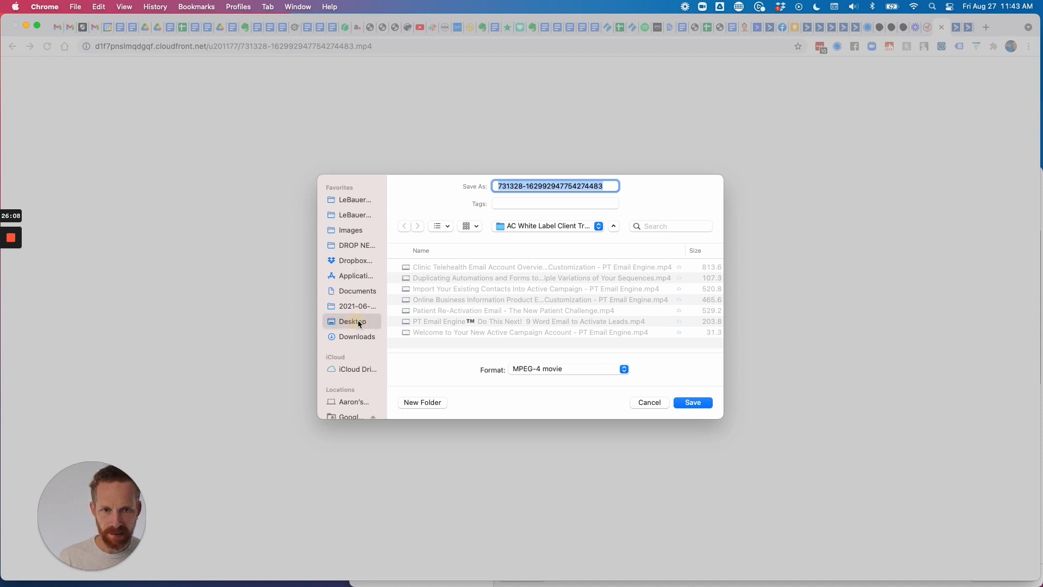
{"action": "type", "text": "LeBauer Phy"}
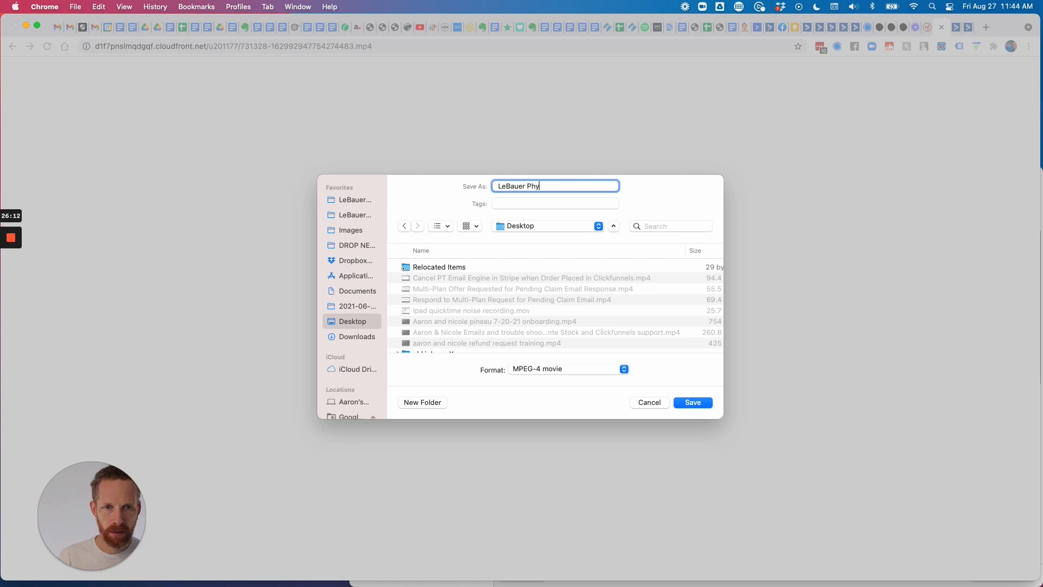
{"action": "type", "text": "sical Therapy"}
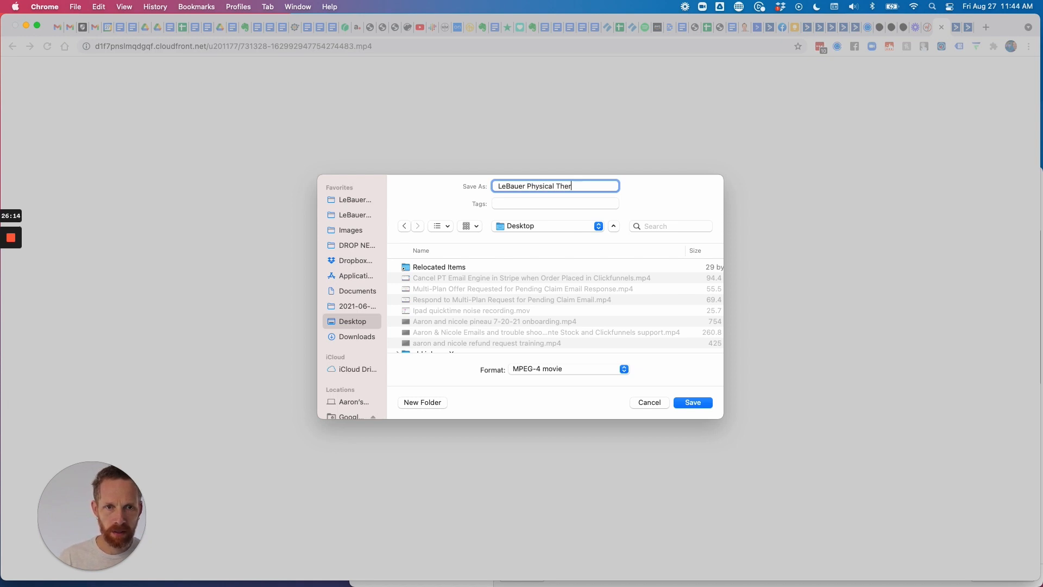
{"action": "triple_click", "coordinate": [497, 187]}
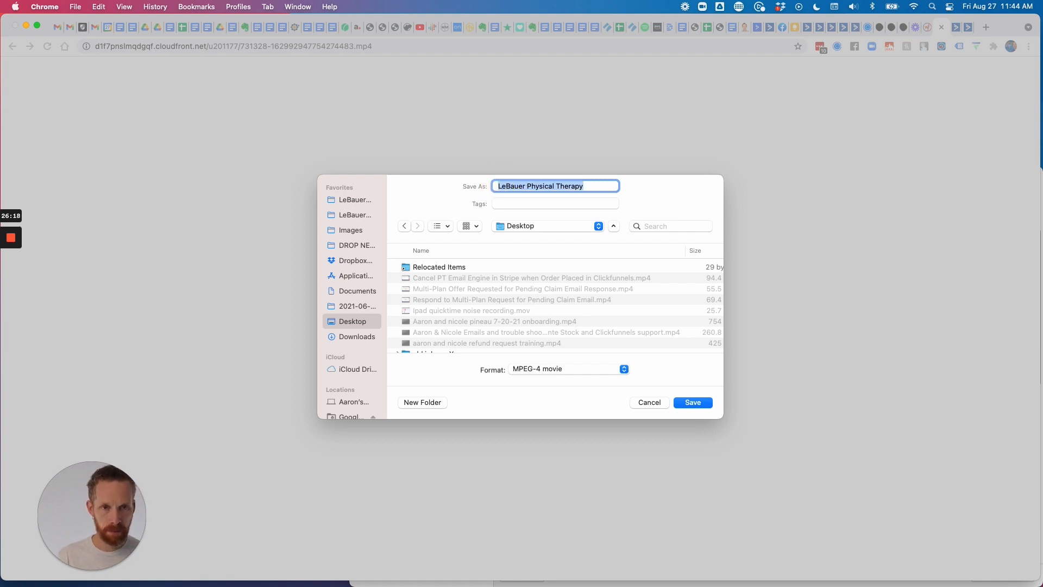
{"action": "key", "text": "Left"}
{"action": "type", "text": "Fix Your "}
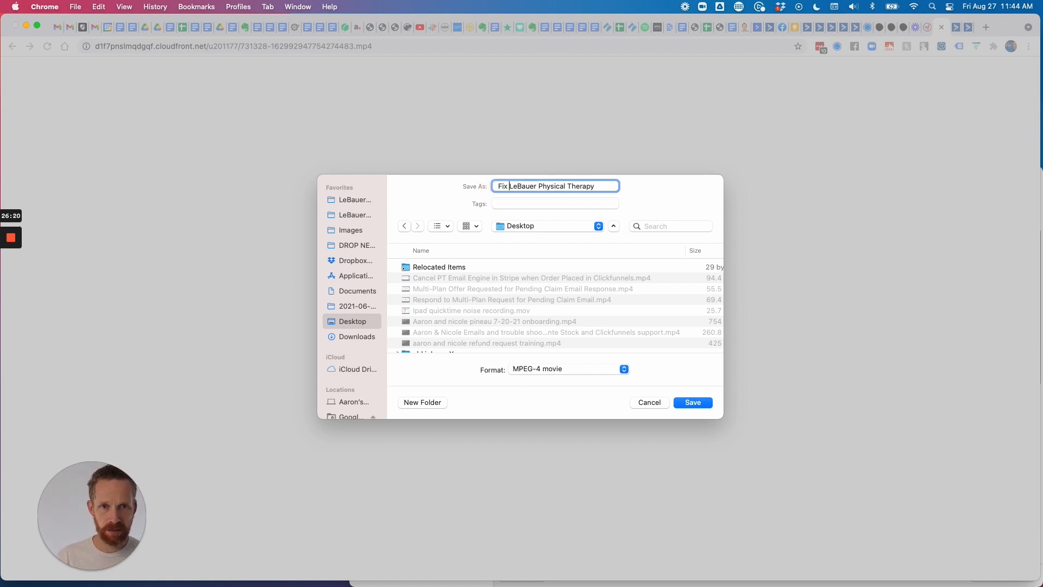
{"action": "type", "text": "Back Pain in 3"}
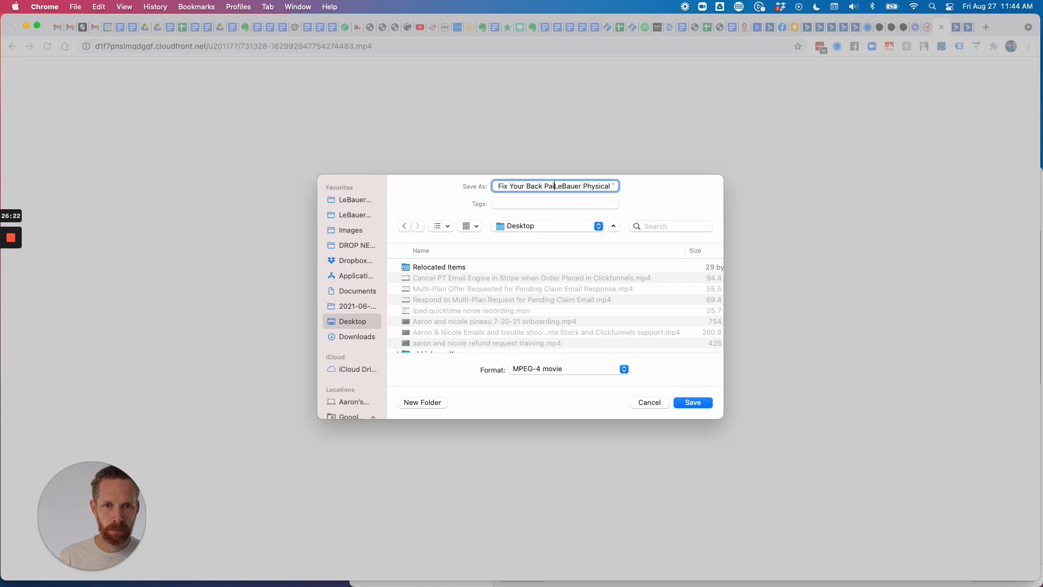
{"action": "type", "text": " Easy Steps -"}
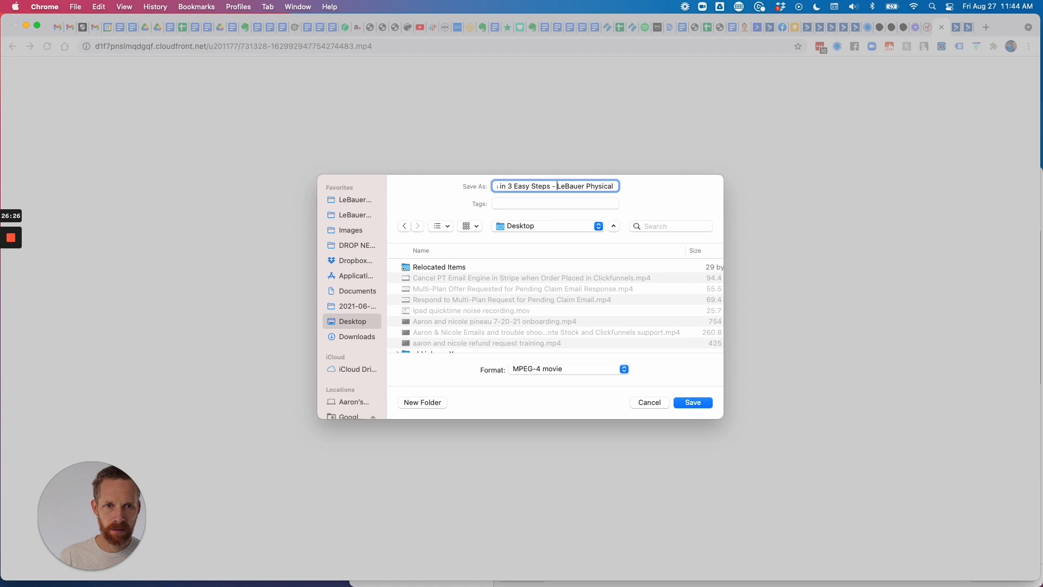
{"action": "left_click_drag", "start_coordinate": [565, 185], "coordinate": [655, 189]}
{"action": "key", "text": "Right"}
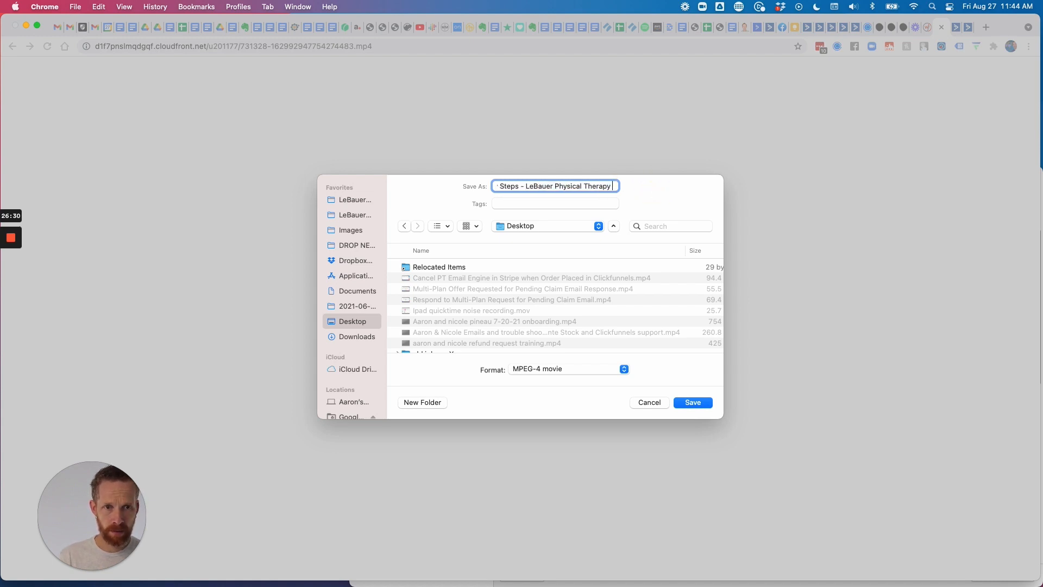
{"action": "type", "text": "Vide"}
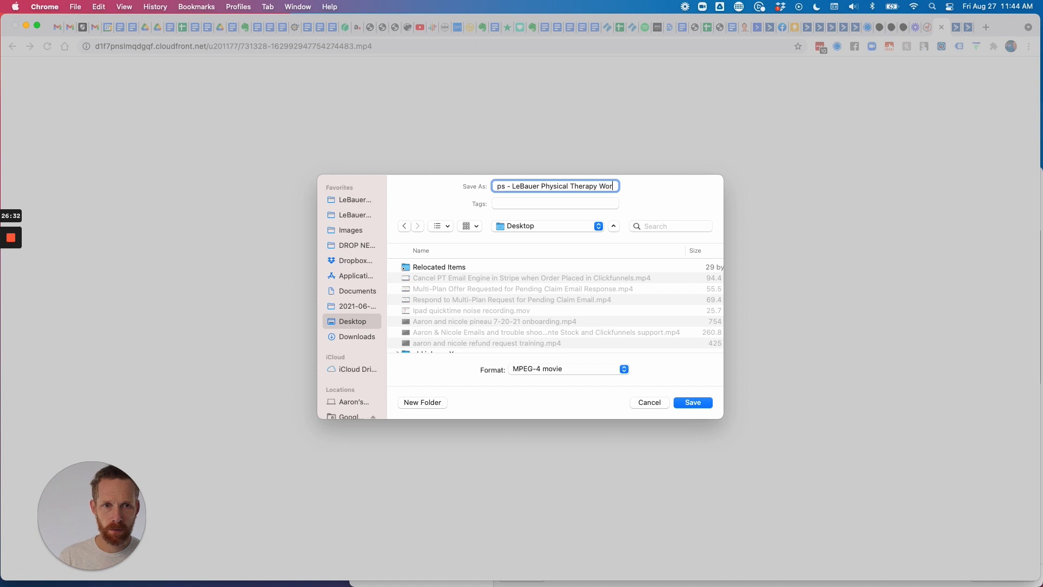
{"action": "key", "text": "BackSpace"}
{"action": "key", "text": "BackSpace"}
{"action": "key", "text": "BackSpace"}
{"action": "key", "text": "BackSpace"}
{"action": "type", "text": "Online Wo"}
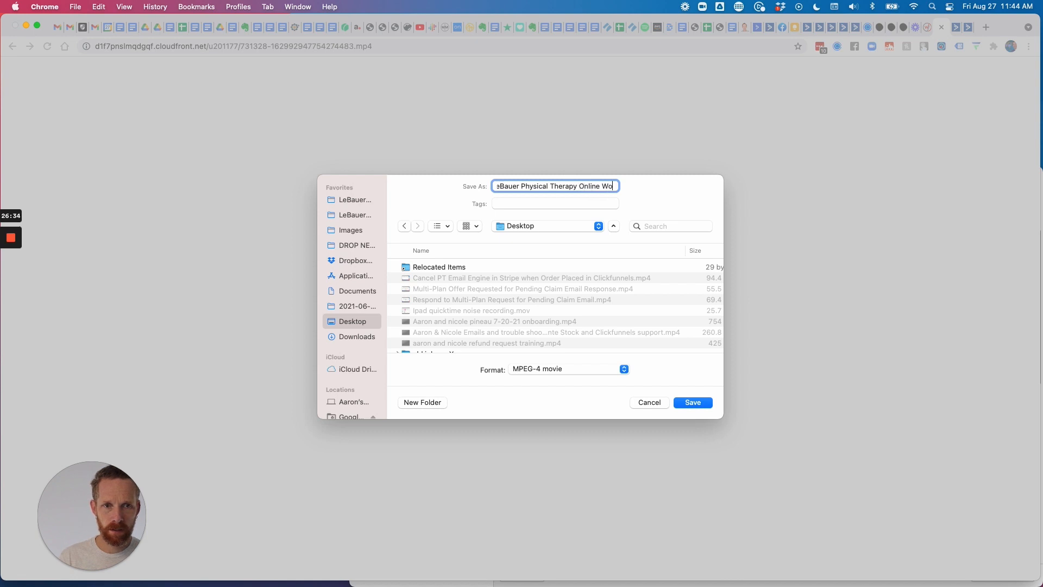
{"action": "type", "text": "rkshop"}
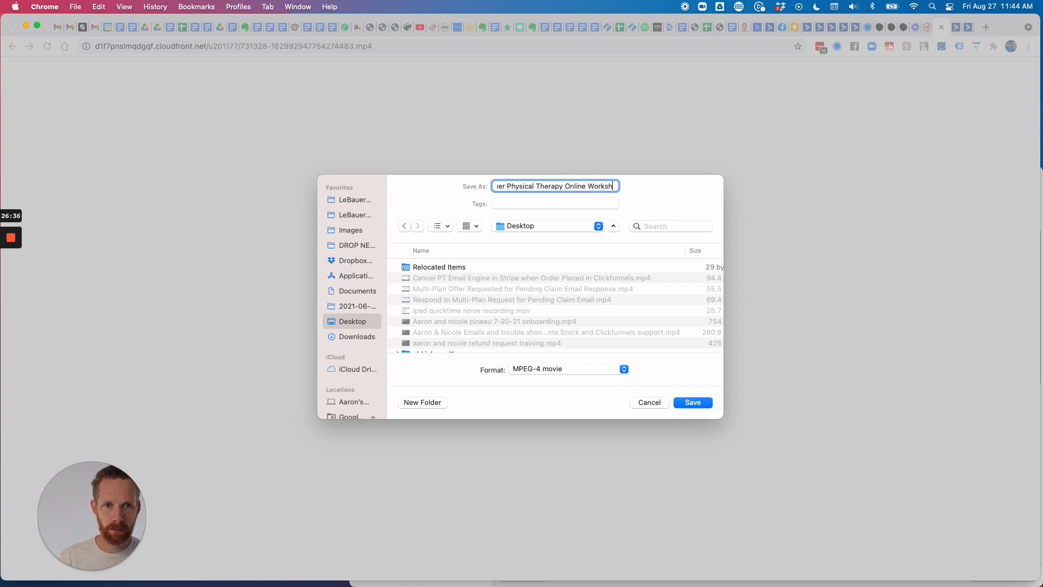
{"action": "left_click", "coordinate": [693, 402]}
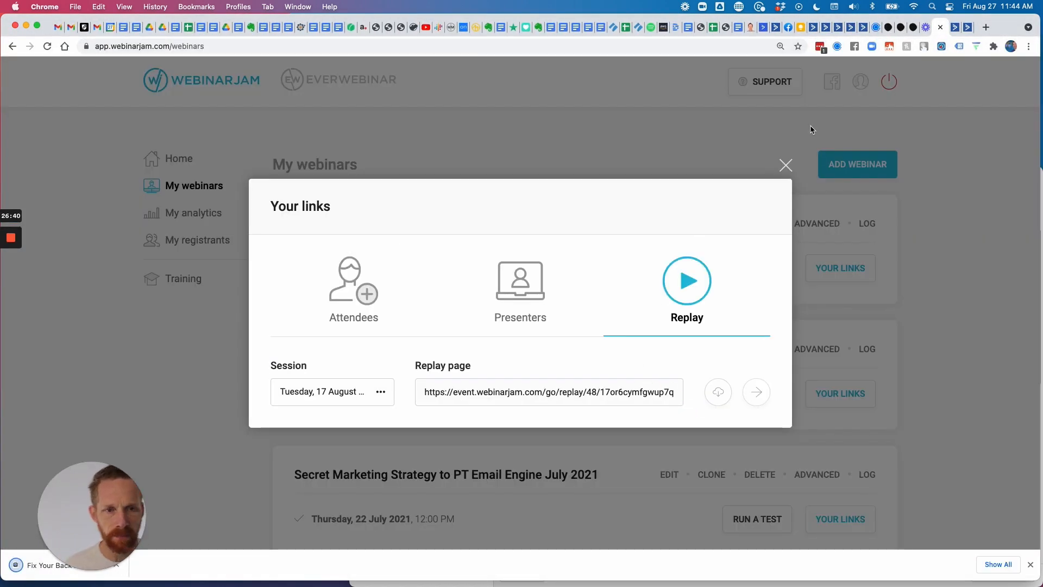
{"action": "left_click", "coordinate": [986, 28]}
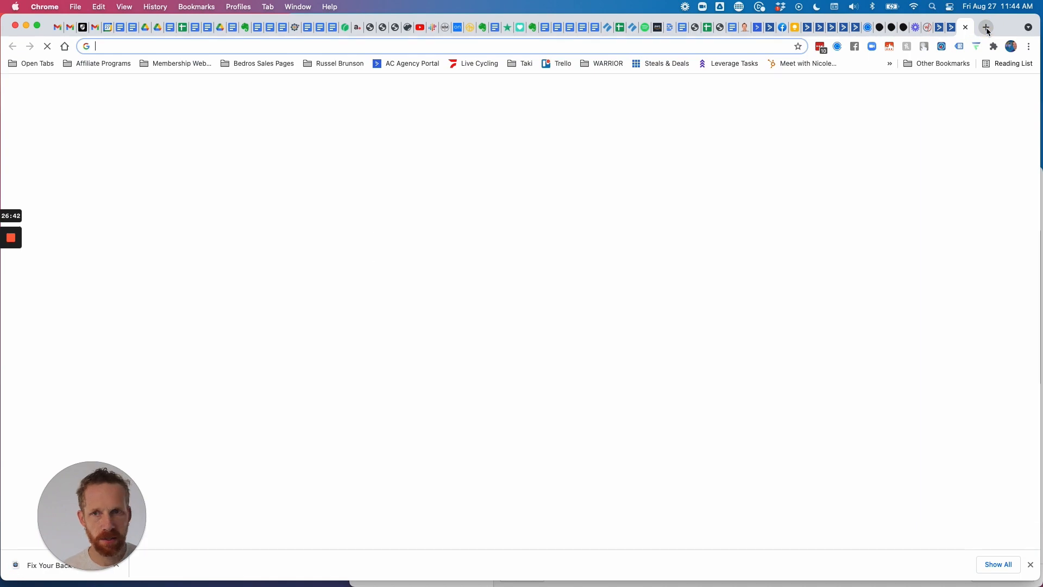
Search Google for 'amazon s3' and go from the Amazon S3 page to the console sign-in.
{"action": "type", "text": "ama"}
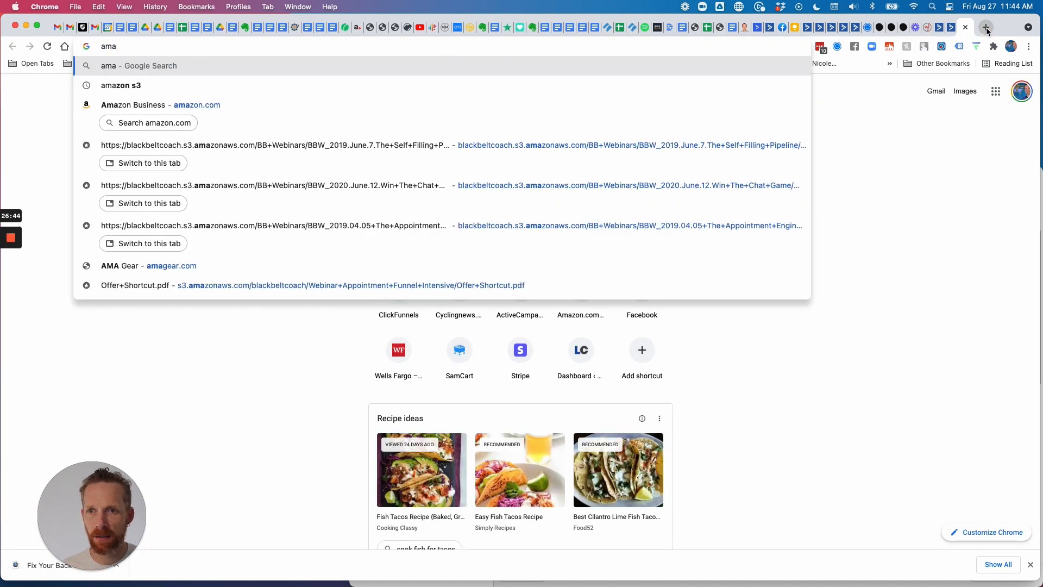
{"action": "type", "text": "zon"}
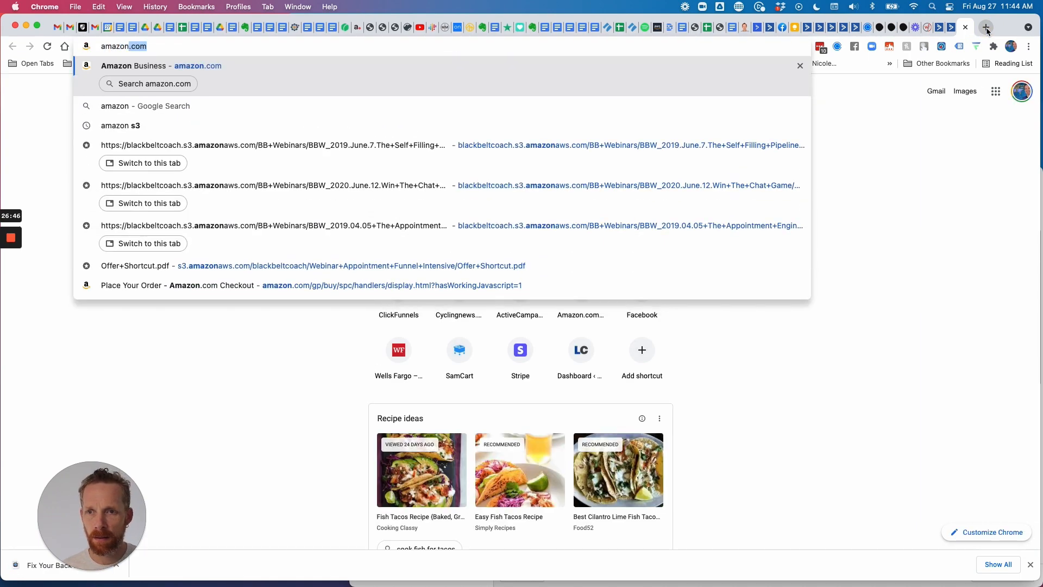
{"action": "type", "text": " s"}
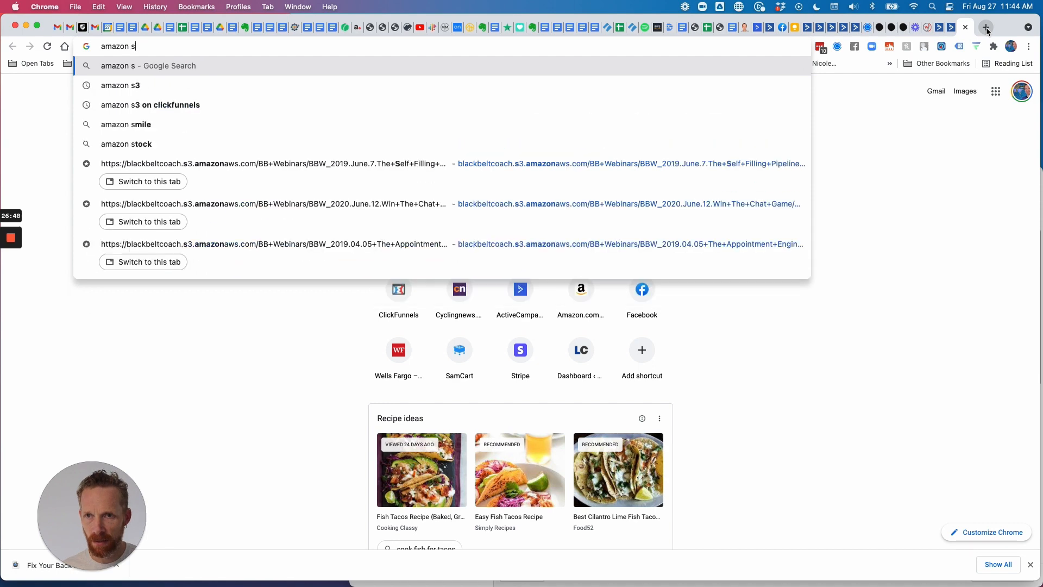
{"action": "type", "text": "3"}
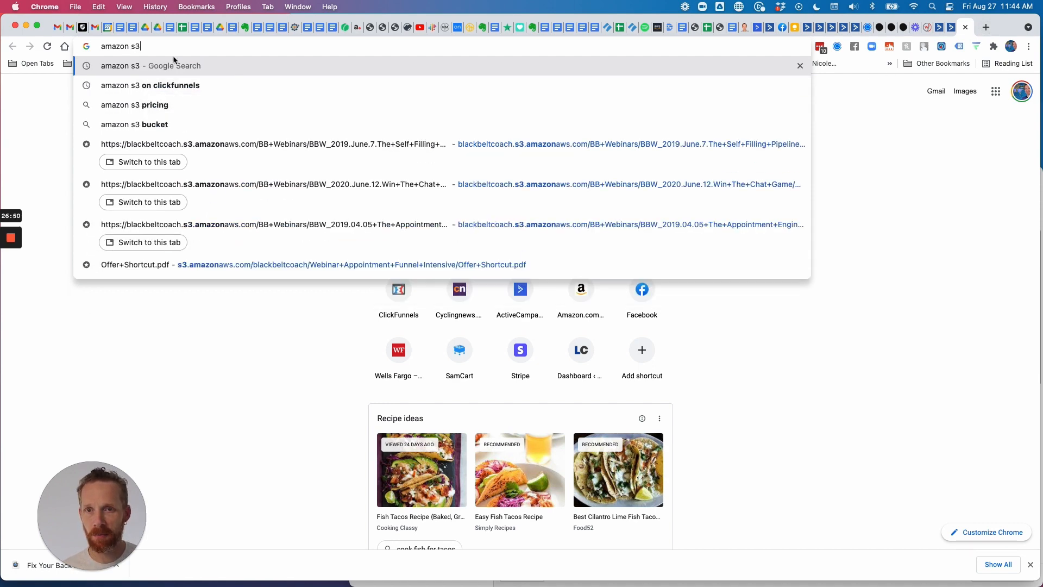
{"action": "key", "text": "Return"}
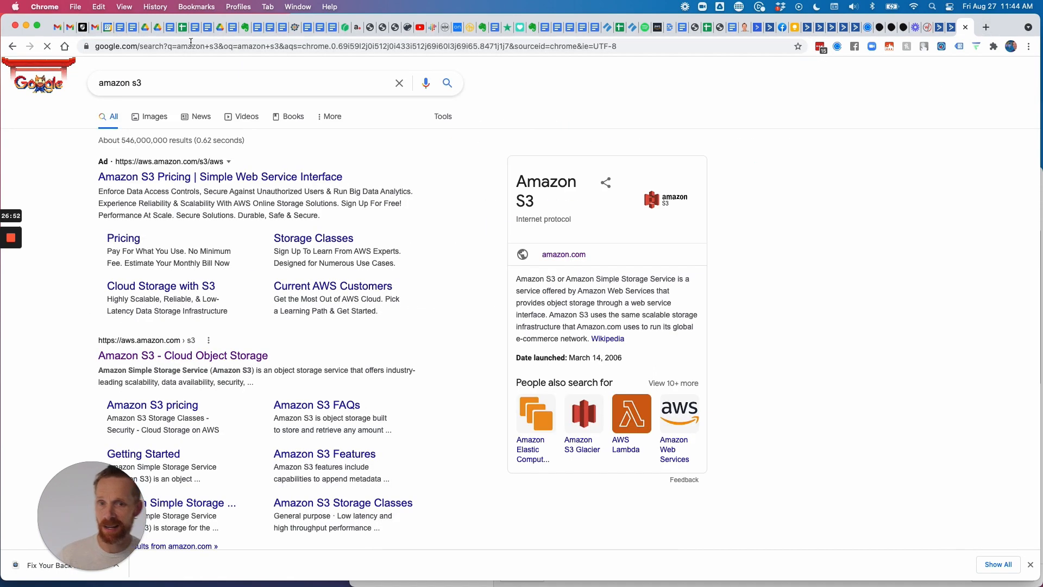
{"action": "left_click", "coordinate": [191, 356]}
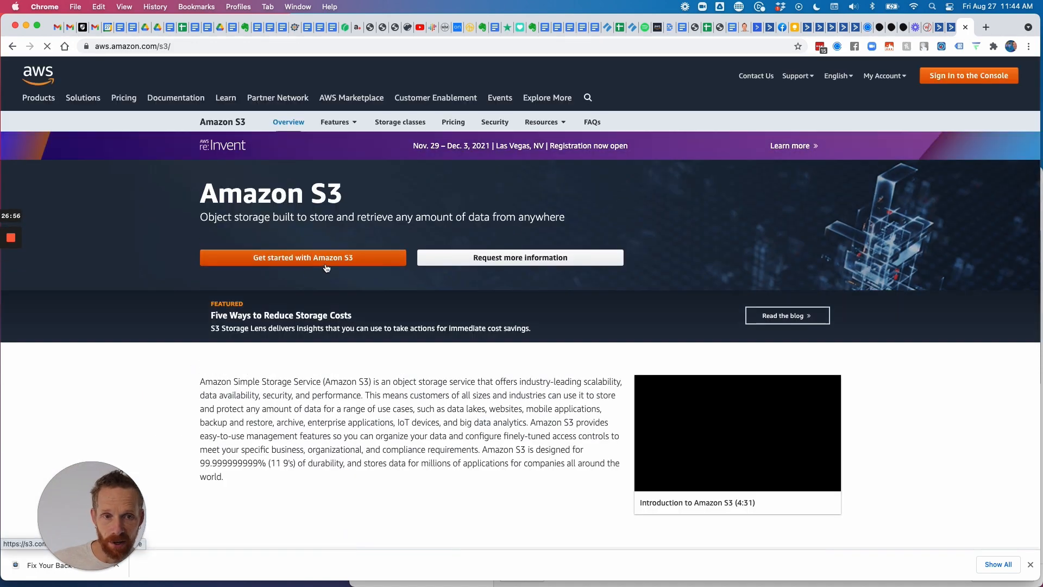
{"action": "left_click", "coordinate": [951, 79]}
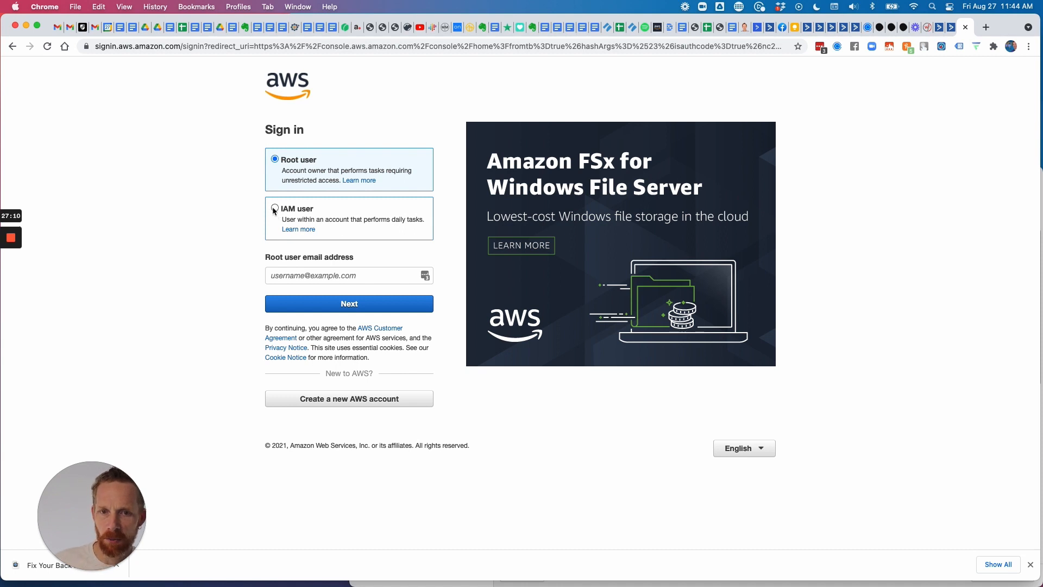
Enter the root user's e-mail address and pass the security check.
{"action": "left_click", "coordinate": [322, 273]}
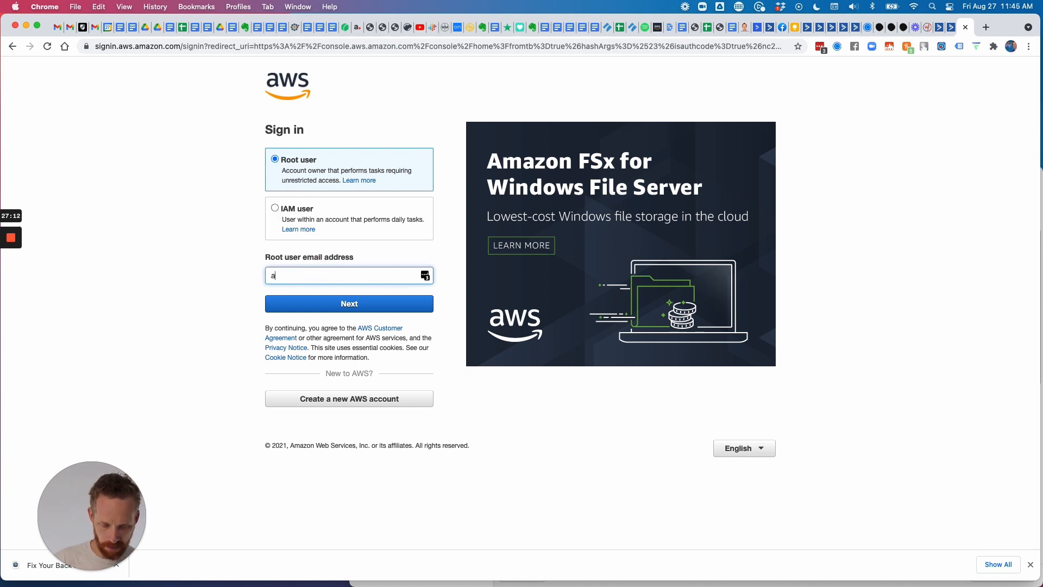
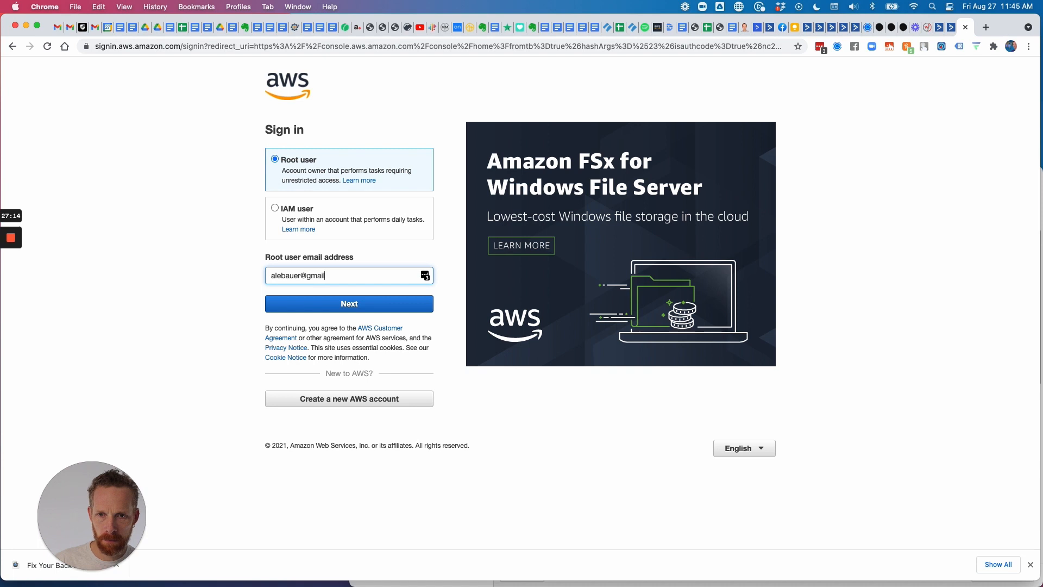
{"action": "key", "text": "Return"}
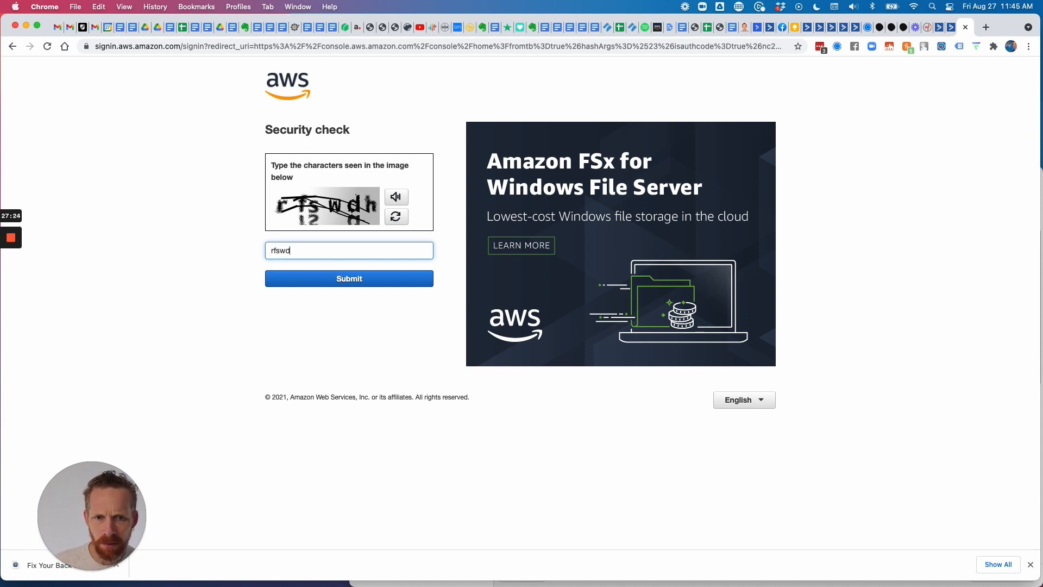
{"action": "left_click", "coordinate": [344, 274]}
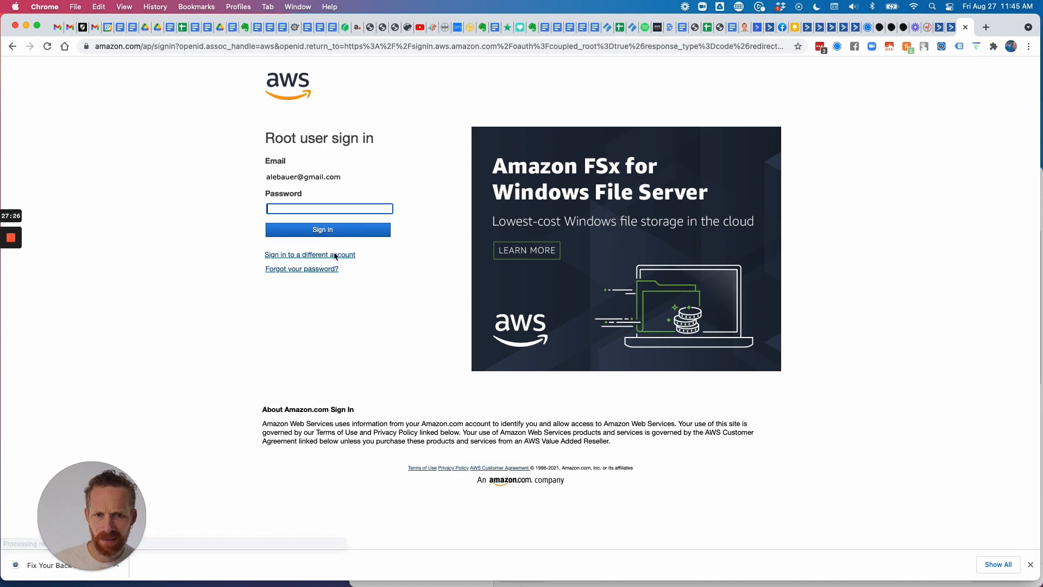
Sign in using the account password filled from the password manager's saved logins.
{"action": "left_click", "coordinate": [335, 228]}
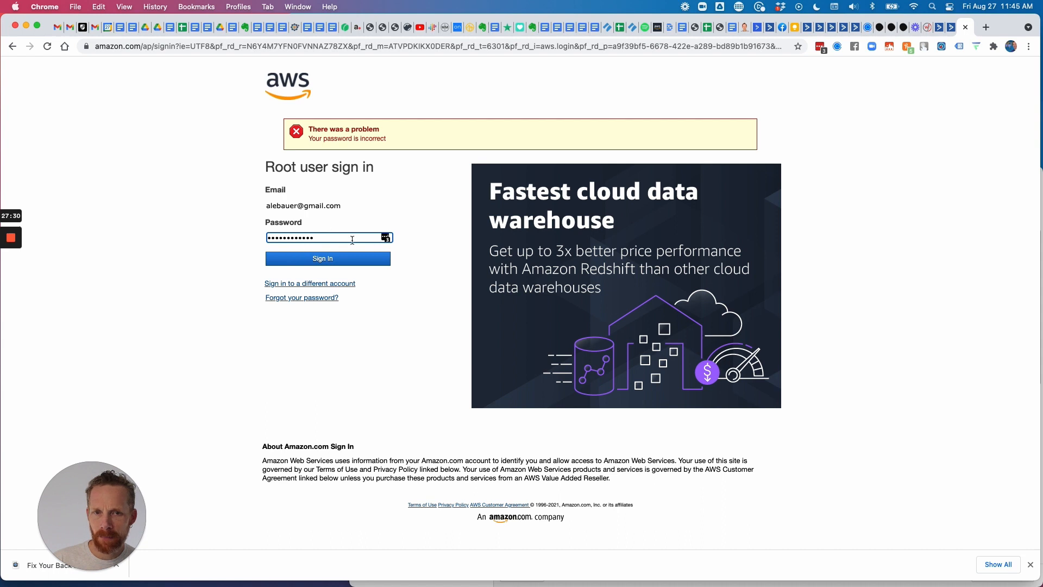
{"action": "left_click", "coordinate": [387, 238]}
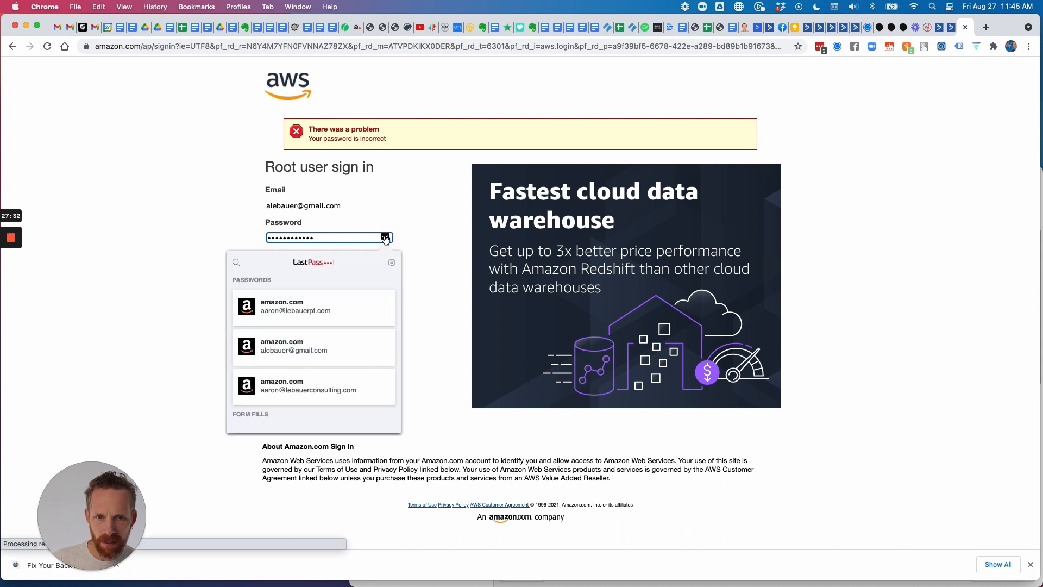
{"action": "left_click", "coordinate": [293, 348]}
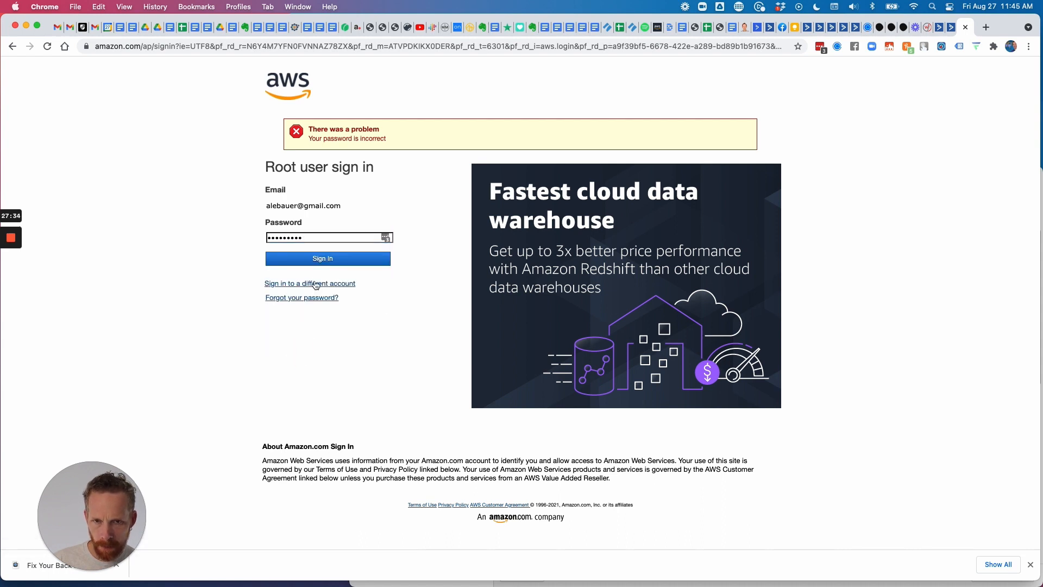
{"action": "left_click", "coordinate": [323, 260]}
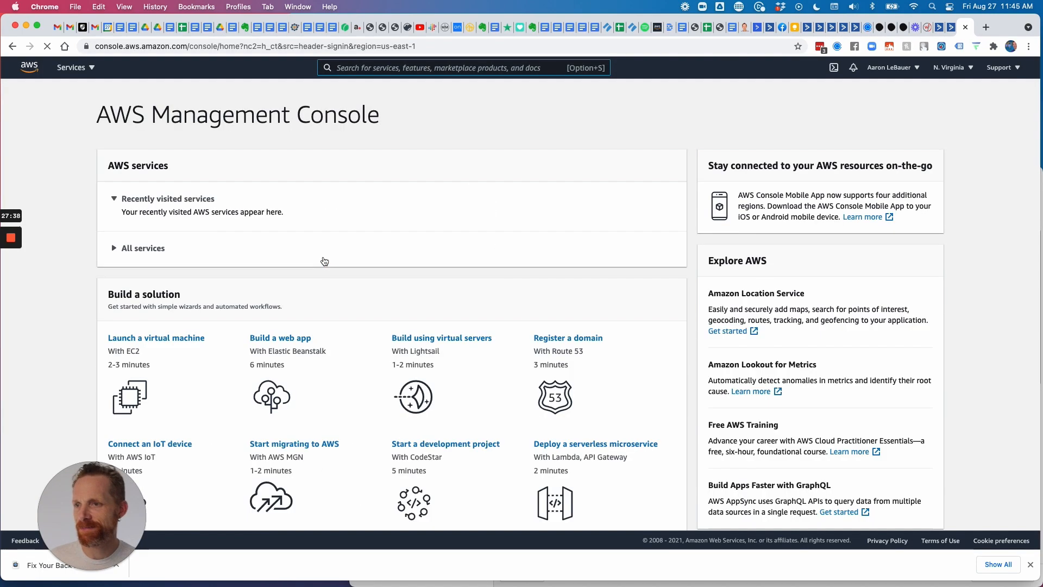
Collapse Recently visited, expand All services, and open S3 under Storage.
{"action": "scroll", "coordinate": [284, 267], "scroll_direction": "down", "scroll_amount": 3}
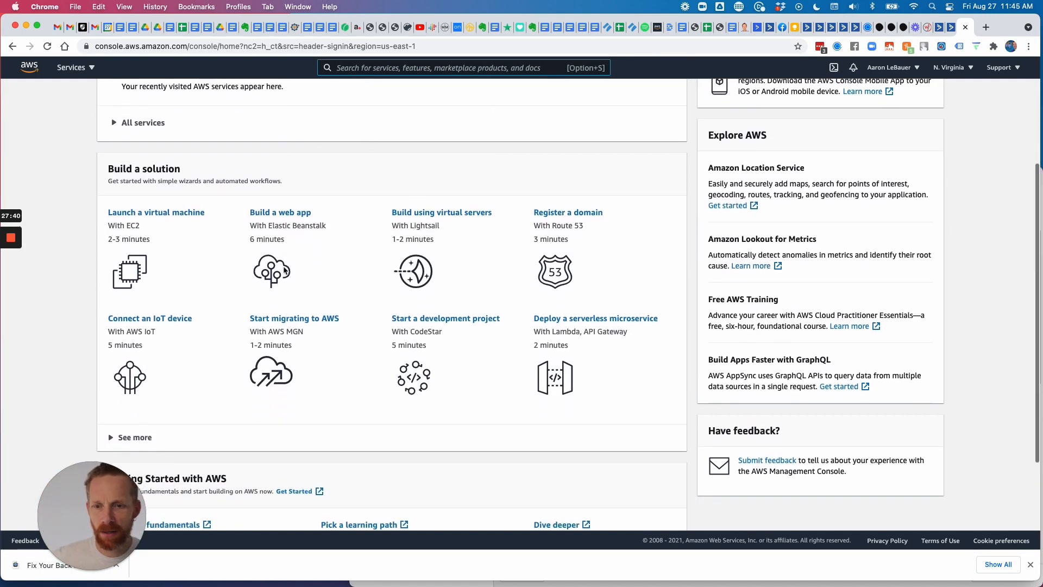
{"action": "scroll", "coordinate": [283, 267], "scroll_direction": "down", "scroll_amount": 2}
{"action": "scroll", "coordinate": [212, 246], "scroll_direction": "up", "scroll_amount": 6}
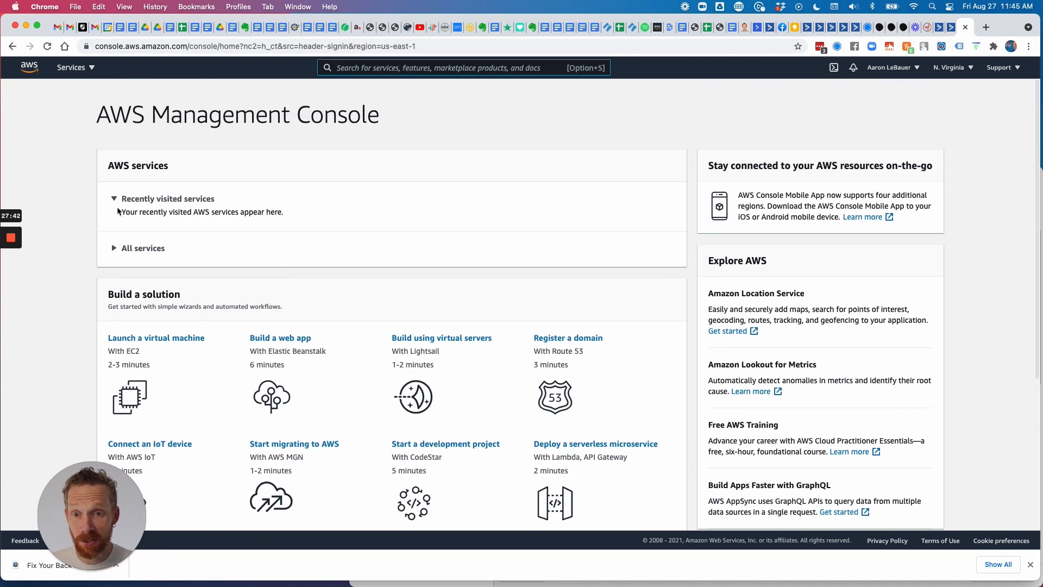
{"action": "scroll", "coordinate": [200, 317], "scroll_direction": "down", "scroll_amount": 1}
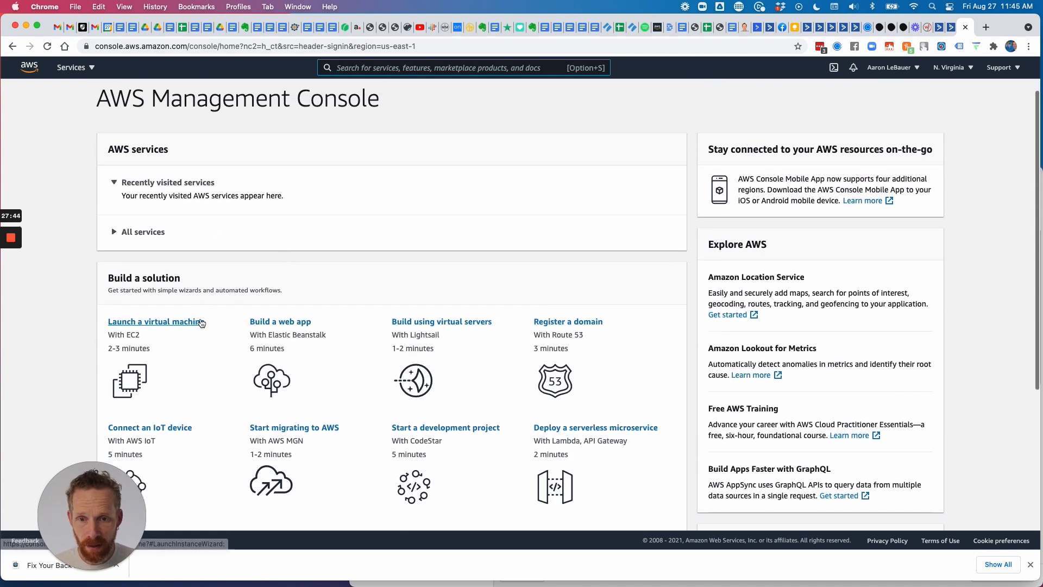
{"action": "scroll", "coordinate": [296, 333], "scroll_direction": "down", "scroll_amount": 2}
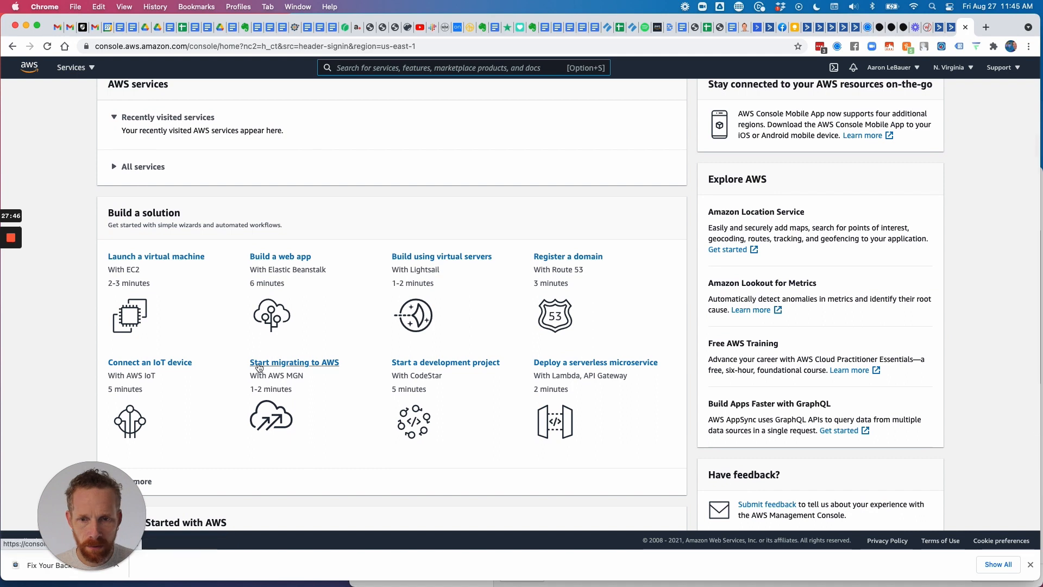
{"action": "scroll", "coordinate": [256, 367], "scroll_direction": "down", "scroll_amount": 5}
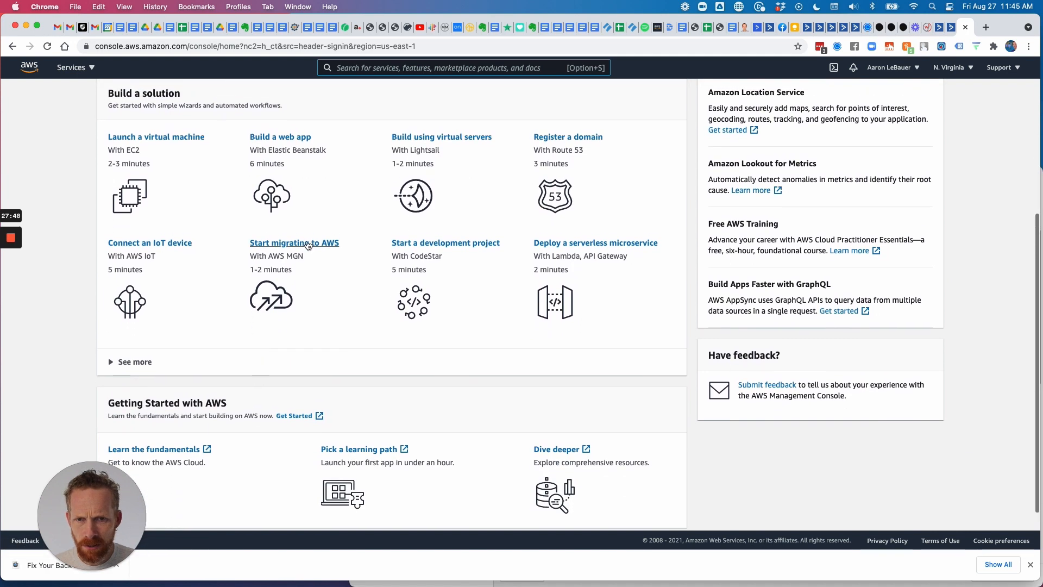
{"action": "scroll", "coordinate": [317, 261], "scroll_direction": "down", "scroll_amount": 1}
{"action": "scroll", "coordinate": [480, 377], "scroll_direction": "up", "scroll_amount": 9}
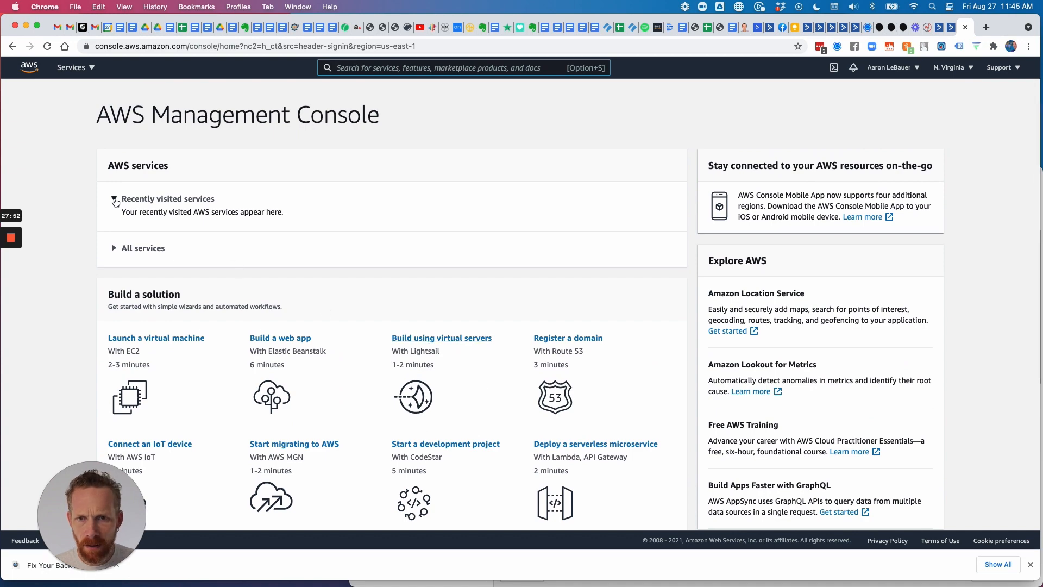
{"action": "left_click", "coordinate": [114, 200]}
{"action": "left_click", "coordinate": [113, 232]}
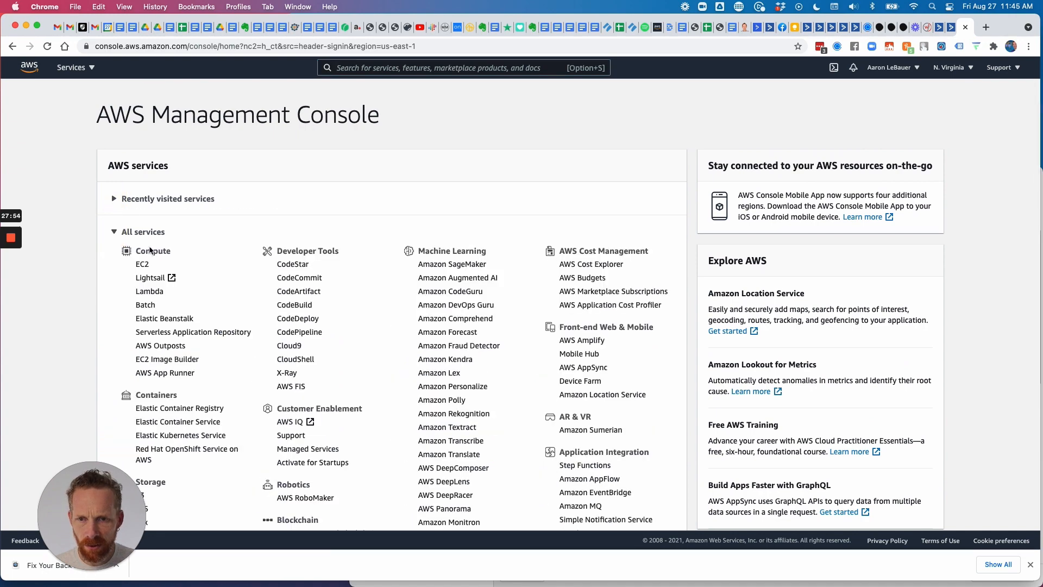
{"action": "scroll", "coordinate": [194, 322], "scroll_direction": "down", "scroll_amount": 5}
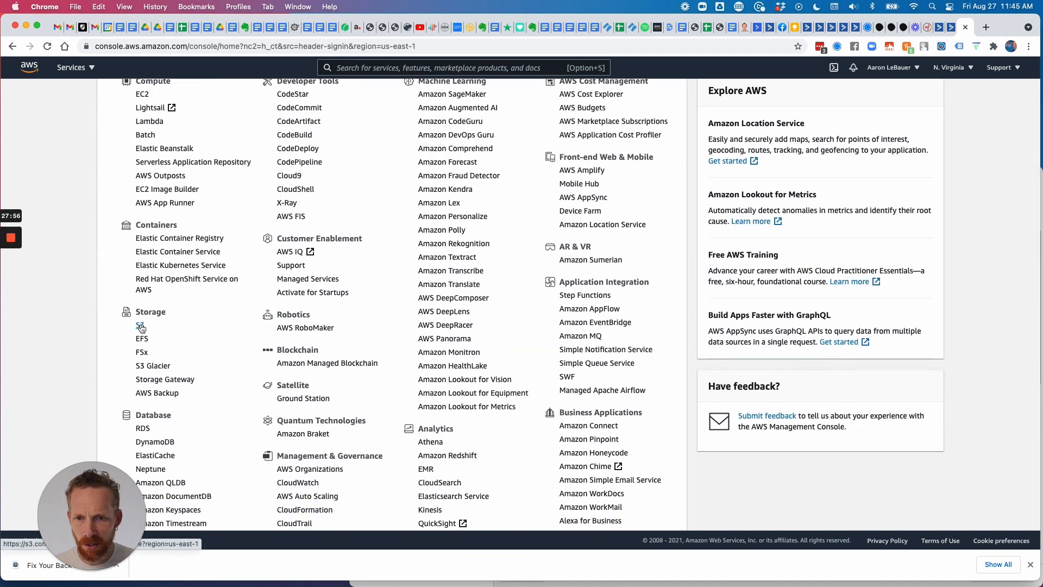
{"action": "left_click", "coordinate": [151, 326]}
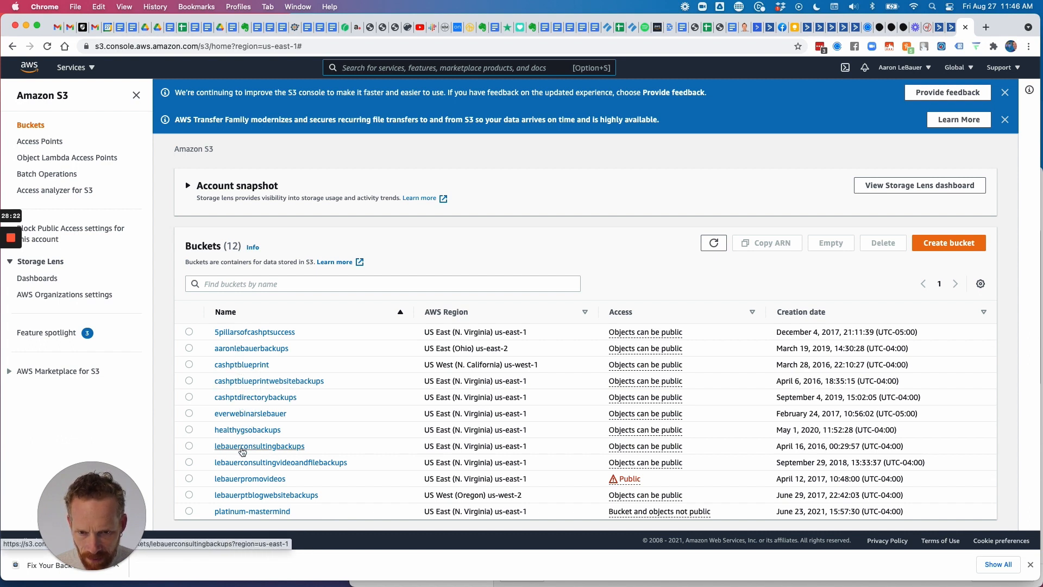
Open the everwebinarslebauer bucket and start a new upload.
{"action": "left_click", "coordinate": [250, 415]}
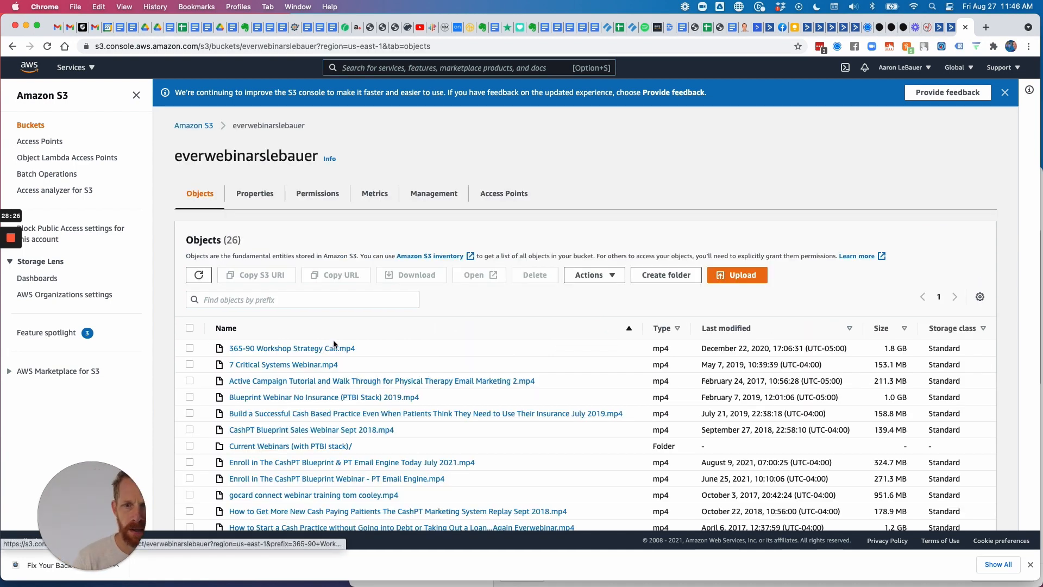
{"action": "left_click", "coordinate": [725, 283]}
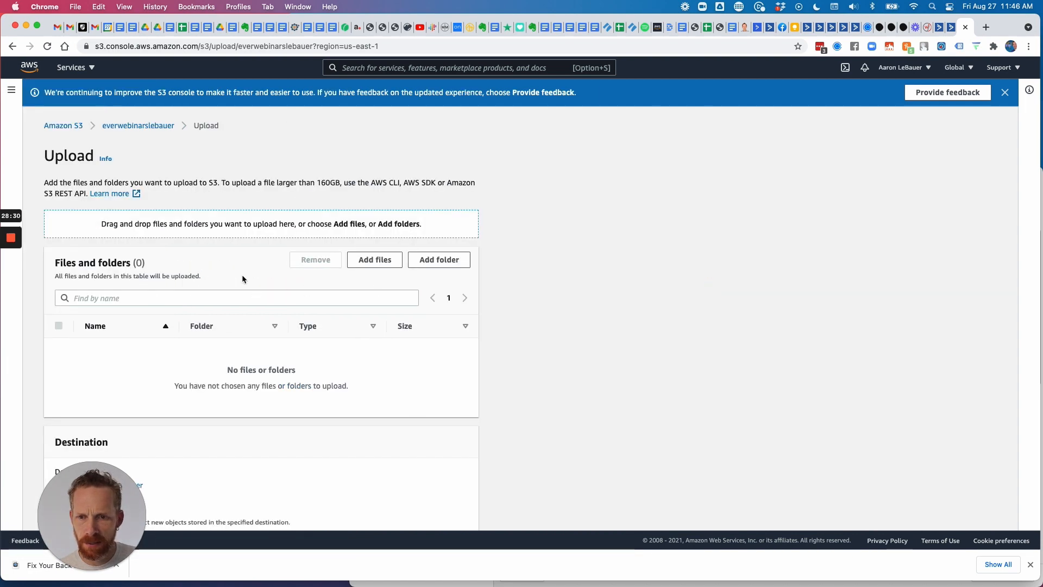
{"action": "scroll", "coordinate": [242, 276], "scroll_direction": "down", "scroll_amount": 3}
Add the Fix Your Back Pain workshop MP4 from the Desktop to the upload list.
{"action": "left_click", "coordinate": [382, 200]}
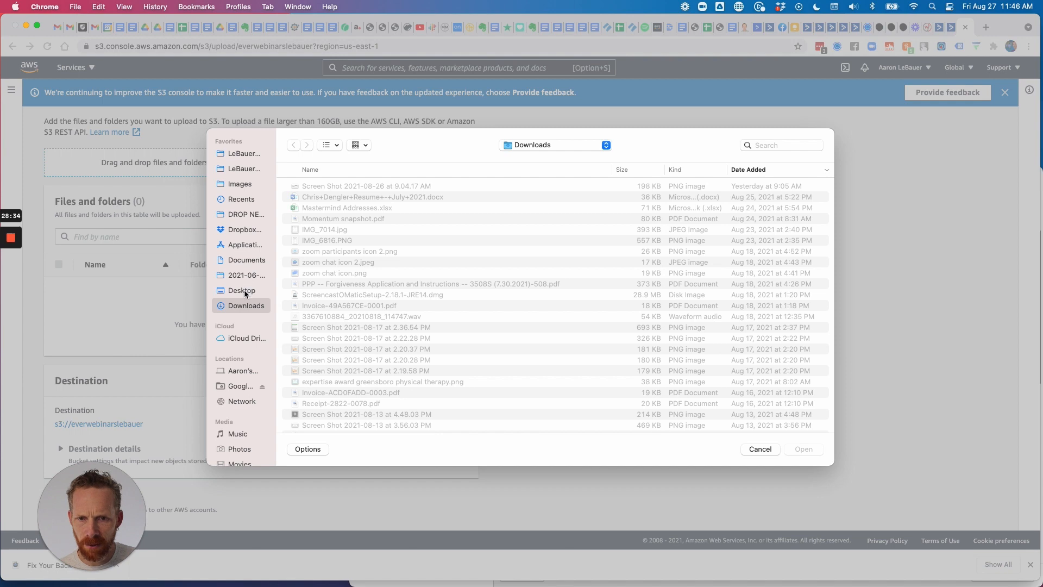
{"action": "left_click", "coordinate": [245, 291]}
{"action": "left_click", "coordinate": [336, 187]}
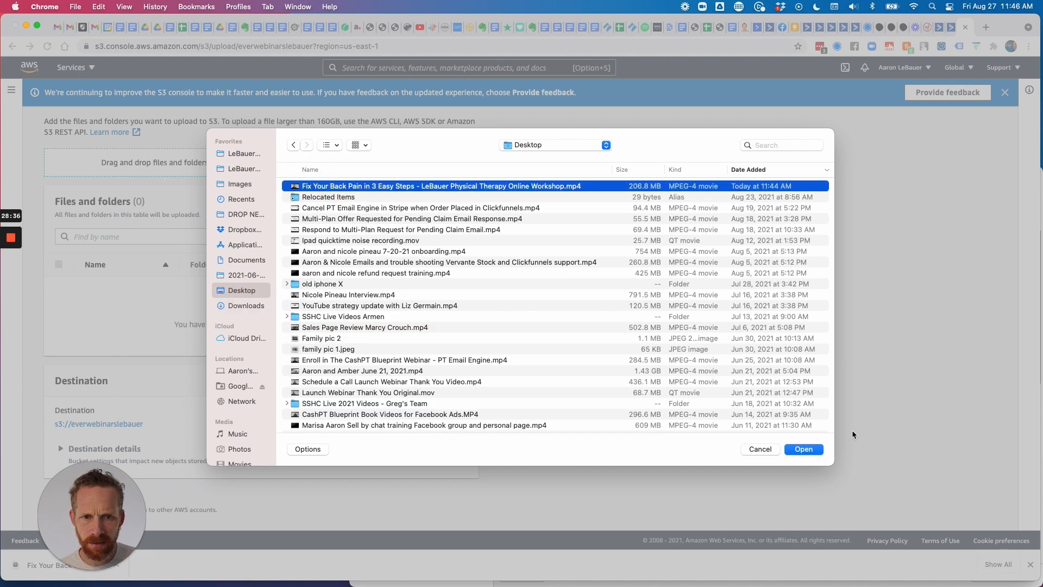
{"action": "left_click", "coordinate": [806, 449]}
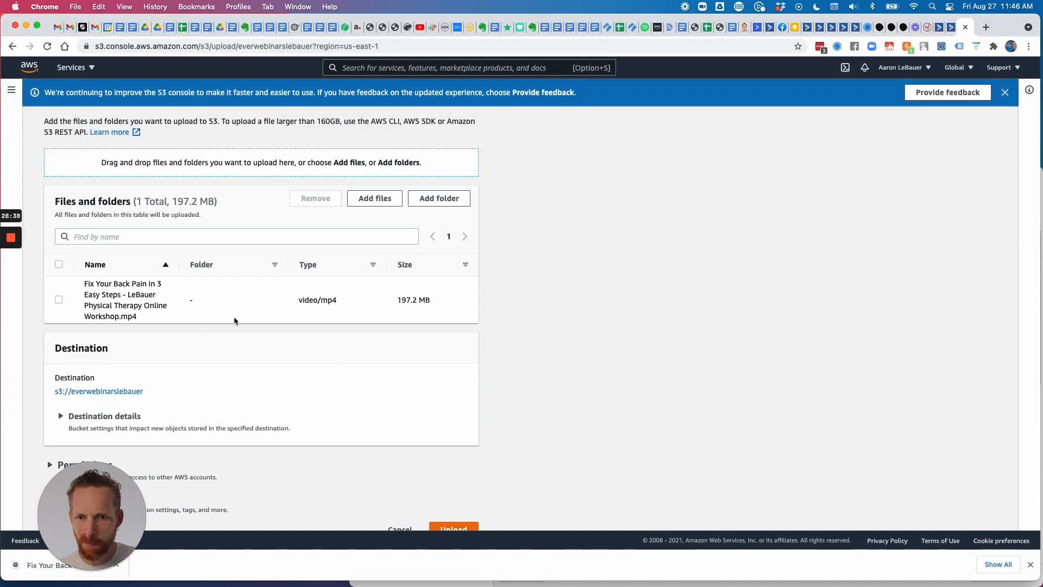
{"action": "scroll", "coordinate": [234, 317], "scroll_direction": "down", "scroll_amount": 1}
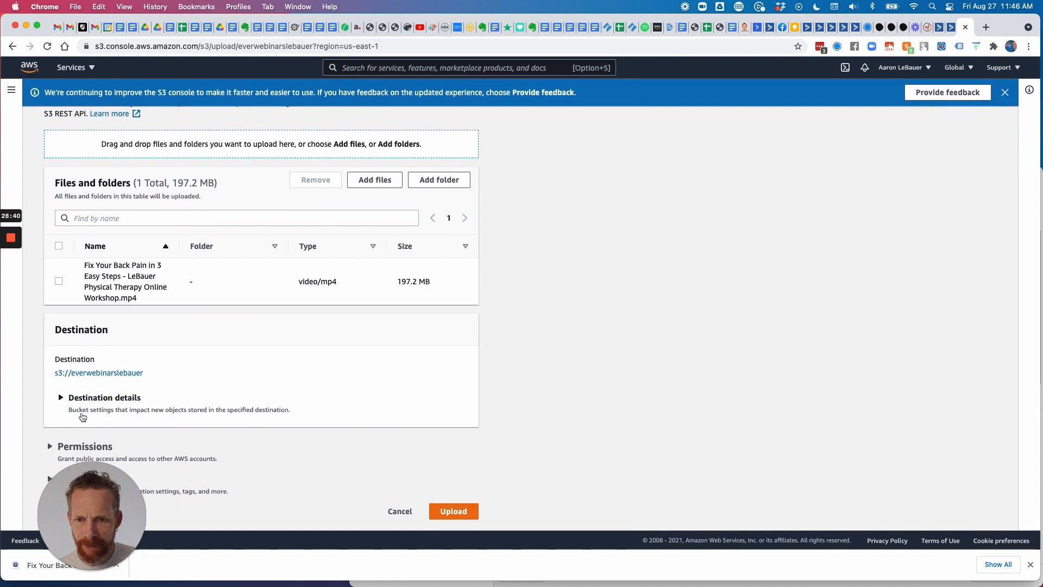
Grant public-read access to the video upload and acknowledge the public-access risk warning.
{"action": "left_click", "coordinate": [49, 448]}
{"action": "left_click", "coordinate": [50, 447]}
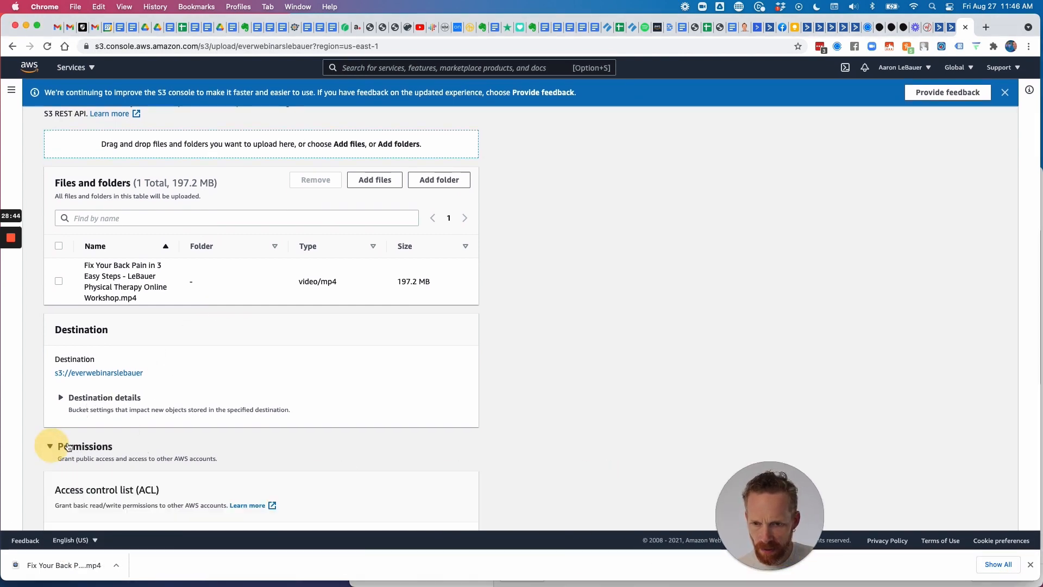
{"action": "scroll", "coordinate": [76, 441], "scroll_direction": "down", "scroll_amount": 5}
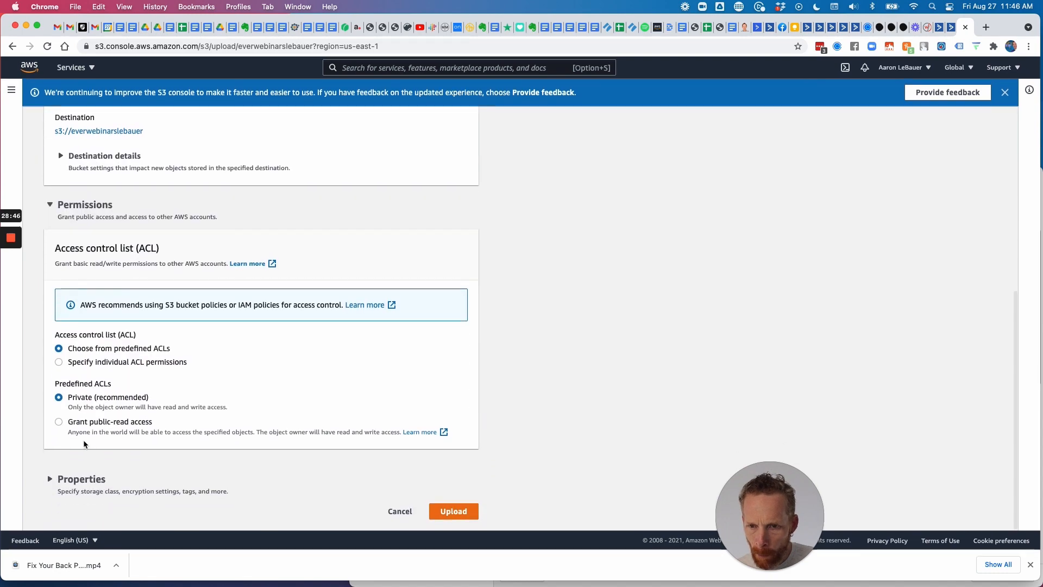
{"action": "left_click", "coordinate": [59, 422]}
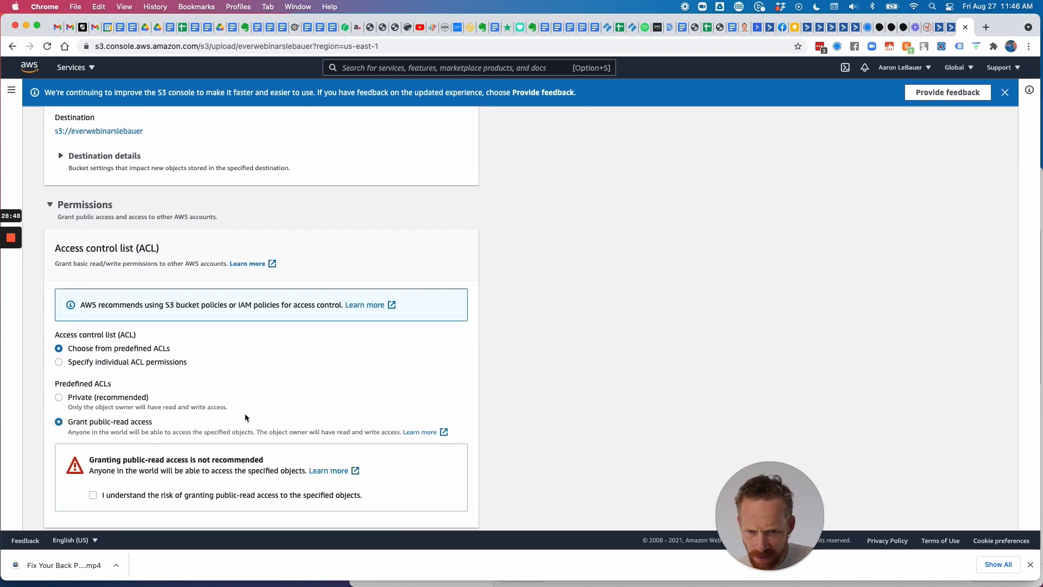
{"action": "scroll", "coordinate": [245, 412], "scroll_direction": "down", "scroll_amount": 3}
{"action": "left_click", "coordinate": [91, 416]}
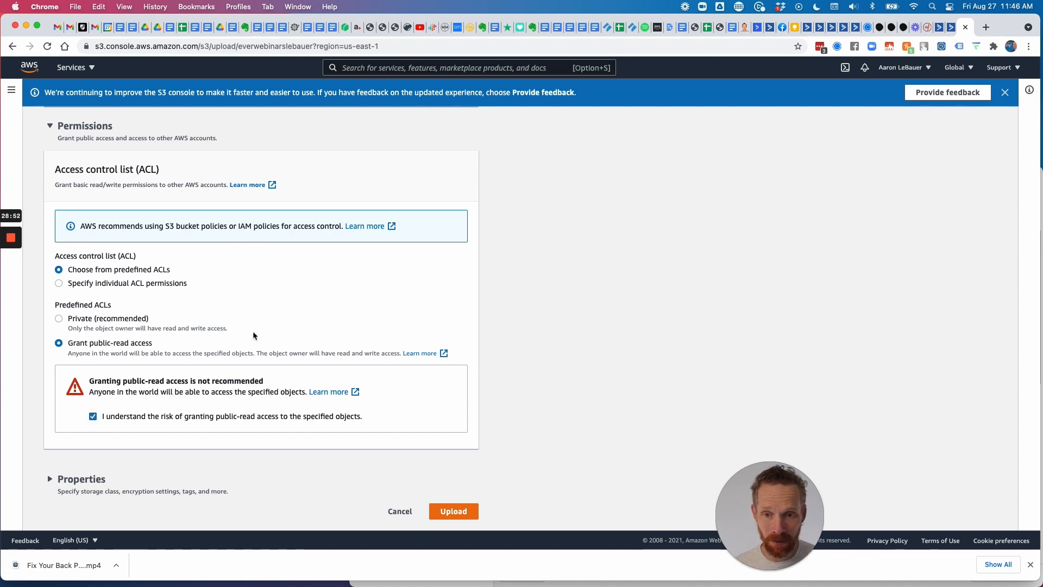
Recheck the properties and permission settings, then start uploading the workshop MP4.
{"action": "left_click", "coordinate": [57, 481]}
{"action": "scroll", "coordinate": [148, 431], "scroll_direction": "down", "scroll_amount": 6}
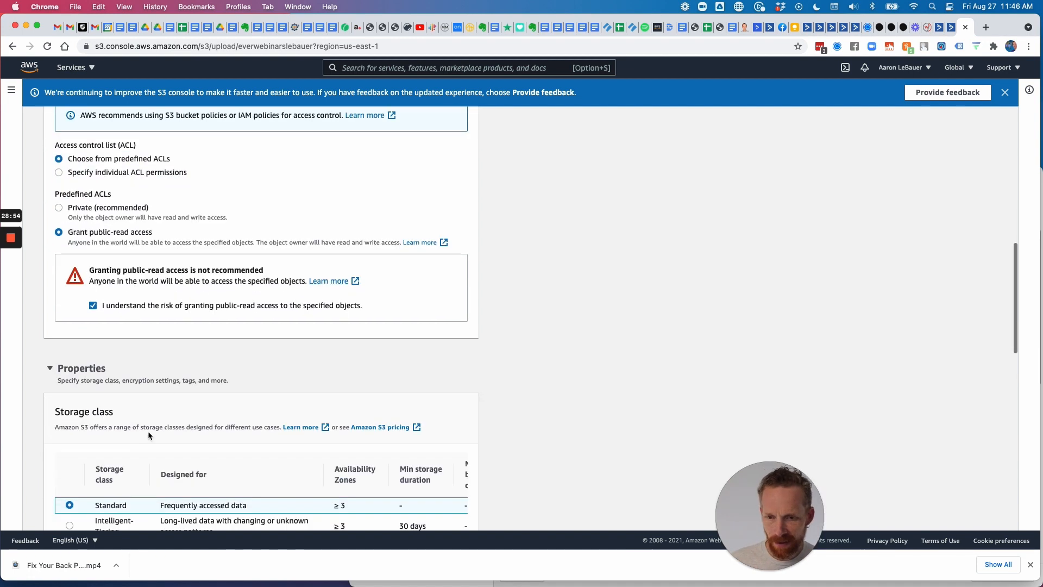
{"action": "scroll", "coordinate": [100, 315], "scroll_direction": "up", "scroll_amount": 3}
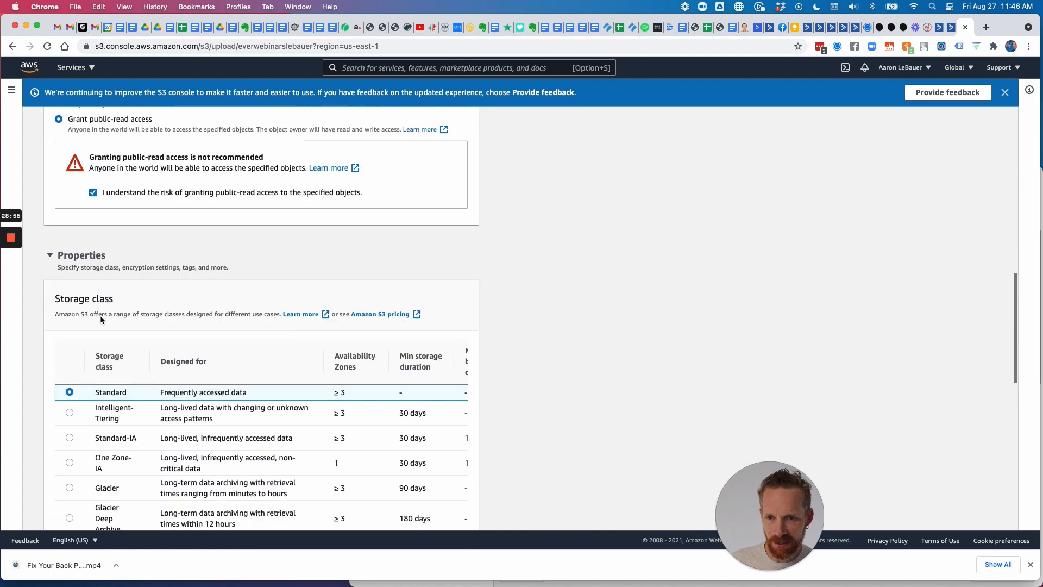
{"action": "left_click", "coordinate": [51, 343]}
{"action": "scroll", "coordinate": [83, 326], "scroll_direction": "up", "scroll_amount": 5}
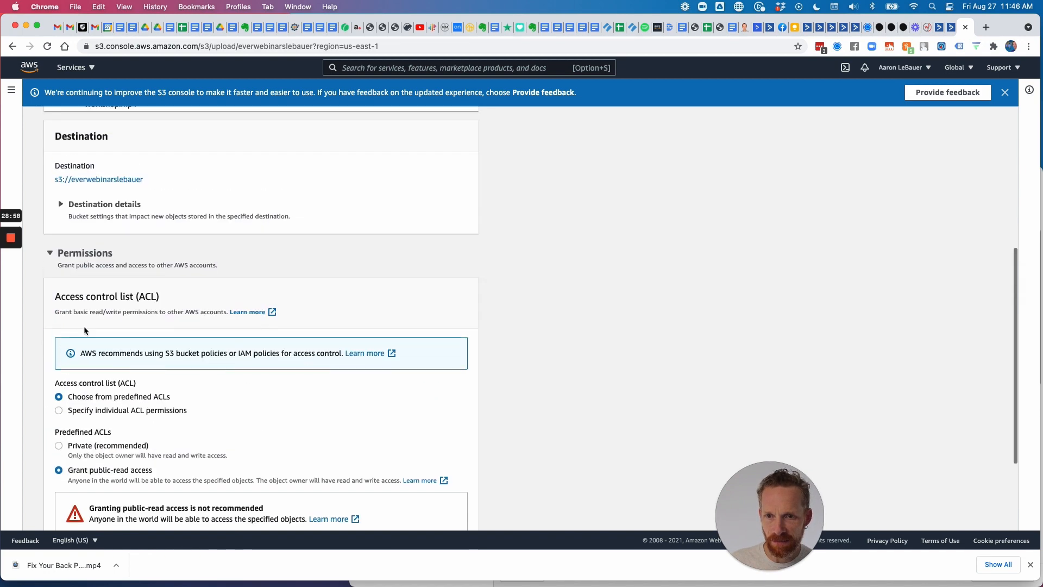
{"action": "left_click", "coordinate": [51, 371]}
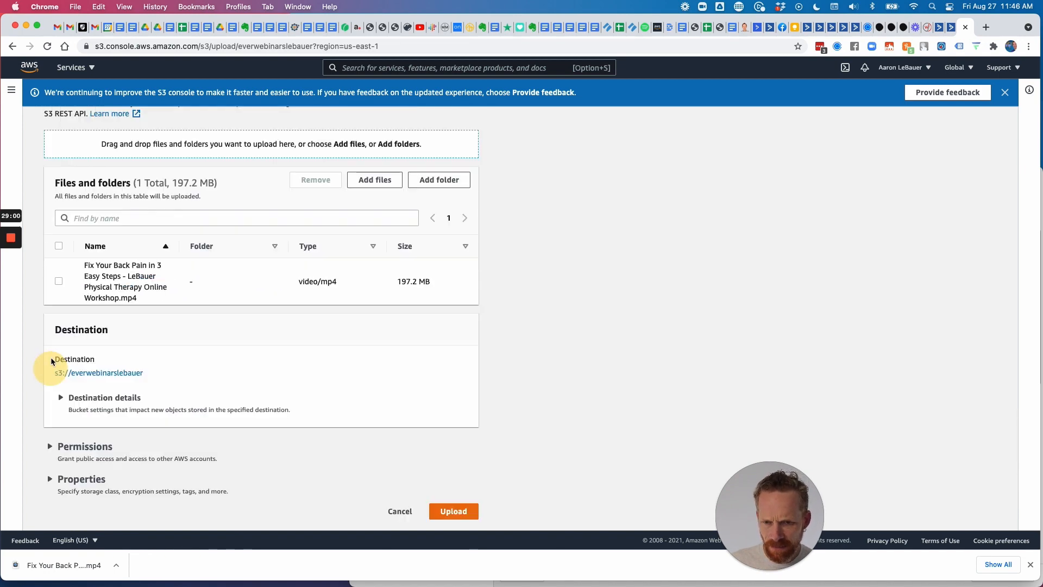
{"action": "left_click", "coordinate": [50, 446]}
{"action": "scroll", "coordinate": [212, 380], "scroll_direction": "down", "scroll_amount": 2}
{"action": "scroll", "coordinate": [212, 380], "scroll_direction": "down", "scroll_amount": 4}
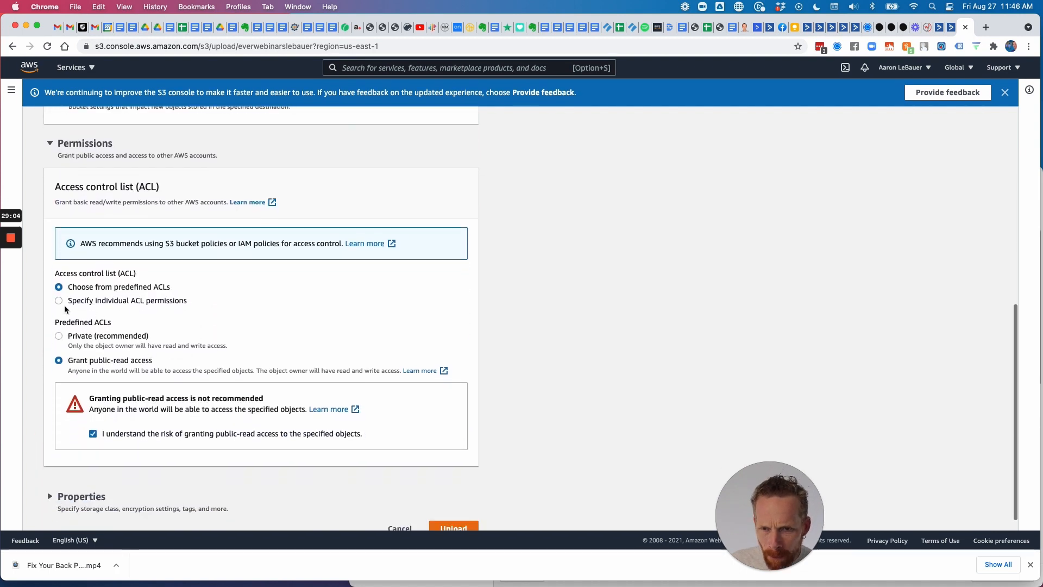
{"action": "scroll", "coordinate": [366, 492], "scroll_direction": "down", "scroll_amount": 1}
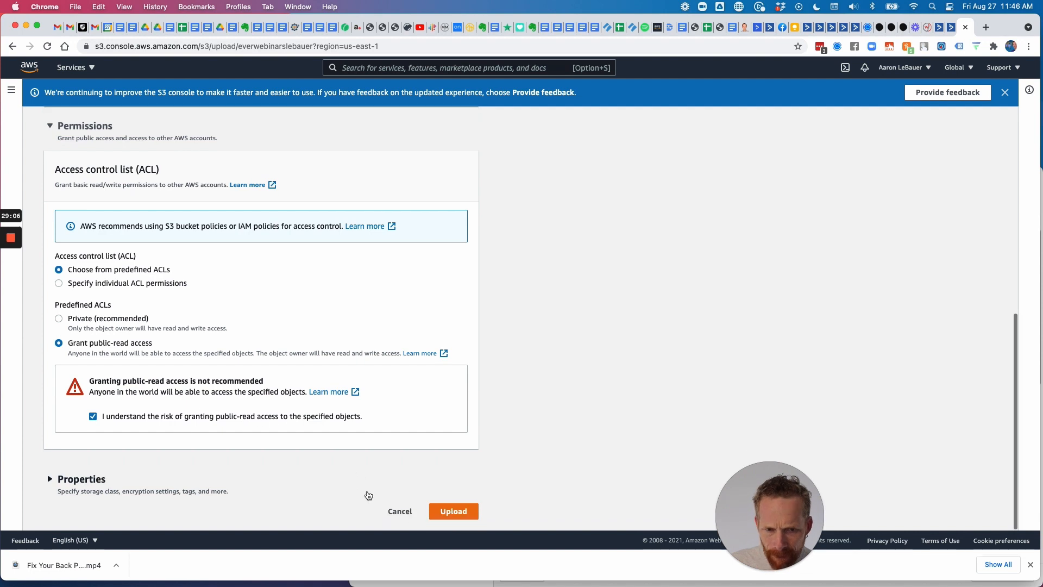
{"action": "left_click", "coordinate": [455, 515]}
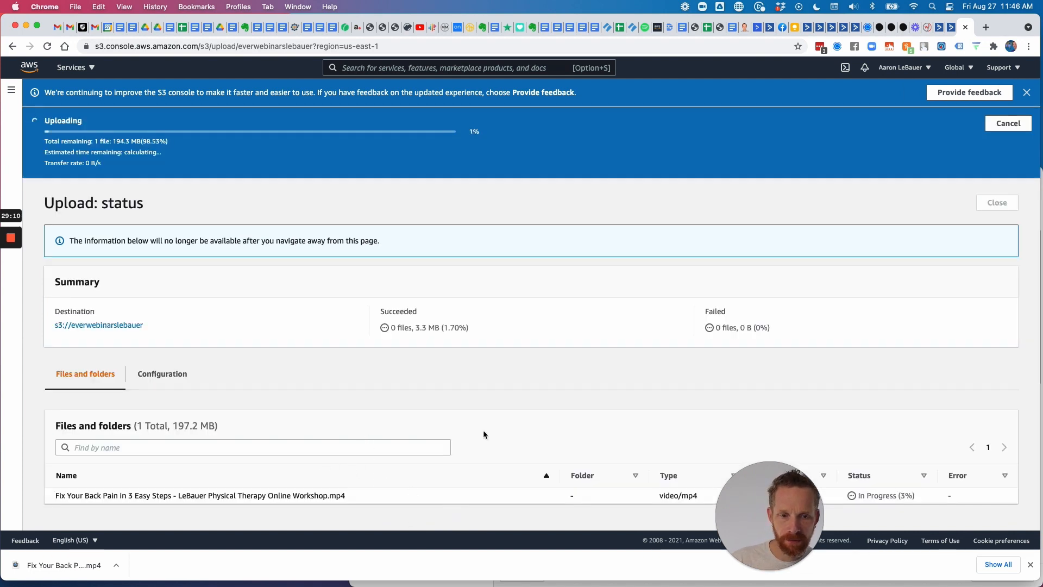
Wait for the 197.2 MB workshop MP4 upload to succeed and open its details page.
{"action": "scroll", "coordinate": [484, 431], "scroll_direction": "down", "scroll_amount": 1}
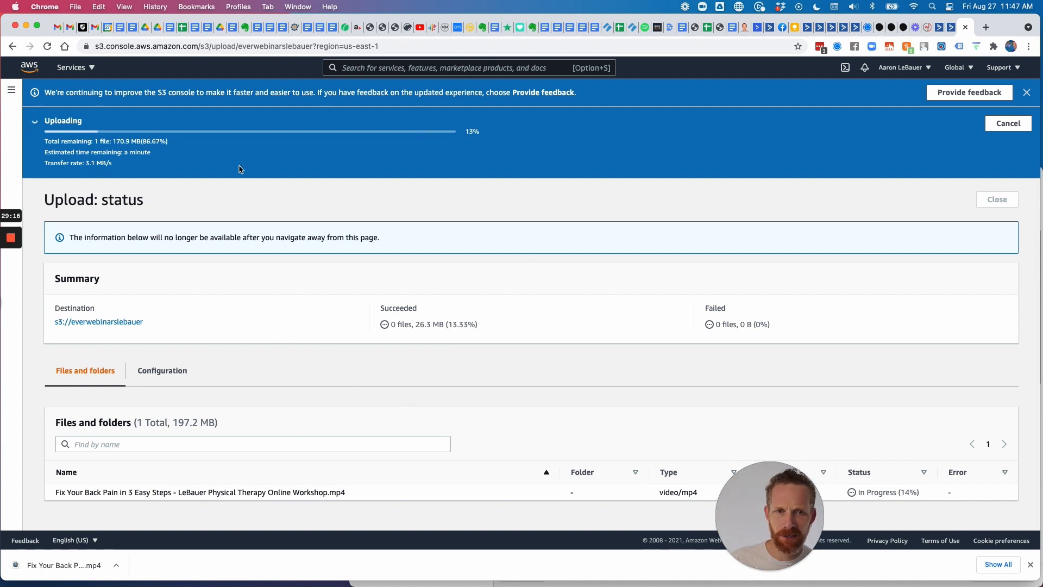
{"action": "left_click", "coordinate": [11, 281]}
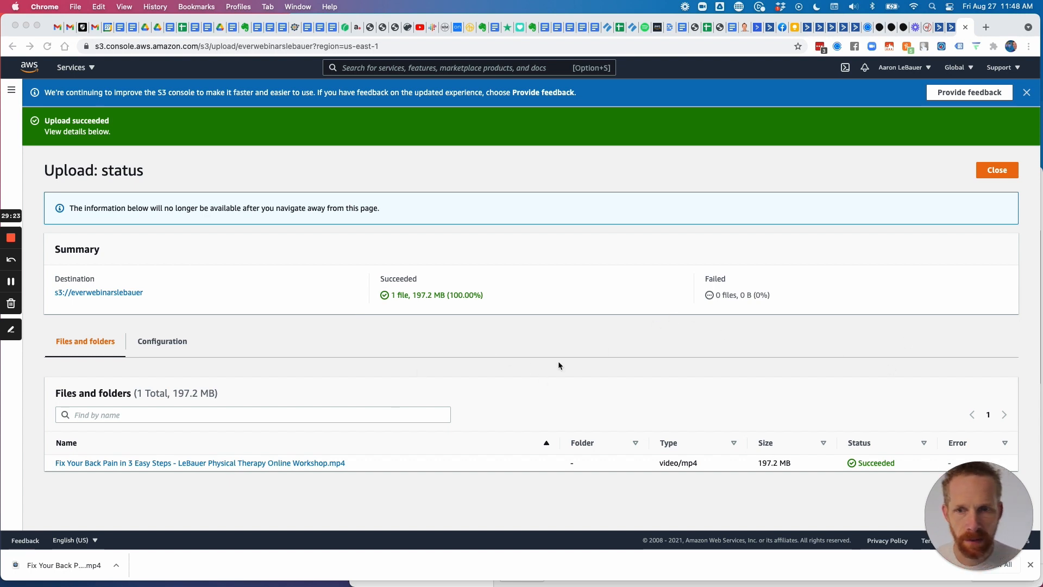
{"action": "left_click", "coordinate": [325, 467]}
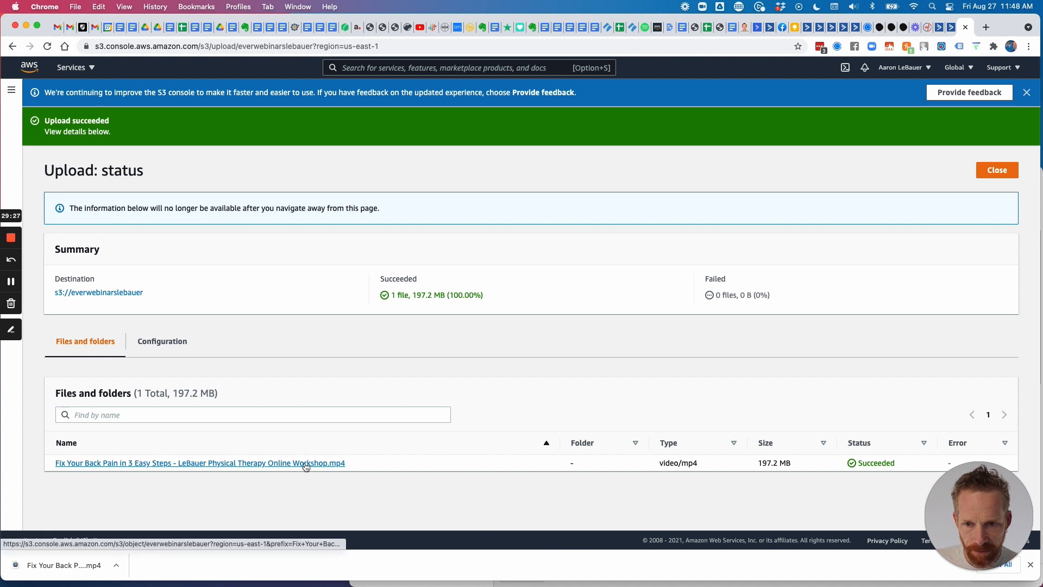
{"action": "left_click", "coordinate": [306, 465]}
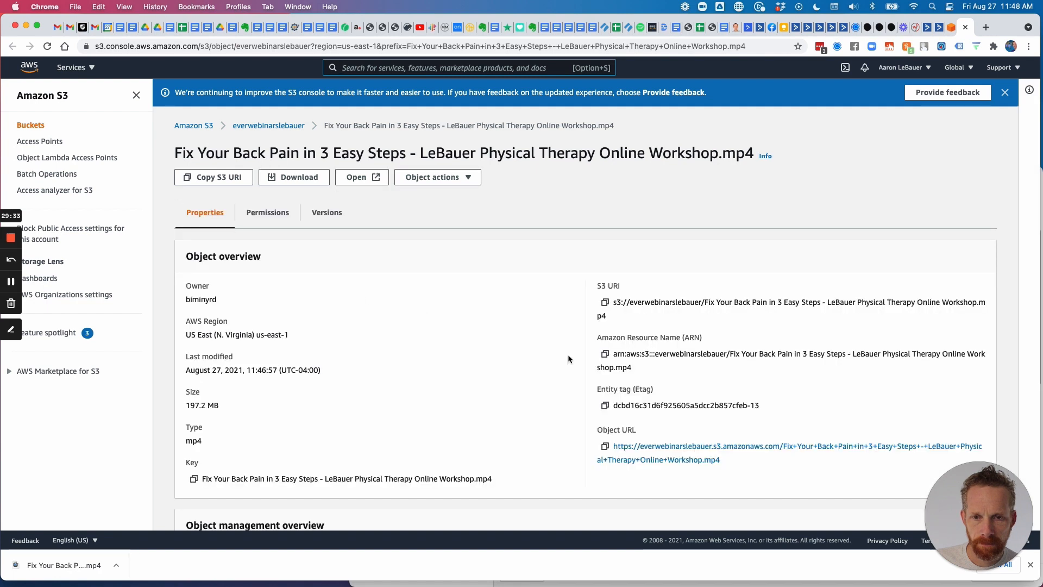
Copy the Object URL, confirm the 1:09:28 video plays in an Incognito window, then return to WebinarJam.
{"action": "left_click_drag", "start_coordinate": [729, 462], "coordinate": [614, 449]}
{"action": "key", "text": "super+c"}
{"action": "right_click", "coordinate": [661, 447]}
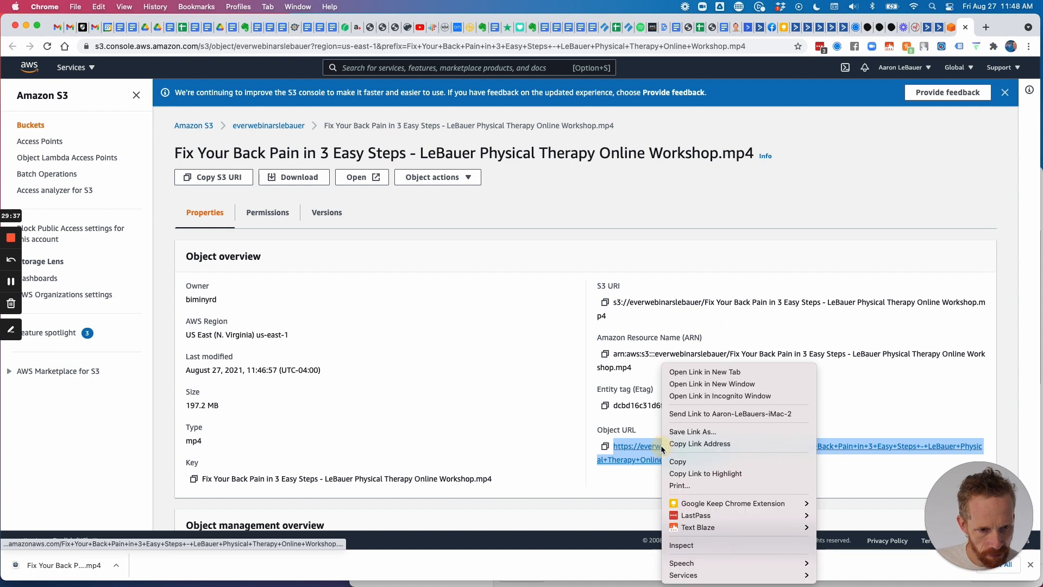
{"action": "left_click", "coordinate": [679, 466]}
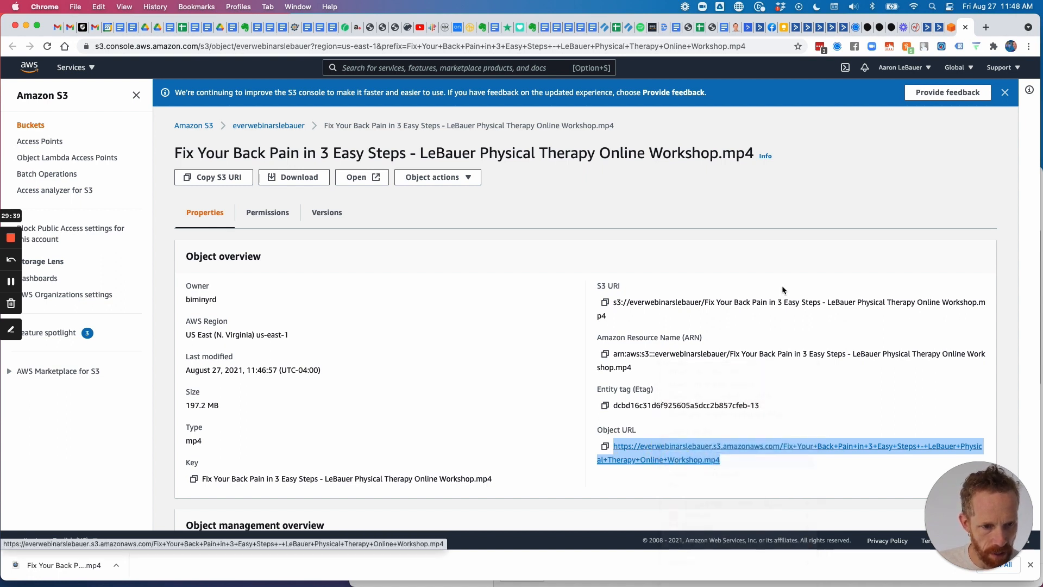
{"action": "left_click", "coordinate": [80, 6]}
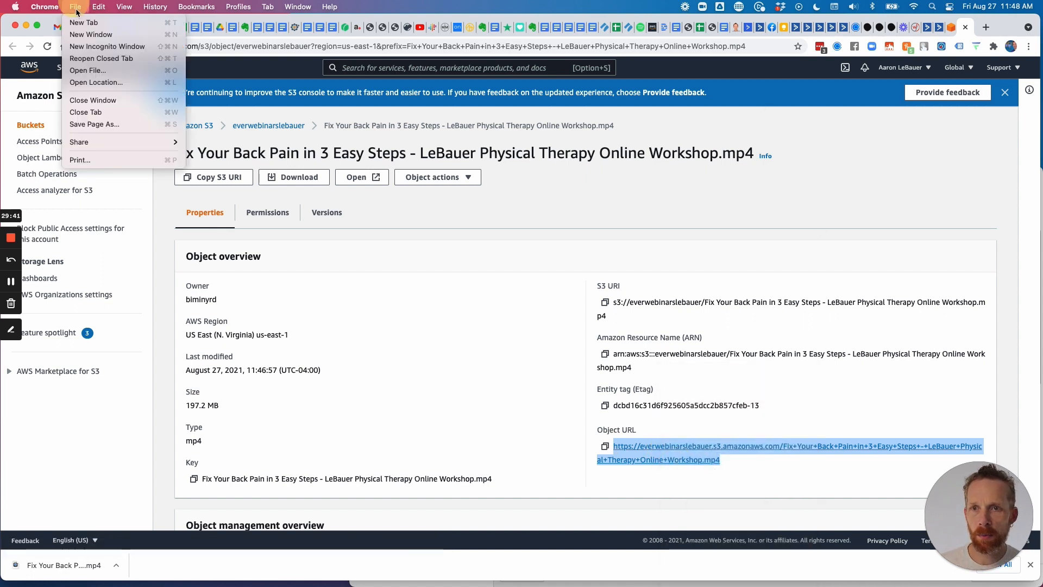
{"action": "left_click", "coordinate": [95, 44]}
{"action": "key", "text": "super+v"}
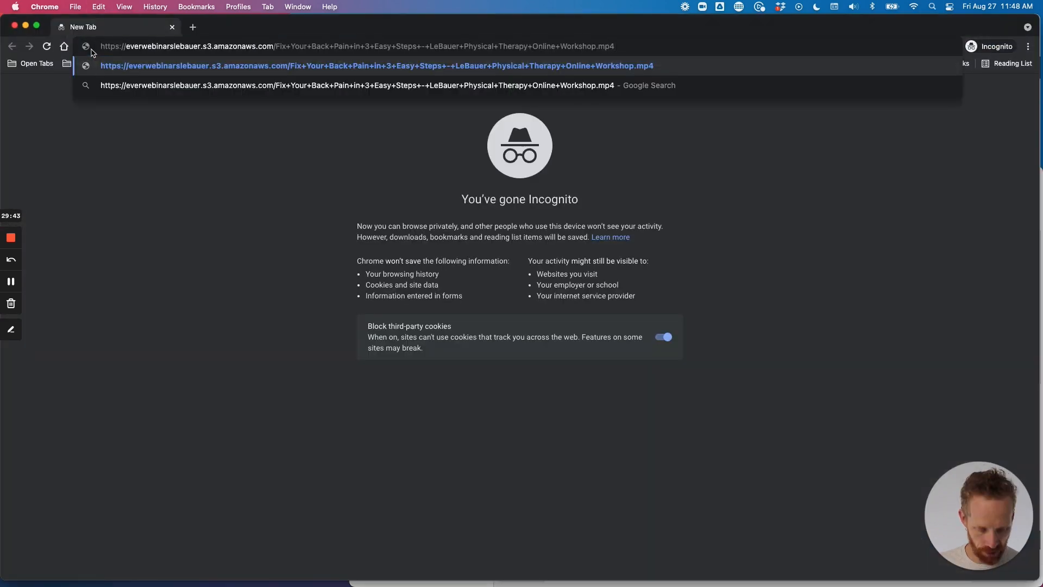
{"action": "key", "text": "Return"}
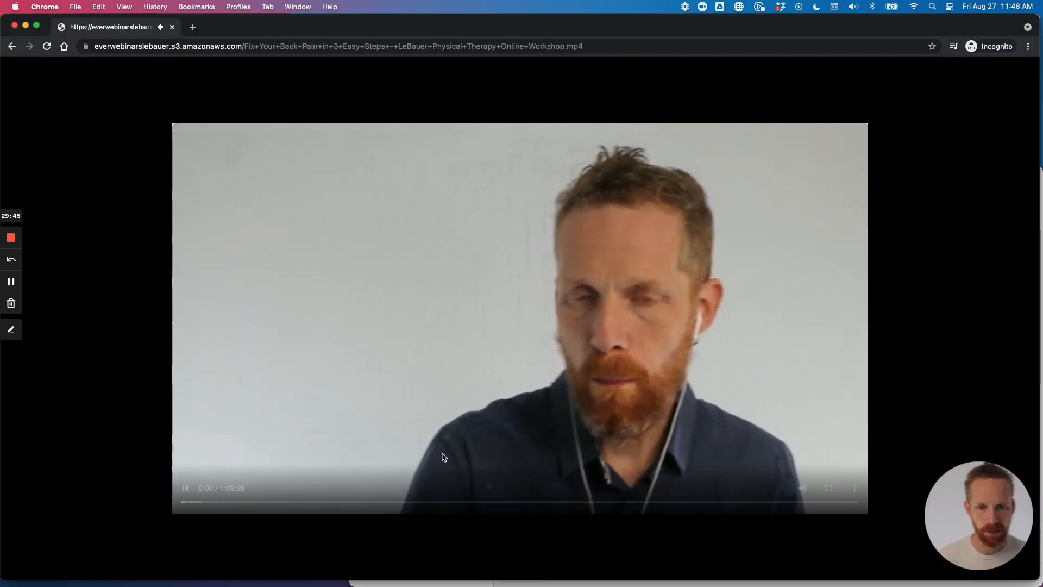
{"action": "left_click", "coordinate": [186, 489]}
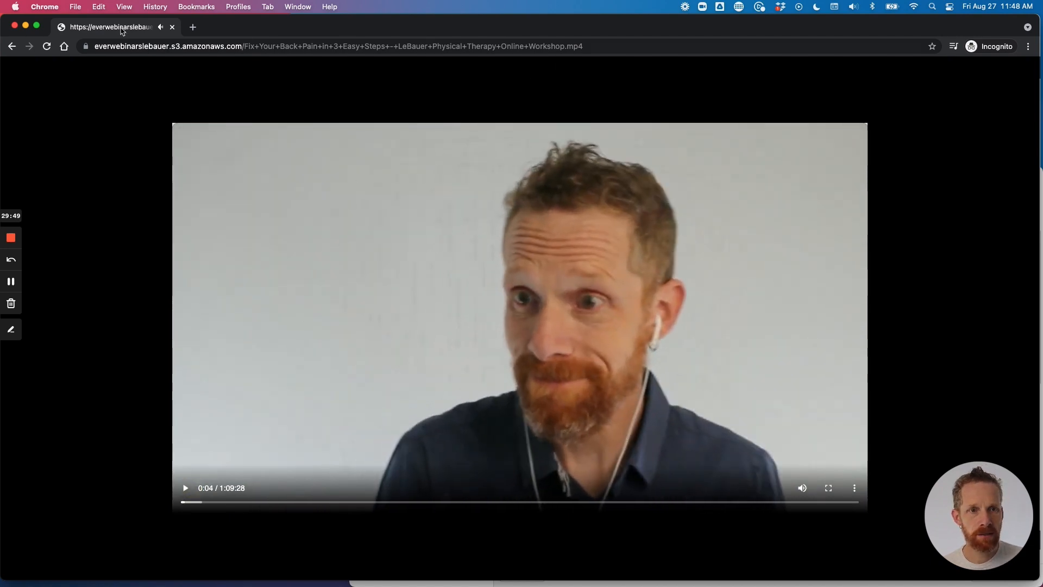
{"action": "left_click", "coordinate": [15, 25]}
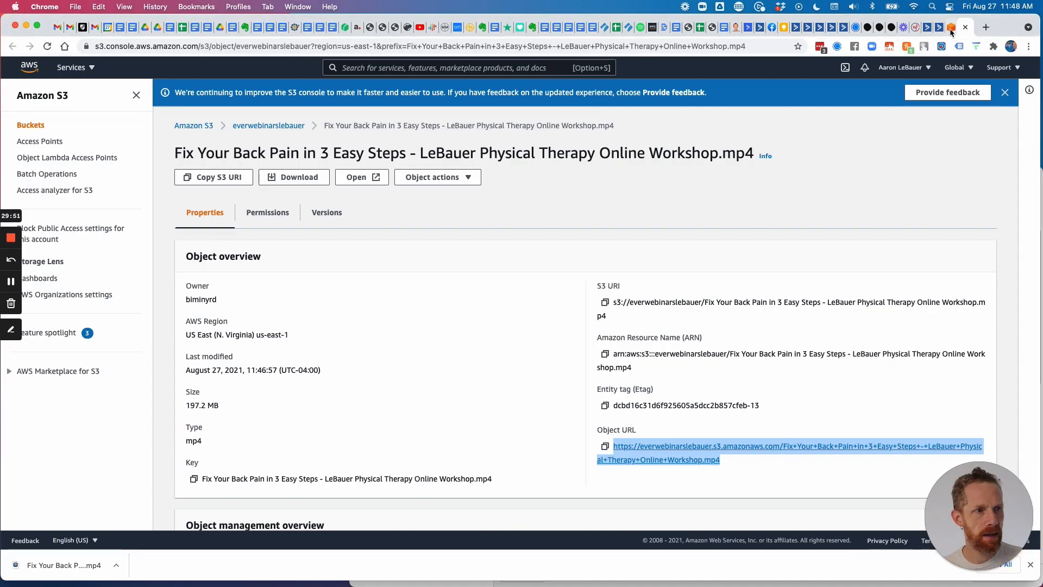
{"action": "left_click", "coordinate": [915, 28]}
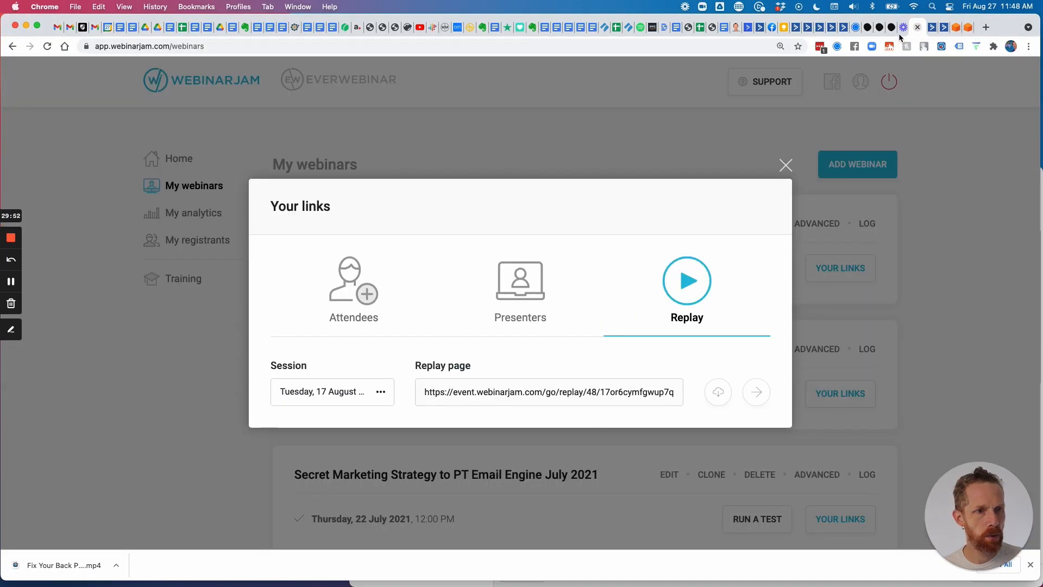
Edit the LeBauerPT Back Pain Everwebinar's source video to an external file with the pasted S3 URL.
{"action": "left_click", "coordinate": [786, 165]}
{"action": "left_click", "coordinate": [354, 80]}
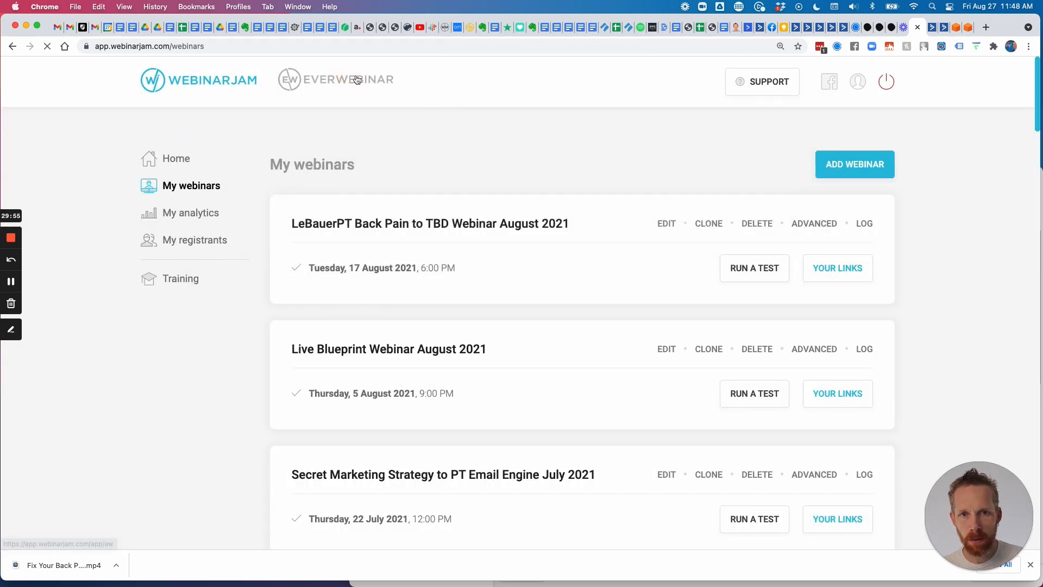
{"action": "left_click", "coordinate": [665, 225]}
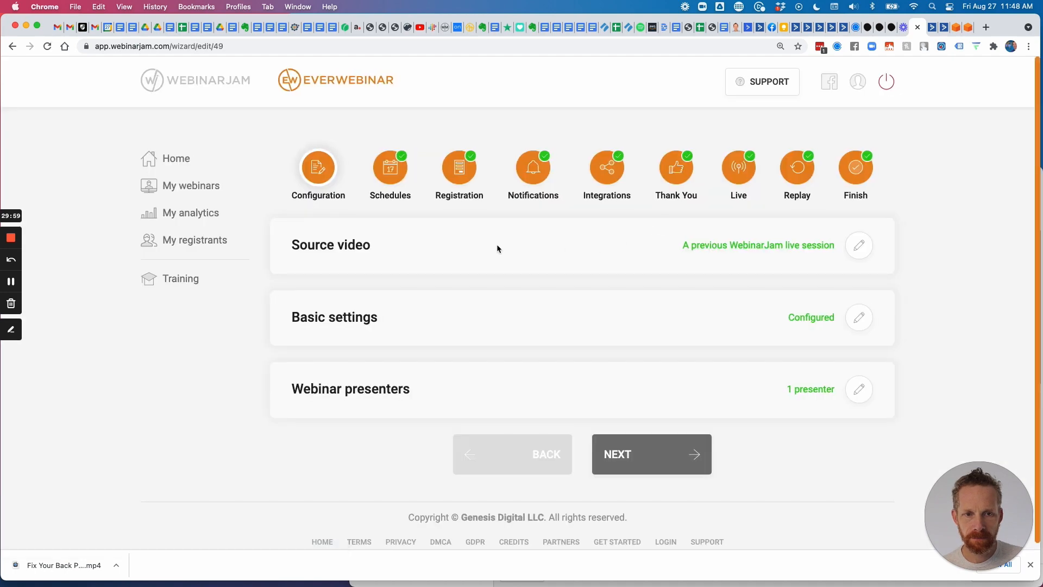
{"action": "left_click", "coordinate": [859, 245]}
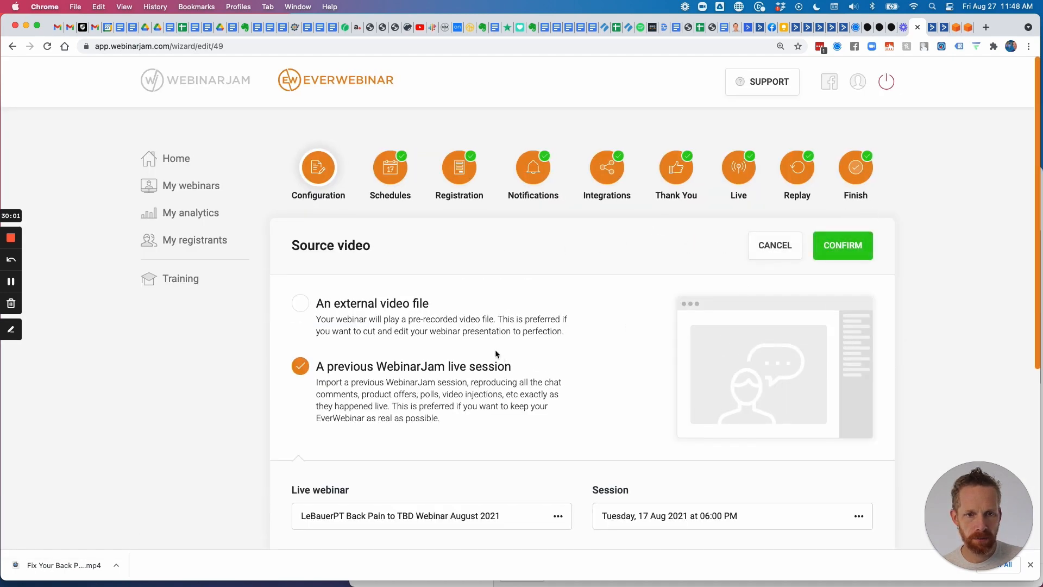
{"action": "left_click", "coordinate": [297, 305]}
{"action": "scroll", "coordinate": [308, 303], "scroll_direction": "down", "scroll_amount": 5}
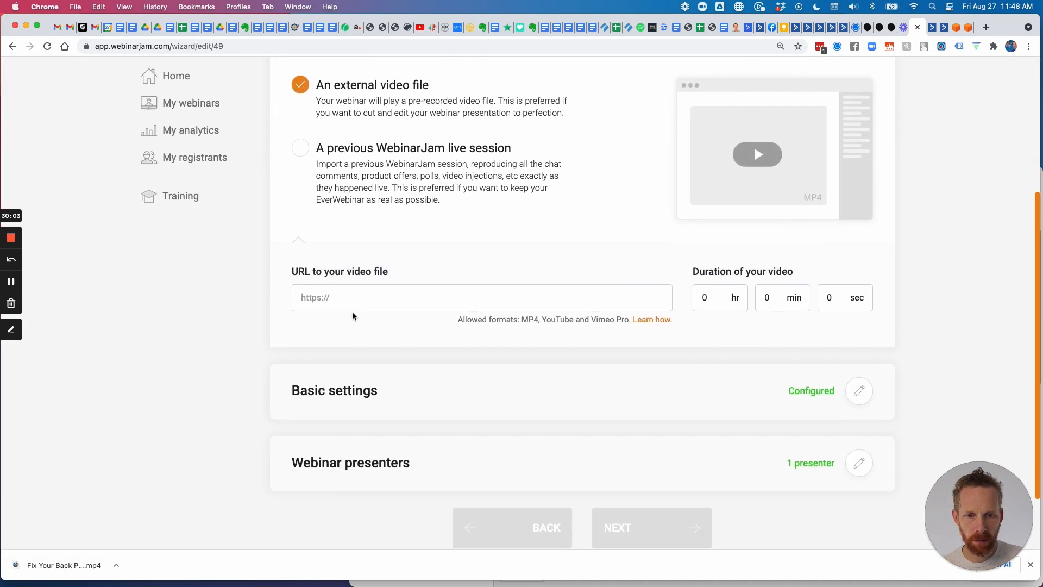
{"action": "left_click", "coordinate": [353, 296]}
{"action": "key", "text": "super+v"}
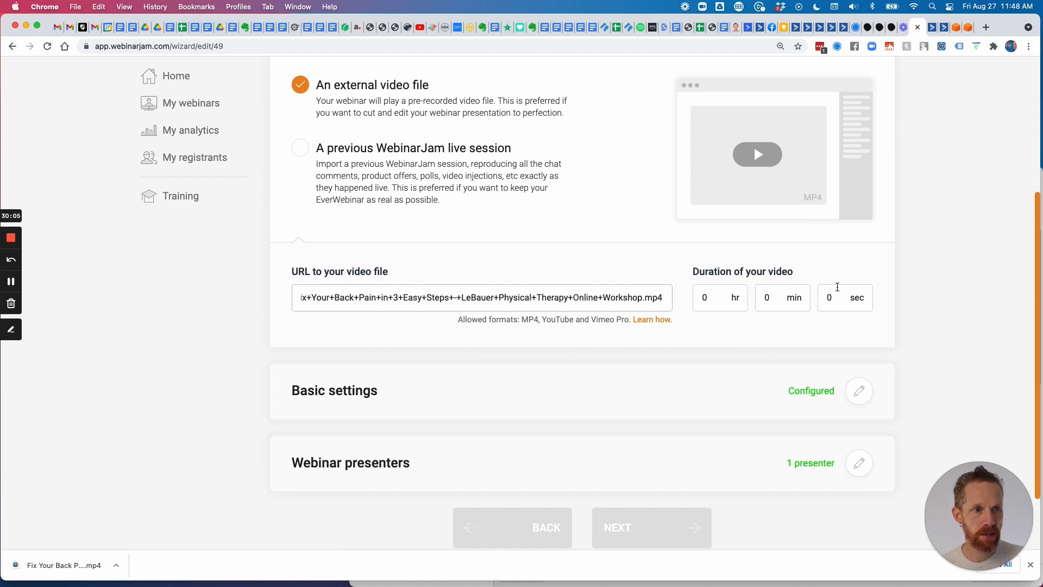
Check the MP4's length in a new tab, enter 1 hr 9 min 28 sec, and confirm the source.
{"action": "left_click", "coordinate": [986, 29]}
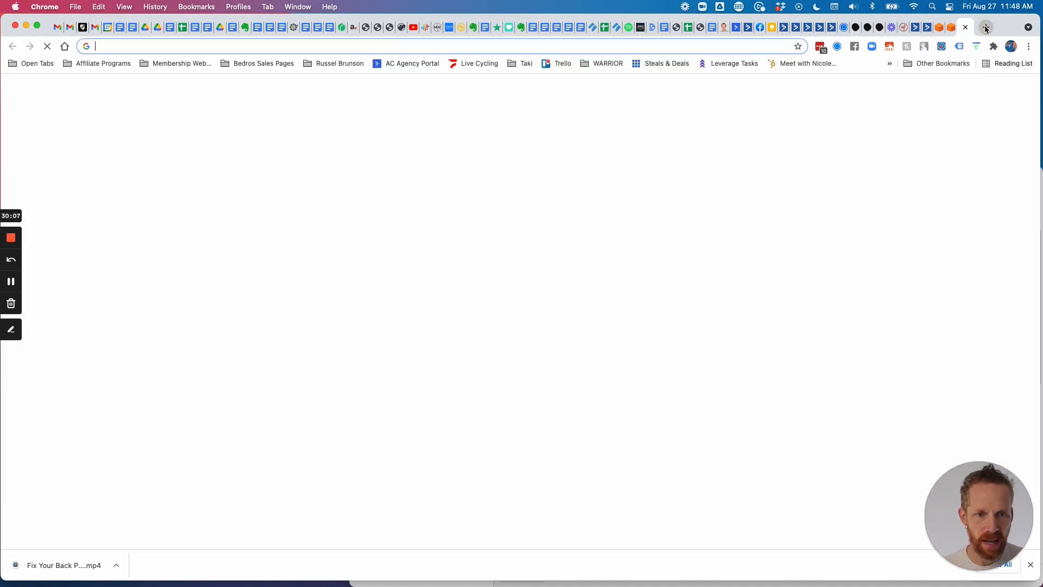
{"action": "key", "text": "super+v"}
{"action": "key", "text": "Return"}
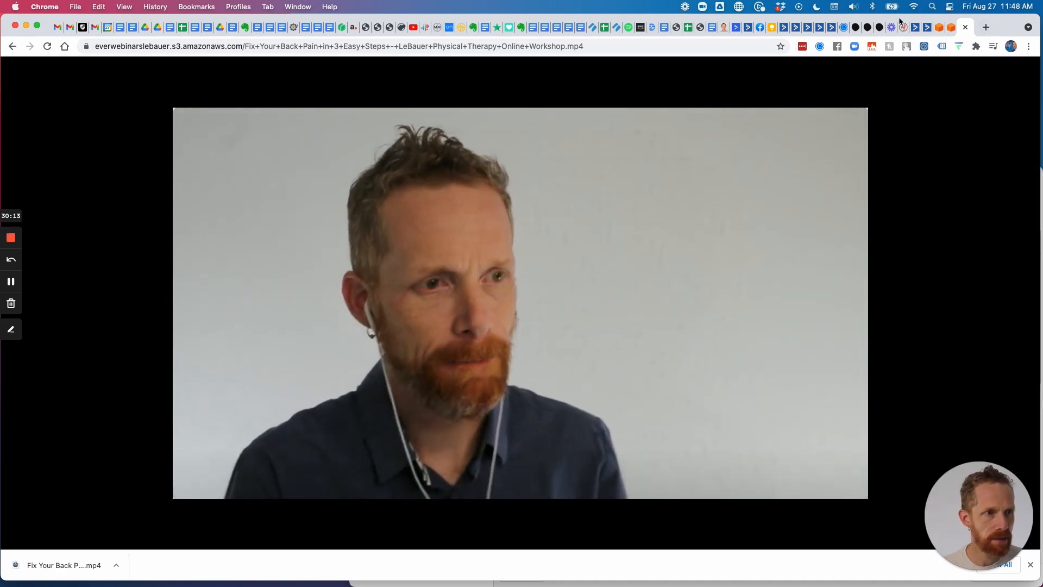
{"action": "left_click", "coordinate": [904, 28]}
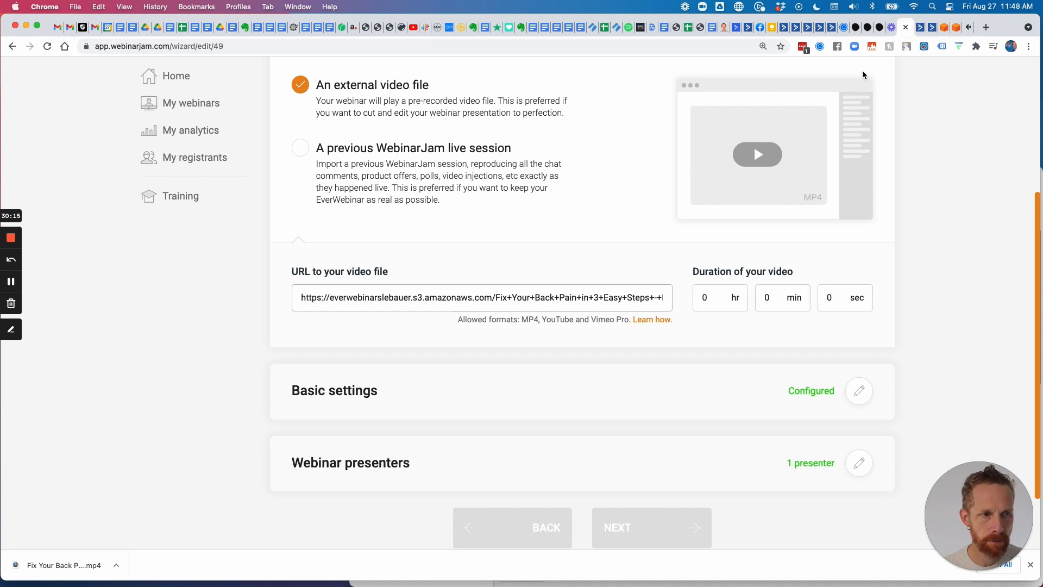
{"action": "left_click", "coordinate": [969, 28]}
{"action": "left_click", "coordinate": [473, 307]}
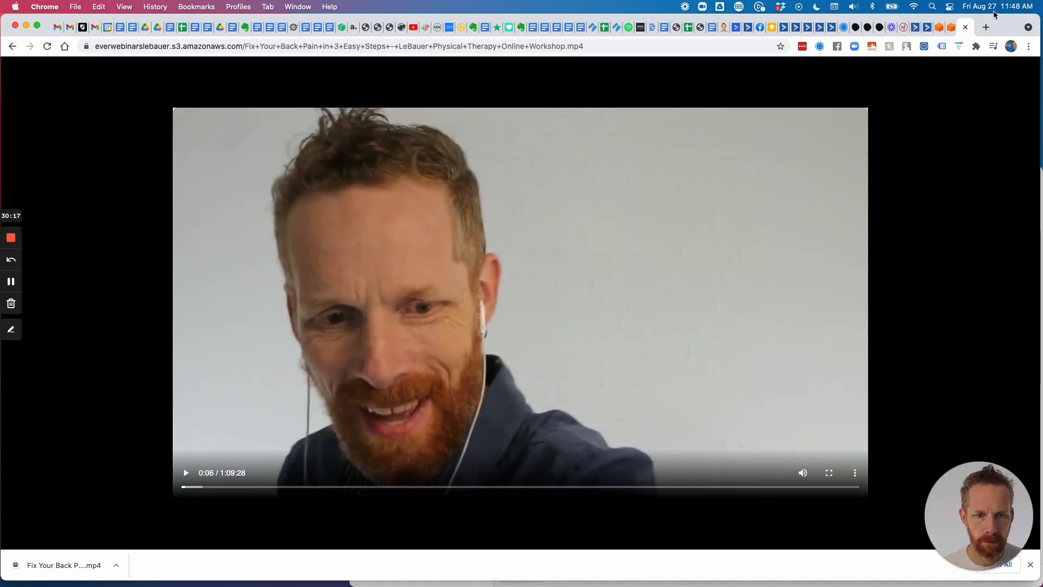
{"action": "left_click", "coordinate": [906, 28]}
{"action": "left_click", "coordinate": [706, 297]}
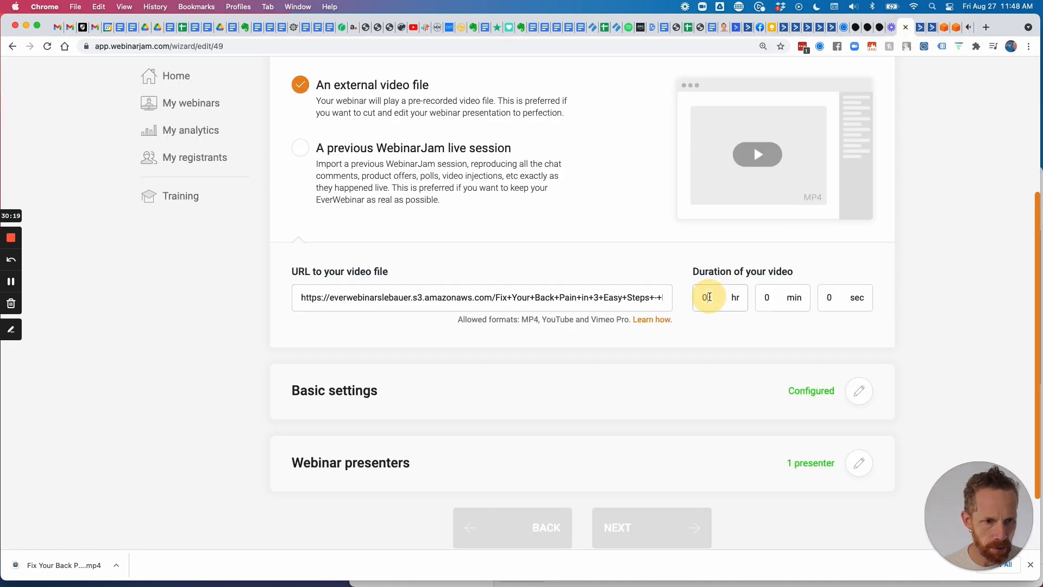
{"action": "type", "text": "1"}
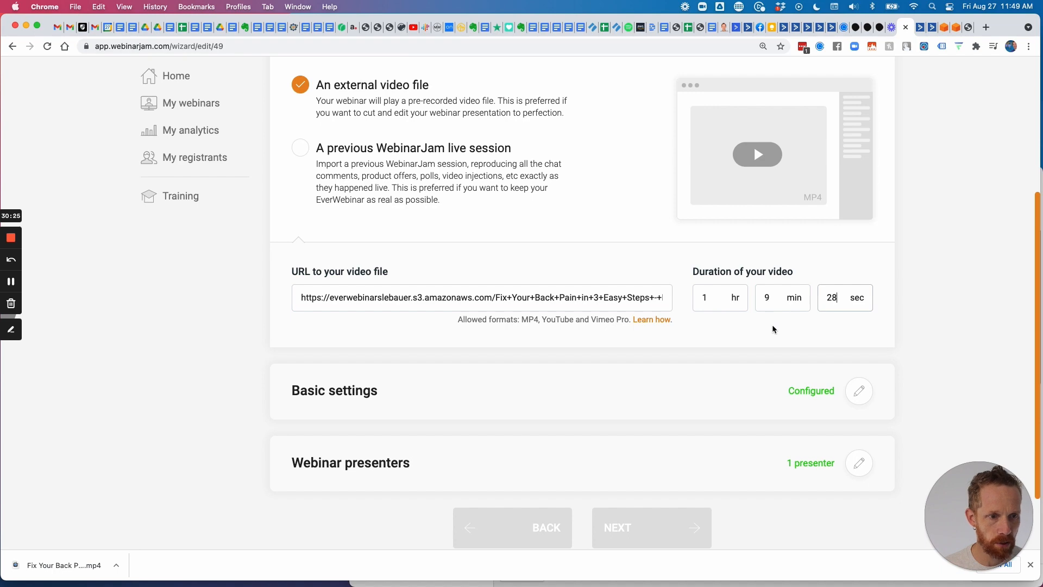
{"action": "scroll", "coordinate": [771, 304], "scroll_direction": "up", "scroll_amount": 3}
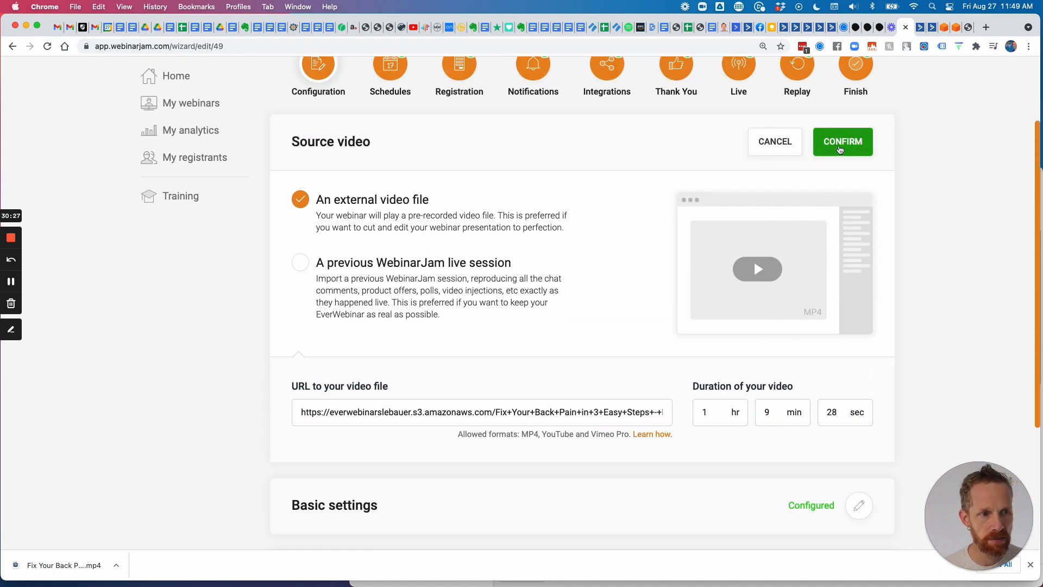
{"action": "left_click", "coordinate": [843, 143]}
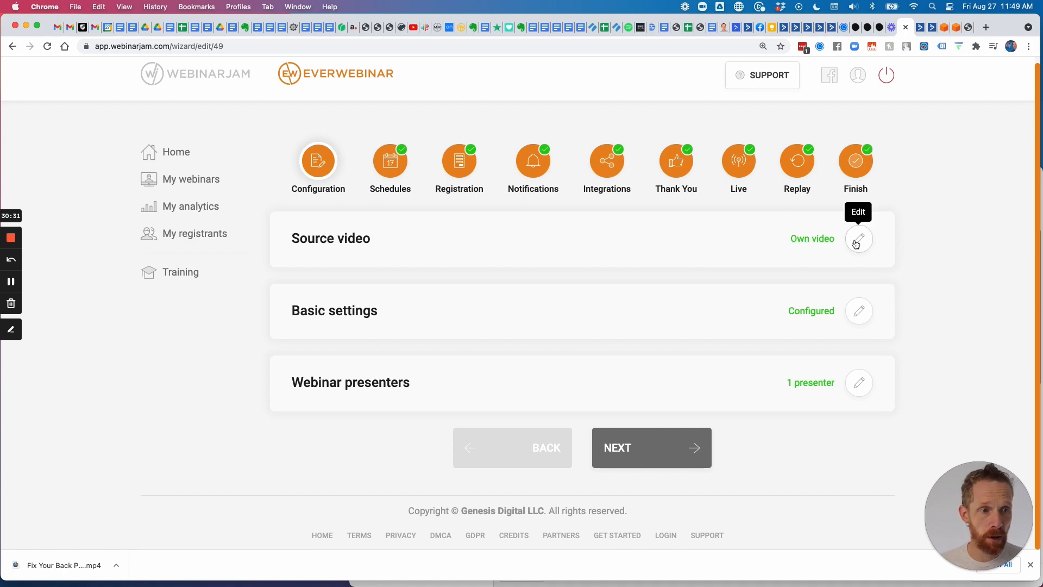
{"action": "left_click", "coordinate": [857, 240]}
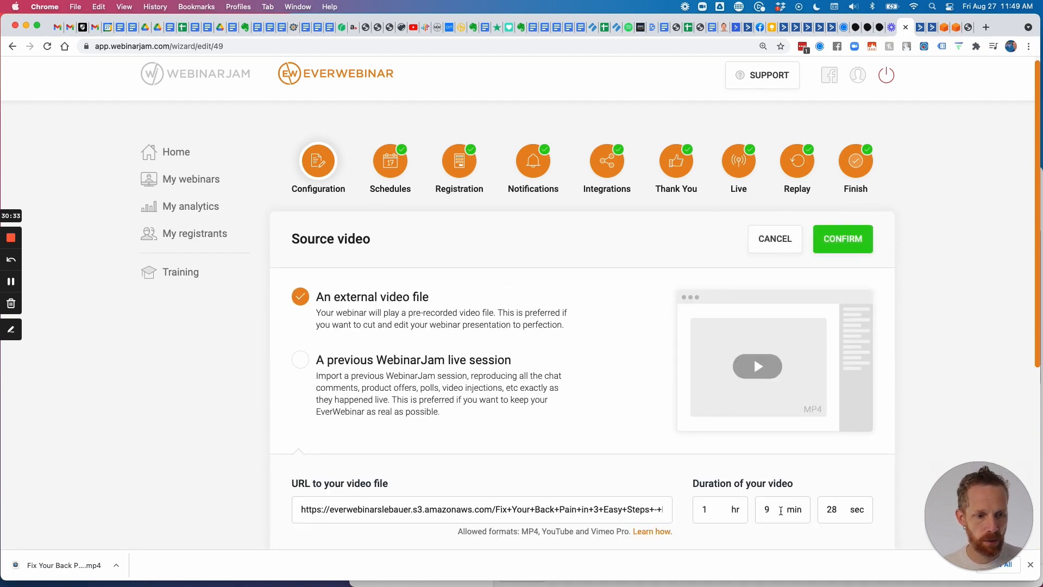
{"action": "left_click", "coordinate": [845, 240]}
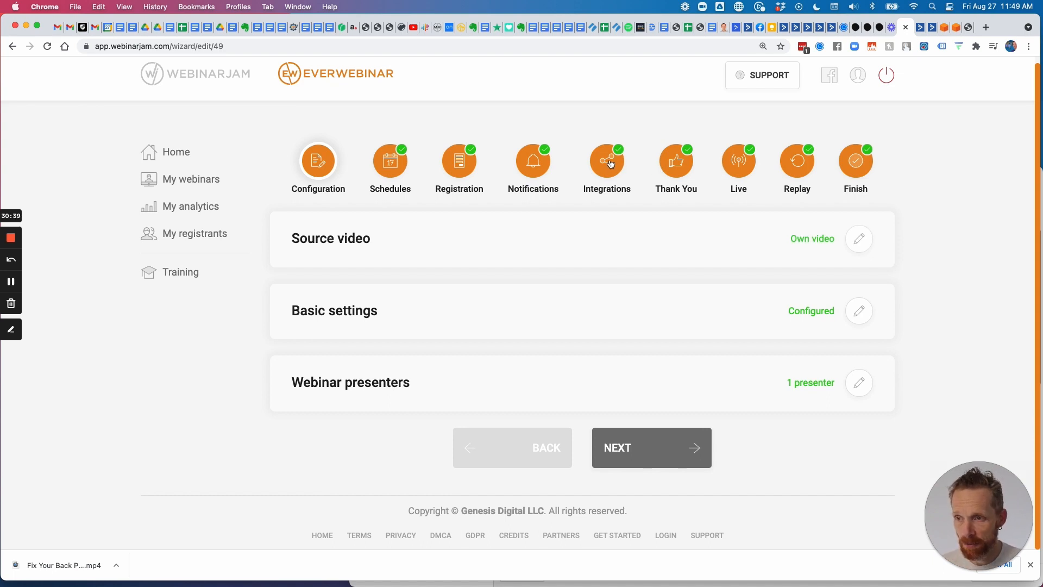
Review the six ActiveCampaign tagging rules in Integrations and confirm the integration unchanged.
{"action": "left_click", "coordinate": [609, 163]}
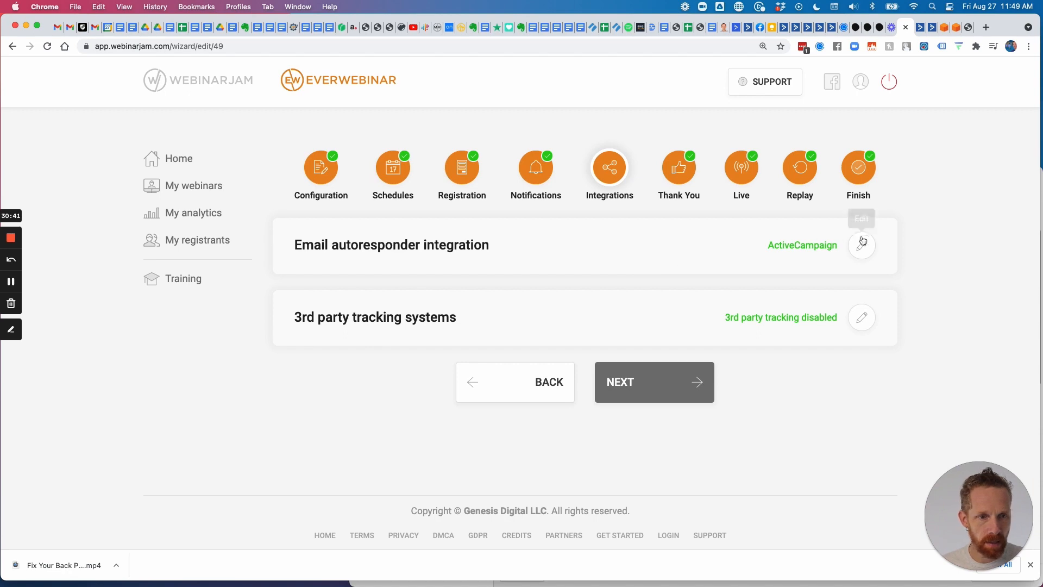
{"action": "left_click", "coordinate": [862, 240]}
{"action": "left_click", "coordinate": [660, 328]}
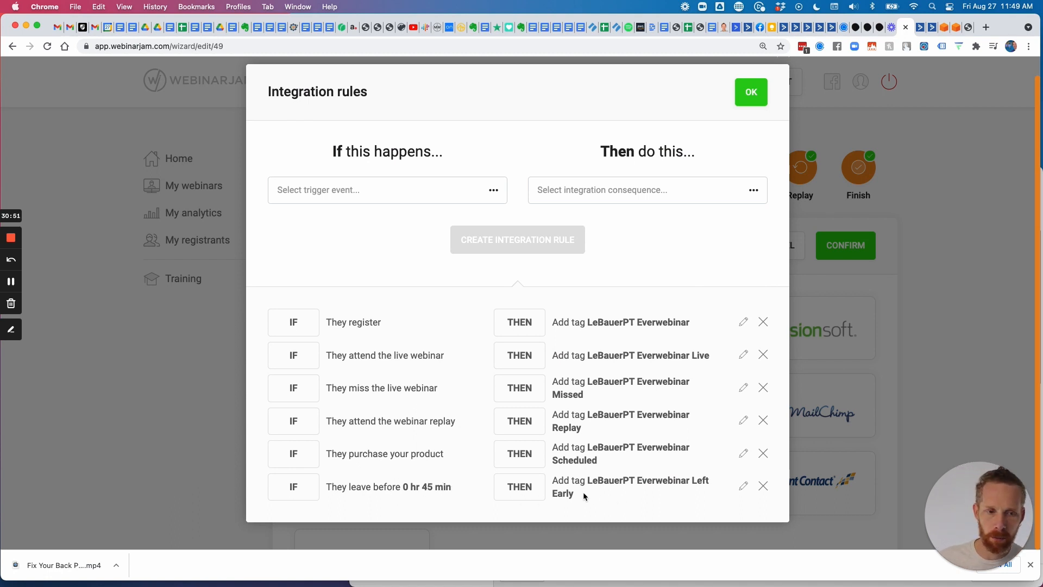
{"action": "left_click_drag", "start_coordinate": [583, 491], "coordinate": [323, 488]}
{"action": "scroll", "coordinate": [321, 490], "scroll_direction": "down", "scroll_amount": 1}
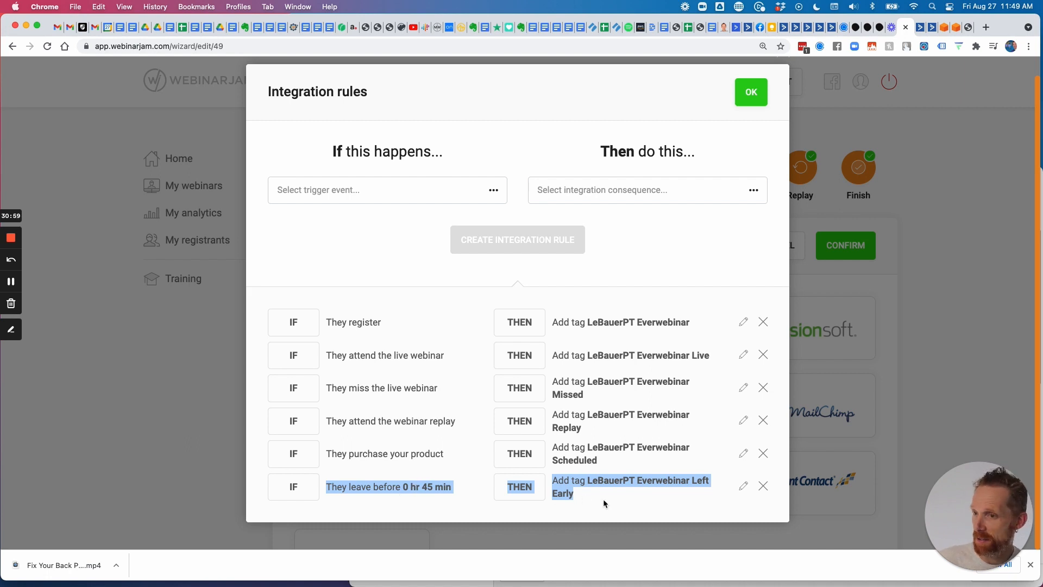
{"action": "left_click", "coordinate": [755, 97]}
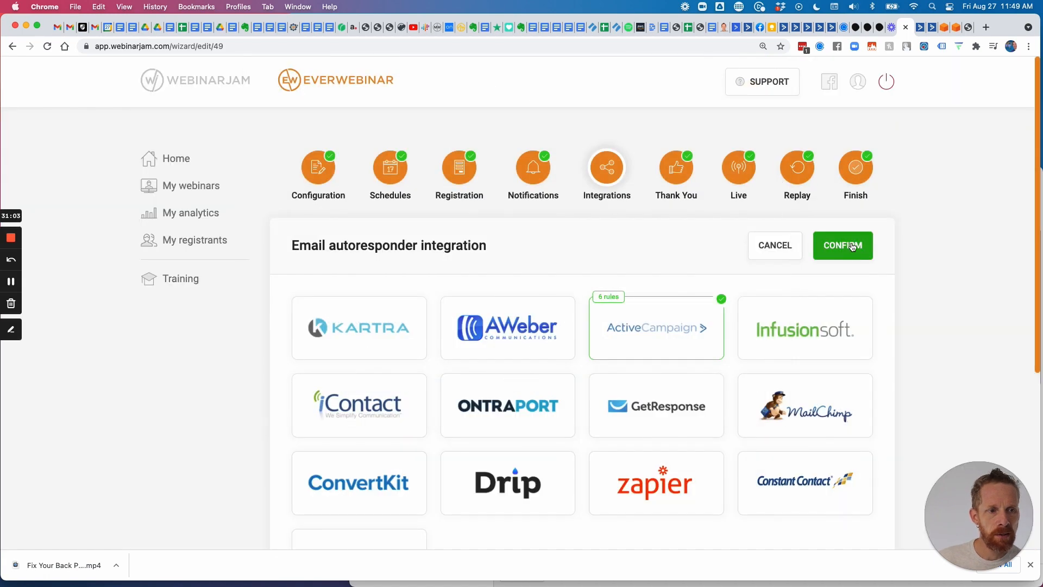
{"action": "left_click", "coordinate": [852, 247]}
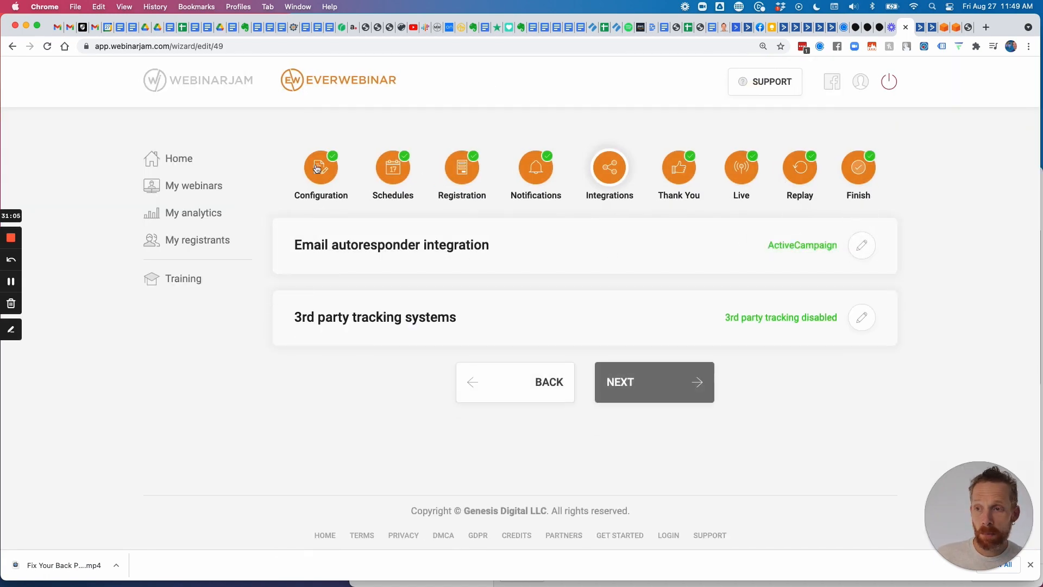
Show the back pain webinar's links and select its registration page URL.
{"action": "left_click", "coordinate": [201, 187]}
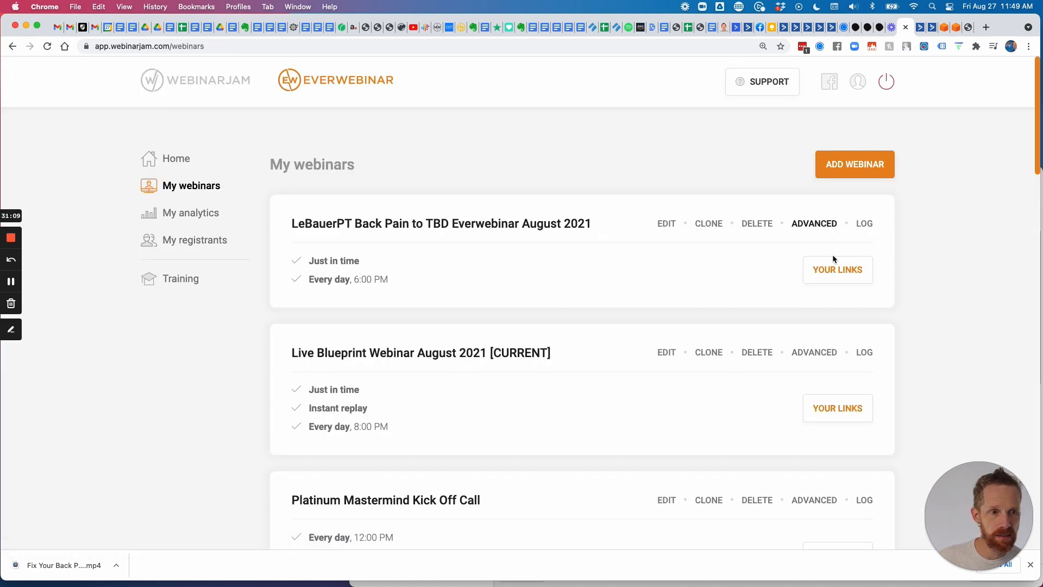
{"action": "left_click", "coordinate": [839, 270]}
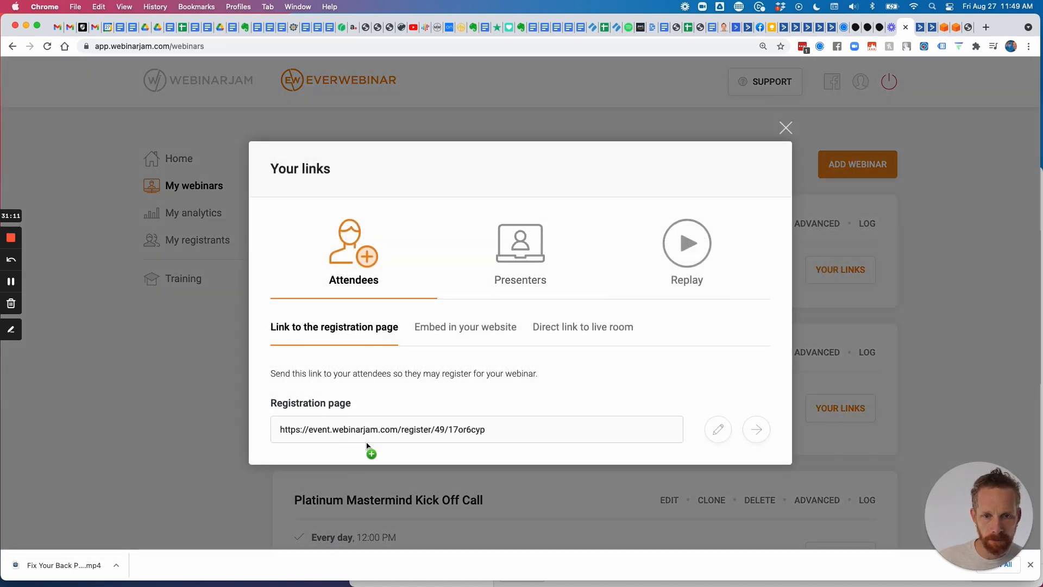
{"action": "left_click", "coordinate": [396, 435]}
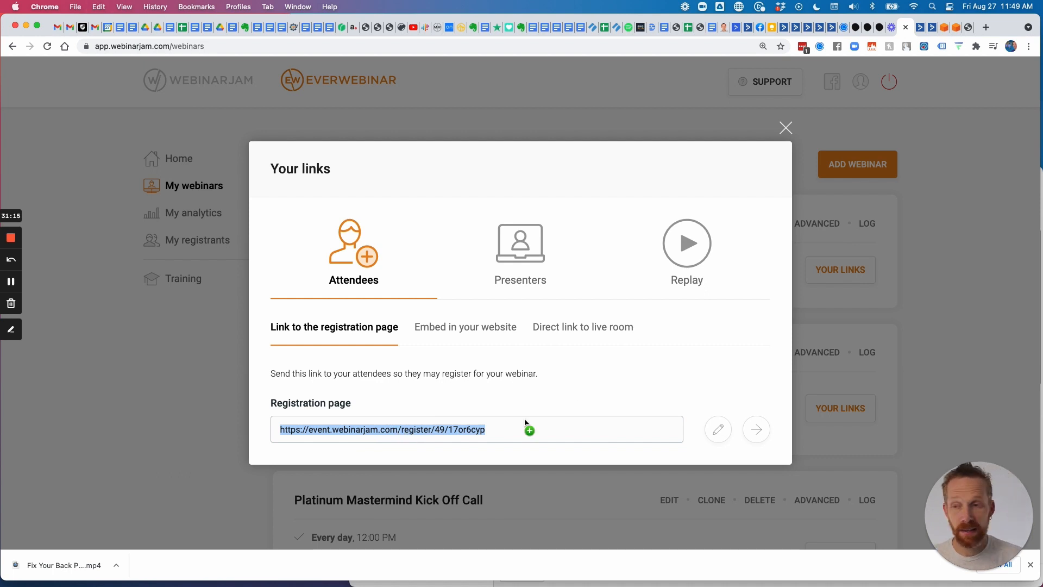
{"action": "left_click", "coordinate": [986, 27]}
Go to lebauerptblog.com/wp-admin and log in using the saved LastPass credentials.
{"action": "type", "text": "lebauerptblog.com/wp-admin"}
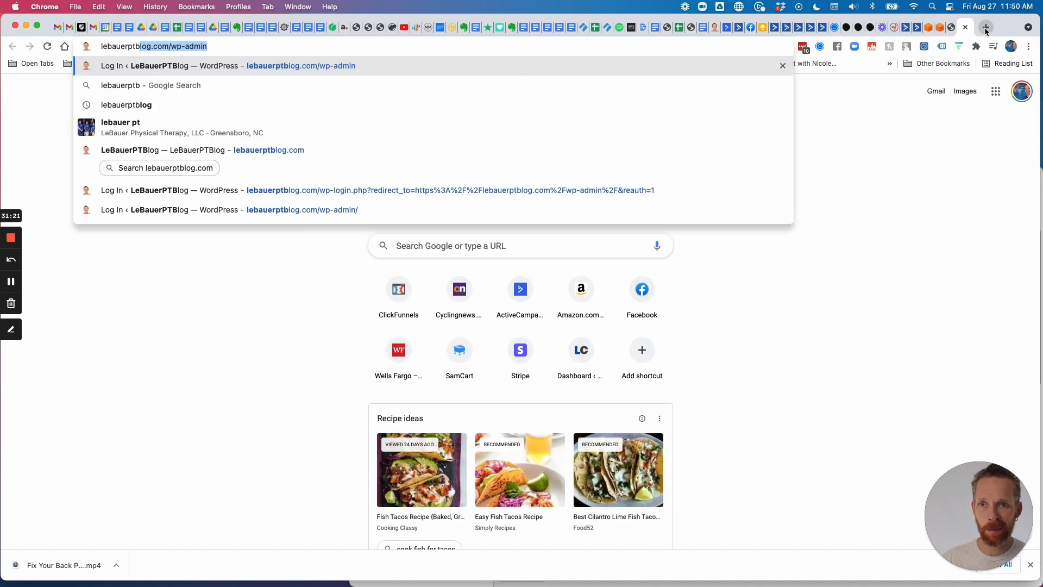
{"action": "key", "text": "Return"}
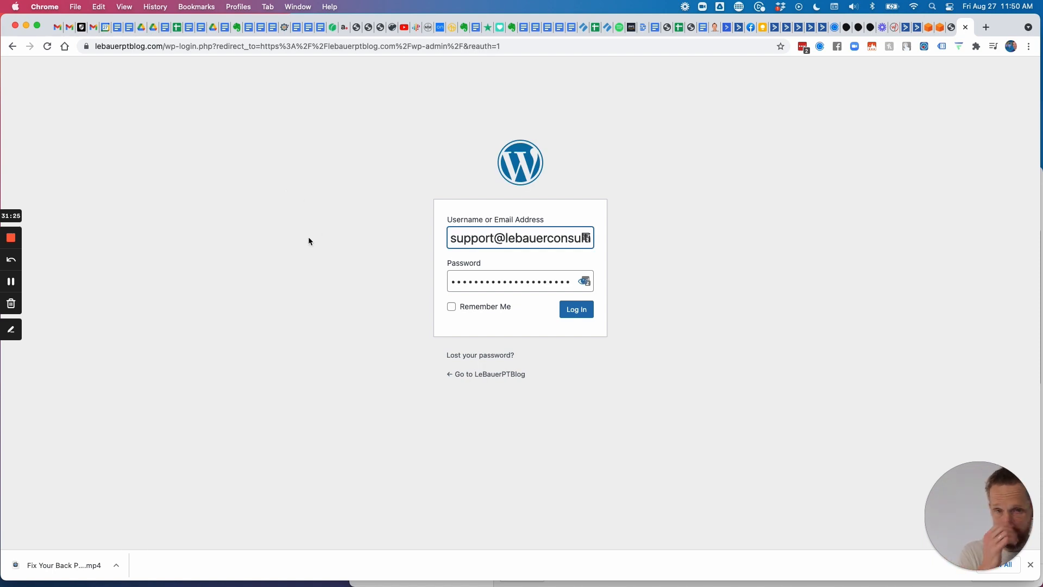
{"action": "left_click", "coordinate": [586, 239]}
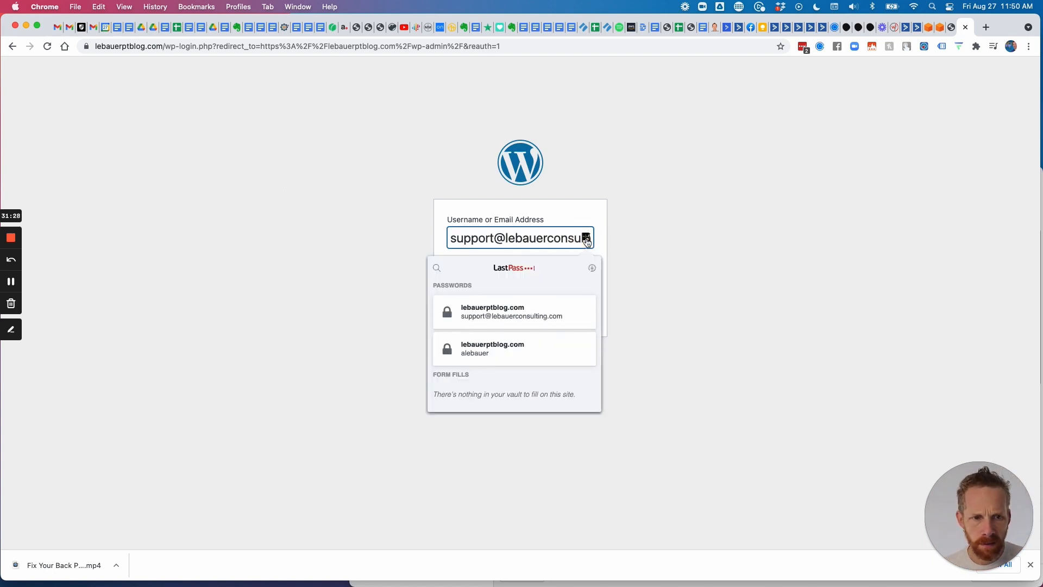
{"action": "left_click", "coordinate": [490, 350]}
{"action": "left_click", "coordinate": [577, 310]}
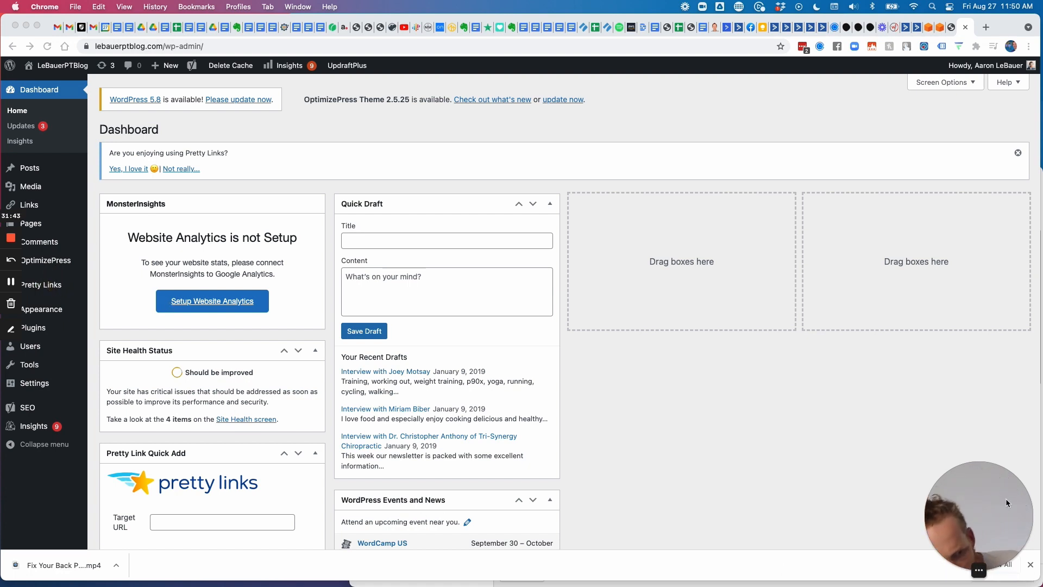
{"action": "left_click_drag", "start_coordinate": [999, 502], "coordinate": [972, 446]}
{"action": "left_click", "coordinate": [1030, 566]}
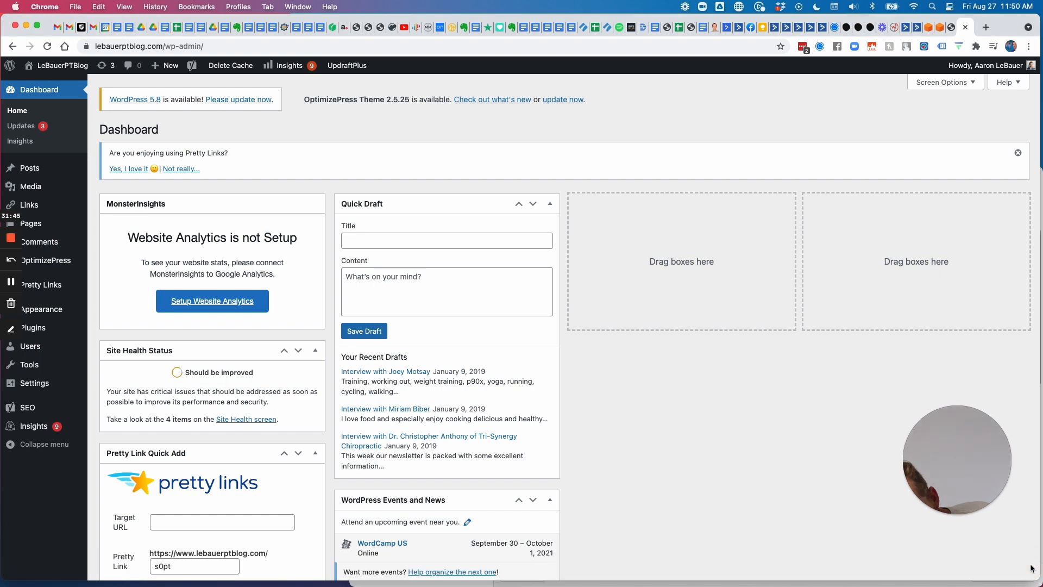
Copy the /Pain-Relief-Workshop pretty link and test that it lands on the expired webinar page.
{"action": "left_click", "coordinate": [46, 286]}
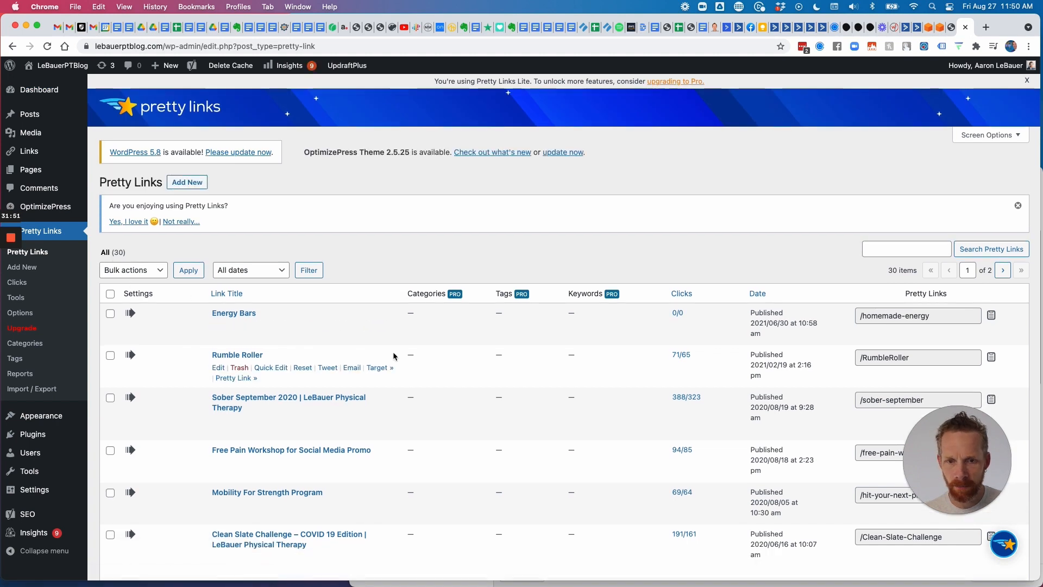
{"action": "scroll", "coordinate": [291, 361], "scroll_direction": "down", "scroll_amount": 2}
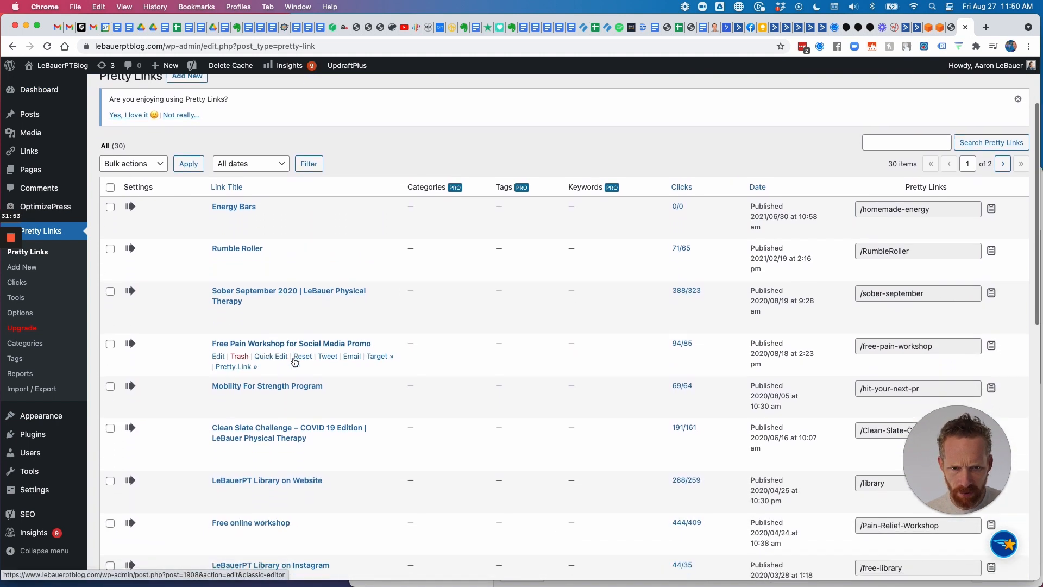
{"action": "scroll", "coordinate": [418, 386], "scroll_direction": "down", "scroll_amount": 3}
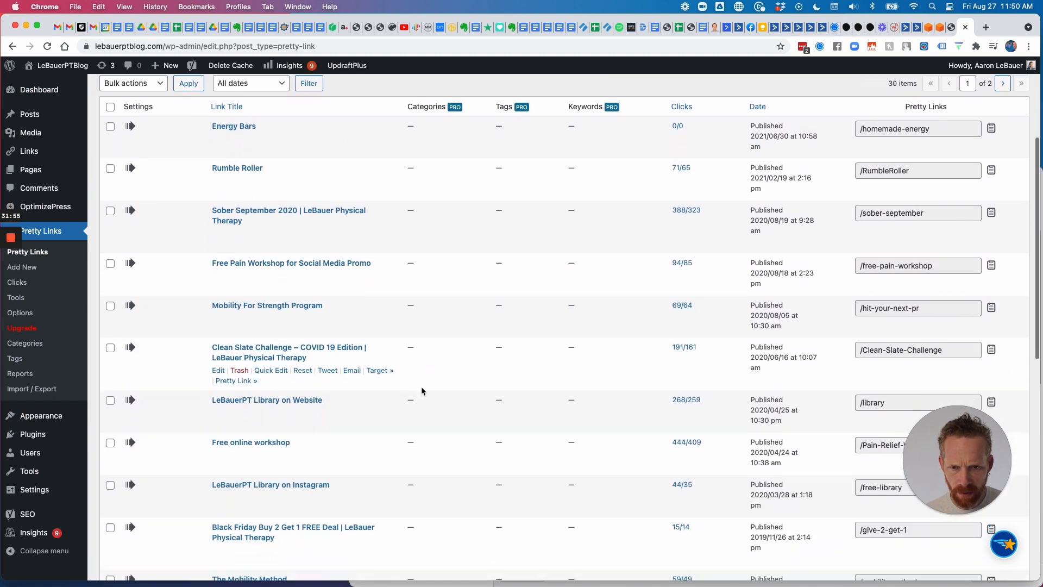
{"action": "scroll", "coordinate": [372, 380], "scroll_direction": "down", "scroll_amount": 4}
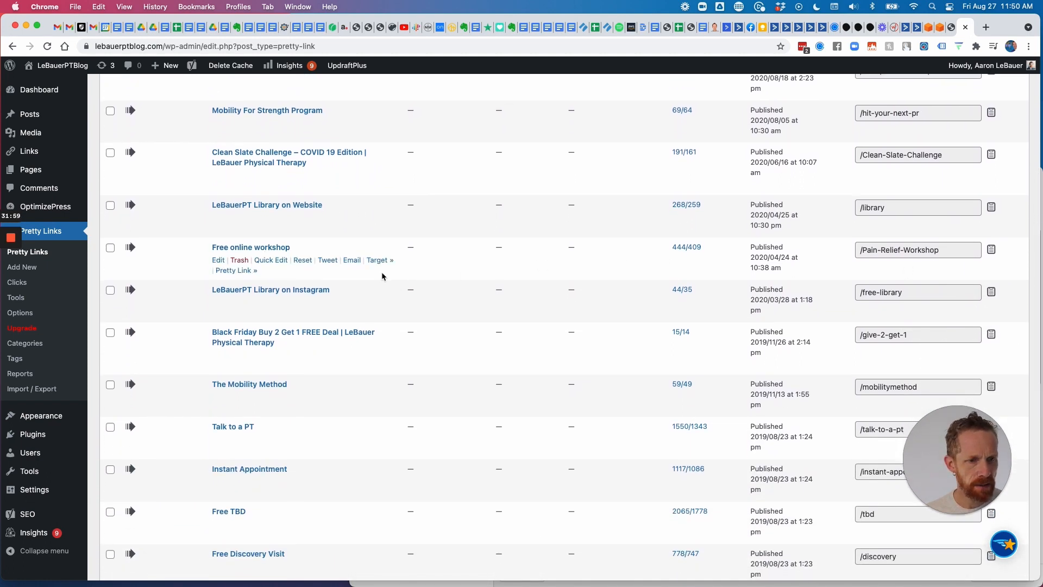
{"action": "left_click", "coordinate": [992, 251]}
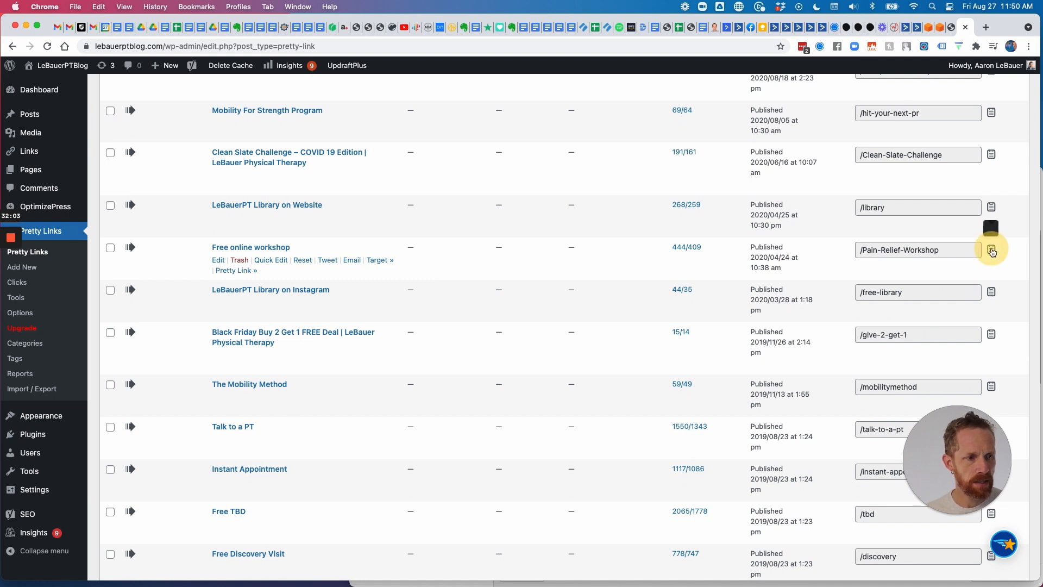
{"action": "left_click", "coordinate": [986, 27]}
{"action": "key", "text": "super+v"}
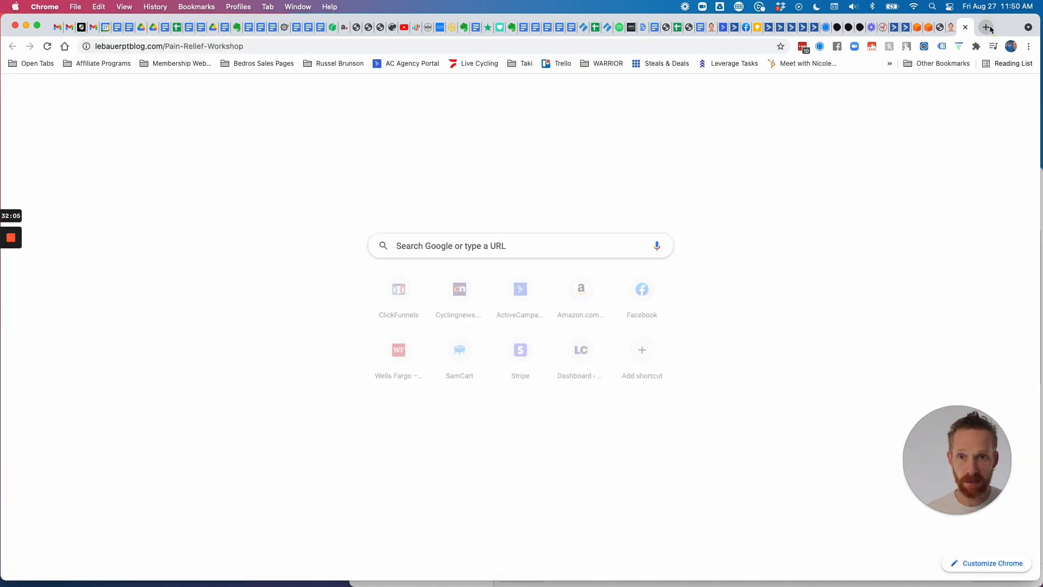
{"action": "key", "text": "Return"}
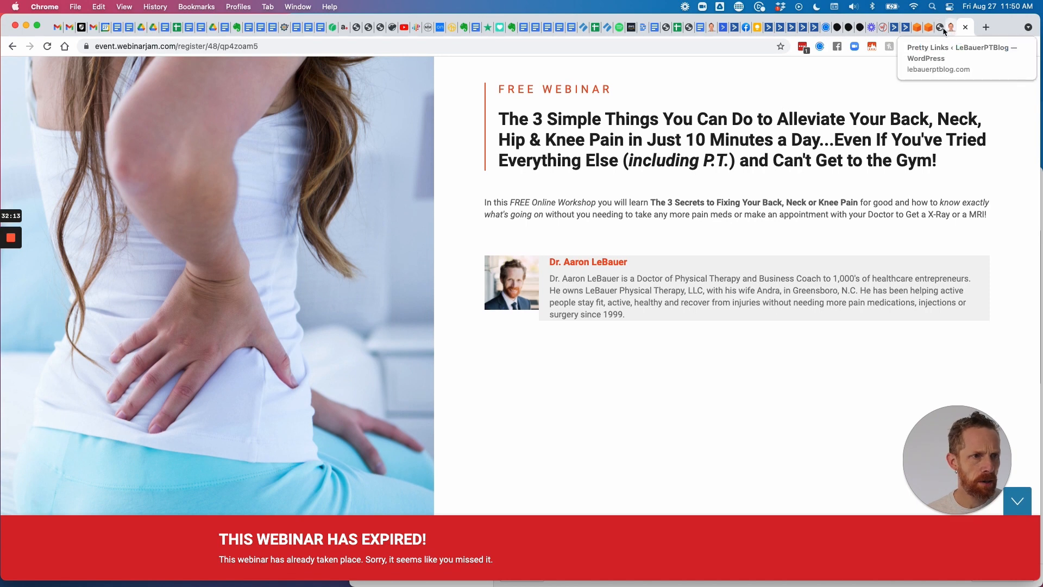
Copy the new EverWebinar registration page URL and go back to the Pretty Links list.
{"action": "left_click", "coordinate": [883, 27]}
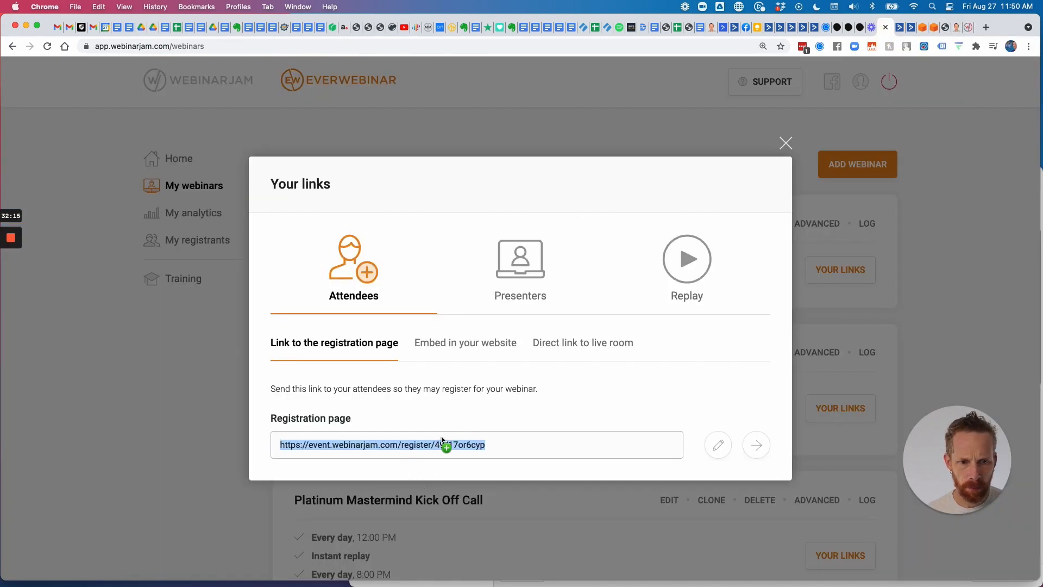
{"action": "double_click", "coordinate": [442, 438]}
{"action": "left_click", "coordinate": [442, 441]}
{"action": "key", "text": "super+a"}
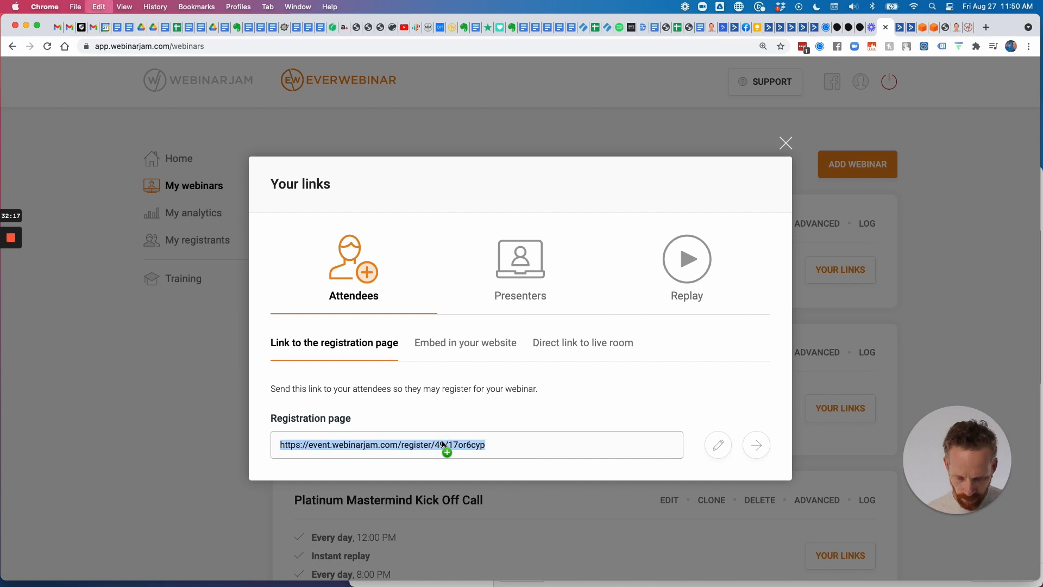
{"action": "left_click", "coordinate": [953, 28]}
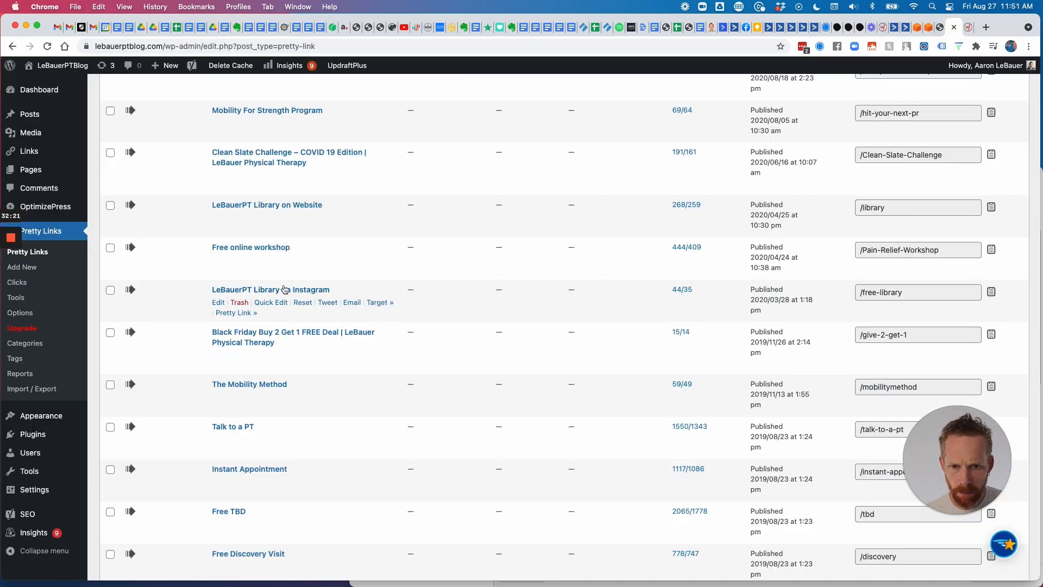
{"action": "scroll", "coordinate": [313, 272], "scroll_direction": "up", "scroll_amount": 1}
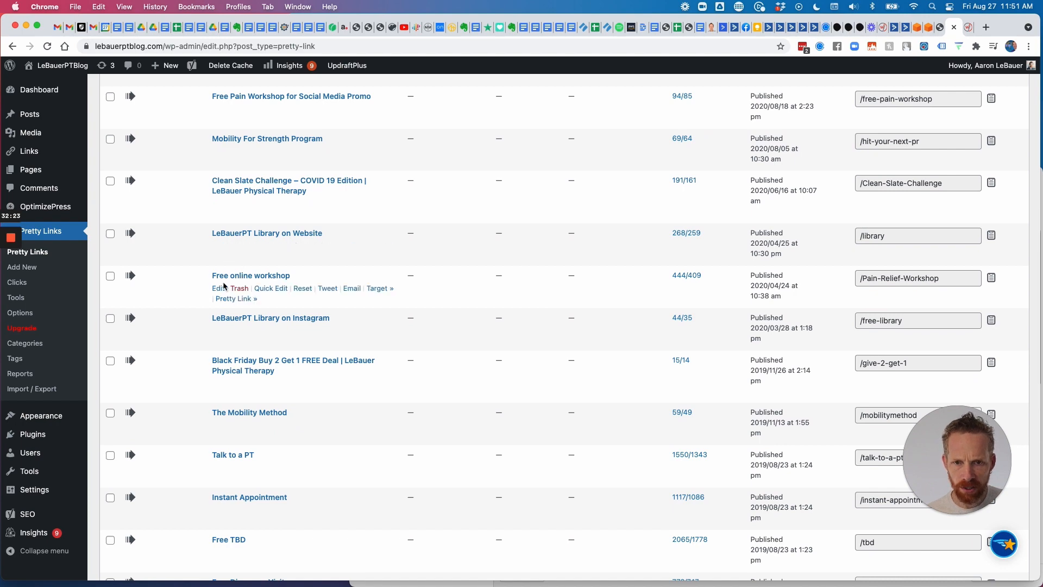
Replace the Free online workshop link's Target URL with the new registration URL and update it.
{"action": "left_click", "coordinate": [219, 290]}
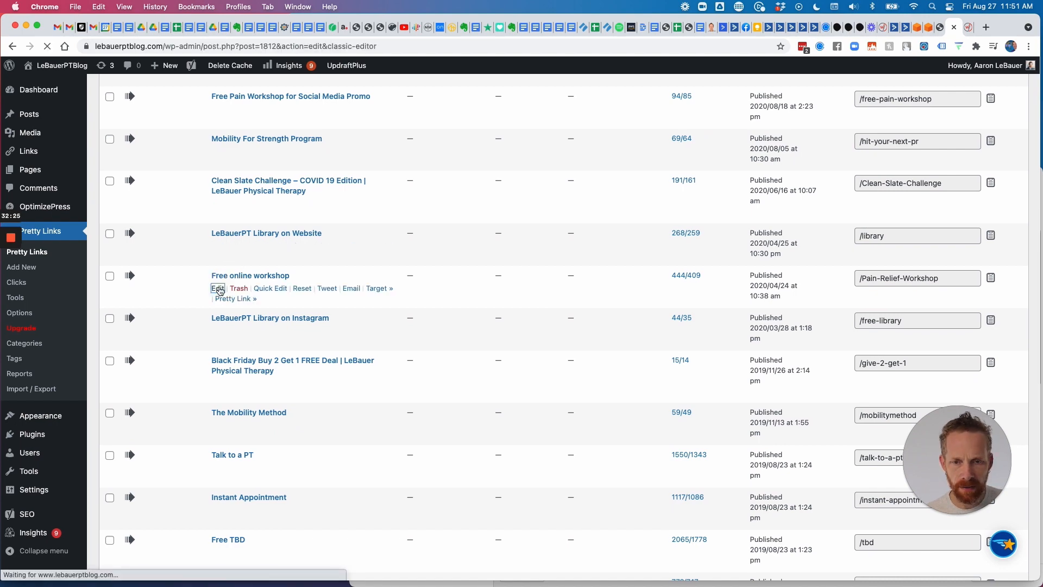
{"action": "scroll", "coordinate": [255, 298], "scroll_direction": "down", "scroll_amount": 5}
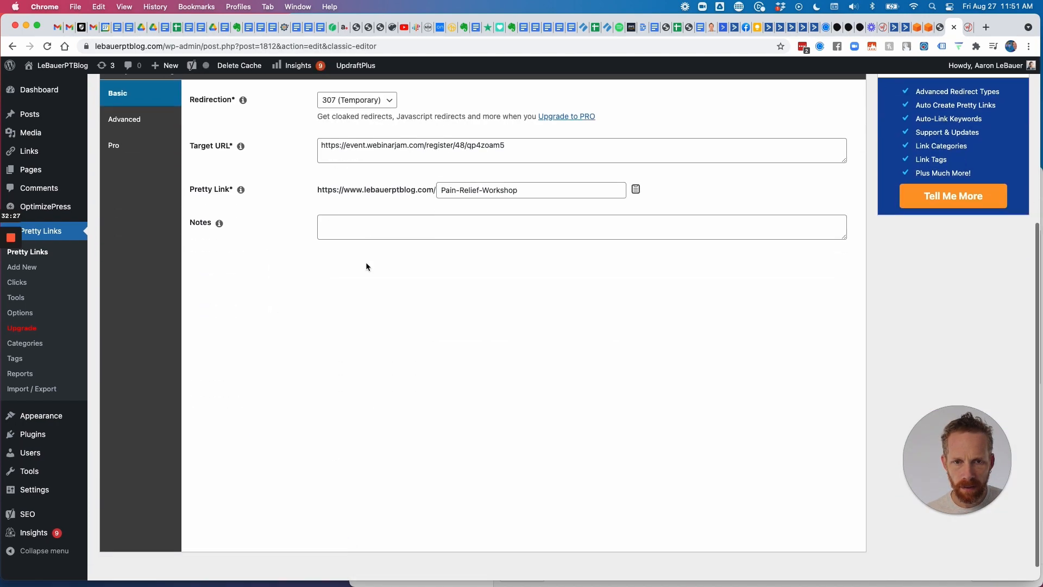
{"action": "scroll", "coordinate": [367, 262], "scroll_direction": "up", "scroll_amount": 2}
{"action": "left_click_drag", "start_coordinate": [529, 241], "coordinate": [244, 242]}
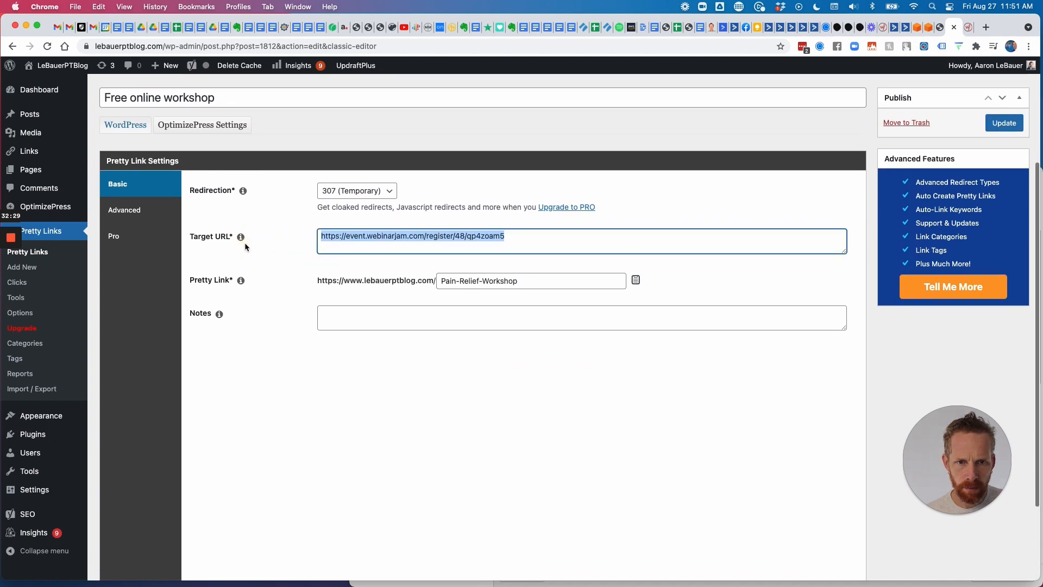
{"action": "key", "text": "super+v"}
{"action": "left_click", "coordinate": [1003, 123]}
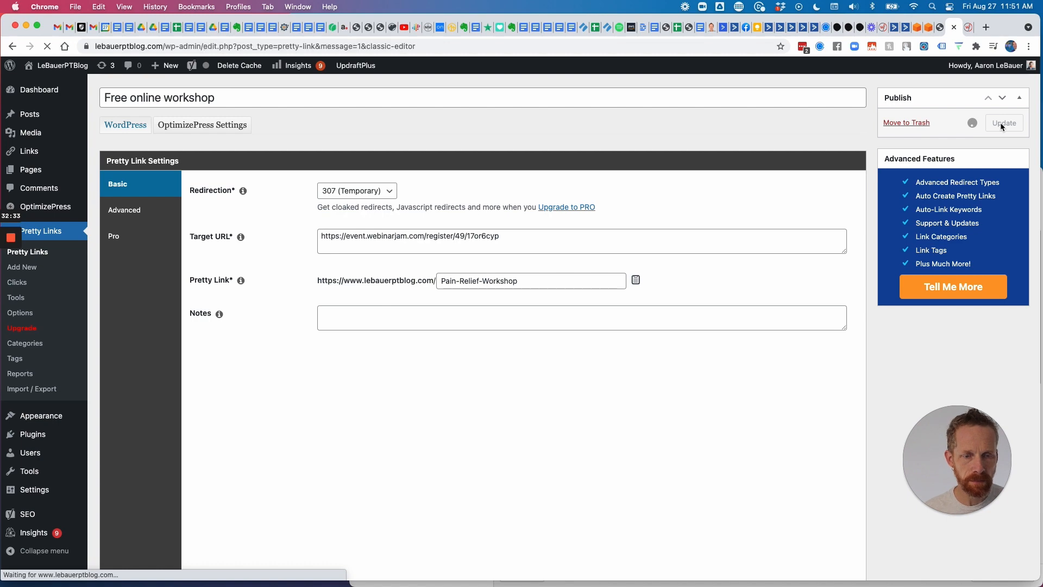
{"action": "scroll", "coordinate": [501, 324], "scroll_direction": "down", "scroll_amount": 5}
{"action": "scroll", "coordinate": [501, 327], "scroll_direction": "down", "scroll_amount": 5}
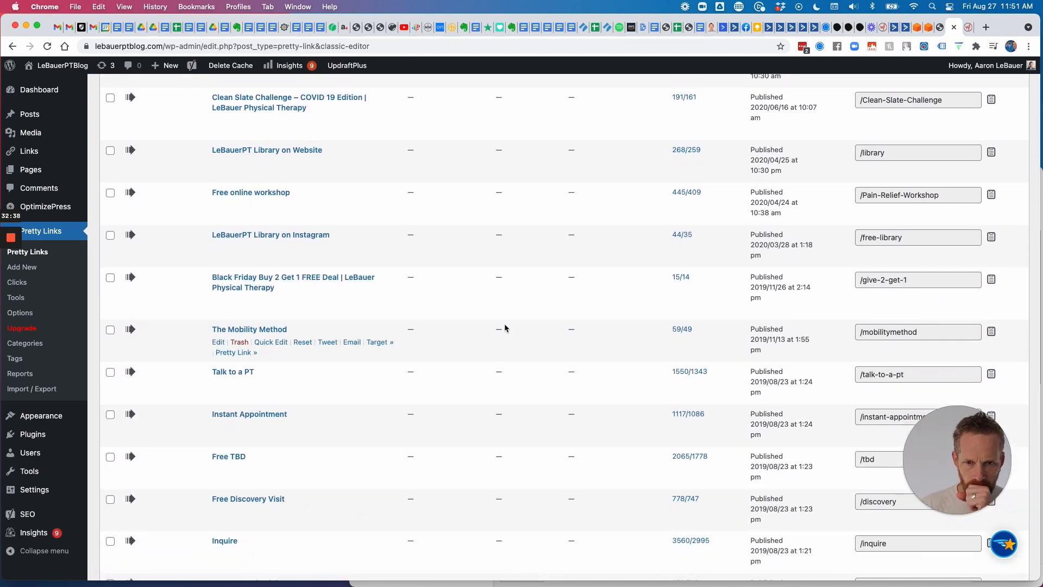
{"action": "scroll", "coordinate": [504, 327], "scroll_direction": "down", "scroll_amount": 5}
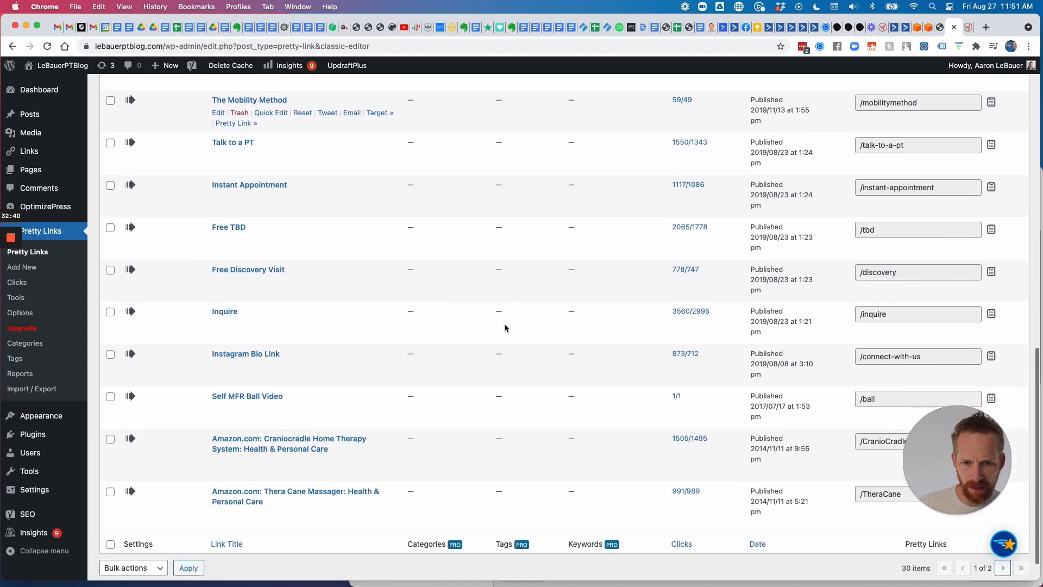
{"action": "scroll", "coordinate": [504, 327], "scroll_direction": "up", "scroll_amount": 3}
{"action": "scroll", "coordinate": [504, 323], "scroll_direction": "up", "scroll_amount": 10}
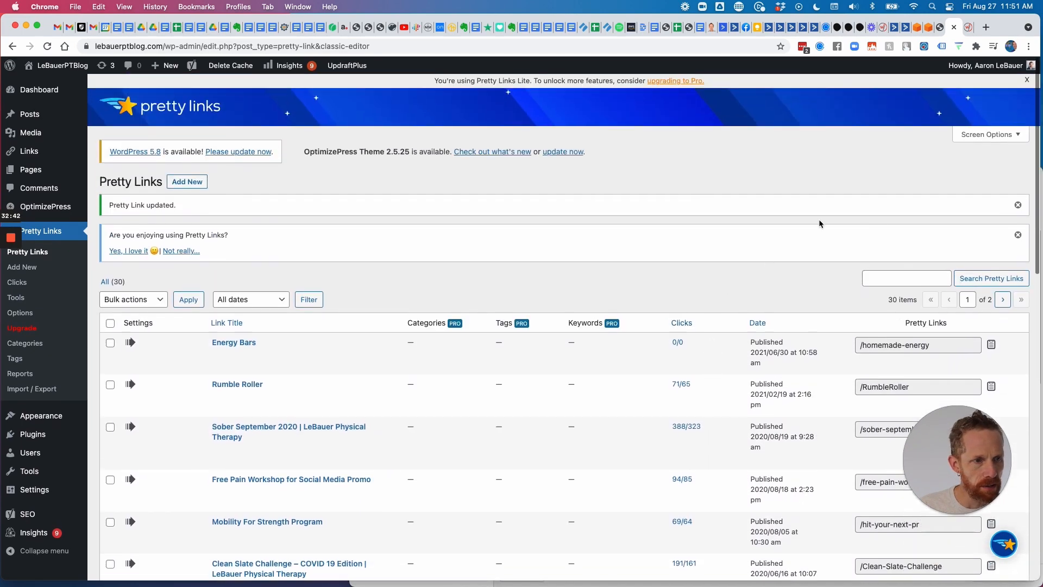
Search Pretty Links for 'webinar', correcting the misspelled 'webanar' search.
{"action": "left_click", "coordinate": [896, 279]}
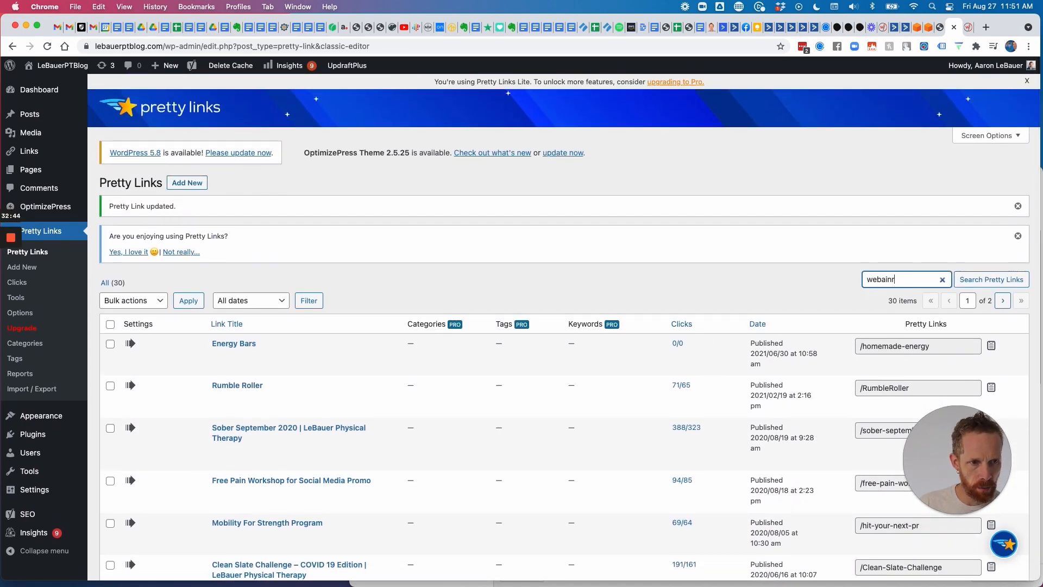
{"action": "type", "text": "webanar"}
{"action": "key", "text": "Return"}
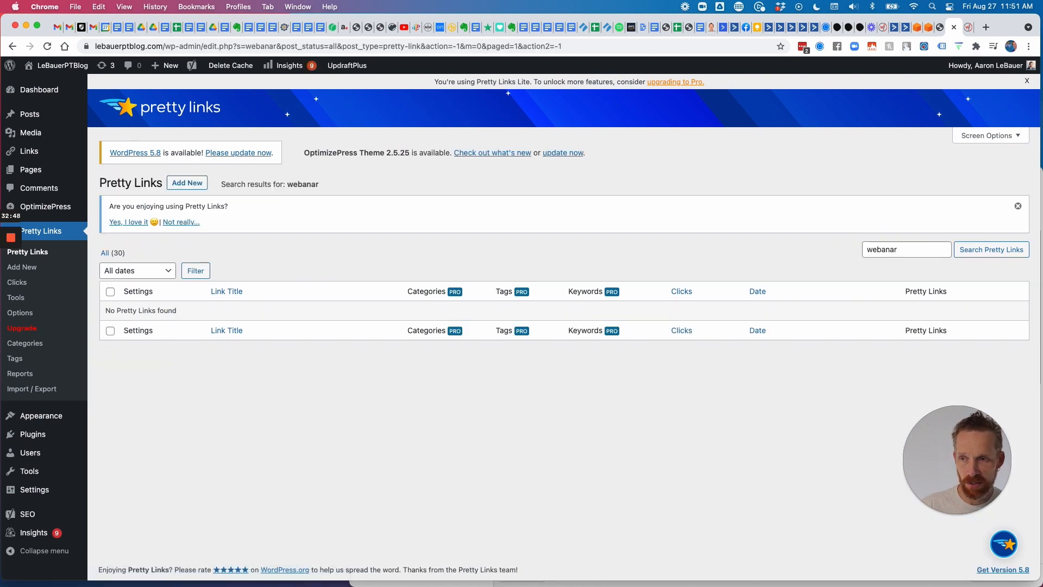
{"action": "left_click_drag", "start_coordinate": [904, 251], "coordinate": [861, 253]}
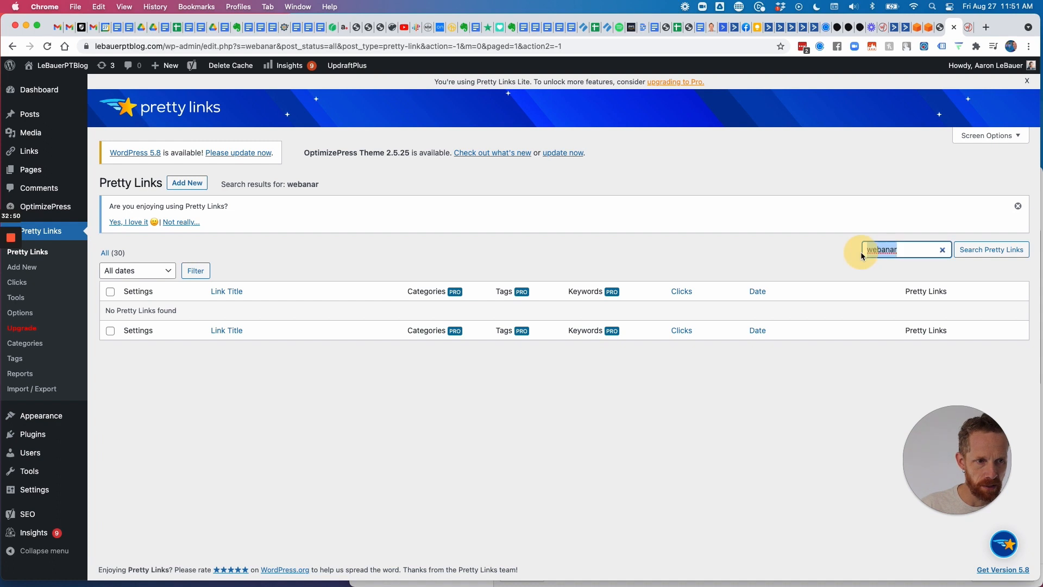
{"action": "left_click", "coordinate": [888, 249]}
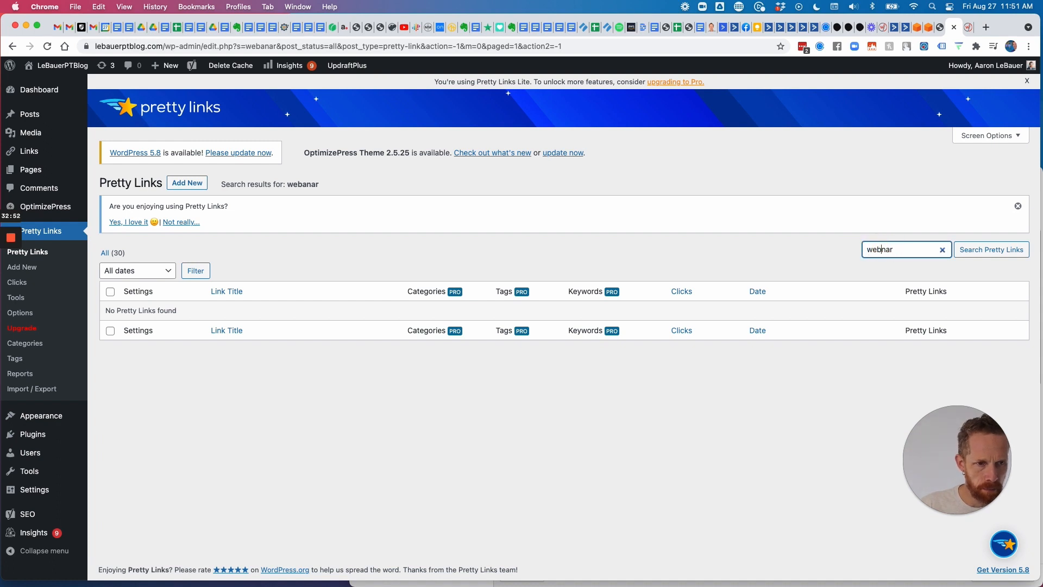
{"action": "type", "text": "i"}
{"action": "key", "text": "Return"}
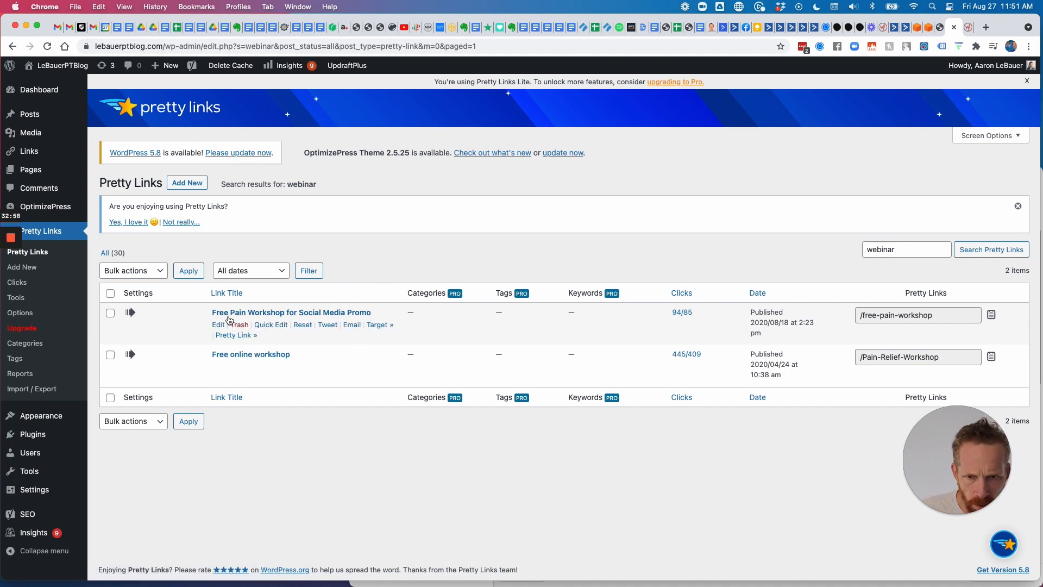
Paste the new registration URL as the Free Pain Workshop for Social Media Promo link's target and update.
{"action": "left_click", "coordinate": [218, 325]}
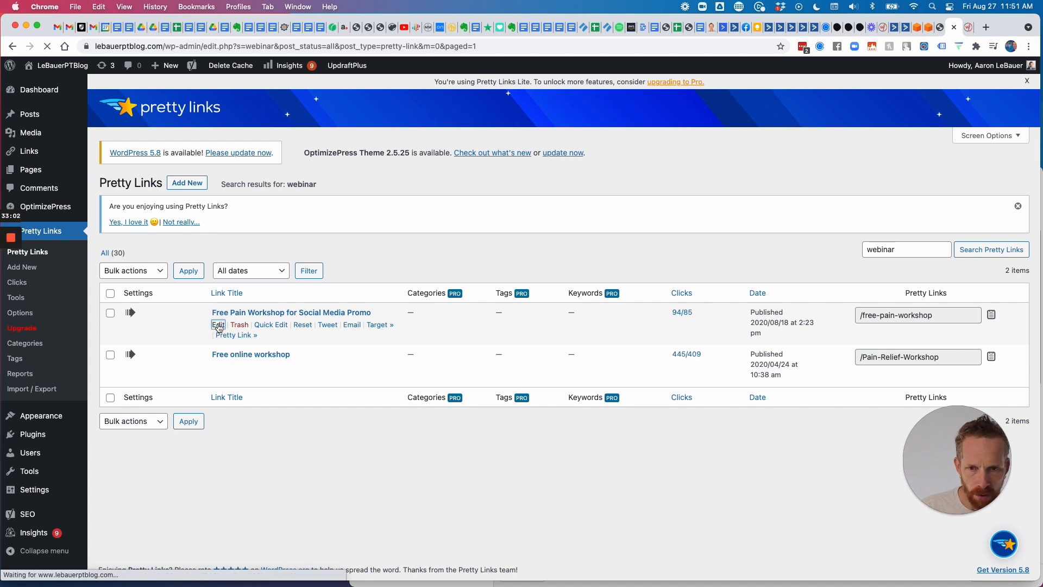
{"action": "scroll", "coordinate": [442, 339], "scroll_direction": "down", "scroll_amount": 2}
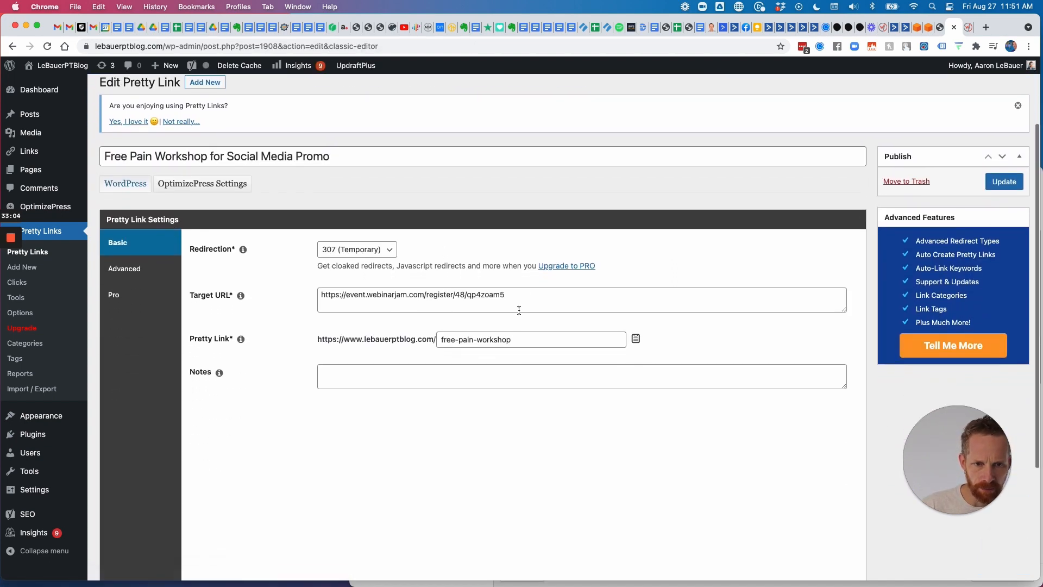
{"action": "left_click_drag", "start_coordinate": [519, 299], "coordinate": [294, 286]}
{"action": "type", "text": "https://event.webinarjam.com/register/49/17or6cyp"}
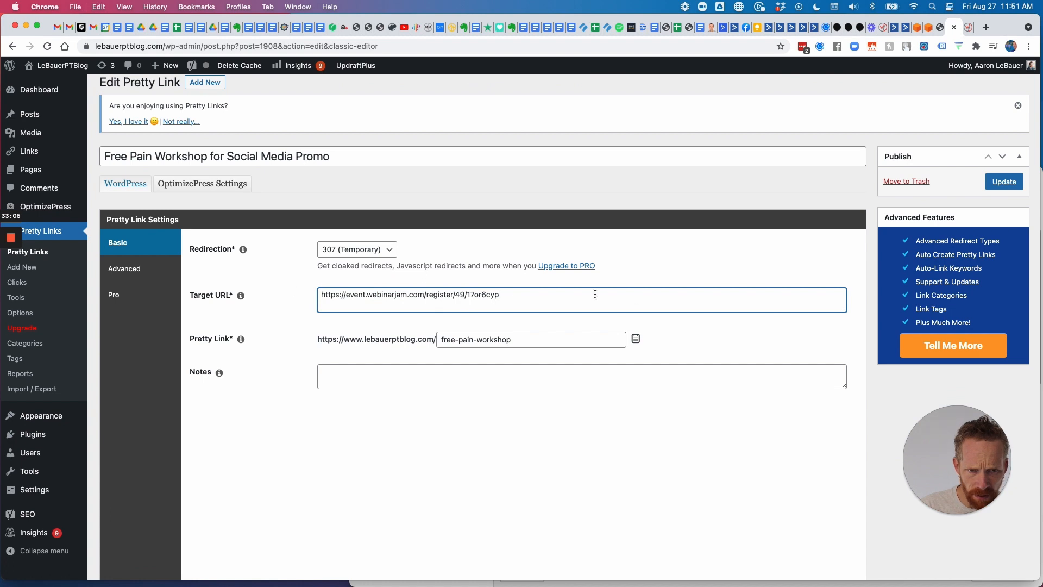
{"action": "left_click", "coordinate": [1004, 185]}
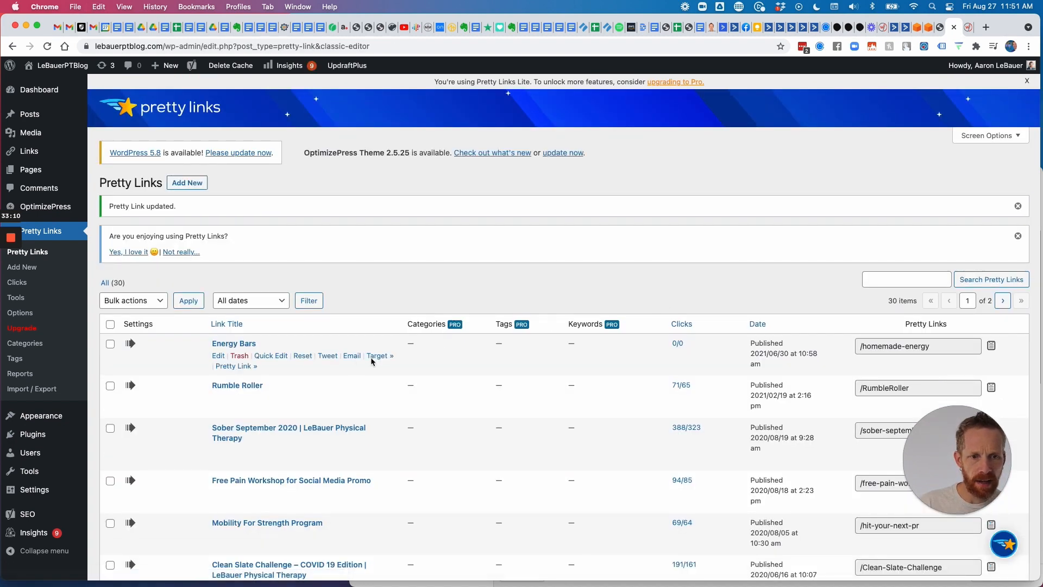
{"action": "scroll", "coordinate": [353, 360], "scroll_direction": "down", "scroll_amount": 2}
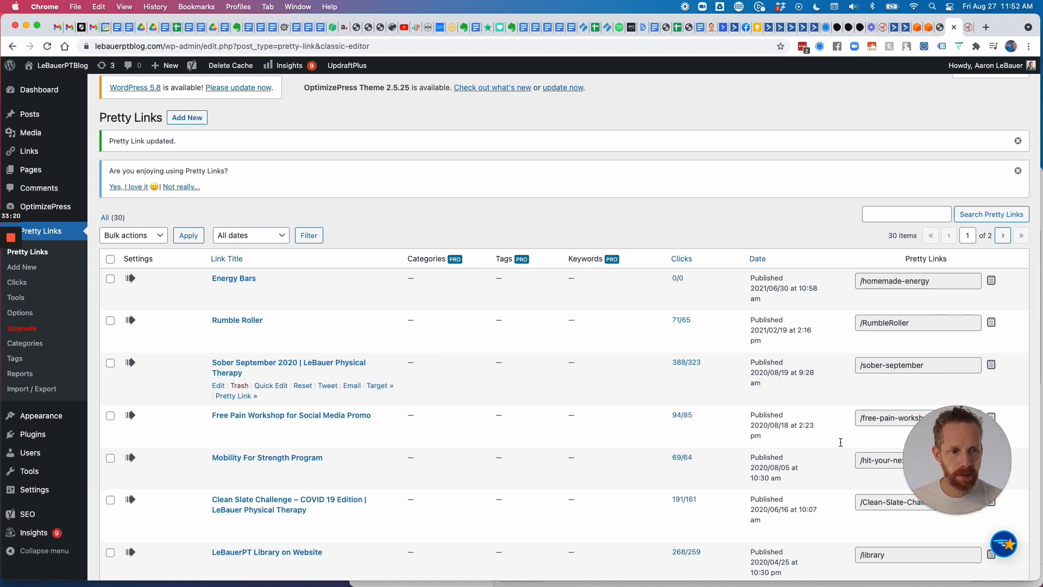
{"action": "left_click_drag", "start_coordinate": [962, 462], "coordinate": [957, 584]}
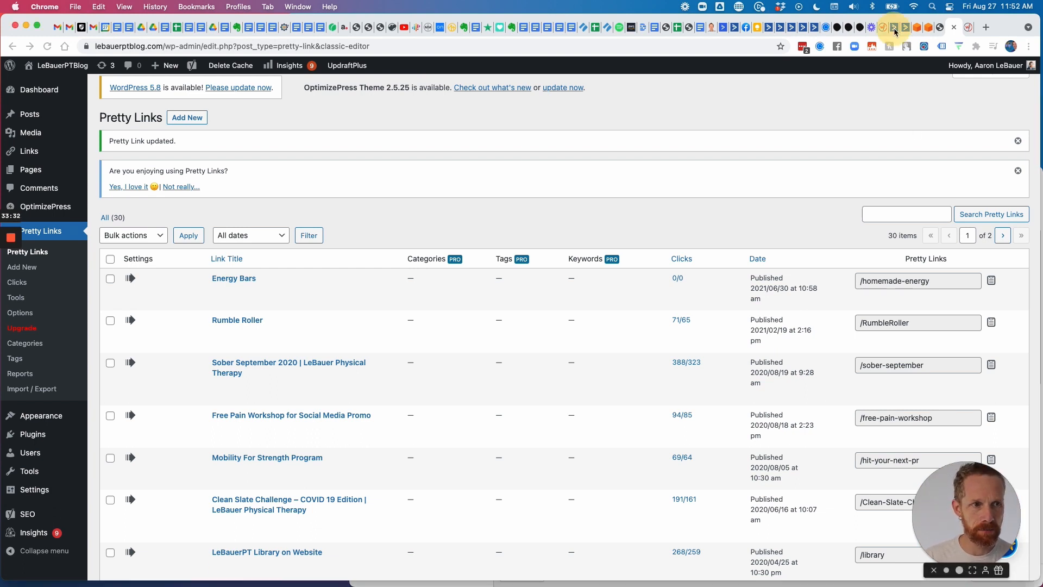
Open the LeBauerPT EverWebinar Launch Sequence automation in a new tab.
{"action": "left_click", "coordinate": [895, 28]}
{"action": "scroll", "coordinate": [380, 288], "scroll_direction": "up", "scroll_amount": 4}
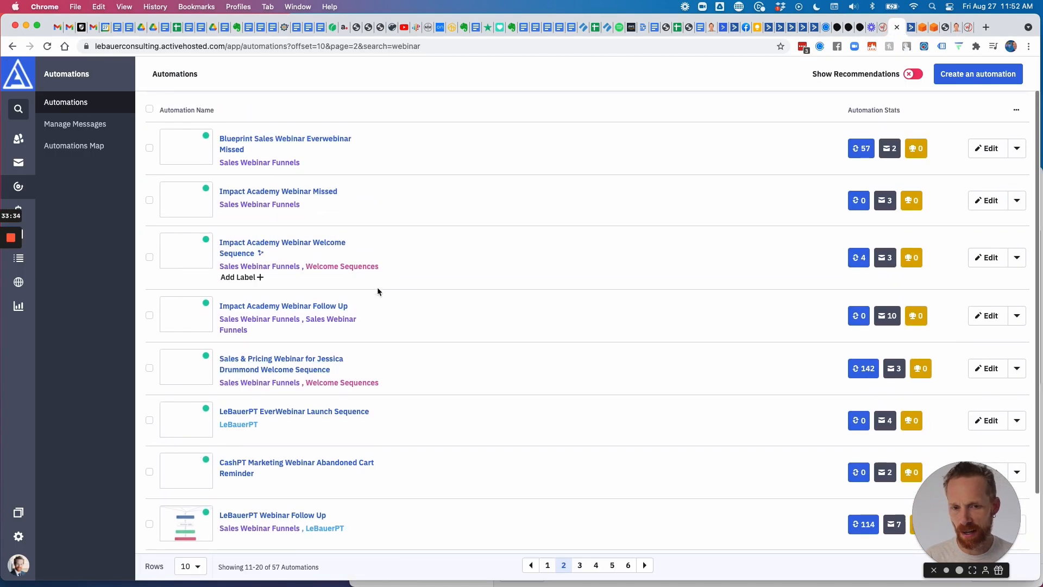
{"action": "scroll", "coordinate": [384, 299], "scroll_direction": "down", "scroll_amount": 4}
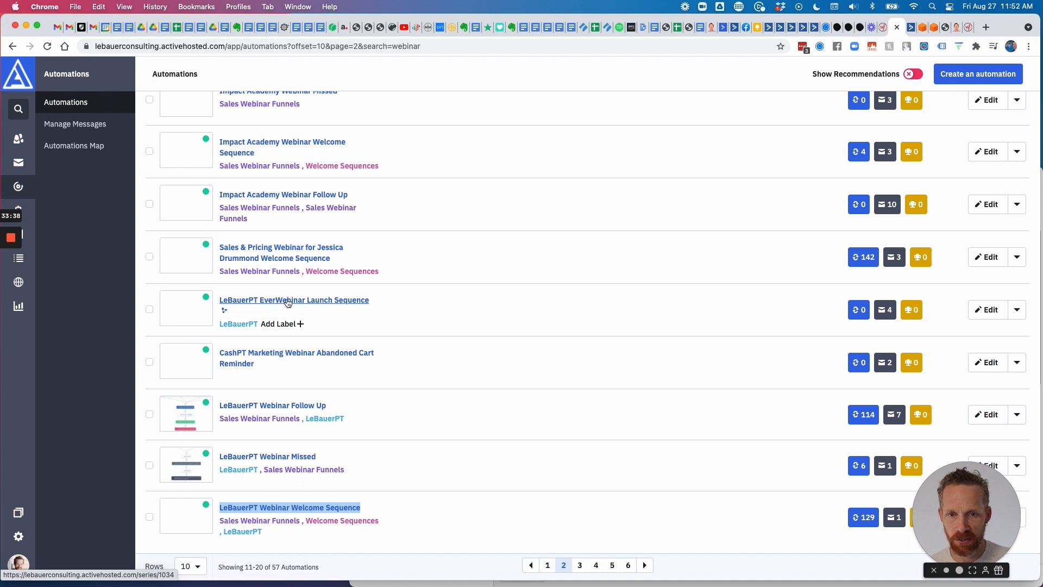
{"action": "right_click", "coordinate": [322, 304]}
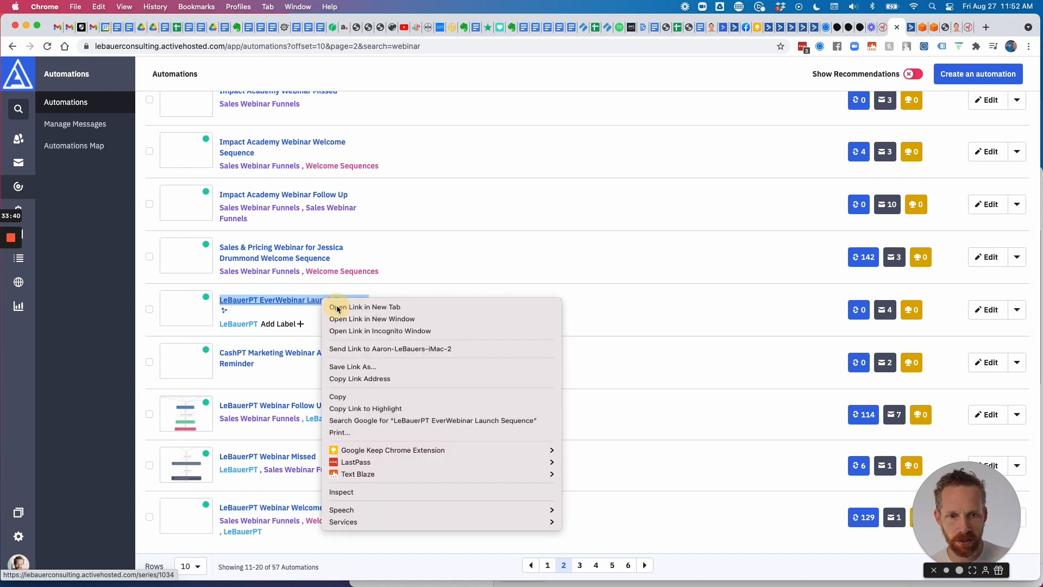
{"action": "left_click", "coordinate": [337, 305]}
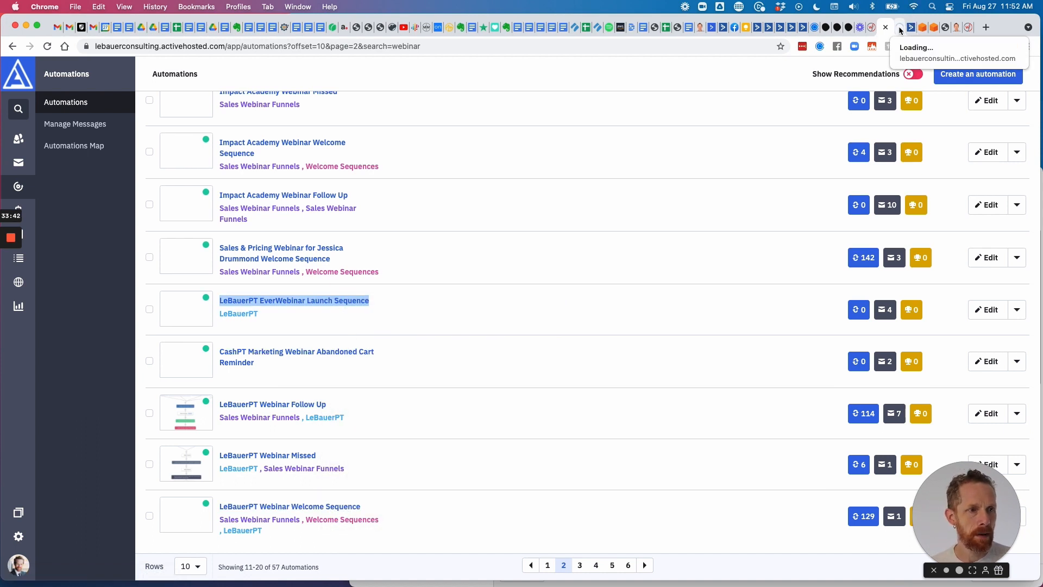
{"action": "left_click", "coordinate": [900, 30]}
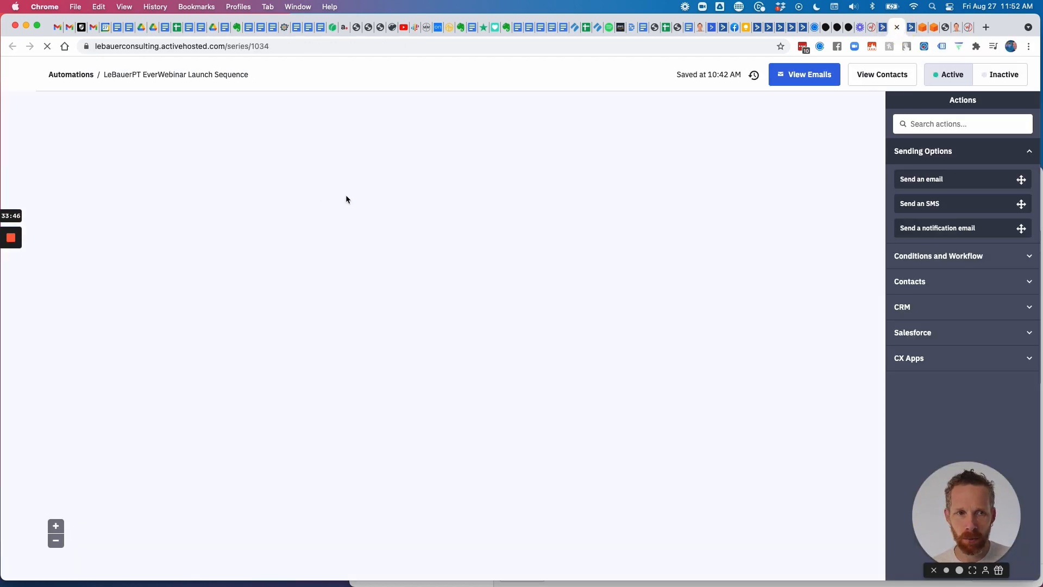
Select the LeBauerPT Webinar #1 email step and start editing it.
{"action": "scroll", "coordinate": [455, 278], "scroll_direction": "down", "scroll_amount": 3}
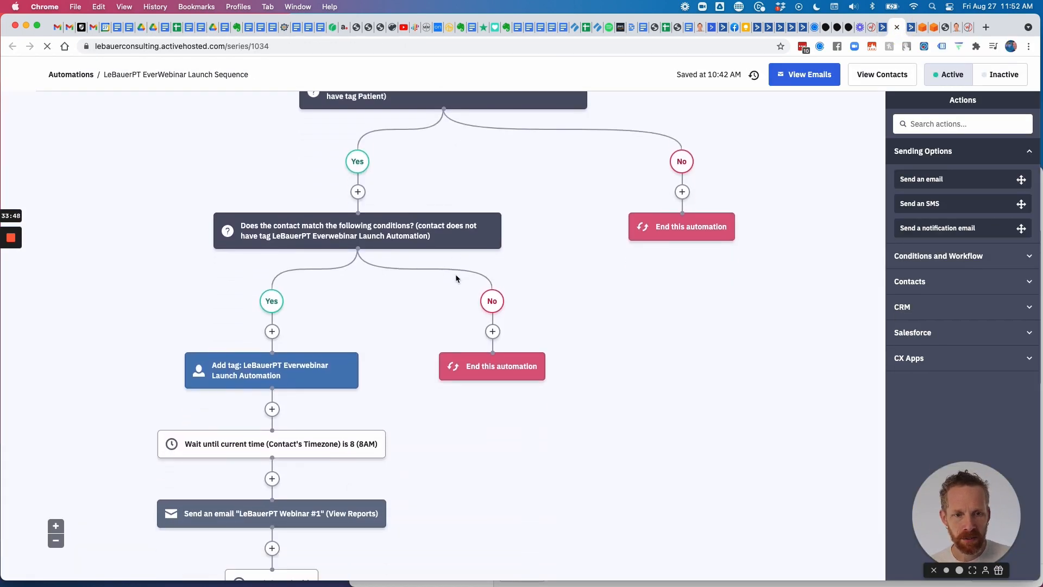
{"action": "scroll", "coordinate": [455, 274], "scroll_direction": "down", "scroll_amount": 6}
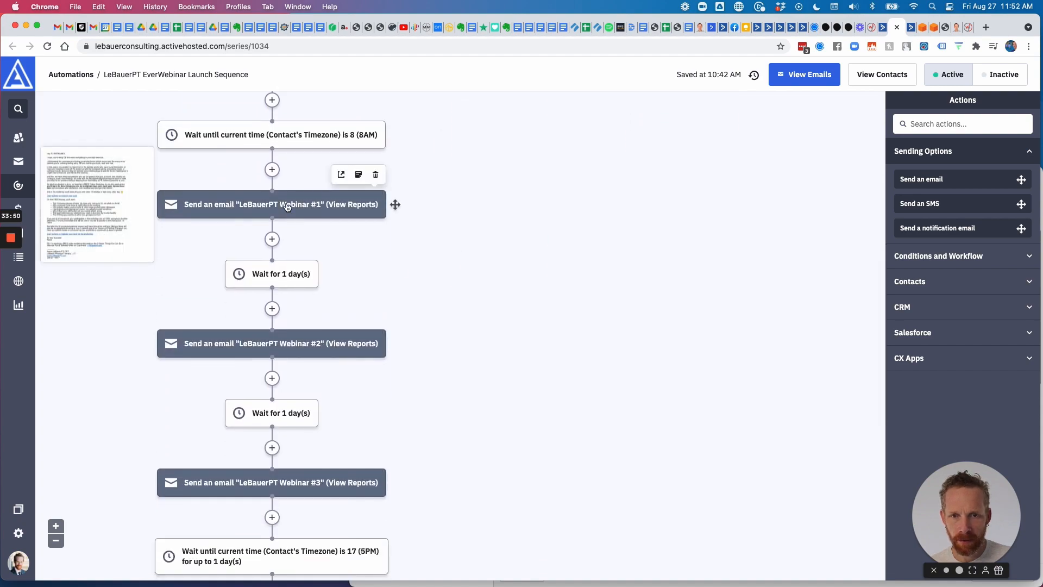
{"action": "left_click", "coordinate": [287, 206]}
{"action": "left_click", "coordinate": [249, 178]}
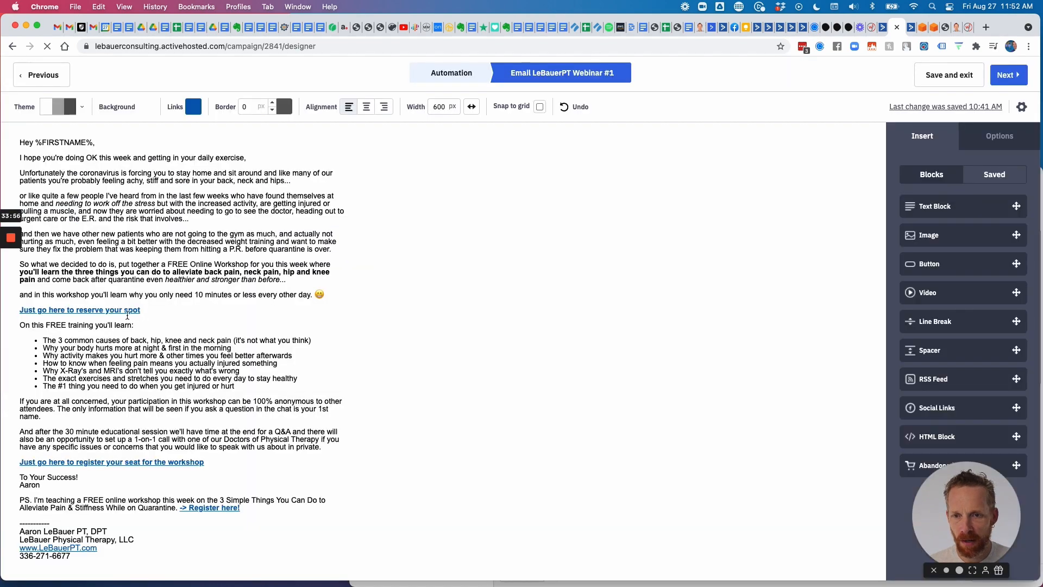
Open the 'reserve your spot' link's address settings and check the expired webinarjam registration page.
{"action": "left_click", "coordinate": [119, 309]}
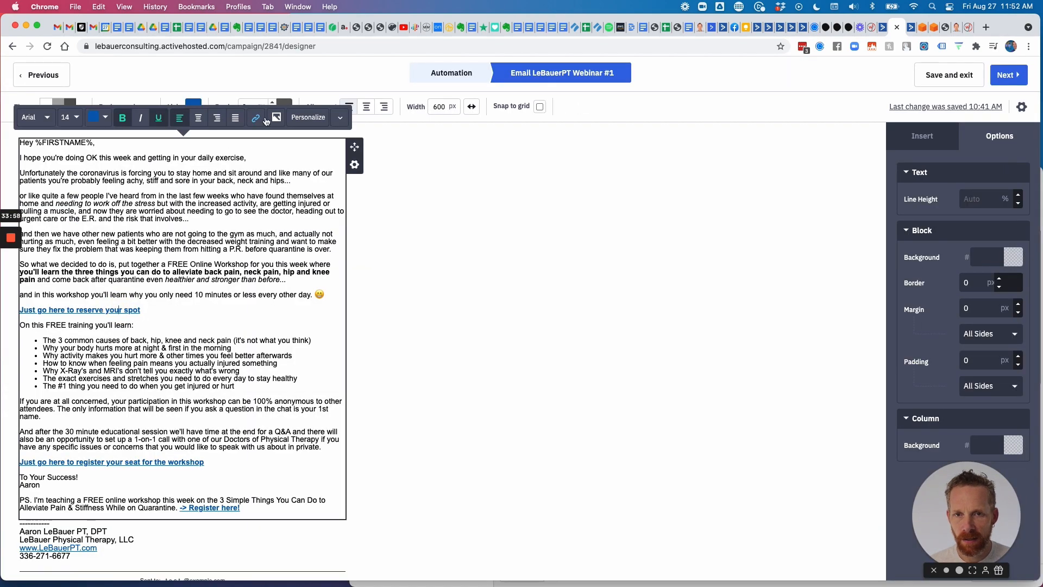
{"action": "left_click", "coordinate": [258, 118]}
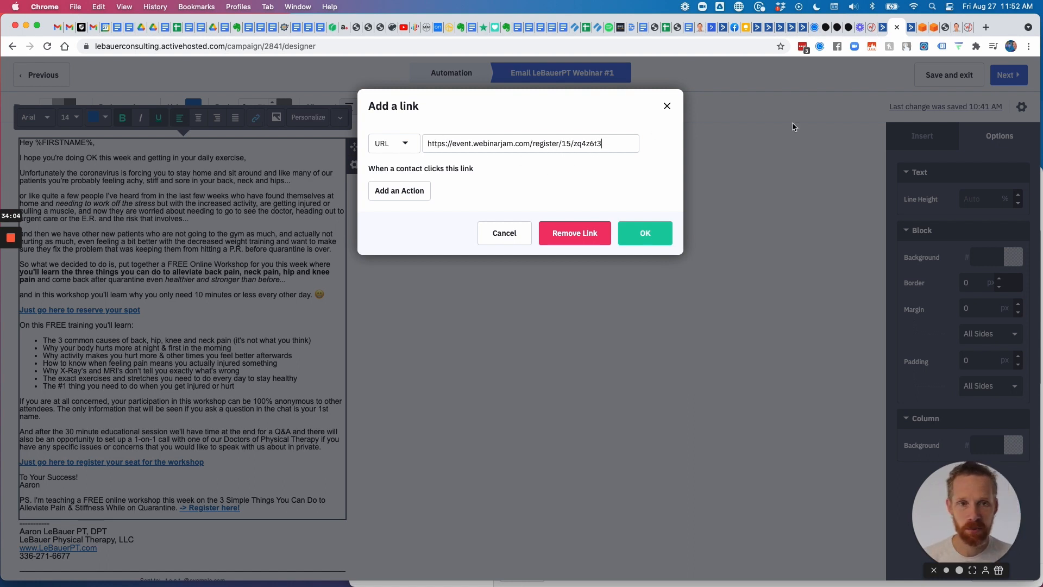
{"action": "left_click", "coordinate": [966, 29]}
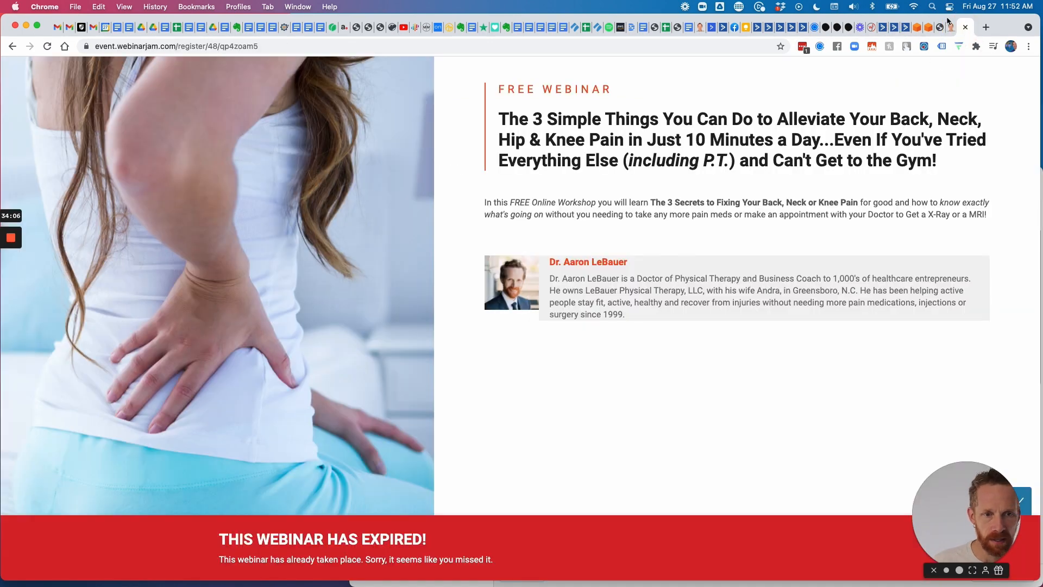
{"action": "left_click", "coordinate": [967, 29]}
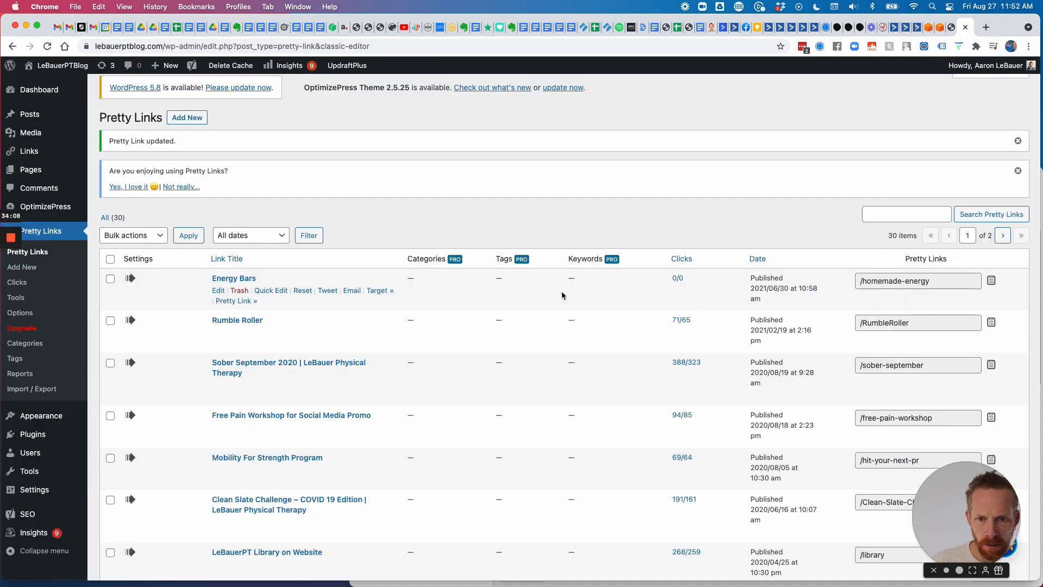
{"action": "scroll", "coordinate": [869, 181], "scroll_direction": "down", "scroll_amount": 2}
Search Pretty Links for 'Webinar' and copy the /Pain-Relief-Workshop link address.
{"action": "left_click", "coordinate": [880, 163]}
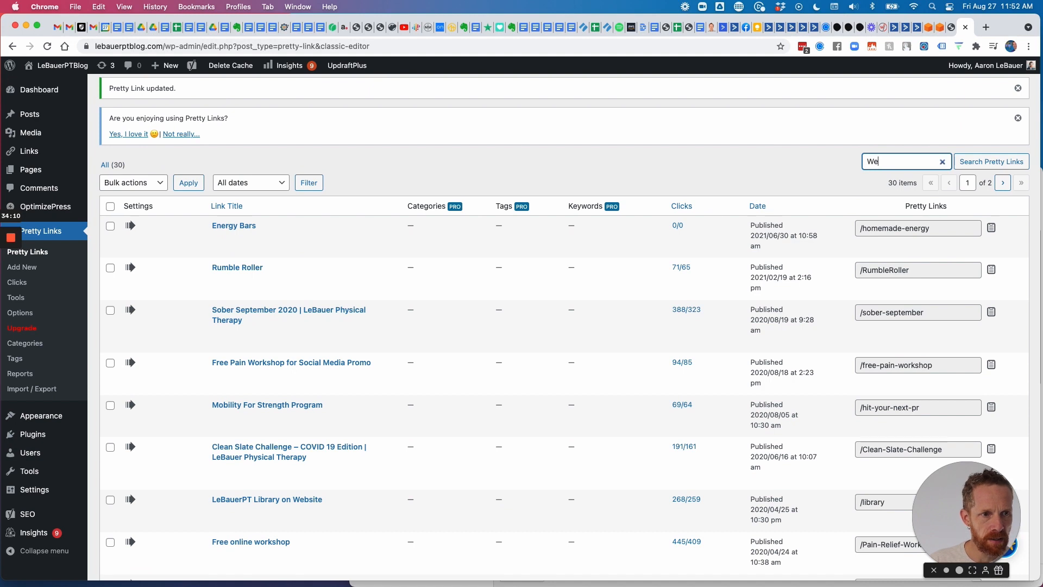
{"action": "key", "text": "Return"}
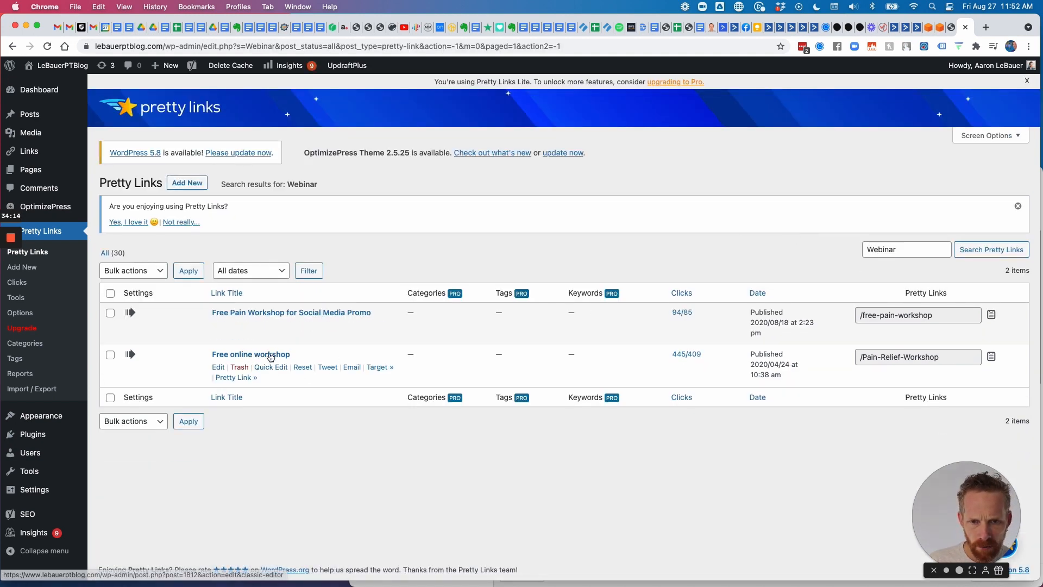
{"action": "left_click", "coordinate": [992, 357]}
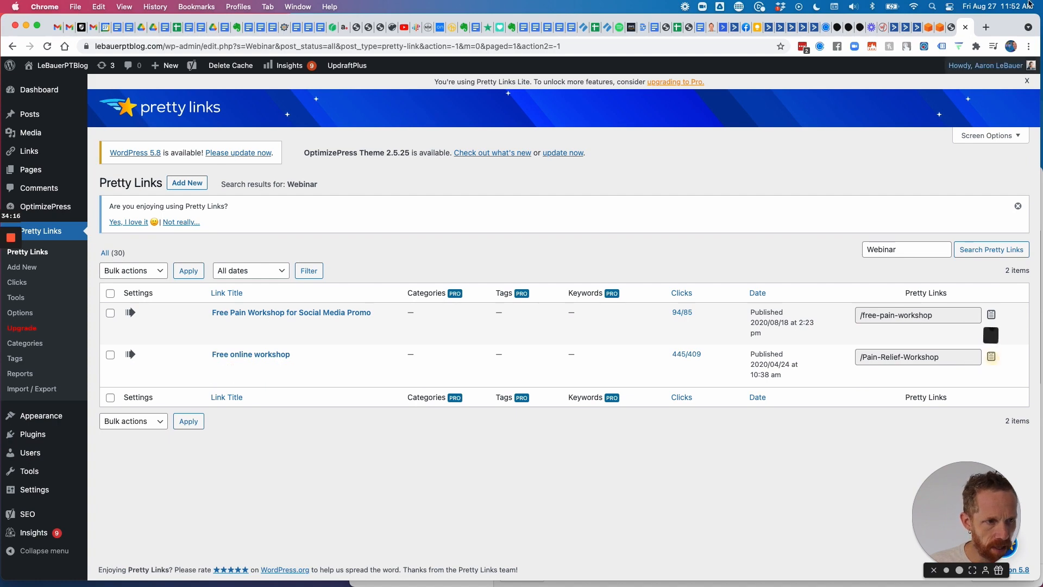
{"action": "left_click", "coordinate": [907, 28]}
{"action": "left_click", "coordinate": [907, 30]}
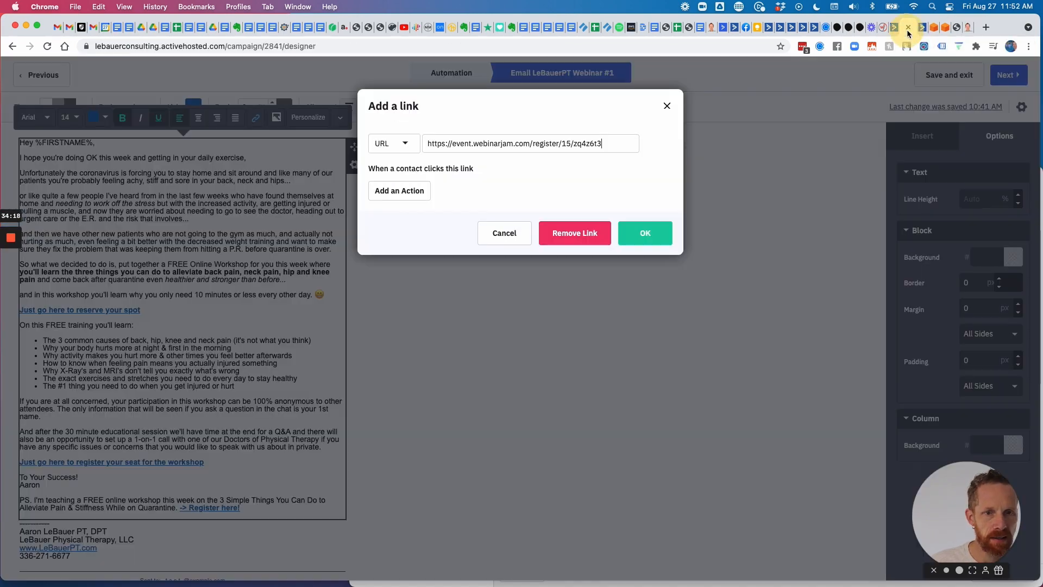
Replace the 'reserve your spot' link's webinarjam address with the Pain-Relief-Workshop pretty link.
{"action": "left_click_drag", "start_coordinate": [613, 143], "coordinate": [399, 142]}
{"action": "key", "text": "super+v"}
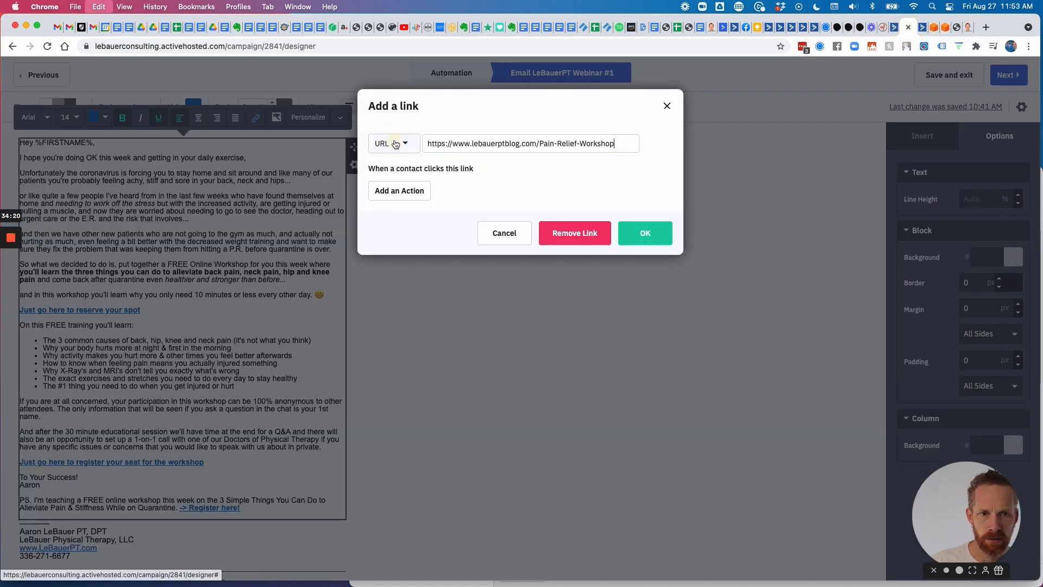
{"action": "scroll", "coordinate": [545, 209], "scroll_direction": "up", "scroll_amount": 5}
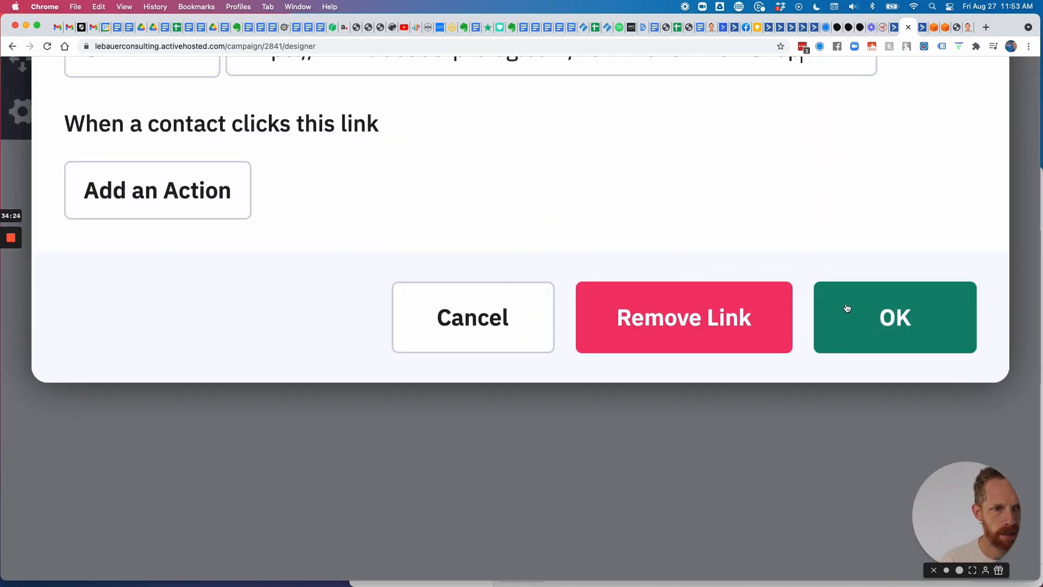
{"action": "left_click", "coordinate": [862, 308]}
{"action": "scroll", "coordinate": [594, 400], "scroll_direction": "down", "scroll_amount": 5}
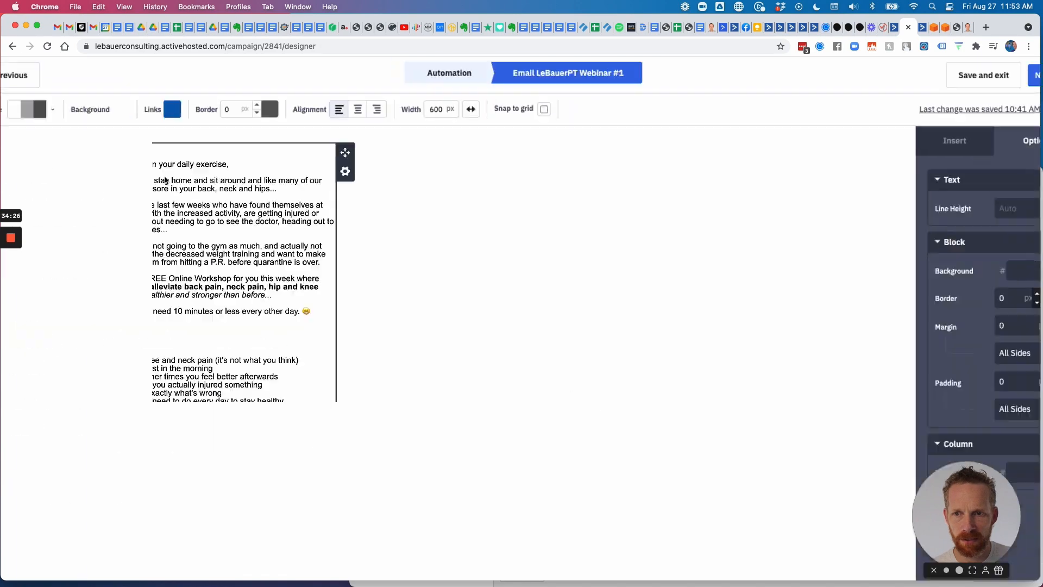
{"action": "scroll", "coordinate": [292, 272], "scroll_direction": "down", "scroll_amount": 2}
{"action": "scroll", "coordinate": [334, 263], "scroll_direction": "down", "scroll_amount": 1}
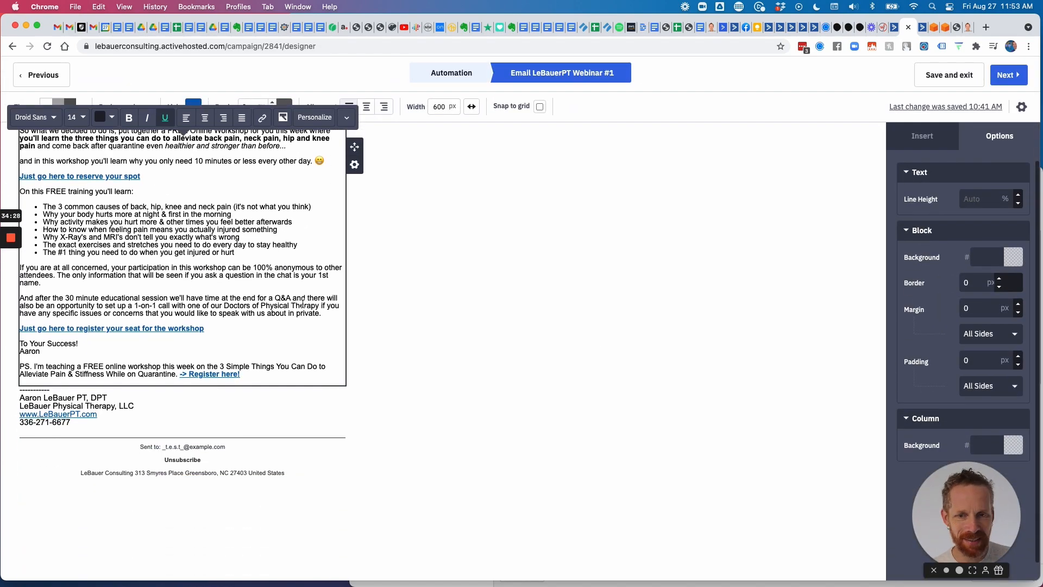
{"action": "scroll", "coordinate": [222, 357], "scroll_direction": "down", "scroll_amount": 1}
{"action": "scroll", "coordinate": [217, 348], "scroll_direction": "up", "scroll_amount": 2}
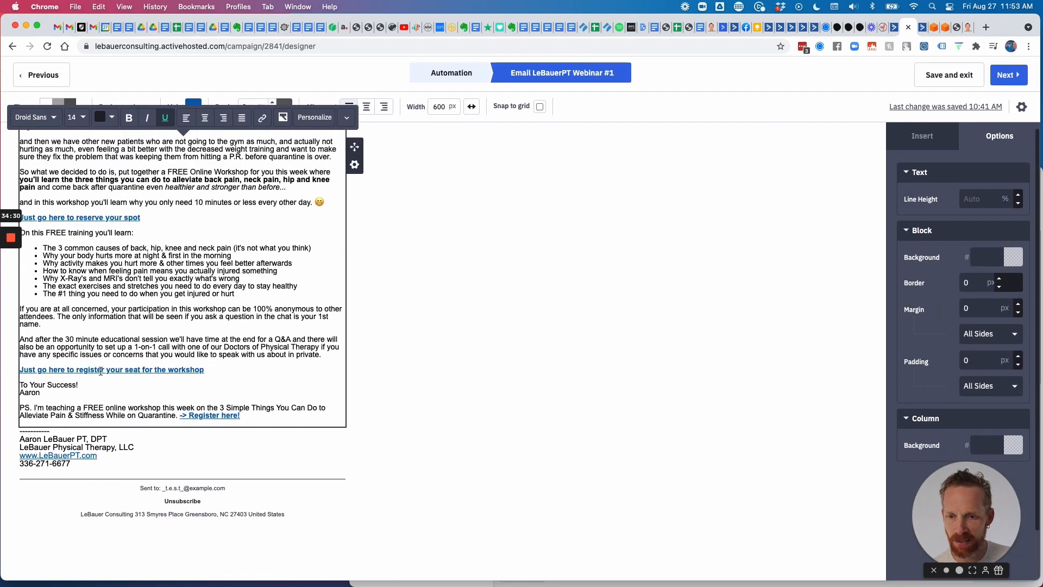
Point the 'register your seat' link to the Pain-Relief-Workshop pretty link.
{"action": "left_click", "coordinate": [97, 370]}
{"action": "left_click", "coordinate": [255, 118]}
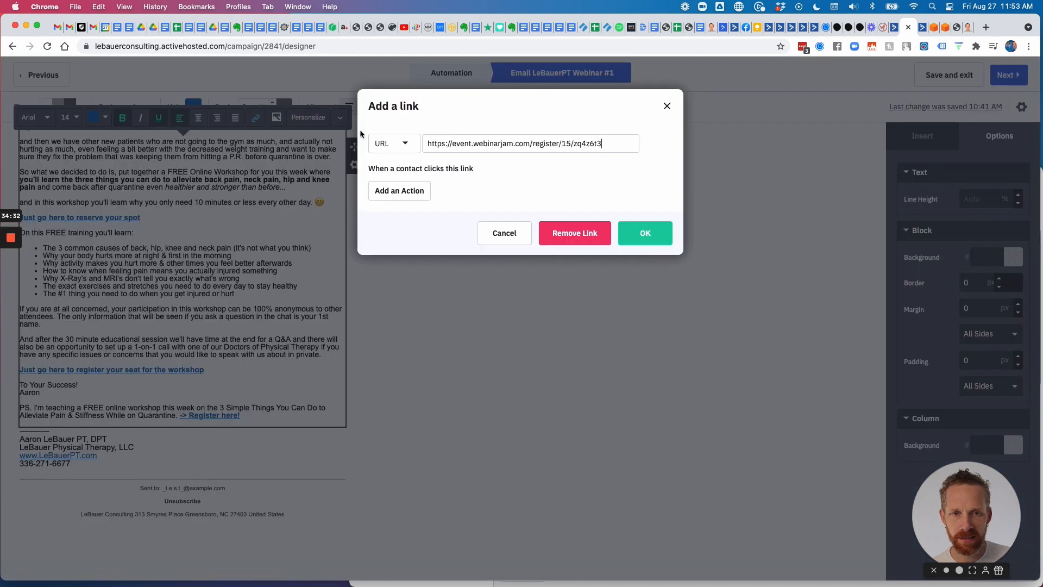
{"action": "double_click", "coordinate": [545, 145]}
{"action": "key", "text": "super+a"}
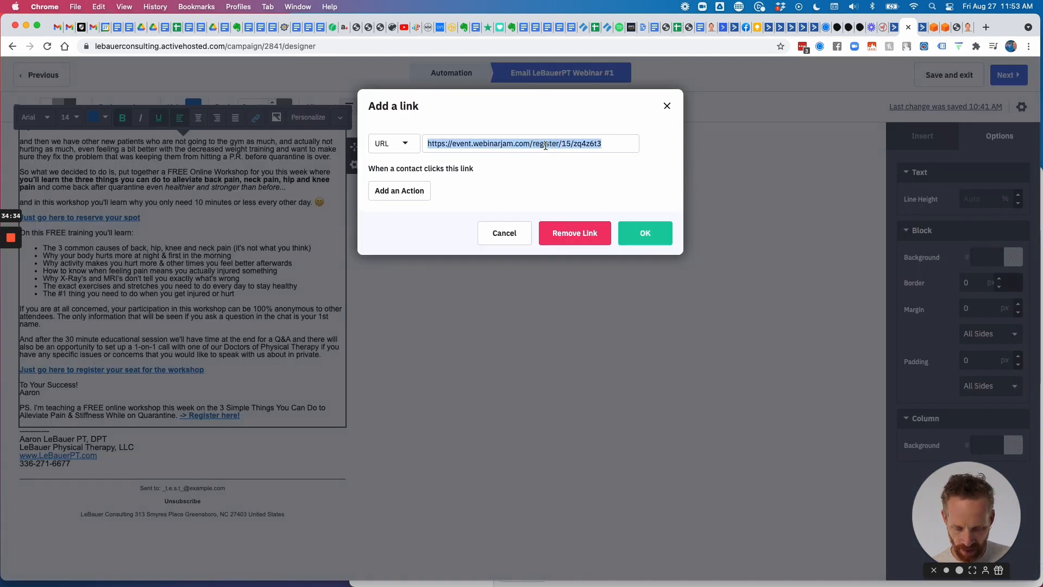
{"action": "key", "text": "super+v"}
{"action": "left_click", "coordinate": [623, 228]}
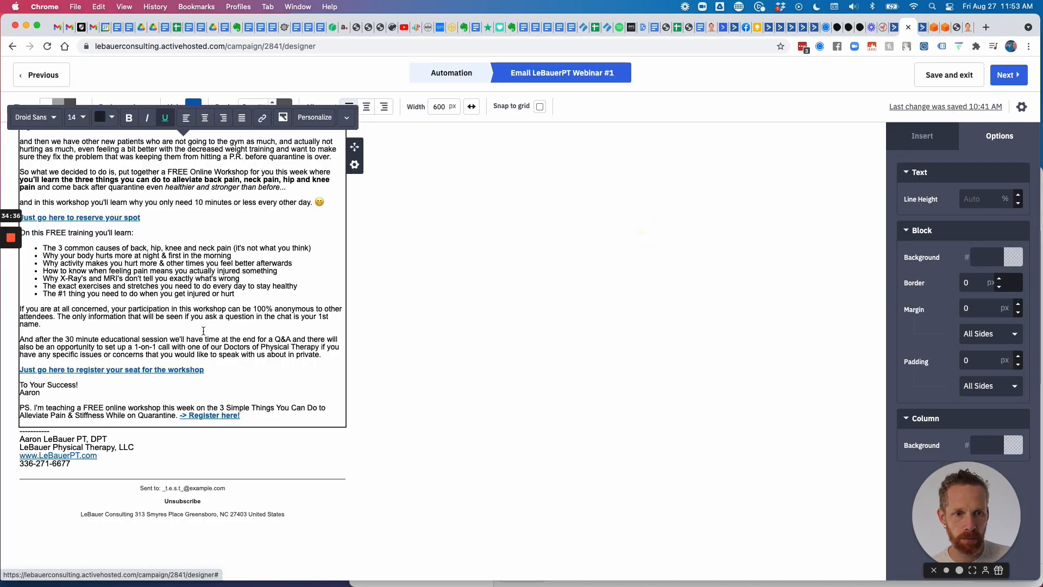
Point the '-> Register here!' link to the pretty link and finish editing the text block.
{"action": "left_click", "coordinate": [215, 415]}
{"action": "left_click", "coordinate": [255, 117]}
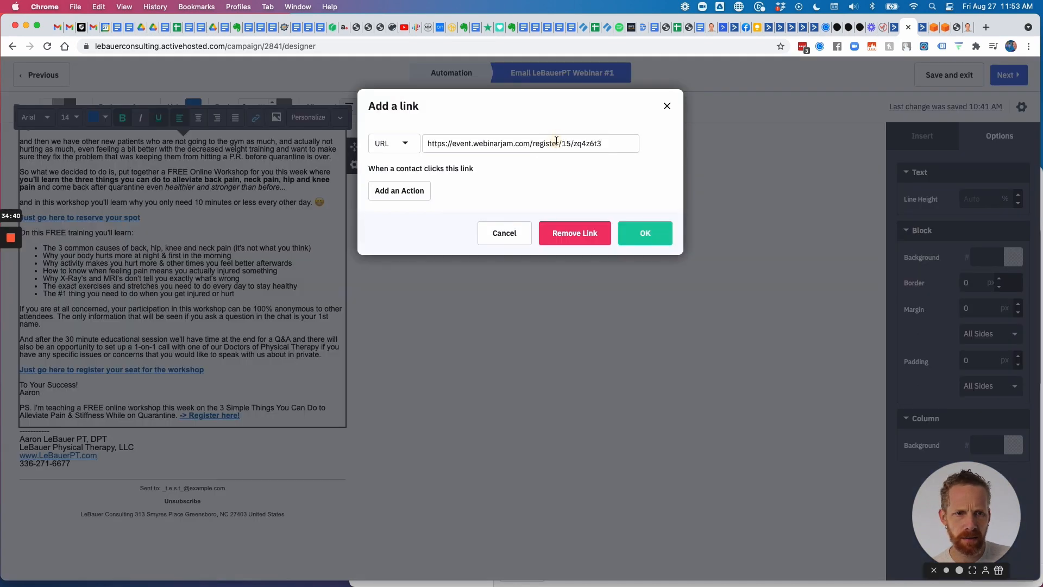
{"action": "triple_click", "coordinate": [549, 142]}
{"action": "key", "text": "super+v"}
{"action": "left_click", "coordinate": [642, 241]}
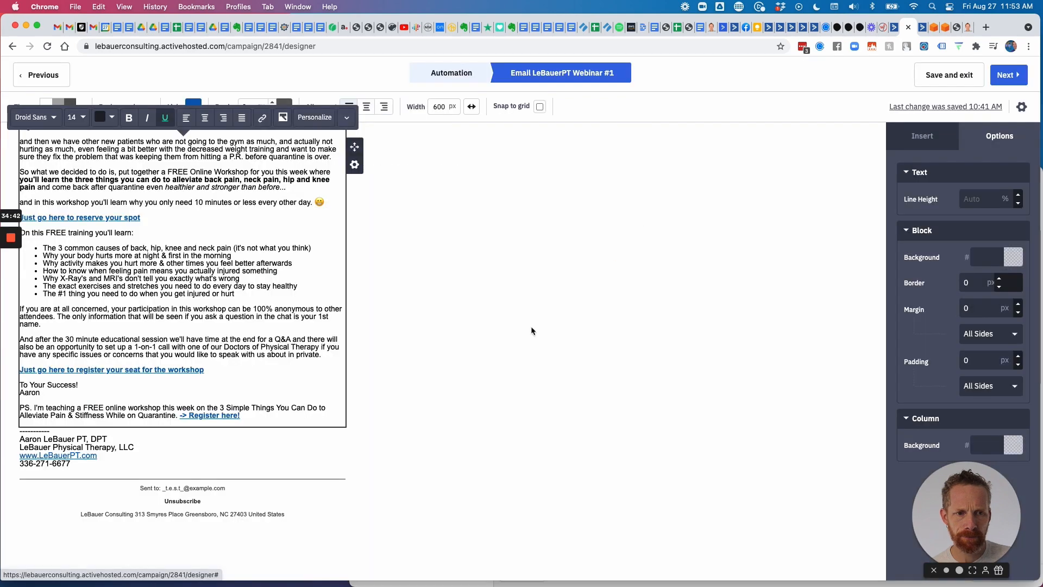
{"action": "scroll", "coordinate": [157, 311], "scroll_direction": "up", "scroll_amount": 3}
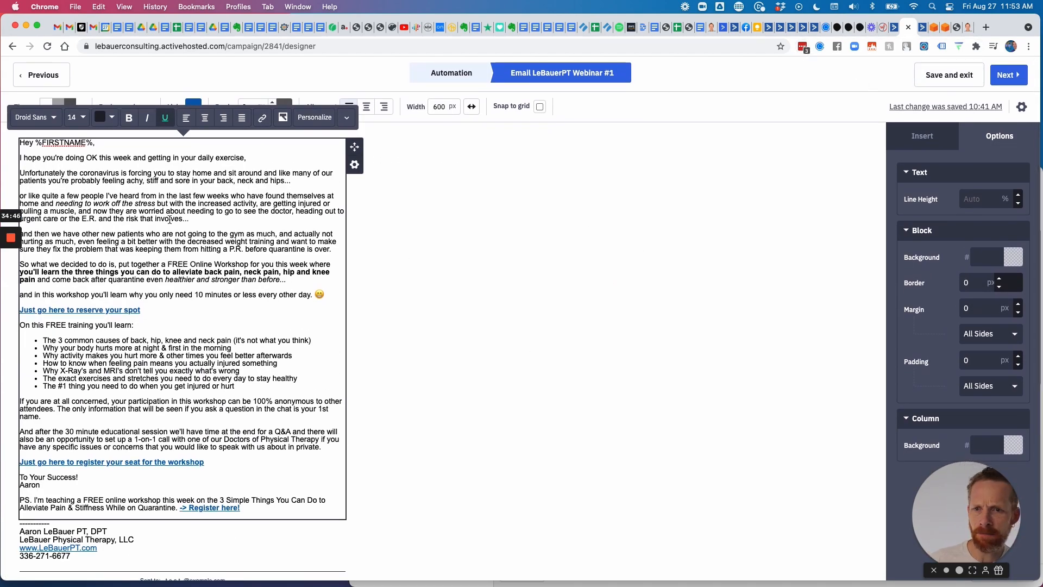
{"action": "left_click", "coordinate": [937, 79]}
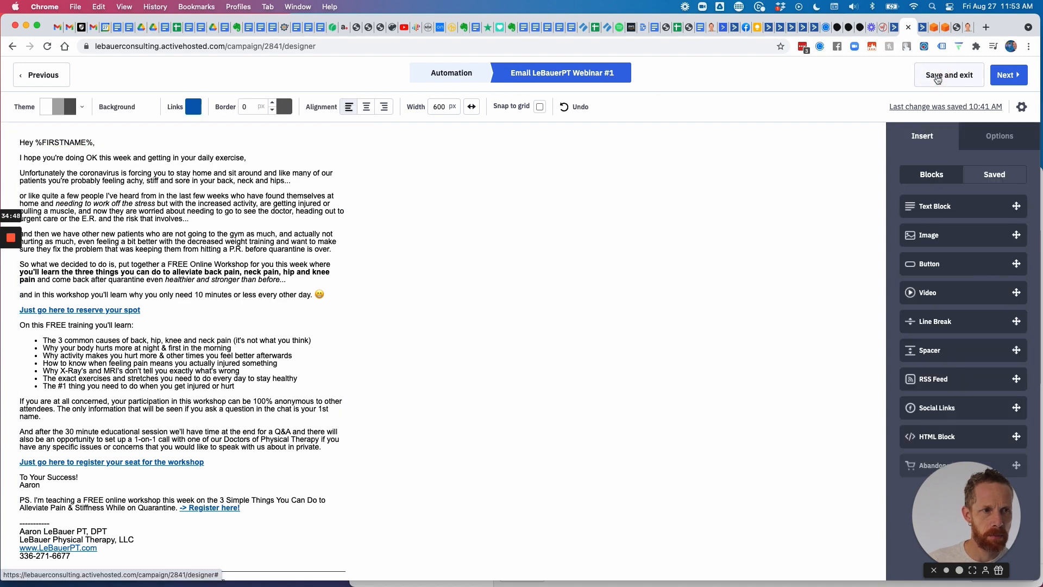
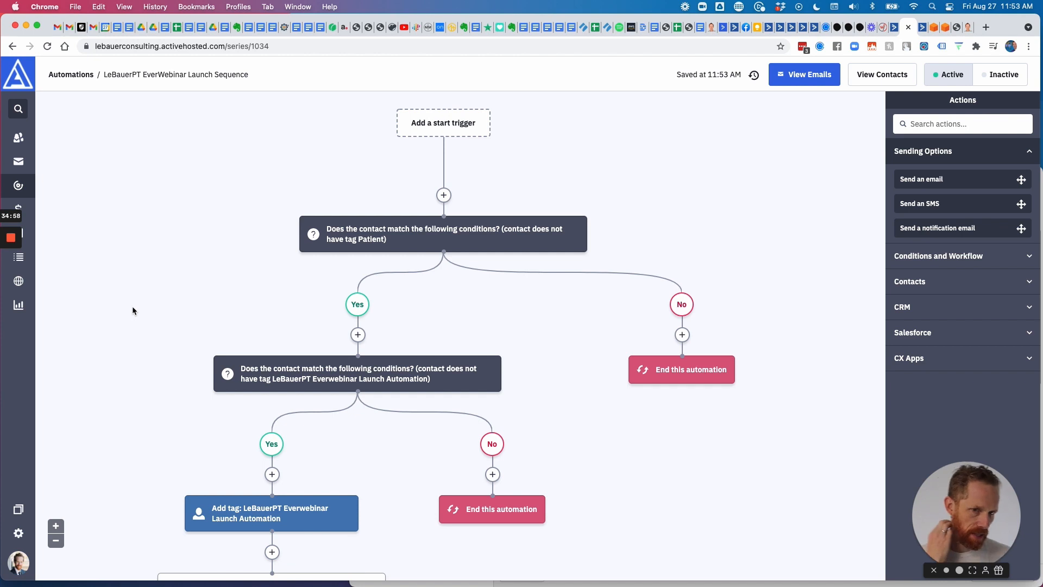
Review the LeBauerPT launch sequence's emails #1–#4, then open the Automations list in a new tab.
{"action": "scroll", "coordinate": [189, 300], "scroll_direction": "down", "scroll_amount": 10}
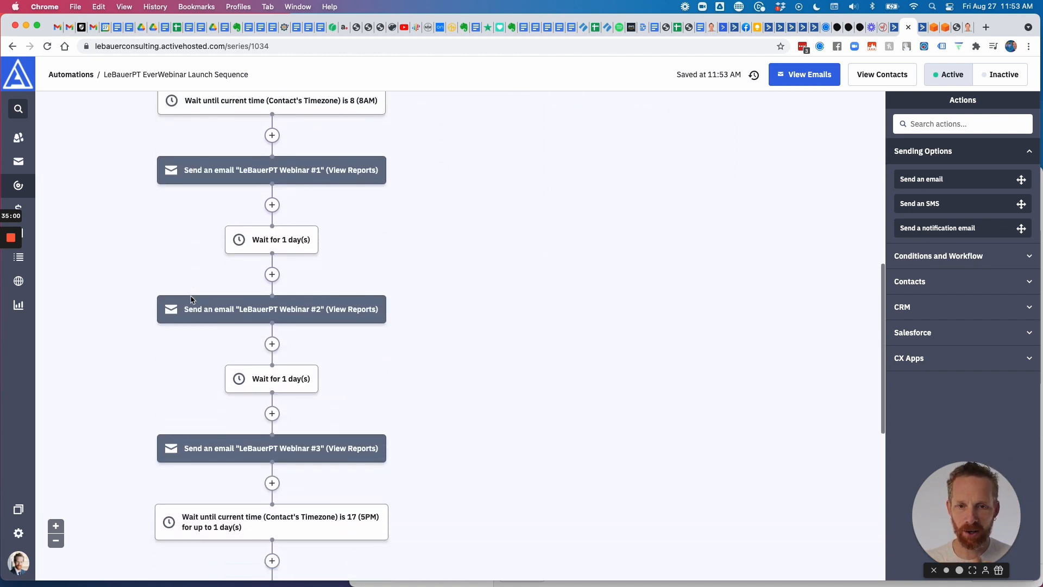
{"action": "scroll", "coordinate": [192, 301], "scroll_direction": "down", "scroll_amount": 6}
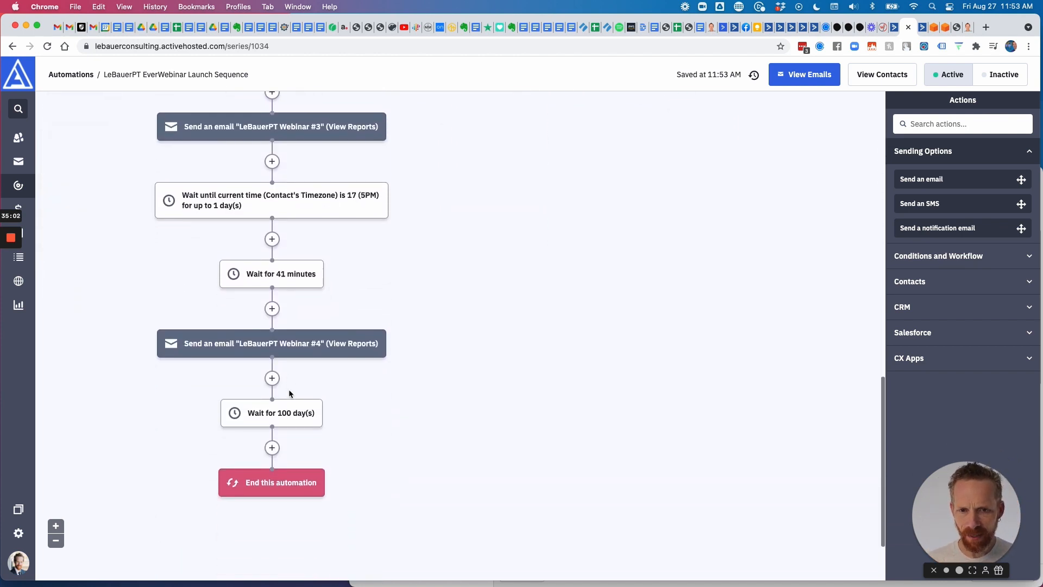
{"action": "scroll", "coordinate": [262, 358], "scroll_direction": "up", "scroll_amount": 1}
{"action": "scroll", "coordinate": [276, 352], "scroll_direction": "up", "scroll_amount": 4}
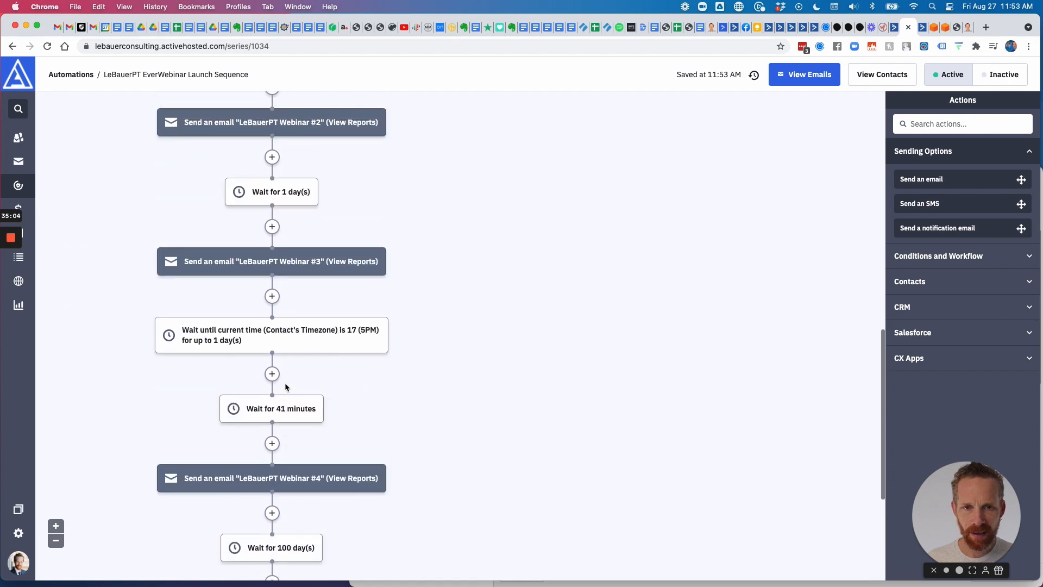
{"action": "scroll", "coordinate": [300, 278], "scroll_direction": "up", "scroll_amount": 8}
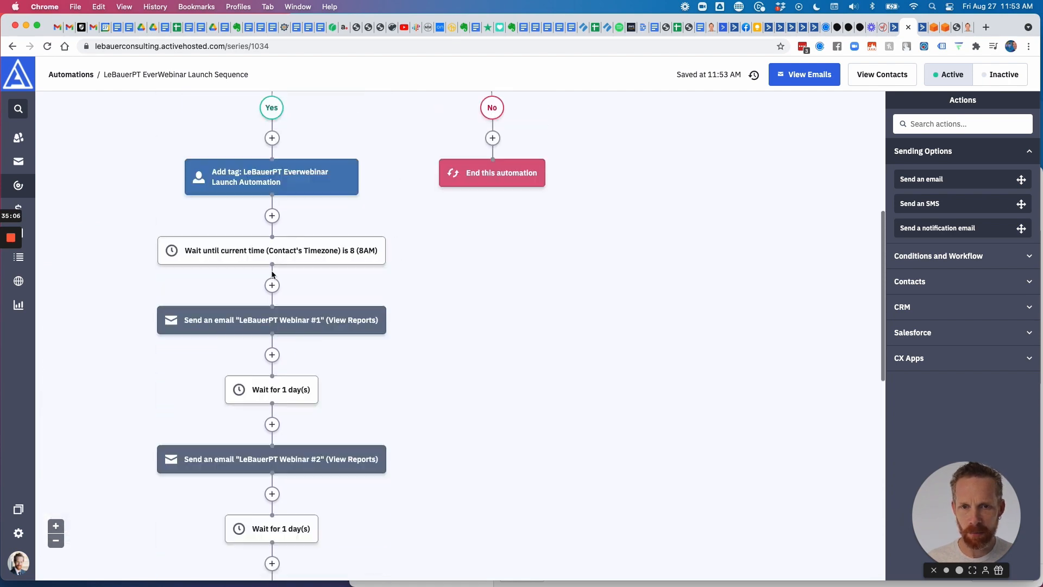
{"action": "scroll", "coordinate": [297, 393], "scroll_direction": "down", "scroll_amount": 10}
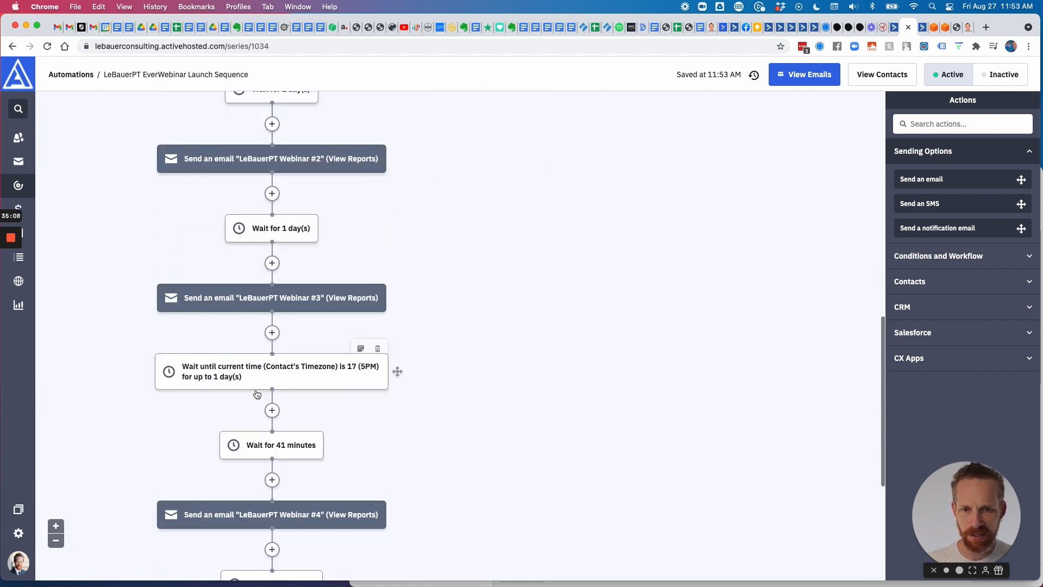
{"action": "right_click", "coordinate": [21, 186]}
{"action": "key", "text": "Return"}
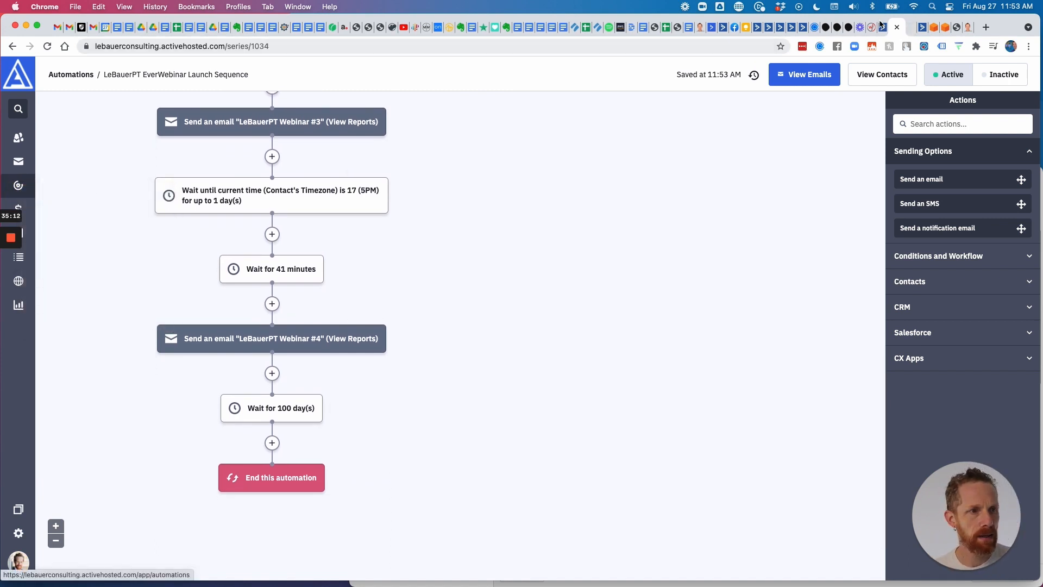
In the new tab, search automations for 'launch' and open Blueprint EverWebinar Launch Sequence.
{"action": "left_click", "coordinate": [911, 30]}
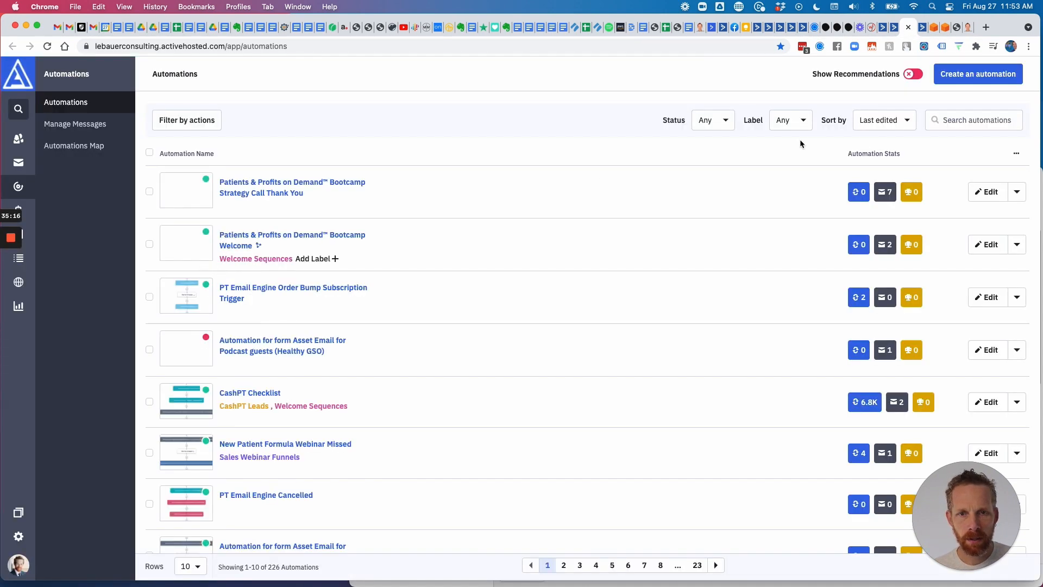
{"action": "left_click", "coordinate": [962, 121]}
{"action": "type", "text": "launch"}
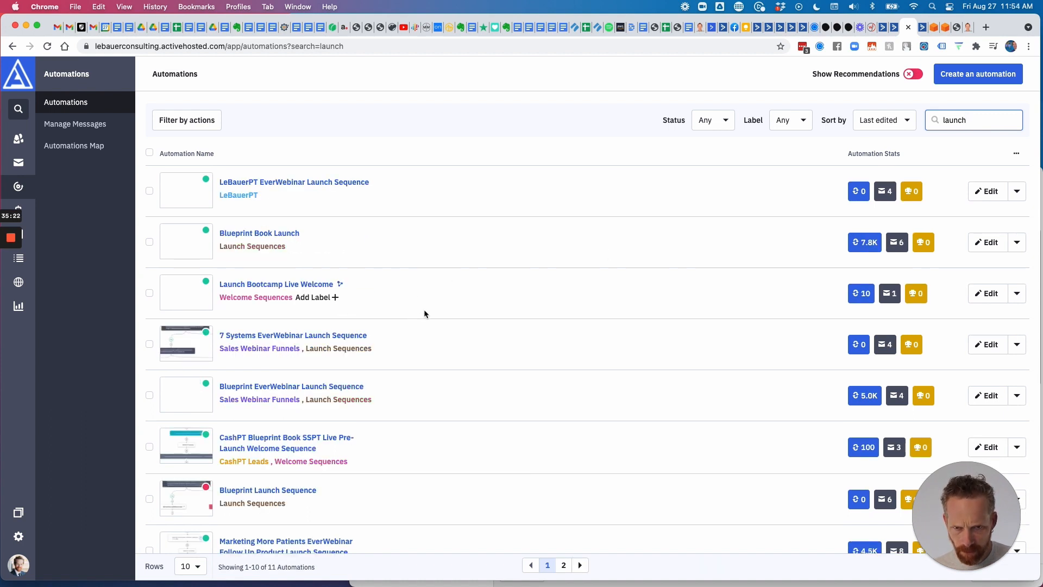
{"action": "scroll", "coordinate": [432, 313], "scroll_direction": "down", "scroll_amount": 3}
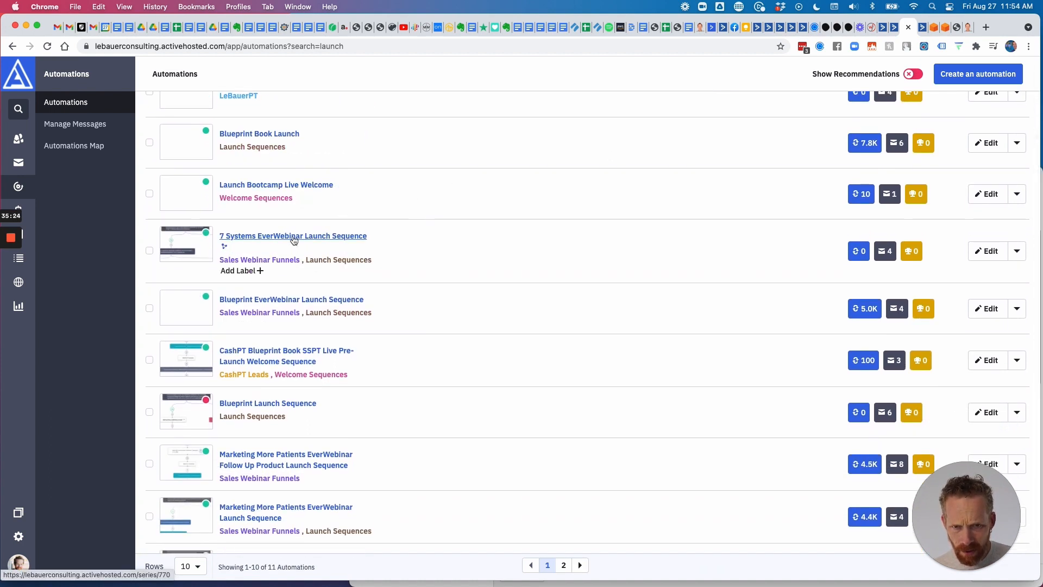
{"action": "left_click", "coordinate": [293, 289]}
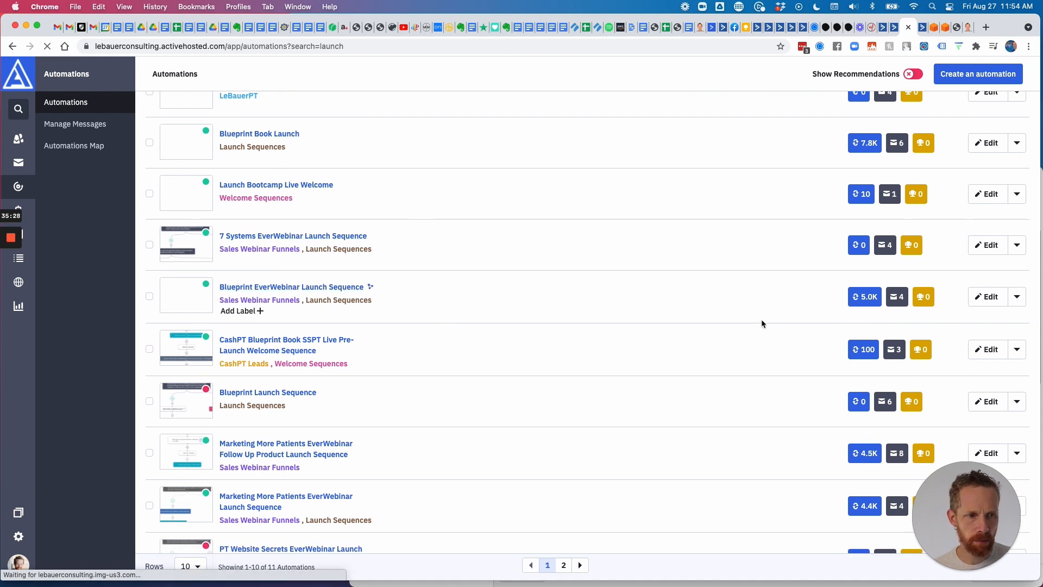
{"action": "mouse_move", "coordinate": [870, 301]}
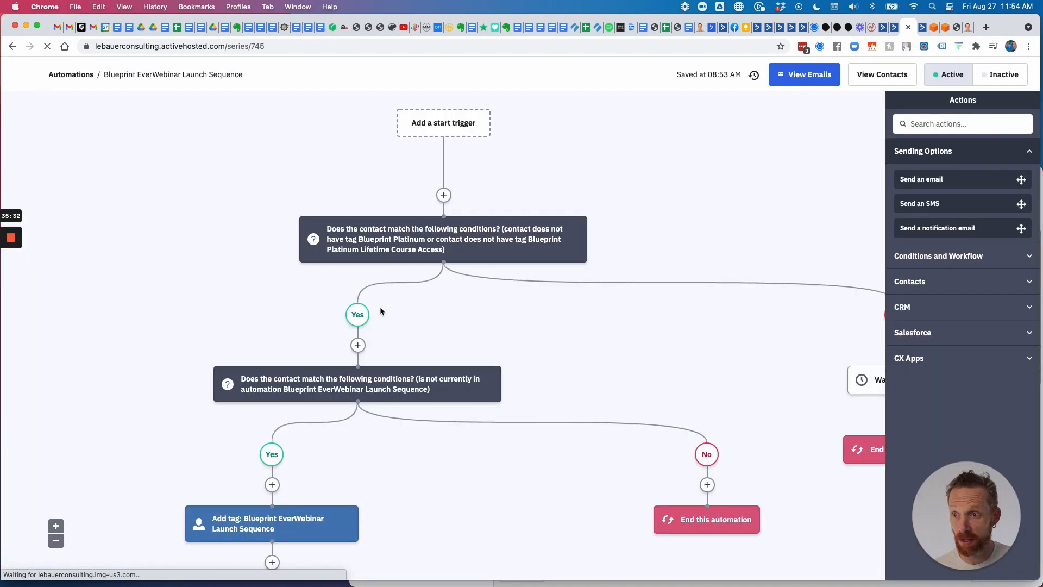
Look over the Blueprint workflow's emails and CashPT Clients routing, briefly comparing with the LeBauerPT sequence.
{"action": "scroll", "coordinate": [380, 308], "scroll_direction": "down", "scroll_amount": 10}
{"action": "scroll", "coordinate": [380, 311], "scroll_direction": "down", "scroll_amount": 15}
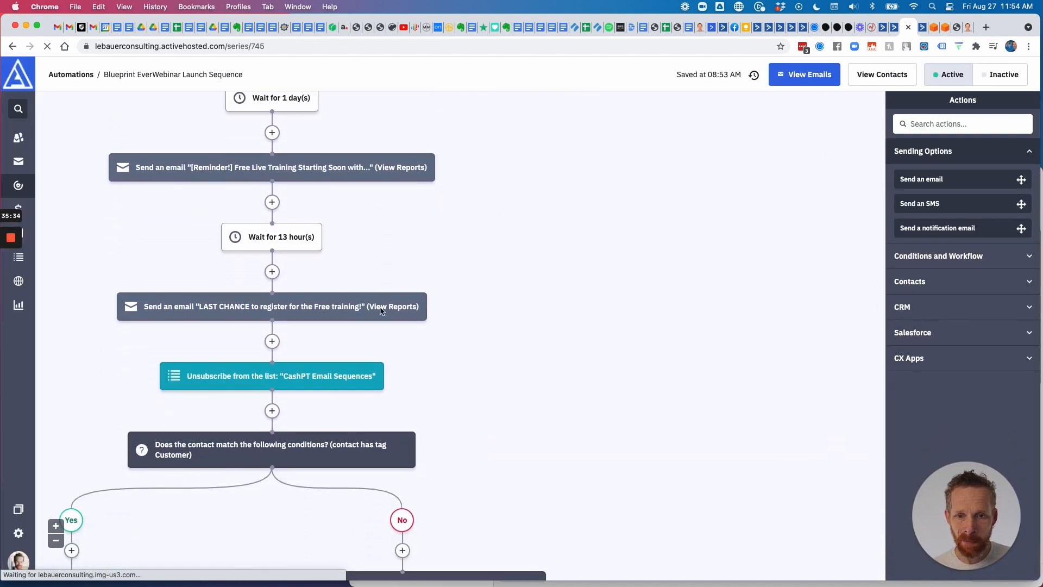
{"action": "scroll", "coordinate": [379, 310], "scroll_direction": "left", "scroll_amount": 3}
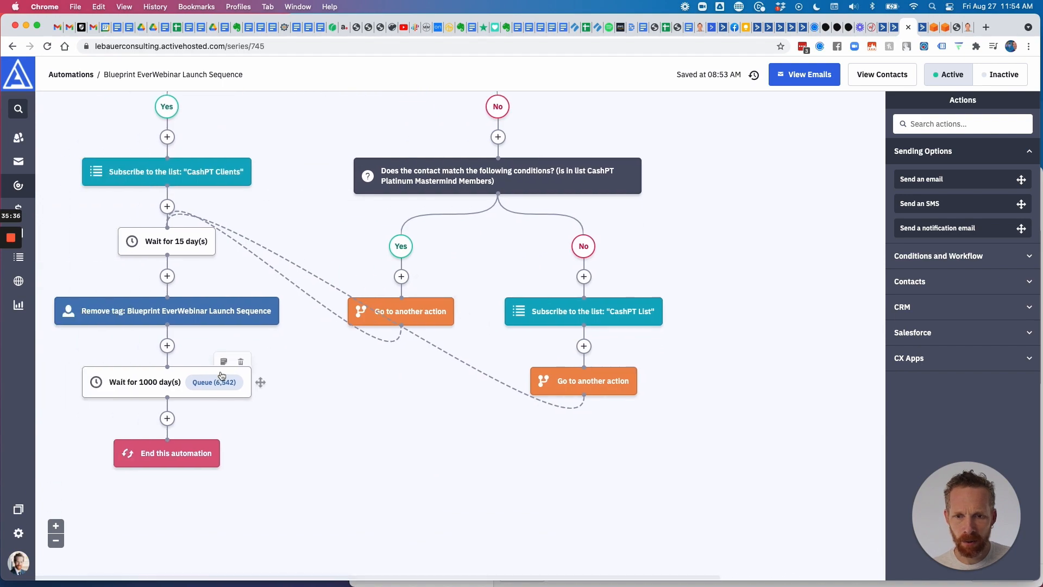
{"action": "scroll", "coordinate": [237, 382], "scroll_direction": "up", "scroll_amount": 10}
{"action": "scroll", "coordinate": [239, 384], "scroll_direction": "up", "scroll_amount": 10}
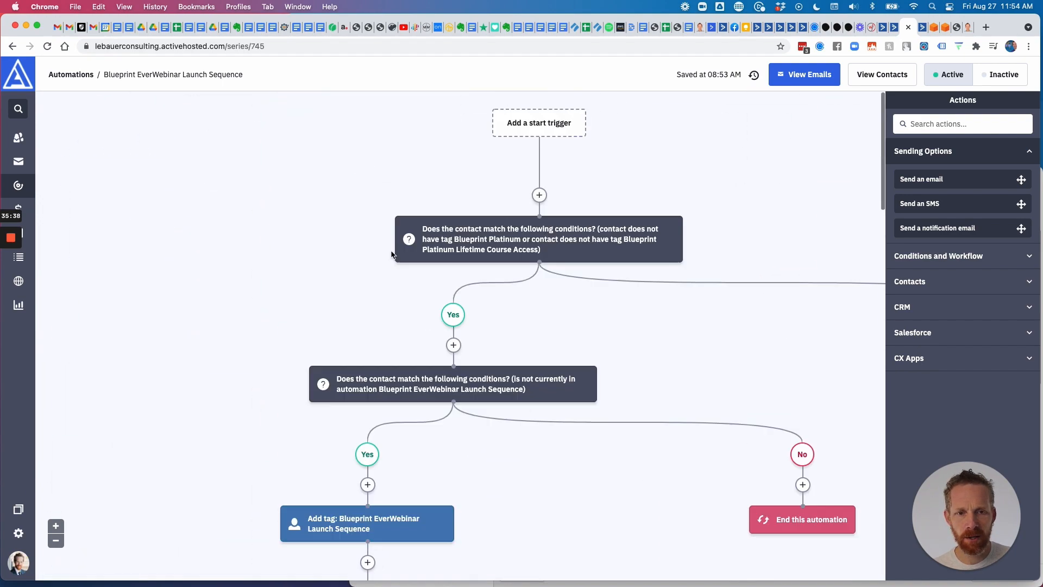
{"action": "scroll", "coordinate": [394, 259], "scroll_direction": "down", "scroll_amount": 15}
{"action": "scroll", "coordinate": [317, 269], "scroll_direction": "up", "scroll_amount": 10}
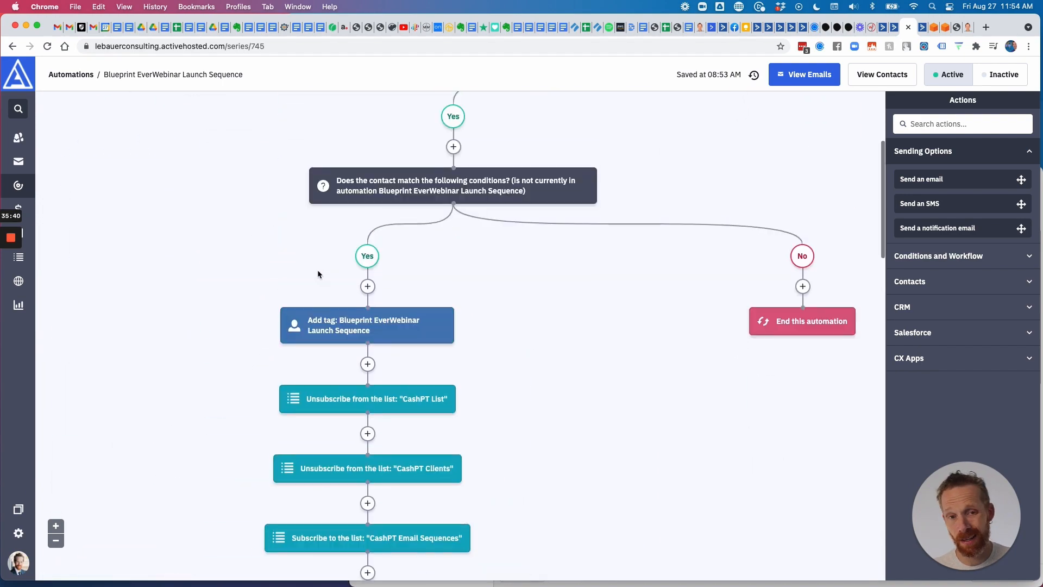
{"action": "scroll", "coordinate": [327, 270], "scroll_direction": "right", "scroll_amount": 3}
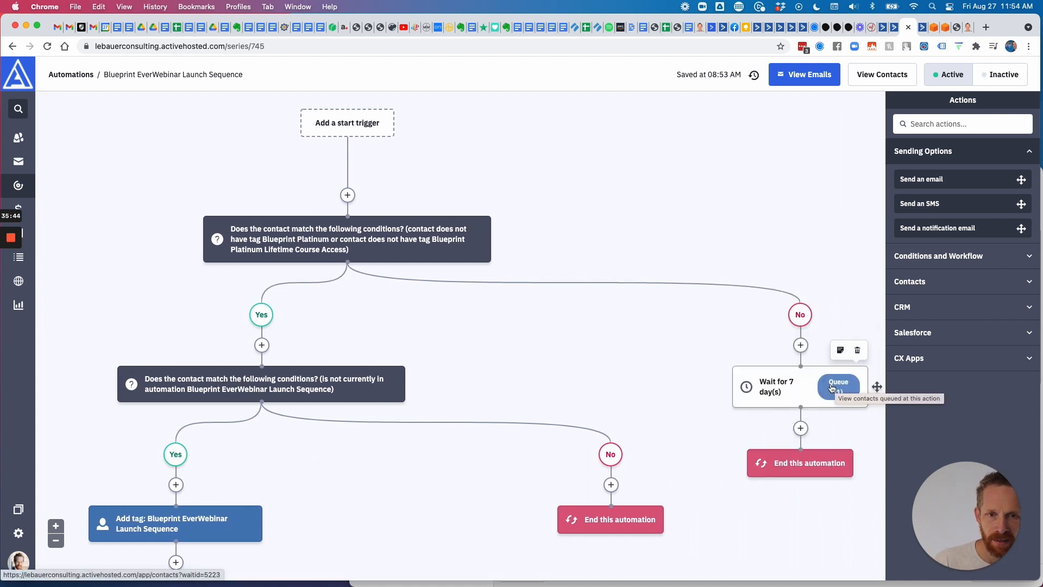
{"action": "scroll", "coordinate": [571, 351], "scroll_direction": "left", "scroll_amount": 5}
{"action": "scroll", "coordinate": [490, 317], "scroll_direction": "down", "scroll_amount": 15}
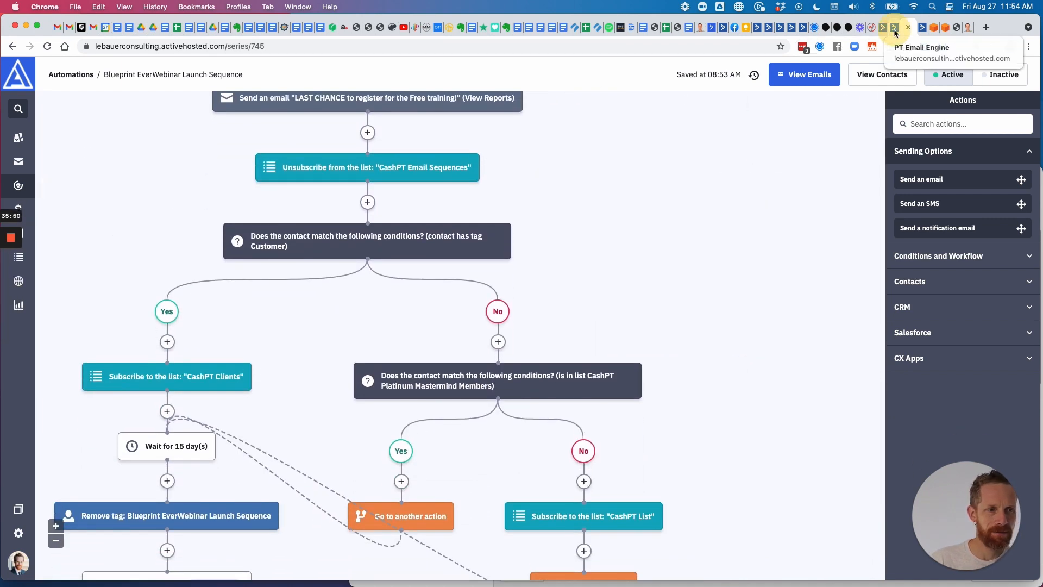
{"action": "left_click", "coordinate": [914, 28]}
{"action": "left_click", "coordinate": [911, 26]}
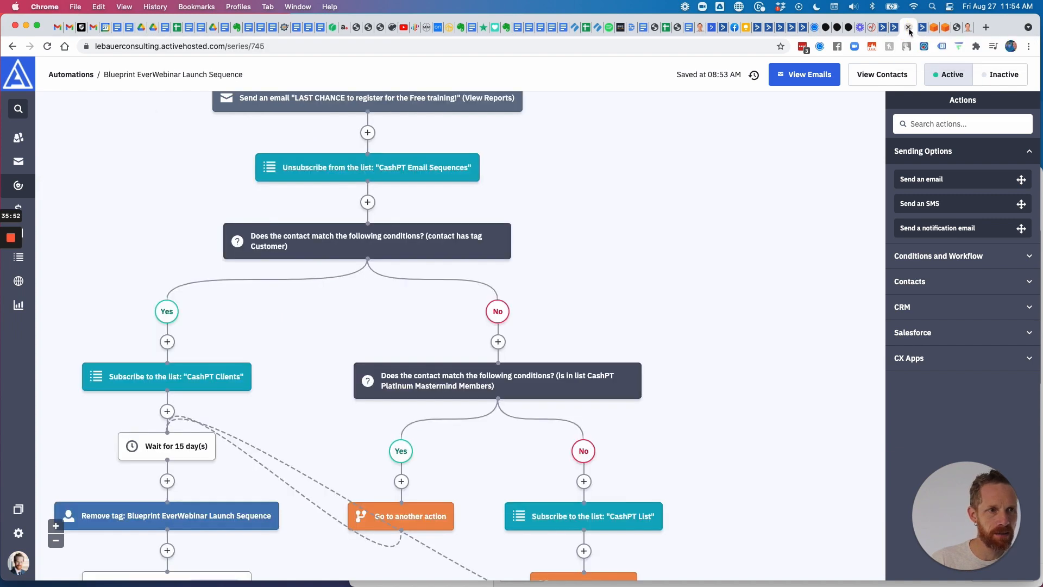
Return to the 'launch' automations list, then move through Pretty Links to EverWebinar and close the links dialog.
{"action": "left_click", "coordinate": [11, 47]}
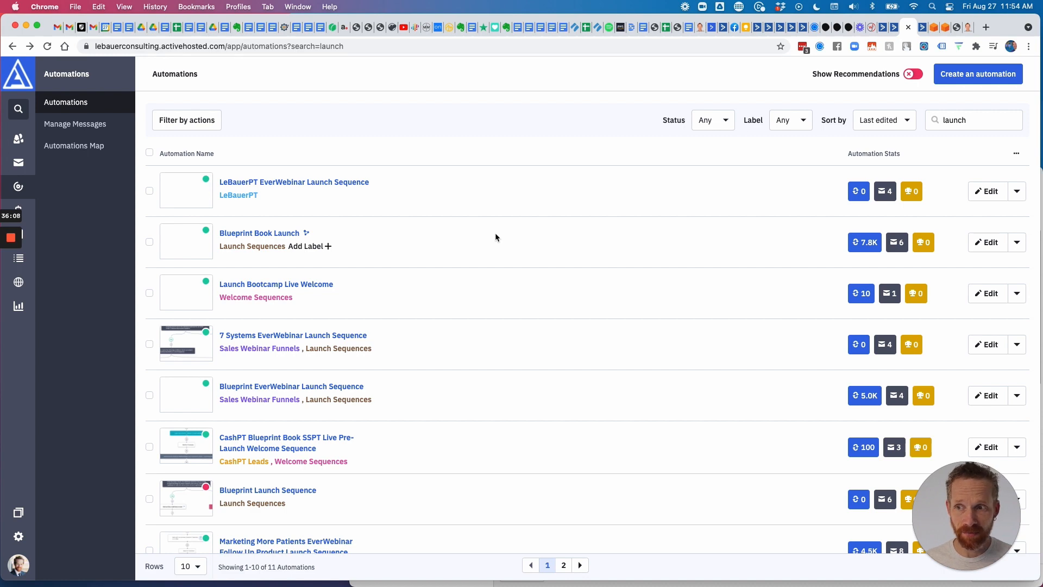
{"action": "left_click", "coordinate": [967, 27]}
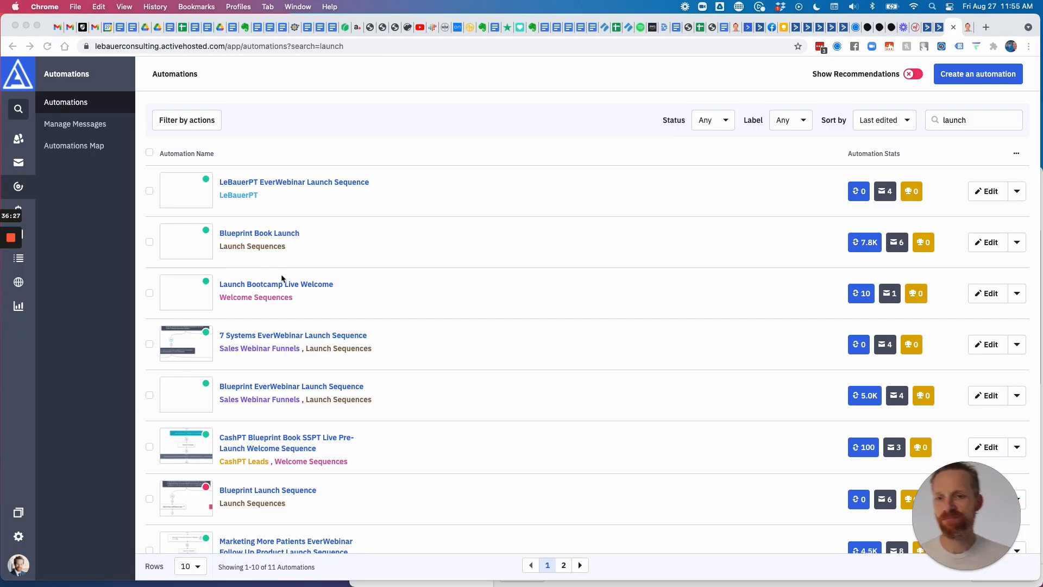
{"action": "left_click", "coordinate": [917, 30]}
{"action": "left_click", "coordinate": [785, 142]}
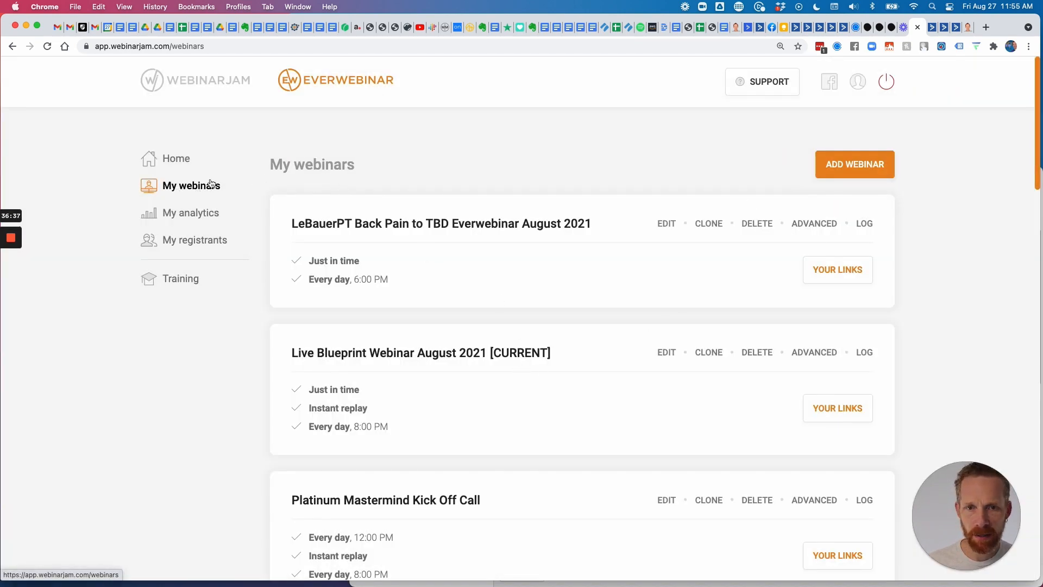
Open the LeBauerPT Back Pain webinar's Live step and scroll through its settings.
{"action": "left_click", "coordinate": [335, 88]}
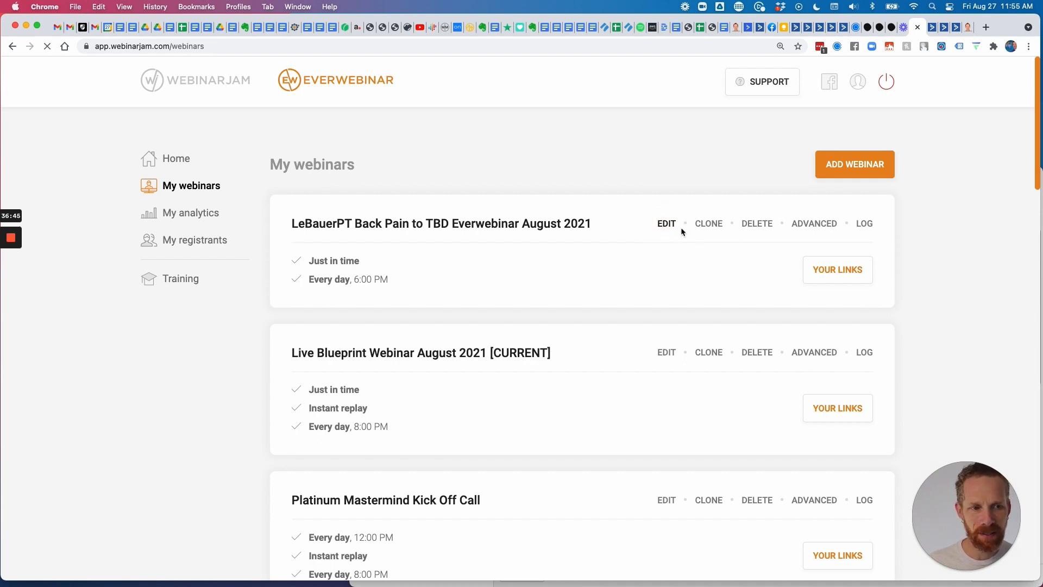
{"action": "left_click", "coordinate": [665, 225]}
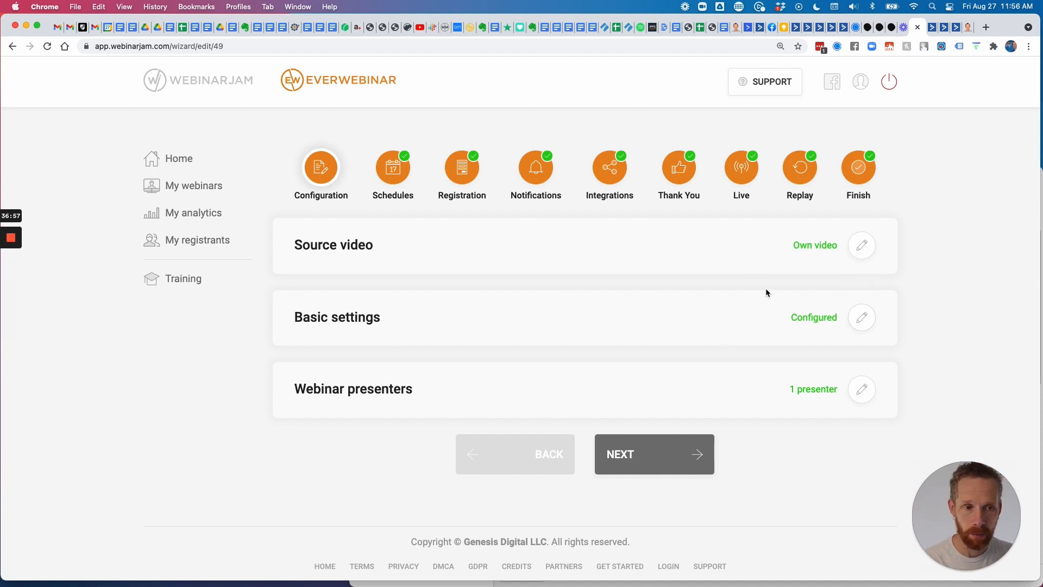
{"action": "left_click", "coordinate": [741, 167]}
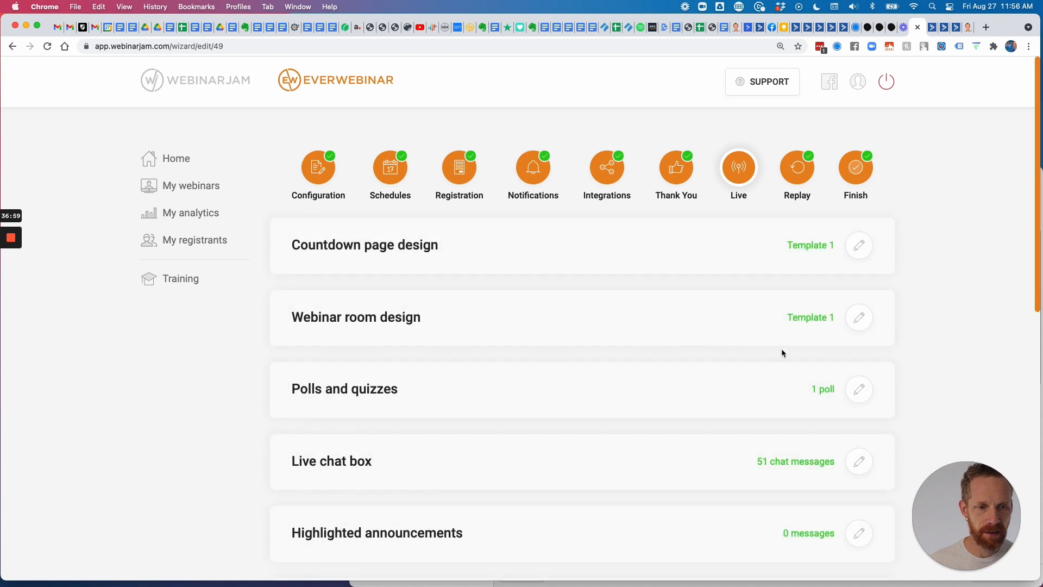
{"action": "scroll", "coordinate": [782, 353], "scroll_direction": "down", "scroll_amount": 8}
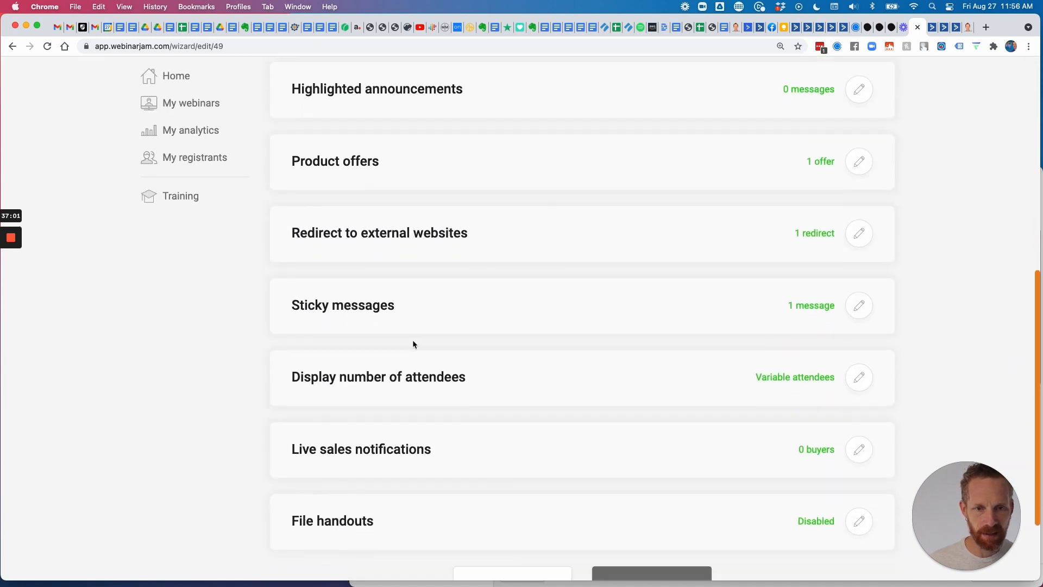
{"action": "scroll", "coordinate": [412, 343], "scroll_direction": "down", "scroll_amount": 2}
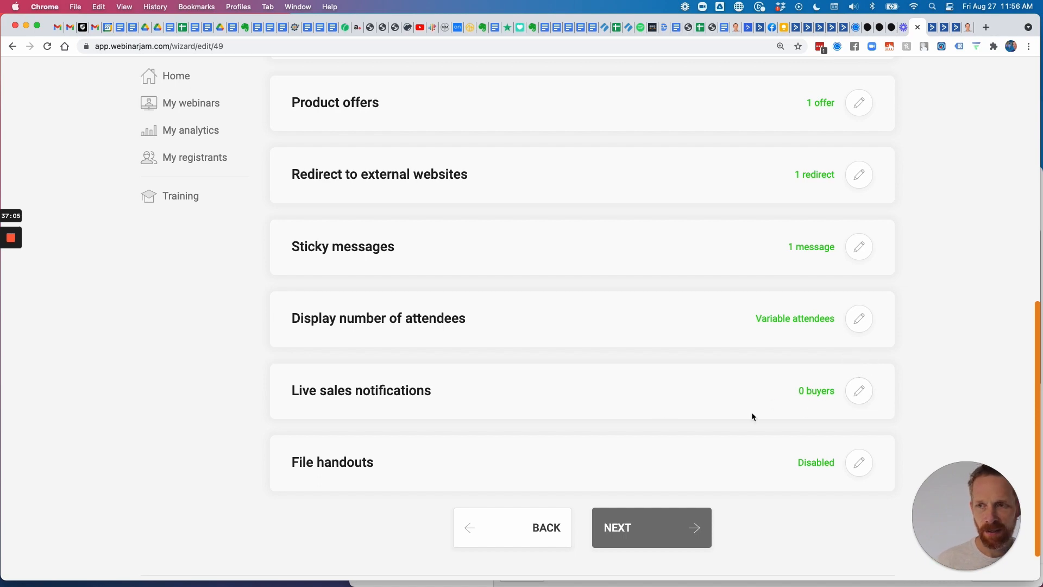
{"action": "scroll", "coordinate": [566, 387], "scroll_direction": "up", "scroll_amount": 1}
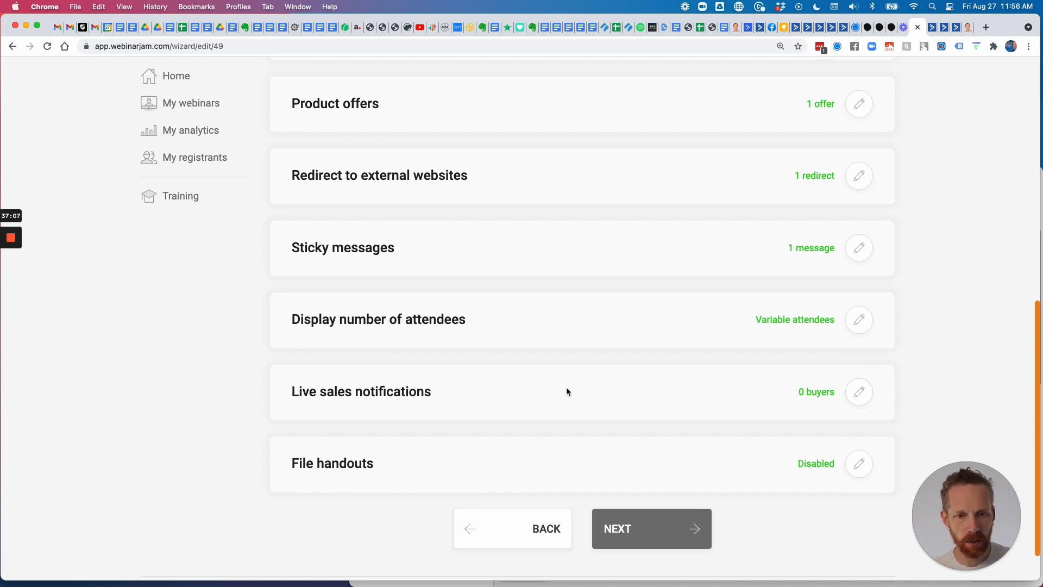
{"action": "scroll", "coordinate": [566, 387], "scroll_direction": "up", "scroll_amount": 10}
Open the Live step of Live Blueprint Webinar August 2021 [CURRENT], showing 245 chat messages and 13 buyers.
{"action": "left_click", "coordinate": [198, 187]}
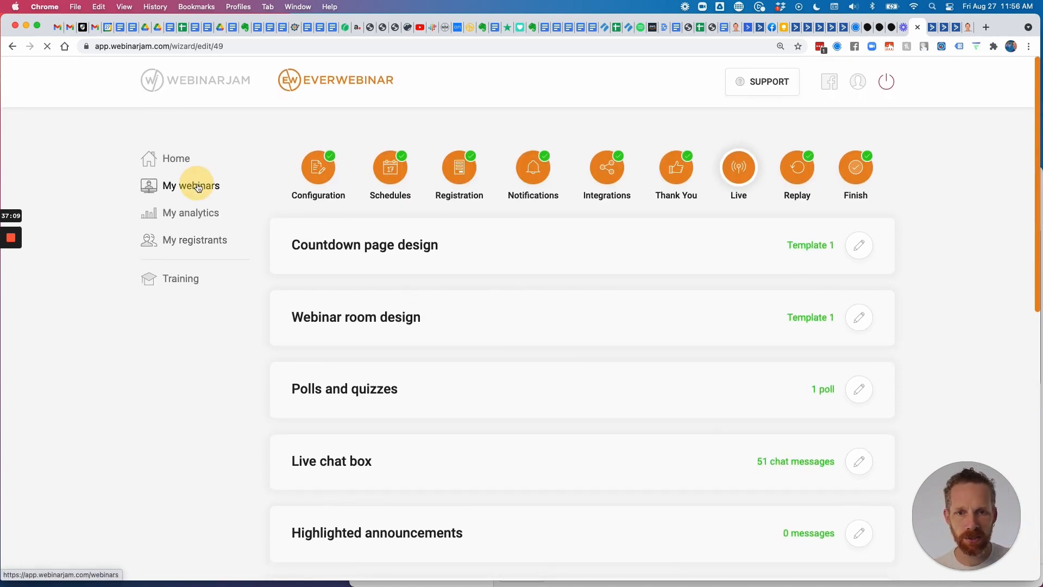
{"action": "scroll", "coordinate": [474, 295], "scroll_direction": "down", "scroll_amount": 5}
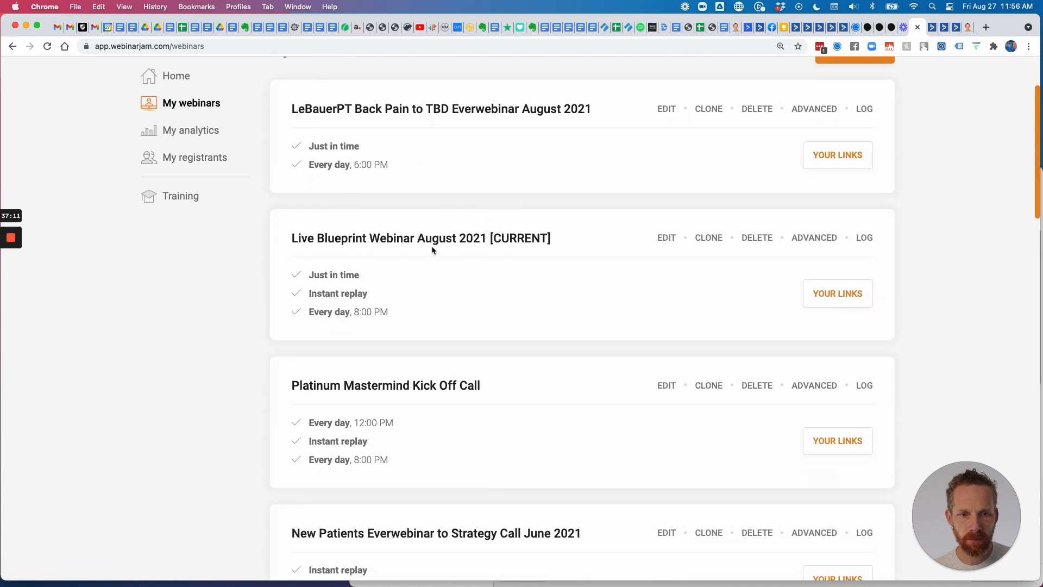
{"action": "left_click", "coordinate": [668, 232]}
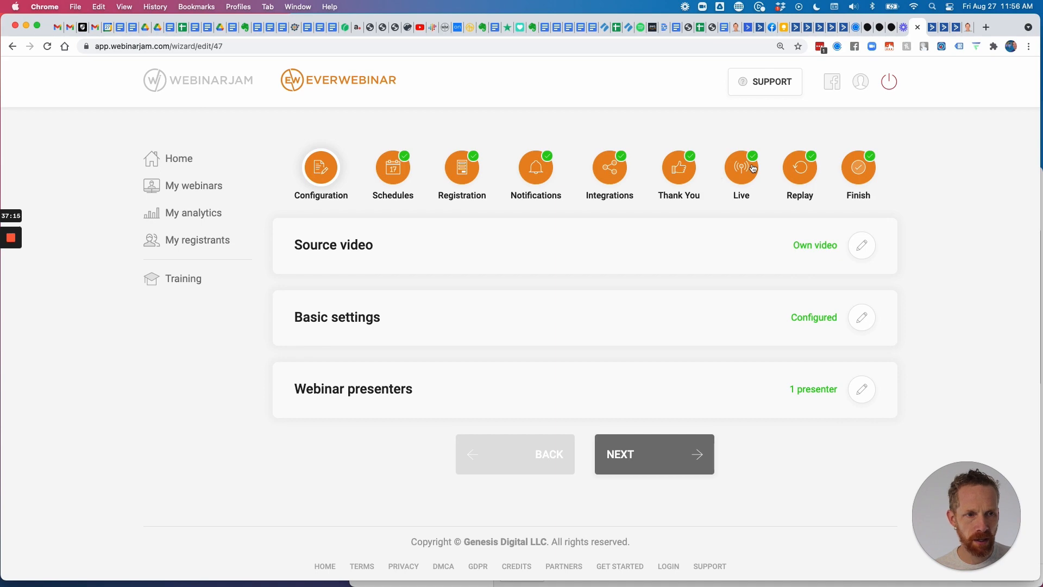
{"action": "left_click", "coordinate": [753, 169]}
{"action": "scroll", "coordinate": [657, 356], "scroll_direction": "down", "scroll_amount": 8}
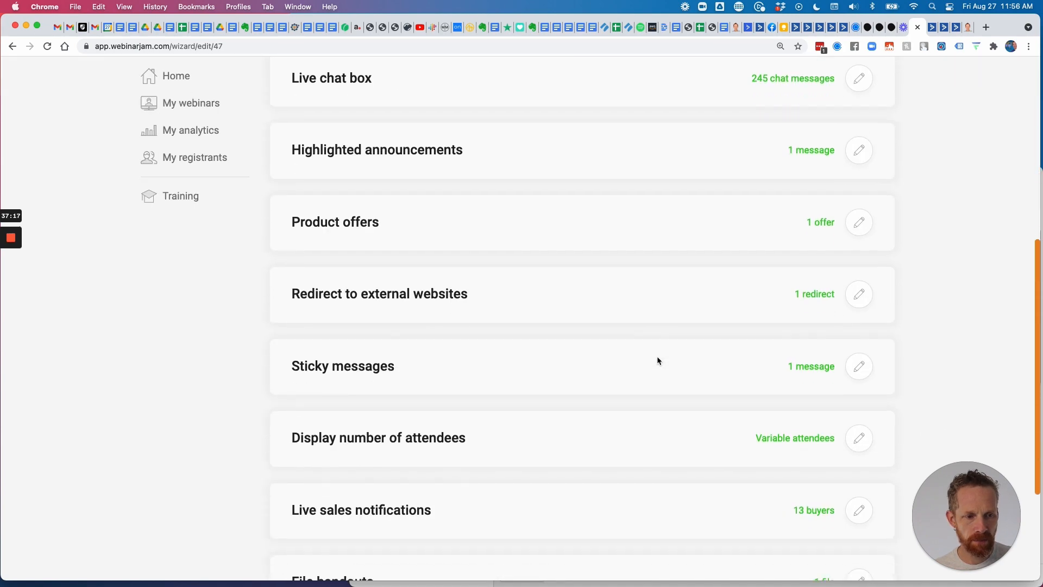
{"action": "scroll", "coordinate": [657, 361], "scroll_direction": "down", "scroll_amount": 3}
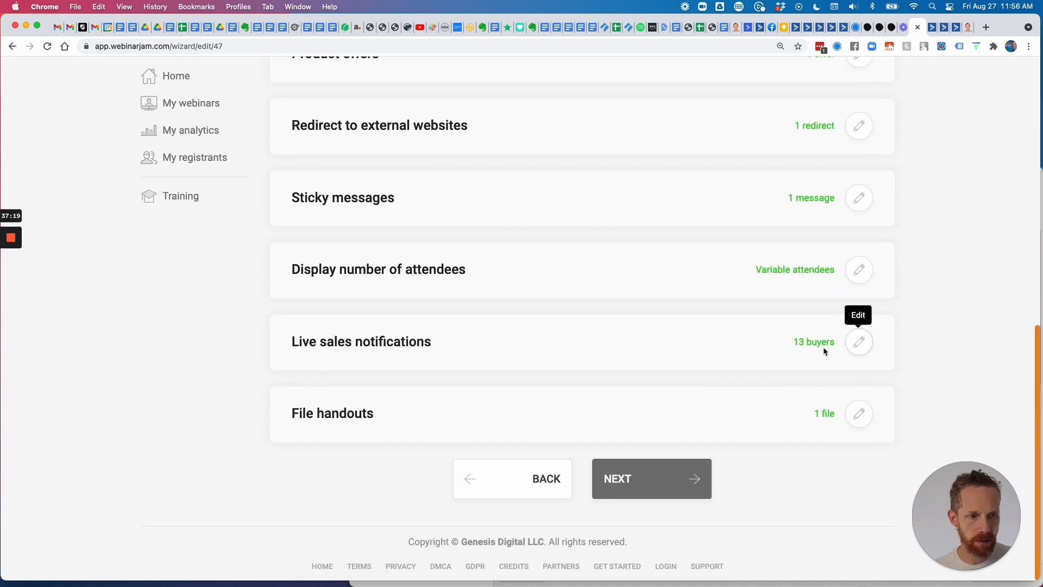
Open Live sales notifications and review the CashPT Blueprint and PT Email Engine banners from 1:17:23 to 1:52:04.
{"action": "left_click", "coordinate": [858, 346]}
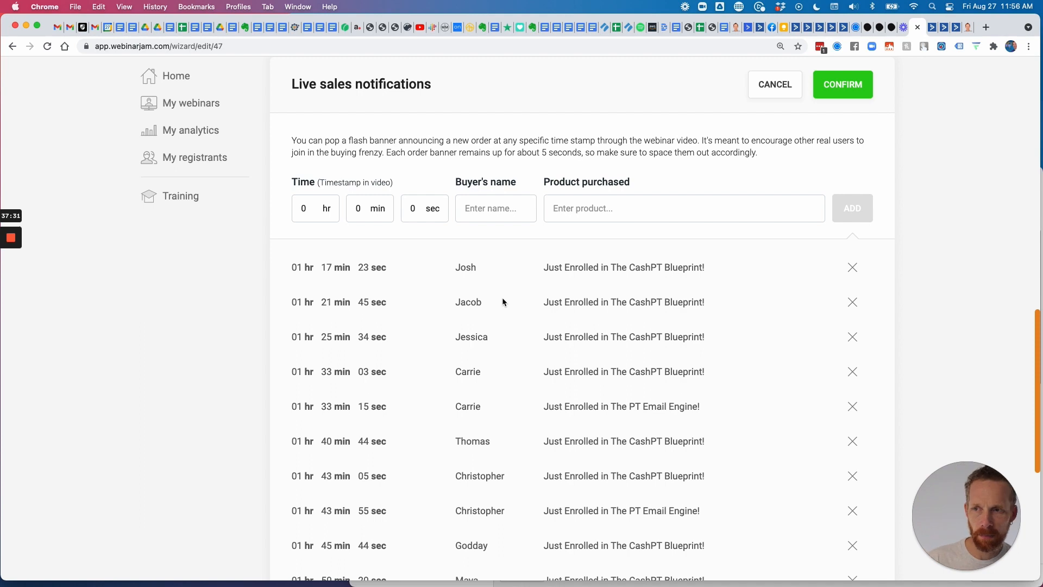
{"action": "scroll", "coordinate": [516, 308], "scroll_direction": "down", "scroll_amount": 5}
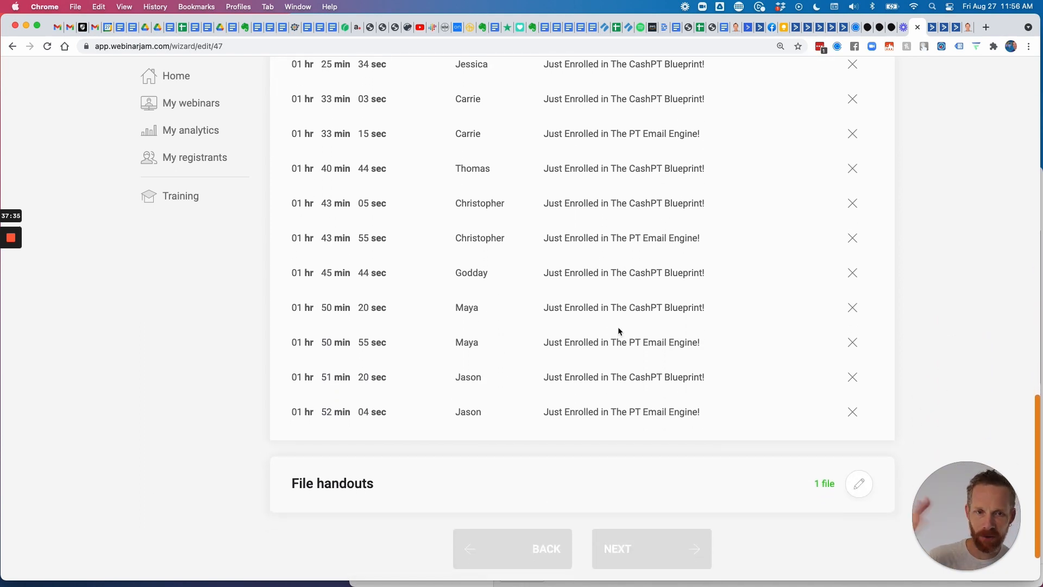
{"action": "scroll", "coordinate": [614, 342], "scroll_direction": "down", "scroll_amount": 2}
{"action": "scroll", "coordinate": [609, 354], "scroll_direction": "down", "scroll_amount": 1}
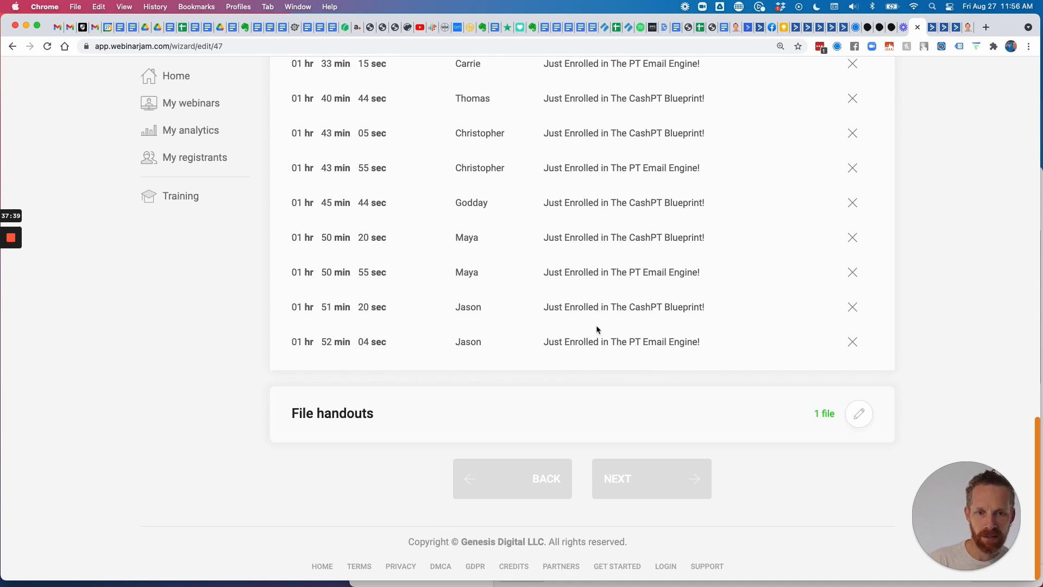
{"action": "scroll", "coordinate": [596, 327], "scroll_direction": "up", "scroll_amount": 8}
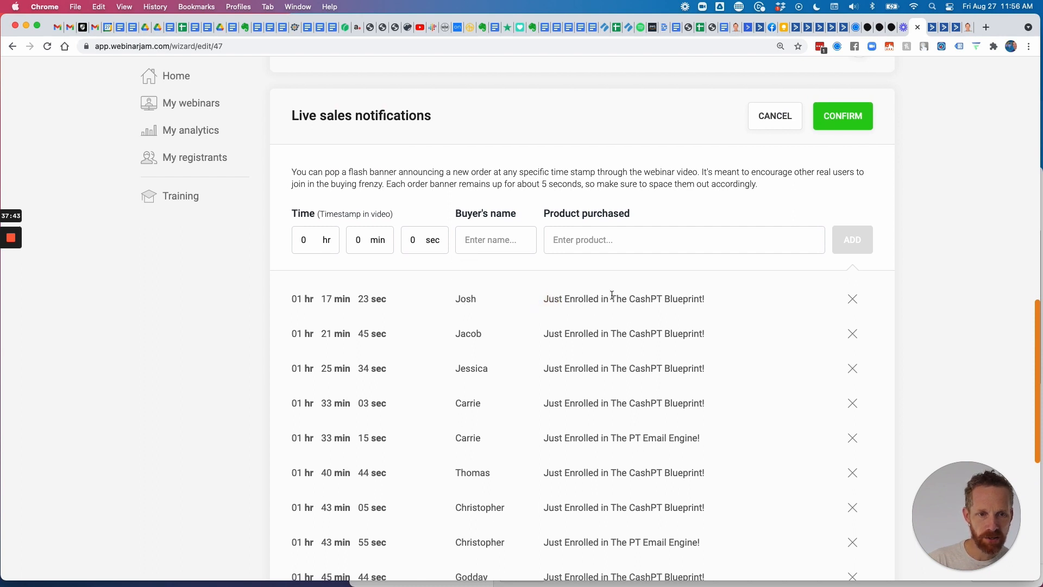
{"action": "scroll", "coordinate": [622, 331], "scroll_direction": "down", "scroll_amount": 3}
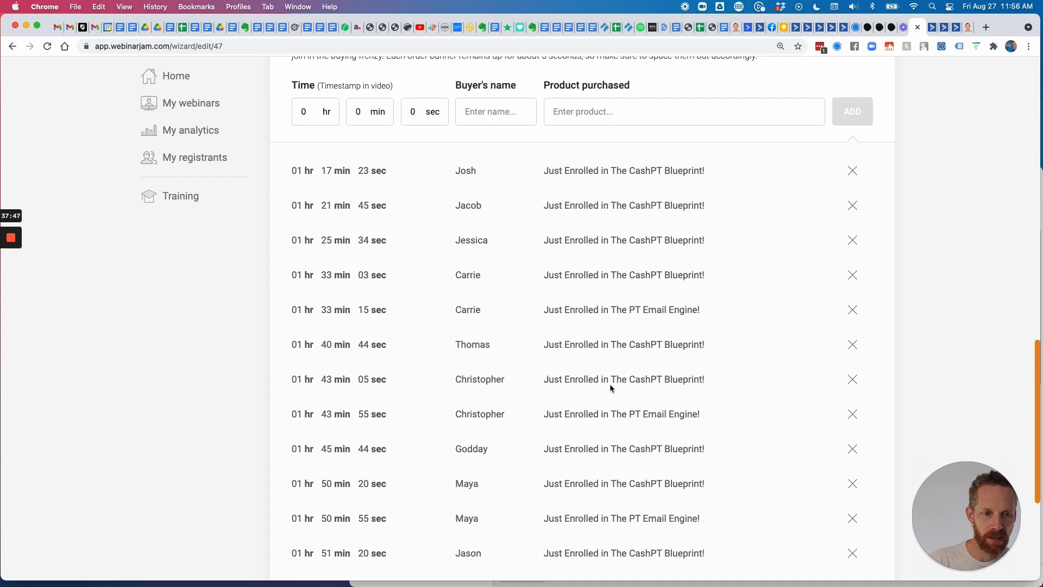
{"action": "scroll", "coordinate": [634, 277], "scroll_direction": "down", "scroll_amount": 3}
{"action": "scroll", "coordinate": [708, 366], "scroll_direction": "up", "scroll_amount": 10}
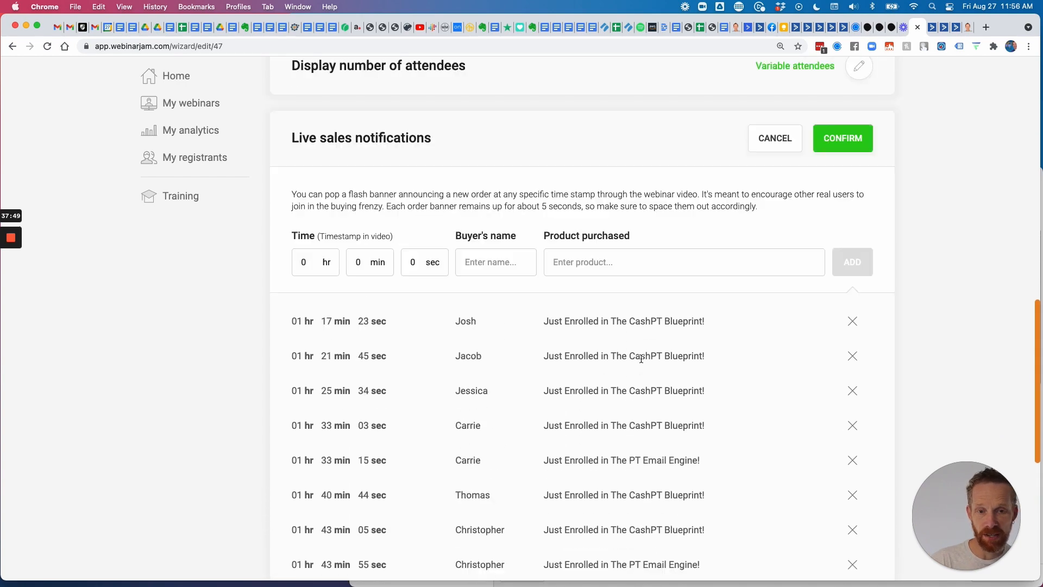
{"action": "scroll", "coordinate": [436, 417], "scroll_direction": "up", "scroll_amount": 1}
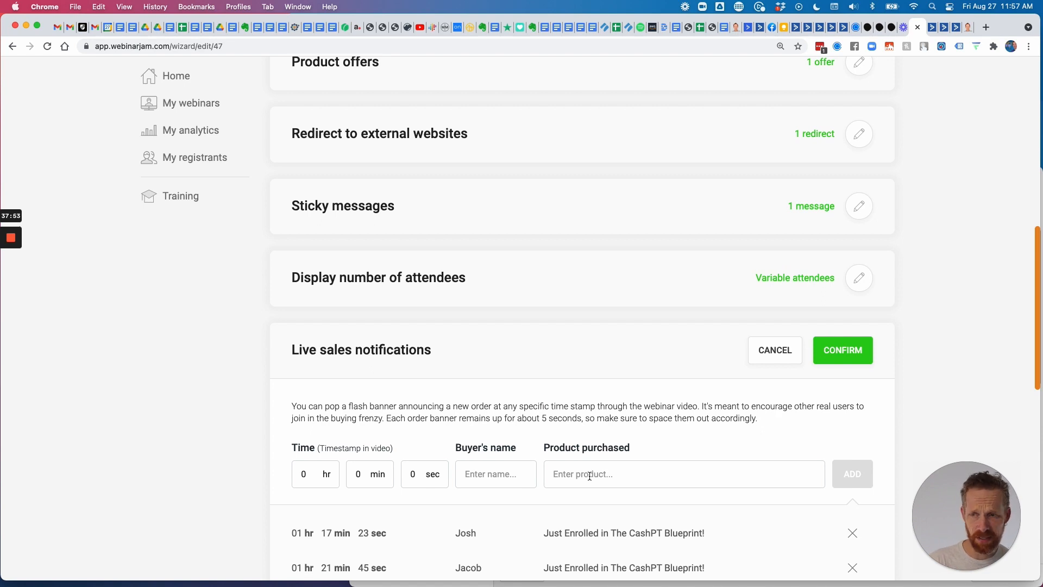
{"action": "scroll", "coordinate": [508, 422], "scroll_direction": "down", "scroll_amount": 3}
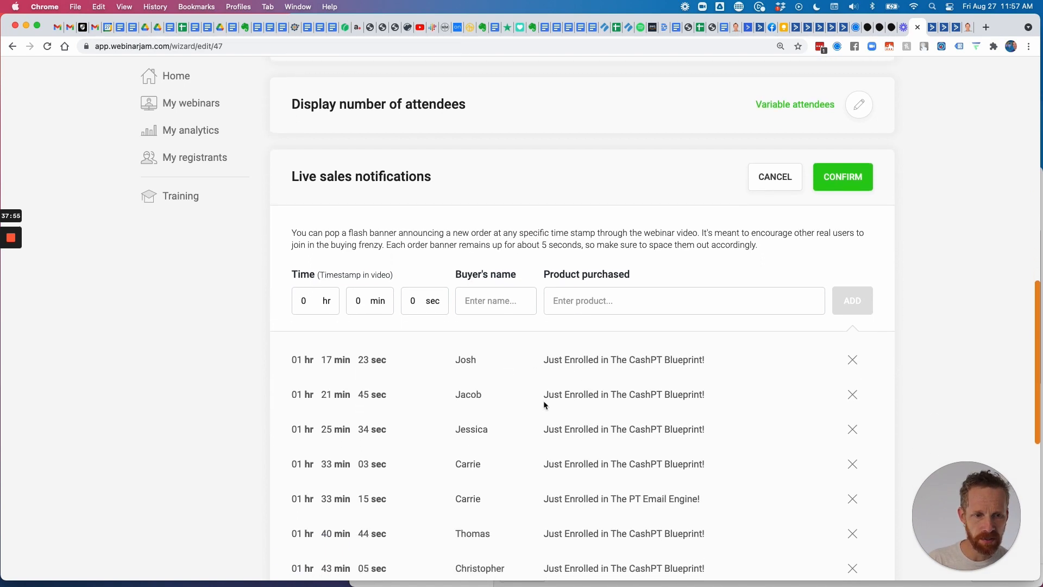
{"action": "scroll", "coordinate": [473, 322], "scroll_direction": "down", "scroll_amount": 5}
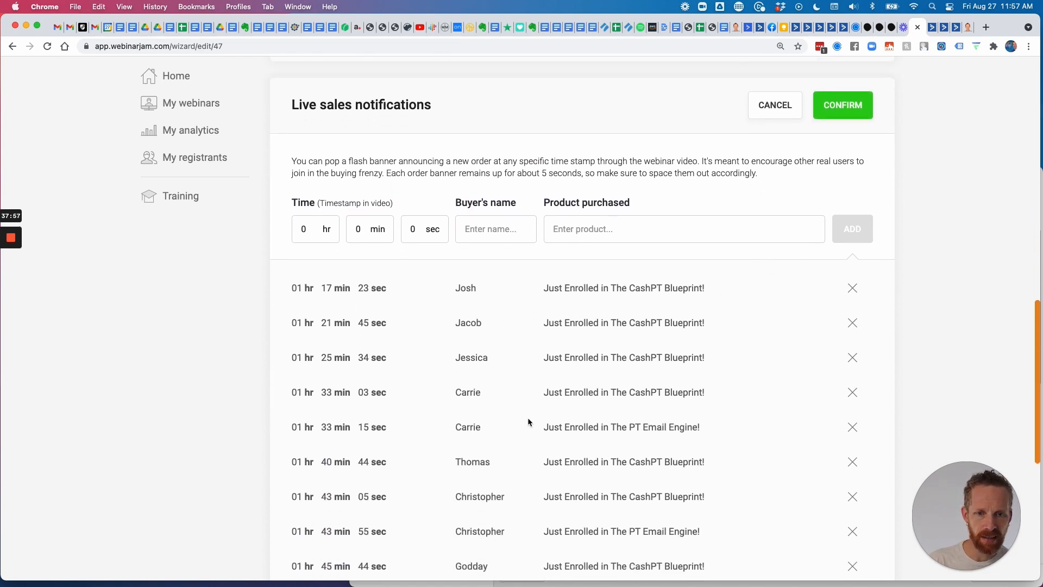
{"action": "left_click_drag", "start_coordinate": [294, 225], "coordinate": [385, 226]}
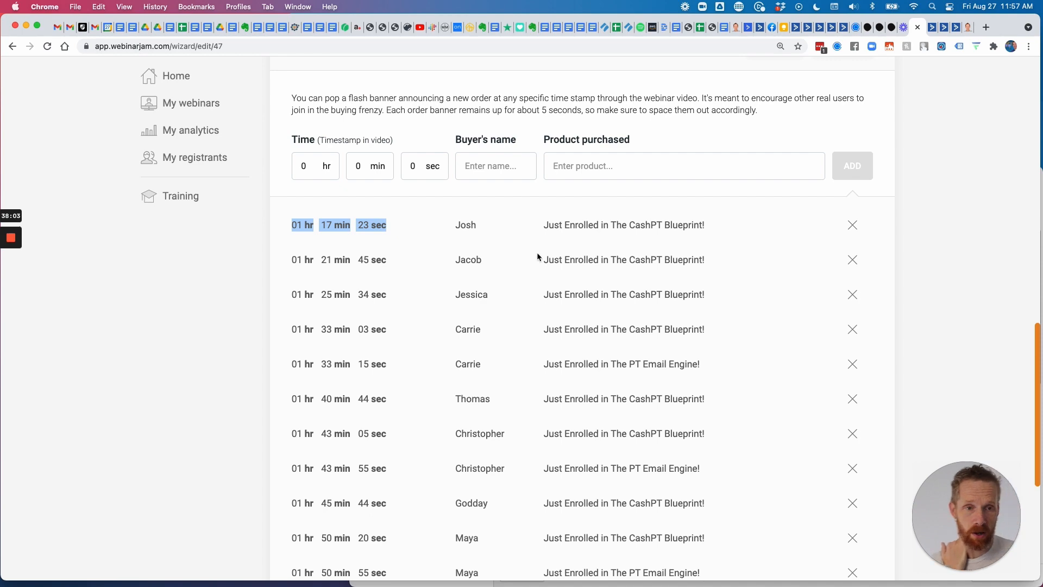
{"action": "scroll", "coordinate": [537, 252], "scroll_direction": "down", "scroll_amount": 5}
{"action": "scroll", "coordinate": [576, 255], "scroll_direction": "down", "scroll_amount": 3}
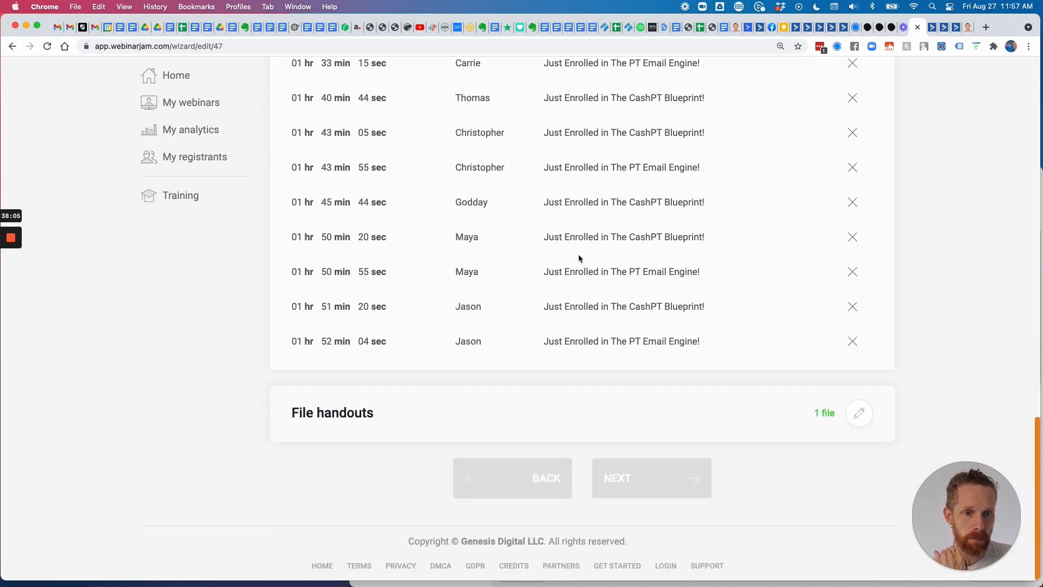
{"action": "scroll", "coordinate": [578, 253], "scroll_direction": "up", "scroll_amount": 11}
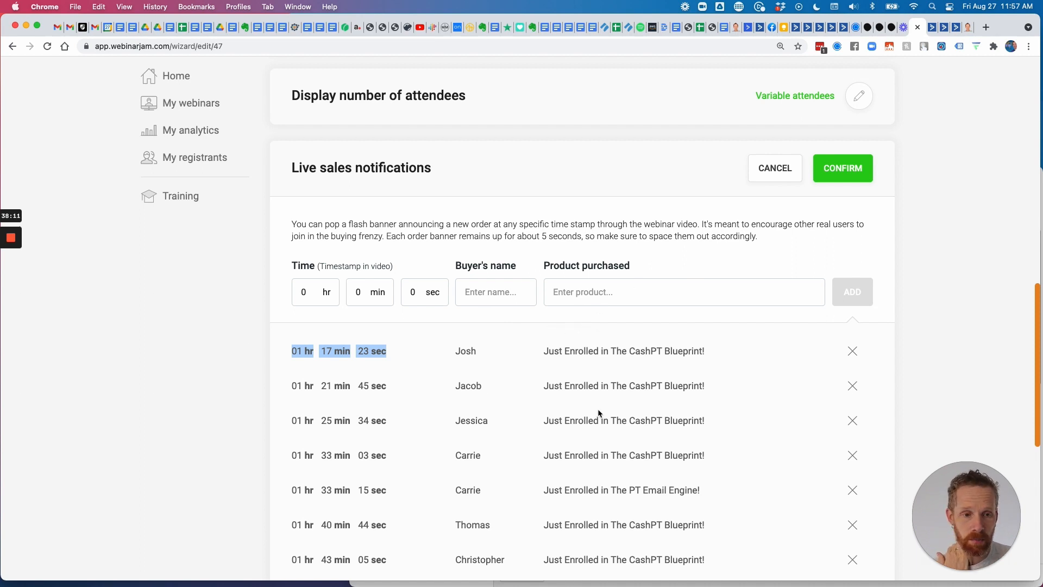
{"action": "left_click_drag", "start_coordinate": [543, 351], "coordinate": [703, 493]}
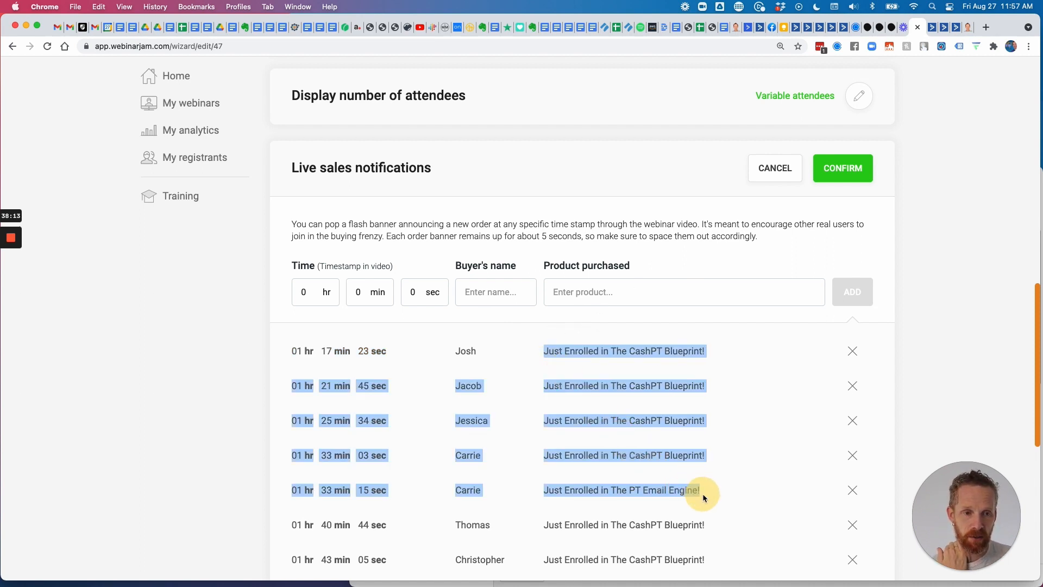
{"action": "scroll", "coordinate": [722, 457], "scroll_direction": "down", "scroll_amount": 3}
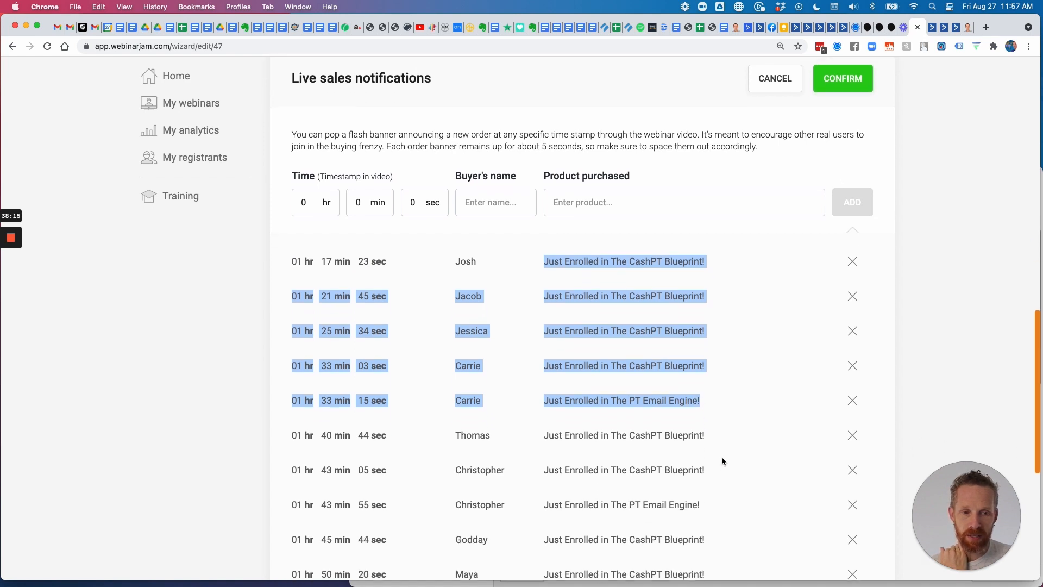
{"action": "scroll", "coordinate": [722, 456], "scroll_direction": "up", "scroll_amount": 5}
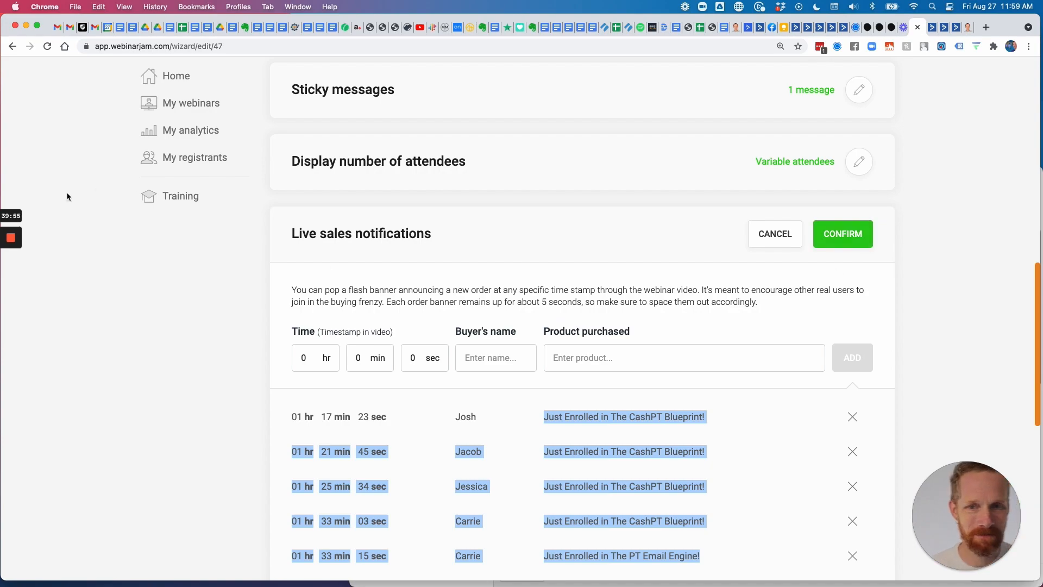
{"action": "mouse_move", "coordinate": [11, 239]}
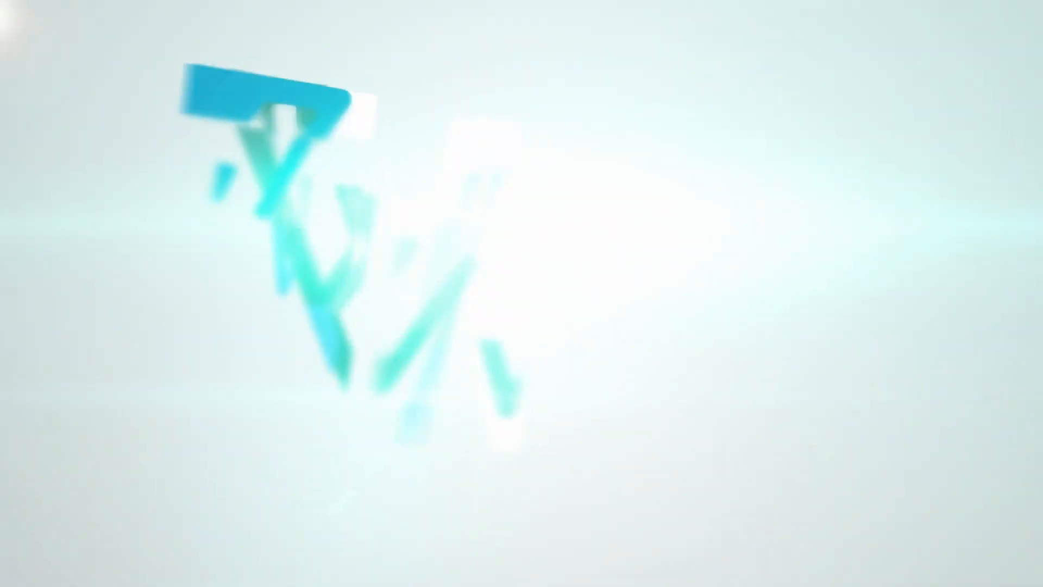